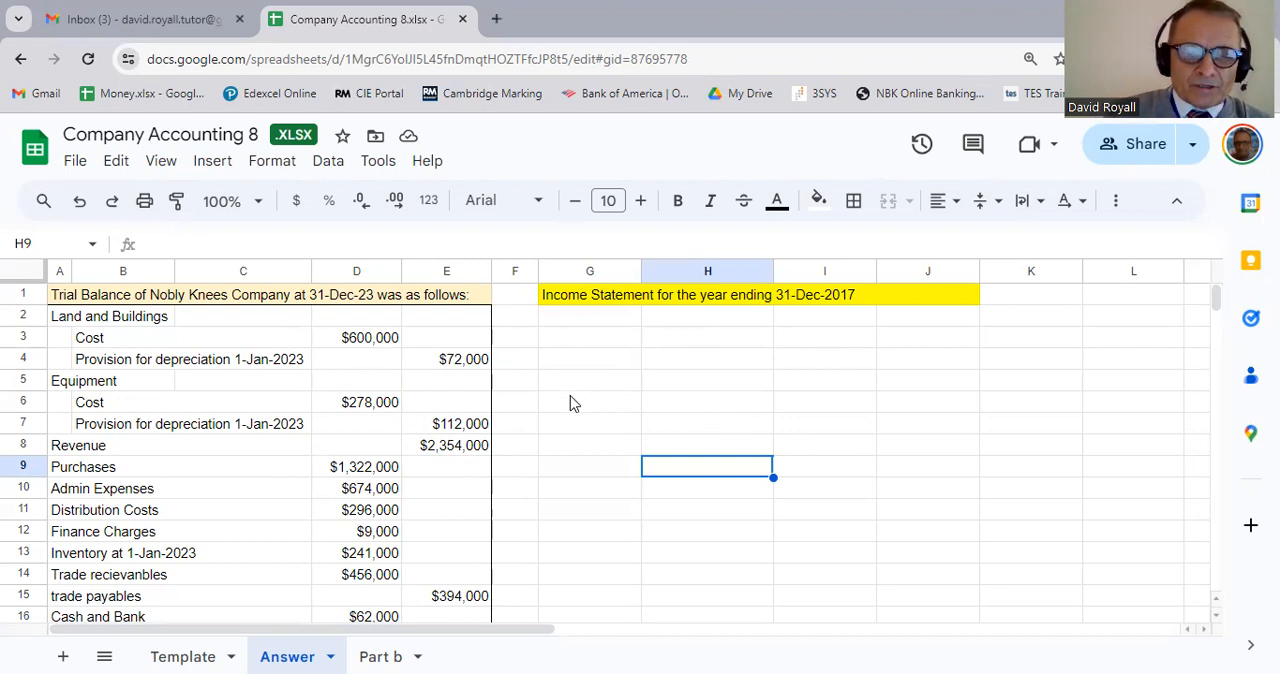
Step: Review the land and buildings and equipment entries in the trial balance, including their cost and provision for depreciation
click(450, 425)
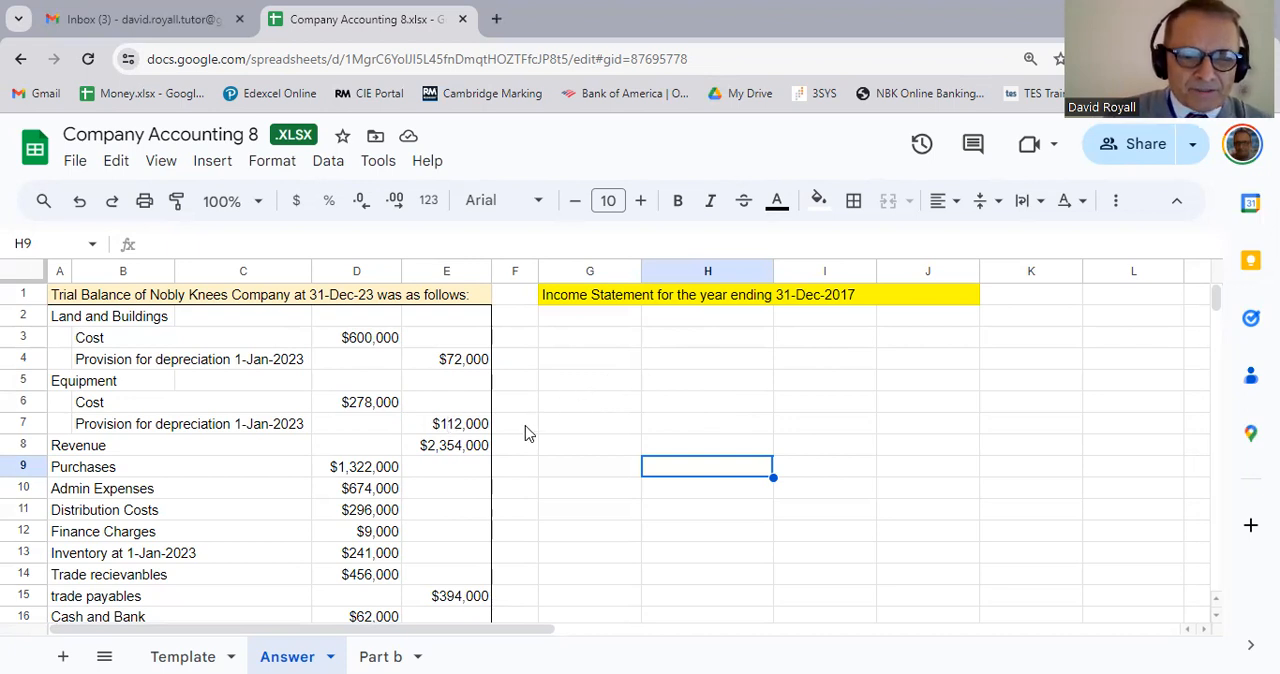
scroll(529, 436, down, 2)
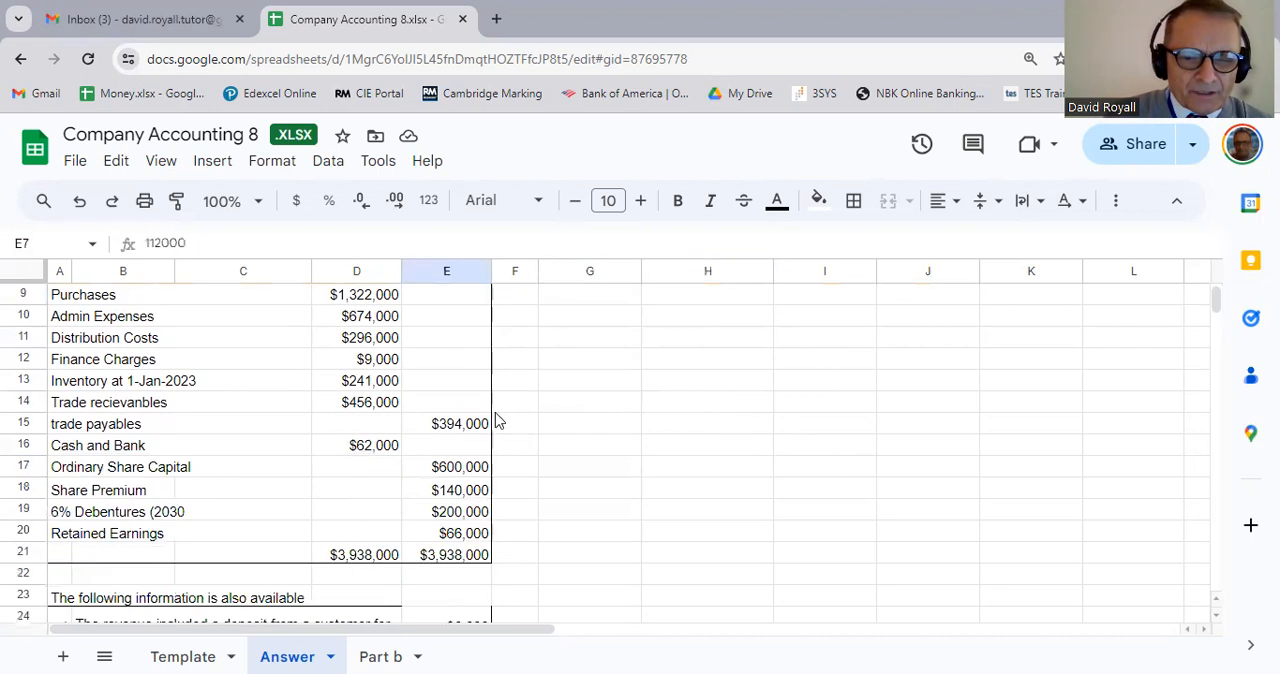
scroll(445, 480, up, 3)
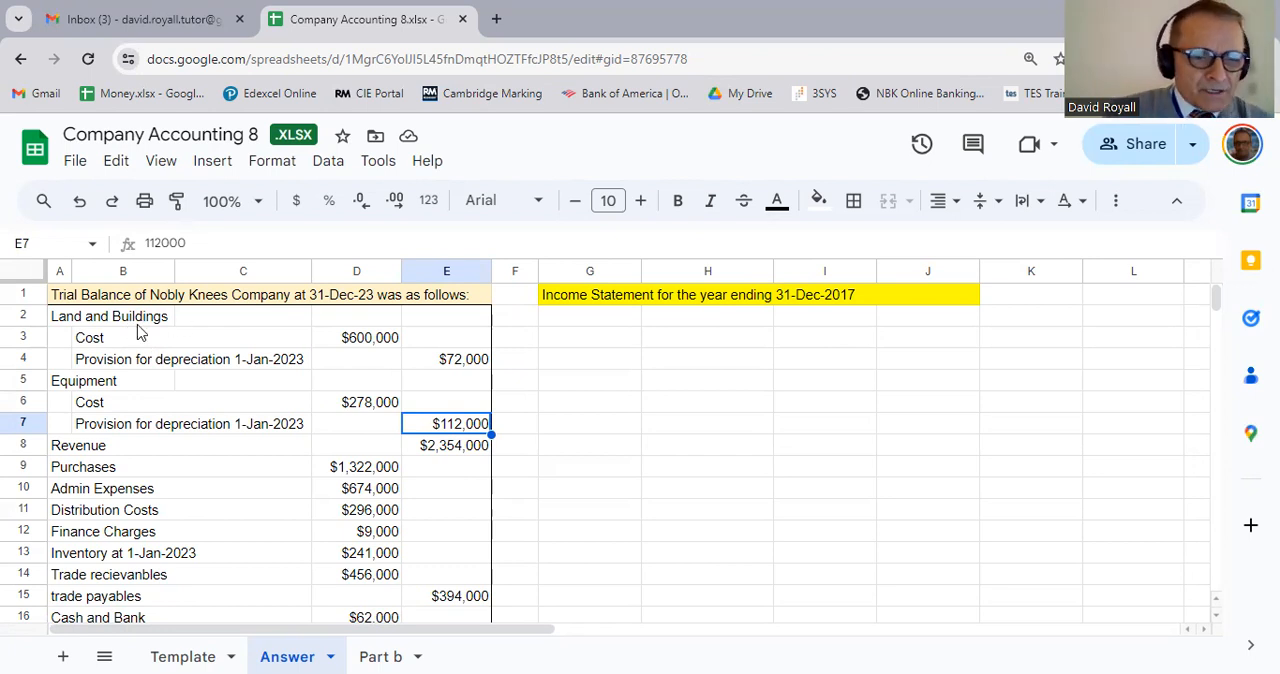
click(129, 318)
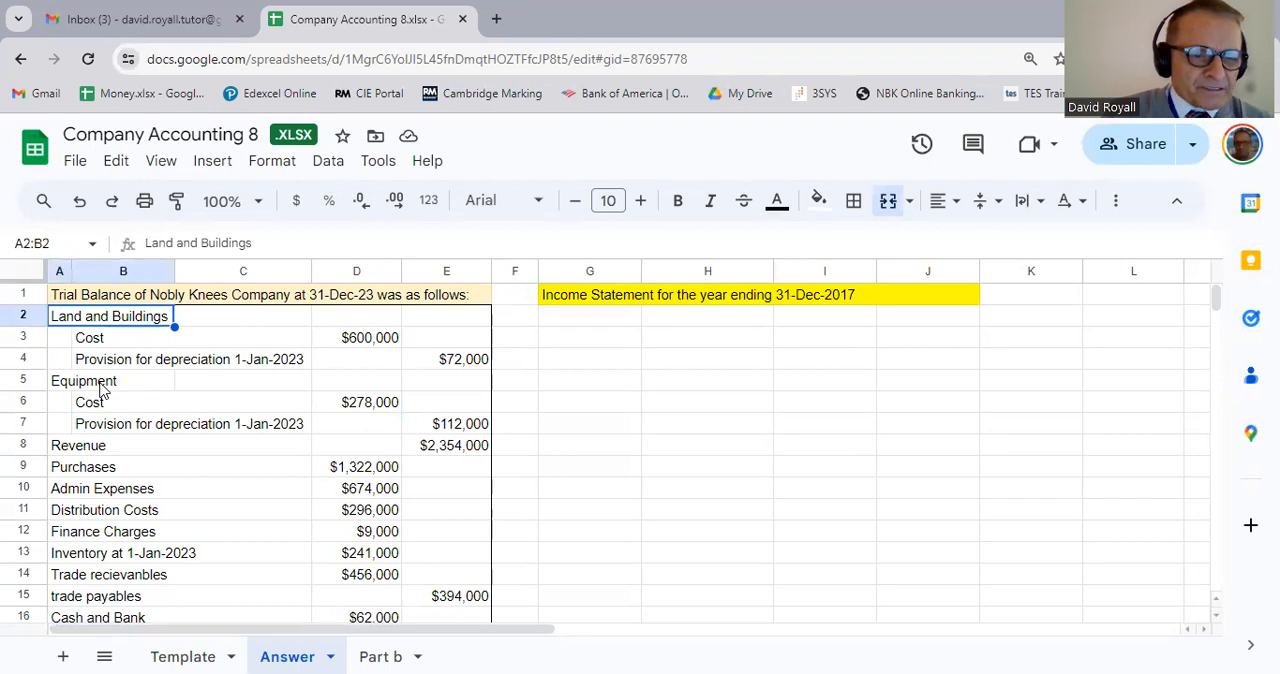
click(363, 350)
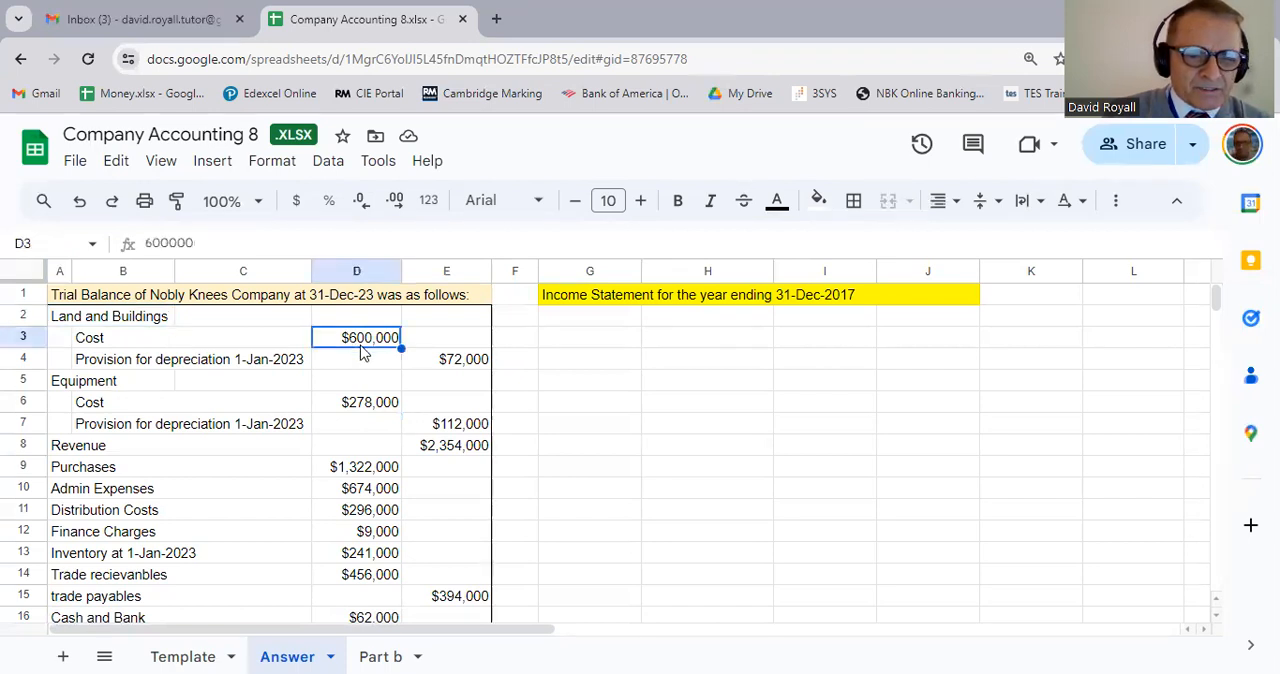
click(478, 362)
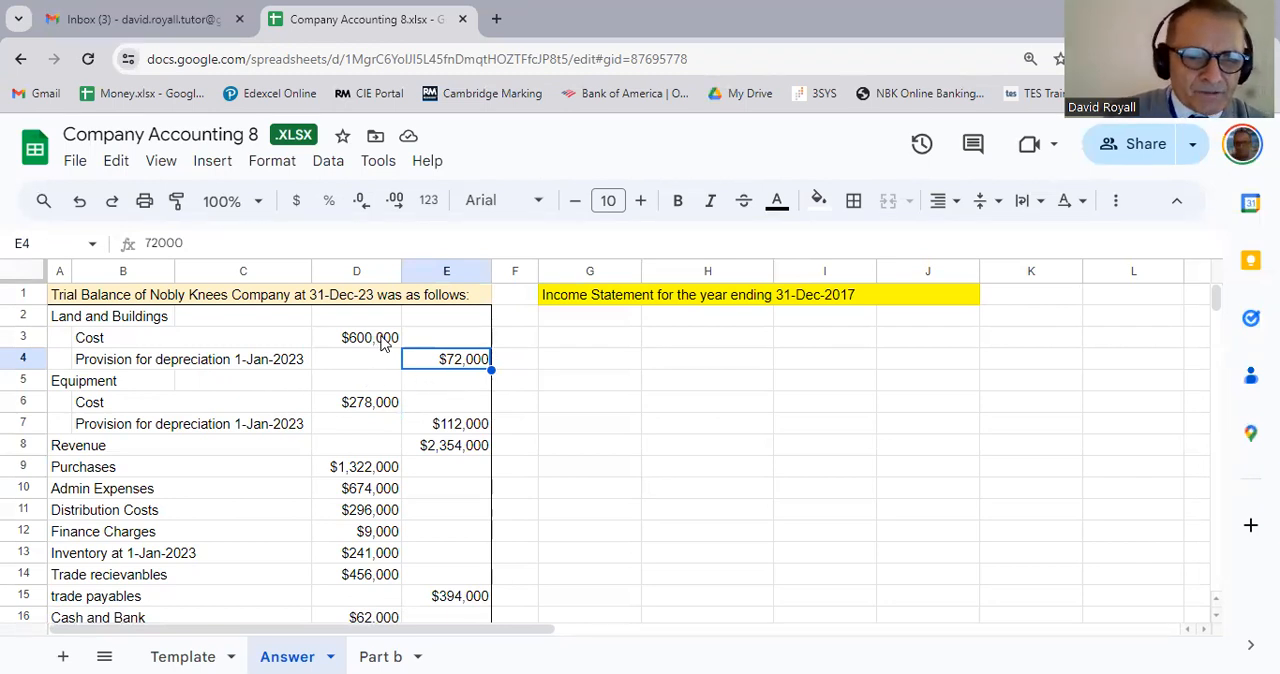
click(112, 383)
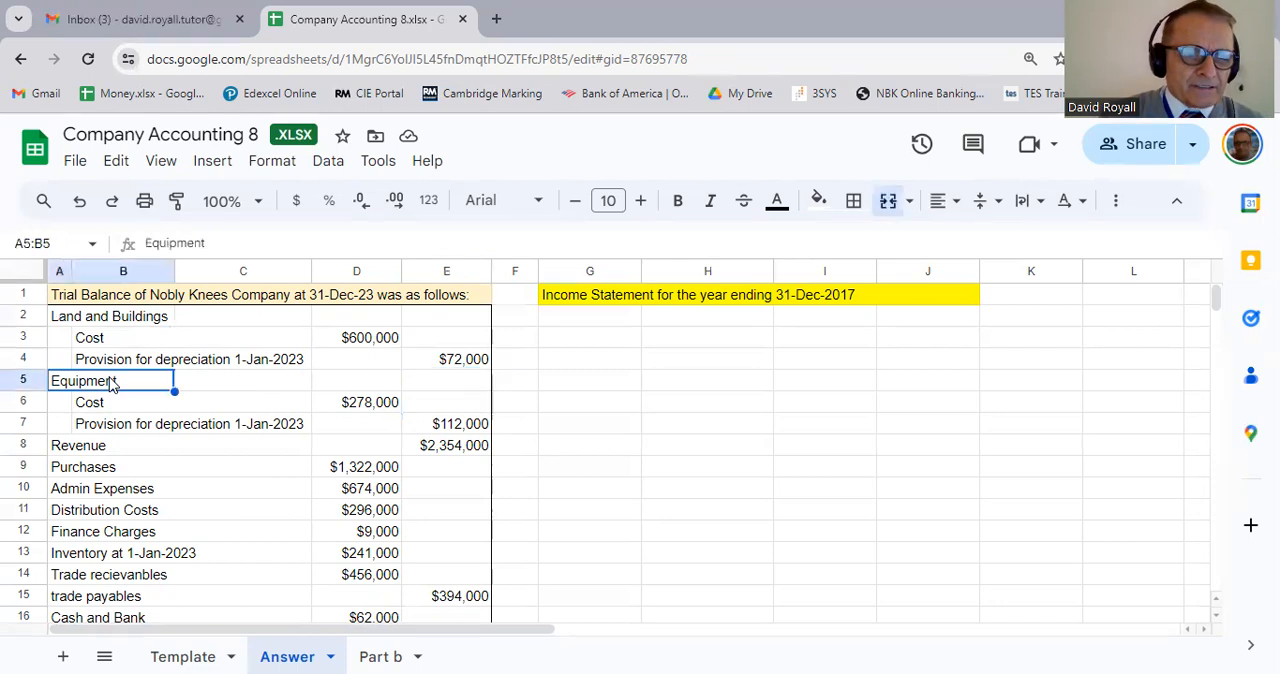
click(453, 424)
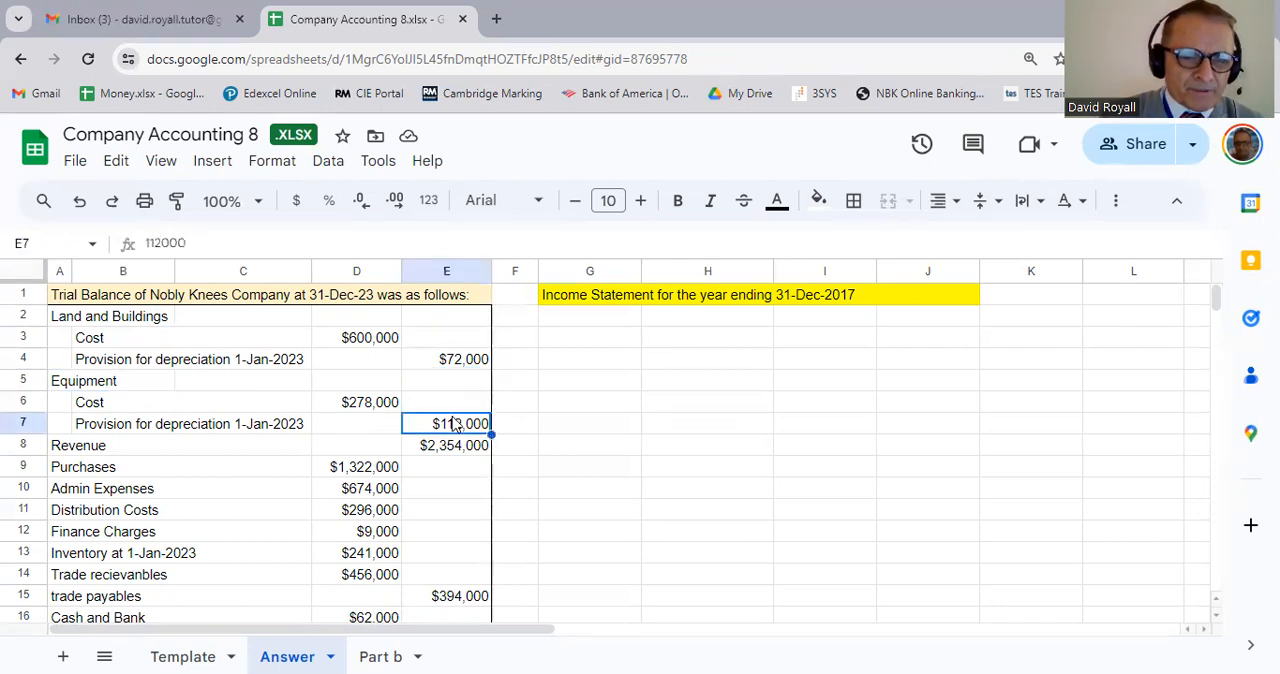
Step: Go through the trial balance's revenue, purchases, admin expenses, distribution costs and finance charges rows
click(148, 447)
key(Down)
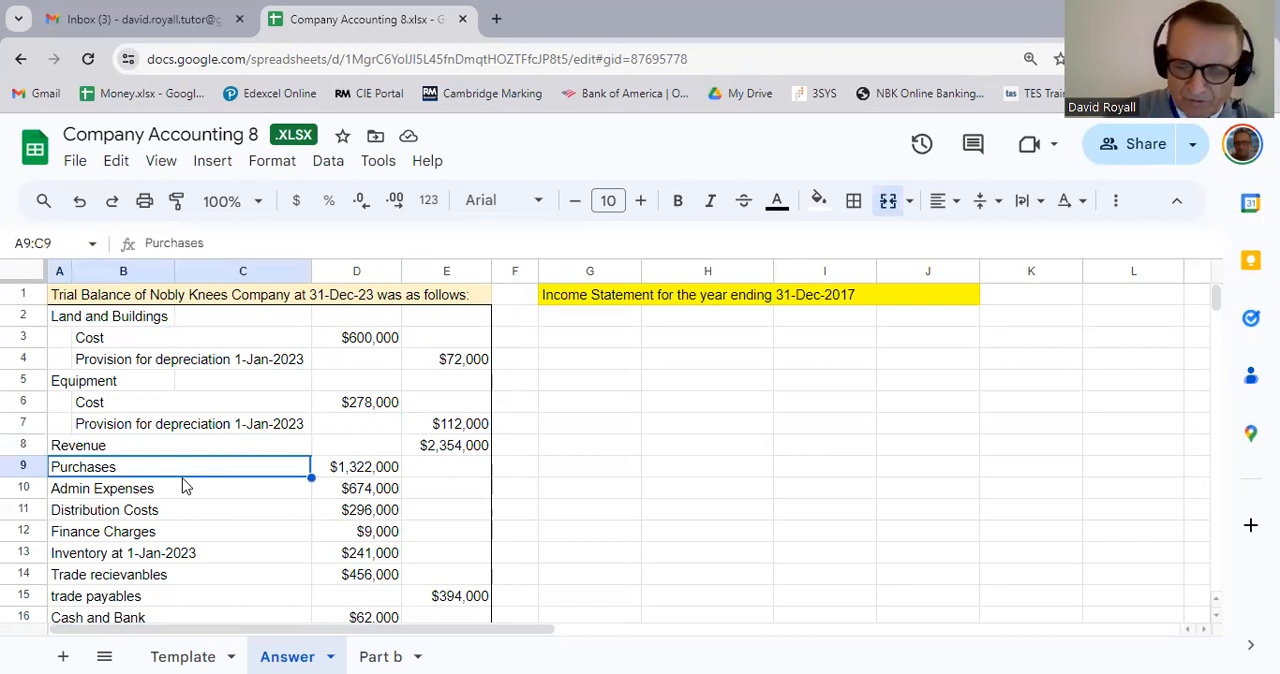
key(Down)
key(Down)
key(Down)
key(Down)
key(Down)
key(Down)
key(Down)
key(Down)
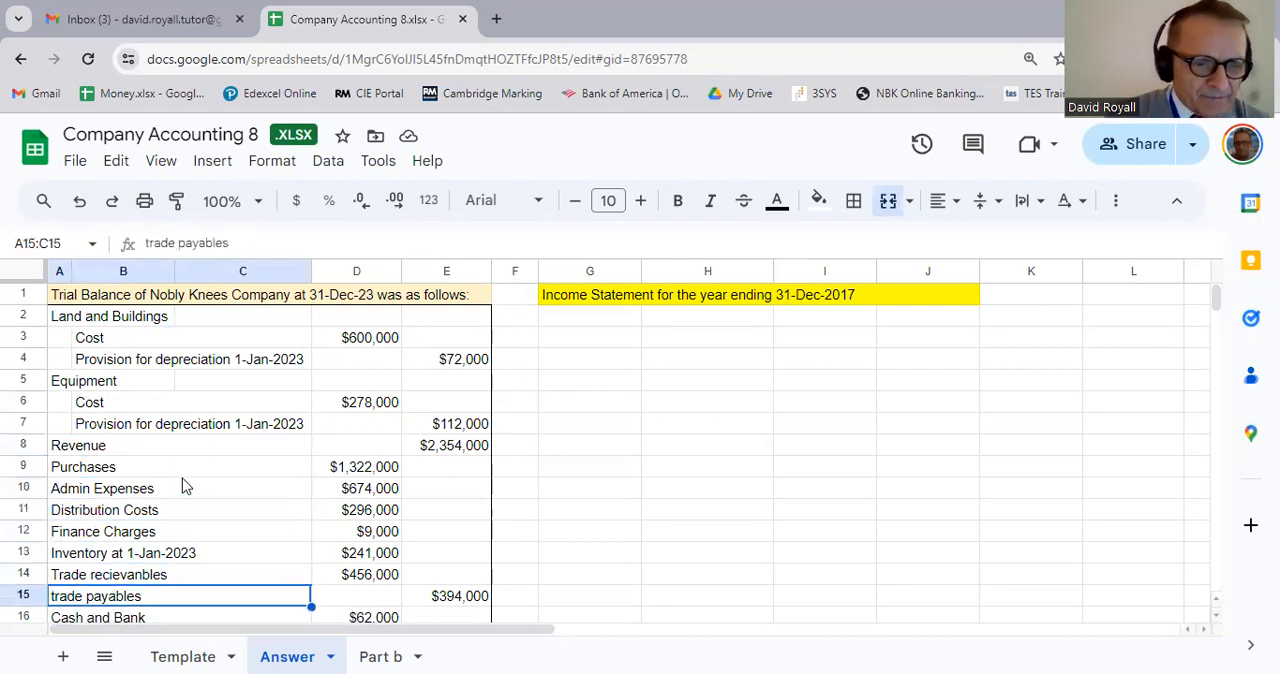
key(Down)
key(Up)
key(Up)
key(Up)
key(Up)
key(Up)
key(Up)
key(Up)
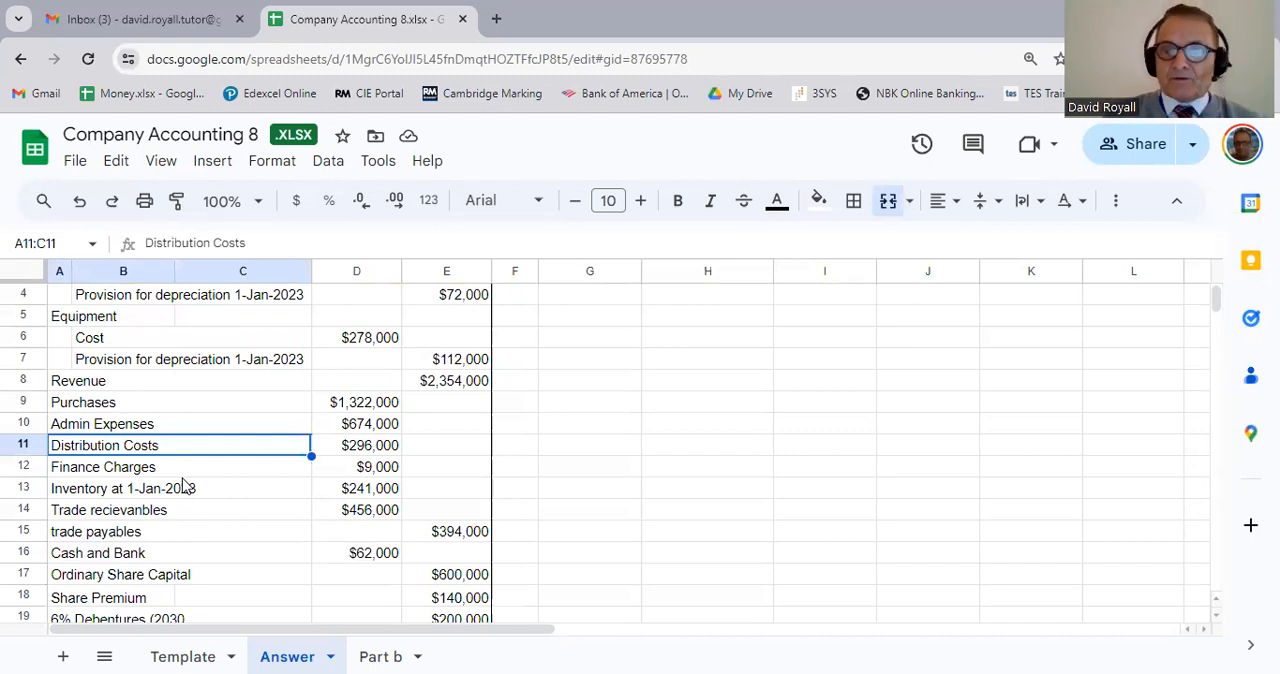
key(Up)
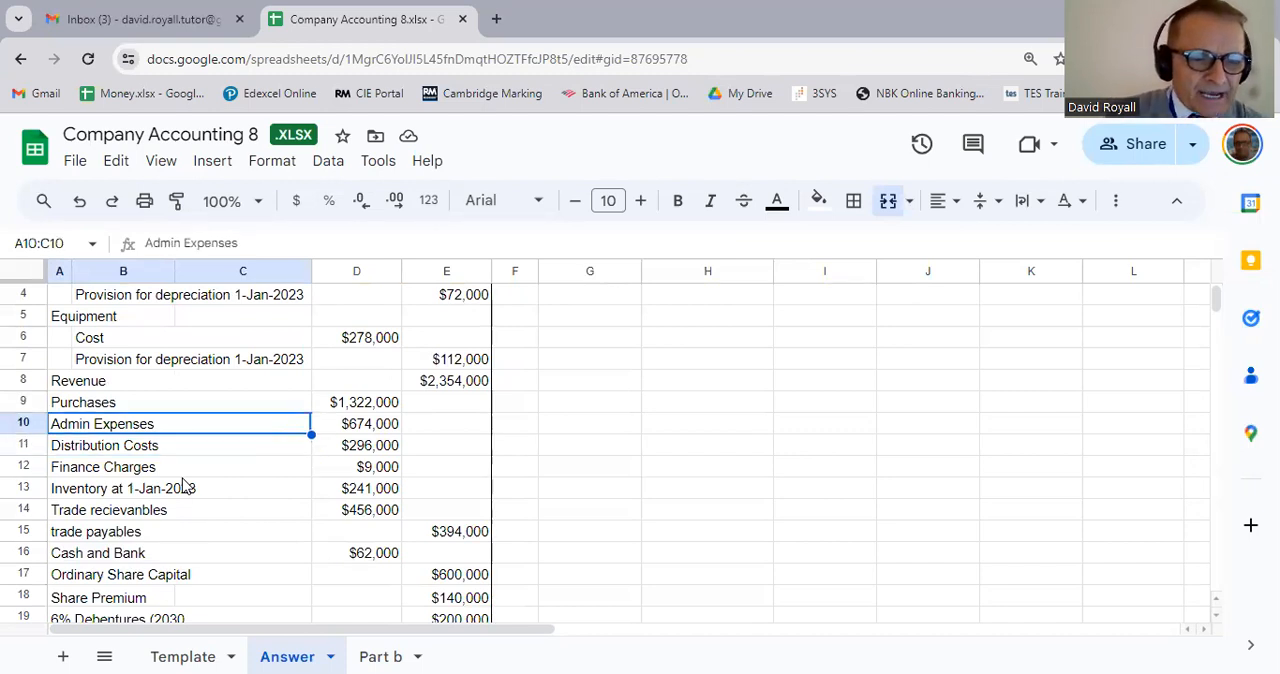
key(Down)
key(Down)
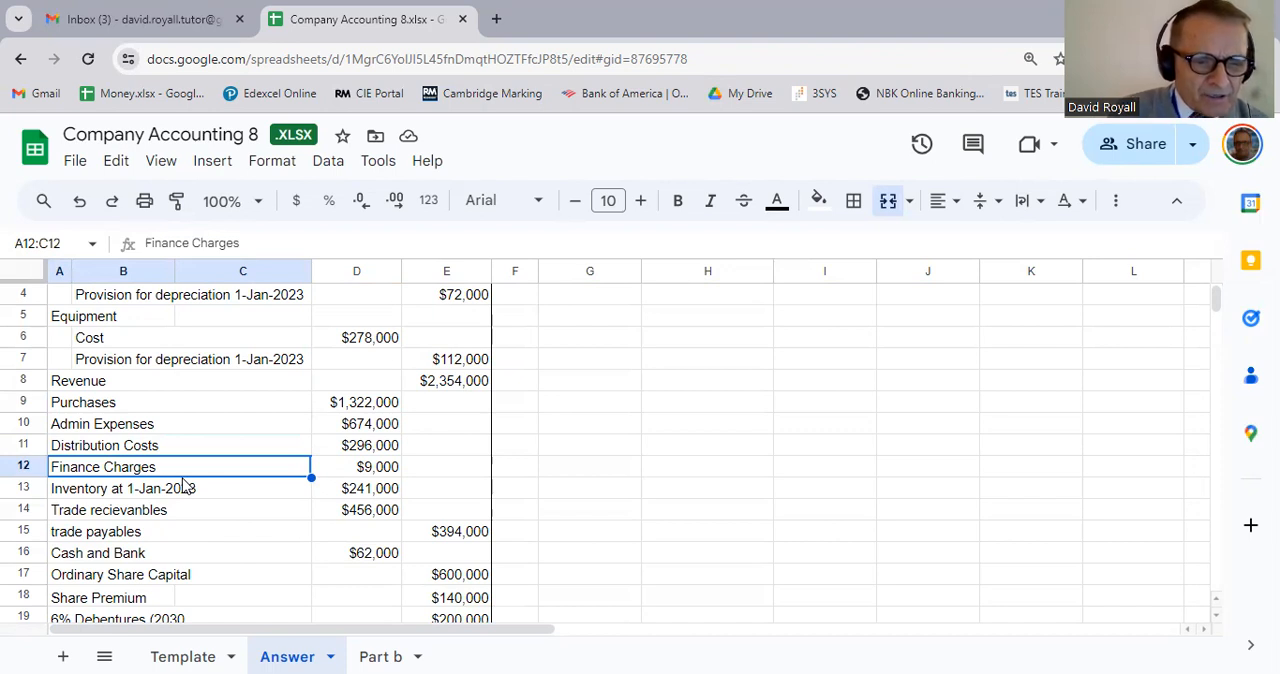
Step: Compare the inventory date with the trial balance date and review the trade receivables, trade payables and cash rows
click(183, 484)
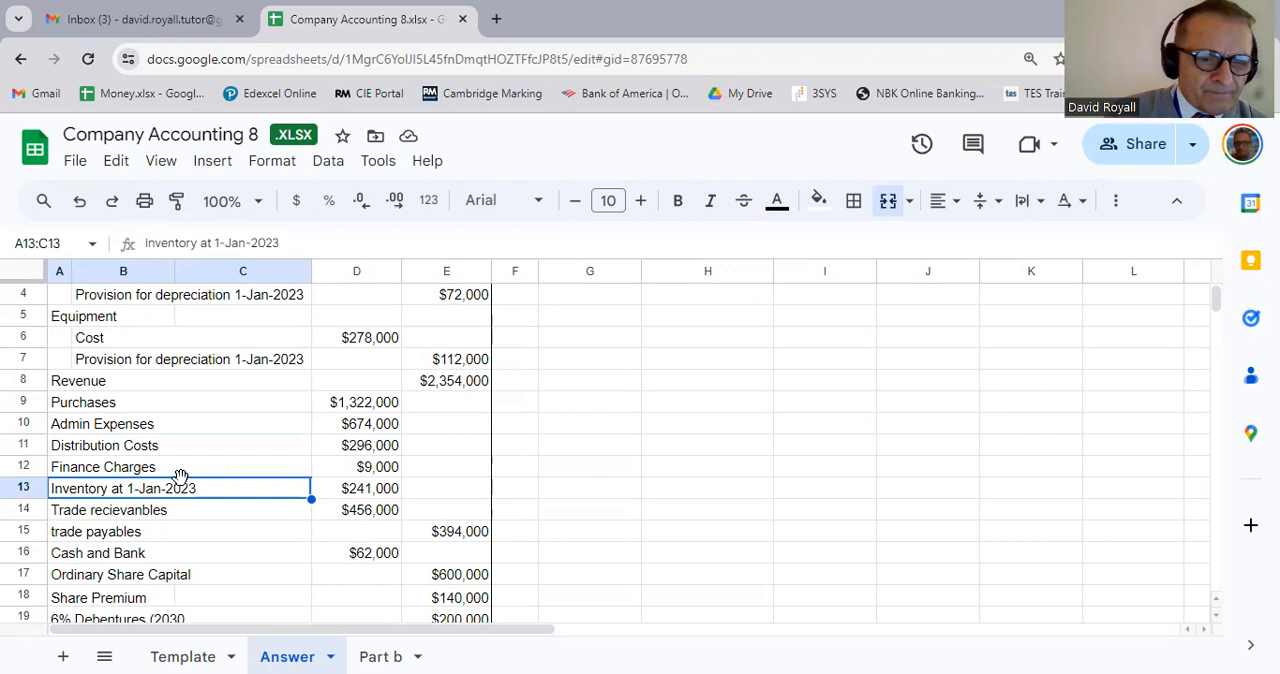
scroll(180, 476, up, 1)
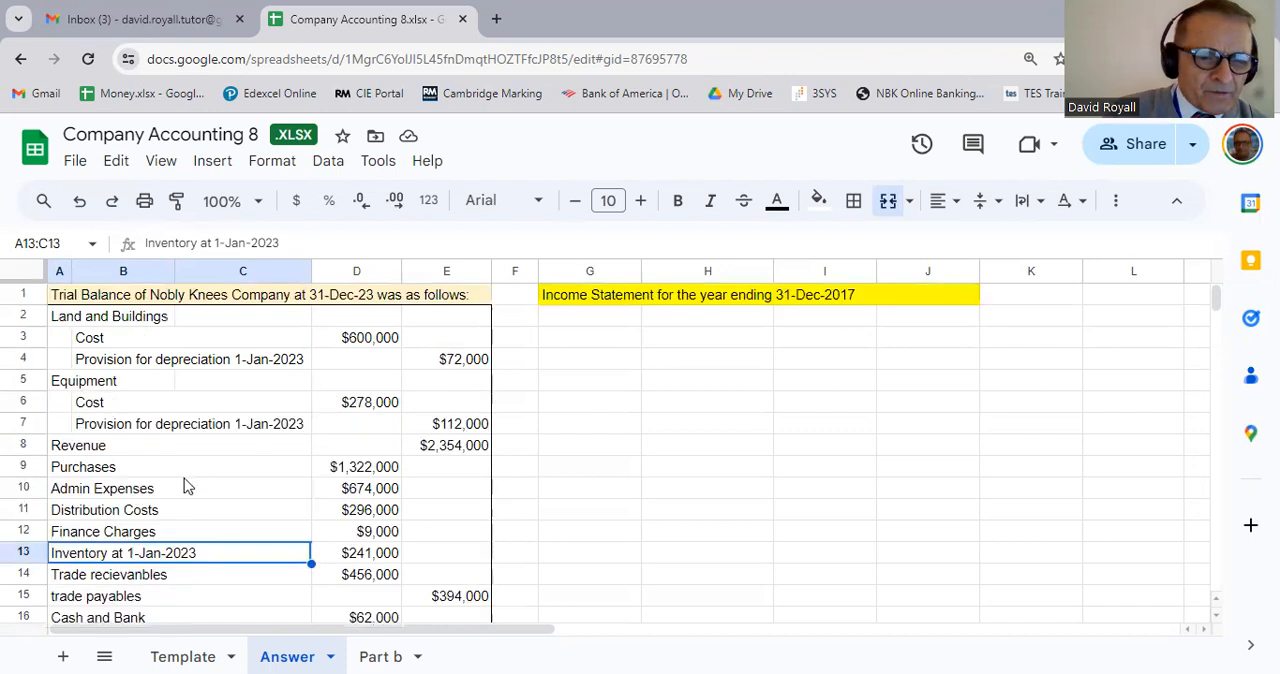
click(355, 303)
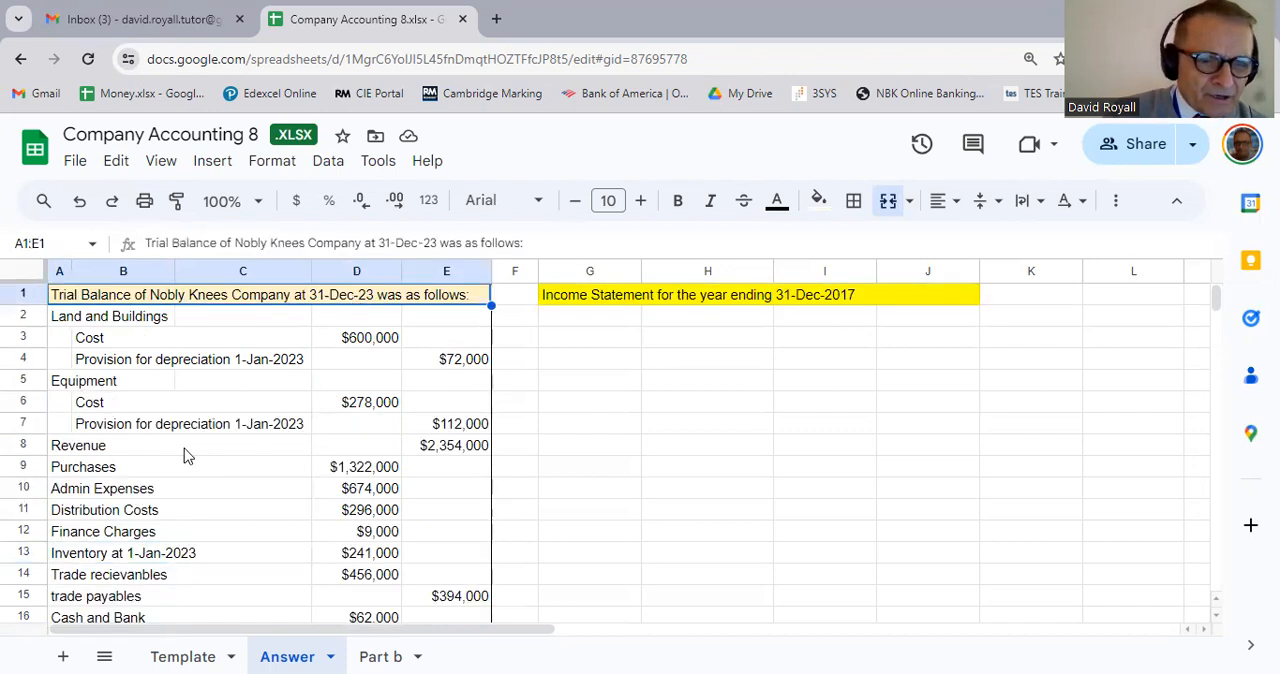
click(175, 560)
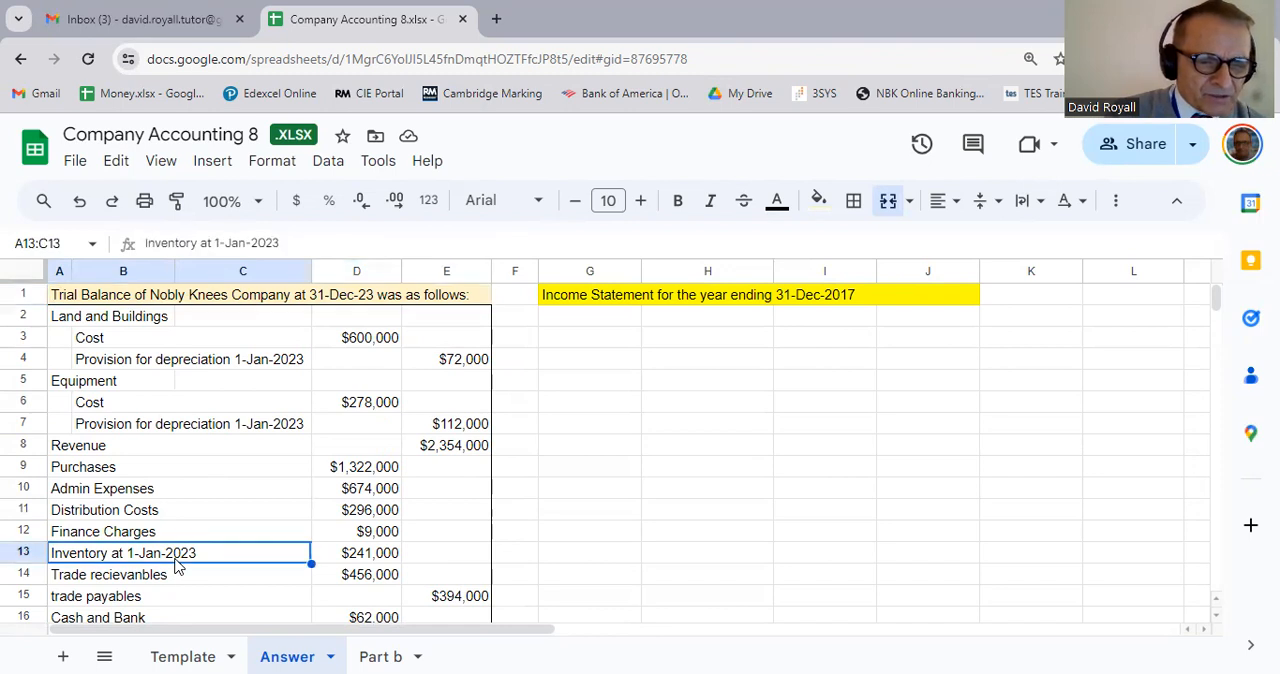
key(Down)
key(Down)
key(Down)
key(Down)
key(Down)
key(Down)
key(Down)
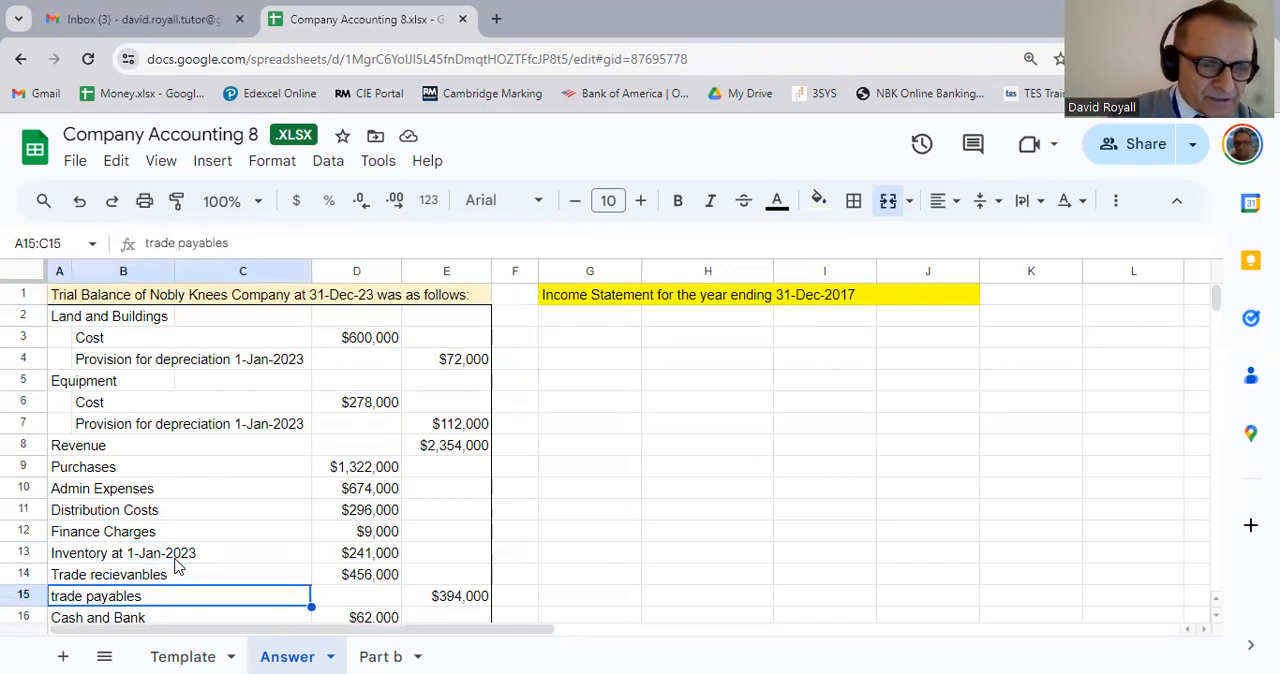
key(Down)
key(Up)
key(Up)
key(Up)
key(Up)
key(Up)
key(Up)
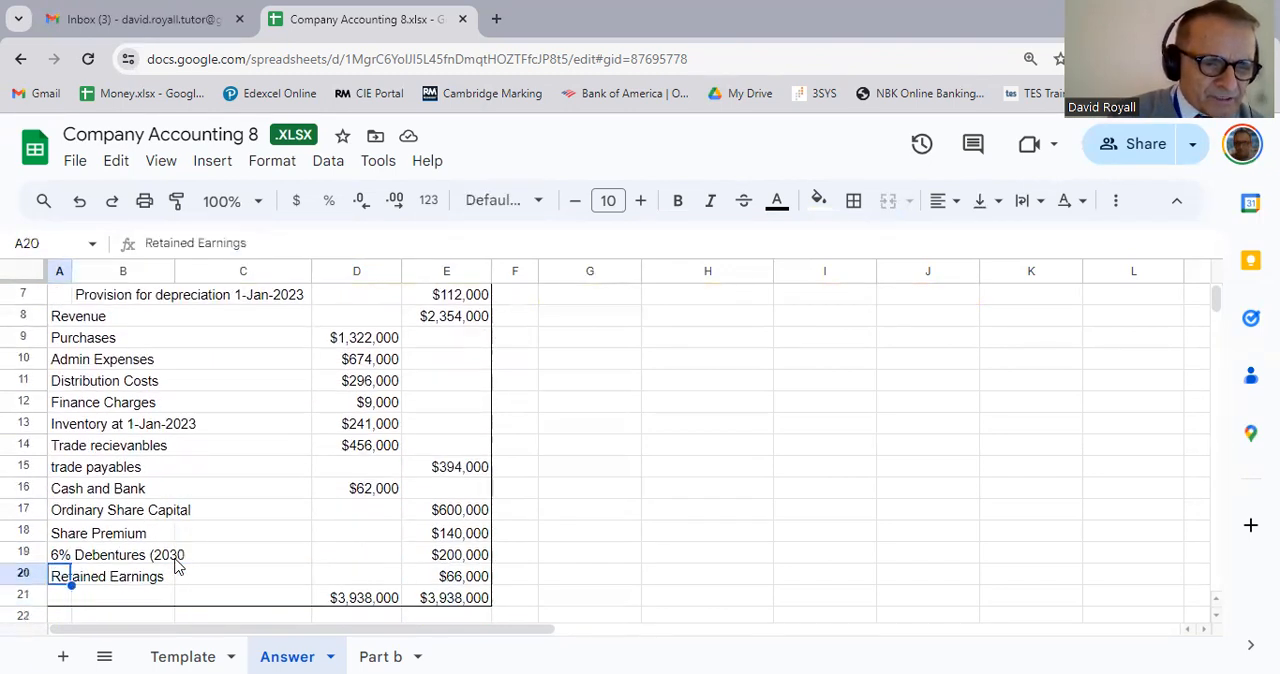
Step: Examine the ordinary share capital, share premium, 6% debentures and retained earnings rows of the trial balance
key(Down)
key(Down)
key(Down)
key(Down)
key(Down)
key(Down)
key(Down)
key(Down)
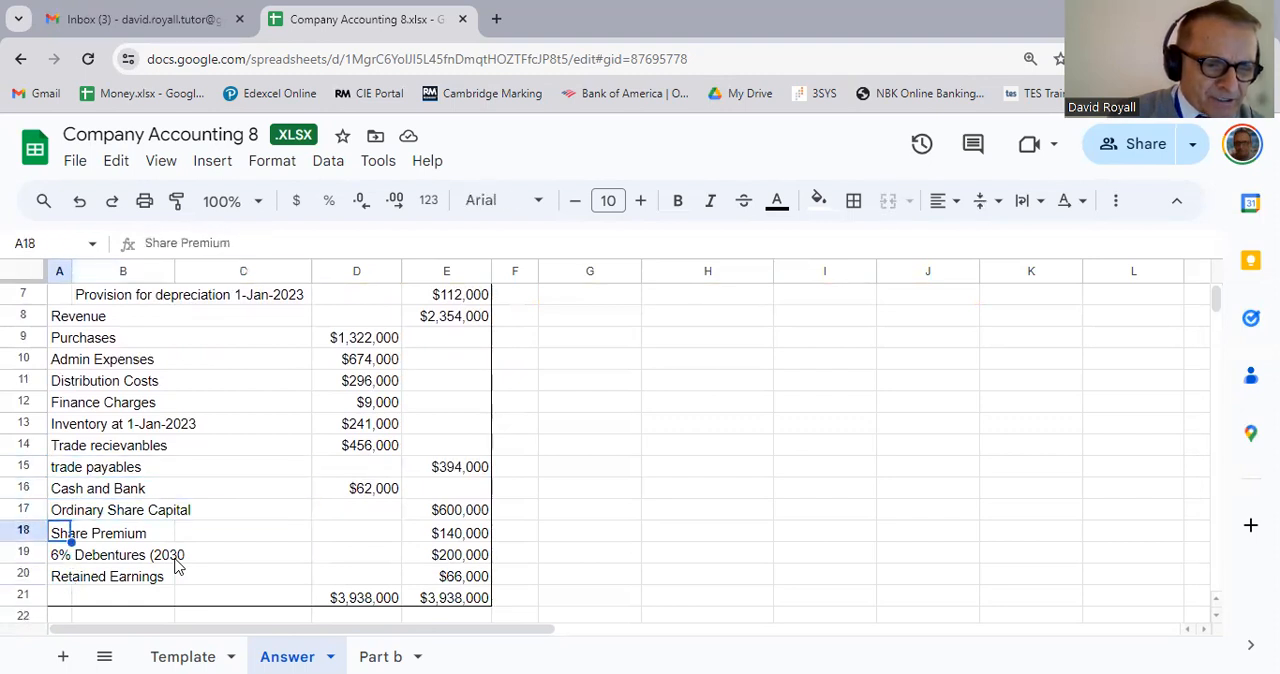
key(Up)
key(Up)
key(Up)
key(Up)
key(Up)
key(Up)
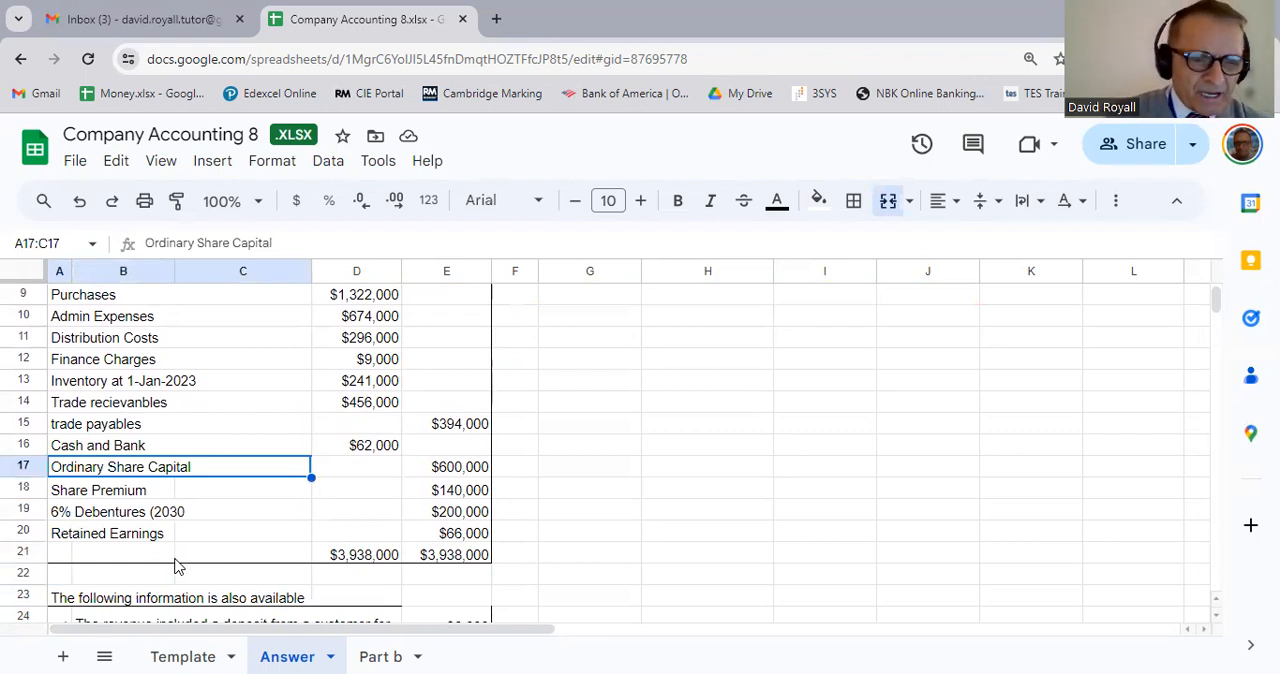
key(Down)
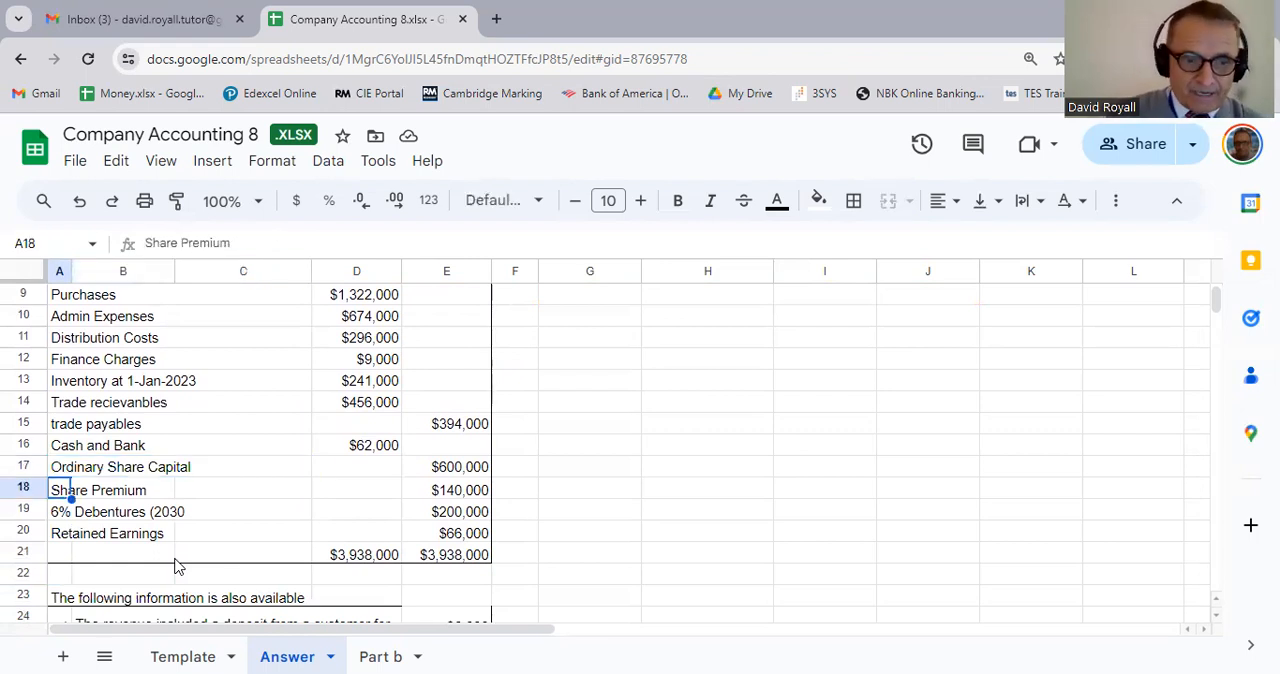
key(Down)
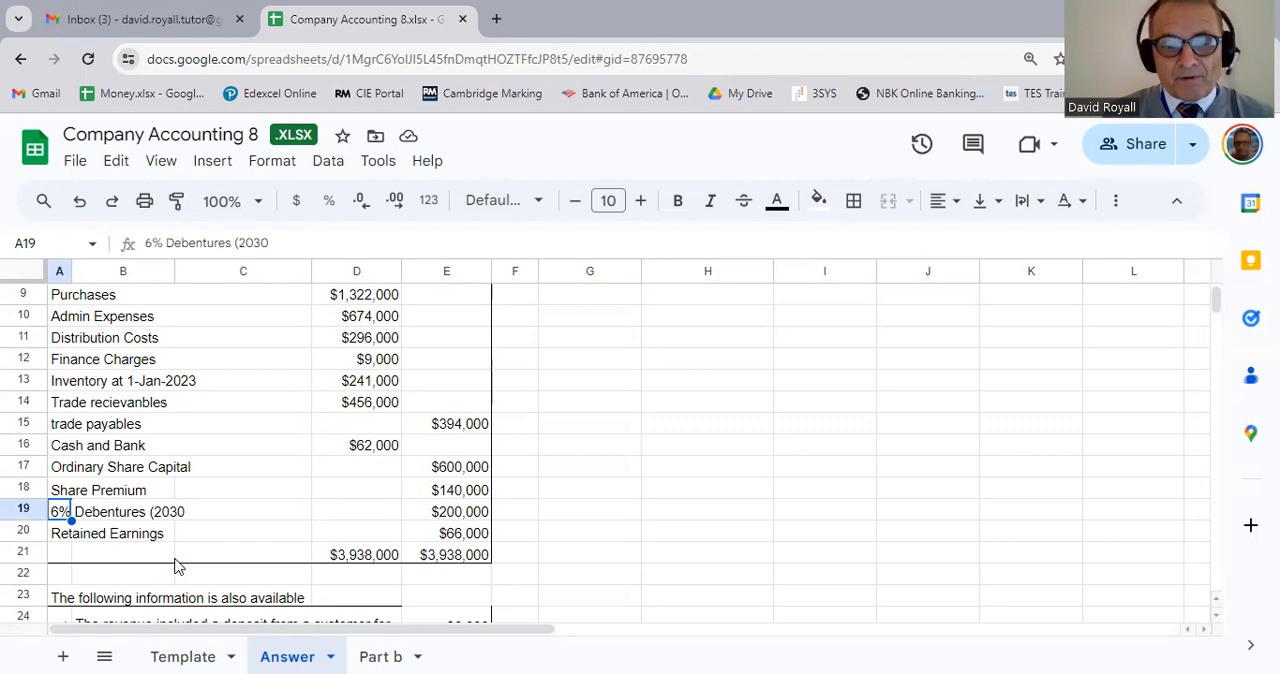
key(Down)
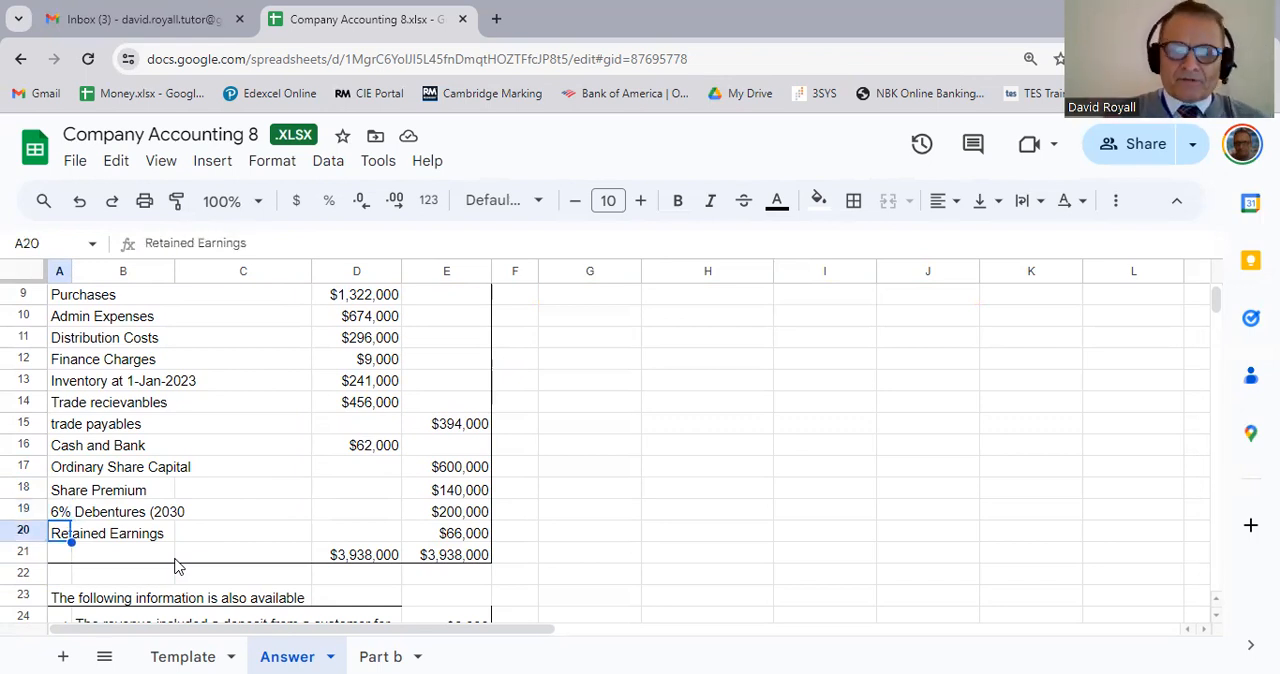
Step: Skim the additional information notes below the trial balance, from the customer deposit to the debenture interest
key(Down)
key(Down)
key(Down)
key(Down)
key(Down)
key(Down)
key(Down)
key(Down)
key(Down)
key(Down)
key(Down)
key(Down)
key(Down)
key(Down)
key(Down)
key(Down)
key(Down)
key(Down)
key(Down)
key(Down)
key(Down)
key(Down)
key(Down)
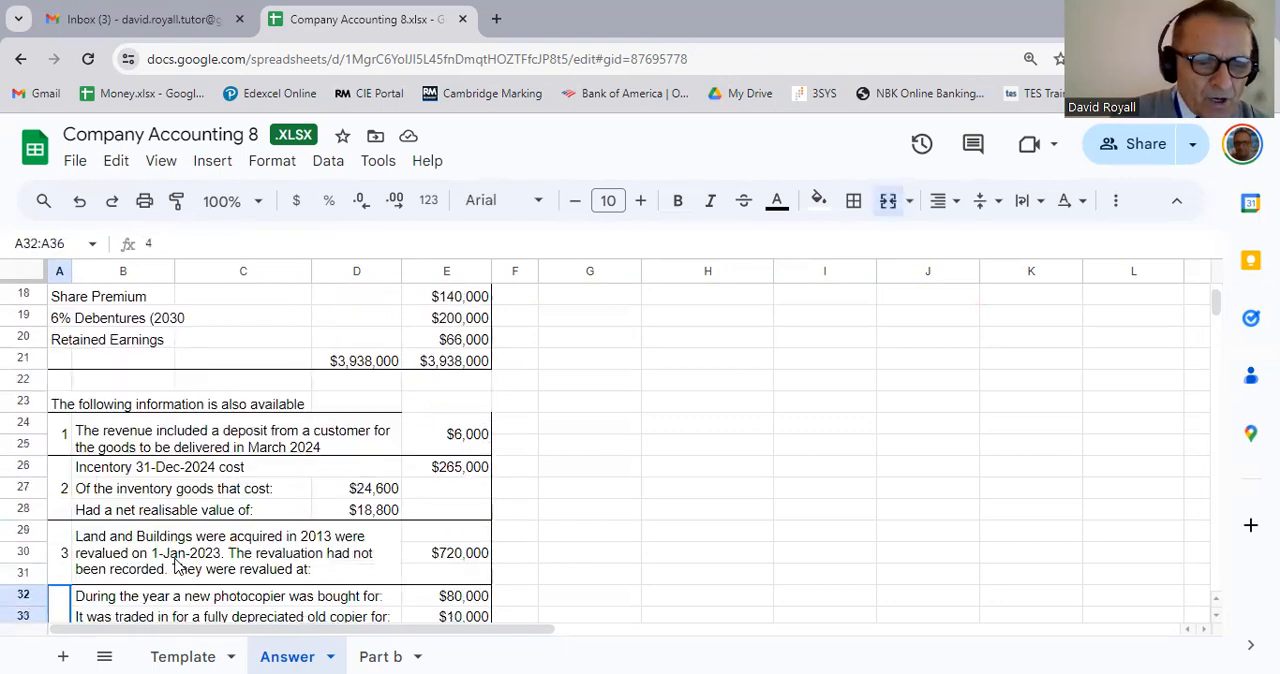
key(Up)
key(Up)
key(Up)
key(Up)
key(Up)
key(Up)
key(Up)
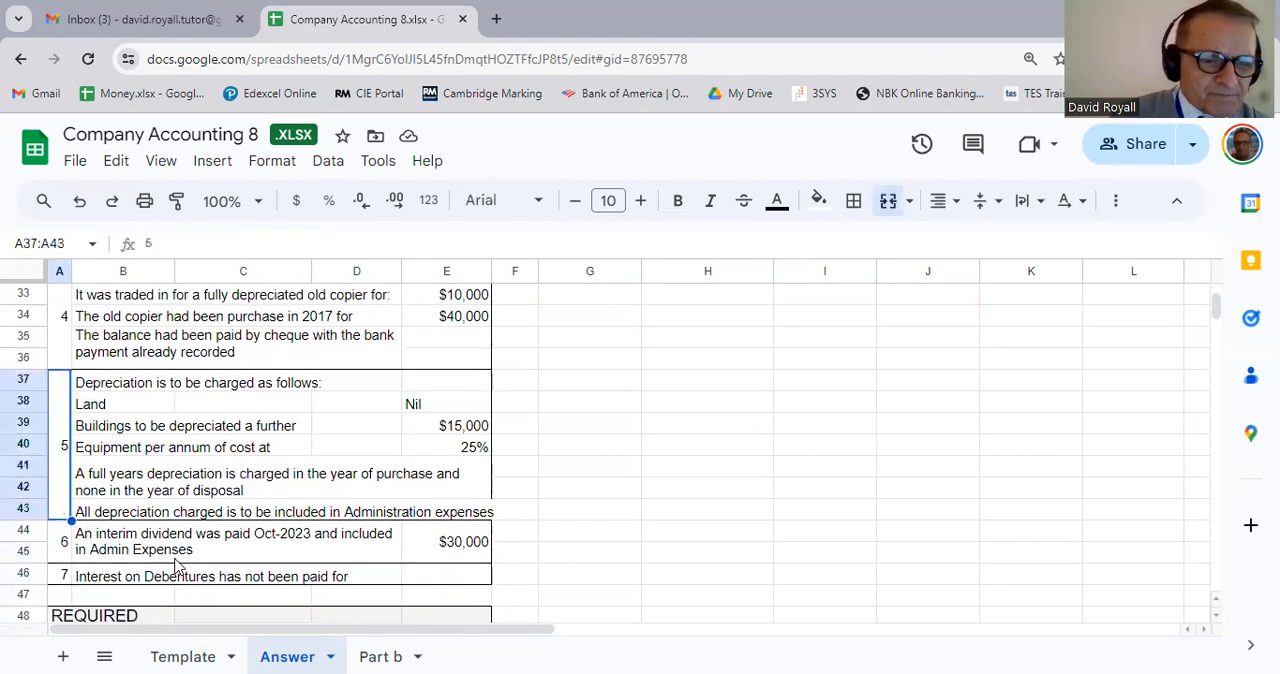
key(Up)
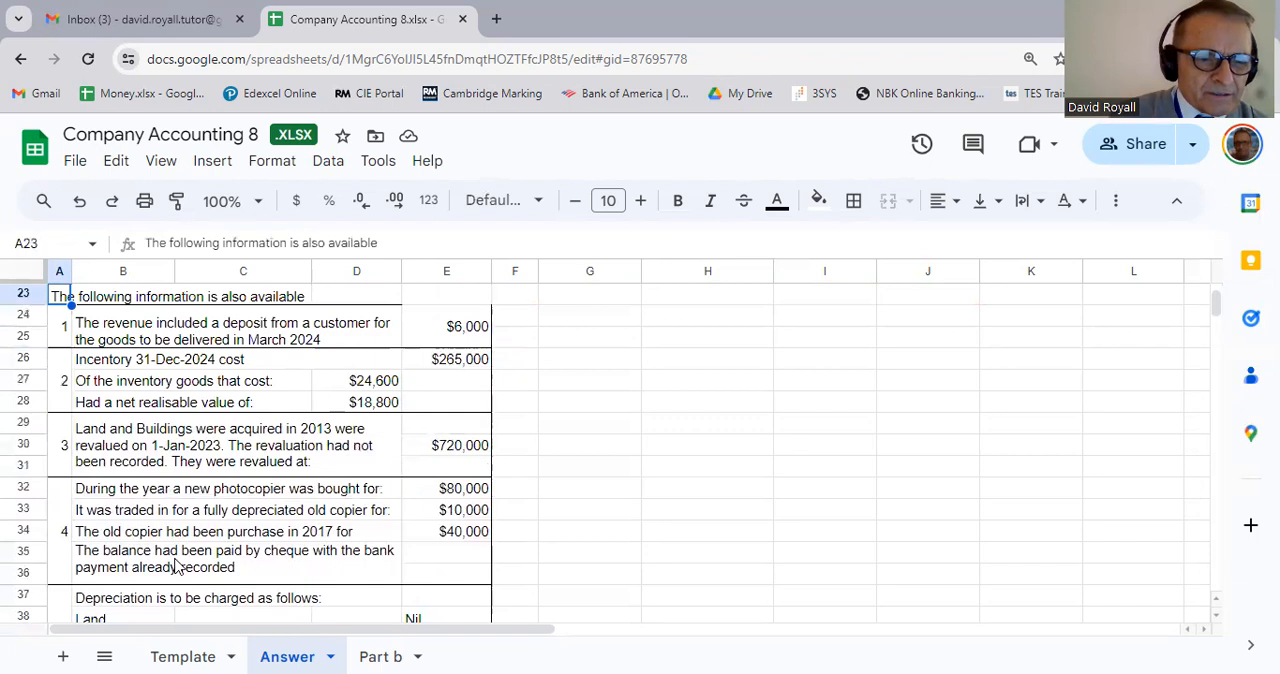
Step: Read note 1 about the customer deposit included in revenue for goods to be delivered in March 2024
key(Down)
key(Right)
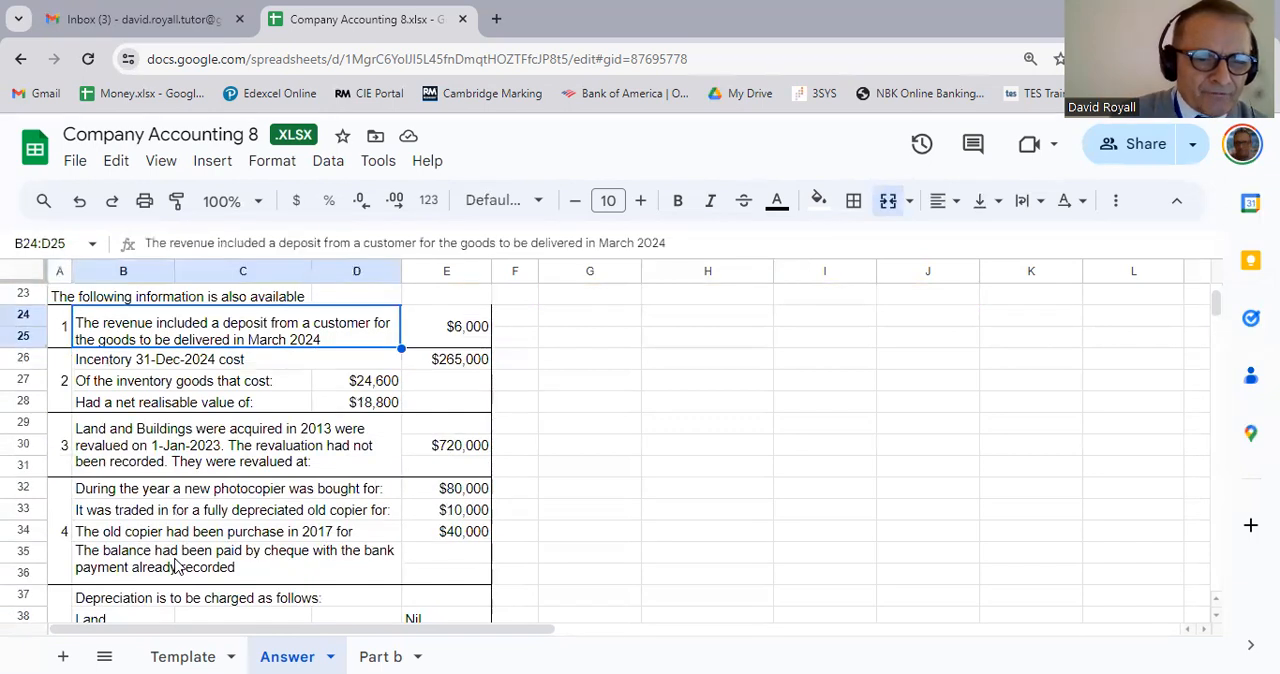
key(Left)
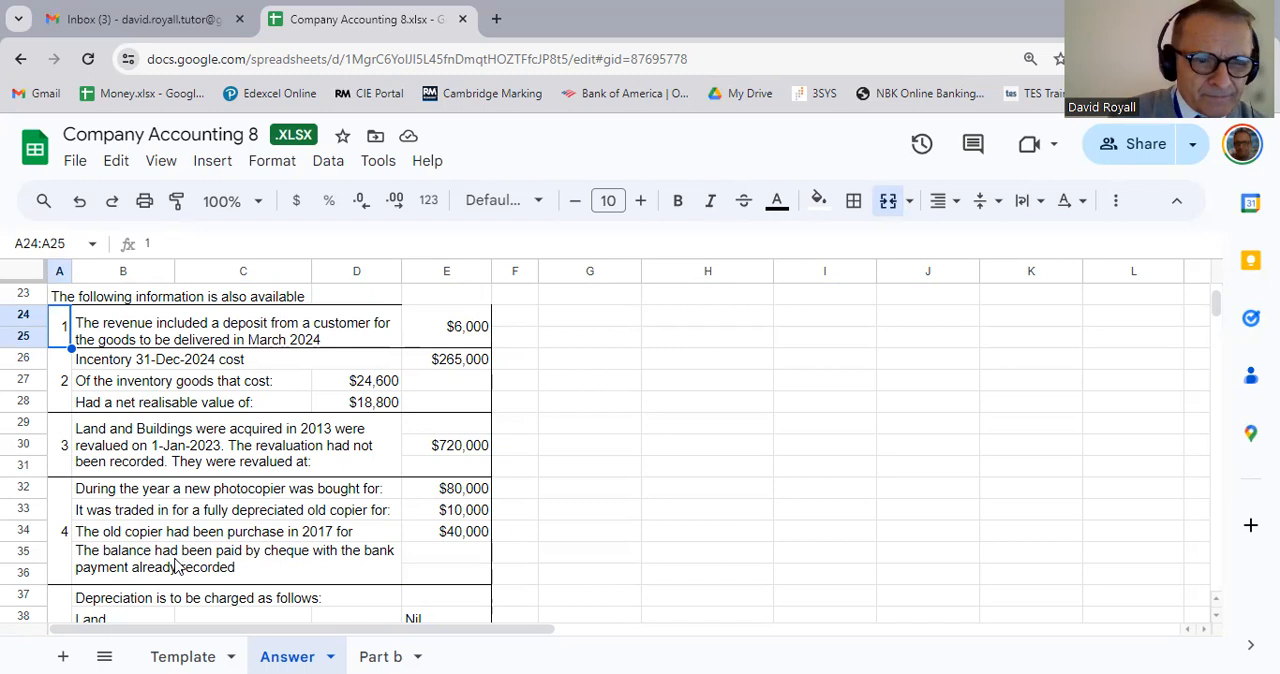
Step: Examine note 2 on the closing inventory, comparing the cost of the affected goods with their net realisable value
key(Down)
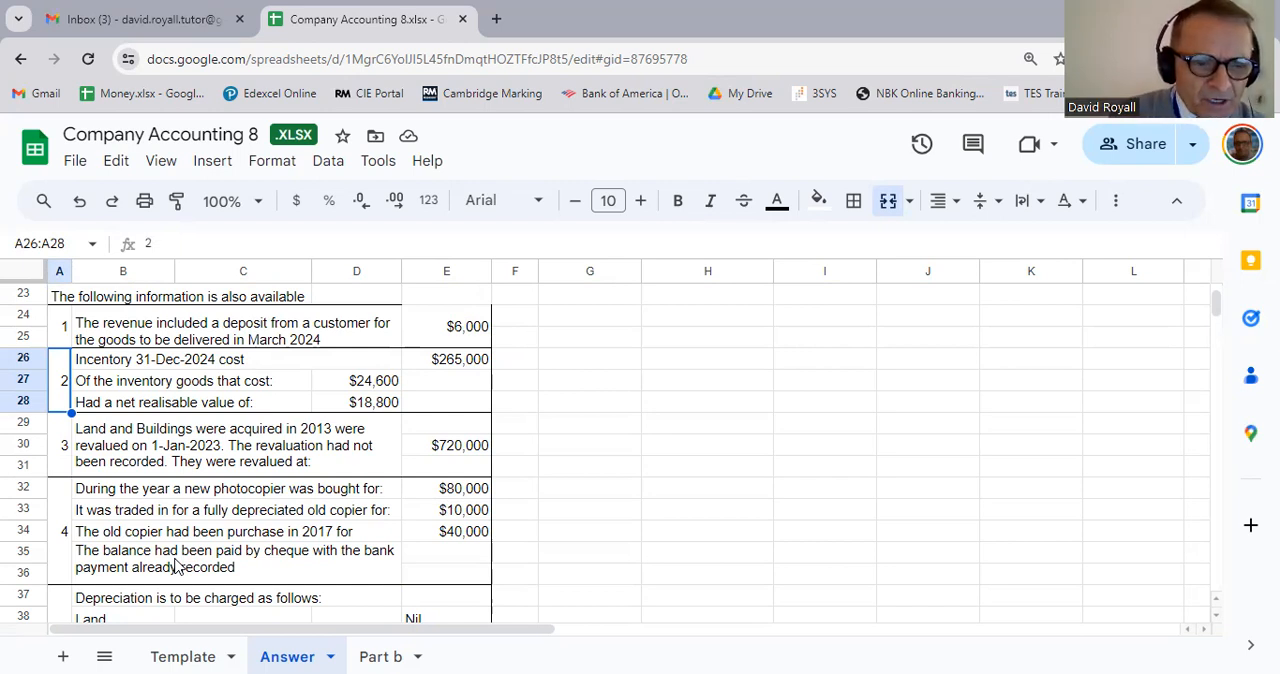
key(Right)
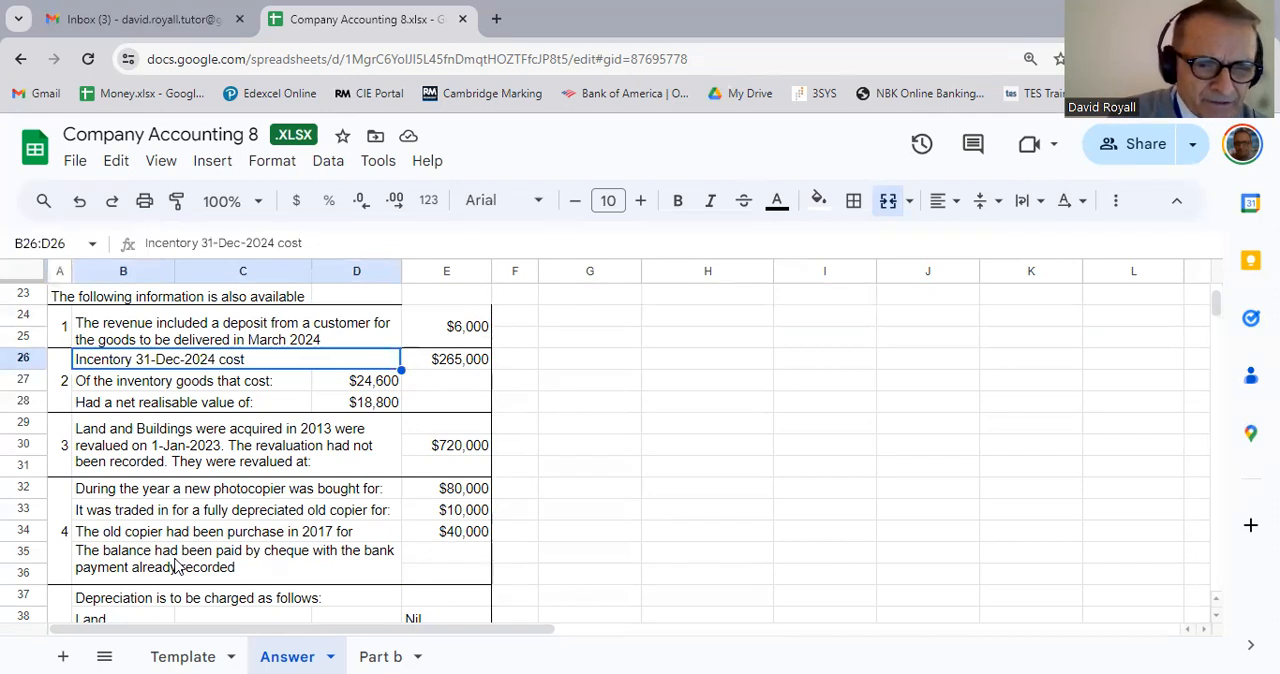
key(Right)
key(Down)
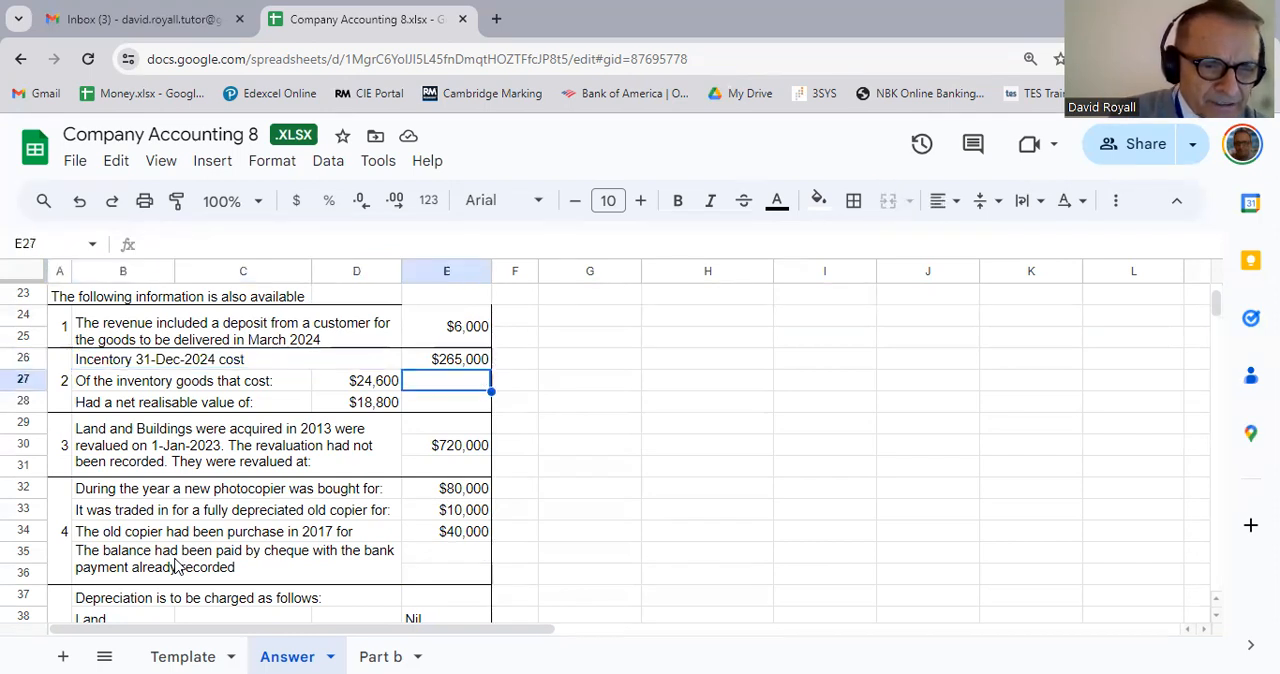
key(Left)
key(Left)
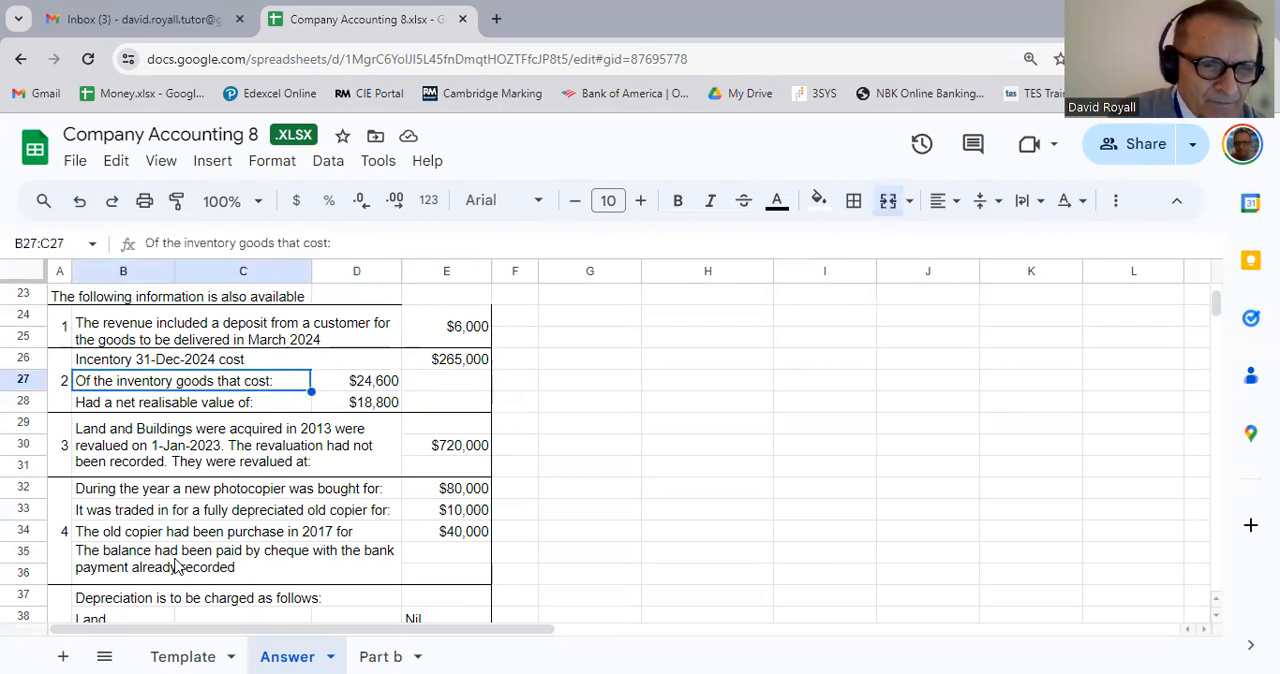
key(Right)
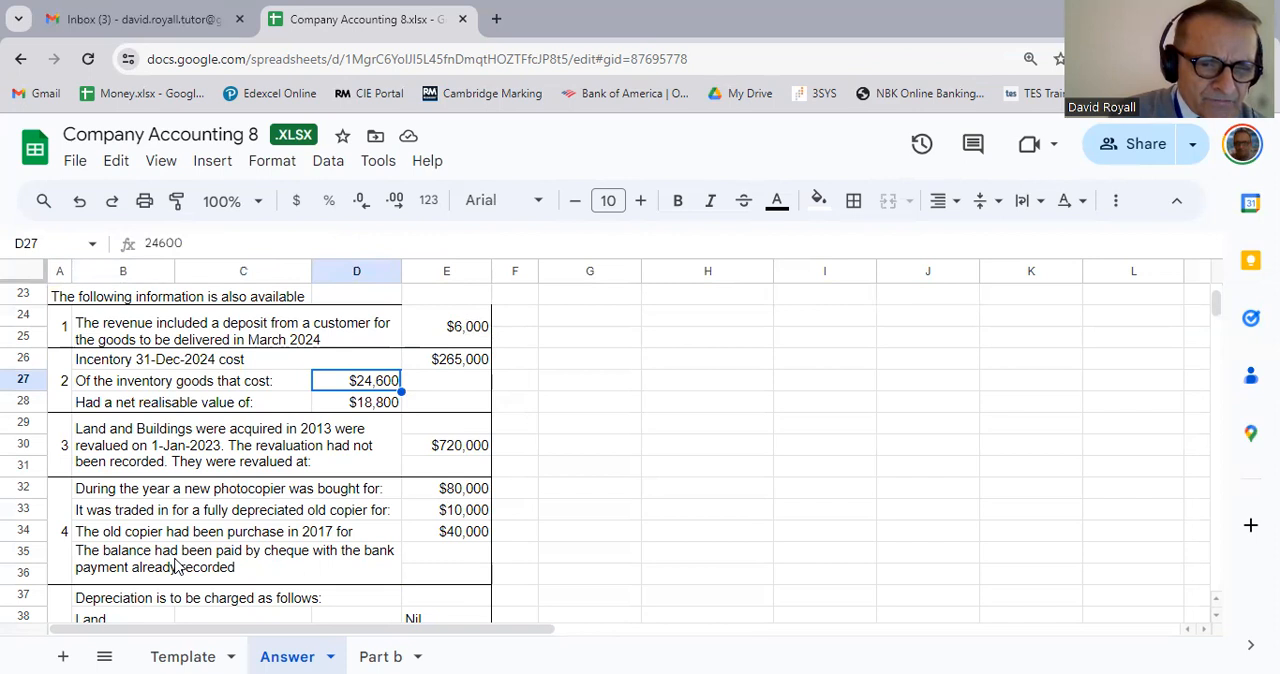
key(Left)
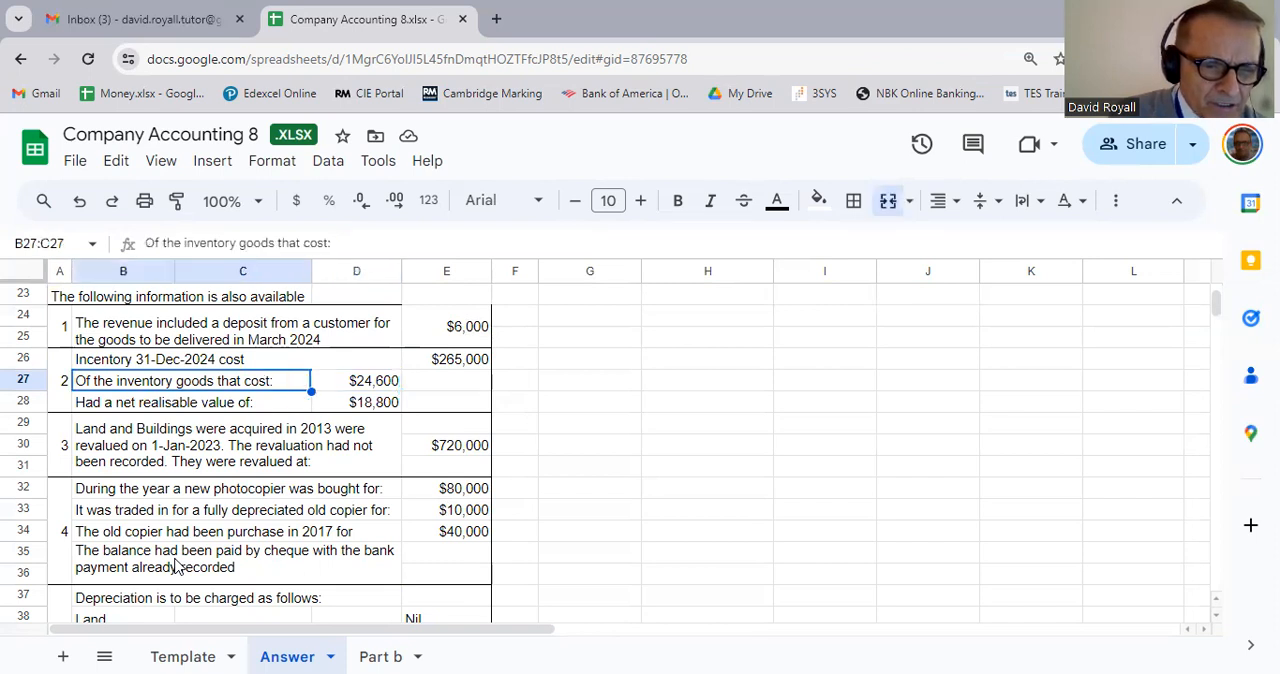
key(Down)
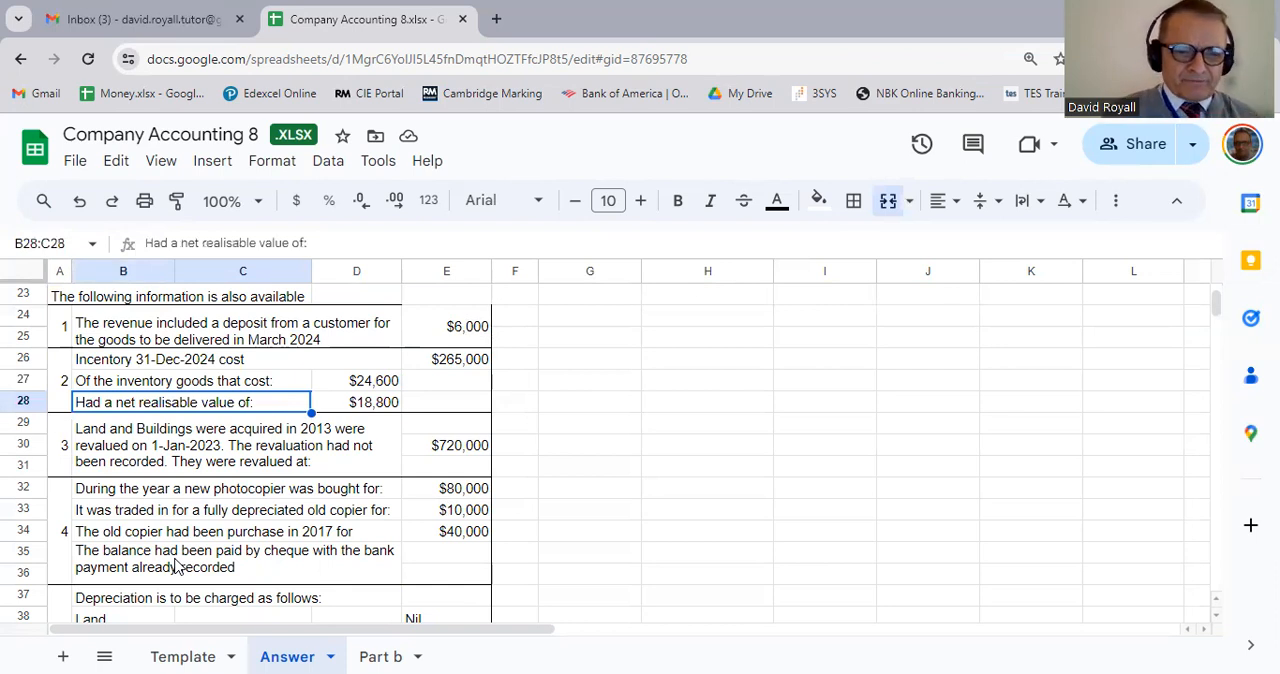
key(Right)
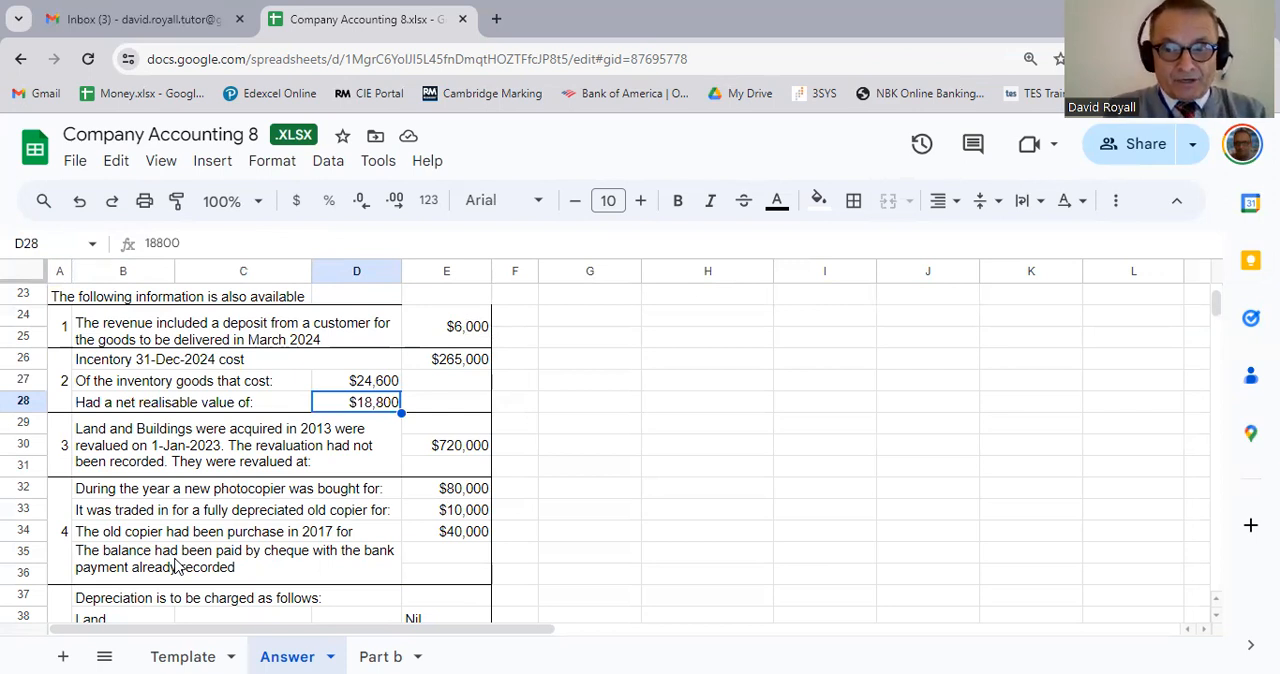
Step: Calculate the inventory write-down in E28 as cost minus net realisable value with the formula =D27-D28
key(Right)
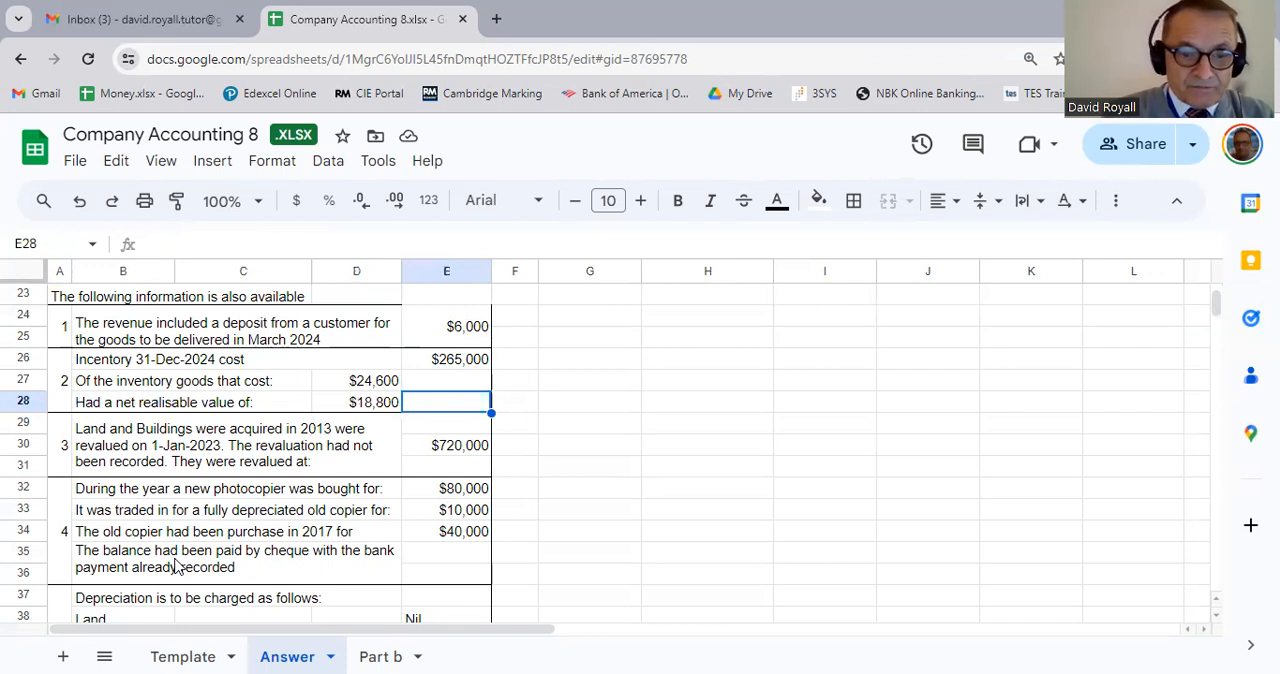
text(=)
key(Up)
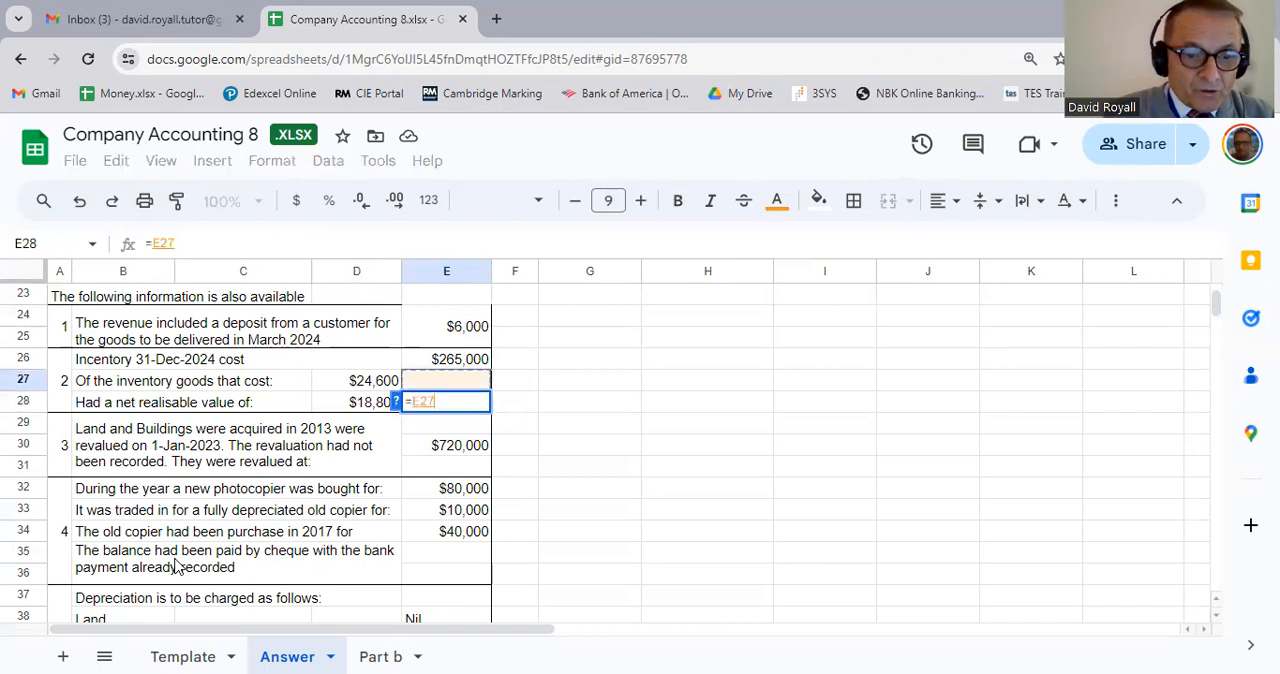
key(Left)
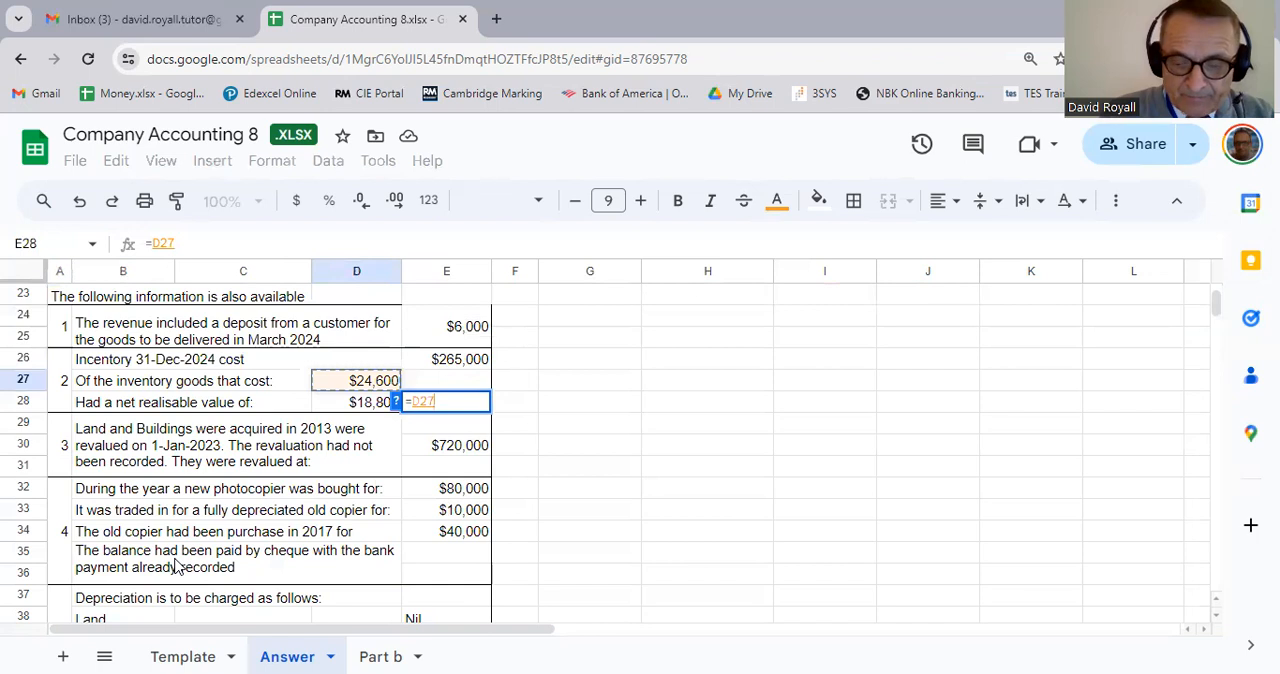
text(-)
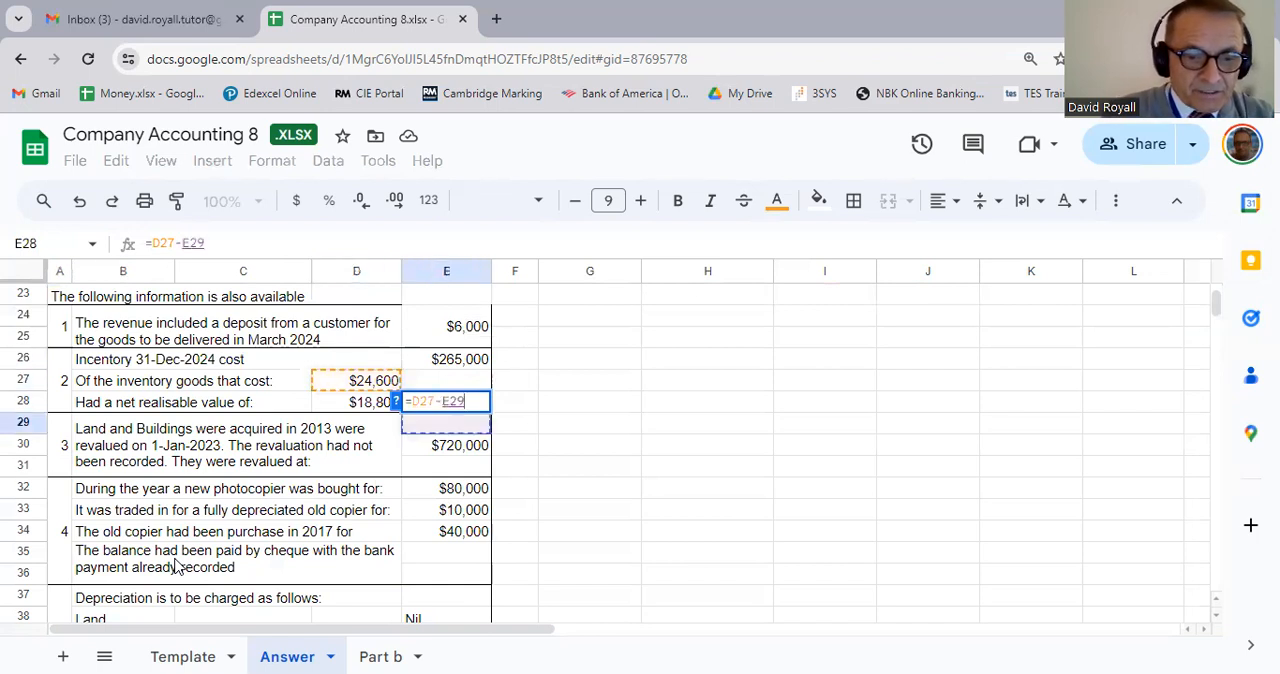
key(Left)
key(Return)
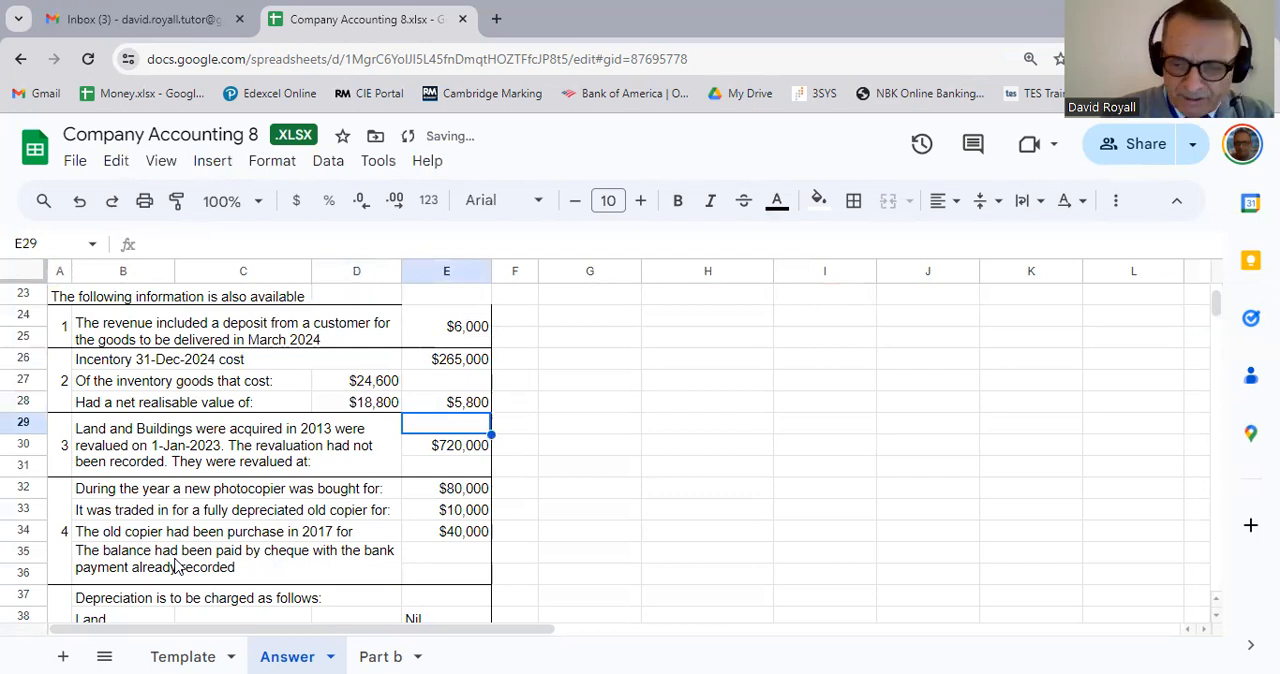
Step: Colour the inventory write-down figure in E28 red
key(Up)
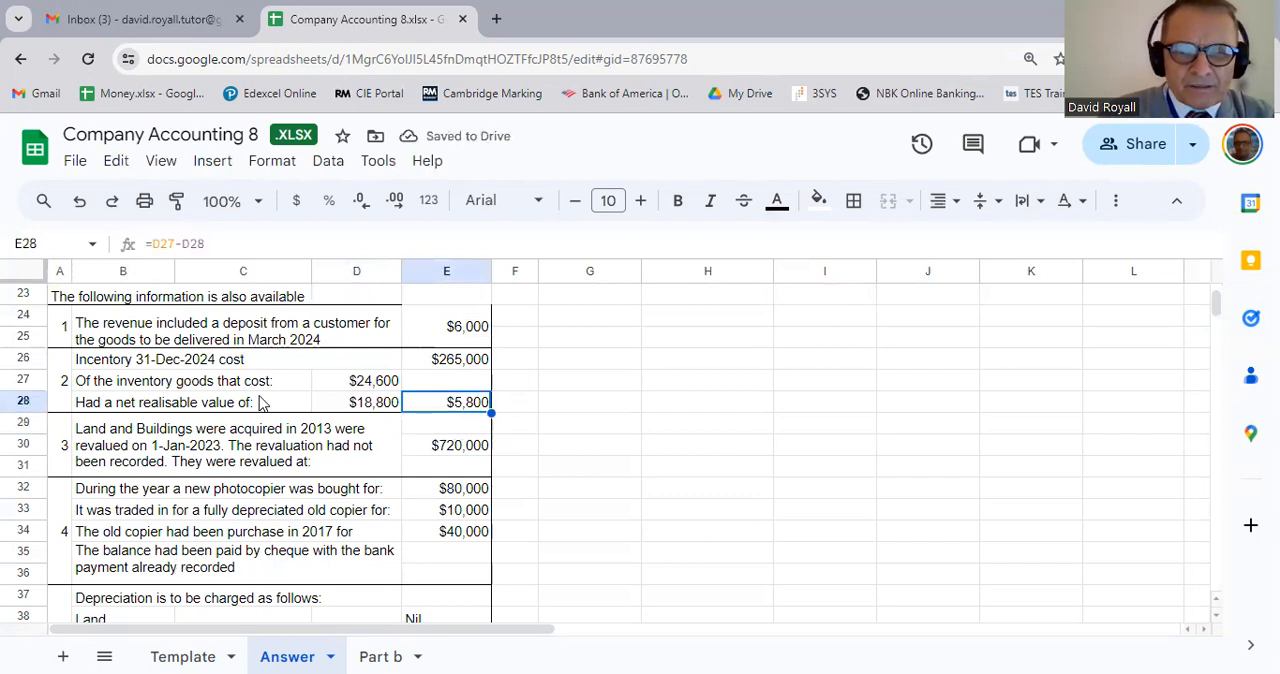
click(777, 202)
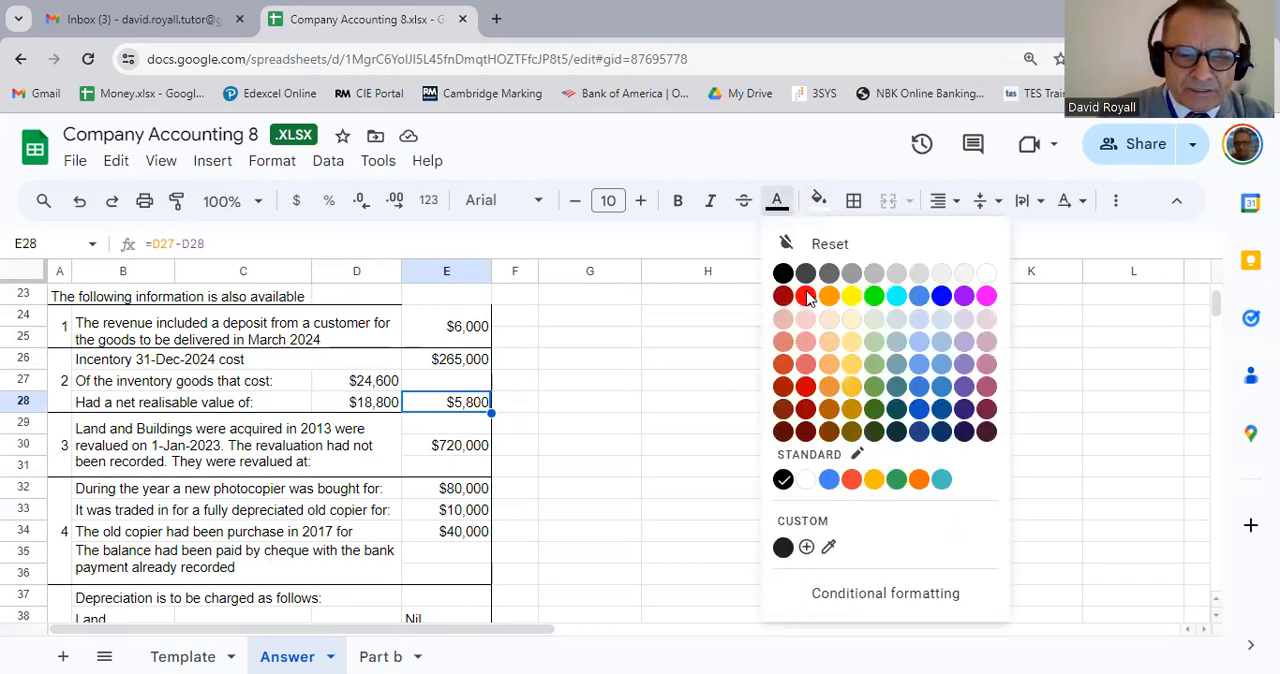
click(806, 297)
click(615, 468)
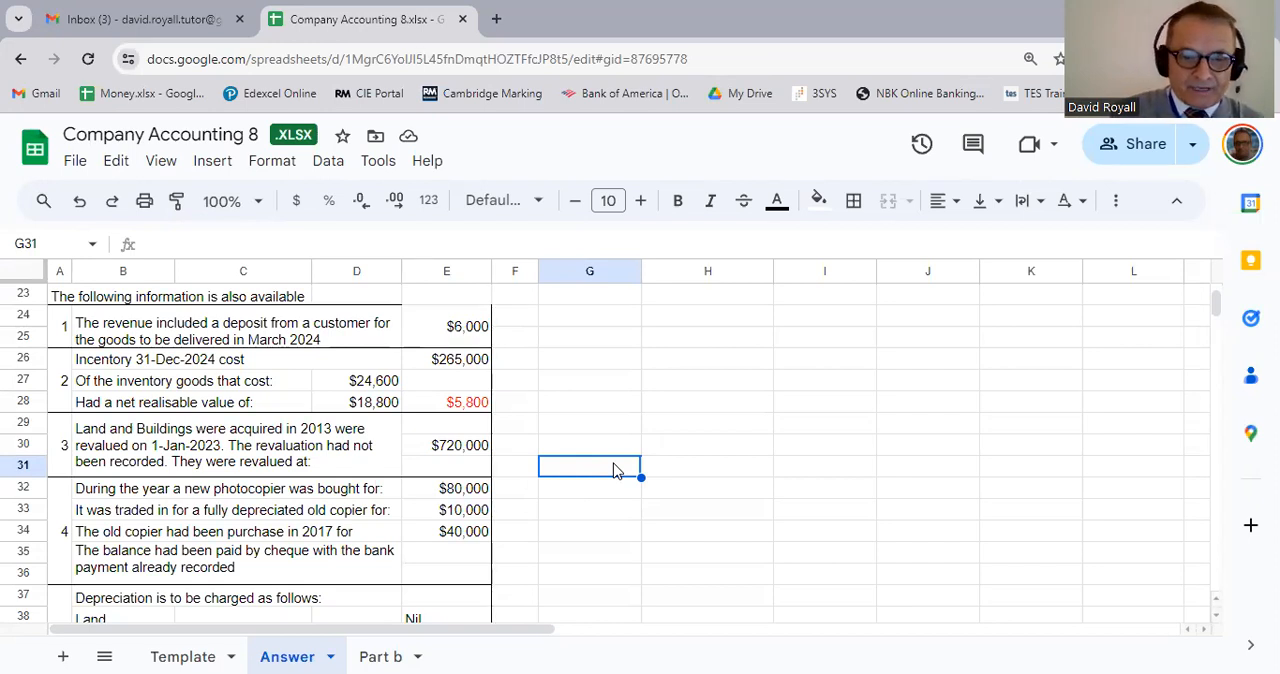
Step: Read note 3 on the unrecorded revaluation of land and buildings and its revalued amount
key(Down)
key(Left)
key(Left)
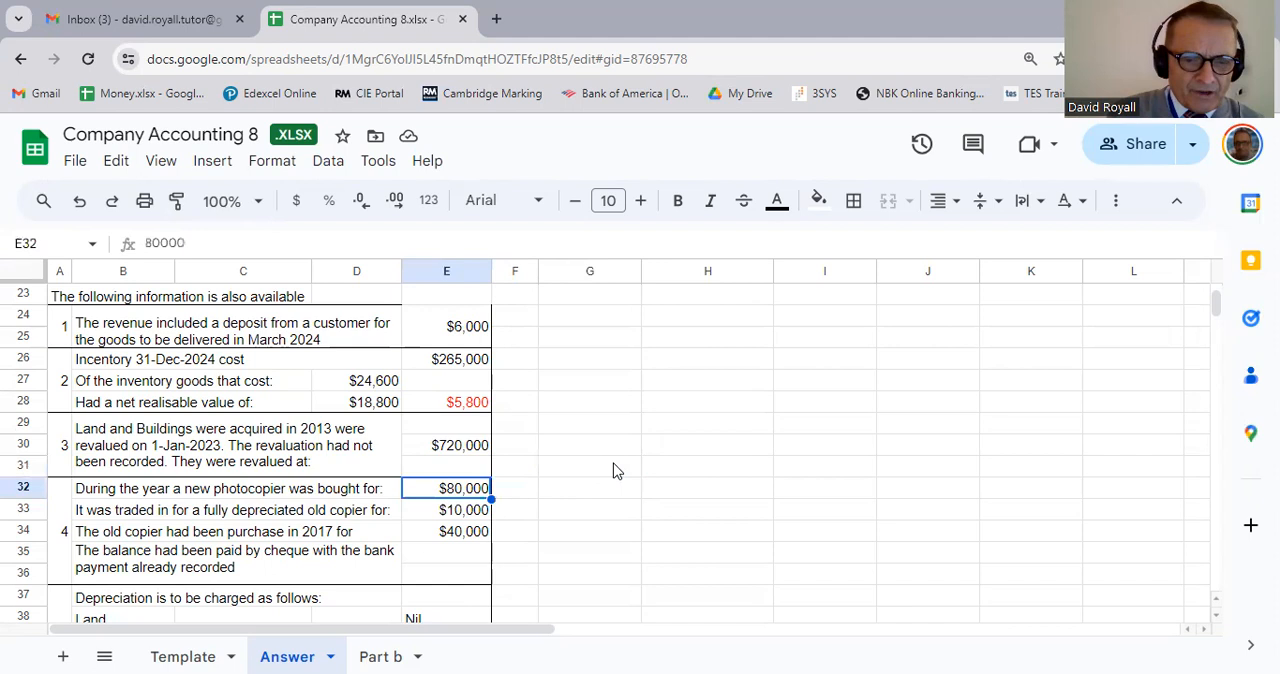
key(Up)
key(Up)
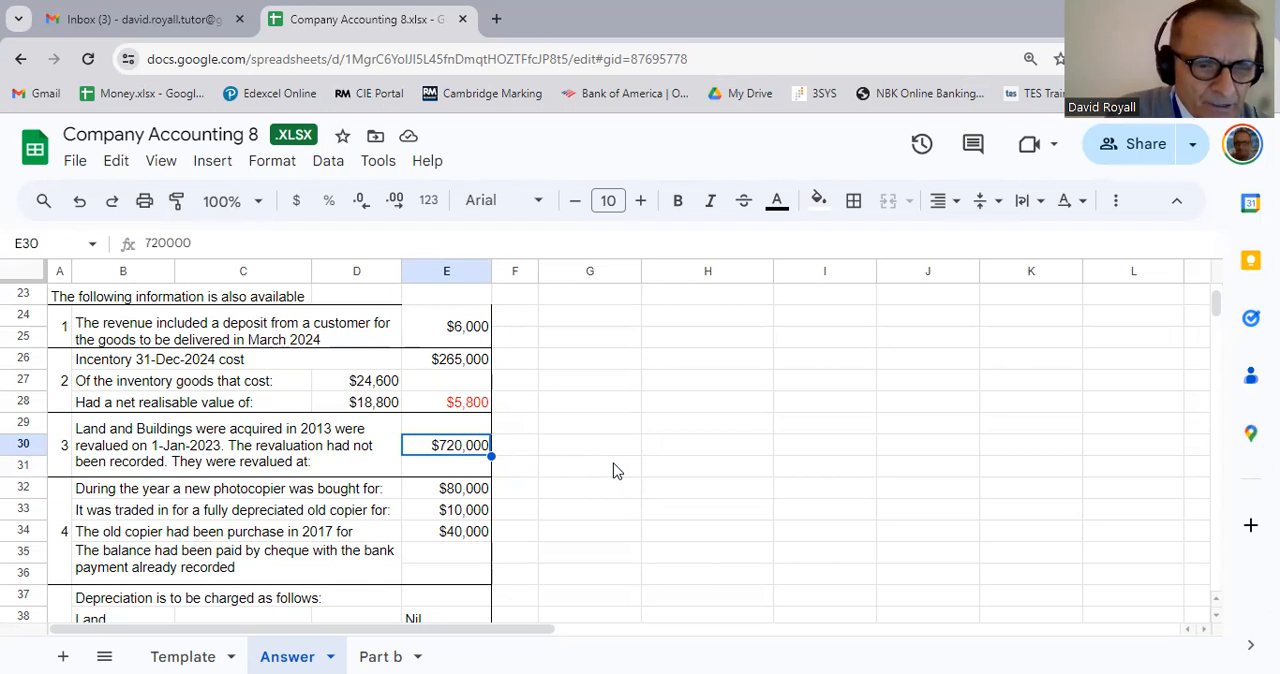
key(Left)
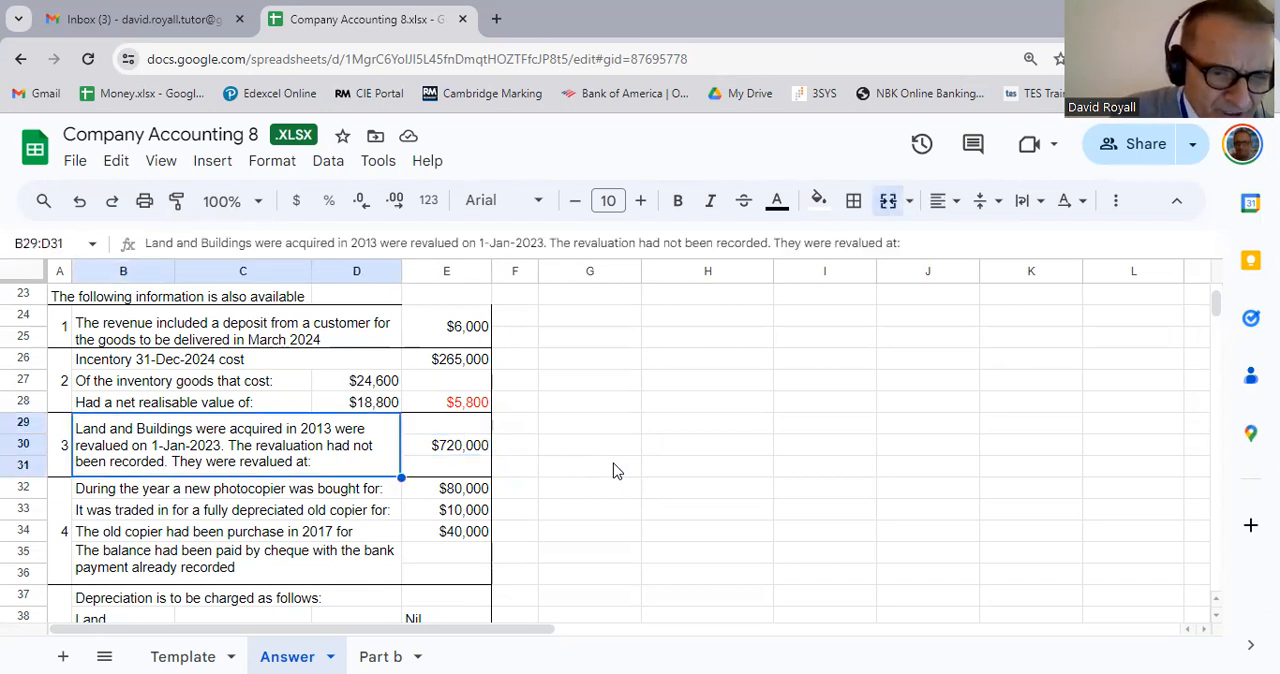
key(Right)
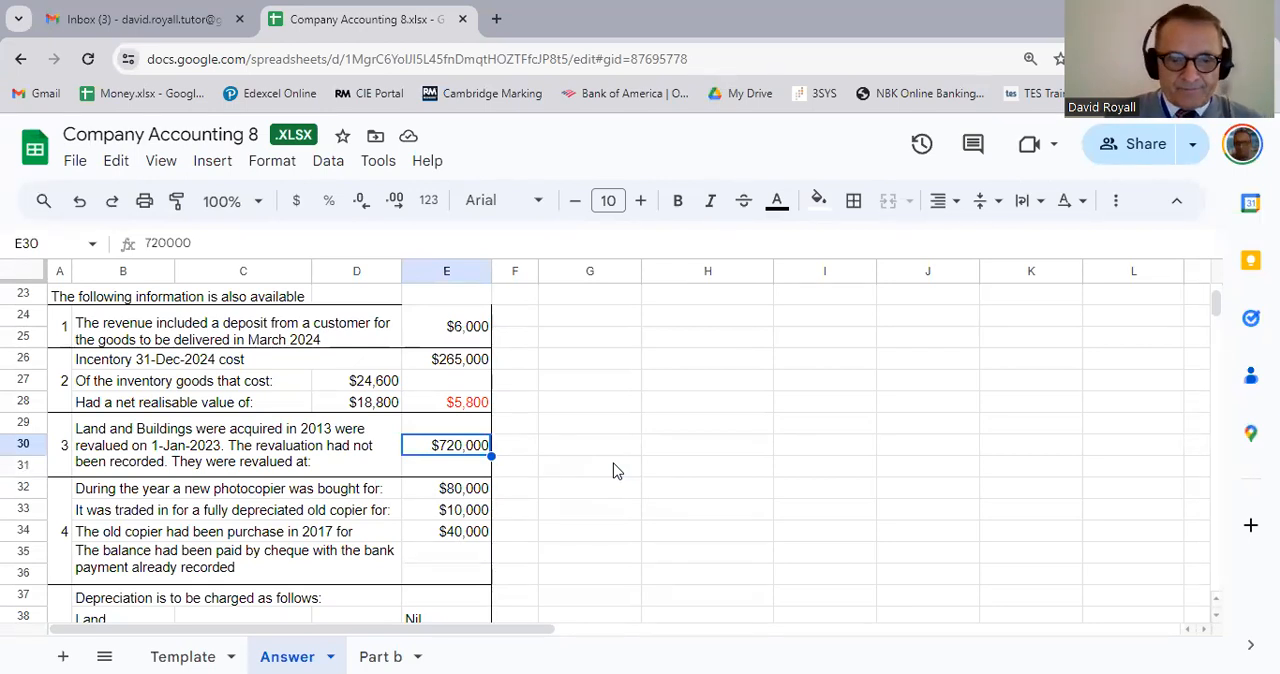
Step: Compare the land and buildings cost and depreciation provision in the trial balance with the revalued amount in note 3
scroll(615, 470, up, 7)
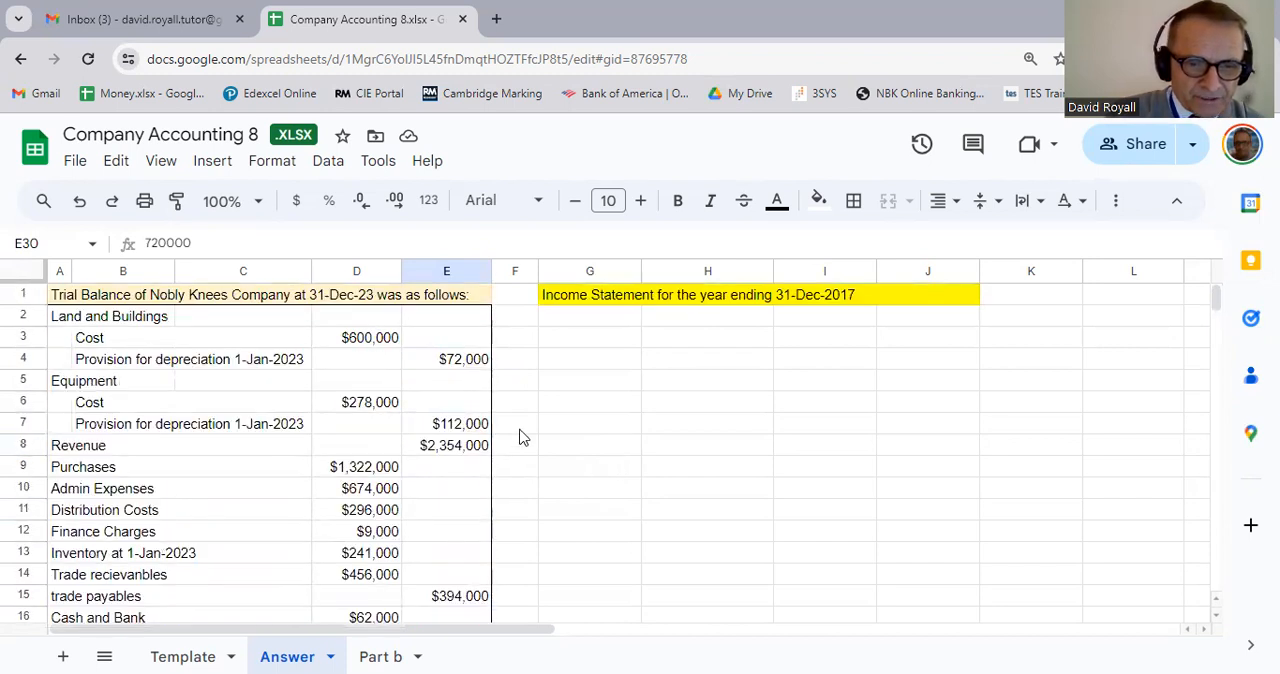
click(381, 343)
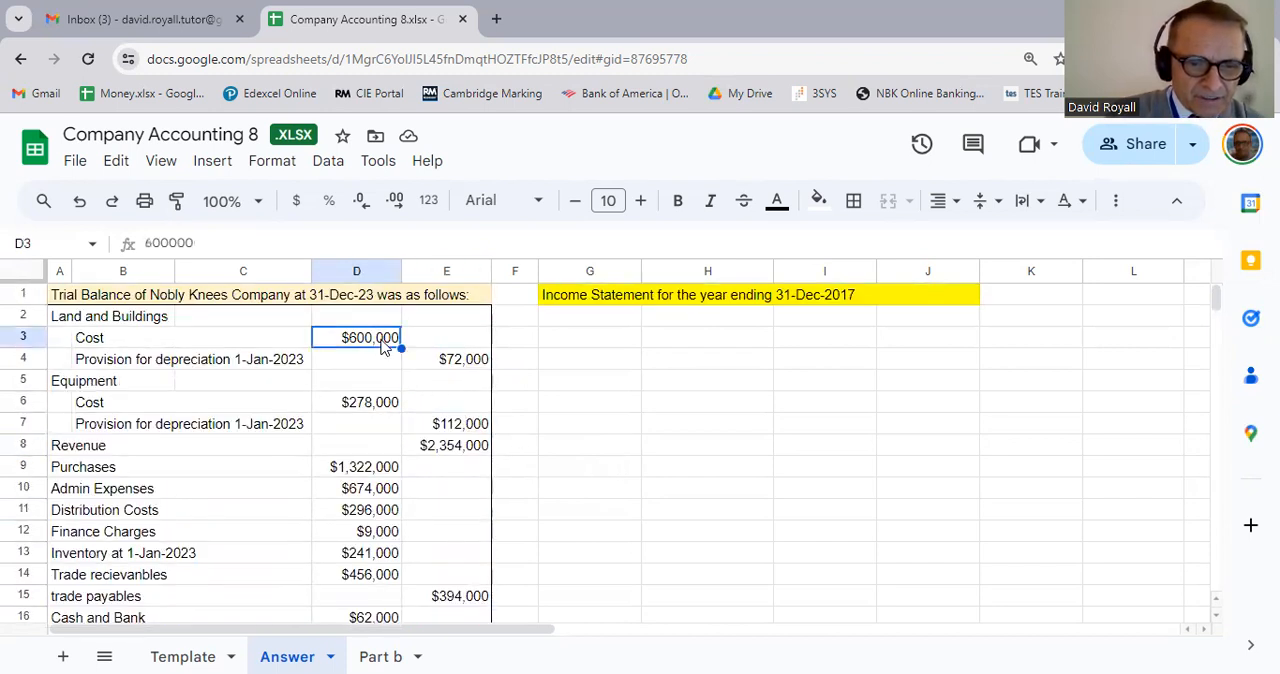
click(445, 360)
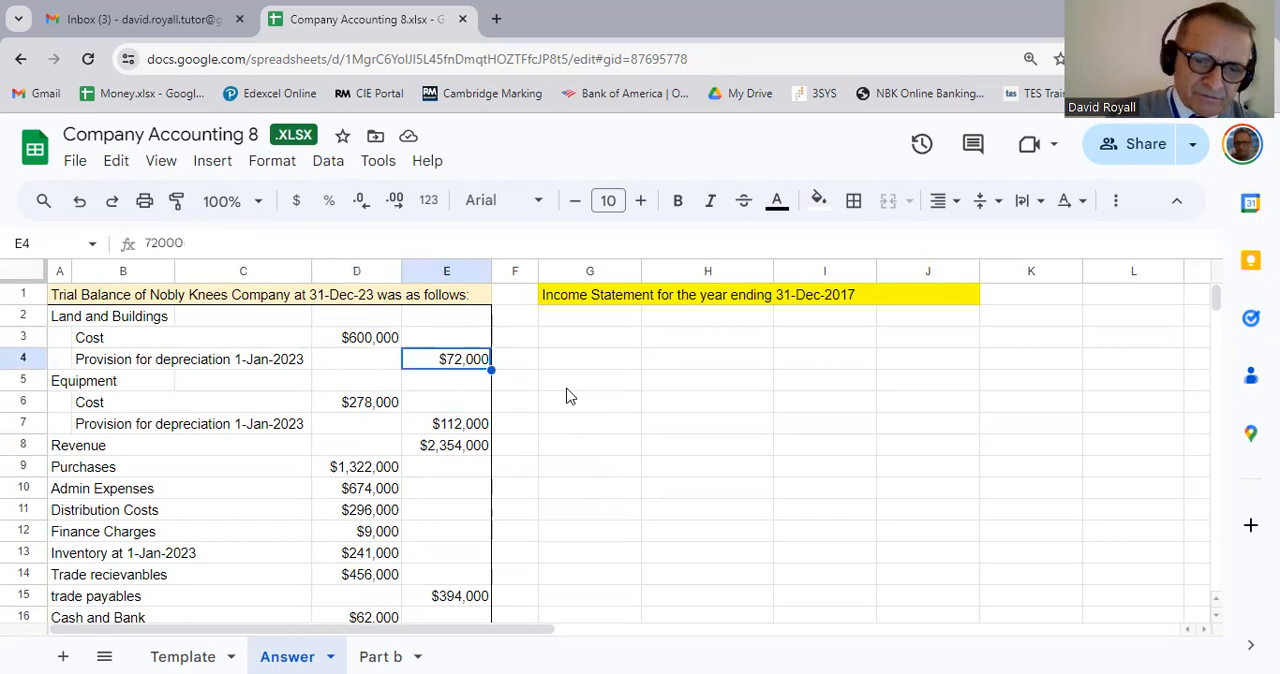
scroll(566, 397, down, 5)
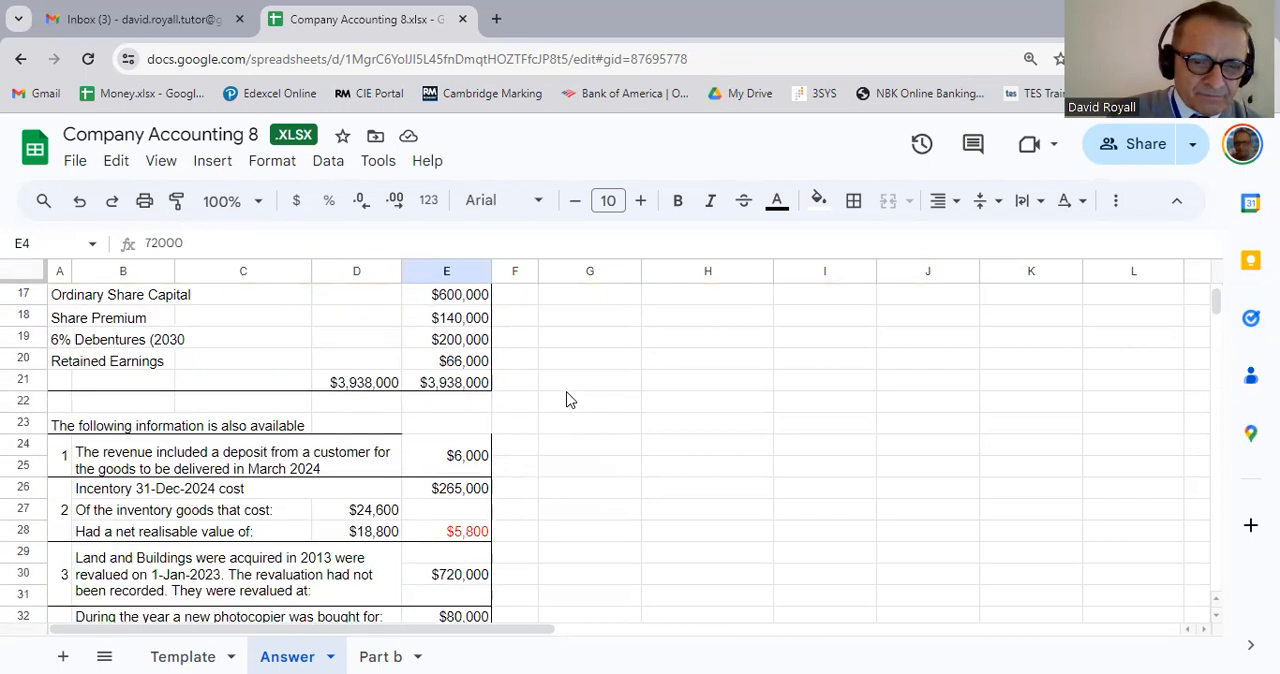
scroll(554, 444, down, 1)
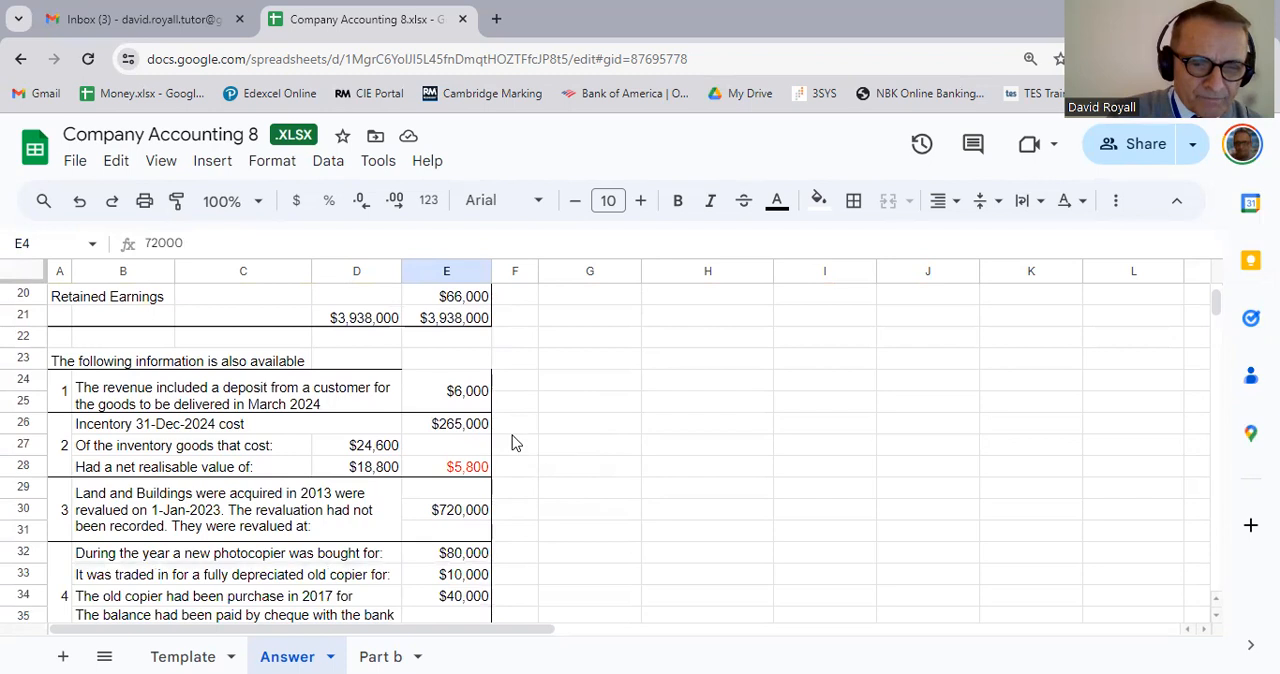
scroll(514, 443, down, 1)
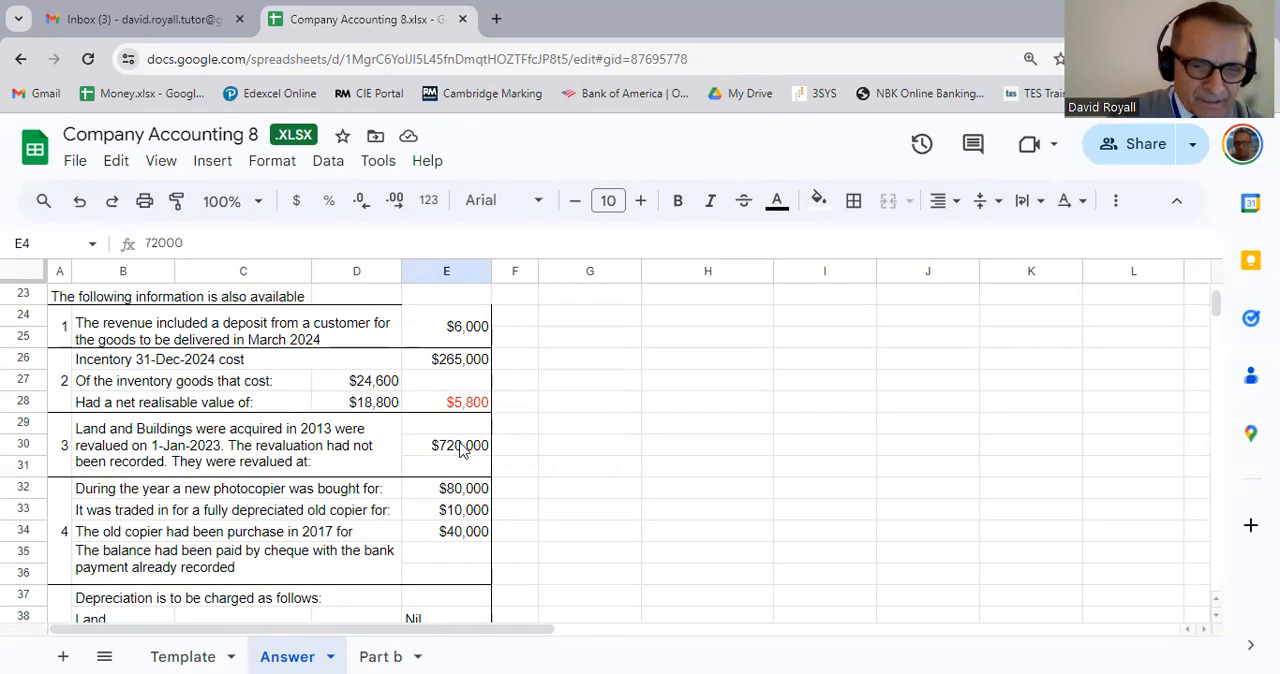
click(466, 455)
click(572, 476)
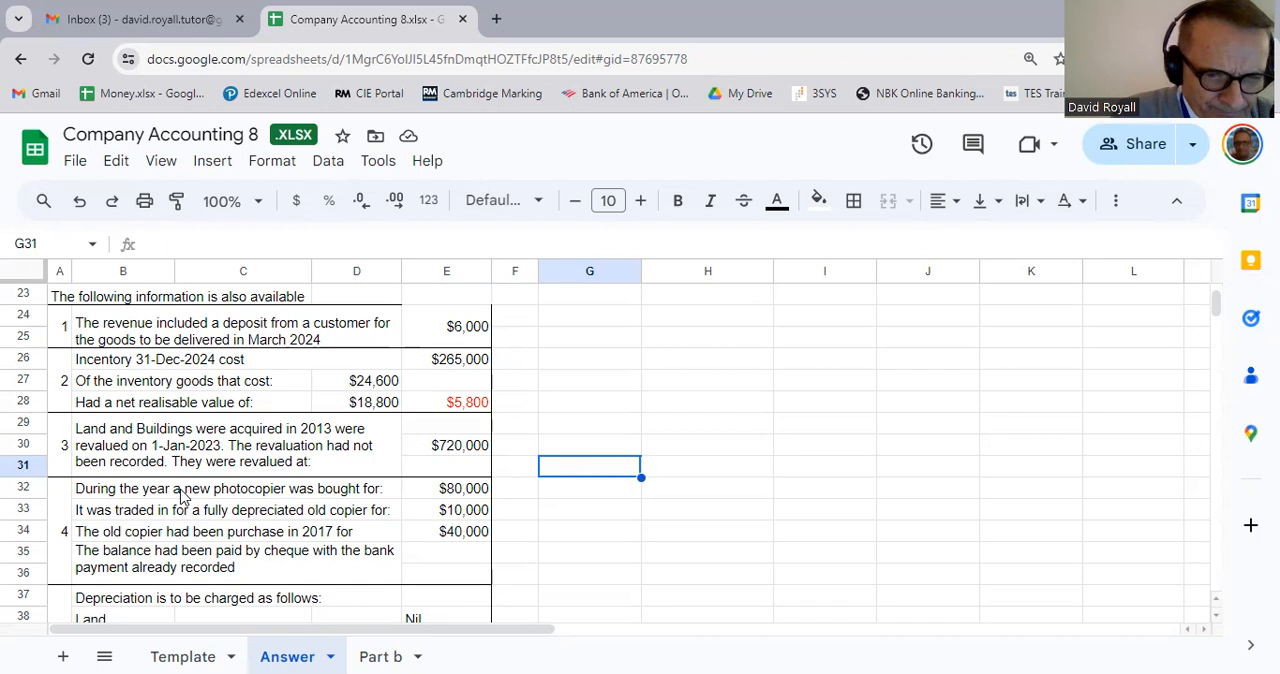
Step: Review note 4 on the new photocopier's price, the old copier's trade-in value and original cost, and the cheque payment
click(466, 494)
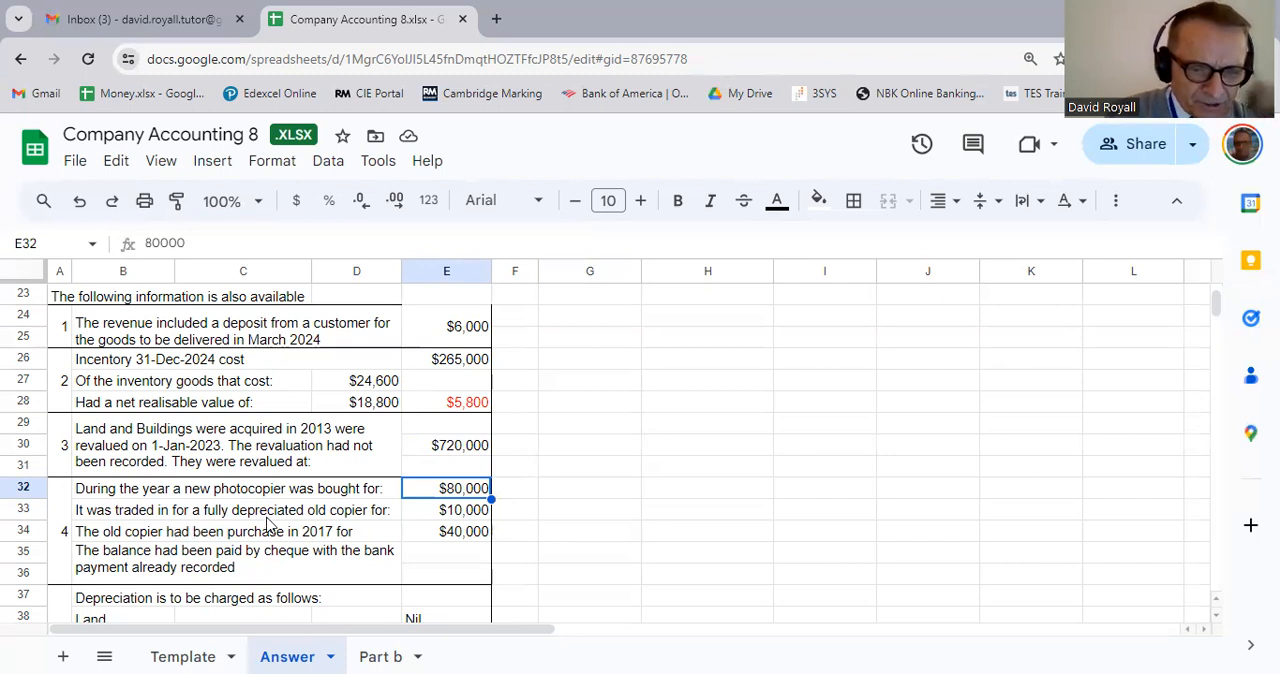
click(482, 516)
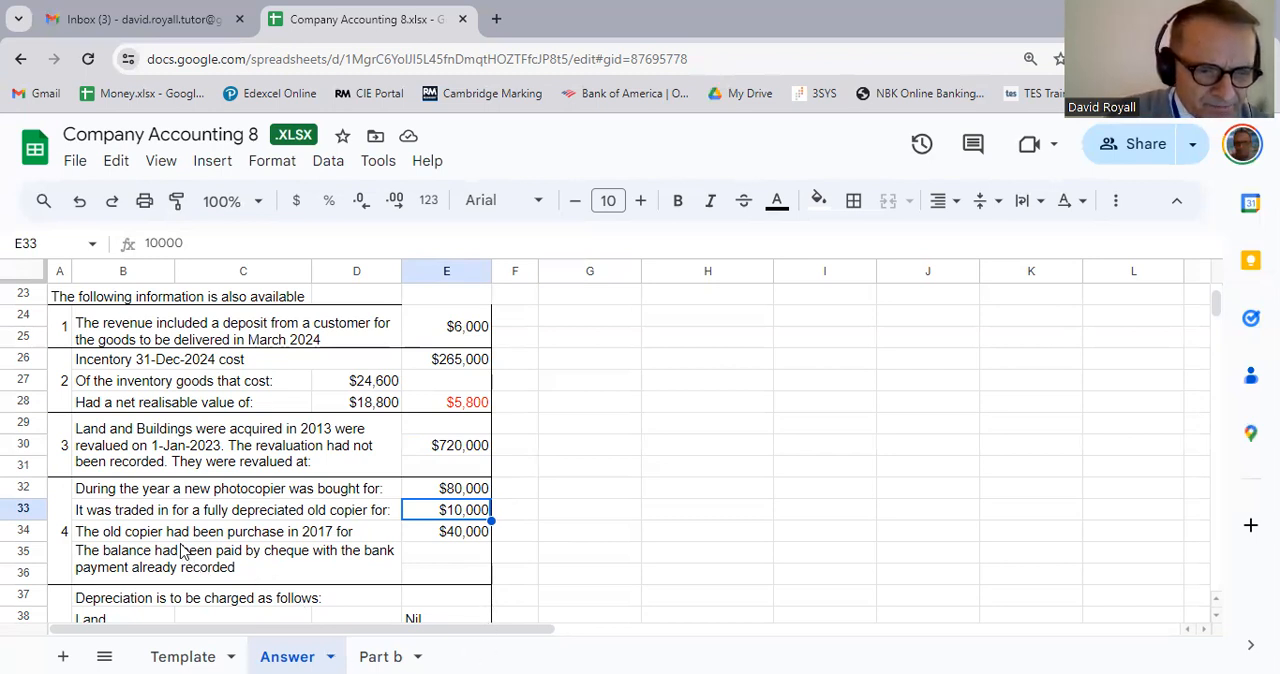
click(250, 555)
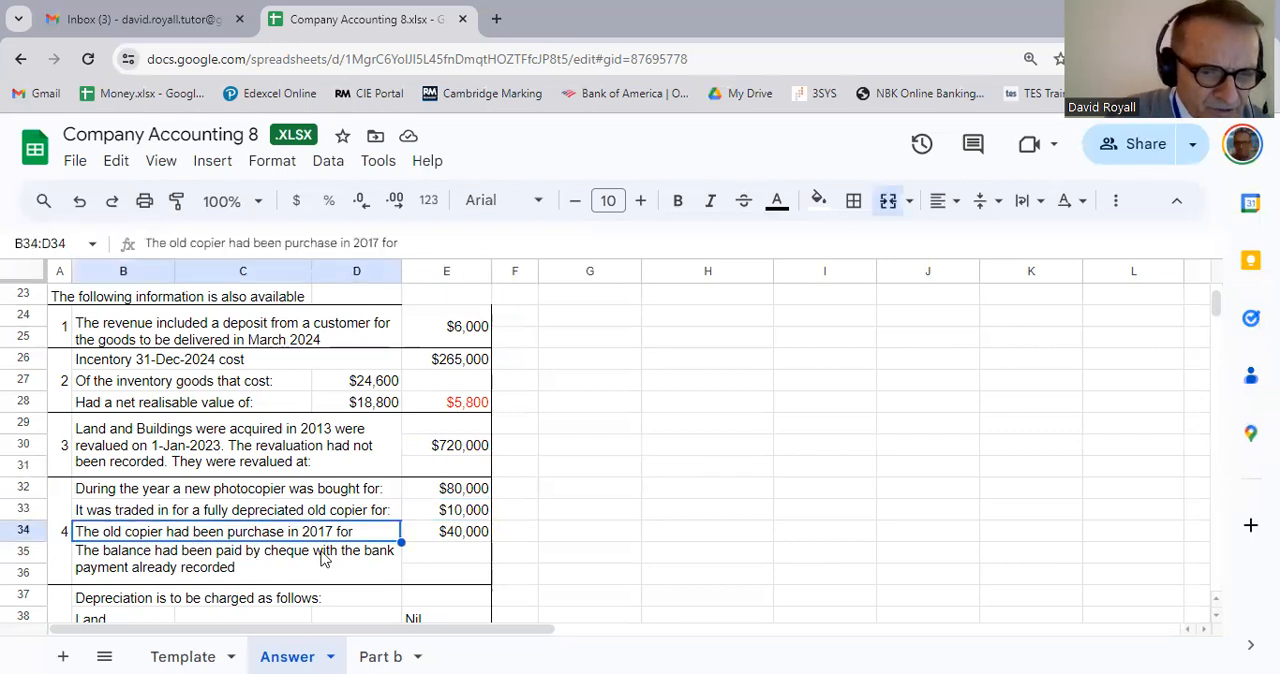
click(464, 538)
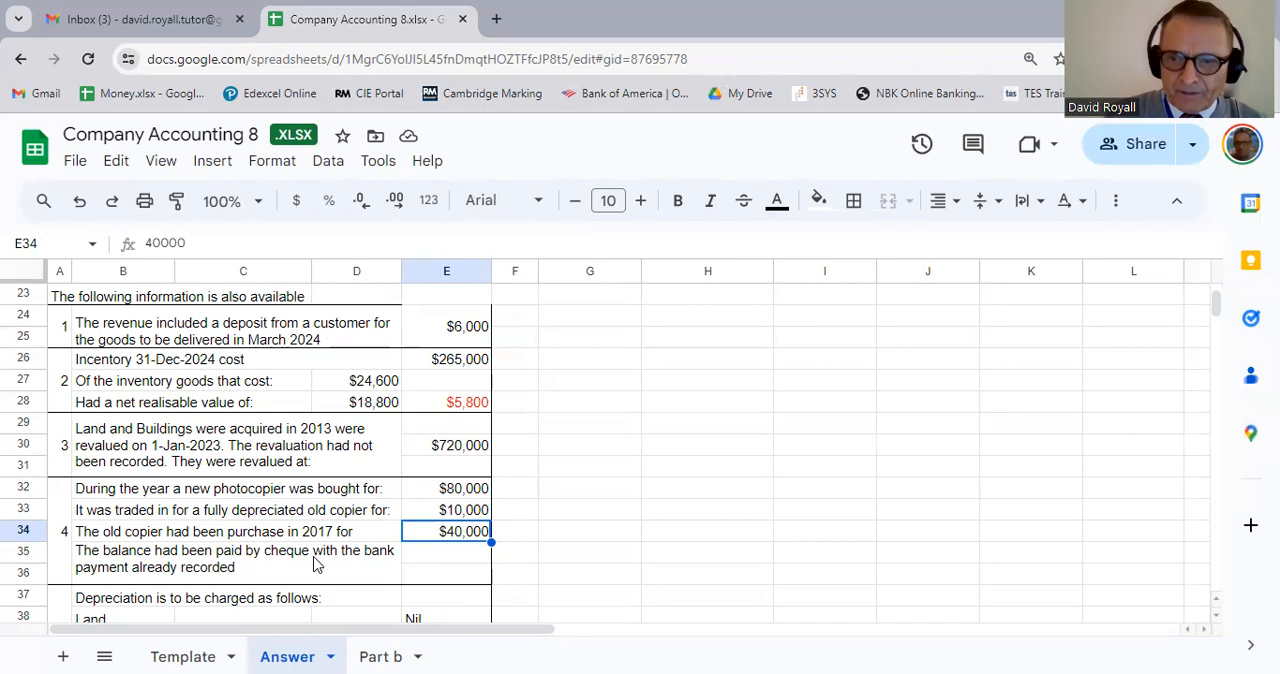
click(186, 578)
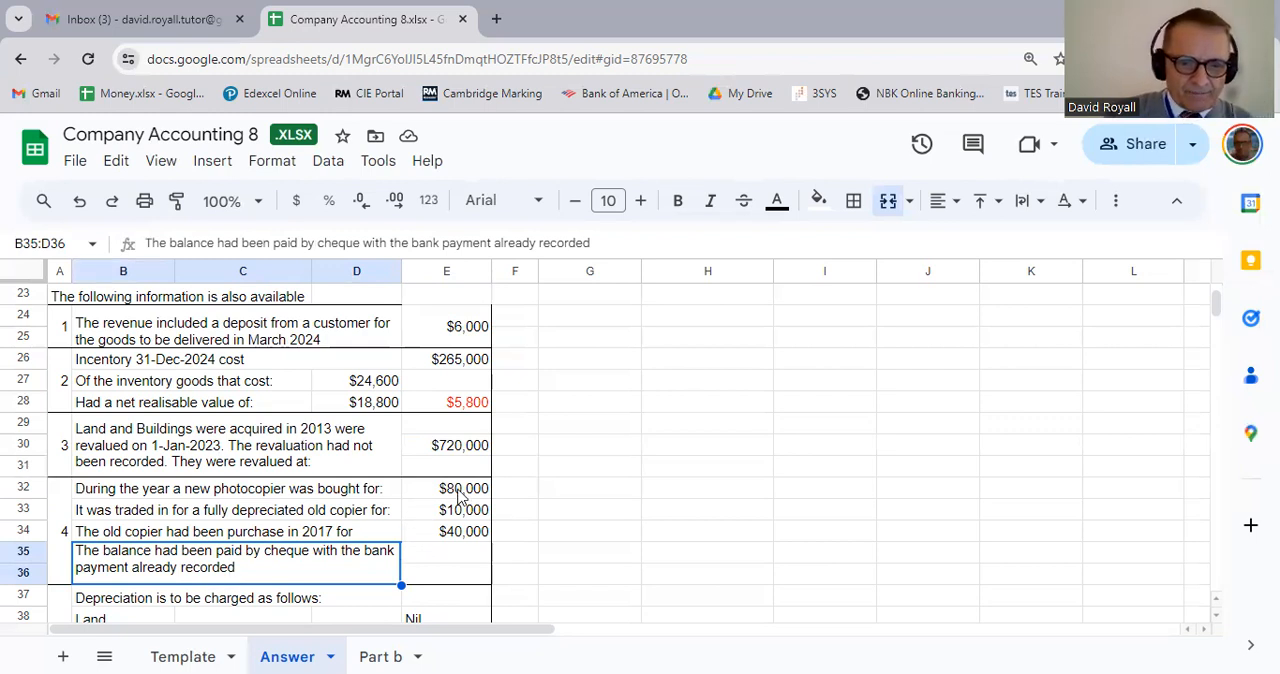
click(460, 493)
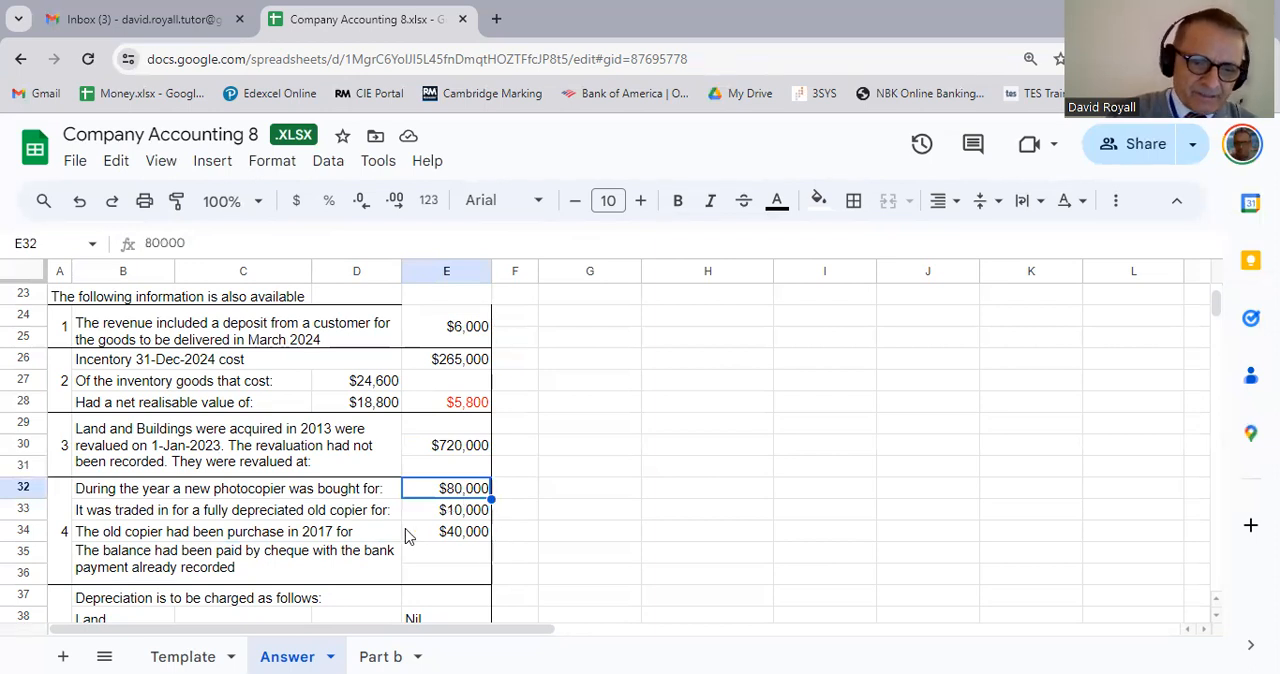
Step: Review note 5 on depreciation of land, buildings and equipment, the purchase and disposal year rule, and its inclusion in administration expenses
scroll(545, 550, down, 2)
scroll(515, 553, down, 2)
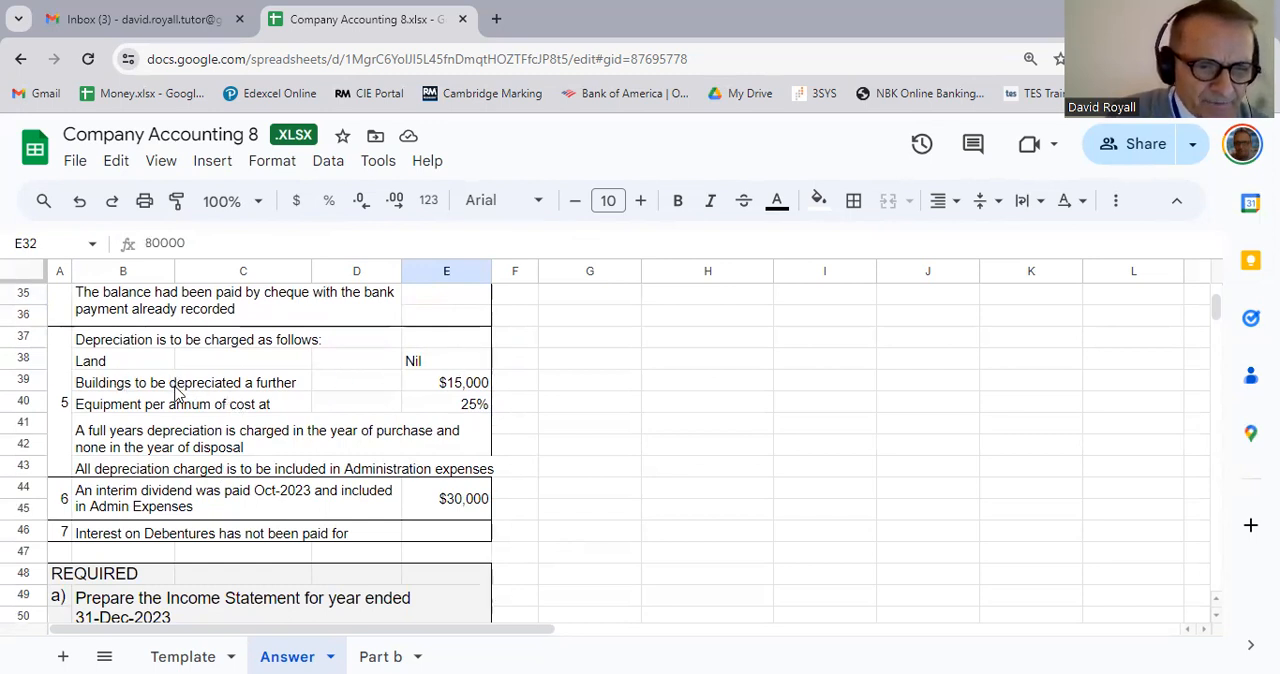
click(464, 389)
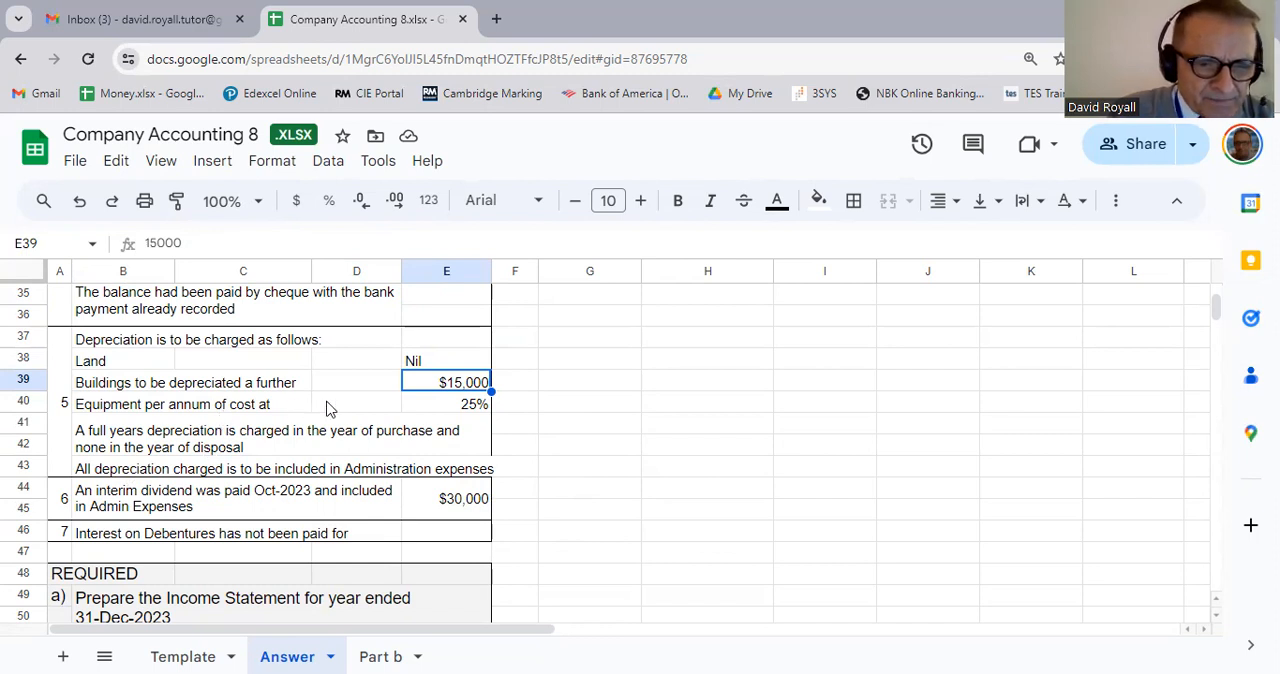
click(476, 408)
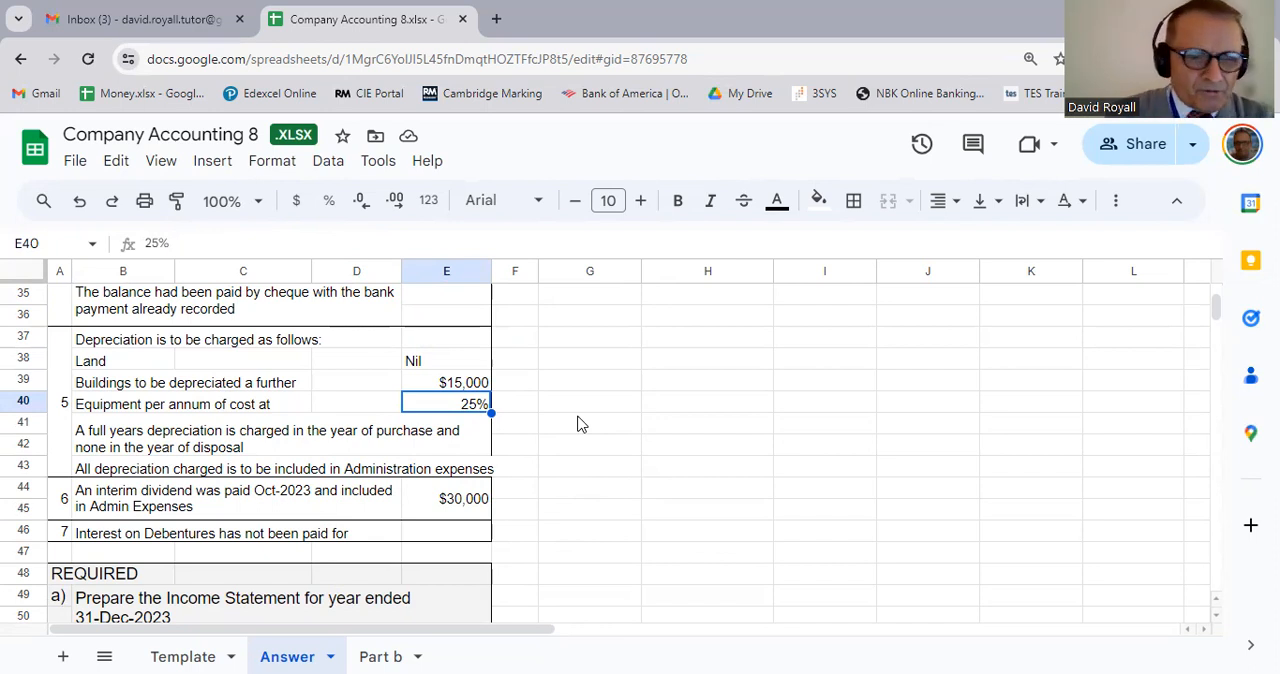
click(160, 450)
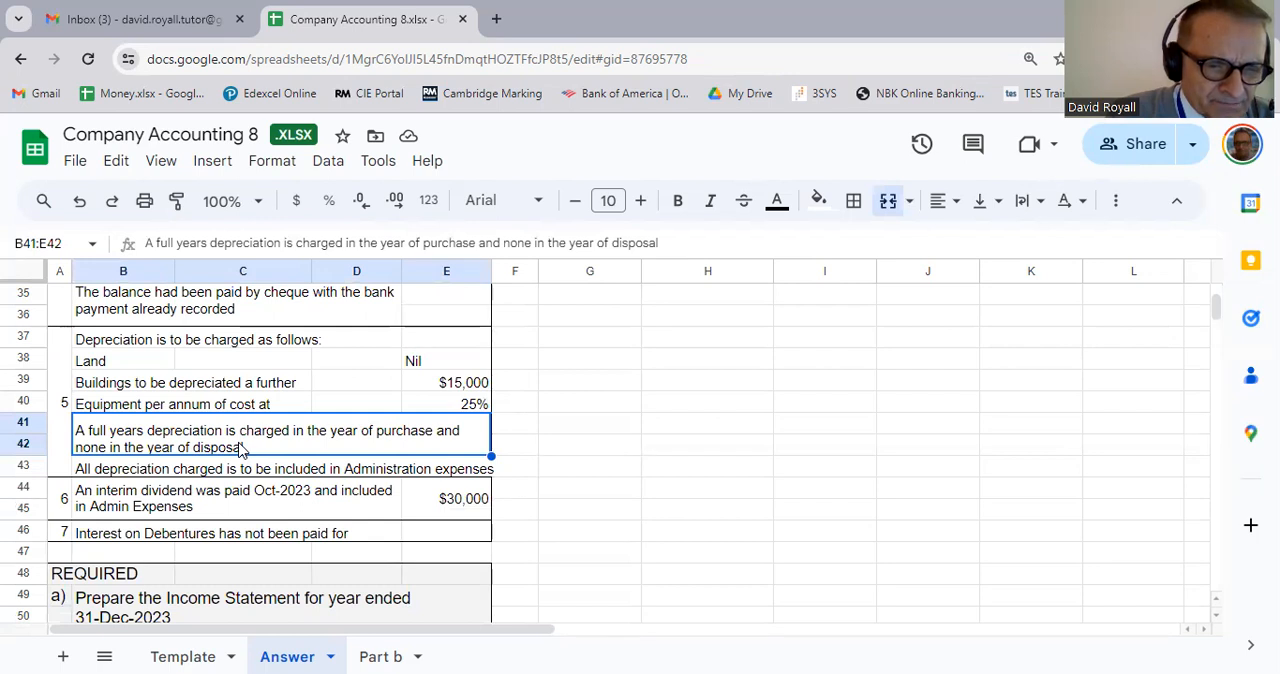
click(300, 469)
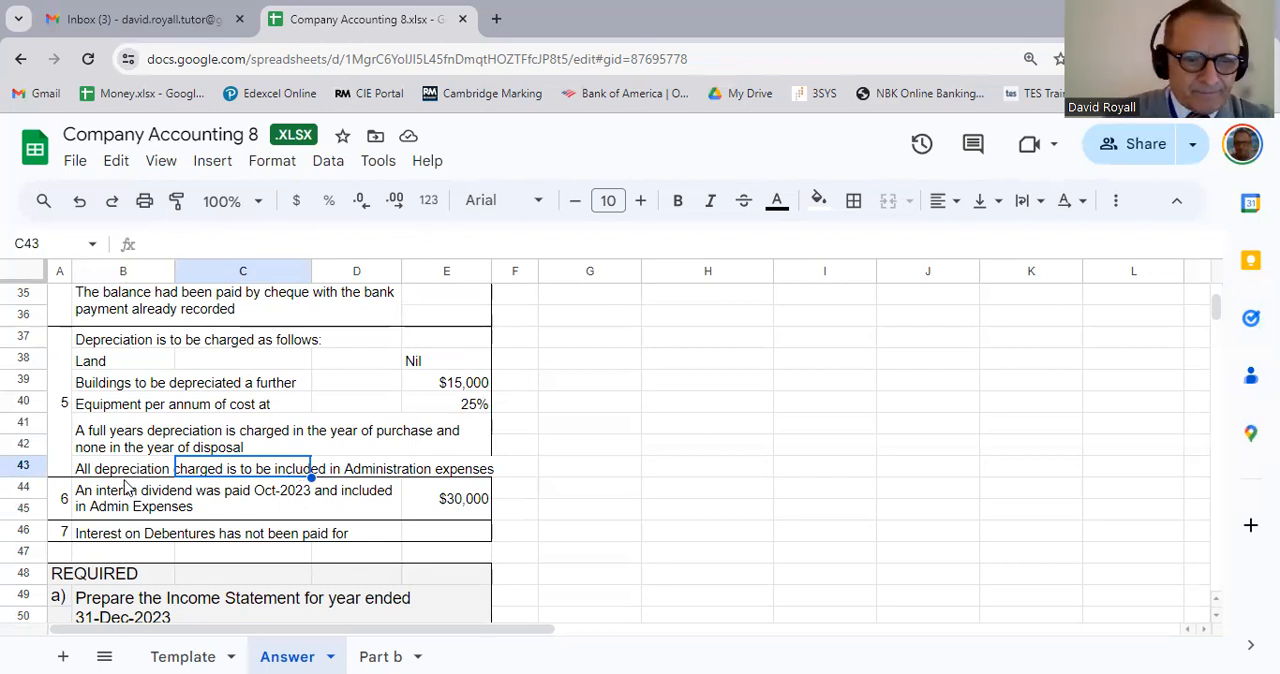
click(94, 476)
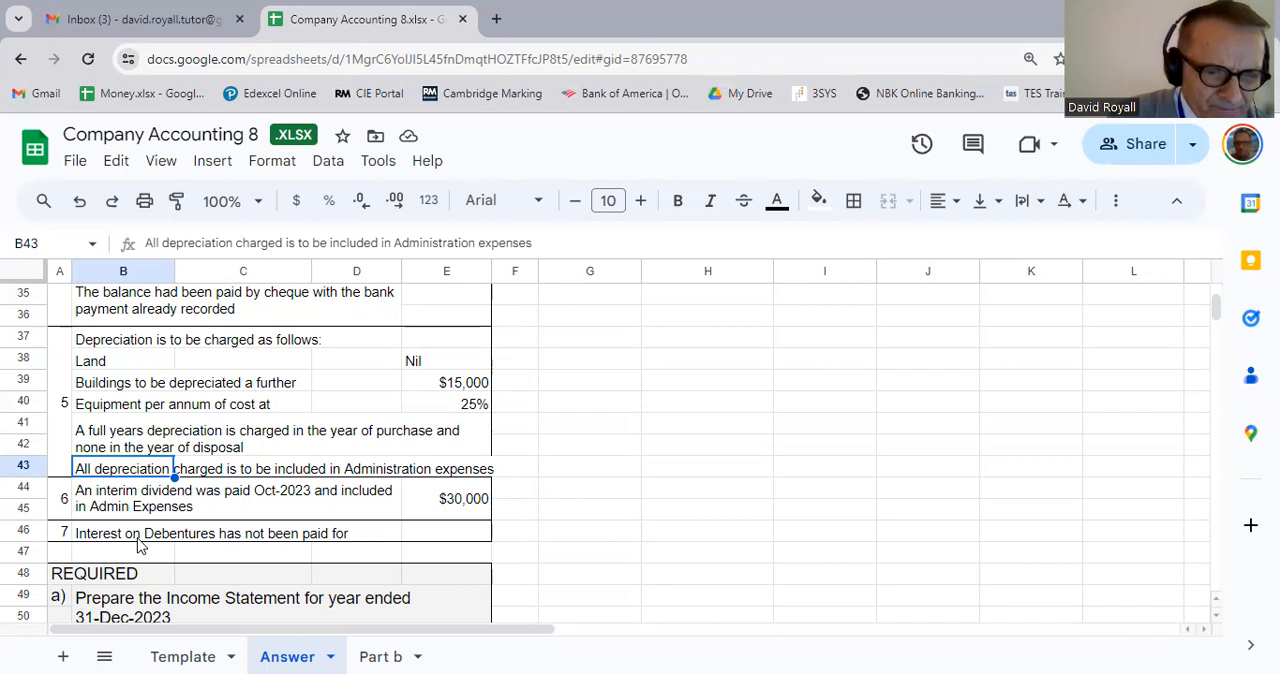
Step: Read note 6 on the interim dividend paid in October 2023, its amount and its inclusion in Admin Expenses
click(553, 520)
scroll(506, 542, down, 2)
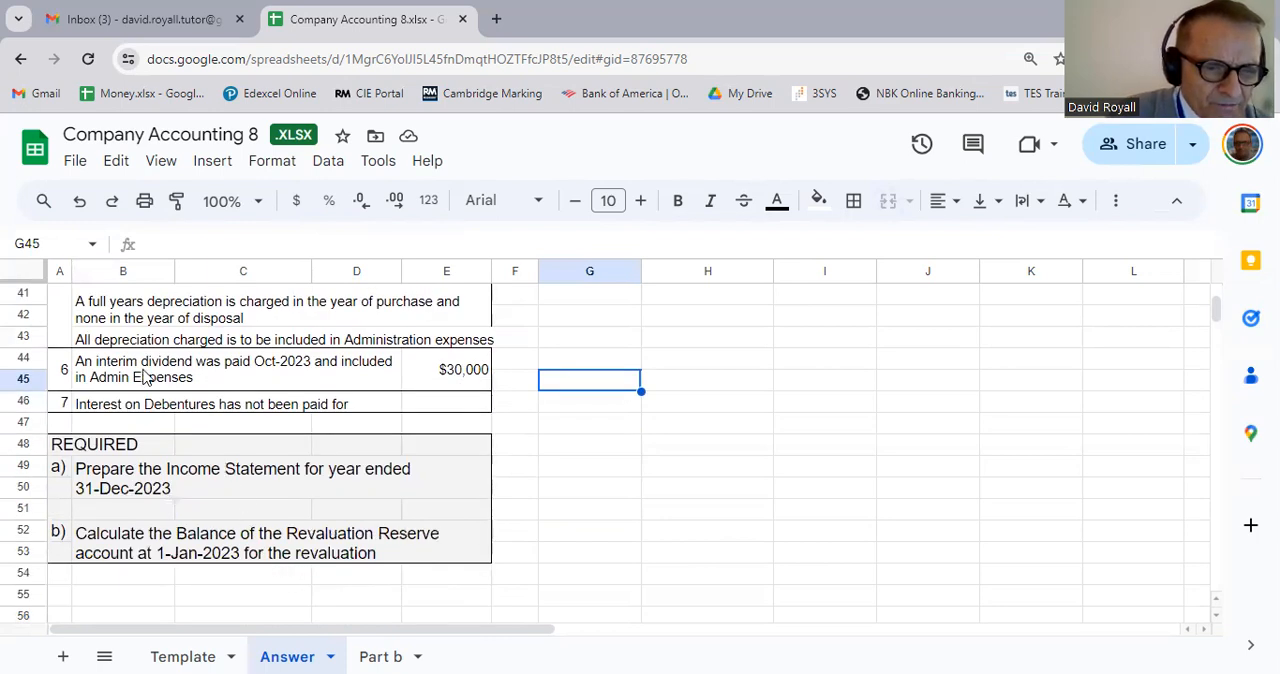
click(145, 374)
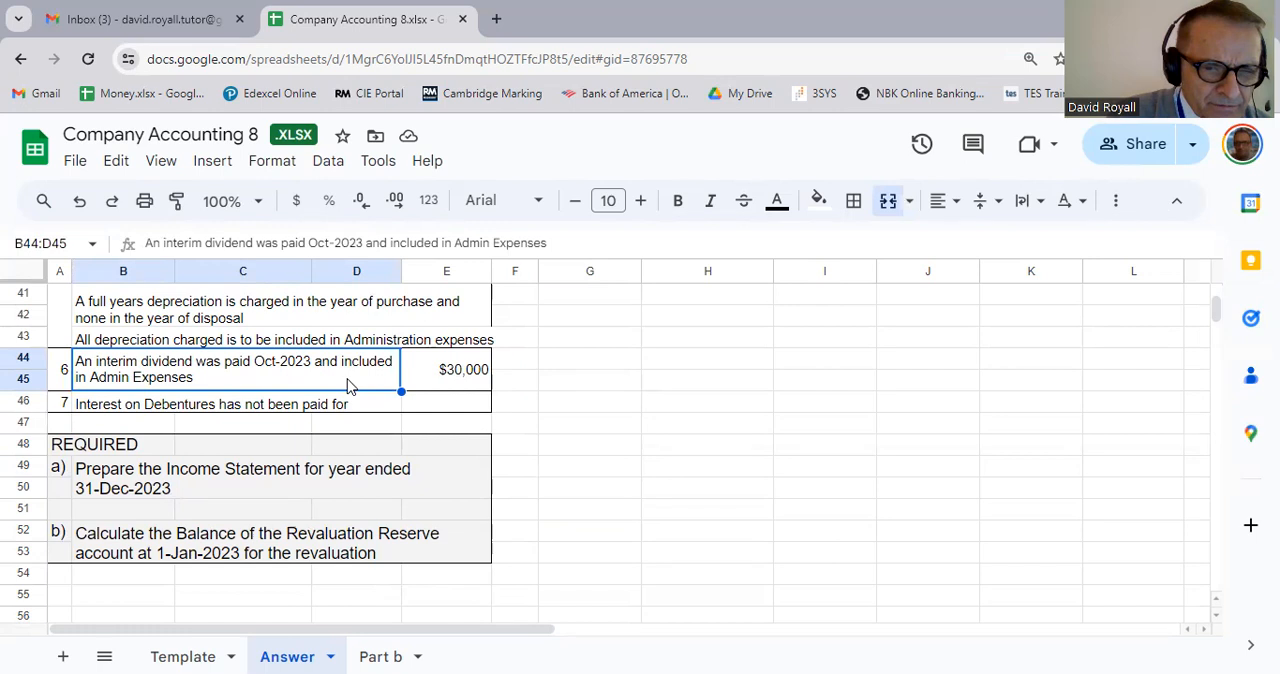
click(449, 385)
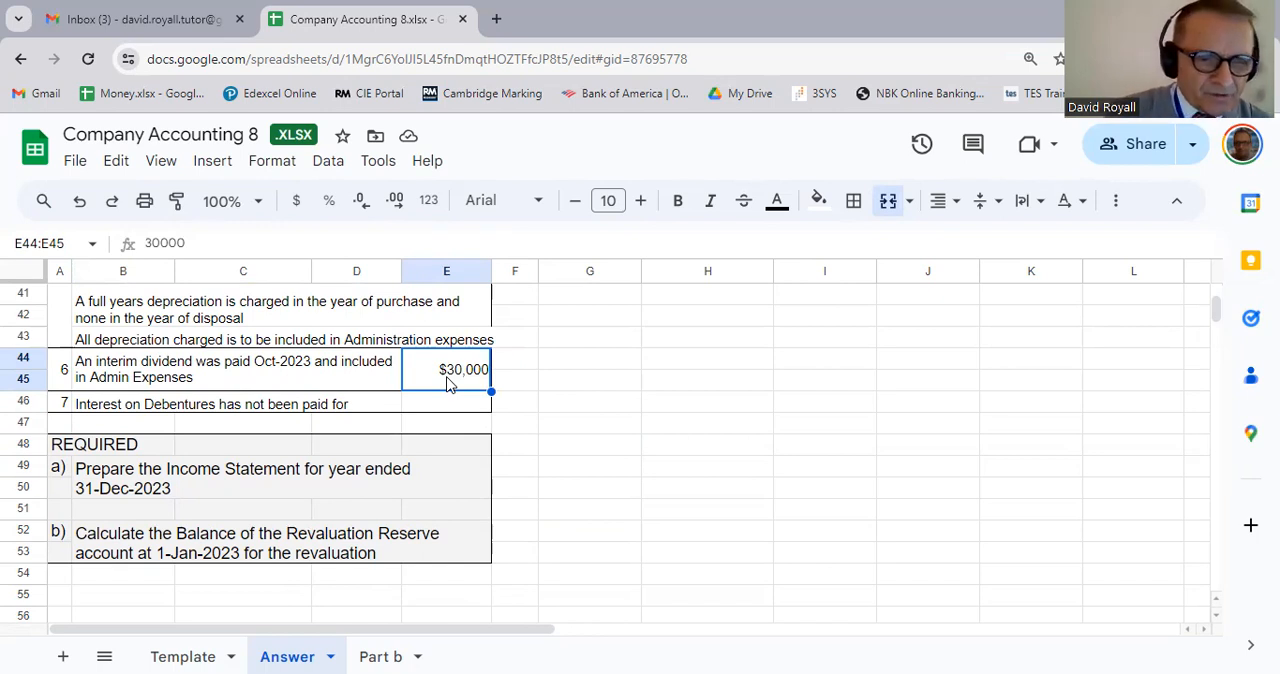
click(196, 381)
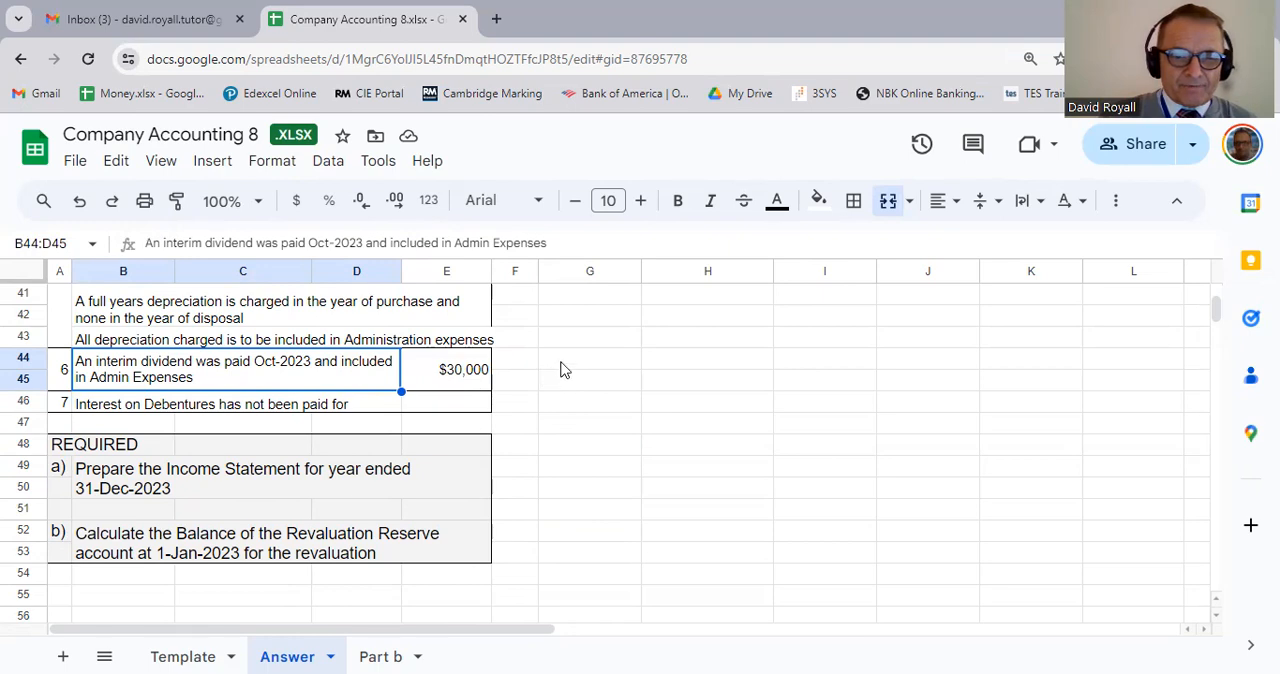
Step: Enter the label "Revenue" in G2 as the first line under the income statement heading
scroll(594, 357, up, 4)
click(594, 340)
scroll(600, 391, up, 10)
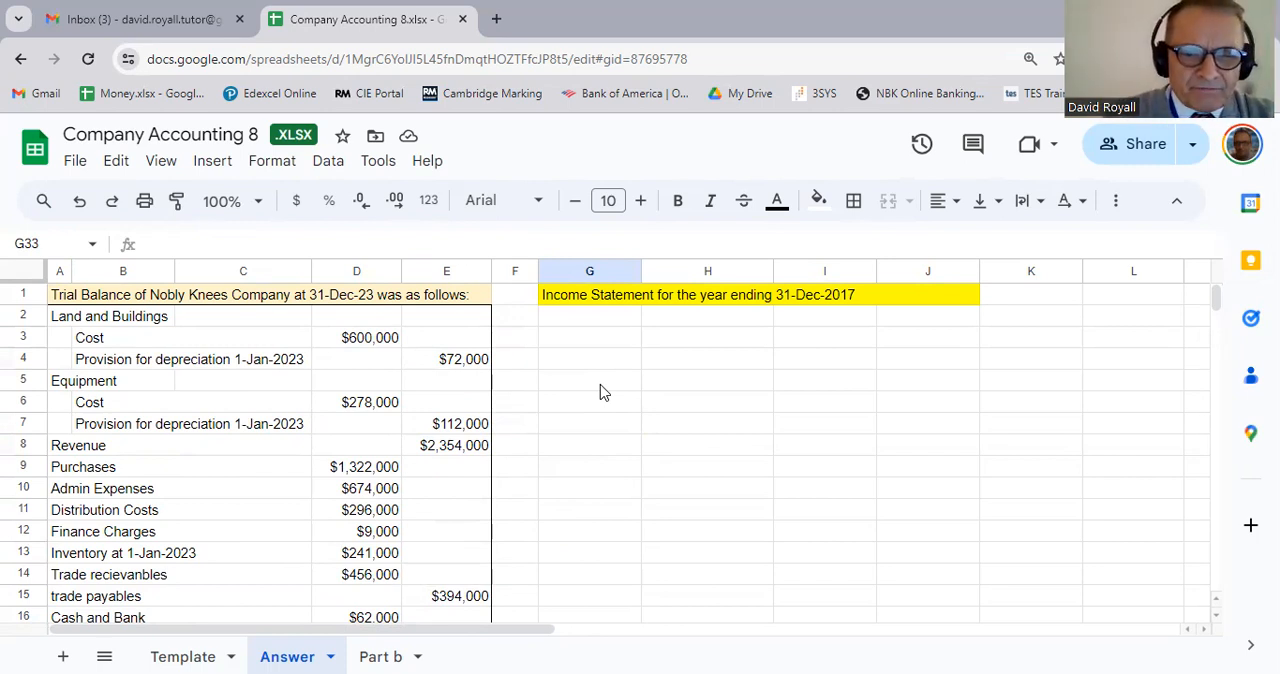
click(588, 323)
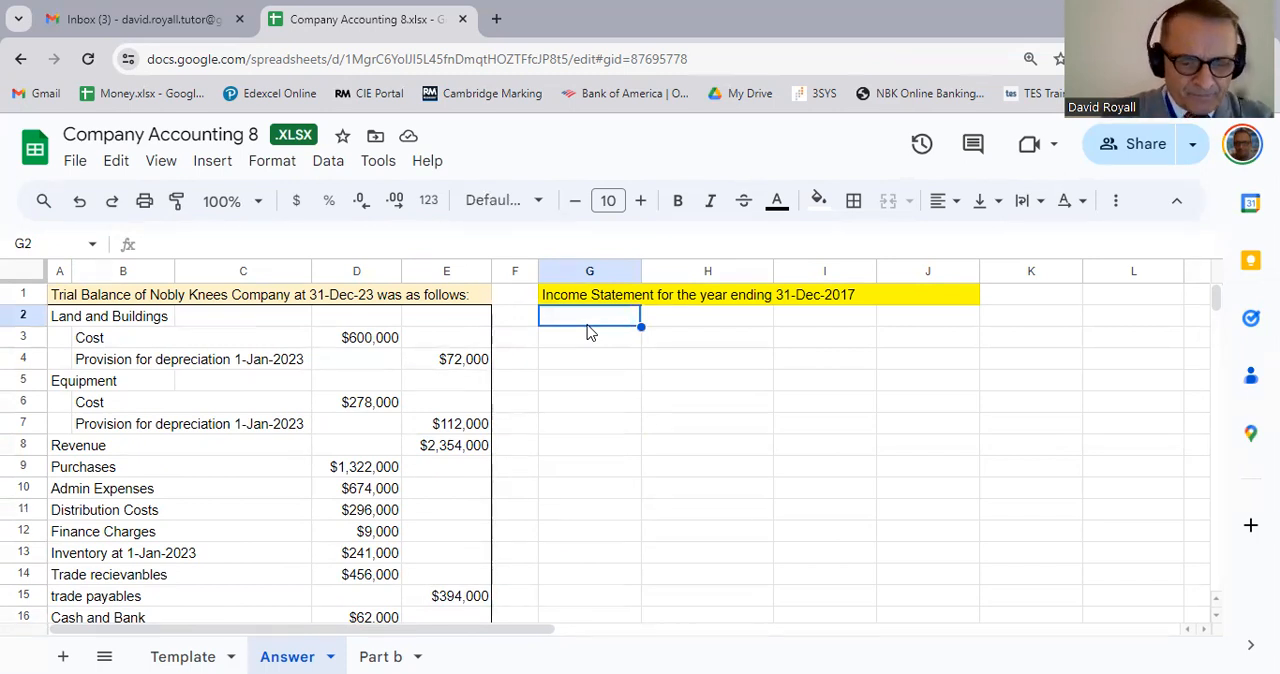
text(Rev)
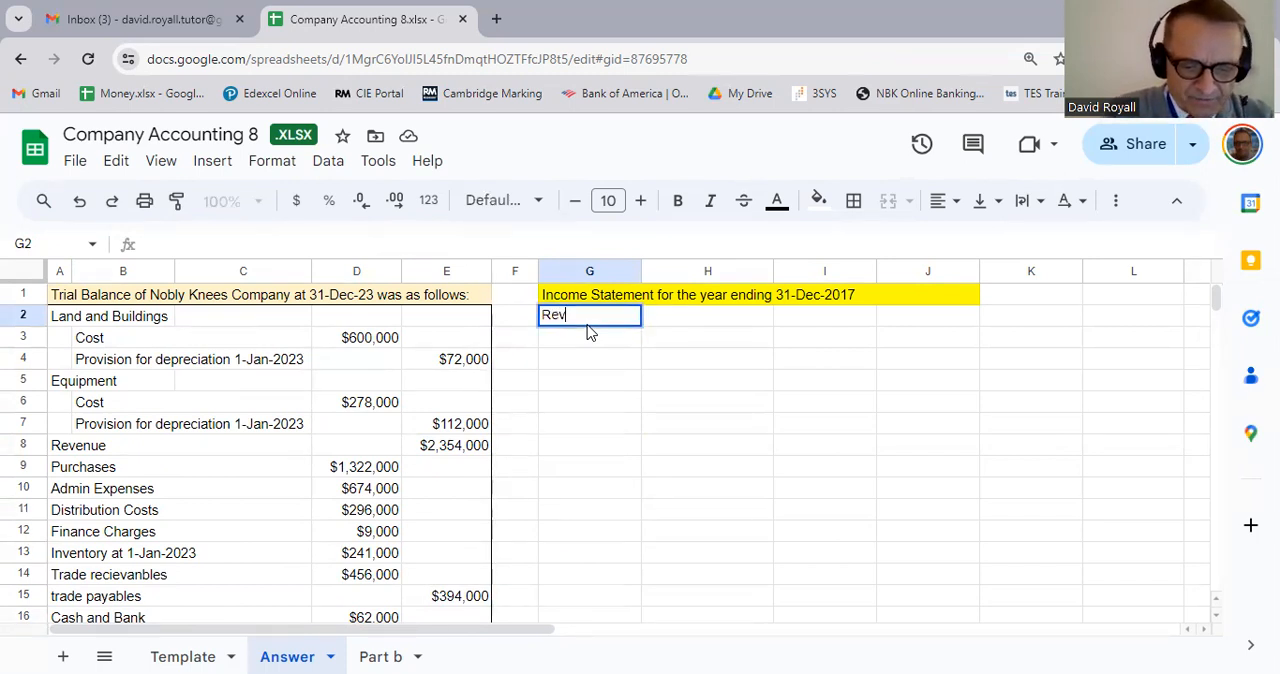
text(enue)
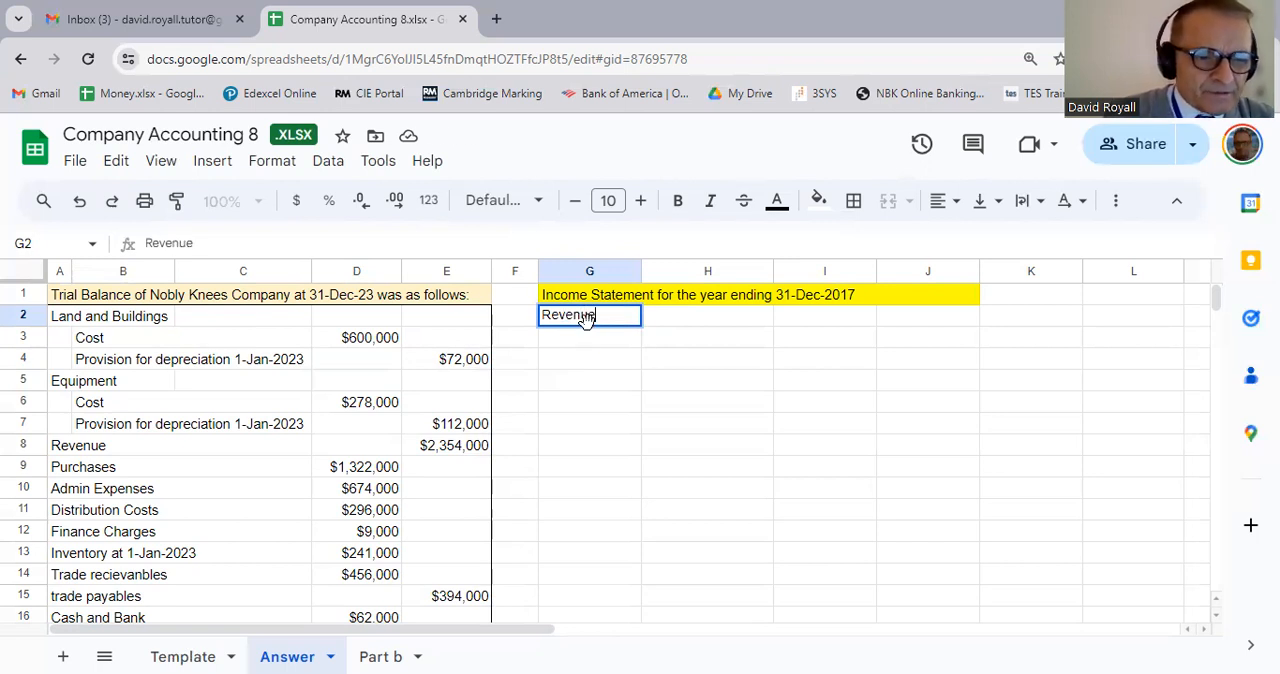
key(Return)
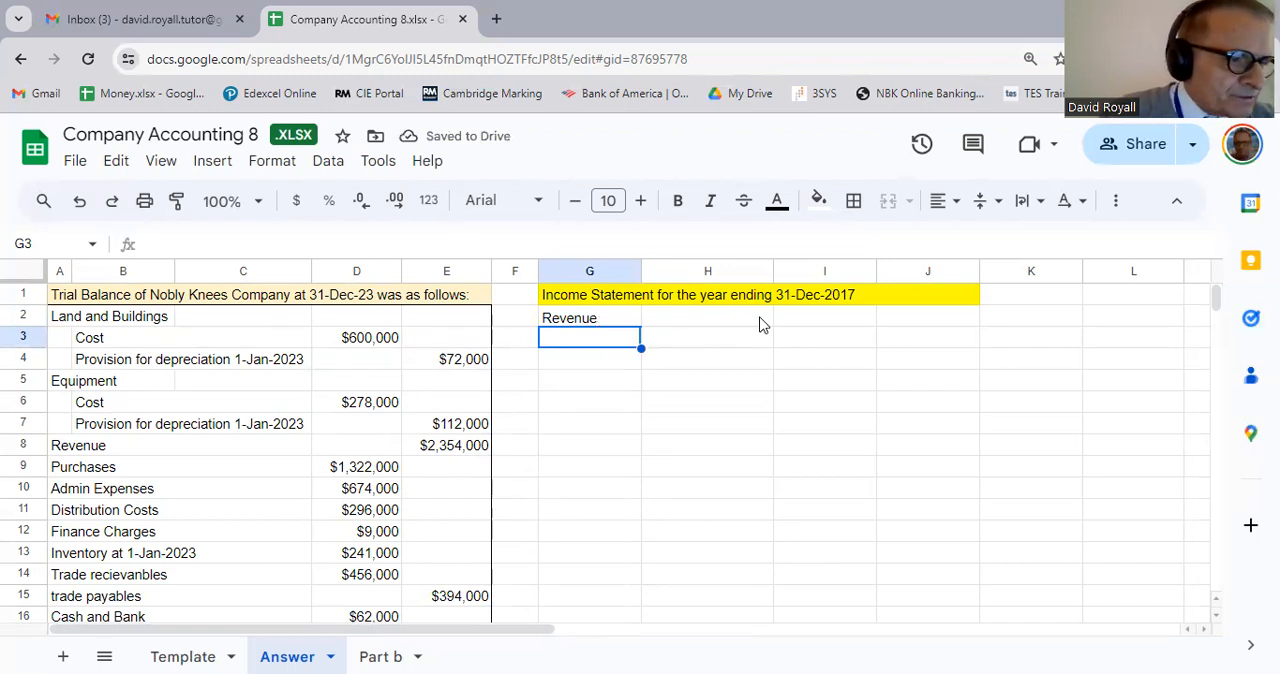
Step: Bring the trial balance revenue into J2 of the income statement with the formula =E8
click(903, 318)
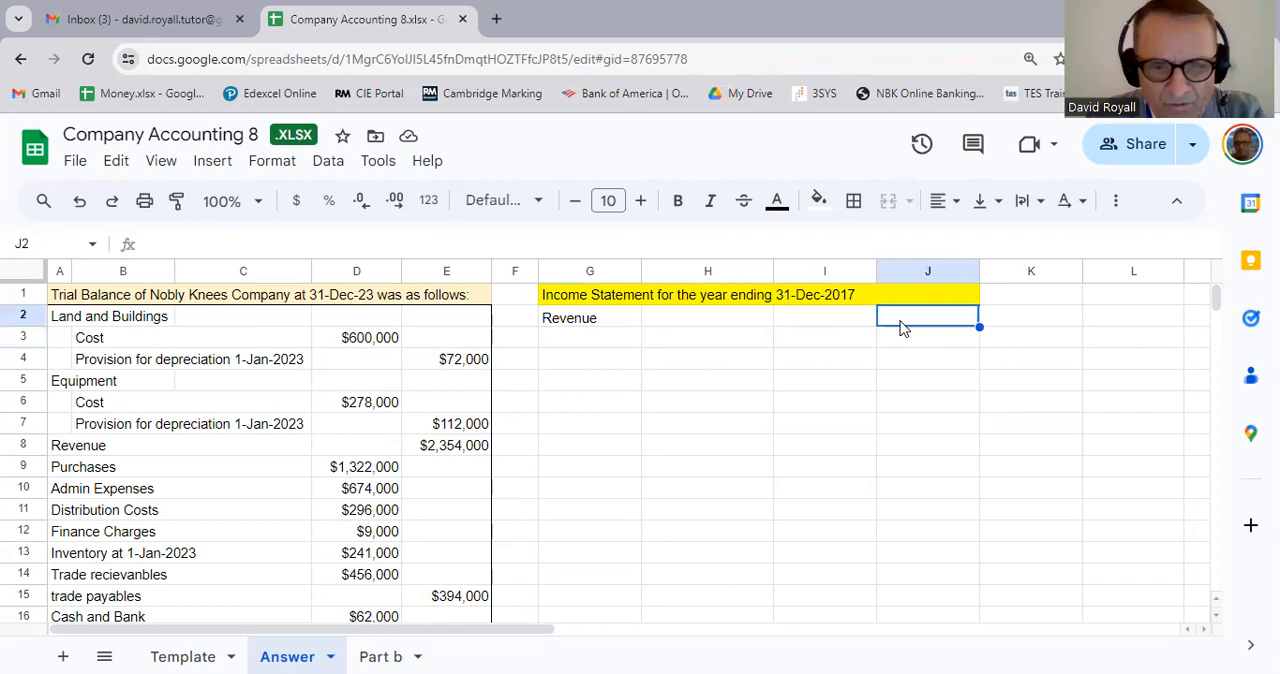
text(=)
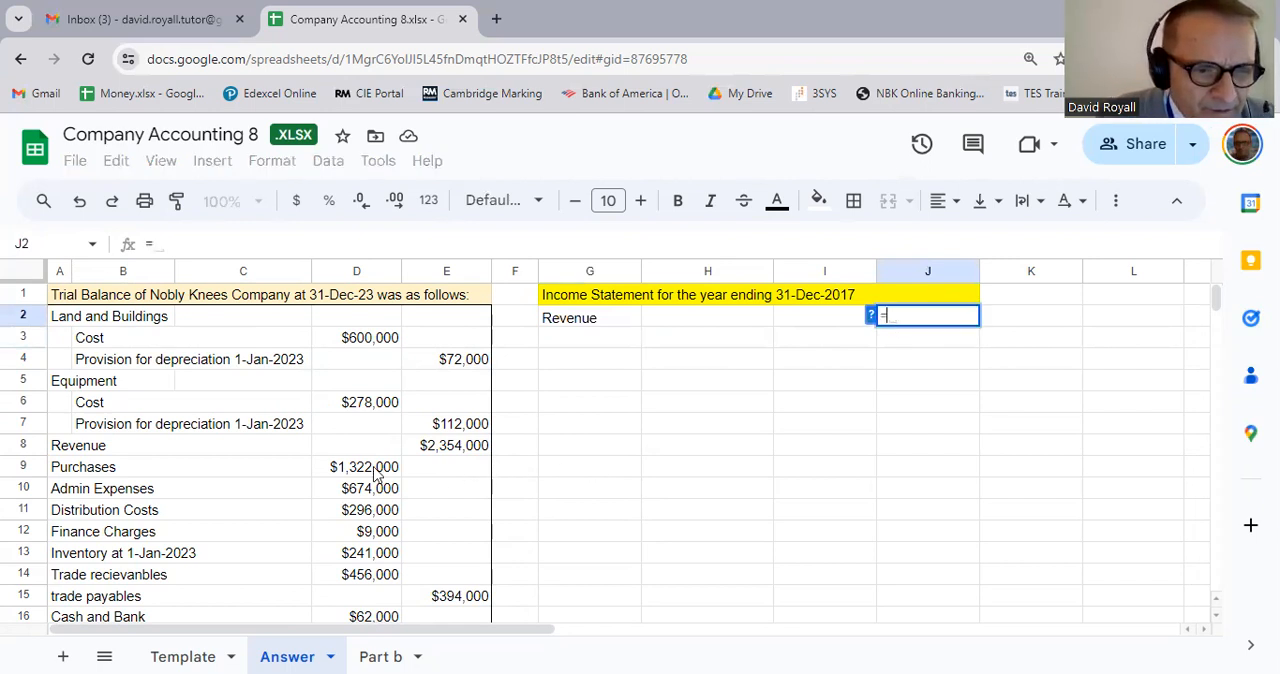
click(470, 452)
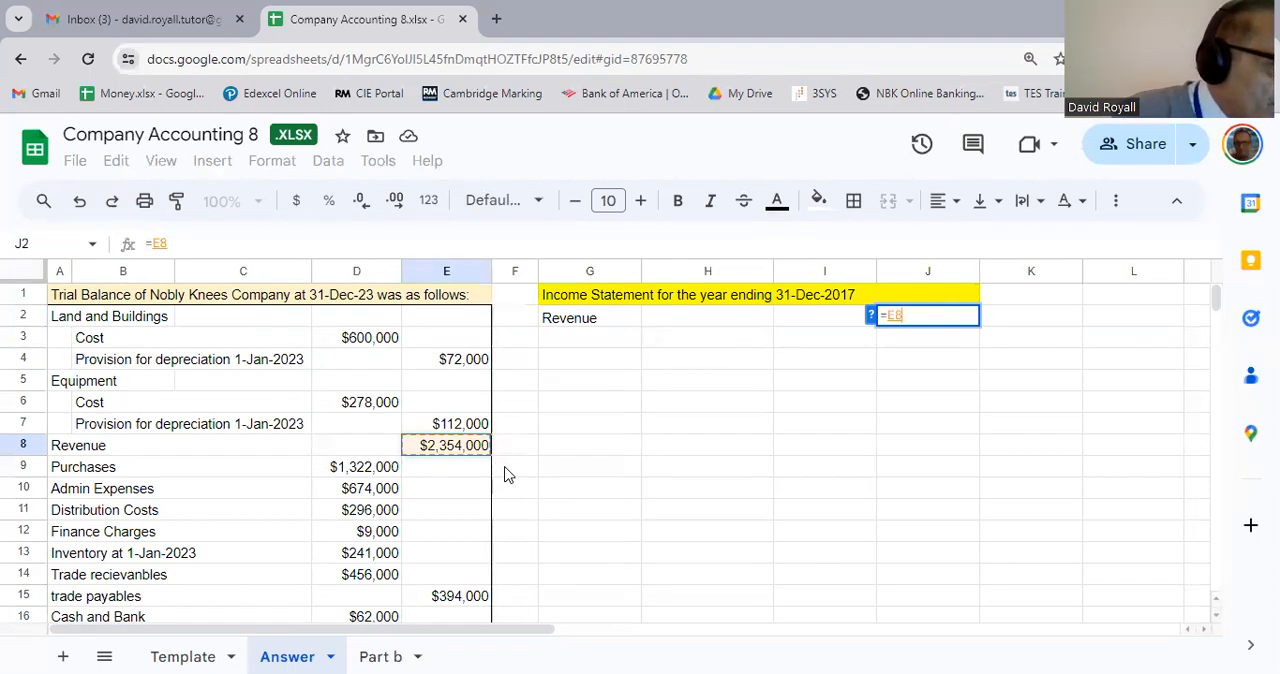
key(Return)
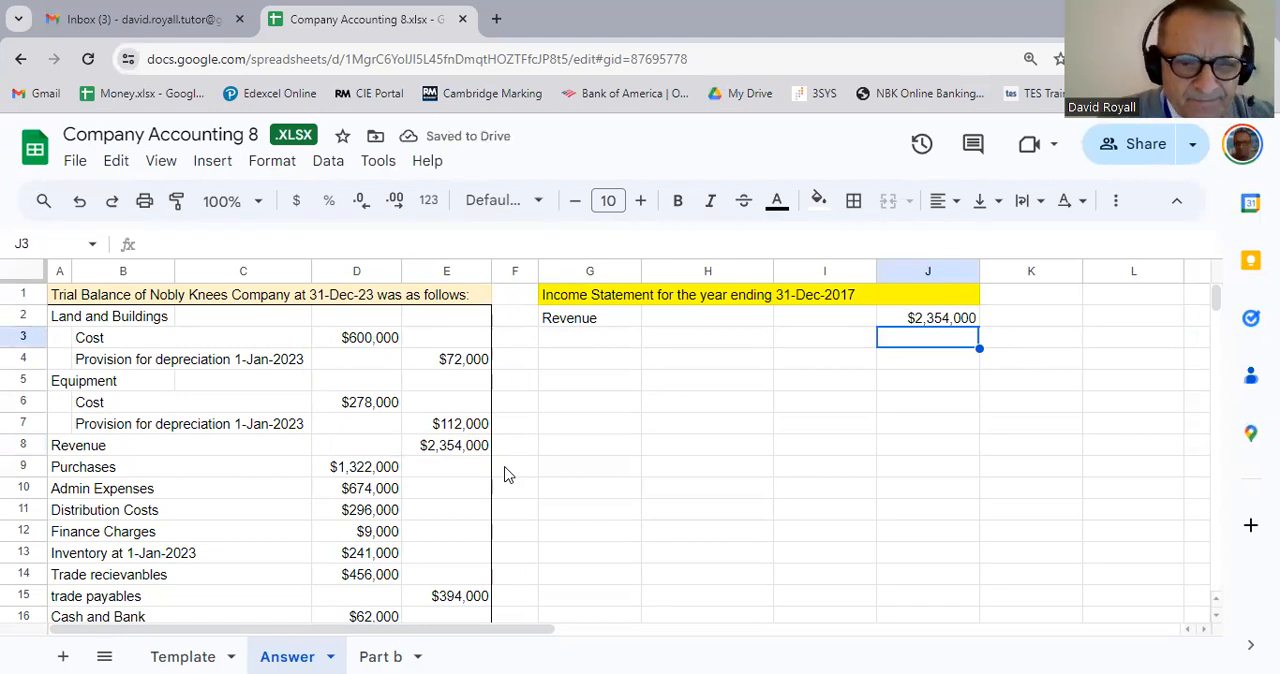
key(Up)
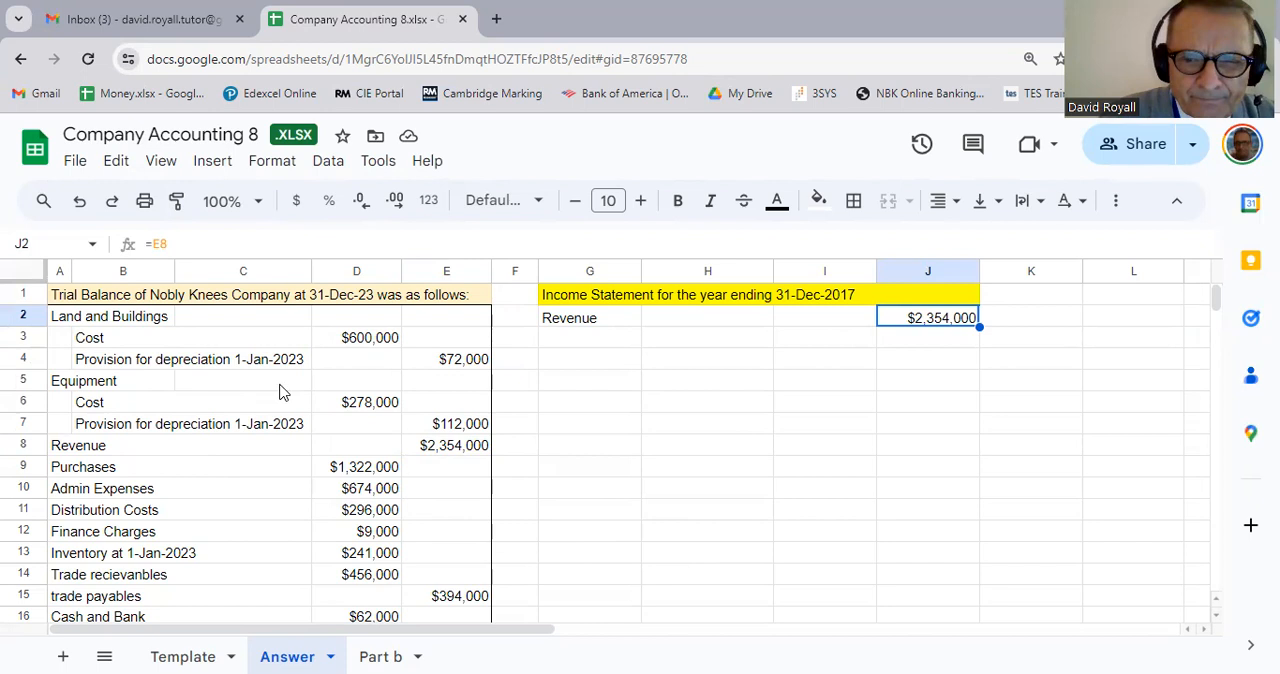
Step: Enter the label "Cost of Goods Sold" in G3 under Revenue
click(600, 348)
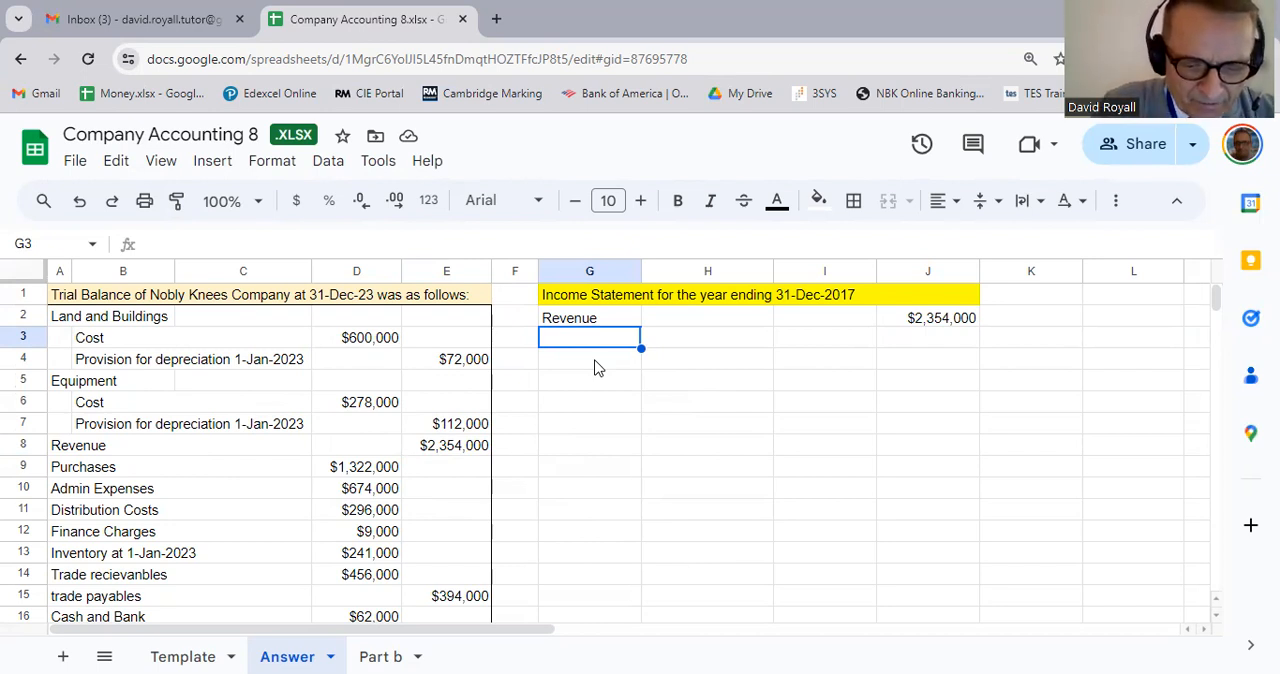
text(Cost of G)
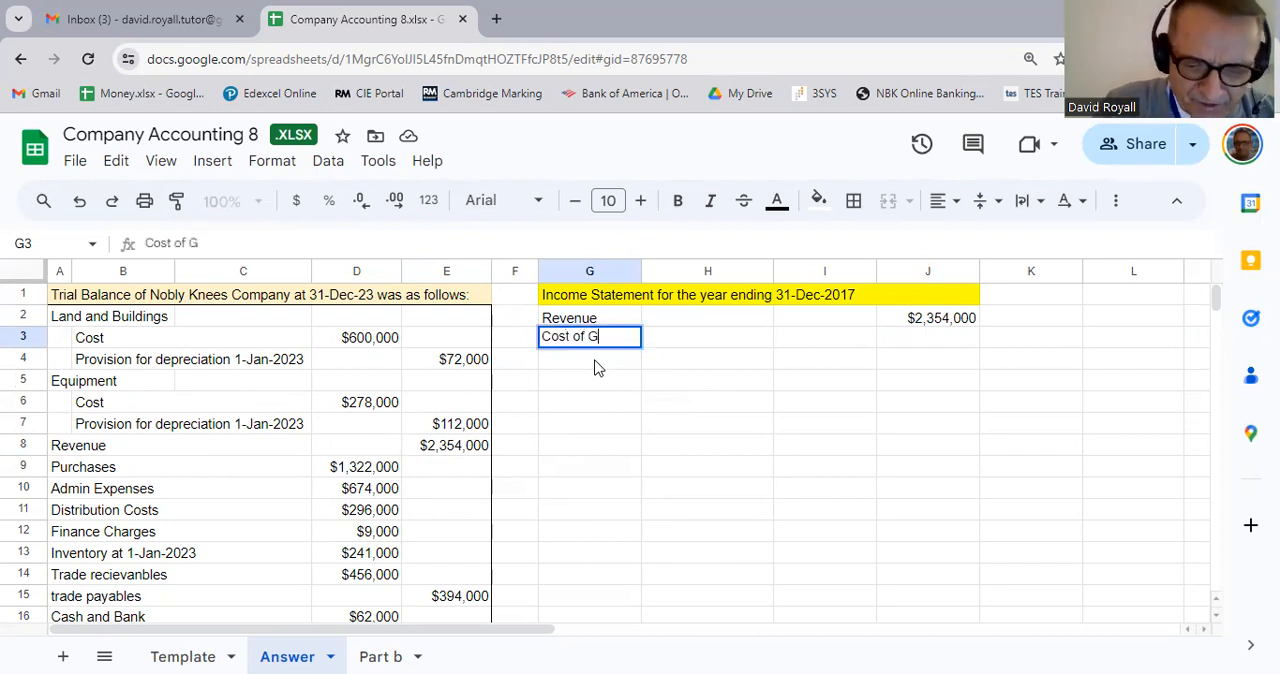
text(oods Sol)
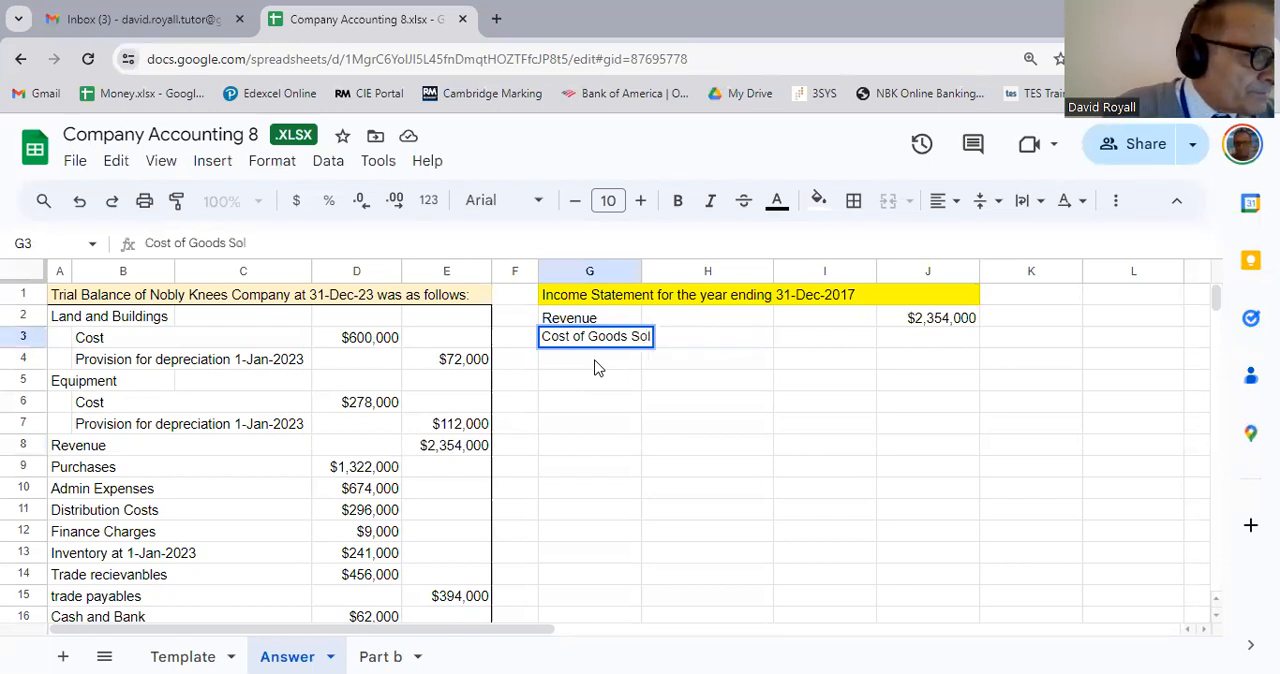
text(ds)
key(BackSpace)
key(Return)
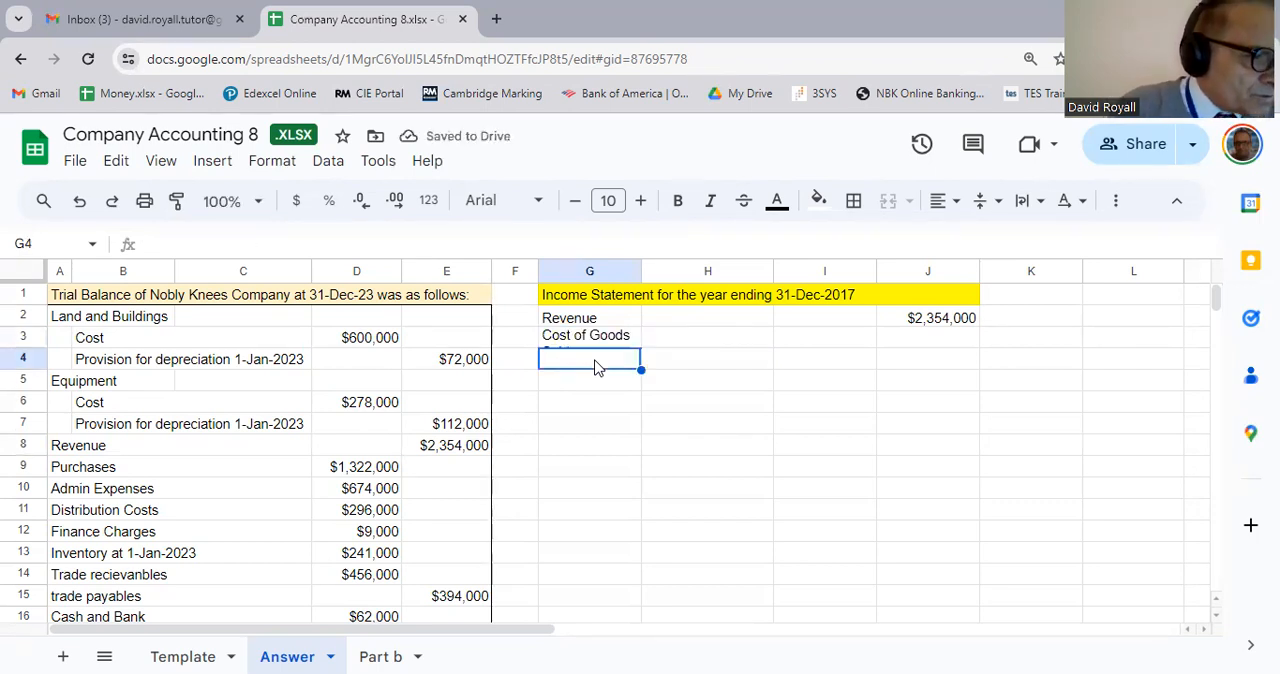
Step: Merge G3:H3 so the Cost of Goods Sold label fits on one line
key(Down)
key(Right)
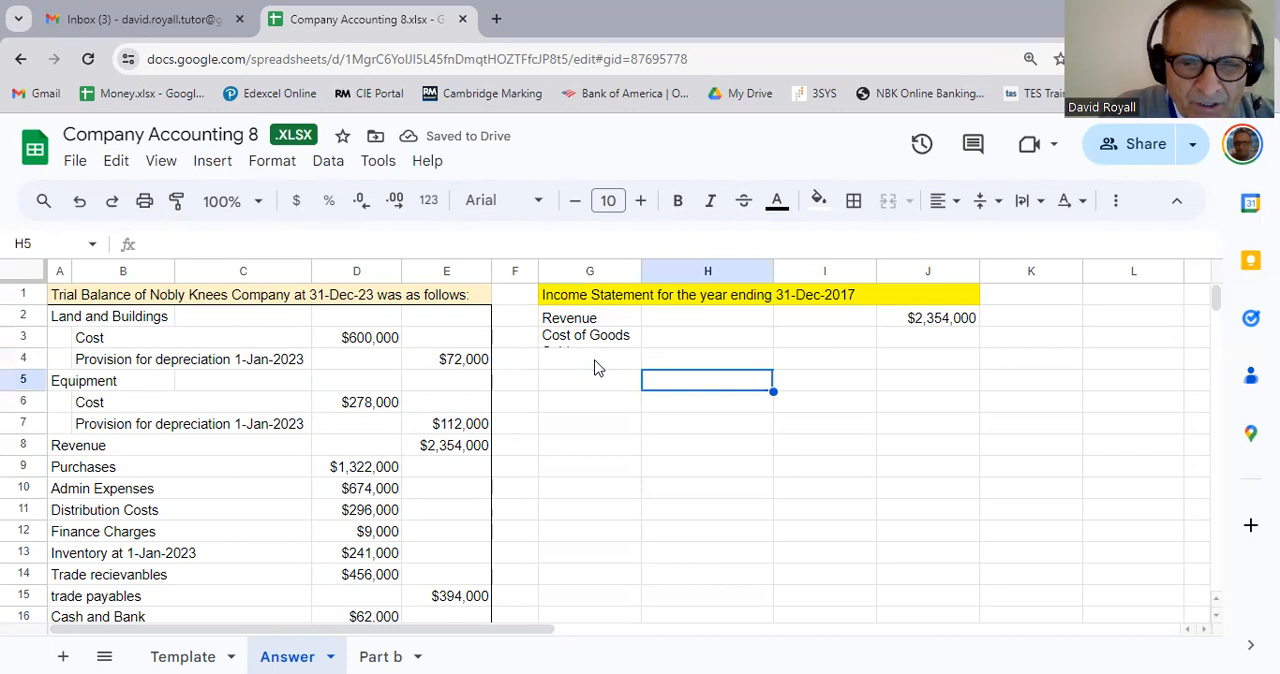
key(Up)
key(Up)
key(Left)
key(shift+Right)
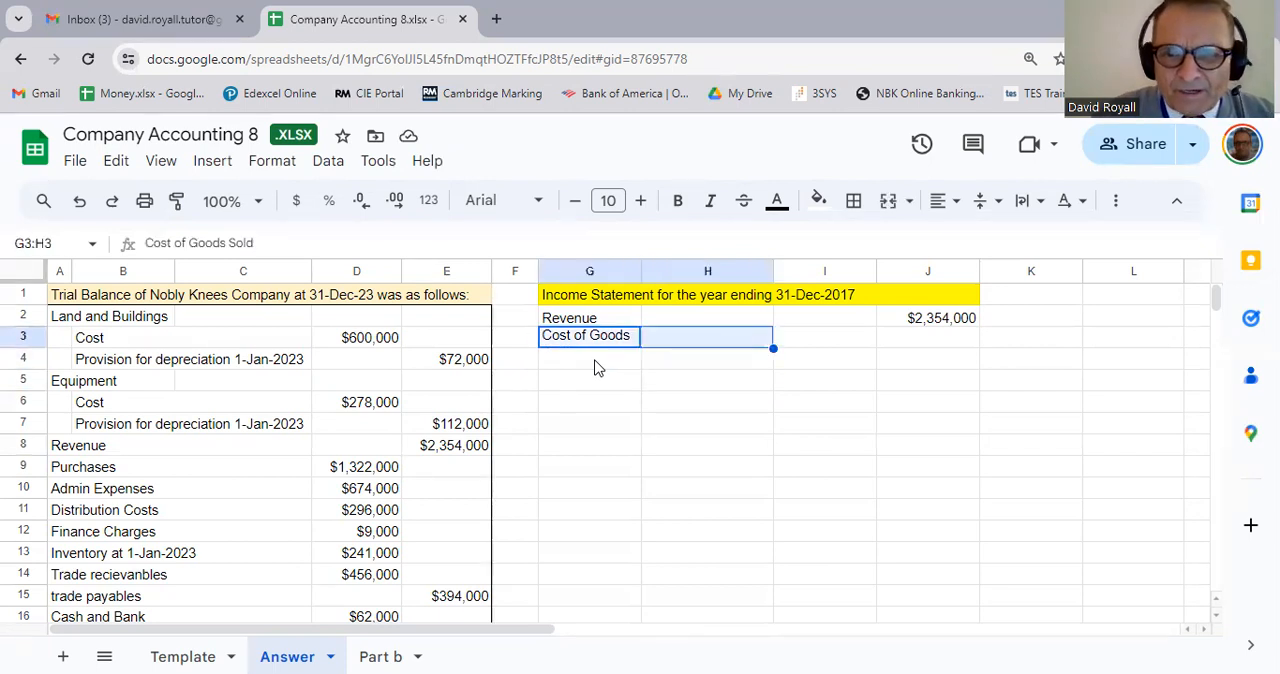
click(888, 200)
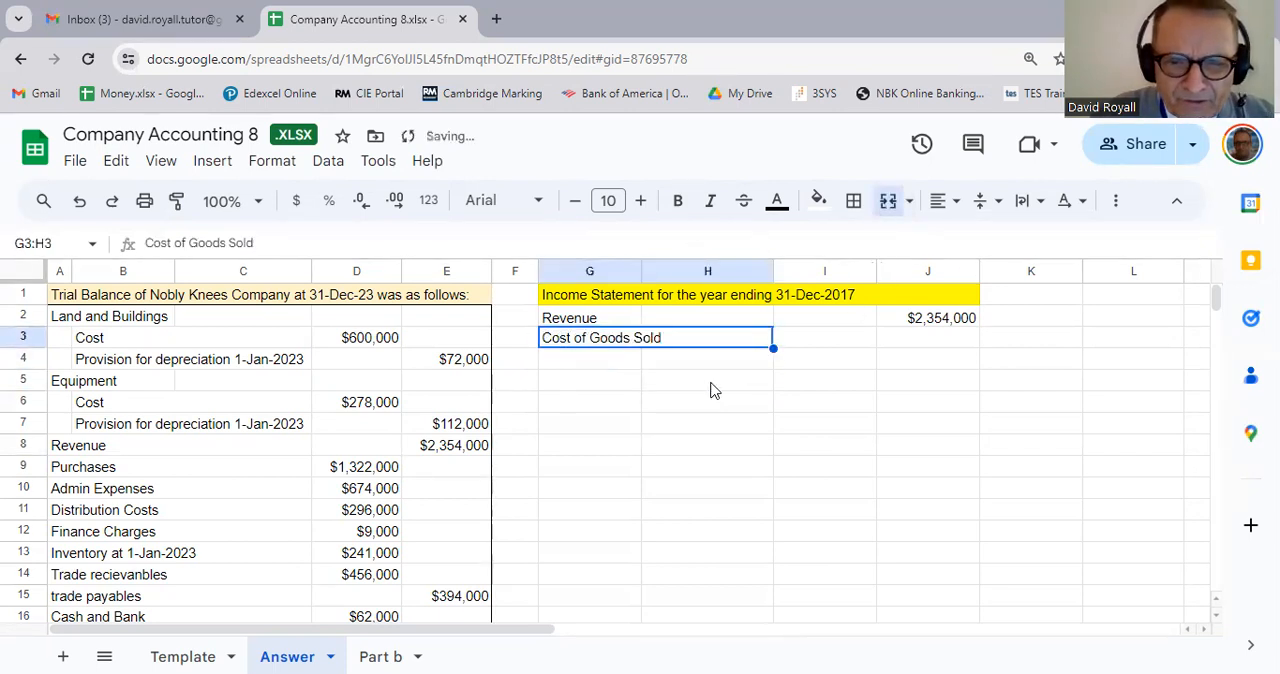
Step: Bring the opening inventory label from the trial balance into H4 with the formula =A13
click(703, 366)
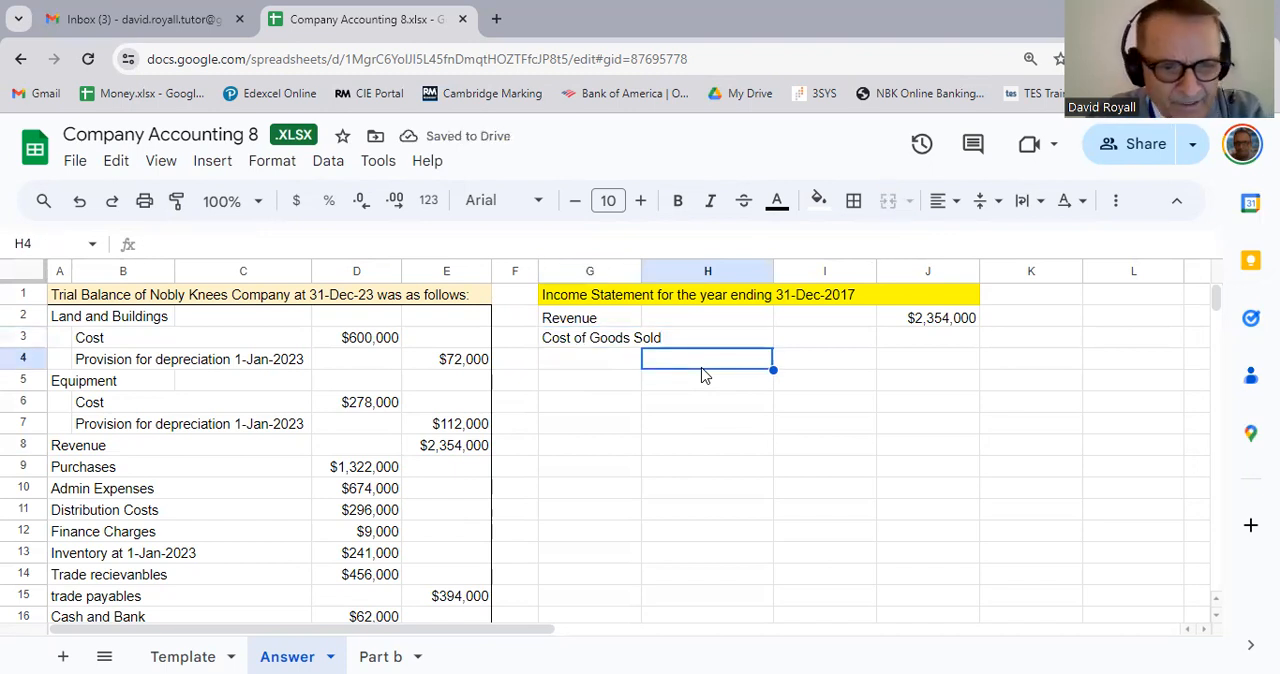
text(=)
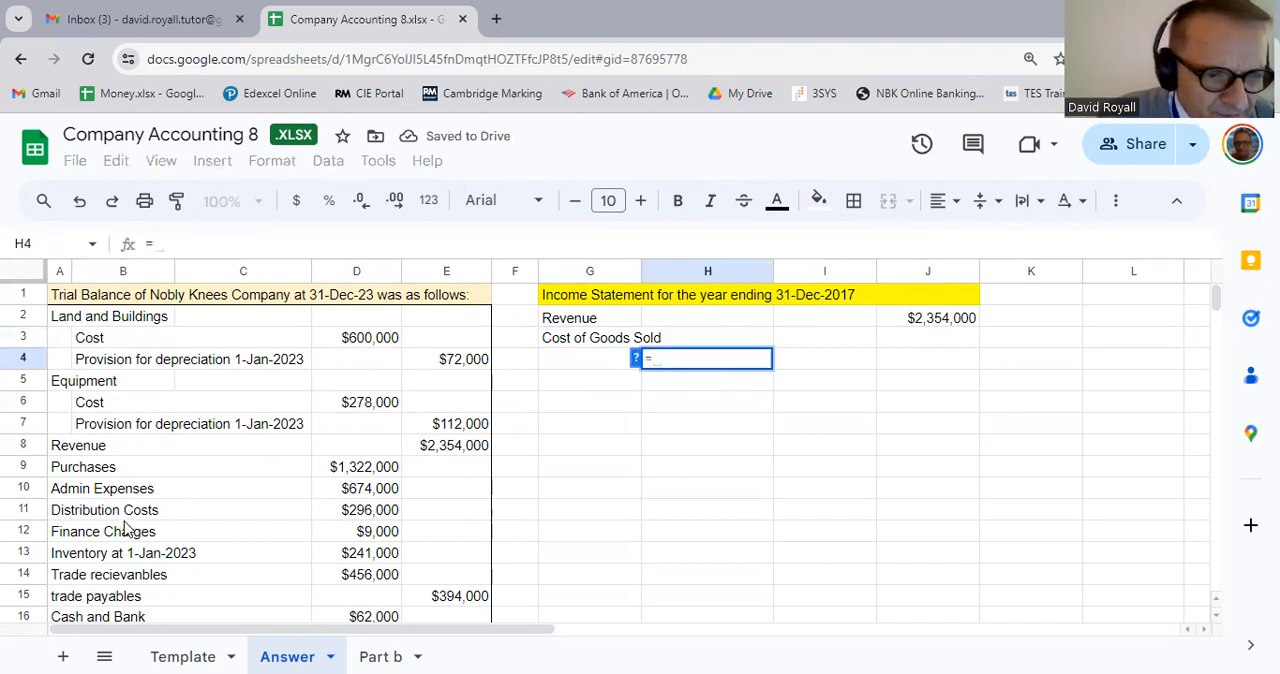
click(136, 560)
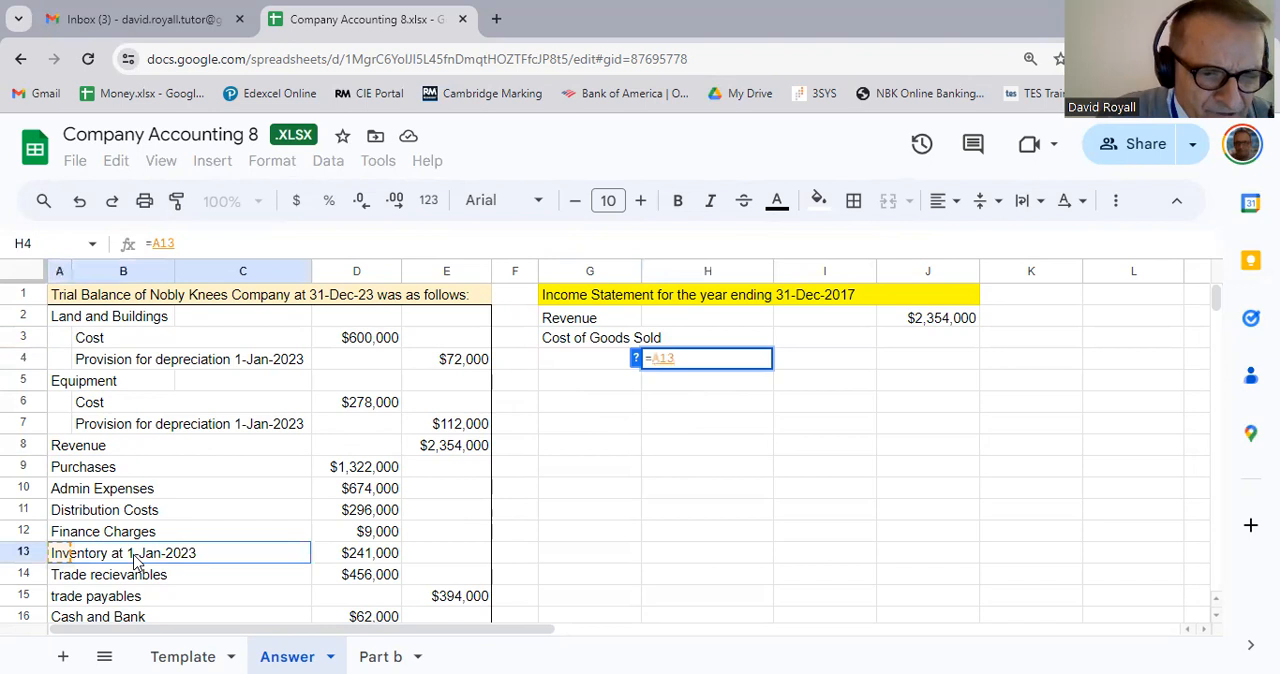
key(Return)
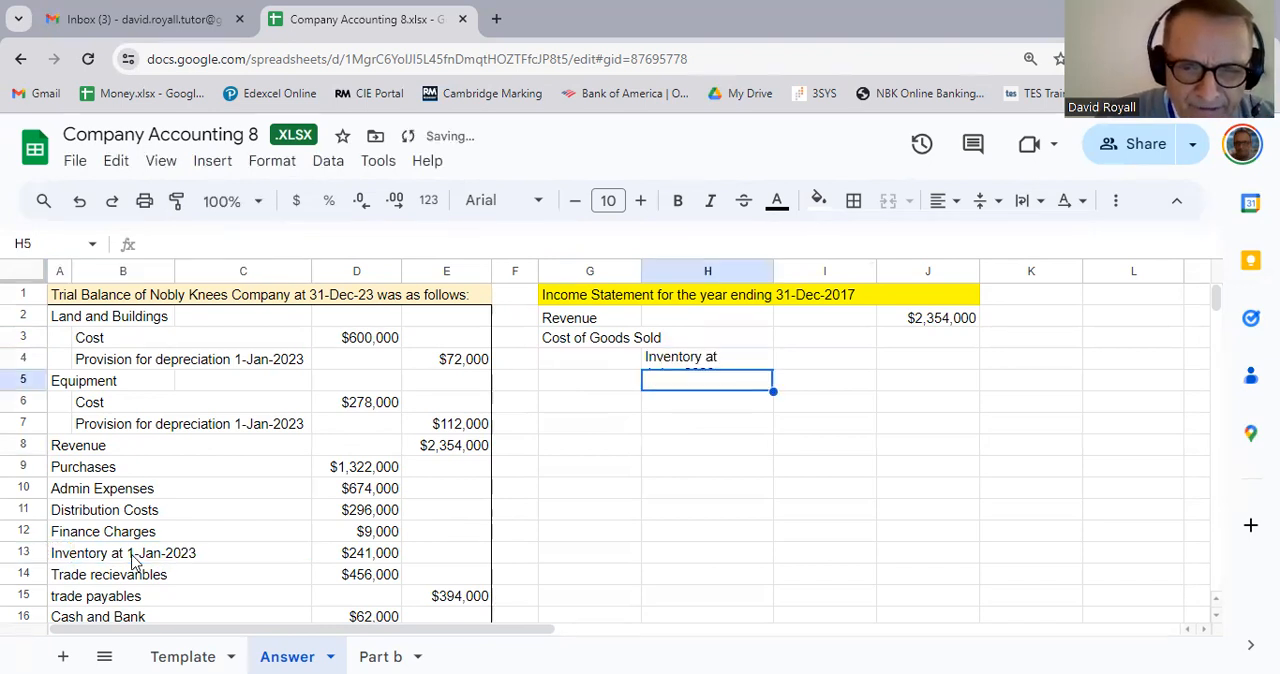
Step: Merge G4:H4 and right-align the opening inventory label
click(676, 366)
drag(623, 363, 660, 370)
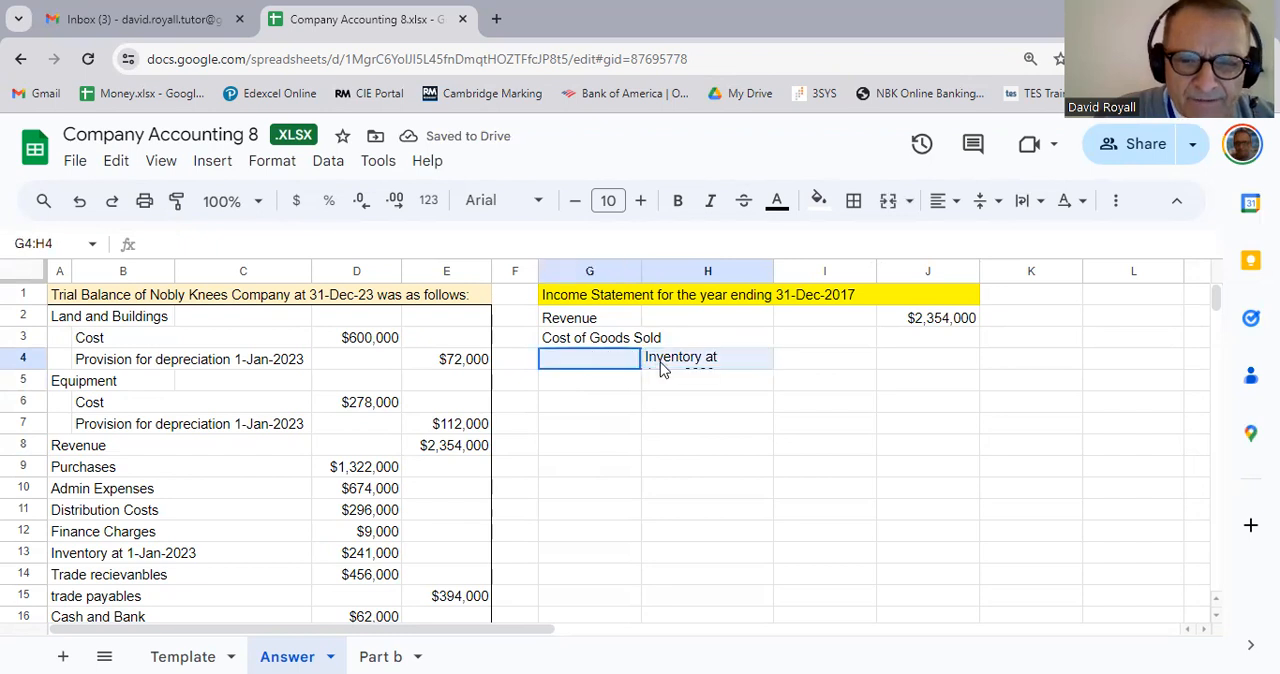
click(890, 208)
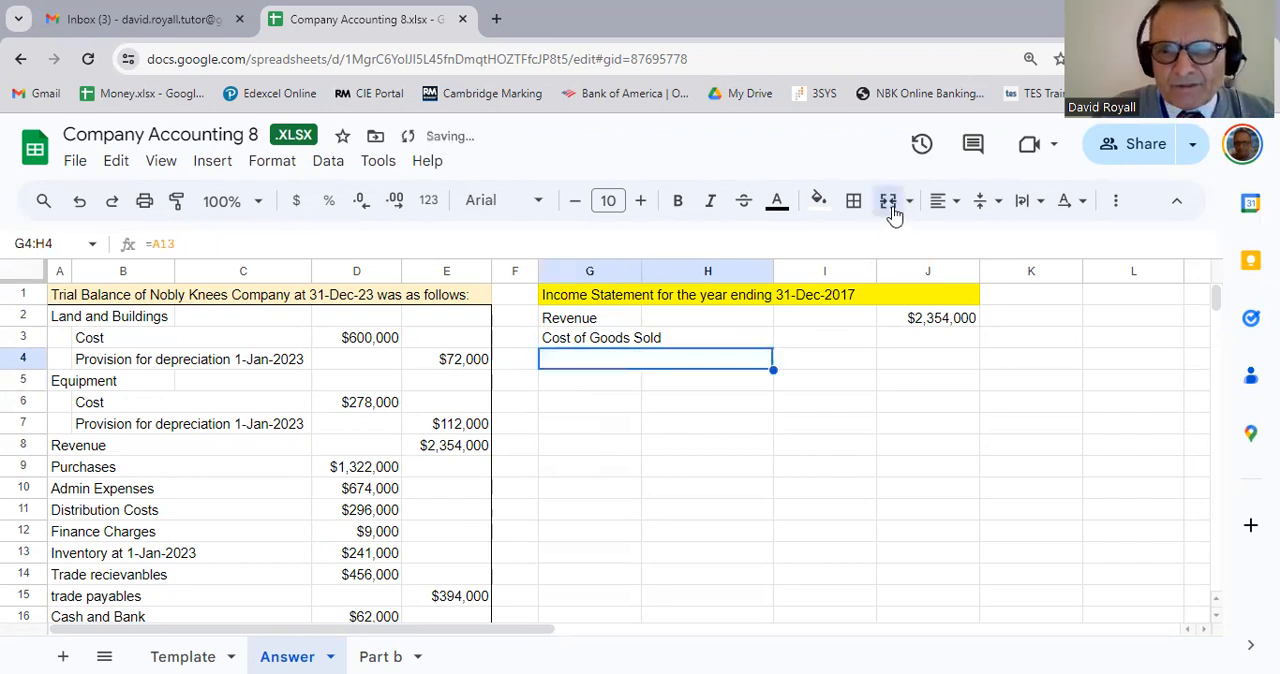
click(955, 204)
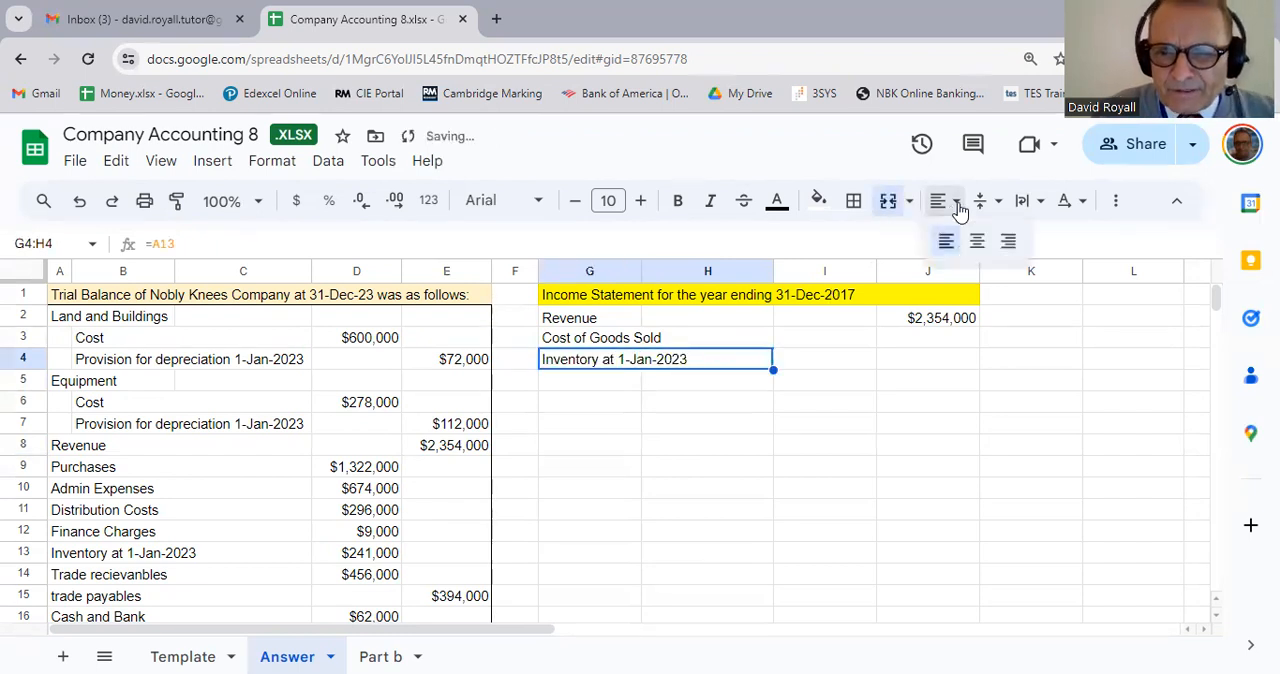
click(1008, 241)
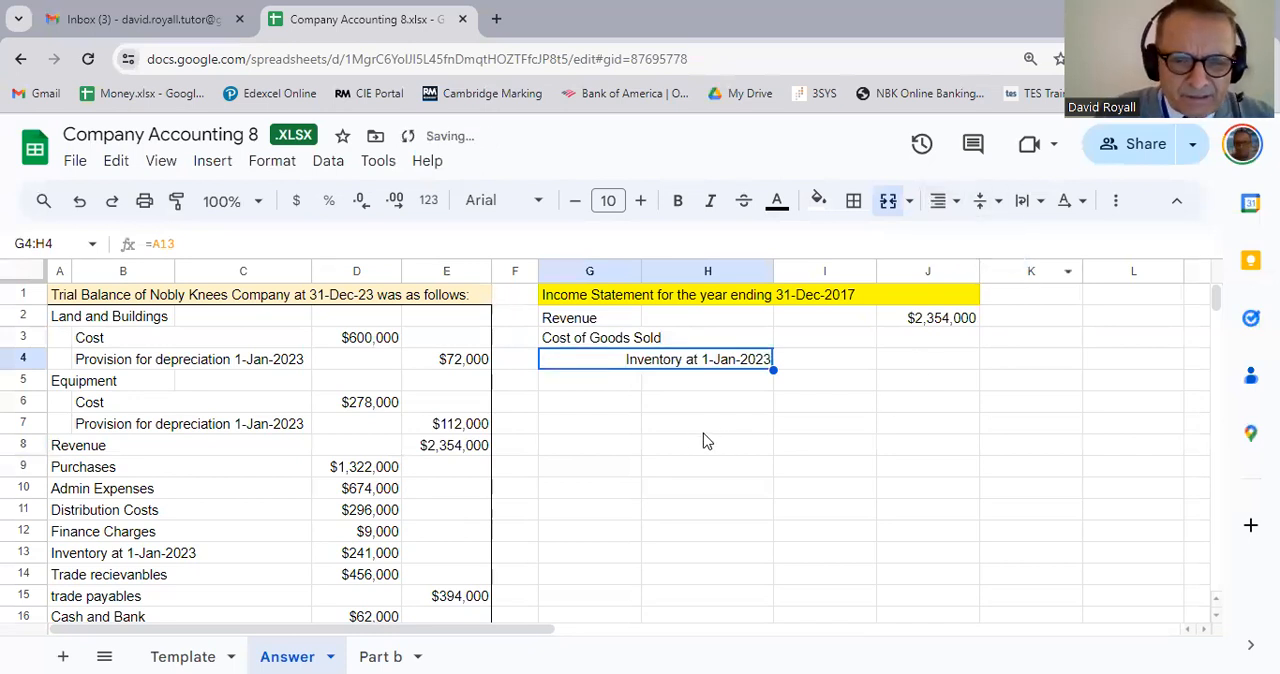
Step: Bring the opening inventory amount from the trial balance into I4 with the formula =D13
click(823, 360)
text(=)
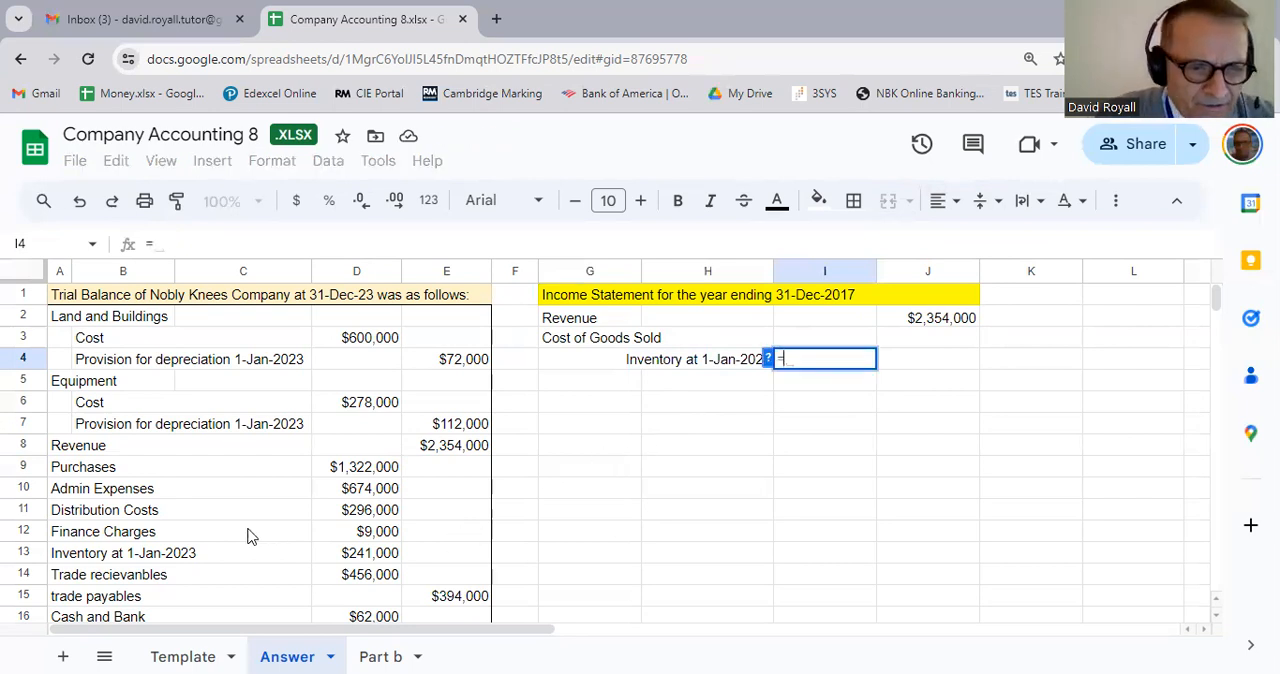
click(379, 562)
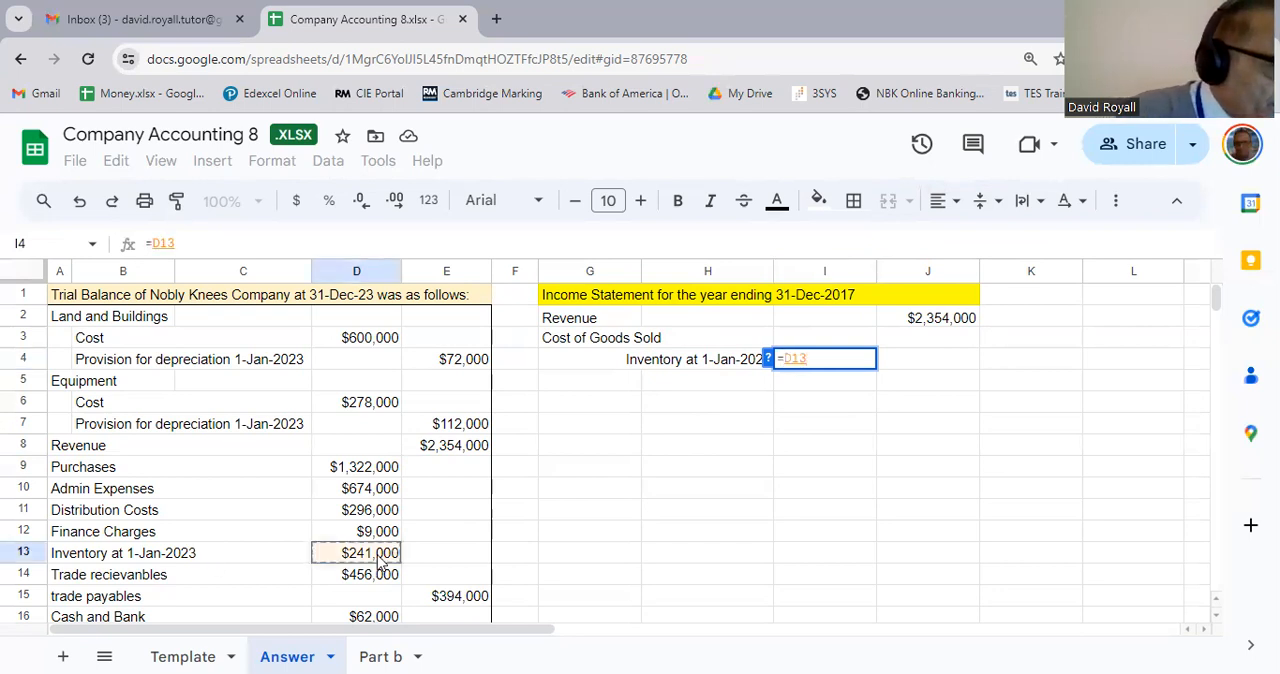
key(Return)
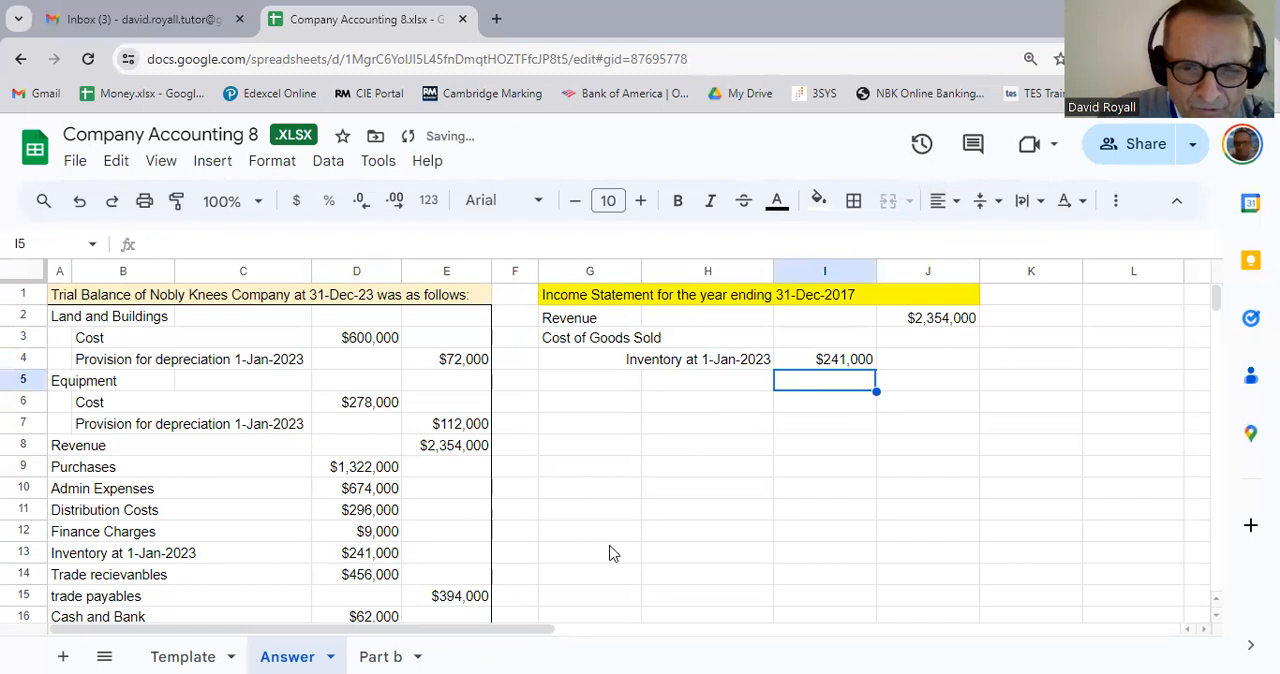
Step: Enter the label "Purchases" in H5 under the opening inventory line
click(656, 386)
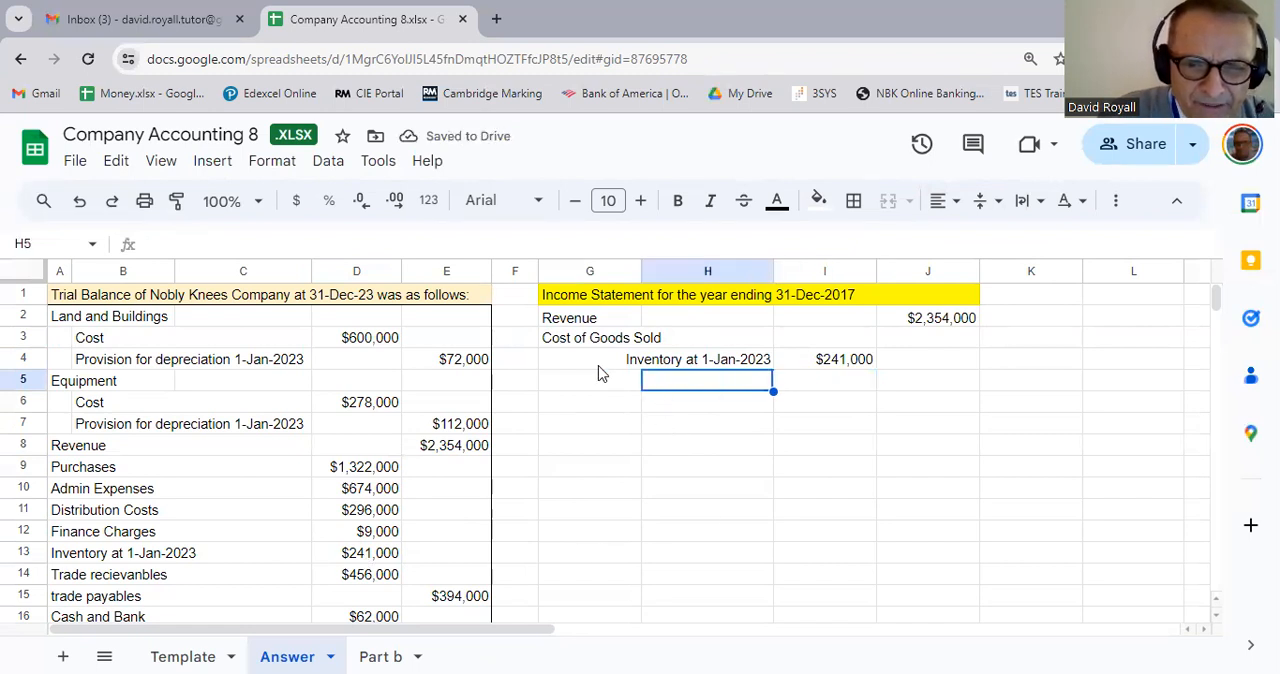
drag(598, 366, 652, 377)
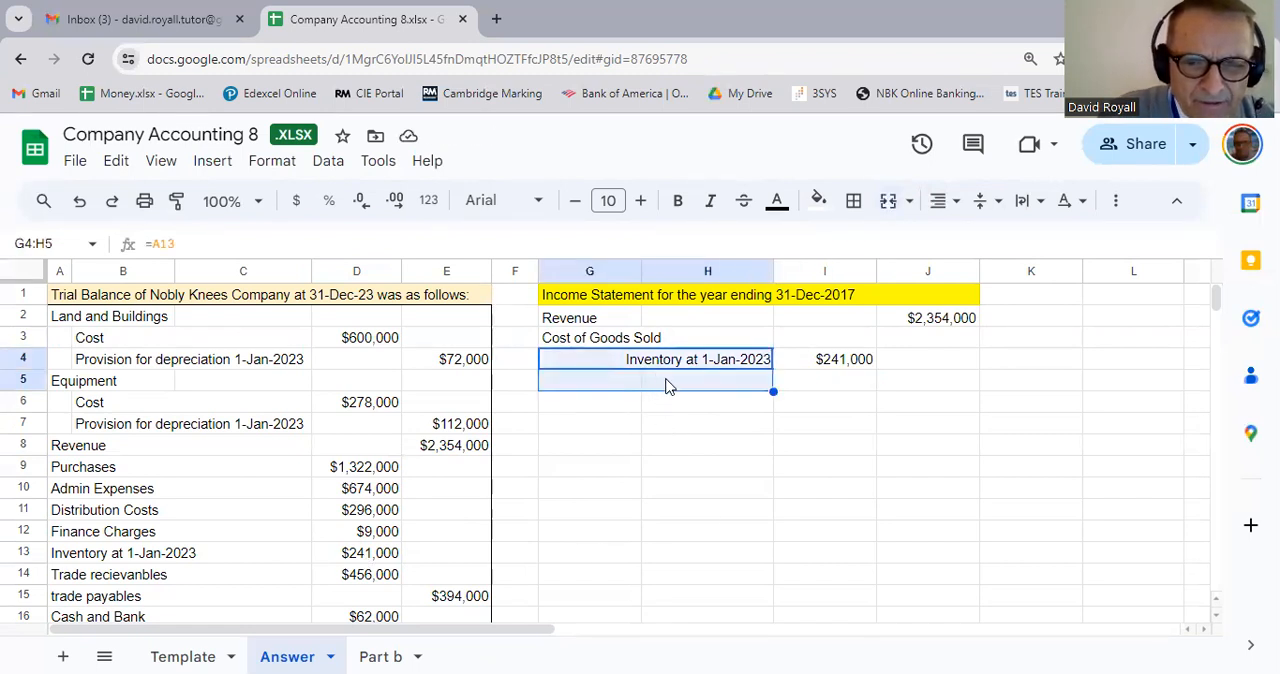
click(664, 386)
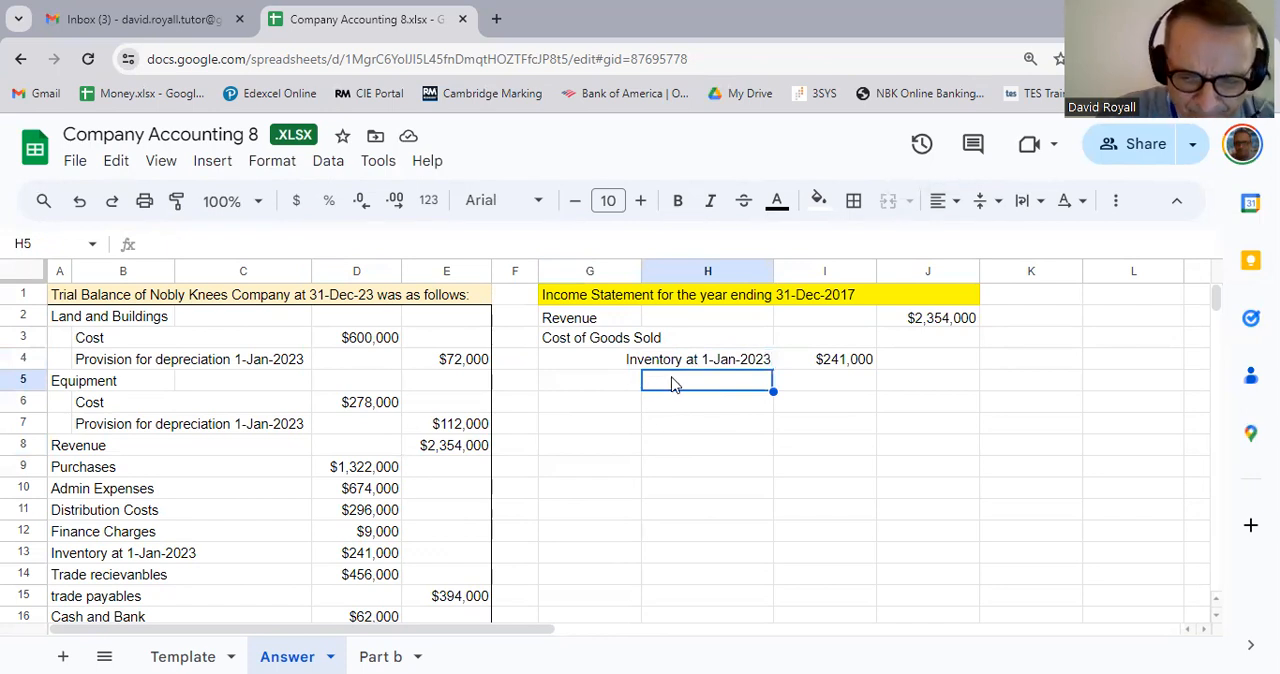
text(Purchases)
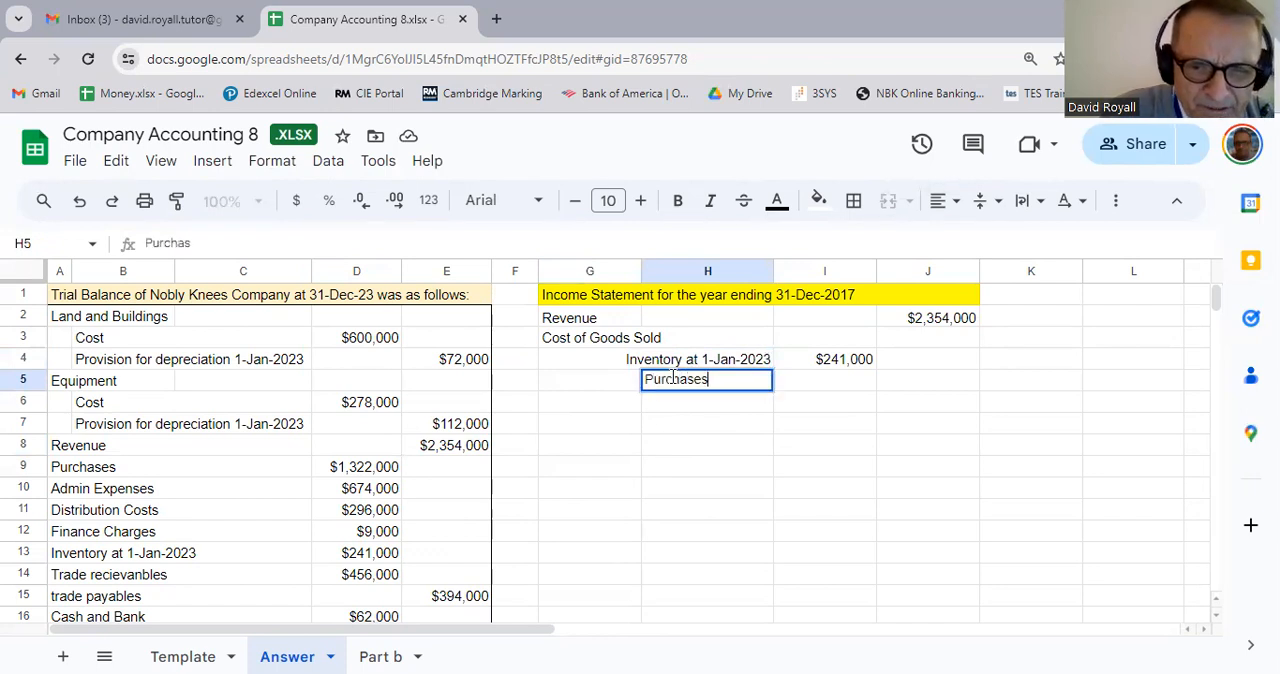
key(Return)
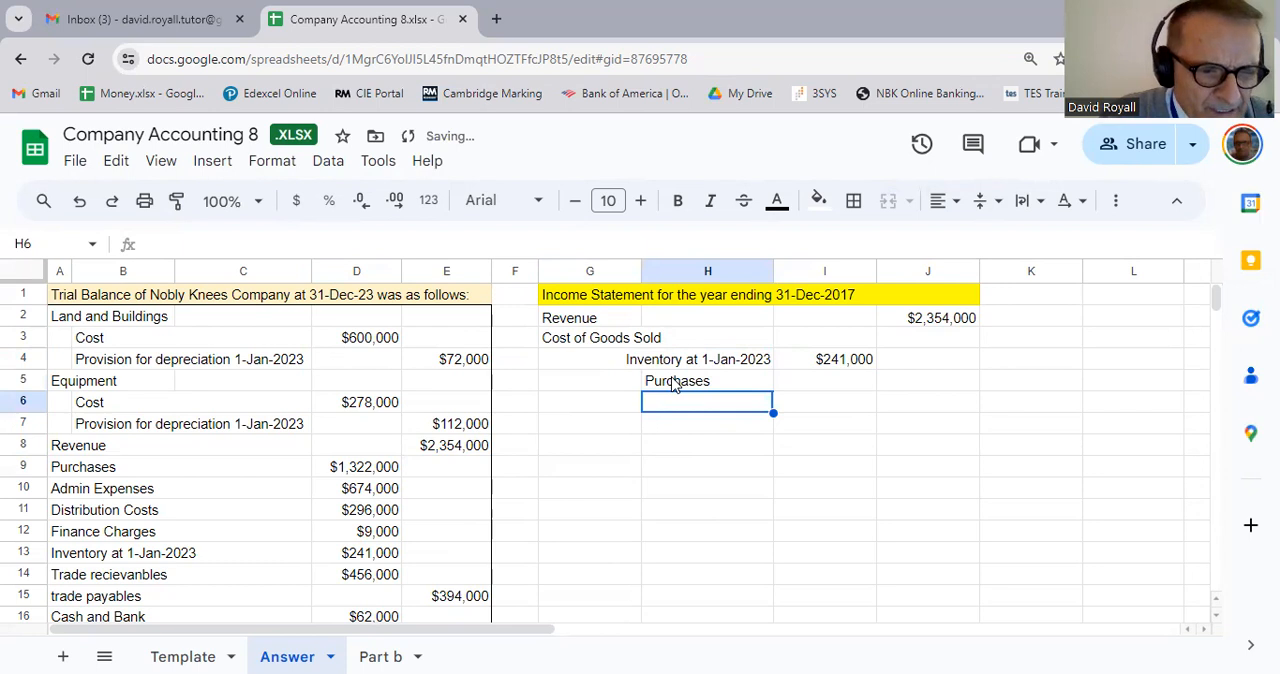
Step: Check the closing inventory cost in the additional information, and merge G6:H6 below the Purchases label
key(Left)
key(Right)
key(Left)
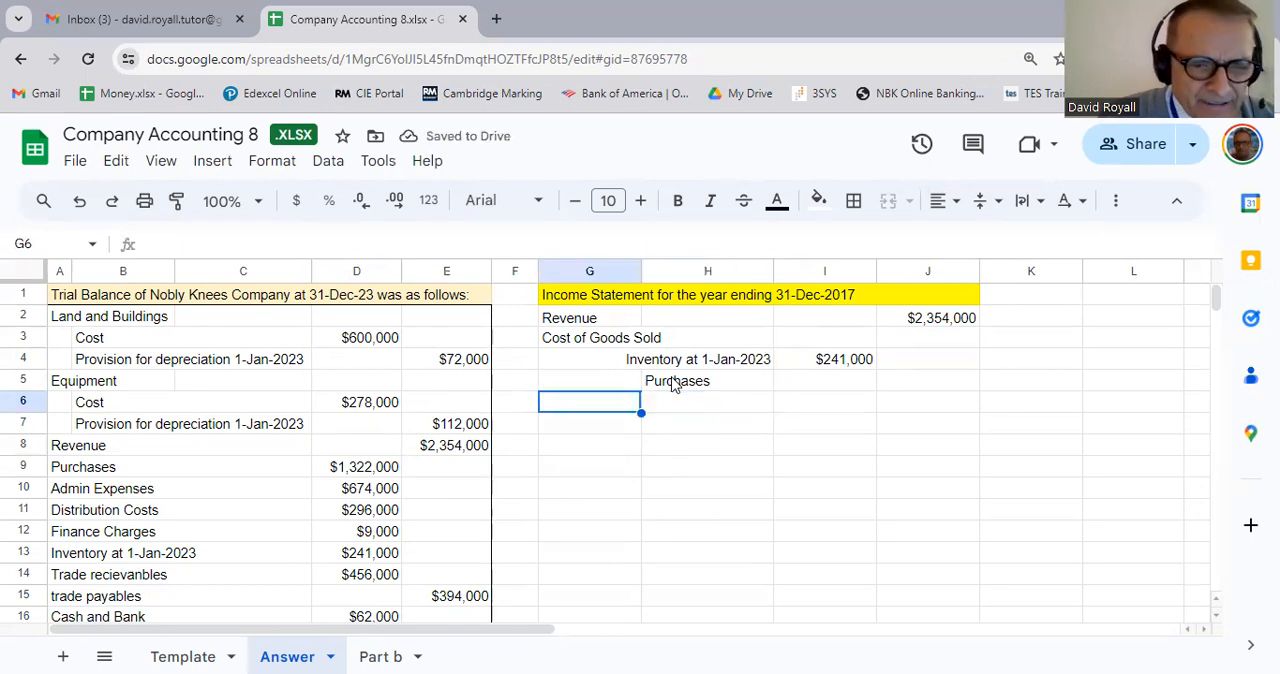
scroll(423, 583, down, 6)
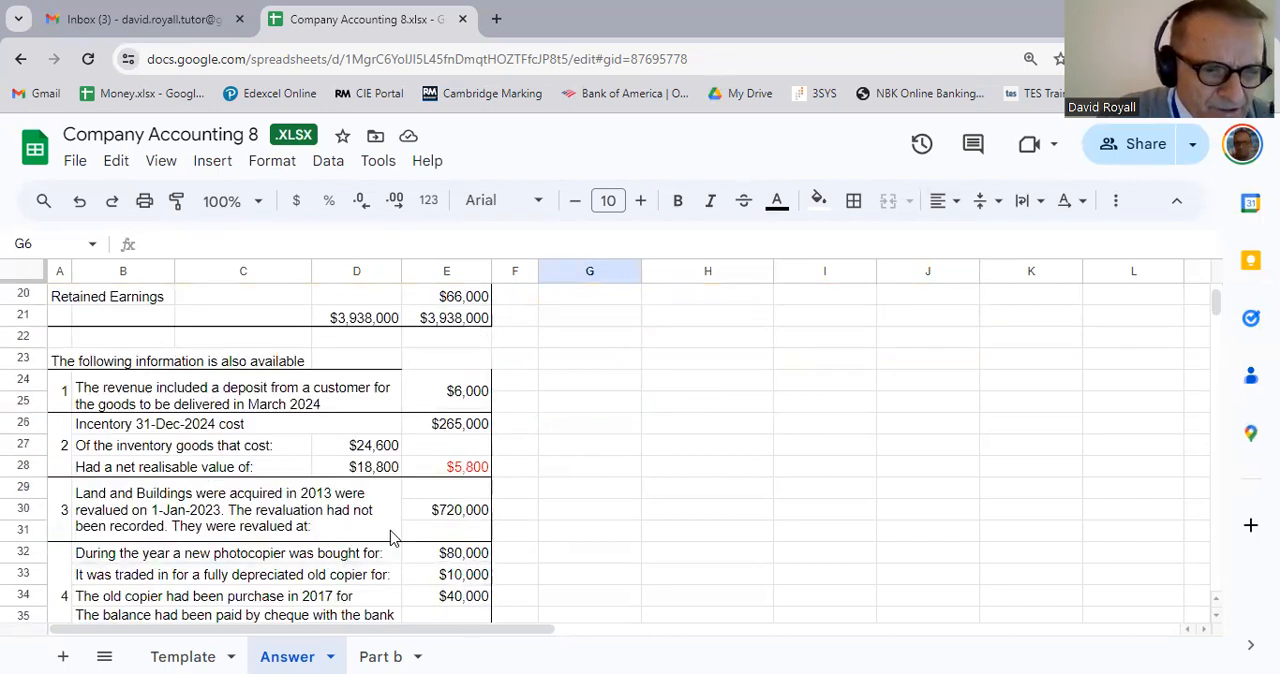
click(465, 435)
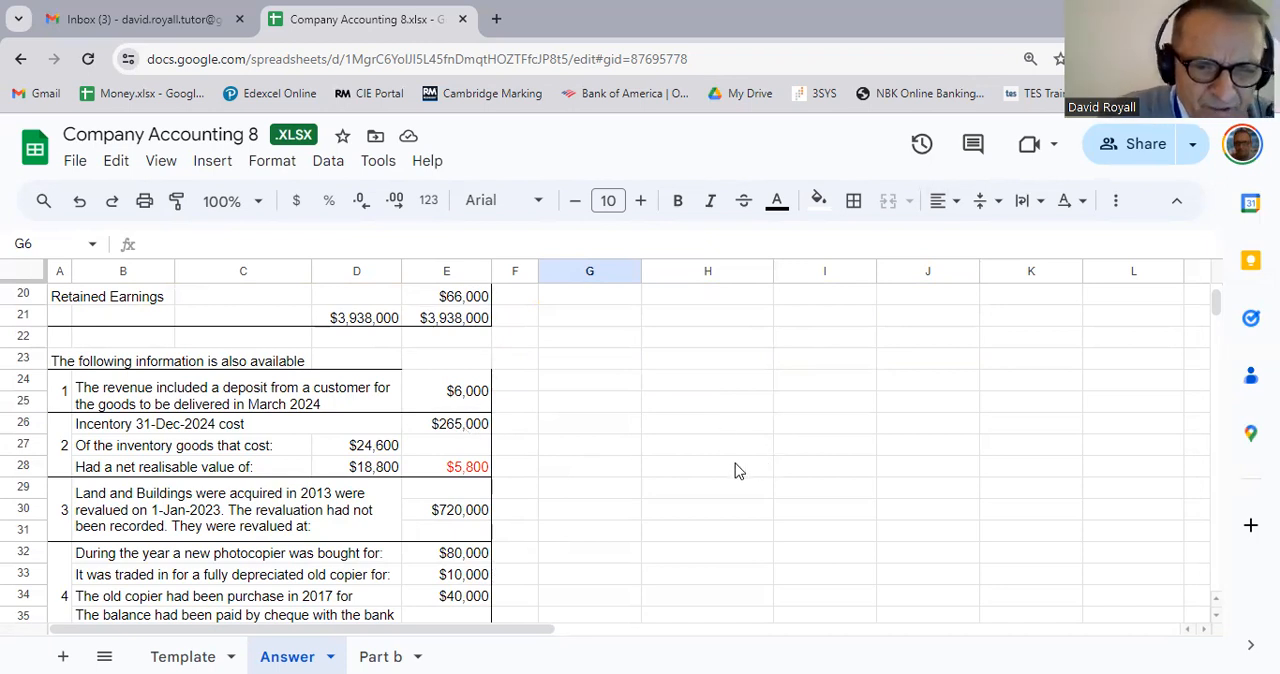
scroll(637, 486, up, 5)
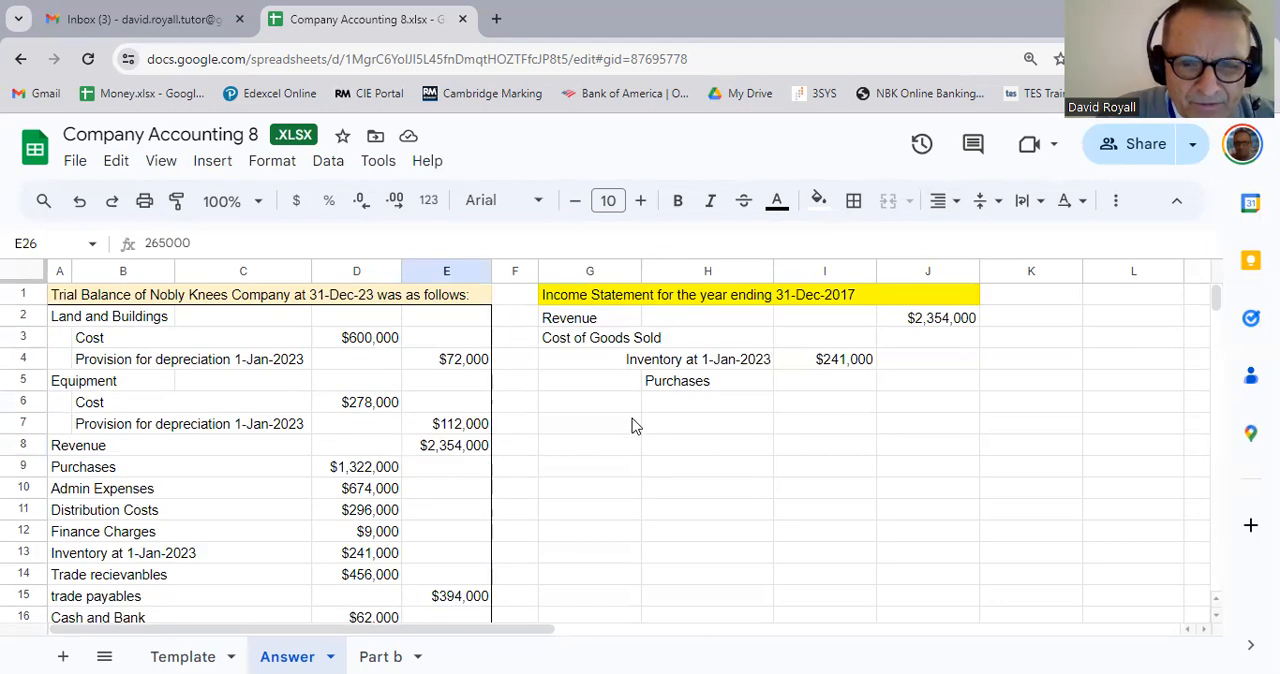
drag(610, 403, 694, 408)
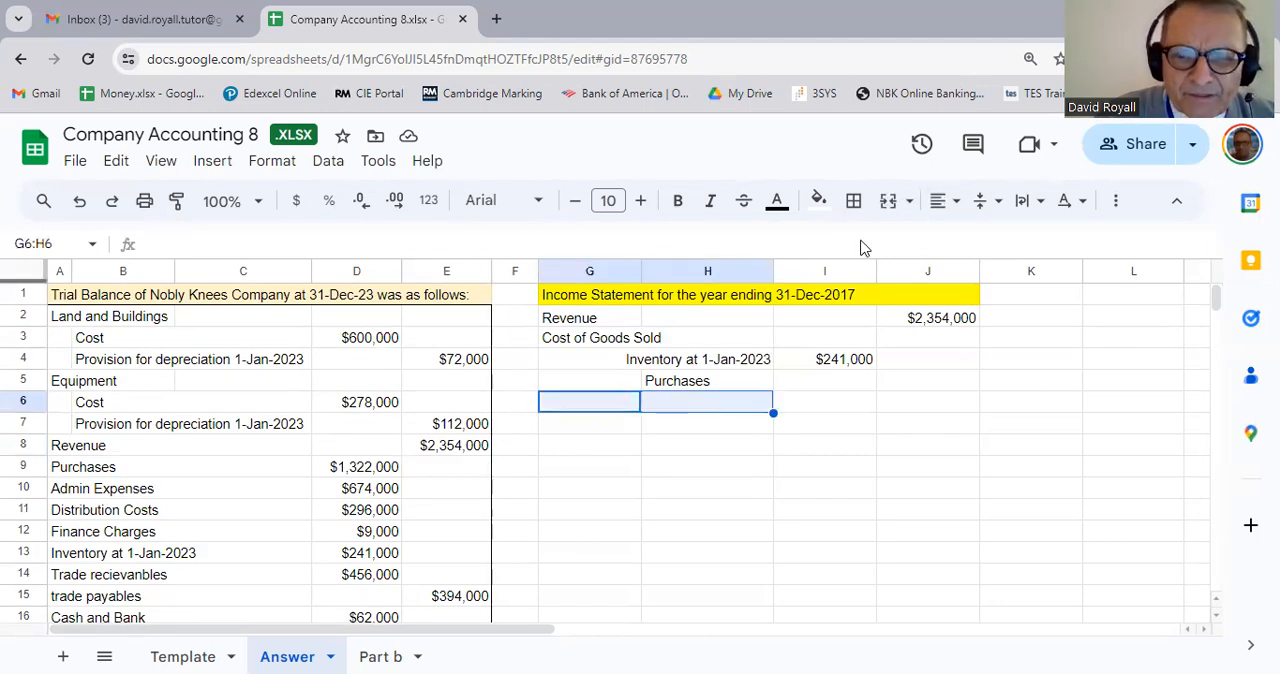
click(888, 201)
click(725, 527)
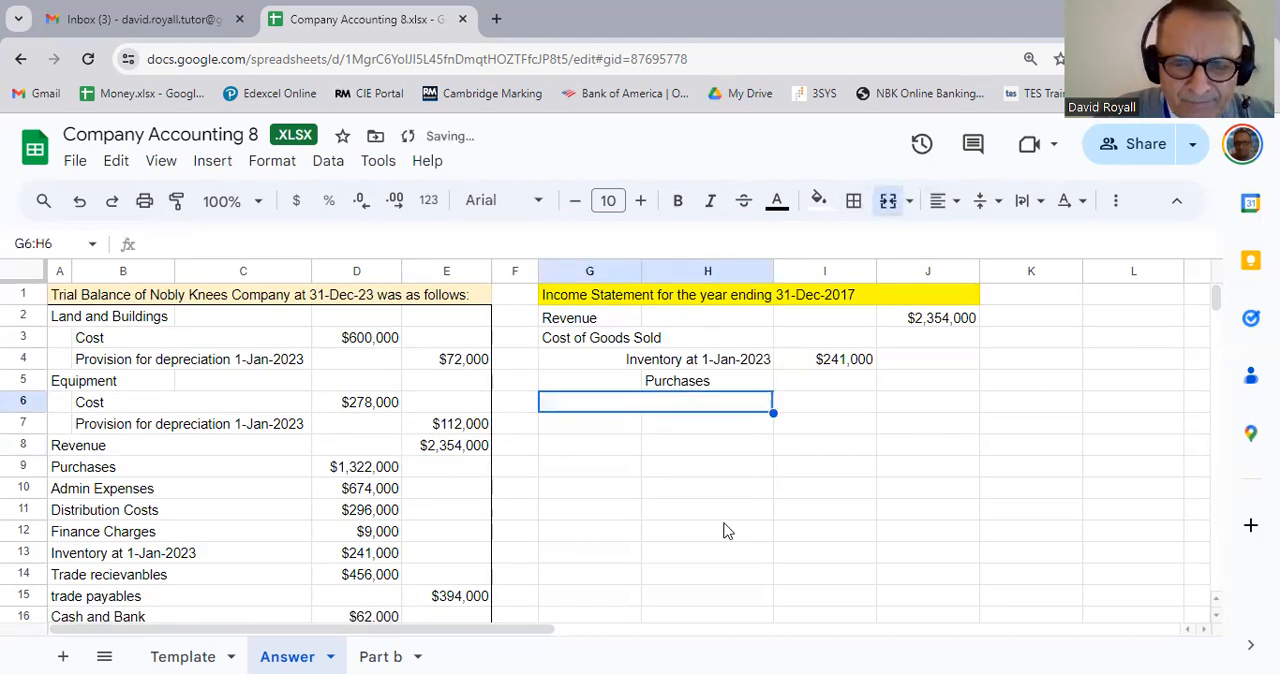
Step: Bring the closing inventory label from note 2 into the merged cell G6 with the formula =B26
click(689, 411)
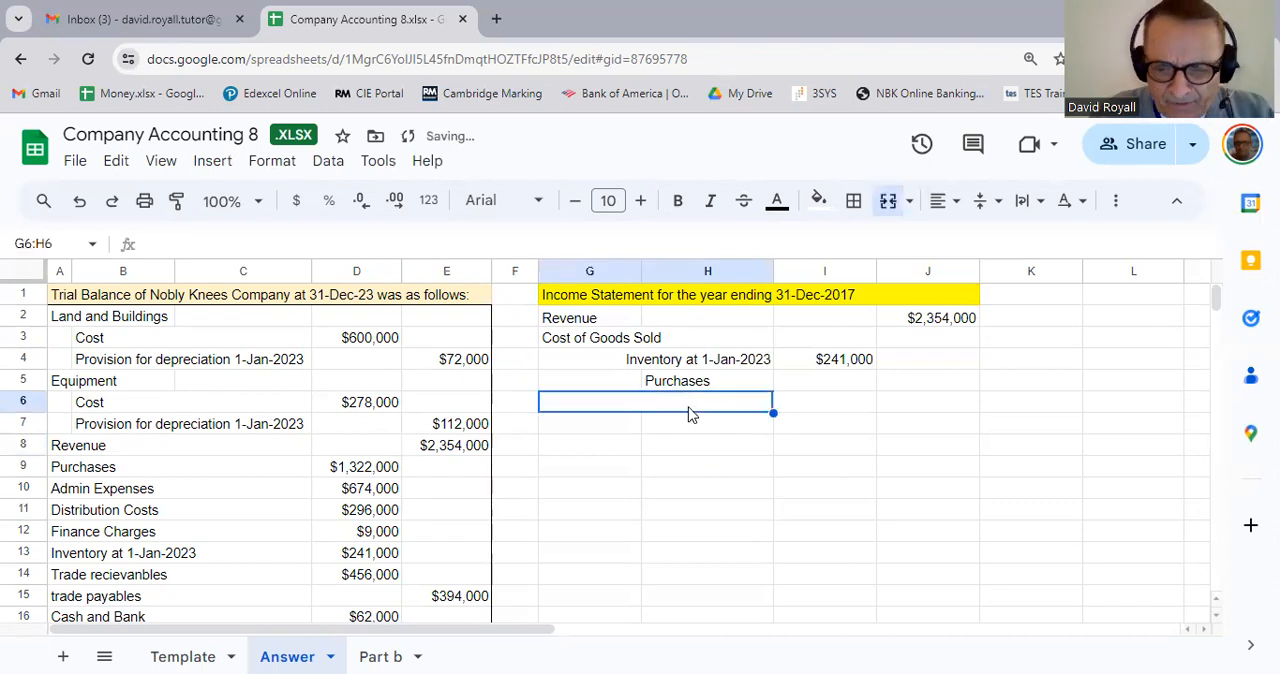
text(=)
scroll(380, 512, down, 6)
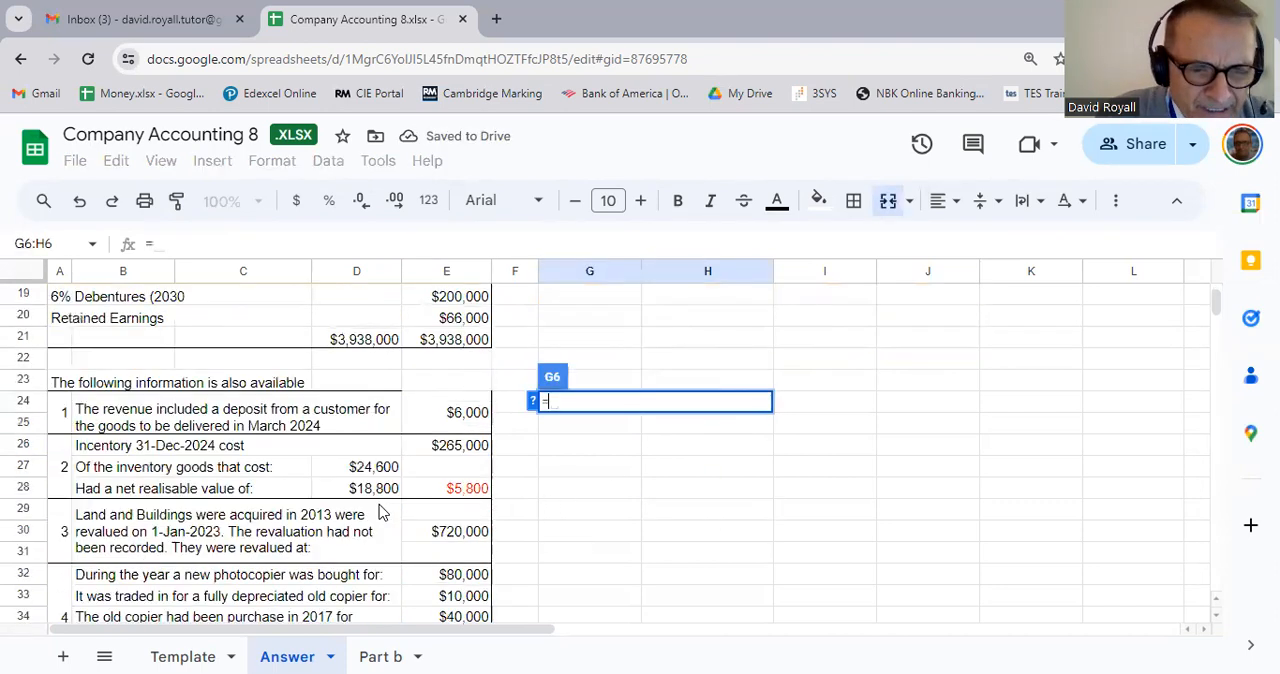
scroll(265, 485, up, 2)
scroll(260, 488, down, 1)
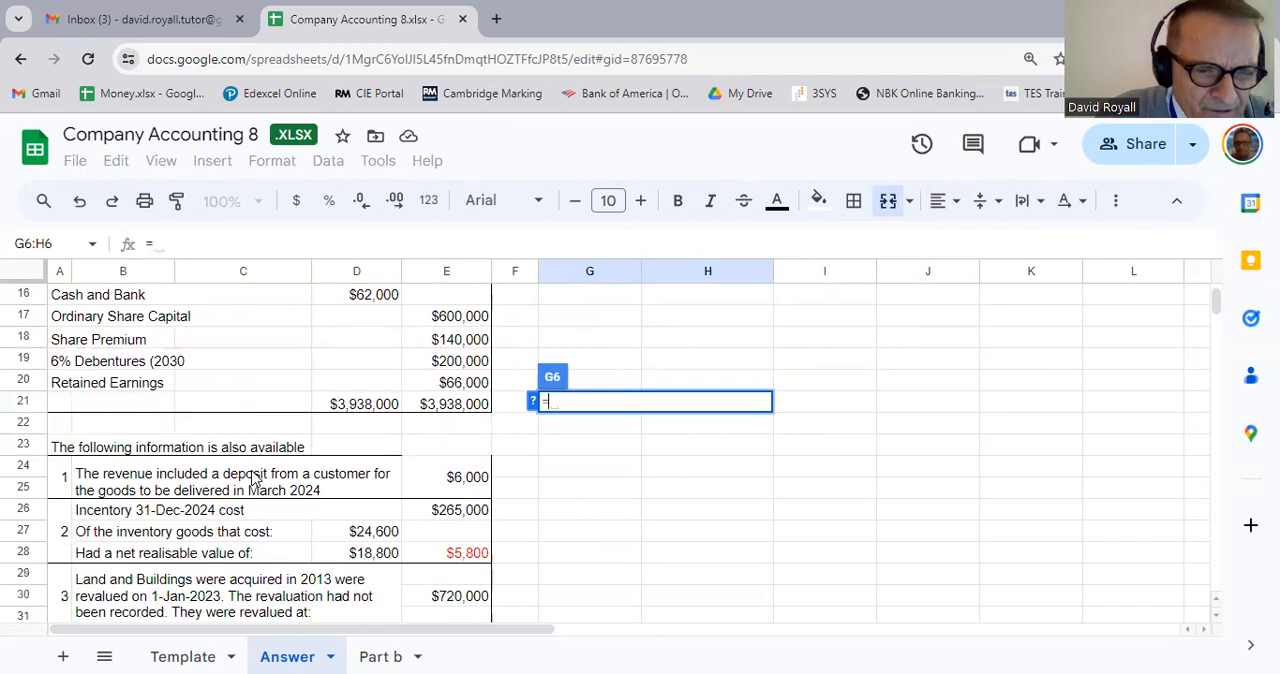
click(183, 515)
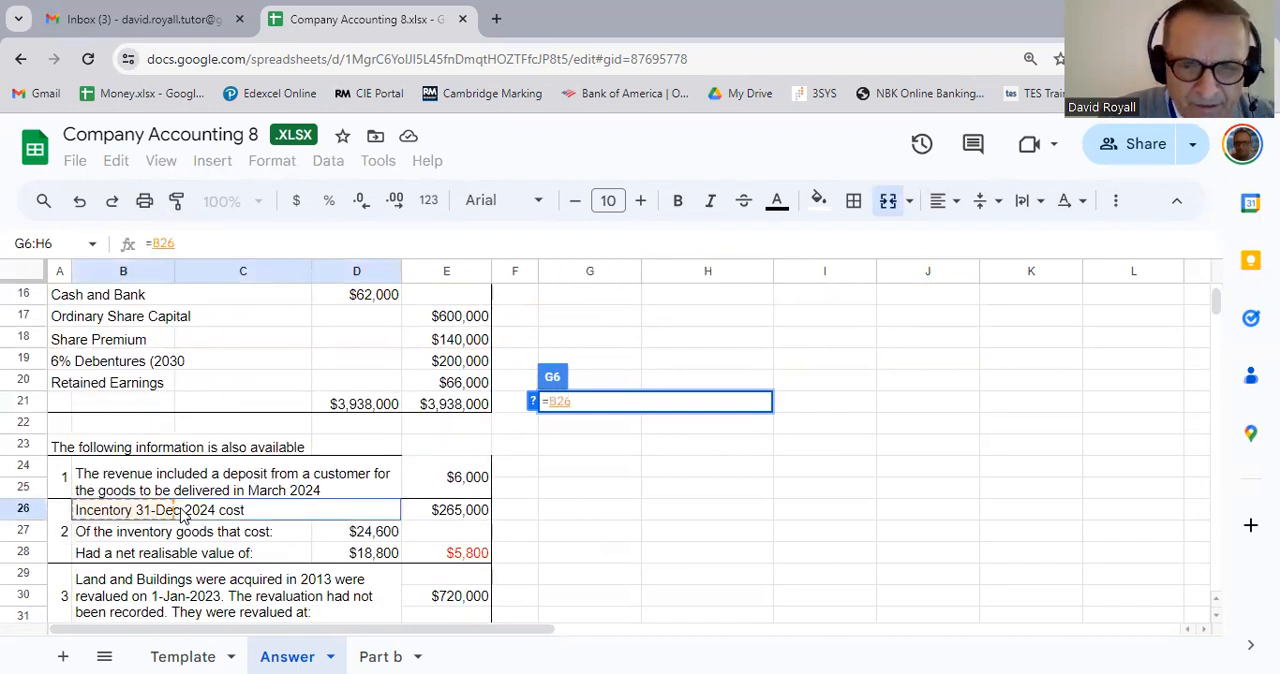
key(Return)
scroll(188, 514, up, 2)
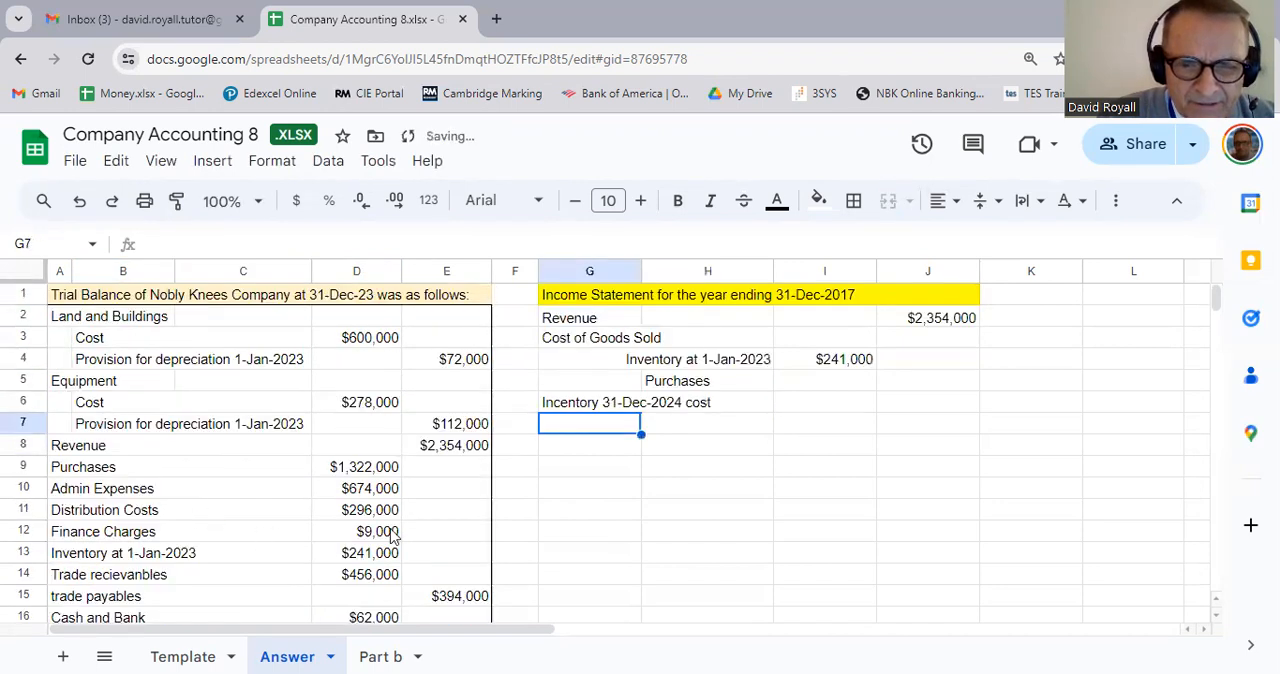
Step: Bring the purchases amount from the trial balance into I5 with the formula =D9, without accepting the suggested autofill
click(824, 399)
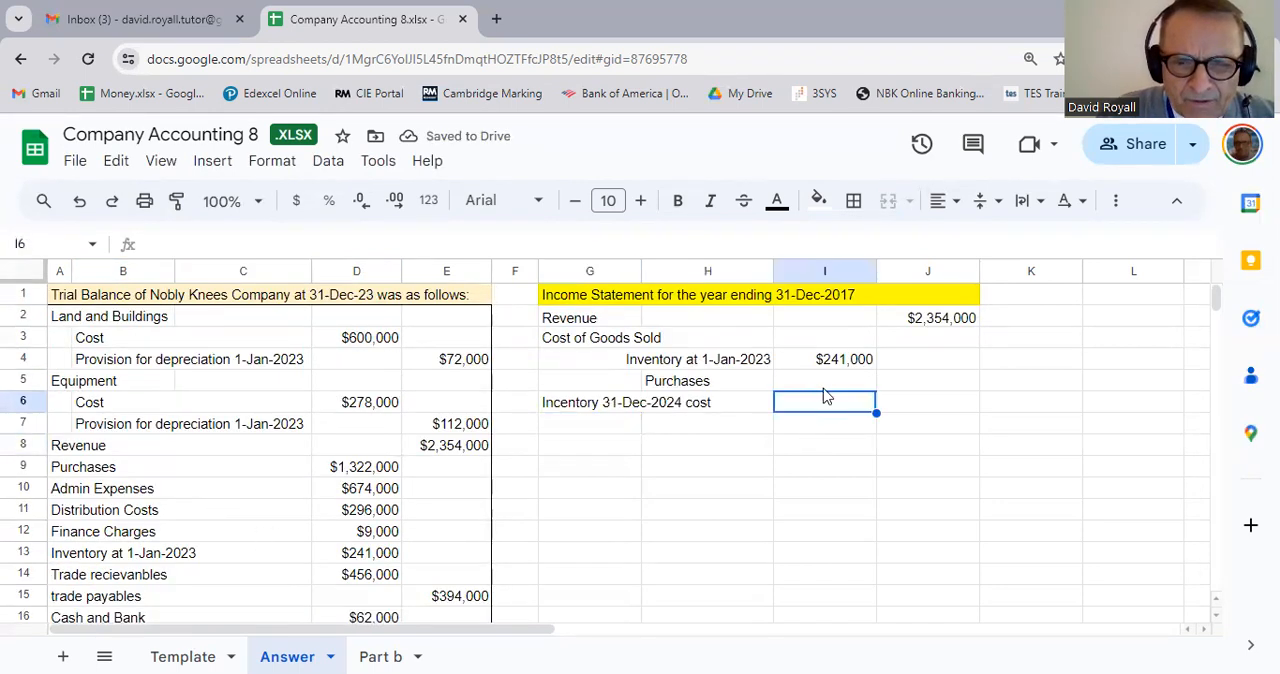
key(Up)
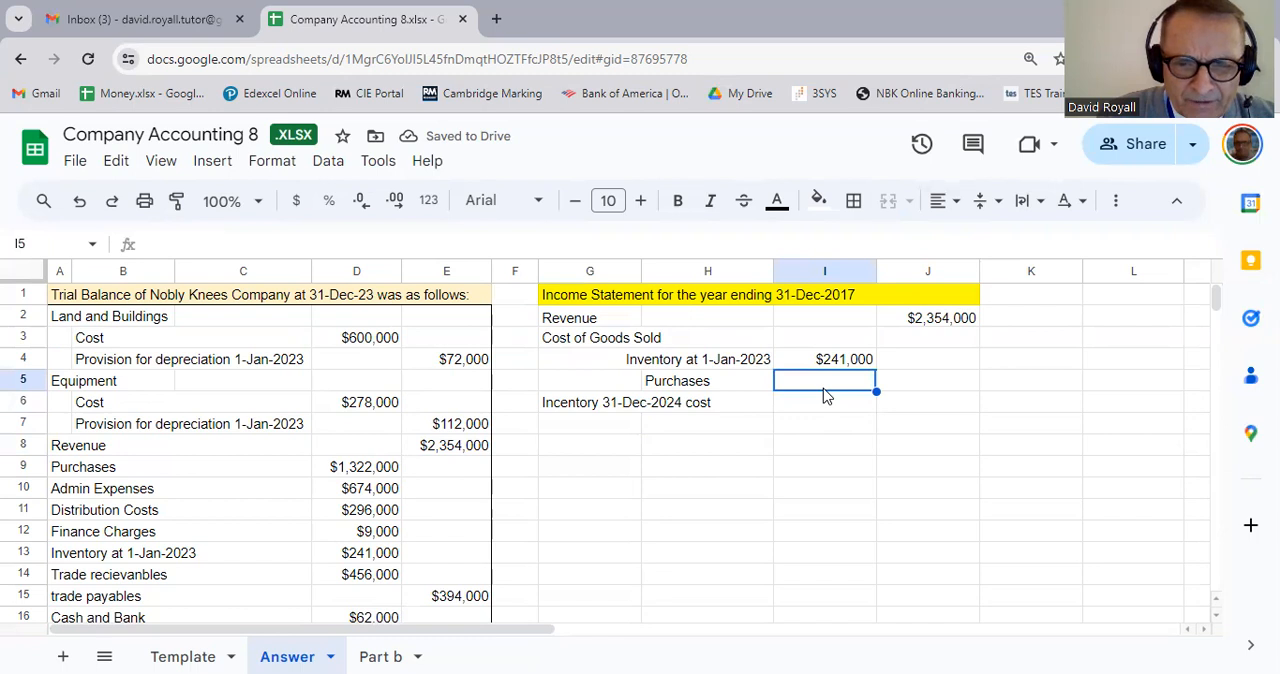
text(=)
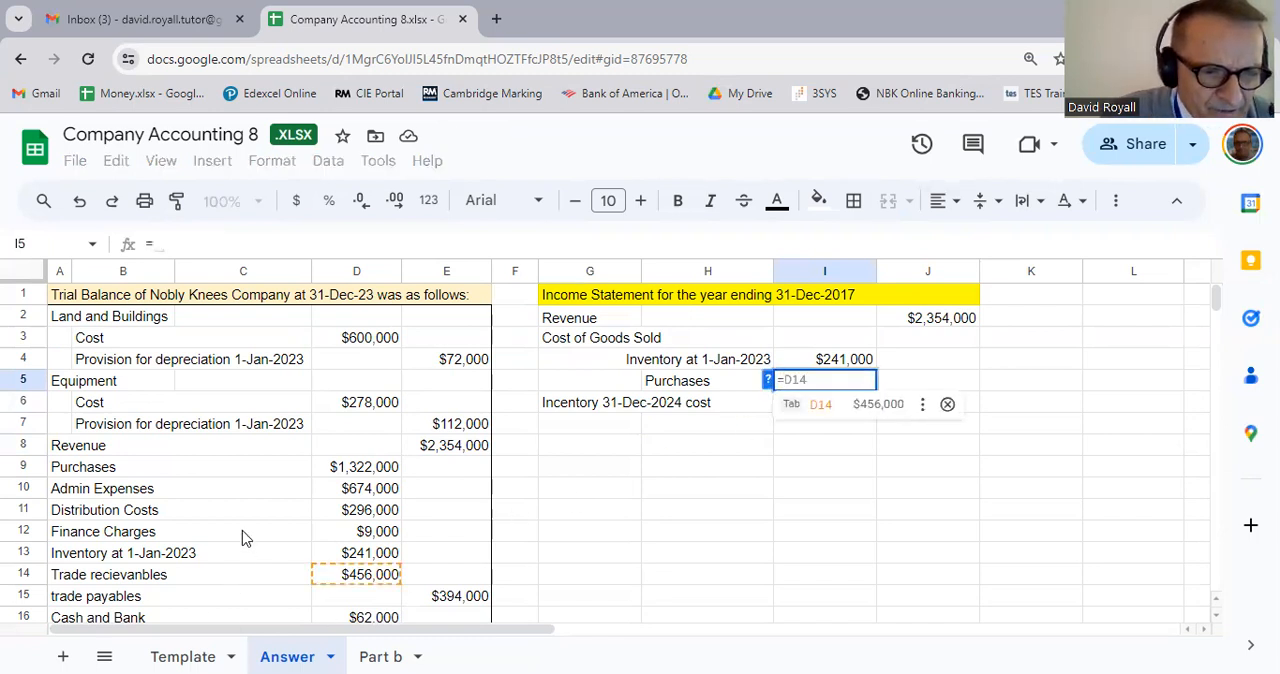
click(362, 470)
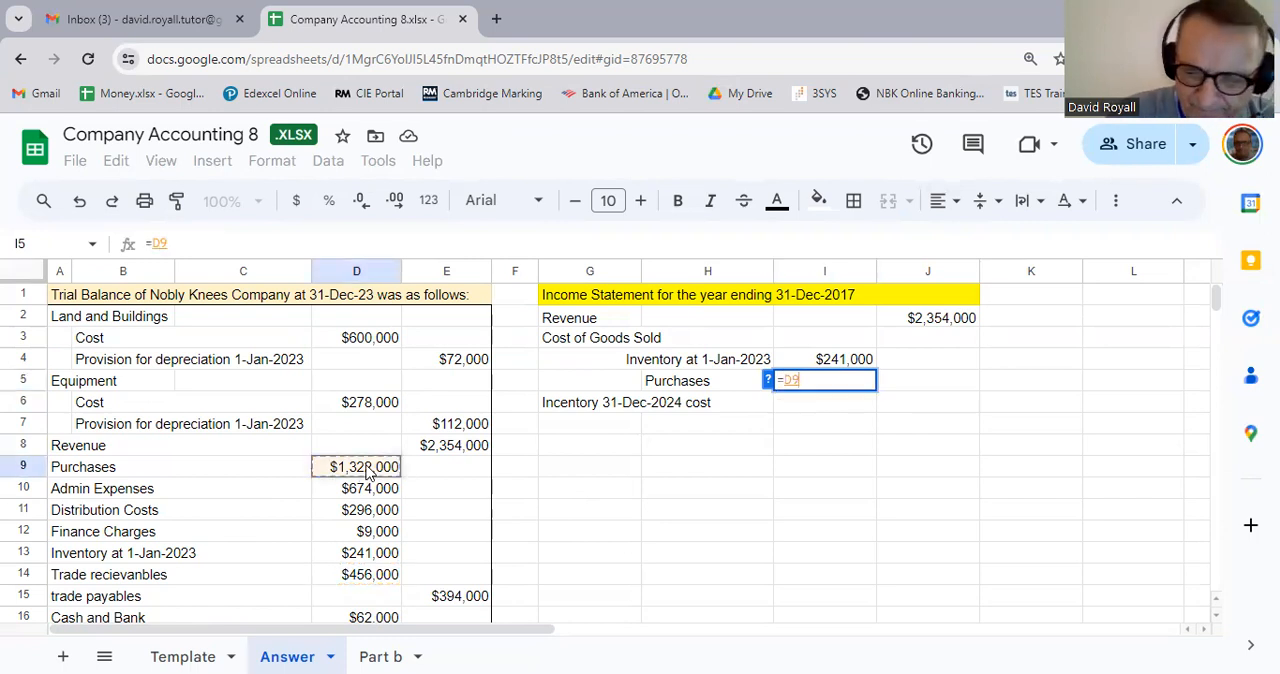
key(Return)
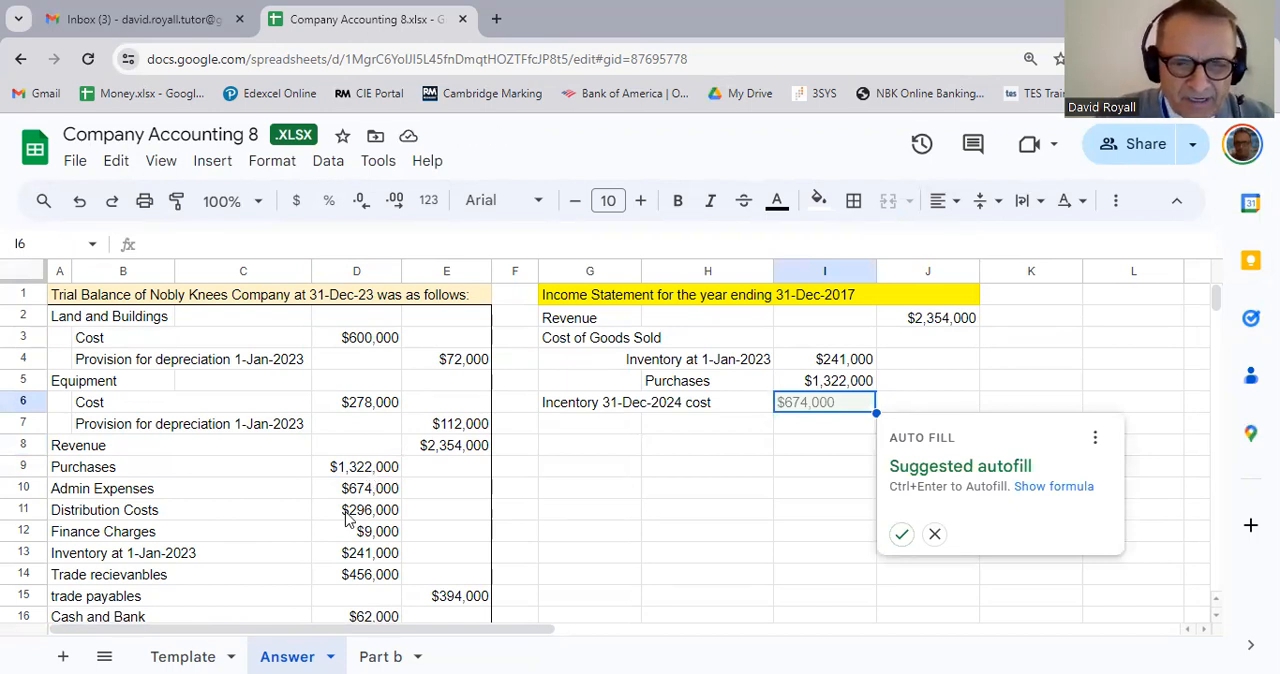
click(838, 472)
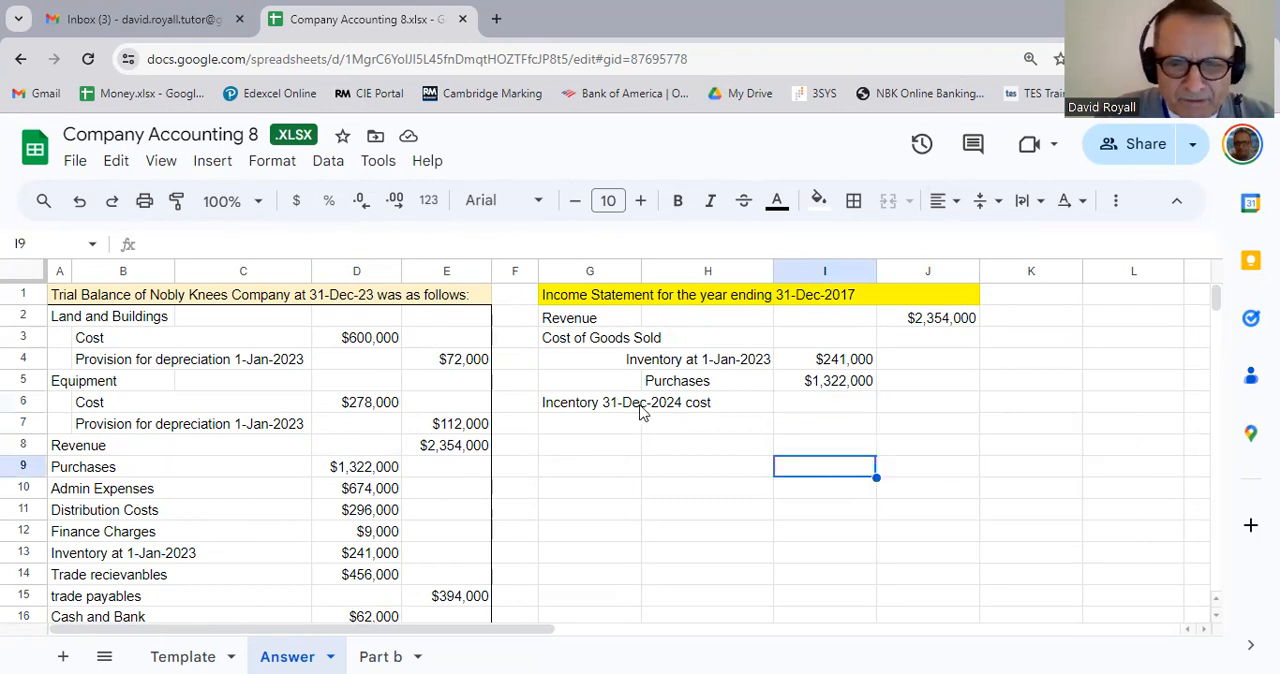
Step: Right-align the Purchases and closing inventory labels in G5:H6
drag(636, 405, 694, 403)
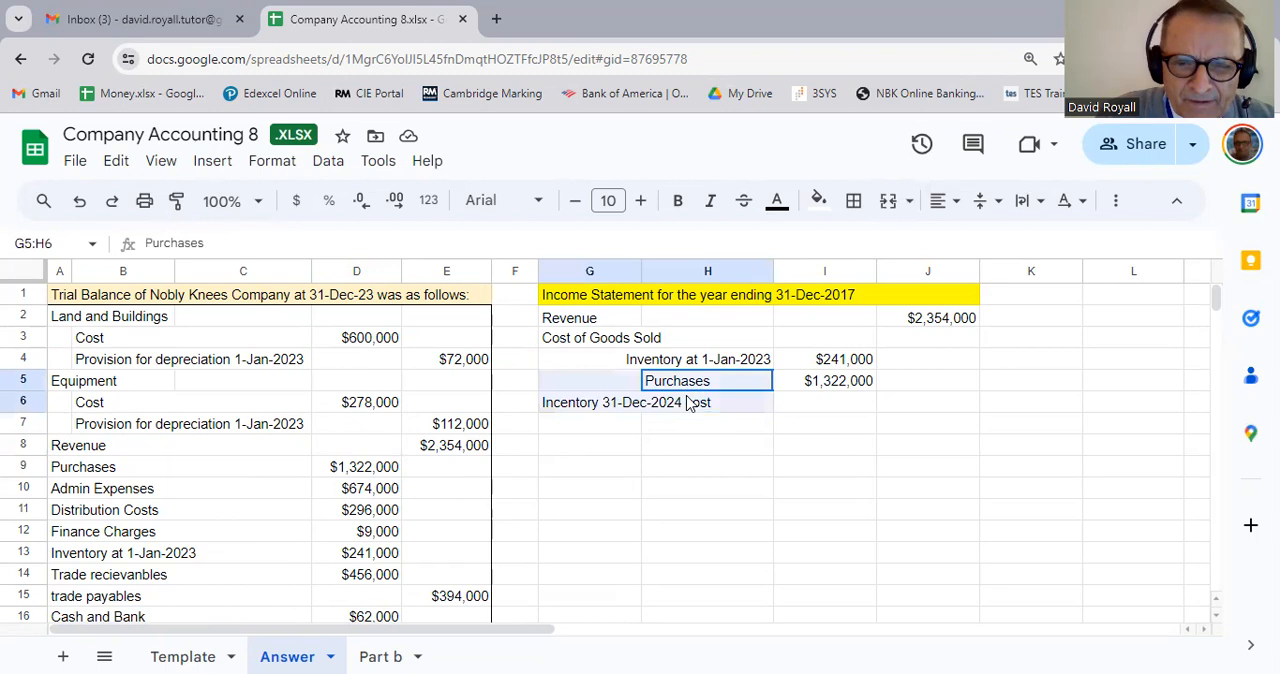
click(958, 202)
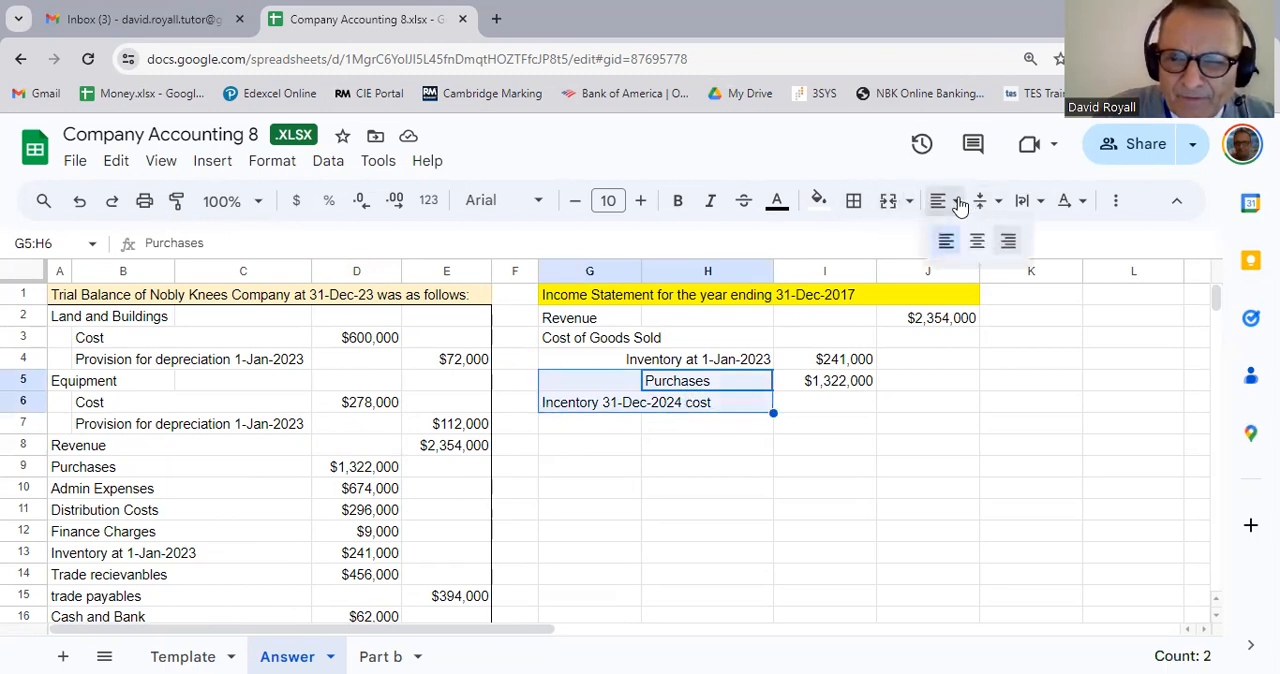
click(1008, 241)
Step: Bring the closing inventory cost from note 2 into I6 with the formula =E26
click(874, 409)
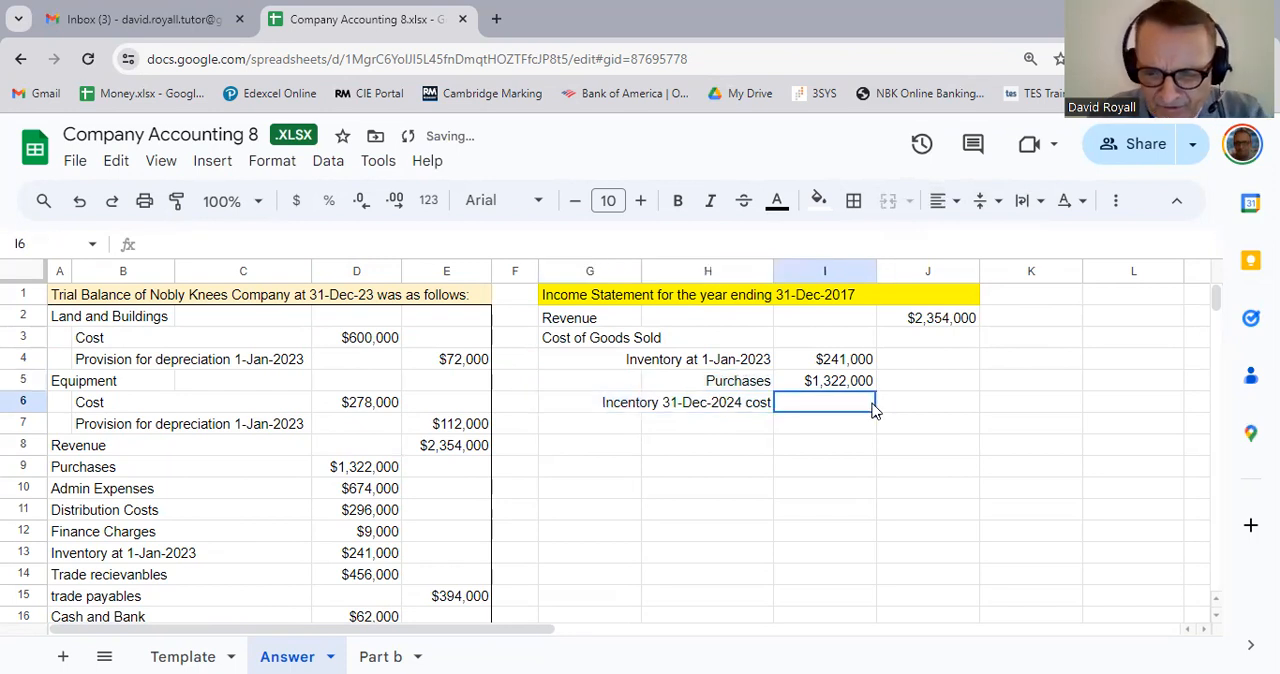
text(=)
scroll(290, 495, down, 5)
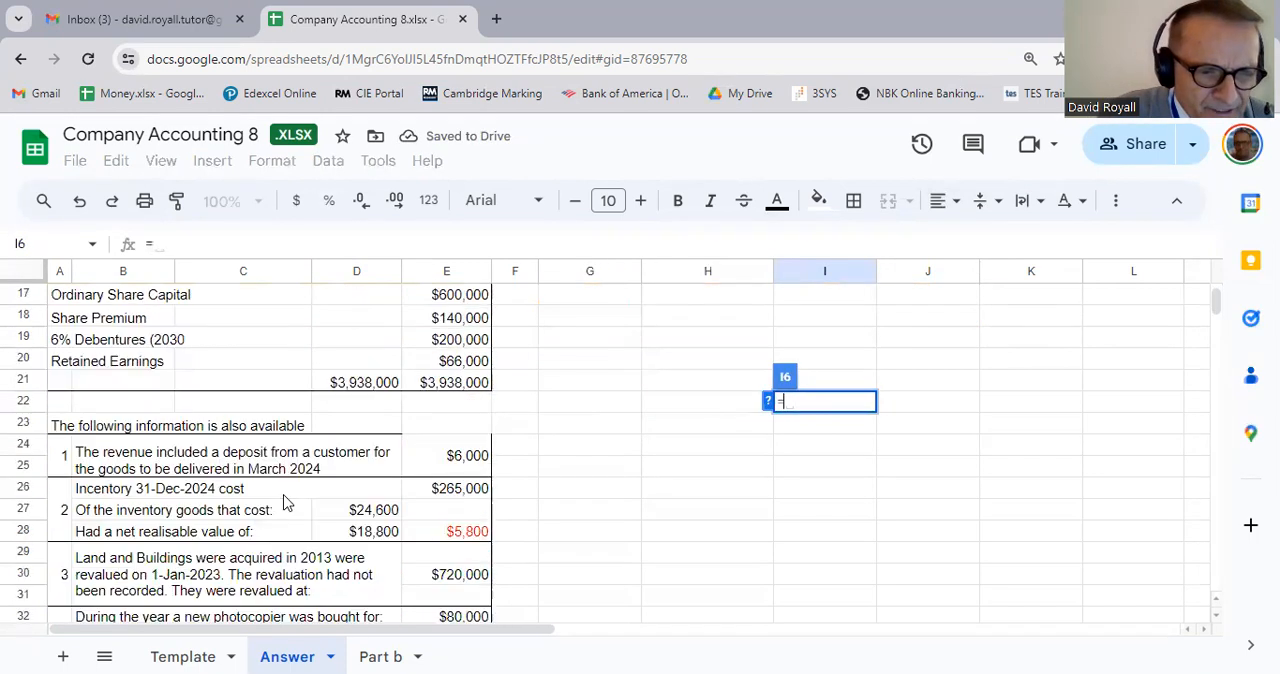
click(463, 498)
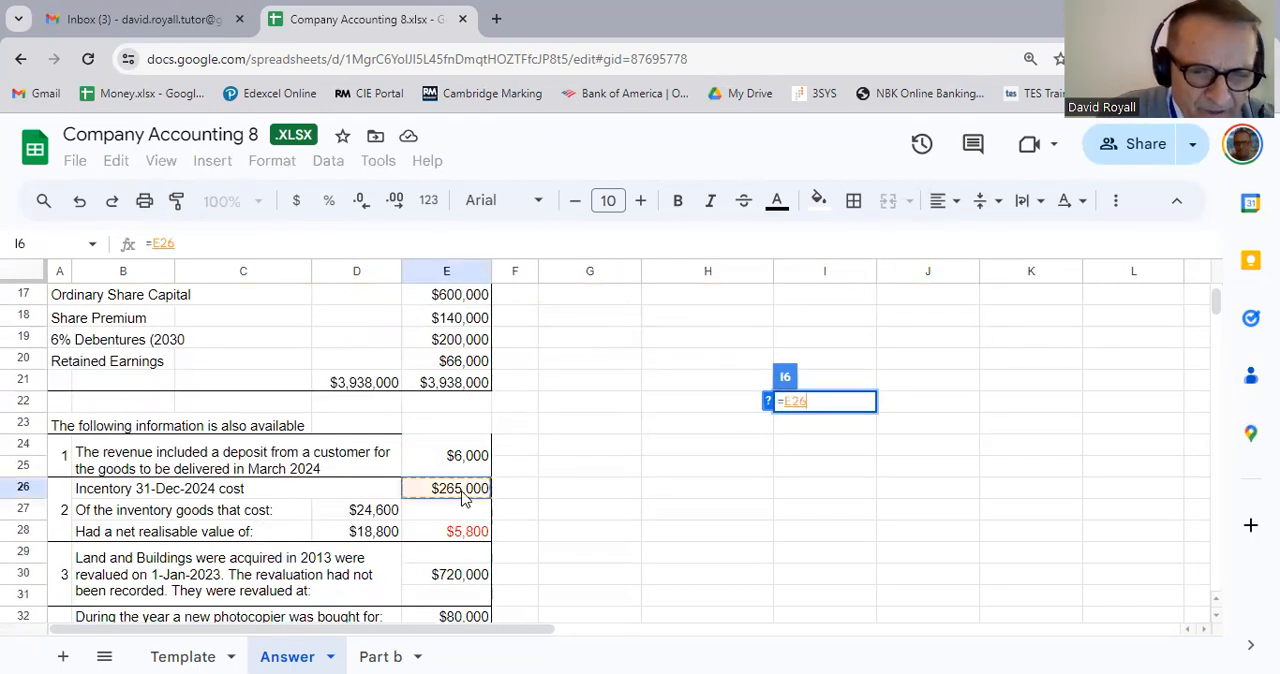
key(Return)
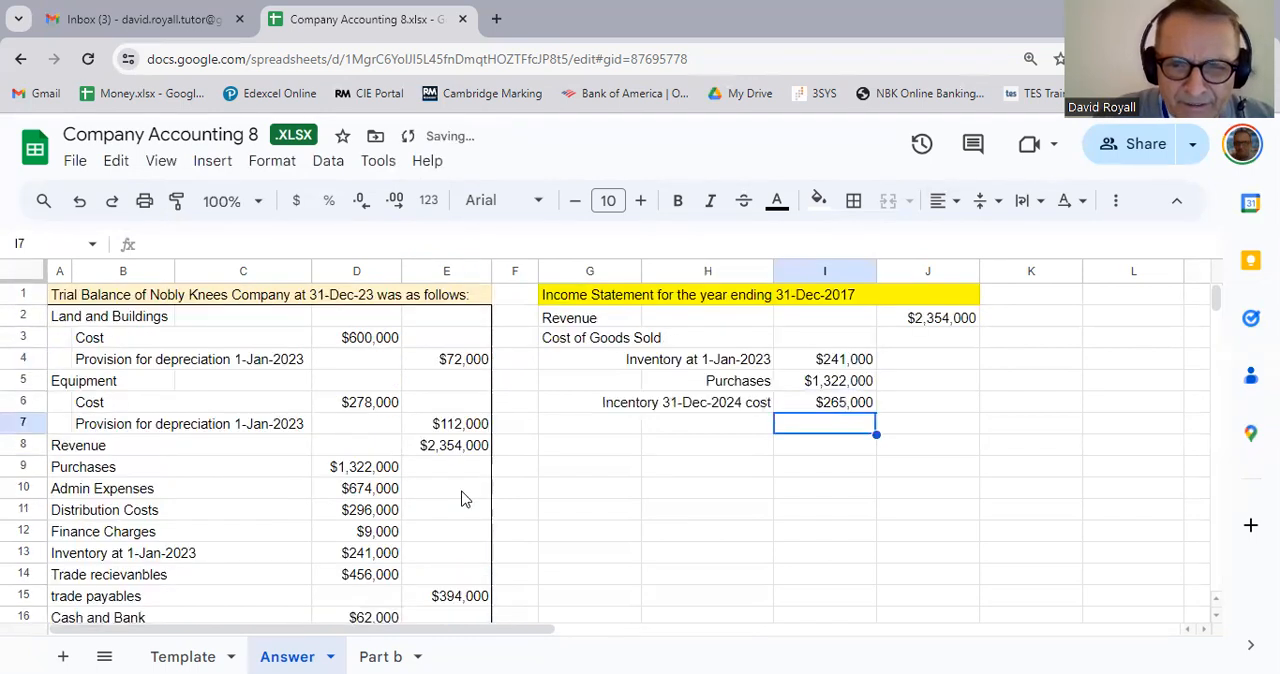
Step: Deduct the inventory write-down in note 2 from the closing inventory in I6 with the formula =E26-E28
scroll(472, 517, down, 4)
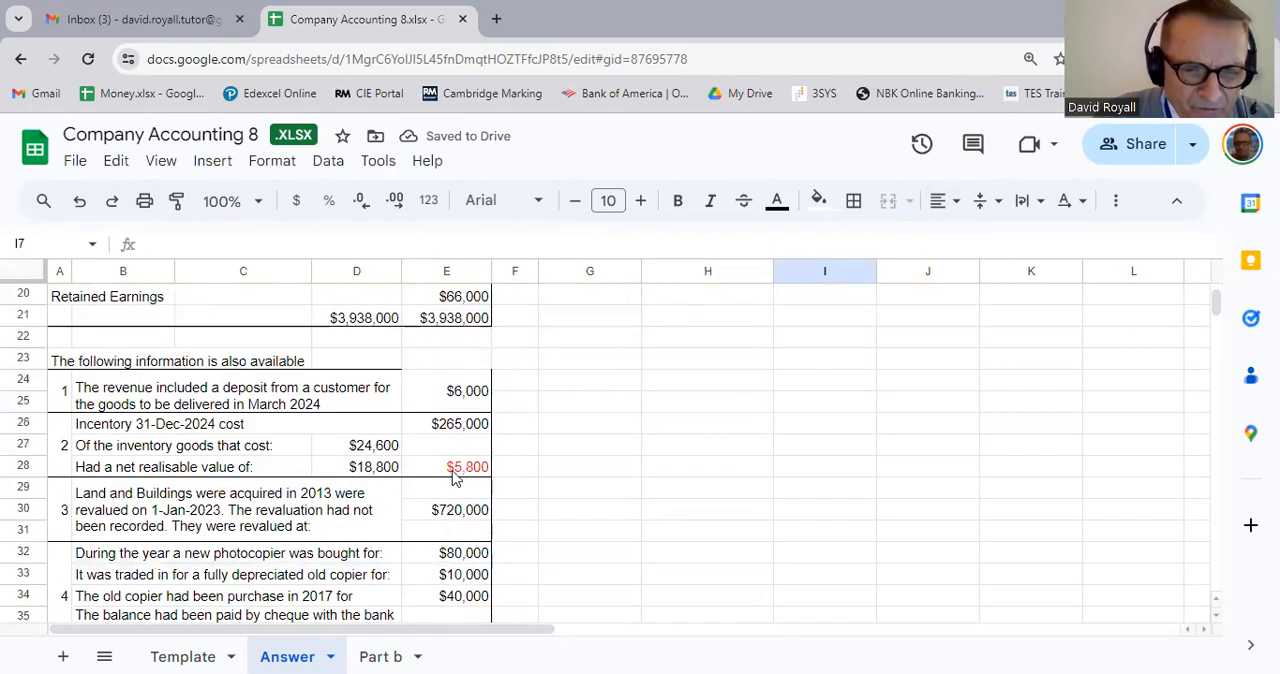
click(460, 472)
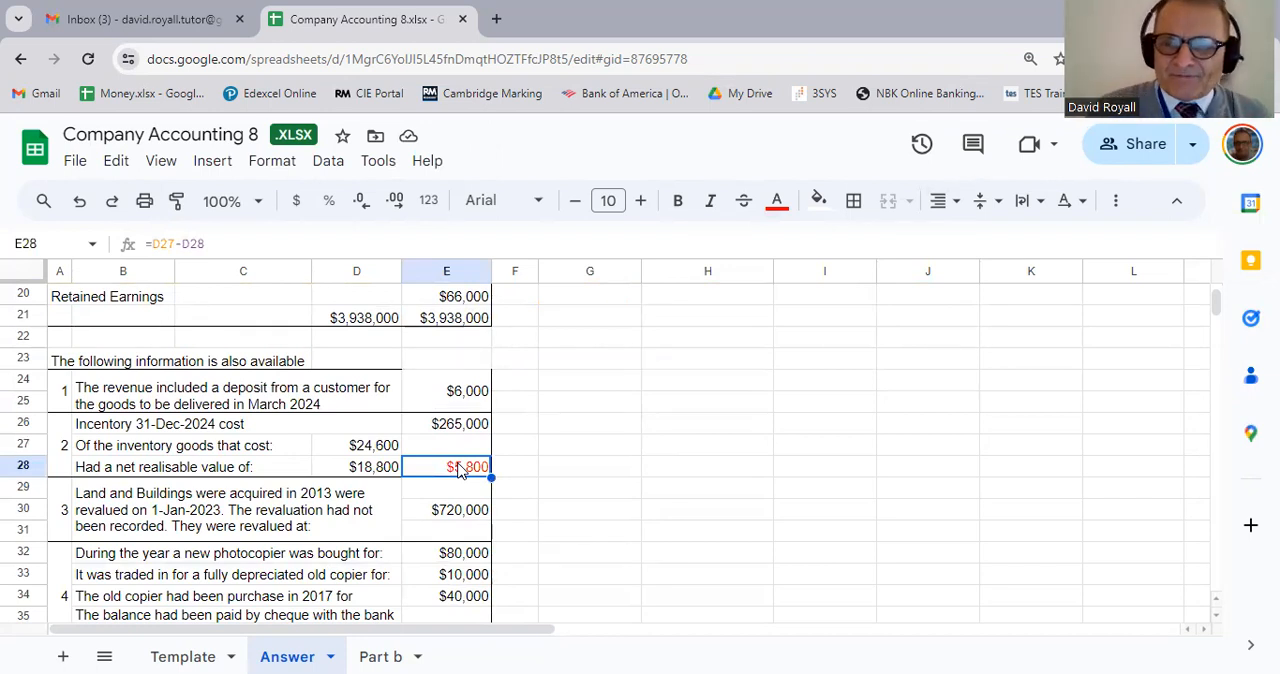
scroll(460, 472, up, 5)
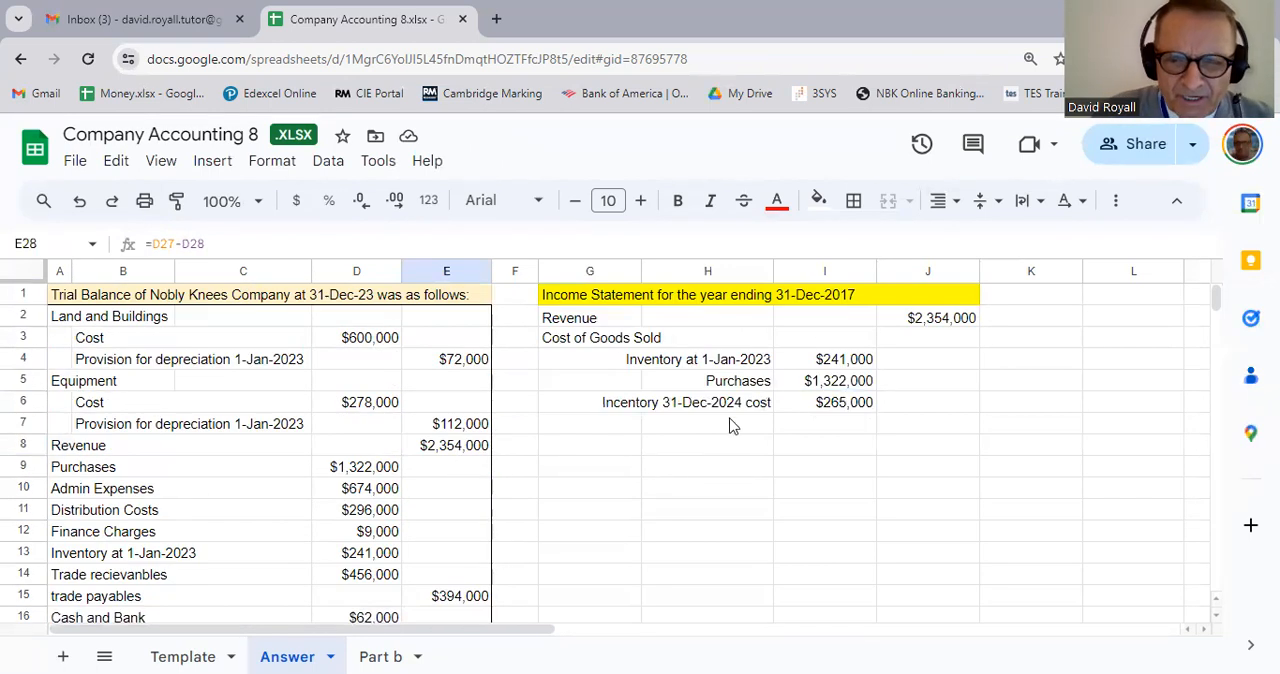
click(860, 408)
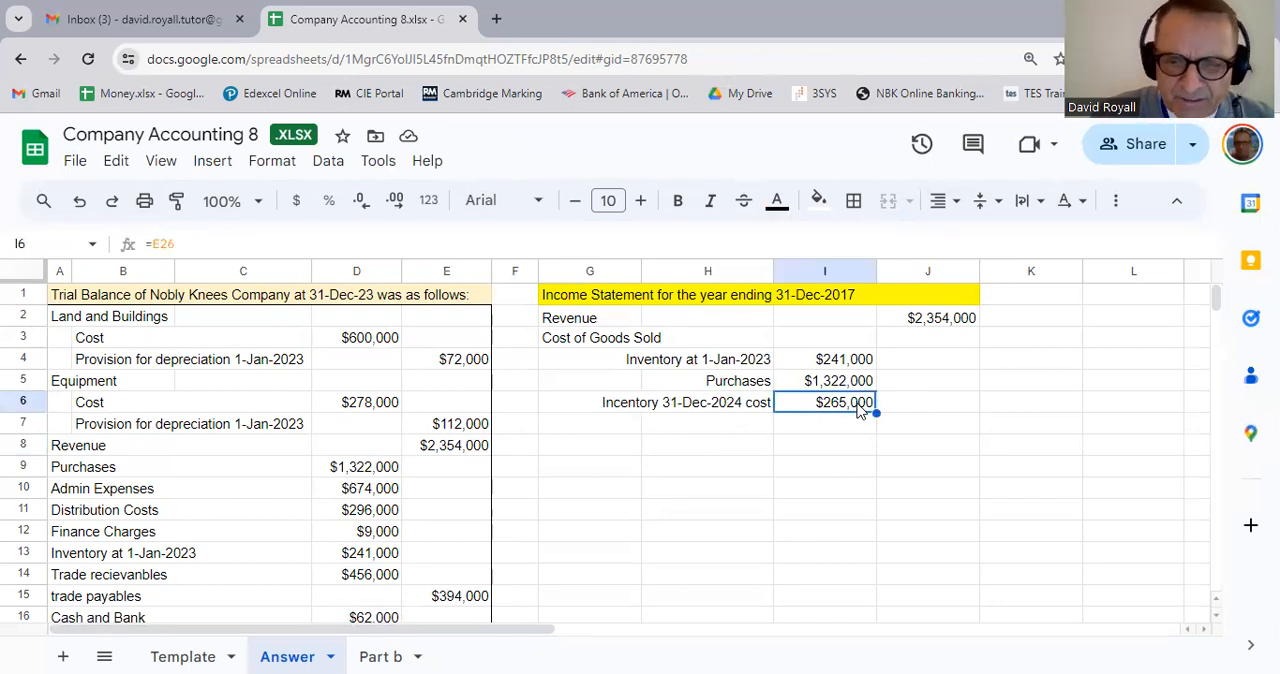
click(208, 246)
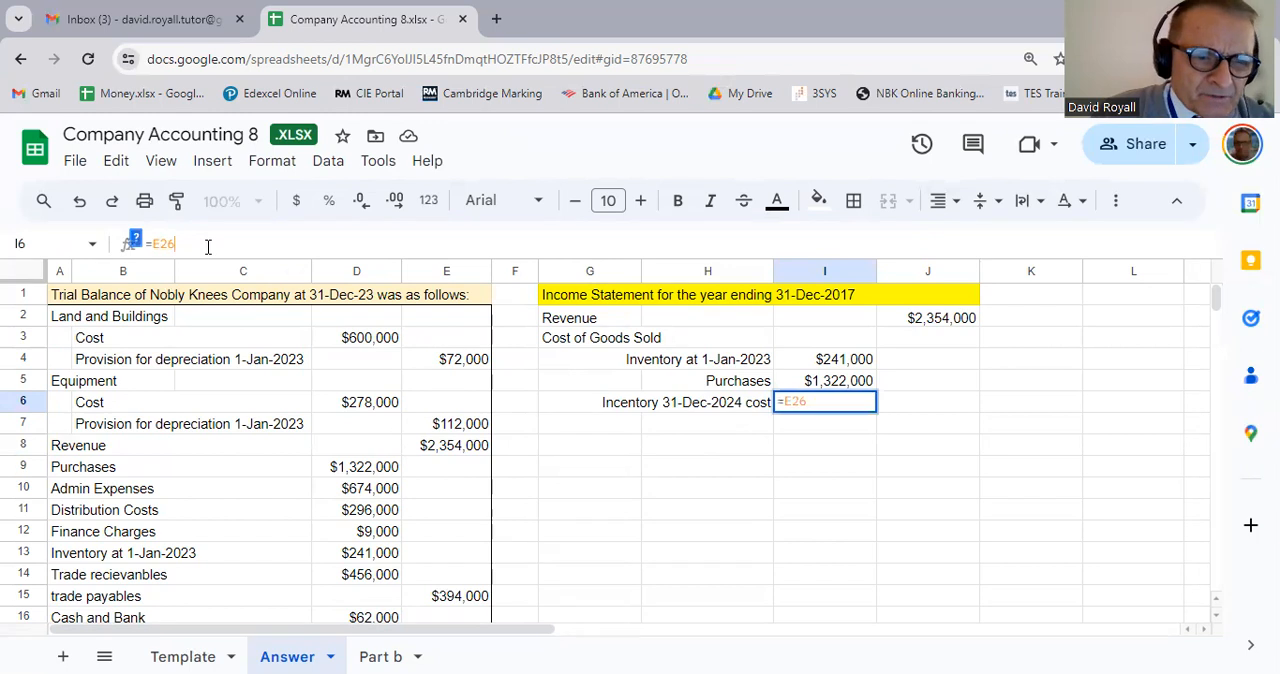
text(-)
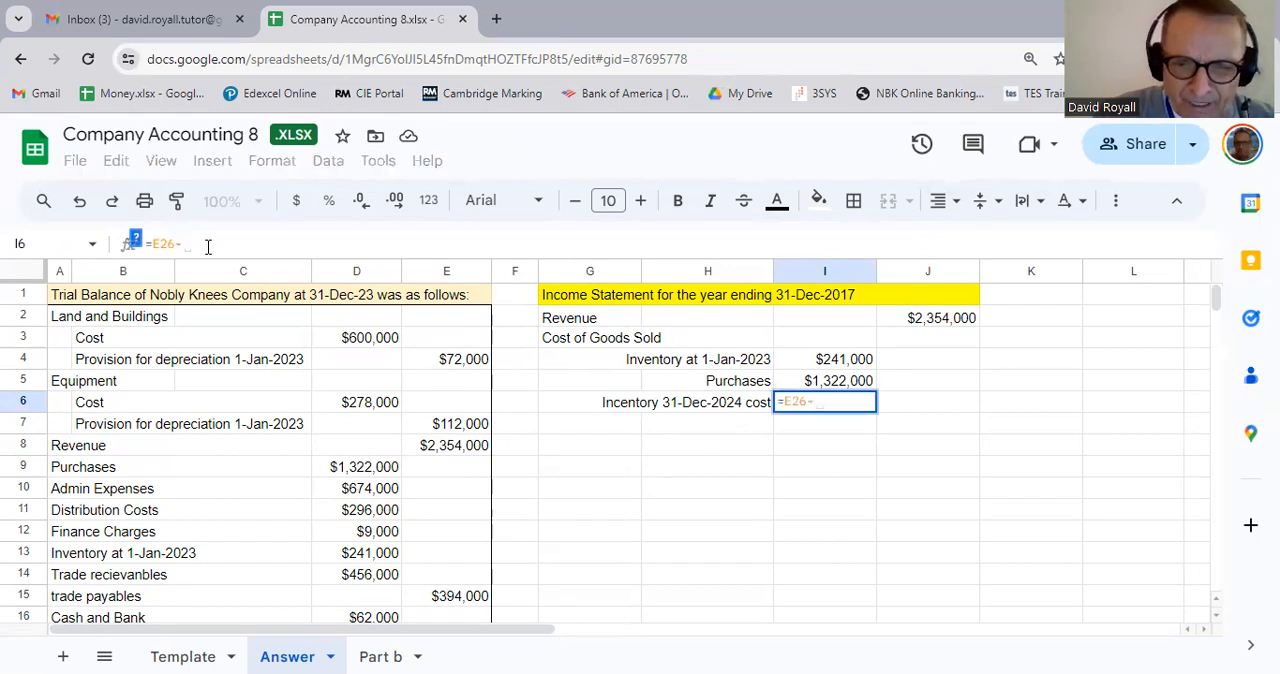
scroll(257, 341, down, 3)
scroll(257, 341, down, 5)
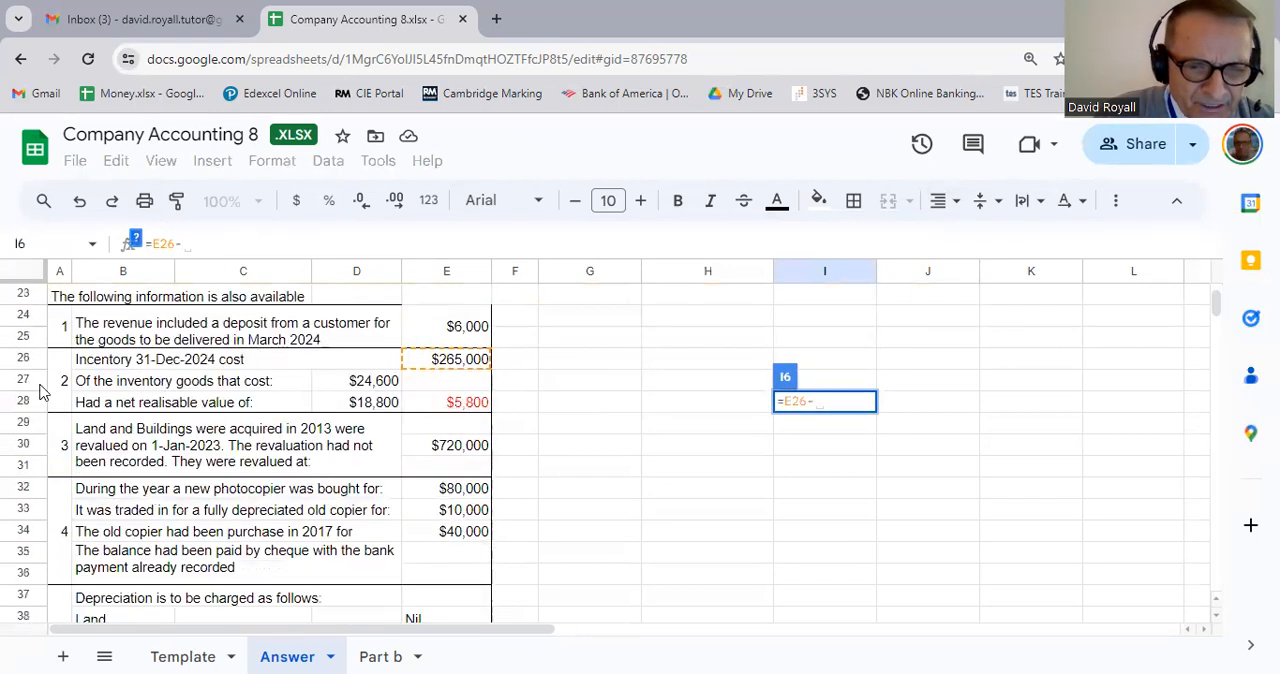
click(454, 406)
key(Return)
scroll(451, 411, up, 2)
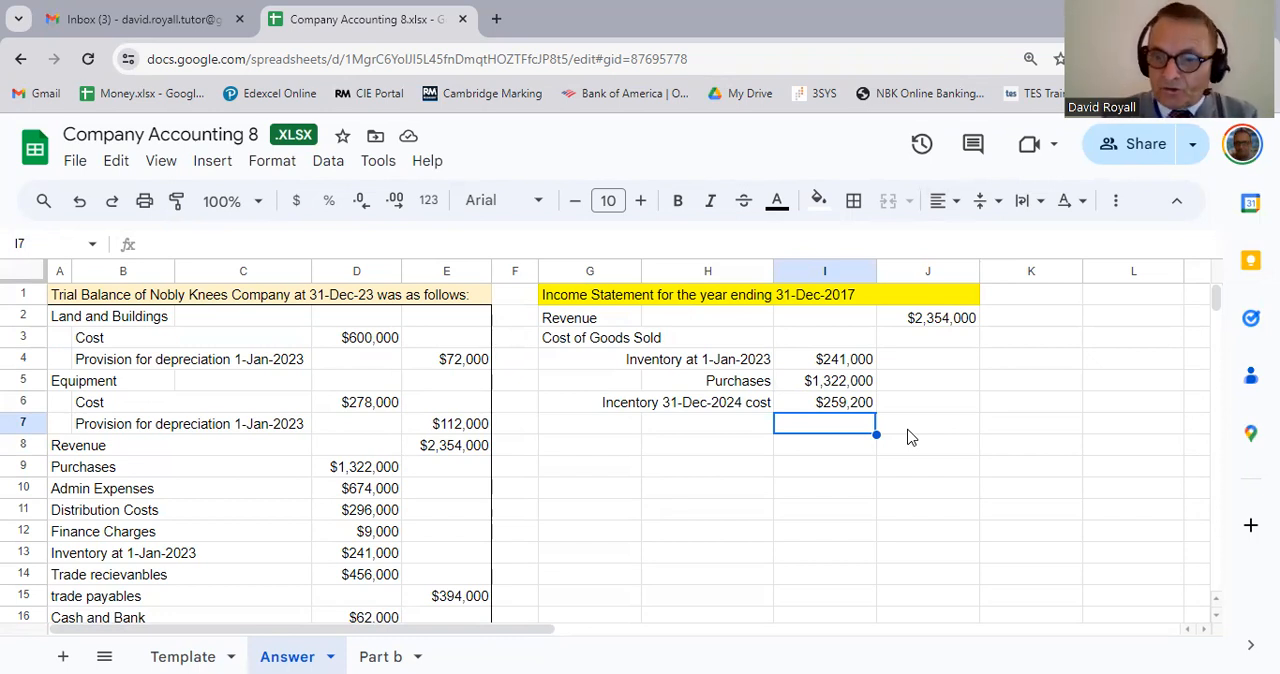
Step: Calculate cost of goods sold in J6 from opening inventory, purchases and closing inventory with the formula =I4+I5-I6
scroll(509, 514, down, 5)
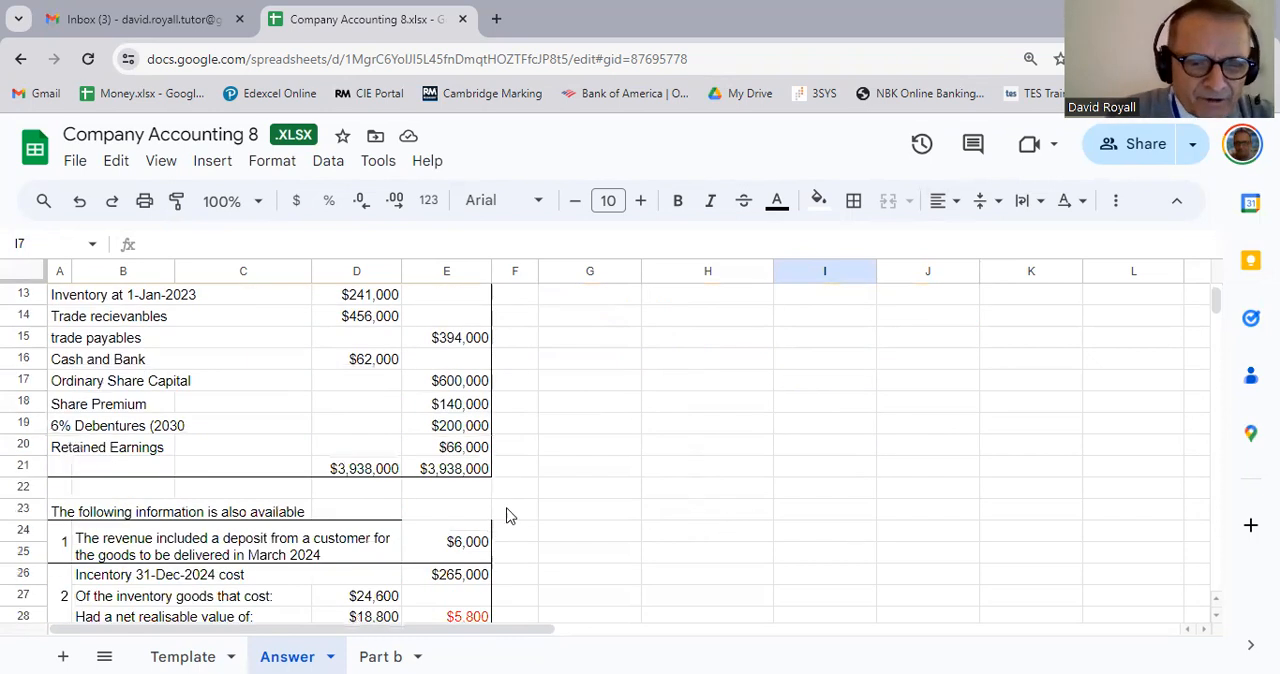
scroll(571, 536, up, 5)
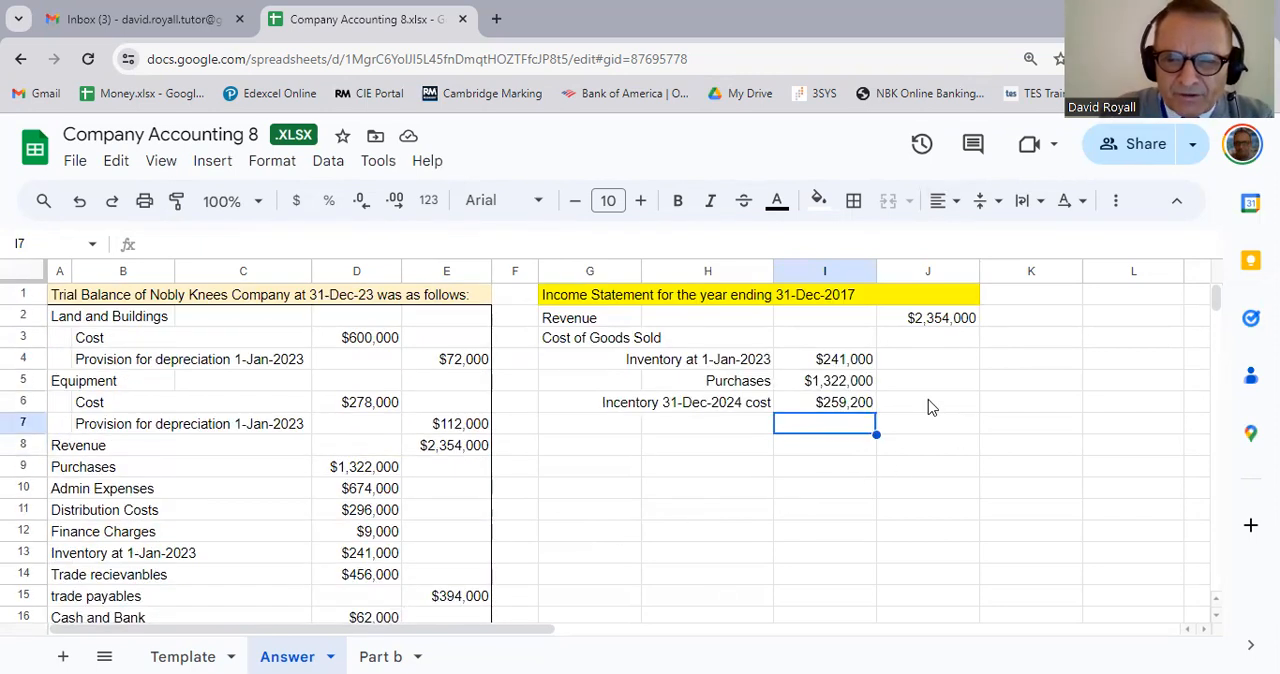
click(929, 405)
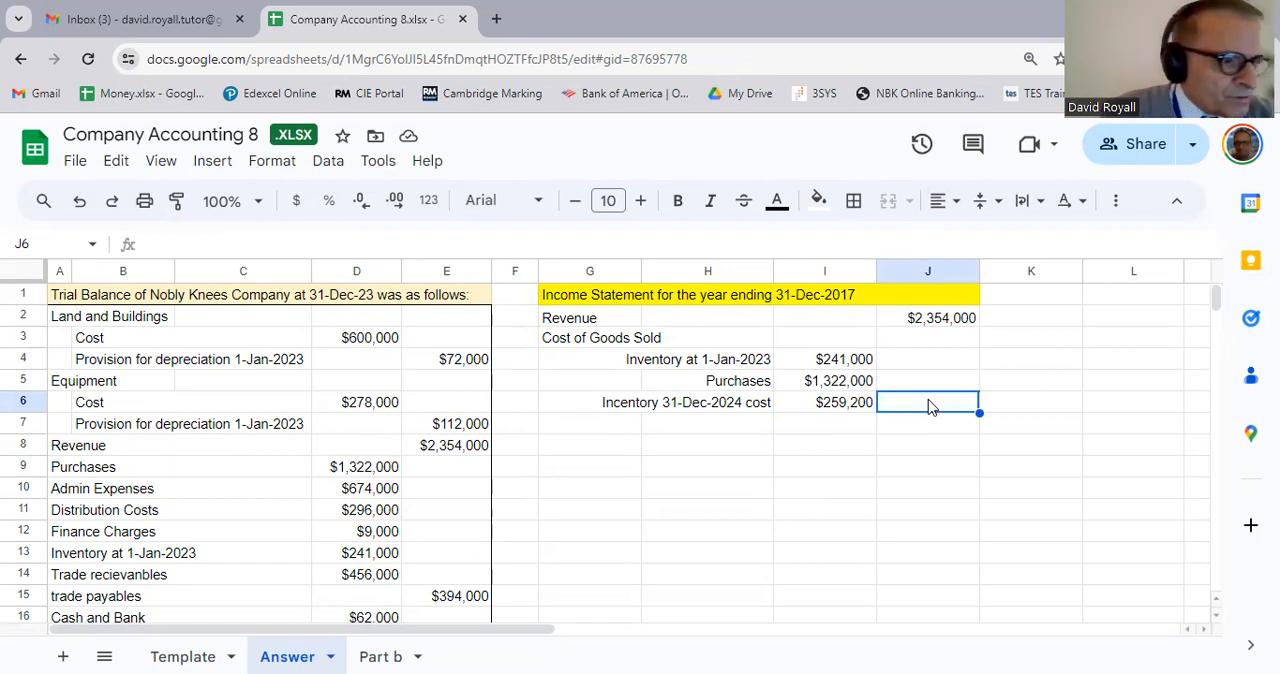
text(=)
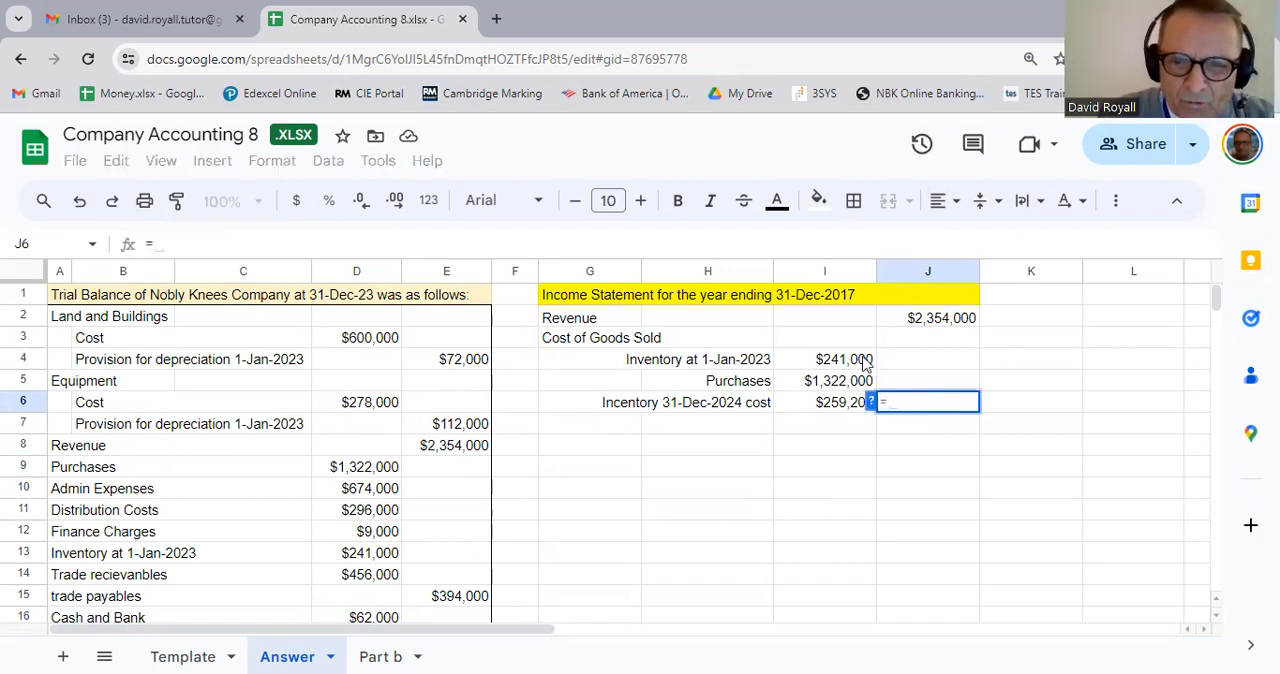
click(866, 363)
text(+)
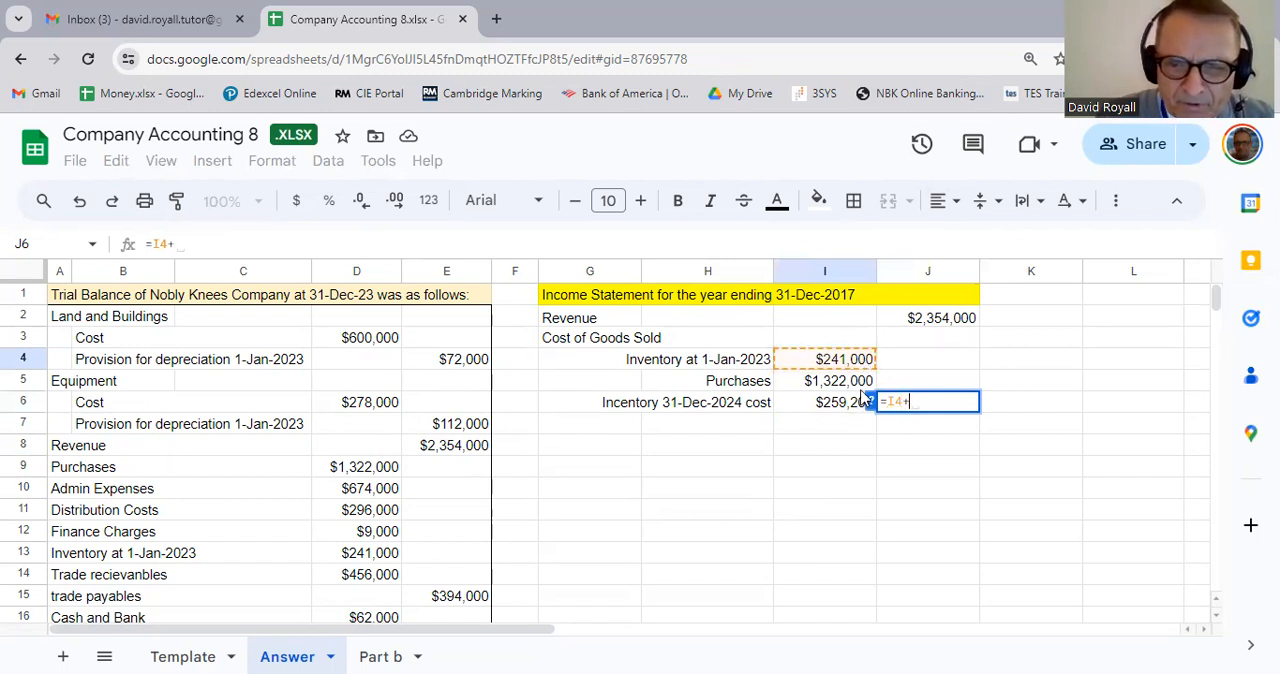
click(858, 388)
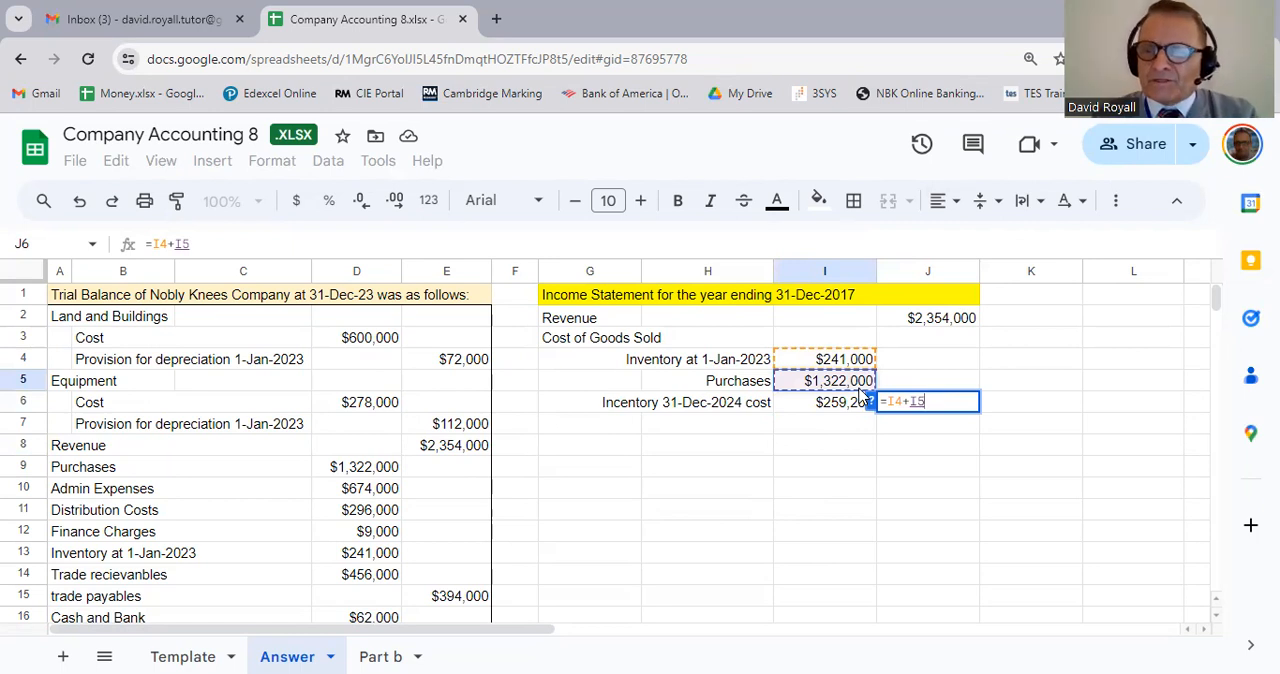
text(-)
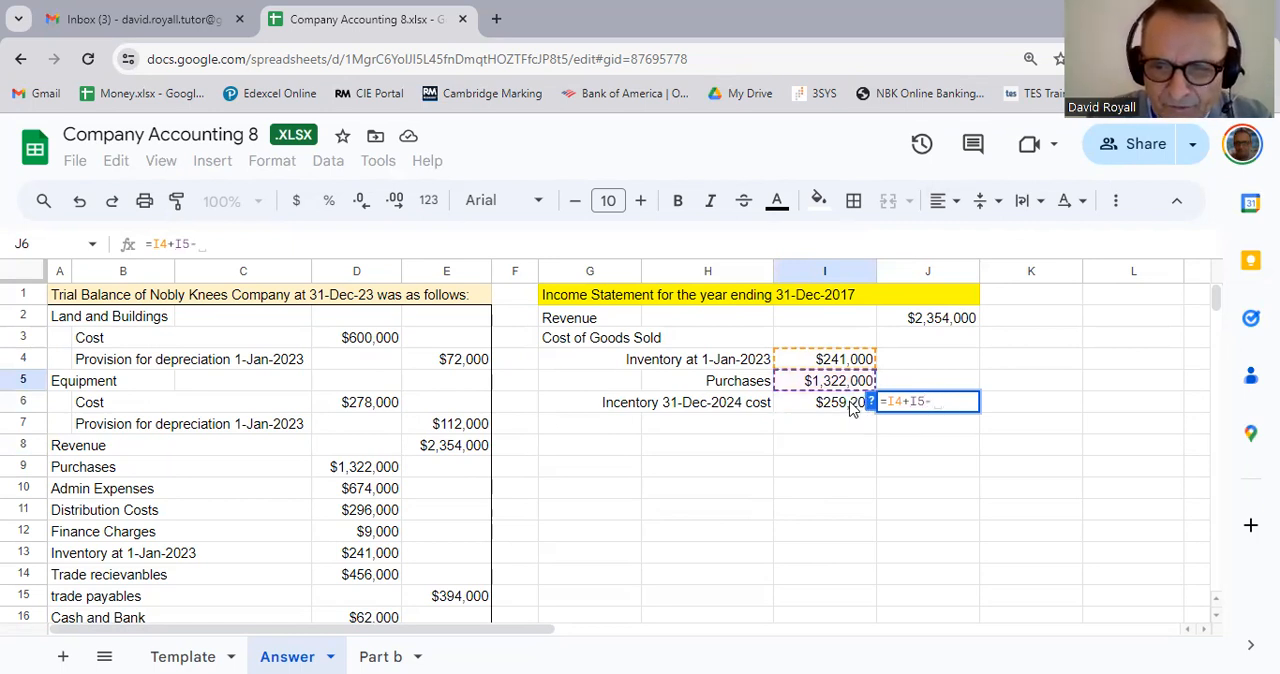
click(851, 409)
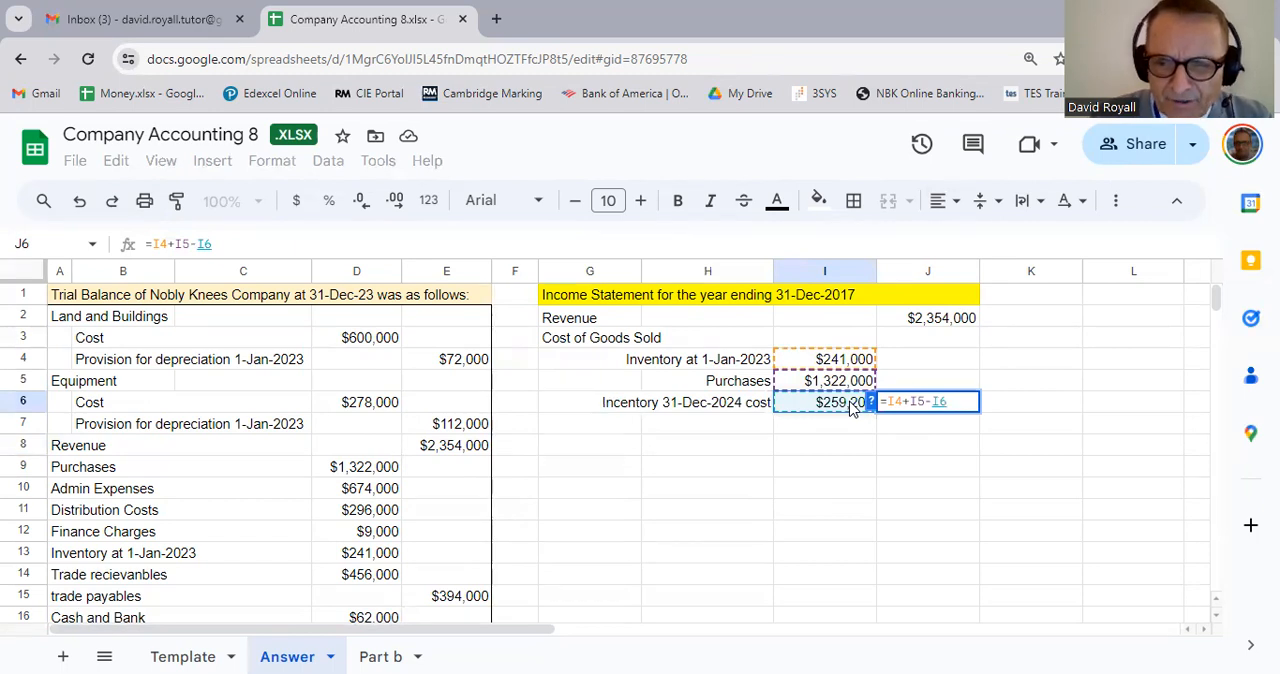
key(Return)
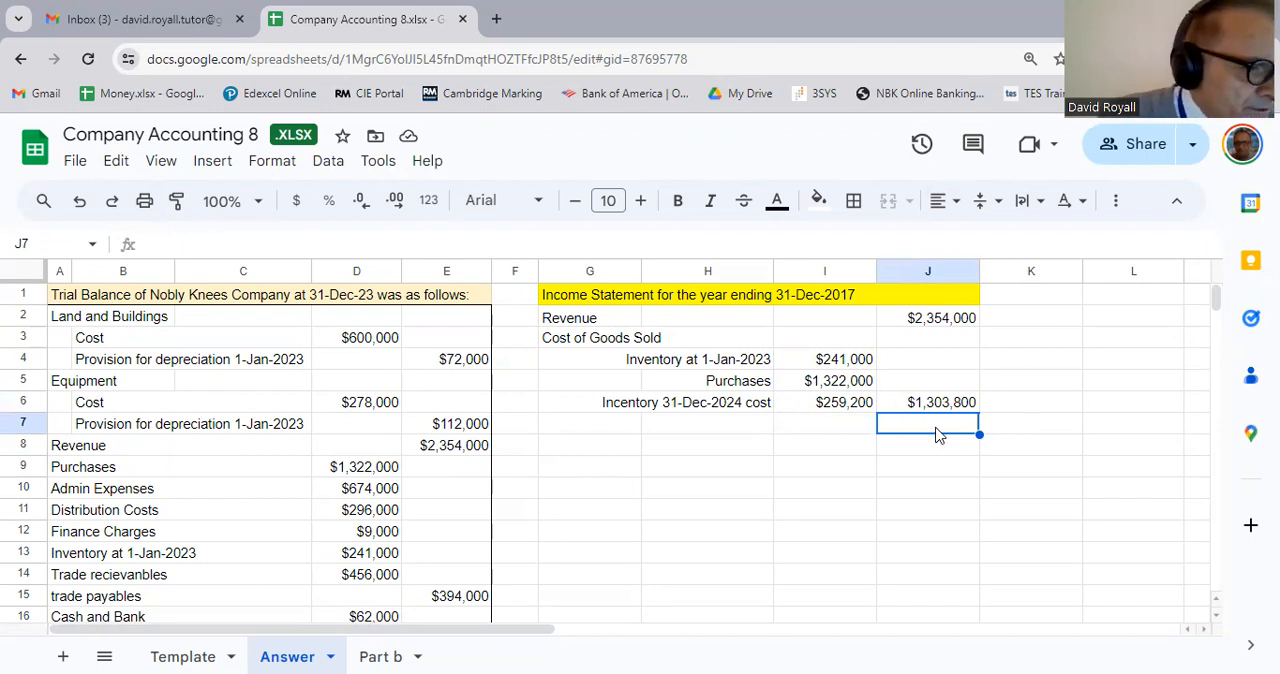
Step: Enter the label GROSS PROFIT in G7 and merge it across G7:H7
click(626, 430)
text(GROSS)
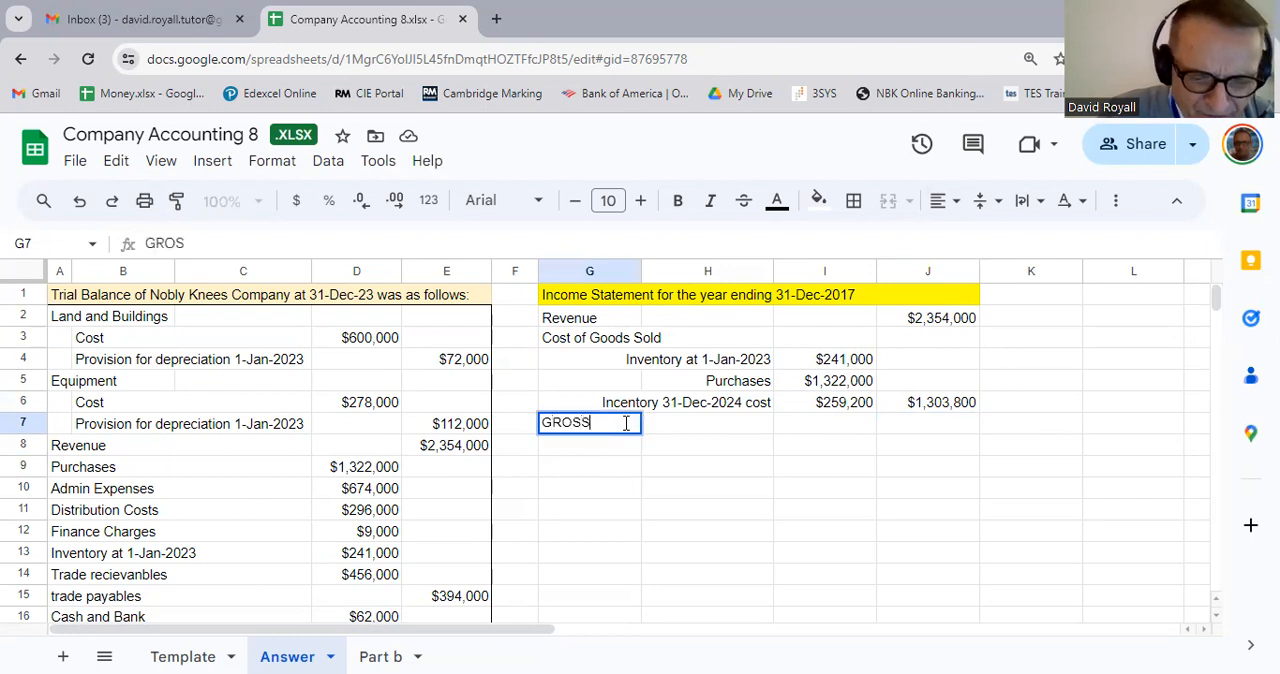
text( PROFIT)
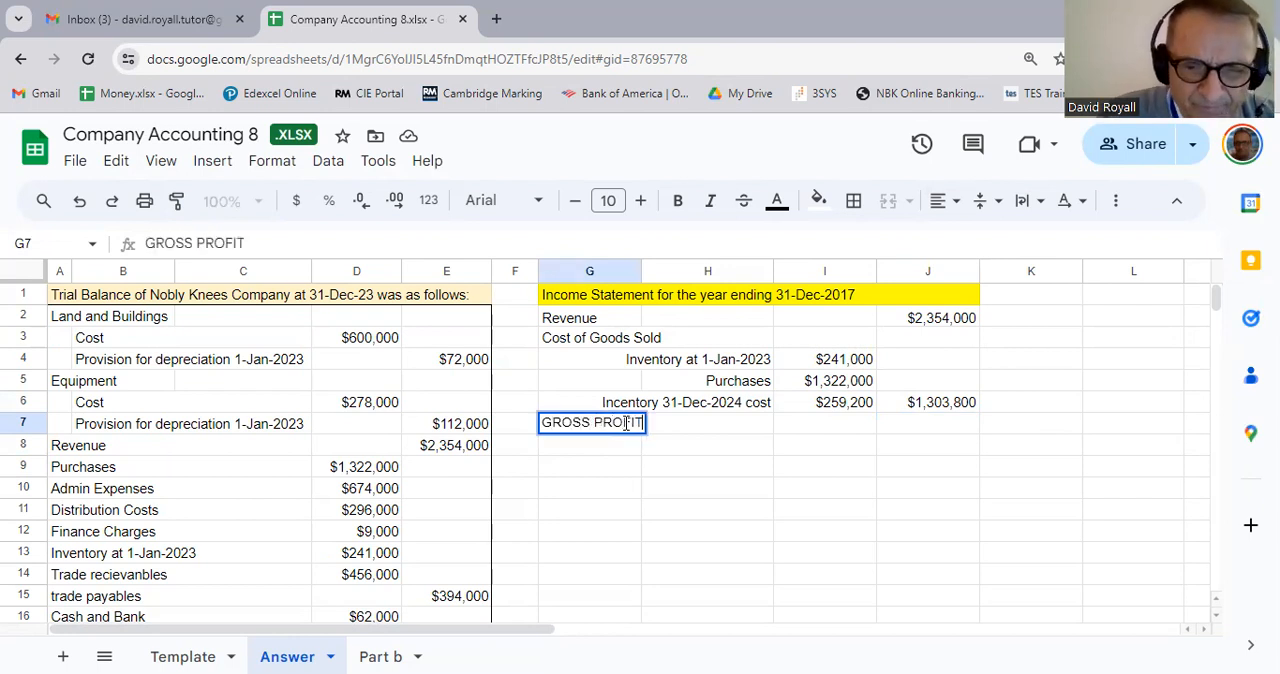
key(Tab)
key(Right)
key(Right)
key(Right)
key(Left)
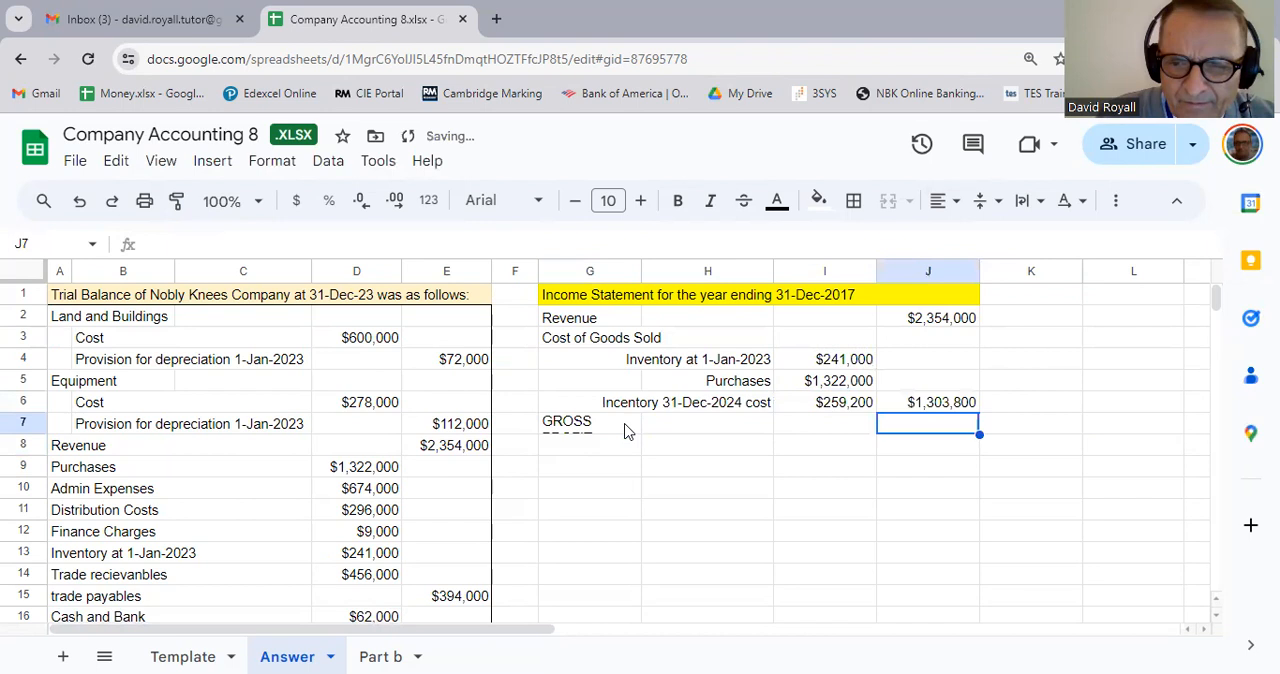
click(600, 428)
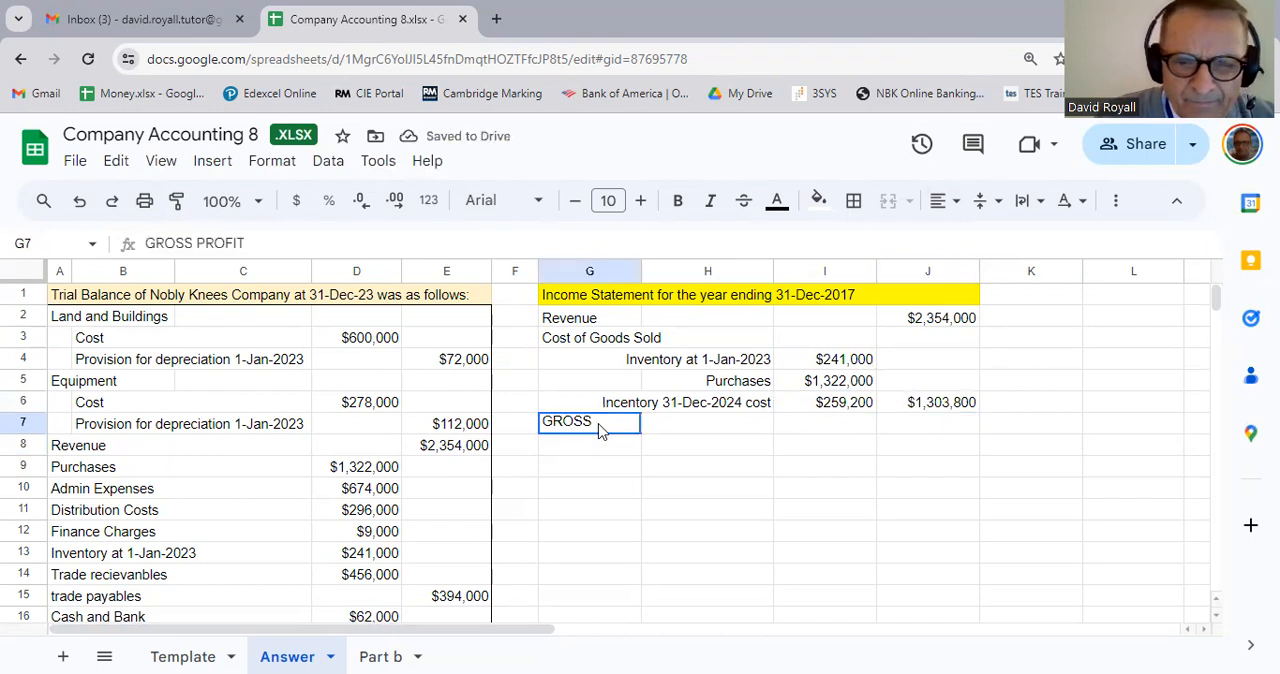
shift+click(660, 430)
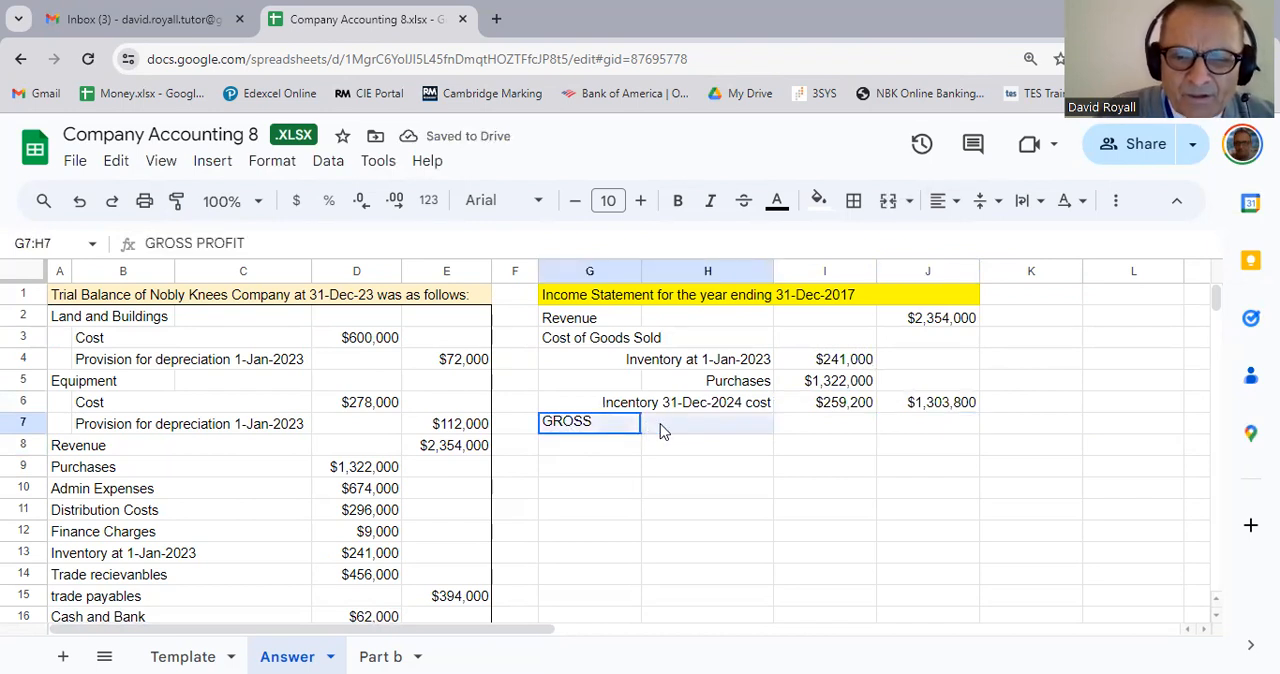
click(896, 218)
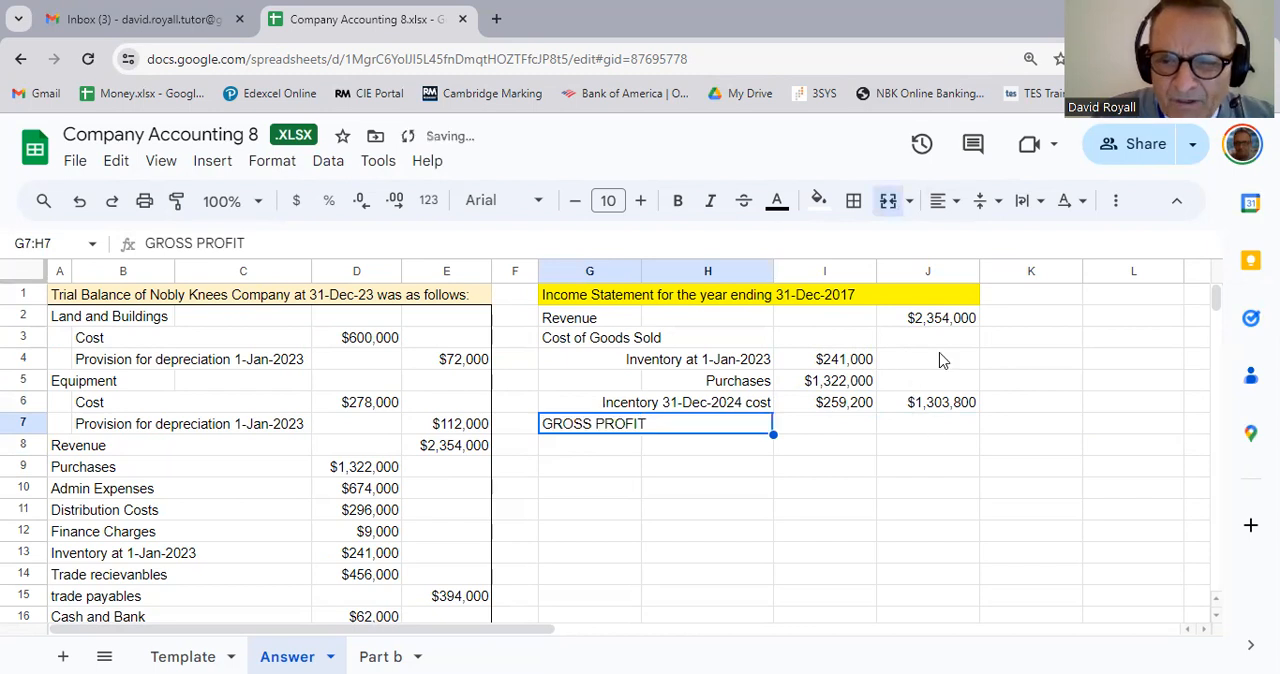
Step: Calculate gross profit in J7 as revenue minus cost of goods sold with the formula =J2-J6
click(926, 428)
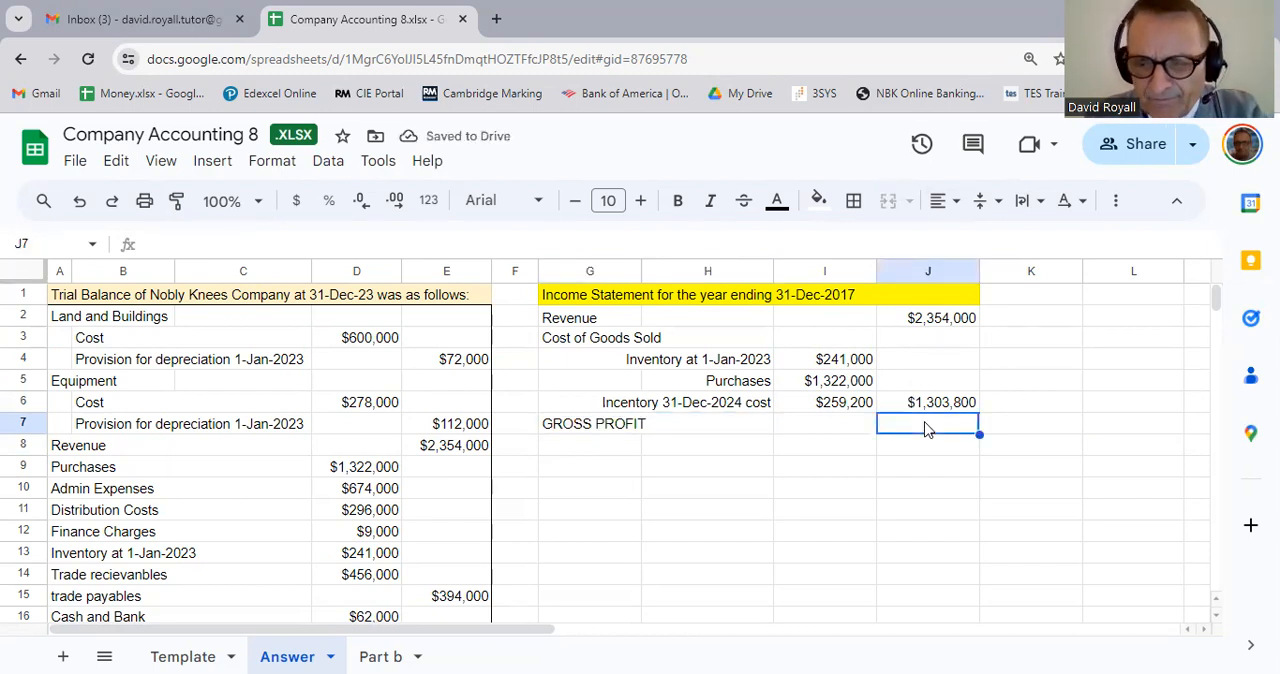
text(=)
click(939, 328)
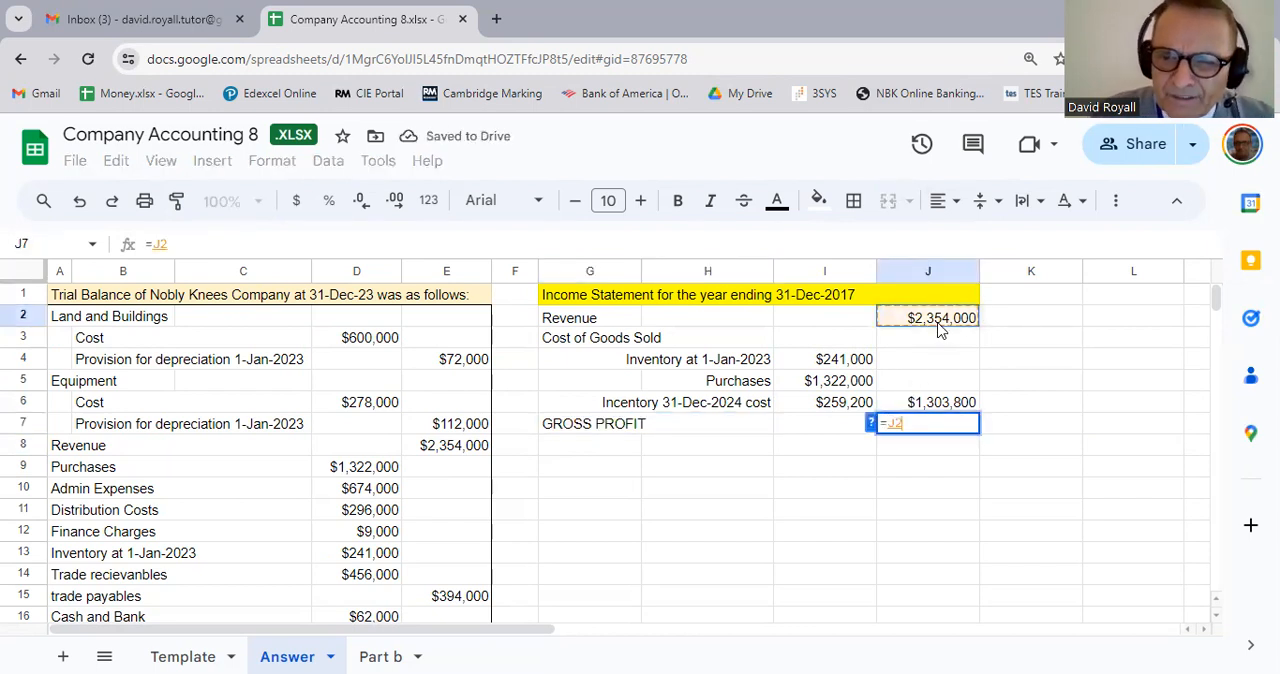
text(-)
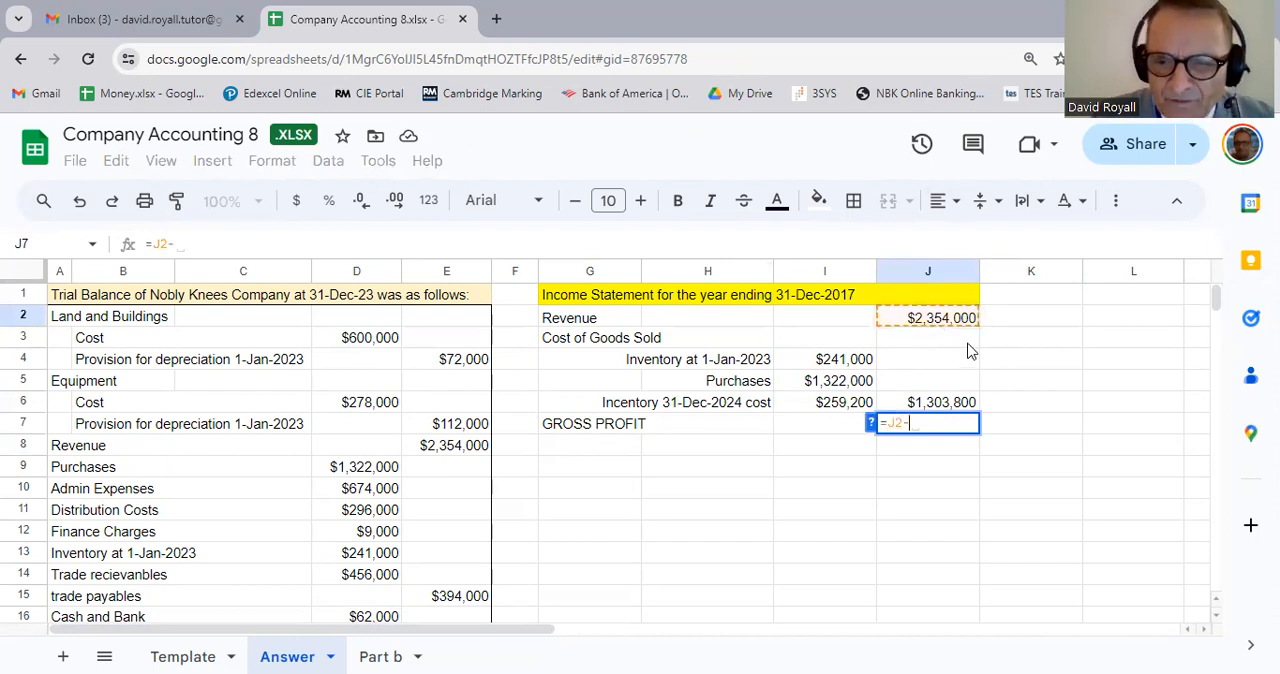
click(949, 406)
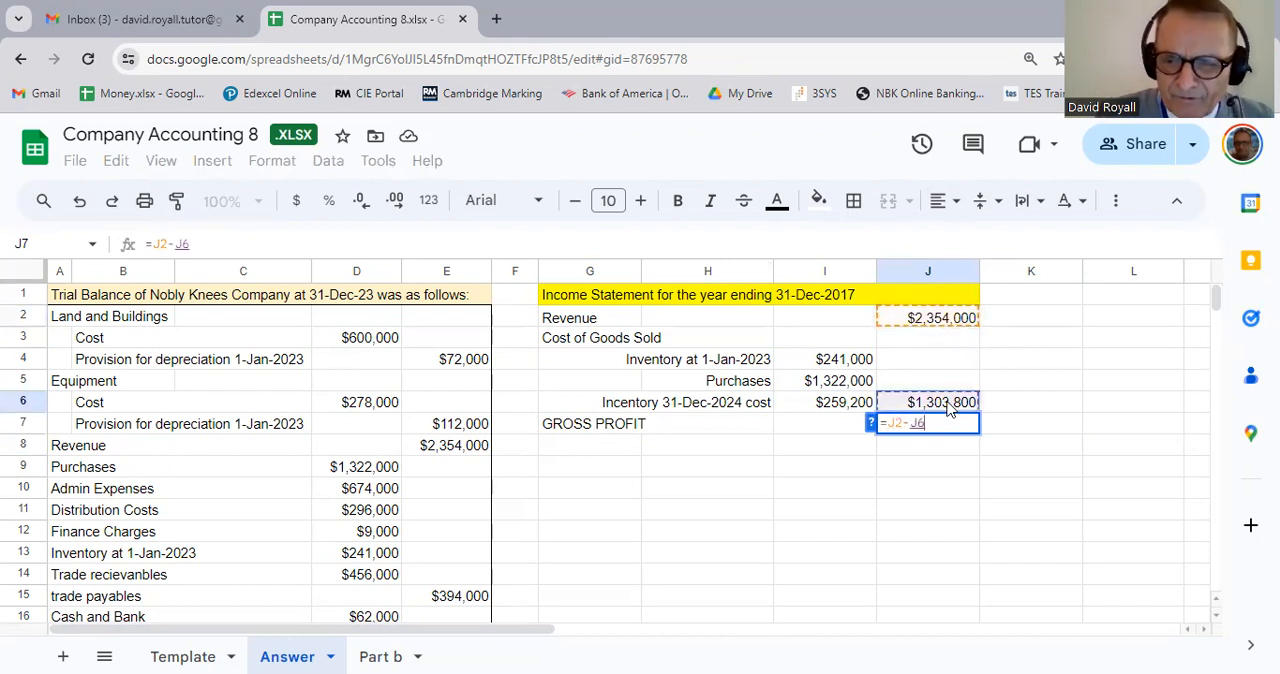
key(Return)
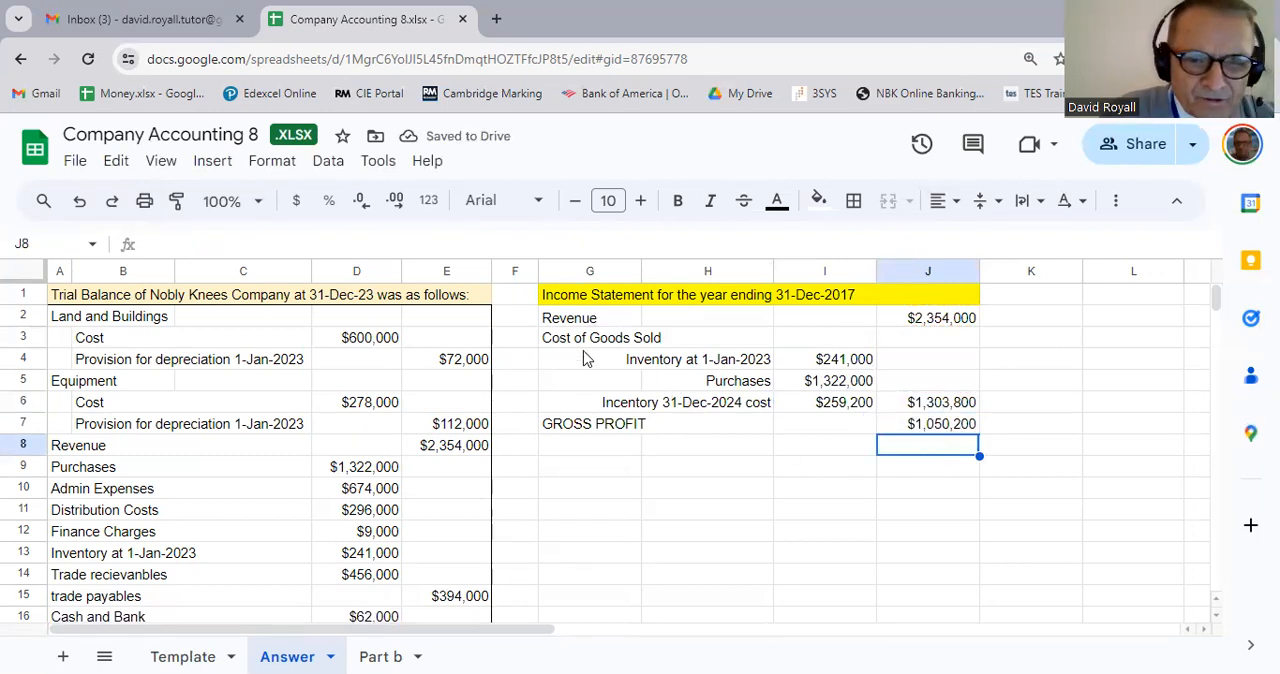
Step: Add an outer border around the trading section of the income statement, G2:J7
click(585, 320)
drag(585, 318, 934, 431)
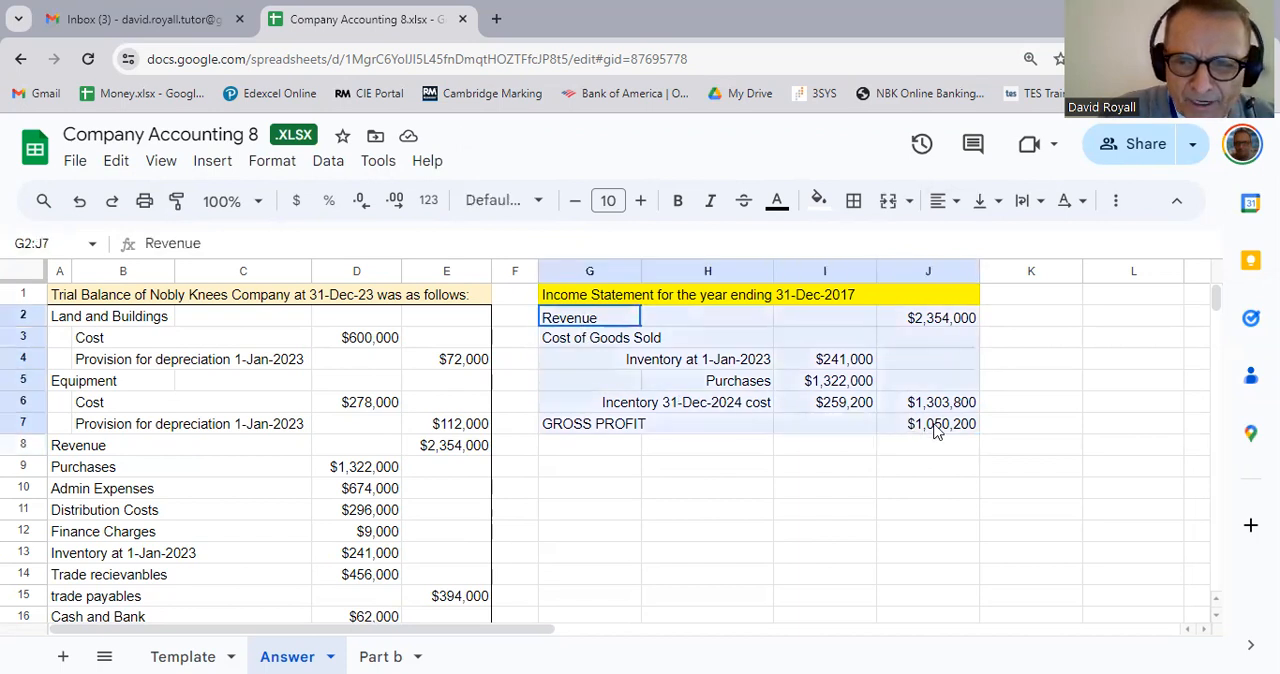
click(853, 202)
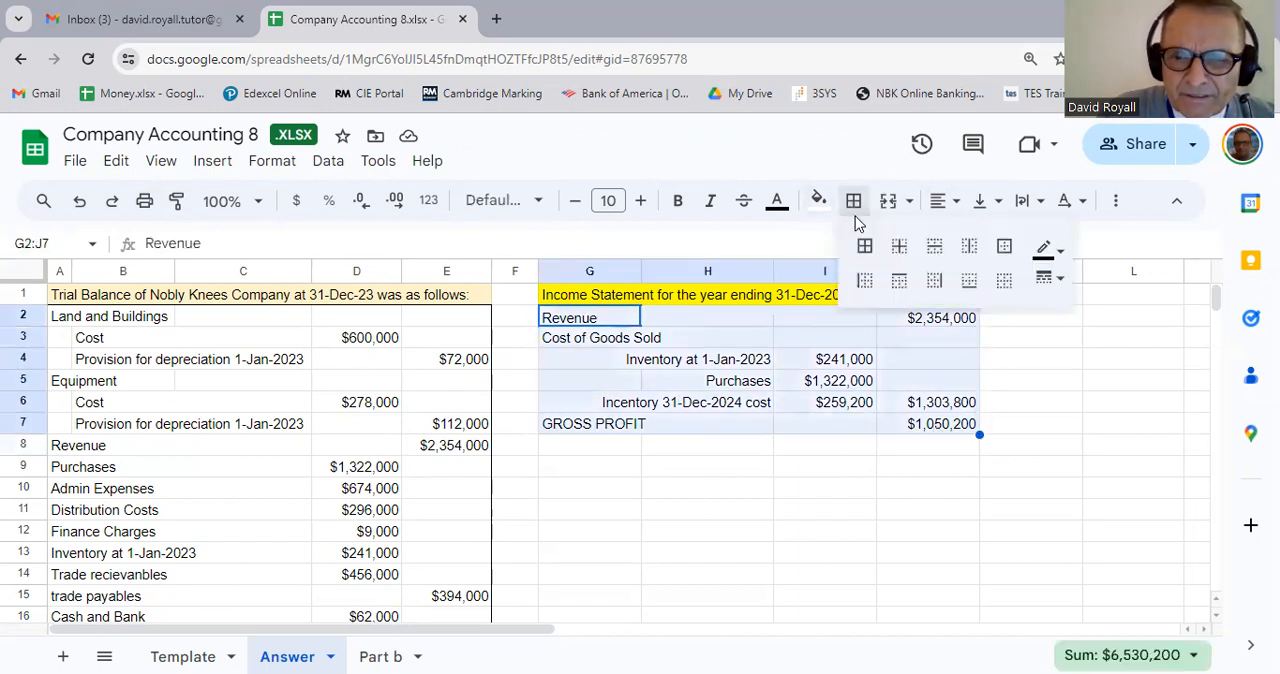
click(1004, 247)
Step: Link G8 to the Distribution Costs label with the formula =A11 and merge it across G8:H8
click(585, 459)
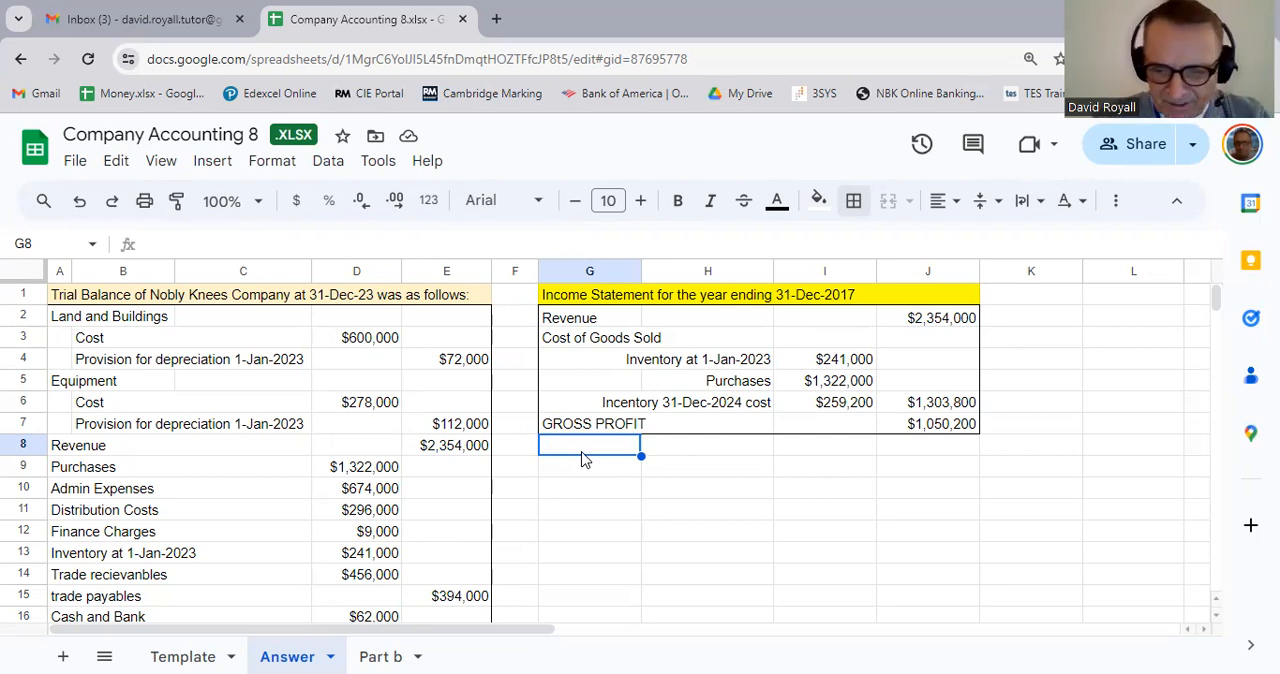
text(=)
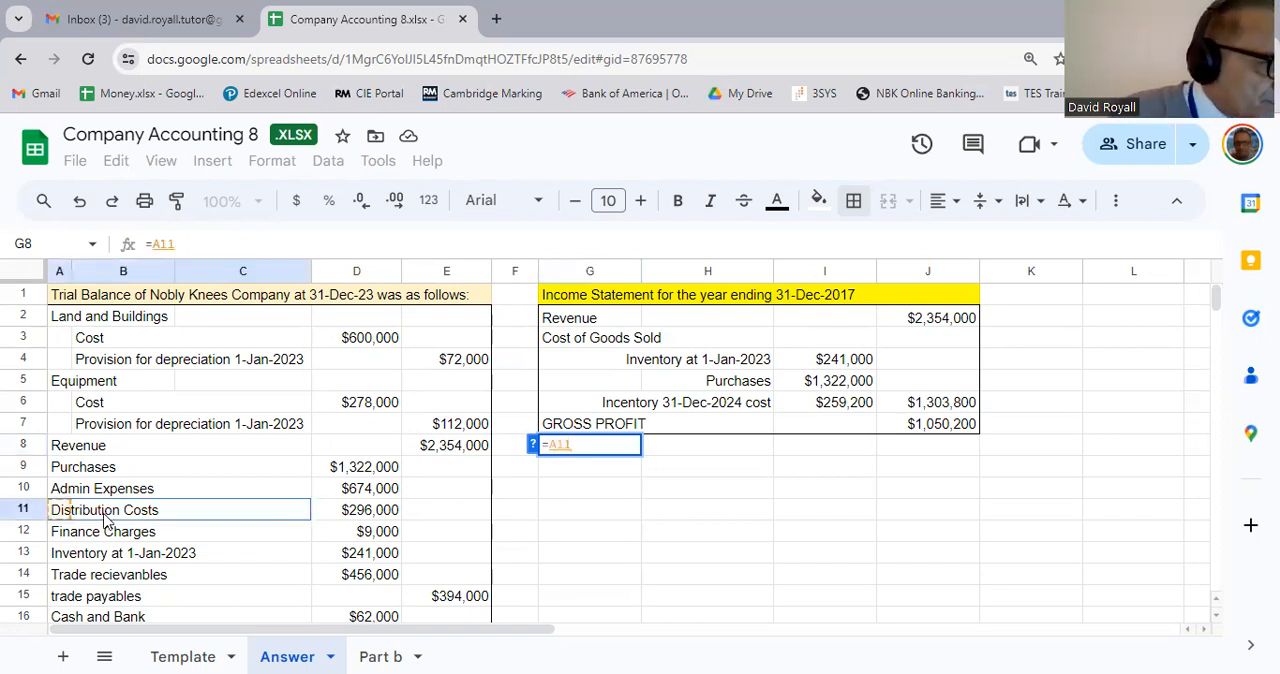
key(Return)
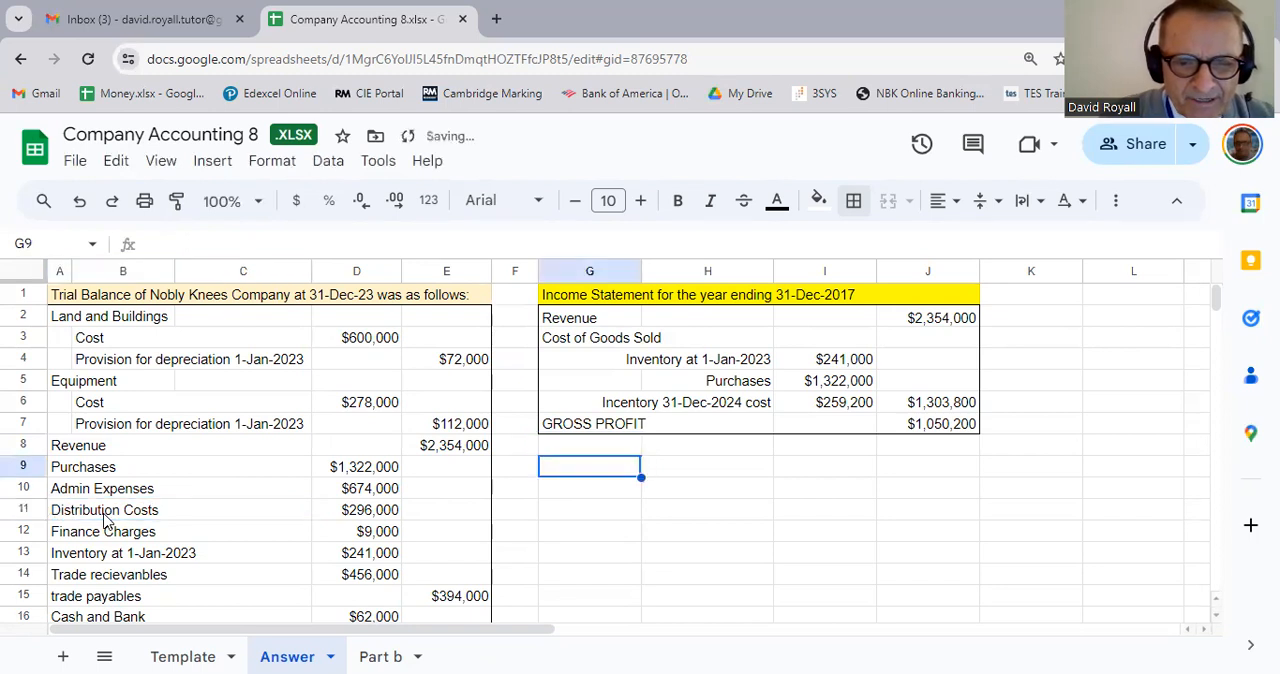
key(Up)
key(Right)
key(Right)
key(Right)
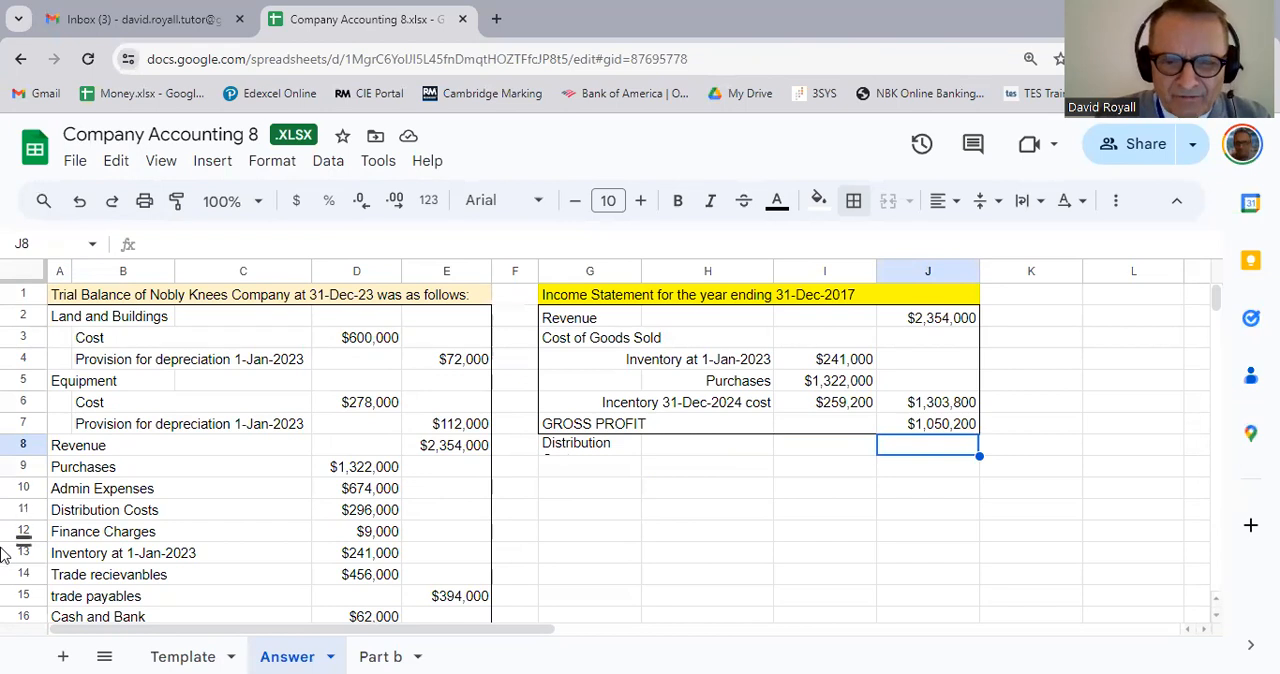
drag(705, 454, 600, 448)
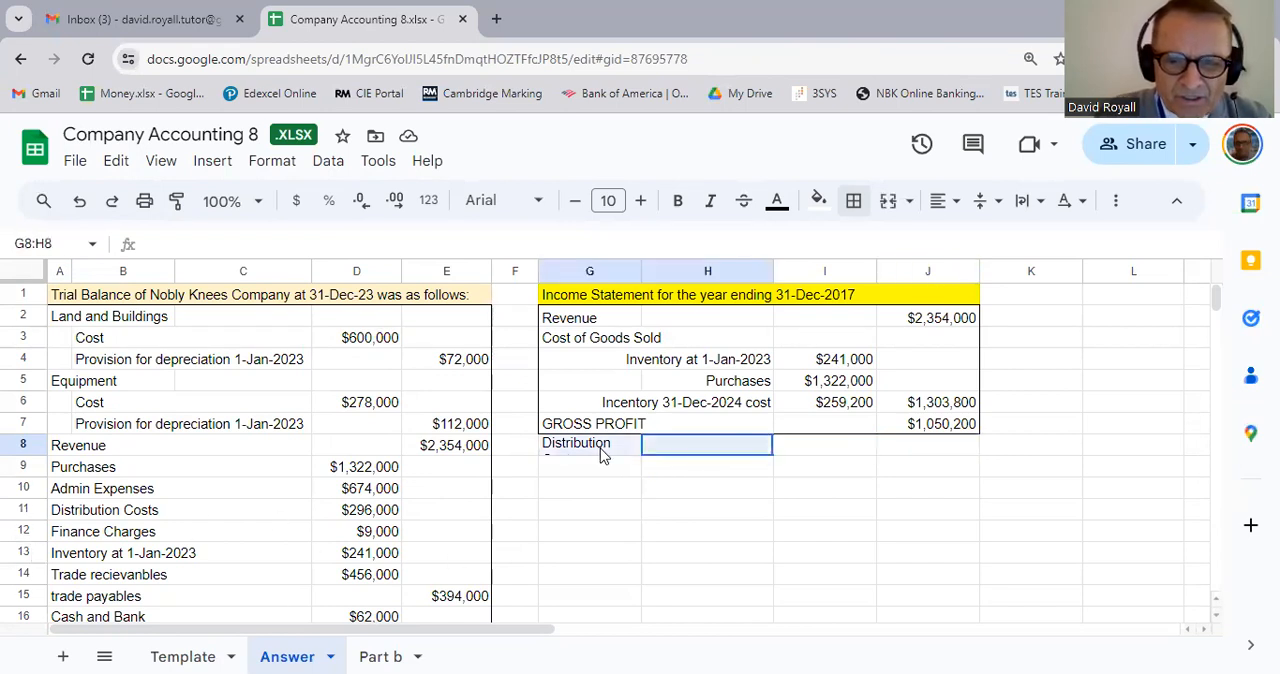
click(888, 200)
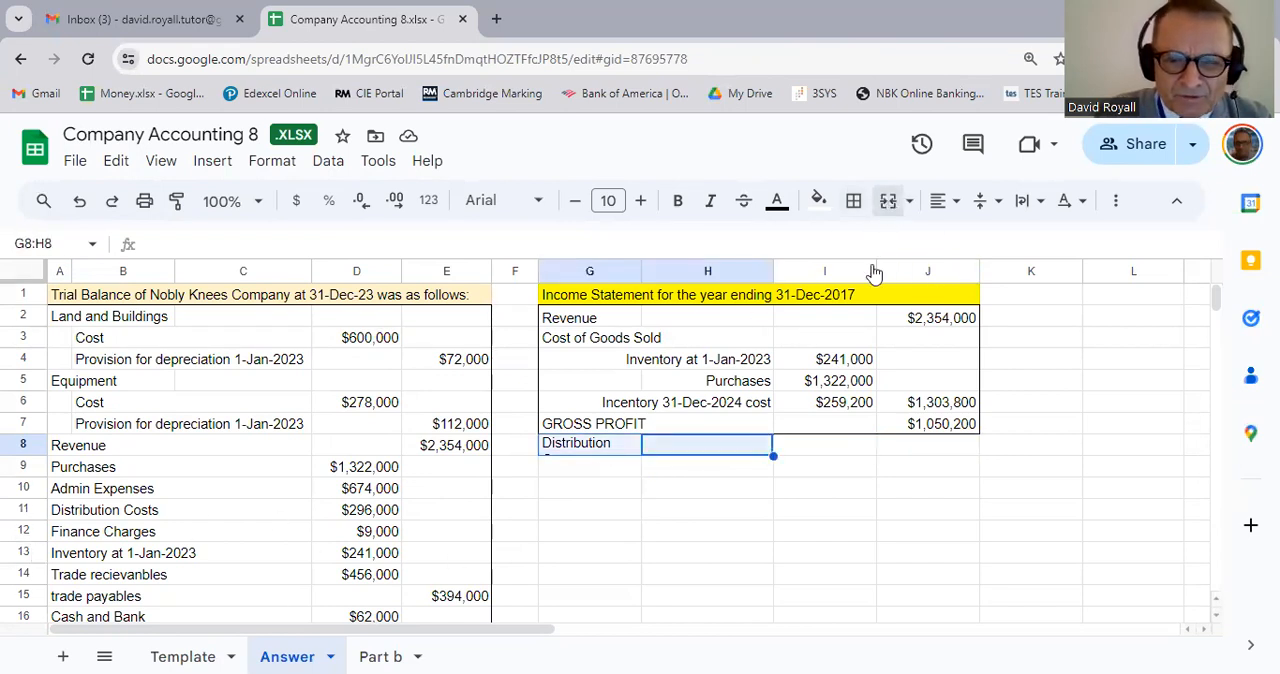
Step: Bring the distribution costs amount from the trial balance into J8 with the formula =D11
click(929, 454)
text(=)
click(393, 512)
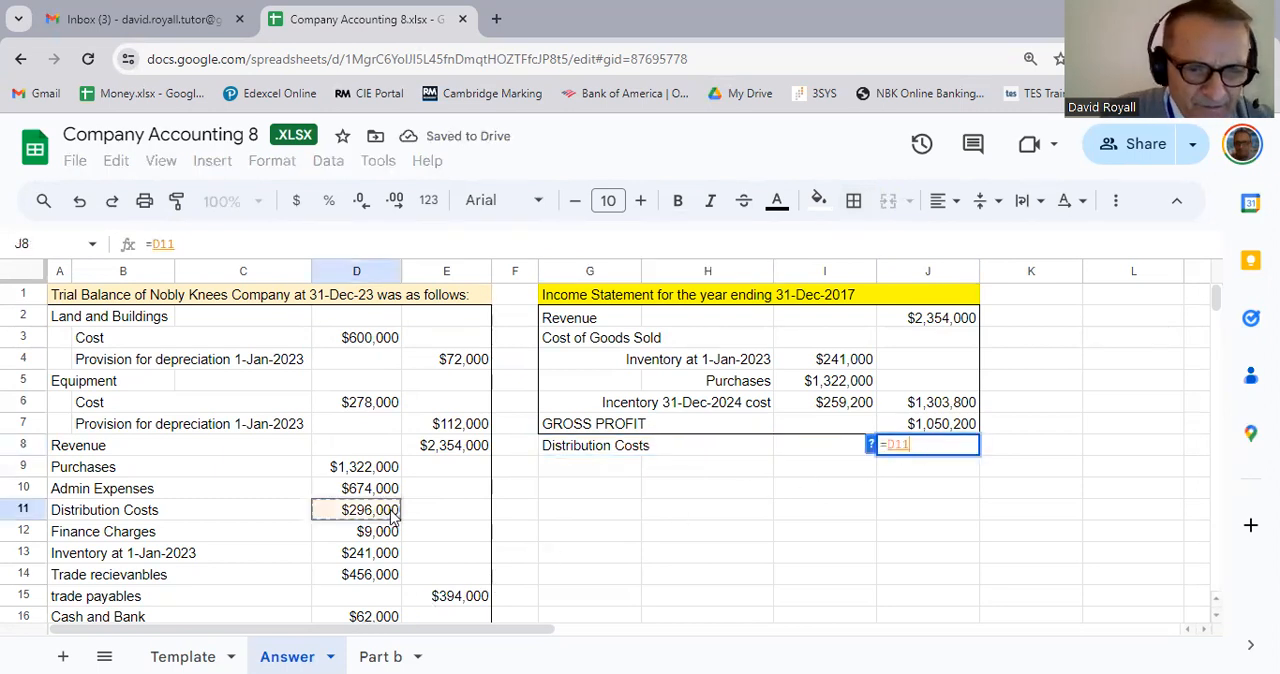
key(Return)
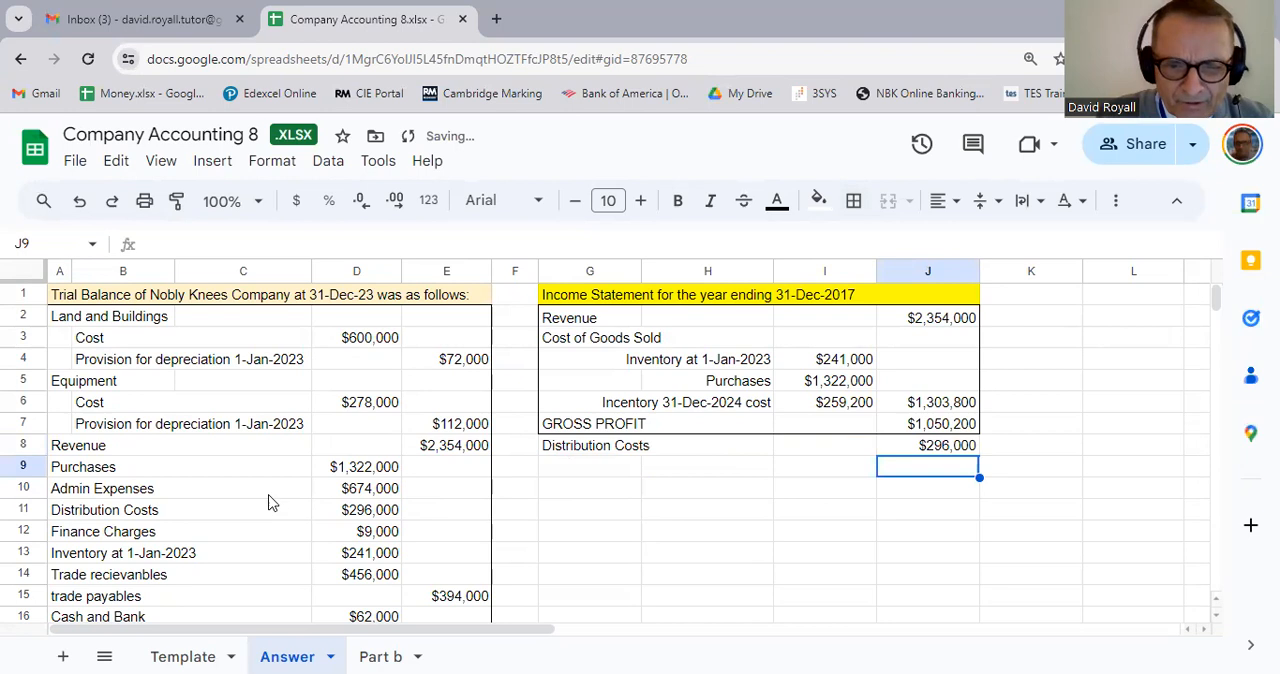
Step: Add an outer border around the distribution costs row, G8:J8
drag(600, 447, 923, 460)
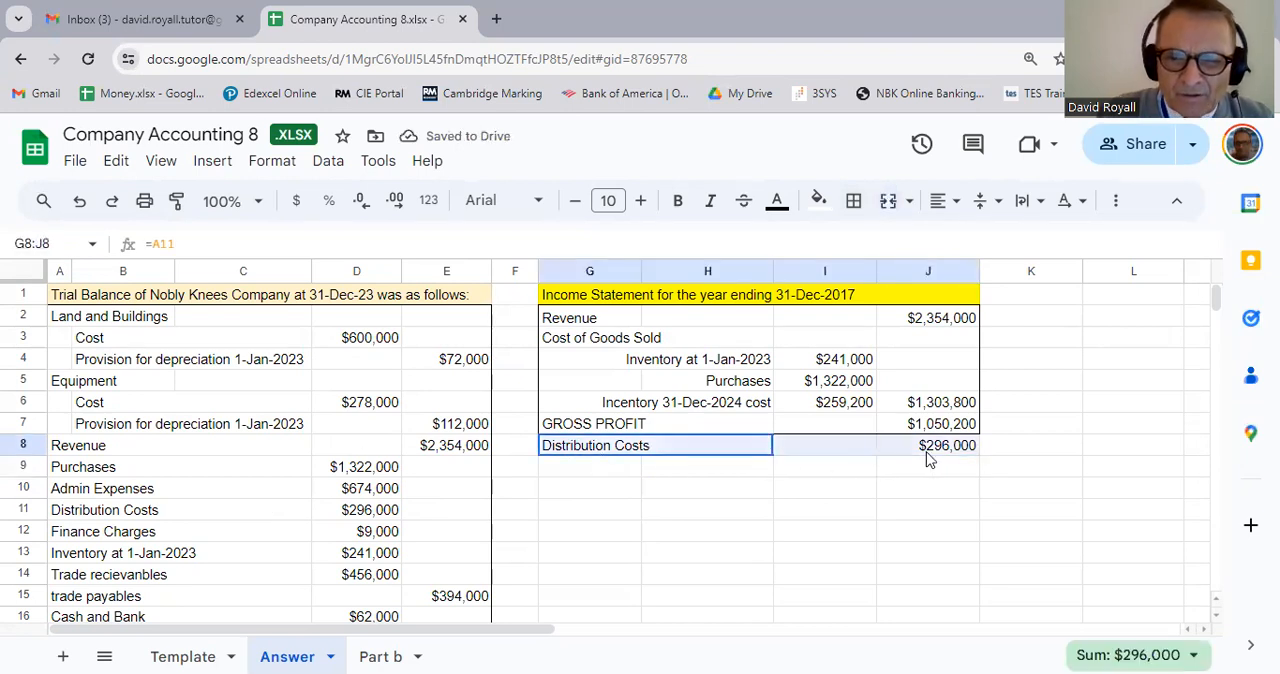
click(853, 200)
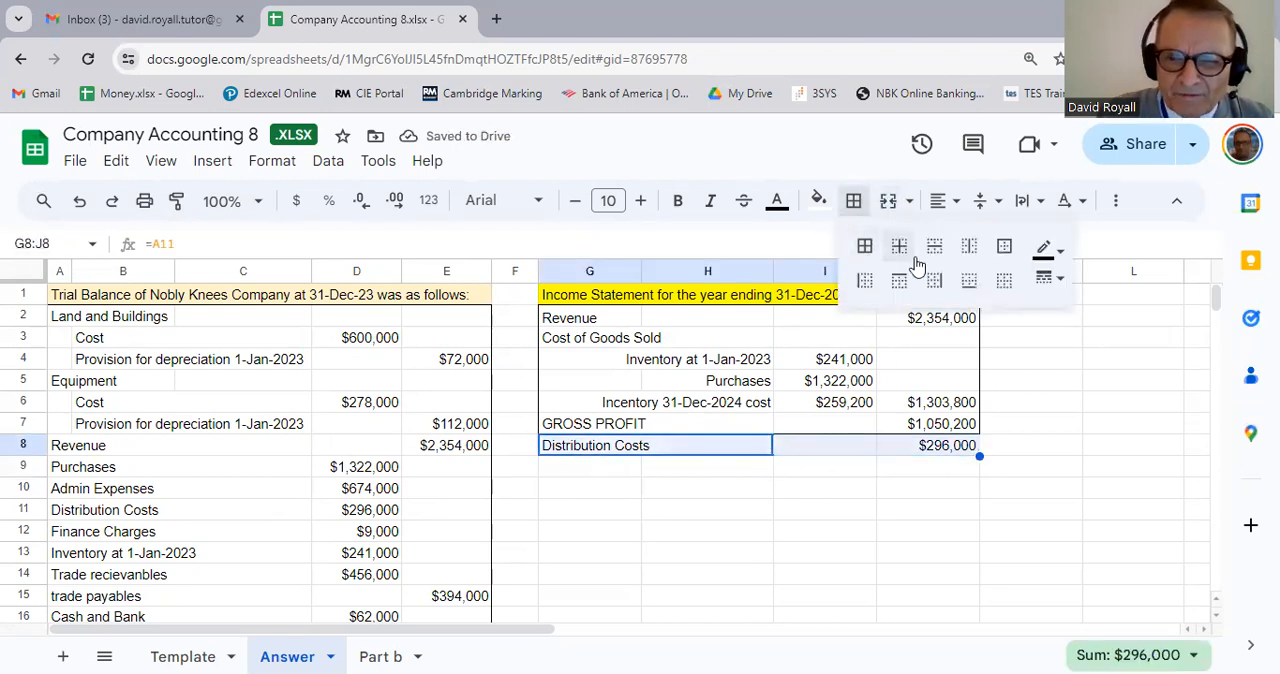
click(1003, 247)
click(925, 538)
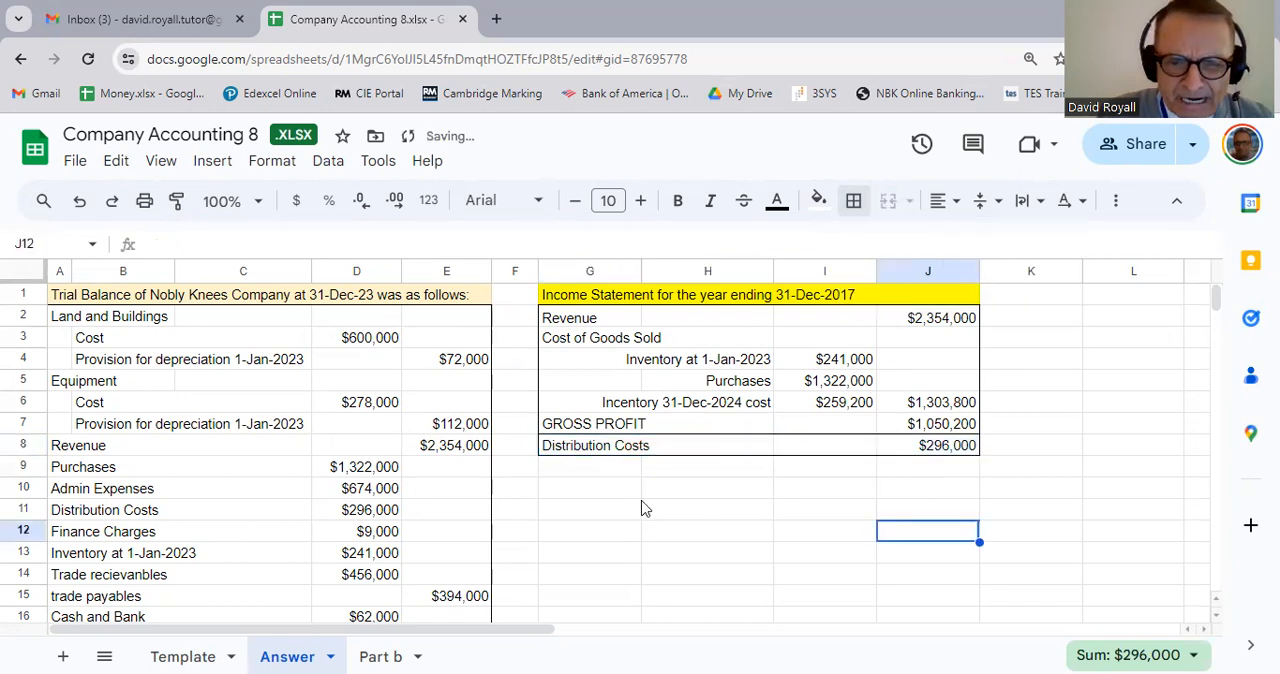
Step: Link G9 to the Finance Charges label in the trial balance with the formula =A12
click(604, 476)
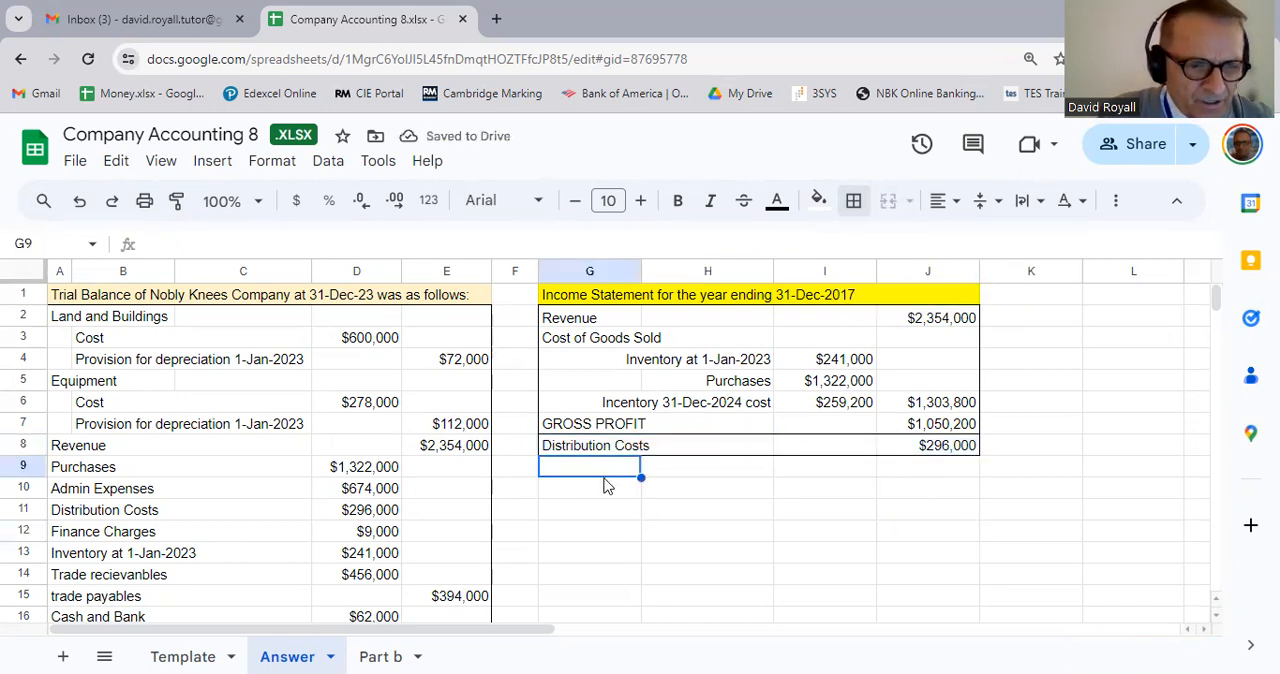
text(=)
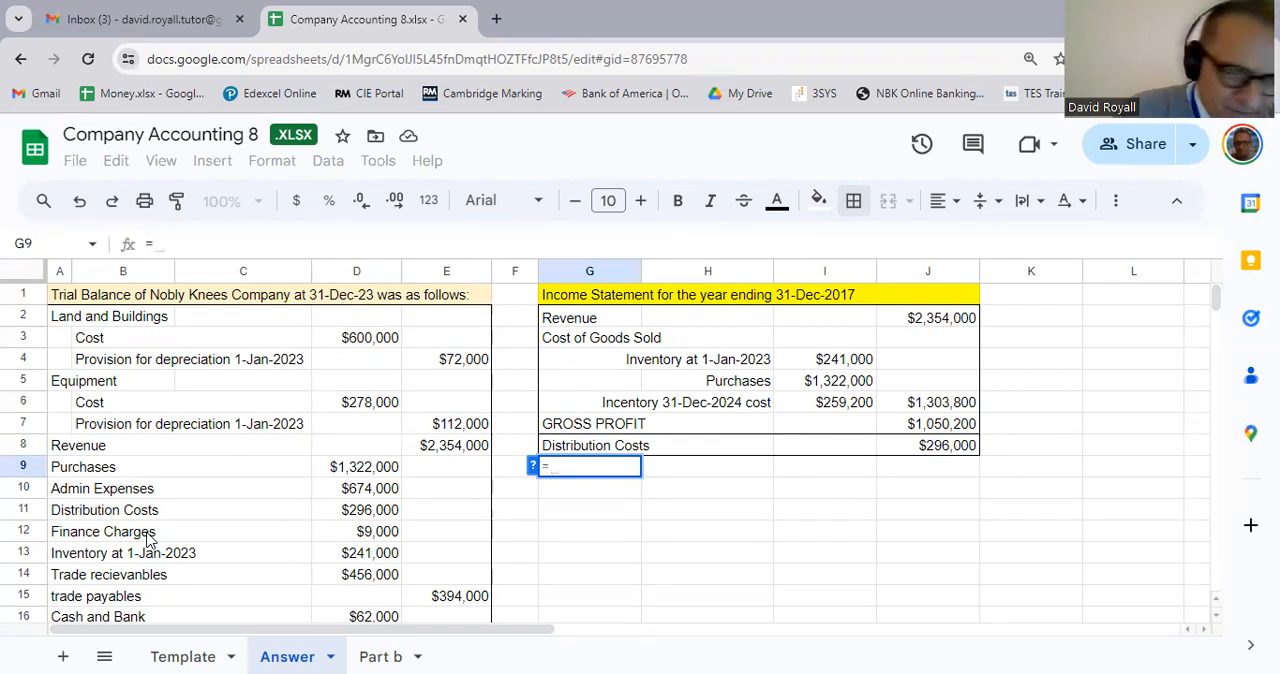
click(147, 540)
key(Return)
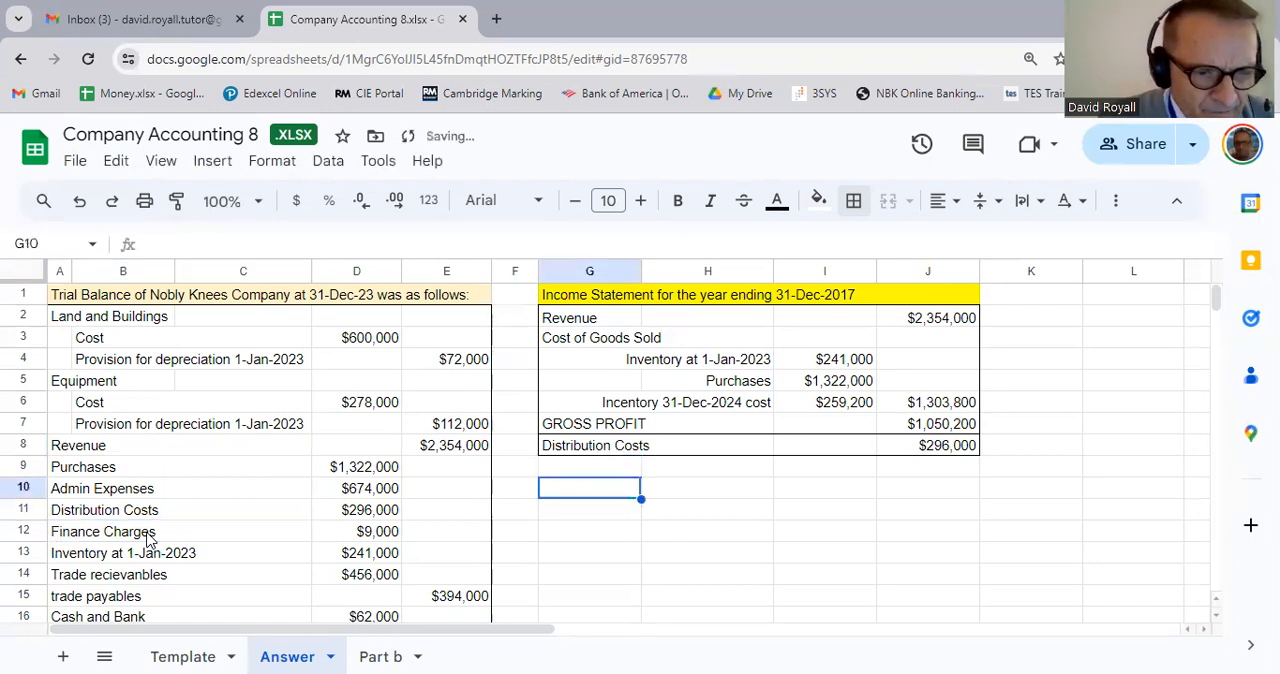
Step: Merge the Finance Charges label across G9:H9
key(Down)
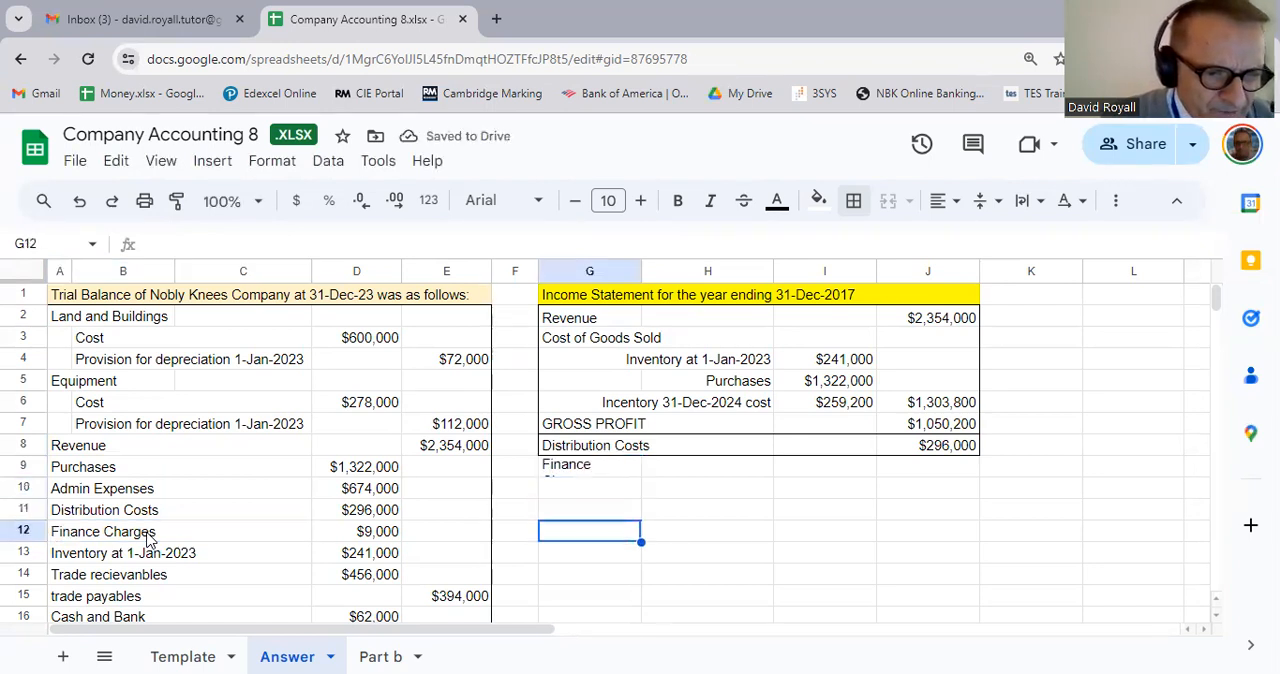
key(Up)
key(Down)
key(Down)
key(Down)
key(Down)
key(Down)
key(Down)
key(Down)
key(Down)
key(Down)
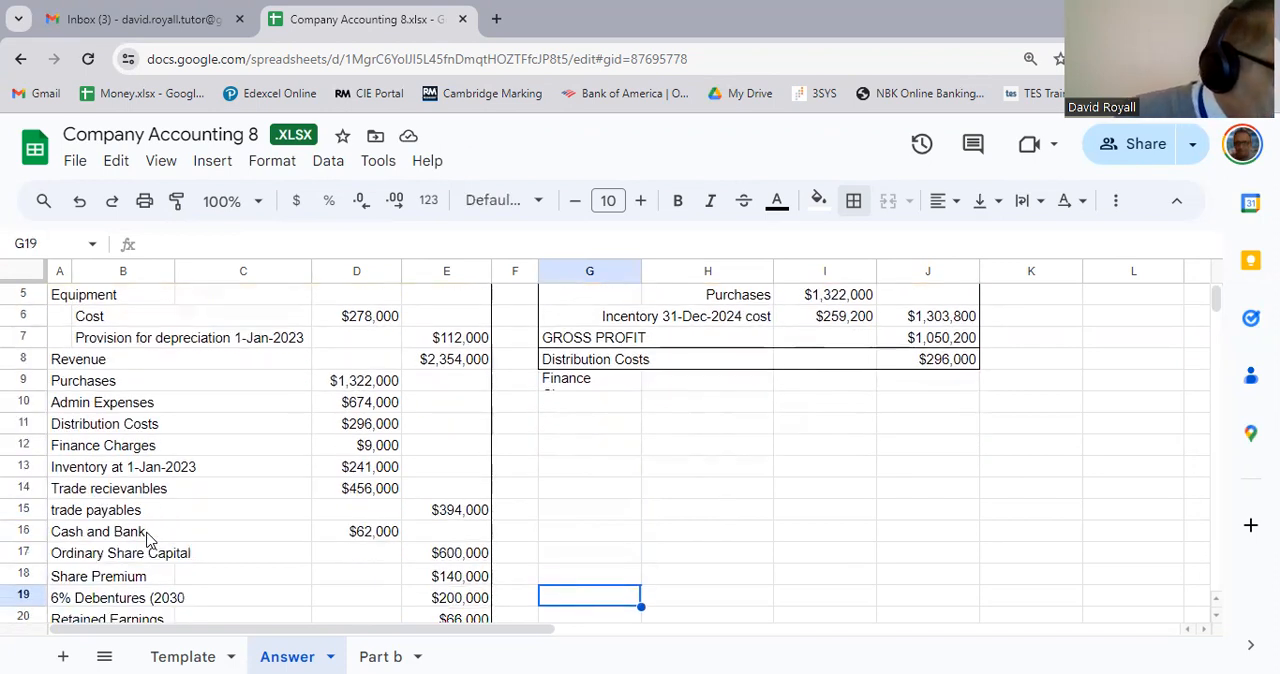
key(Up)
key(Up)
key(Up)
key(Up)
key(Up)
key(Up)
key(Up)
key(Up)
key(Up)
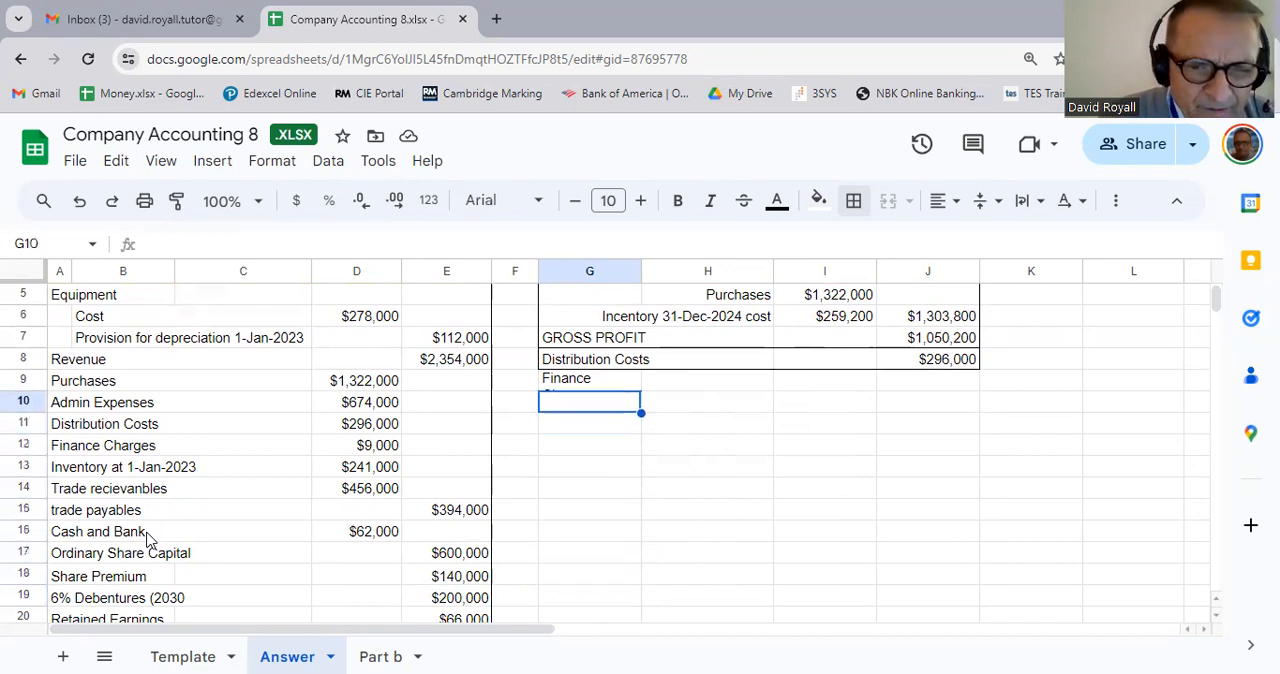
key(Up)
key(shift+Right)
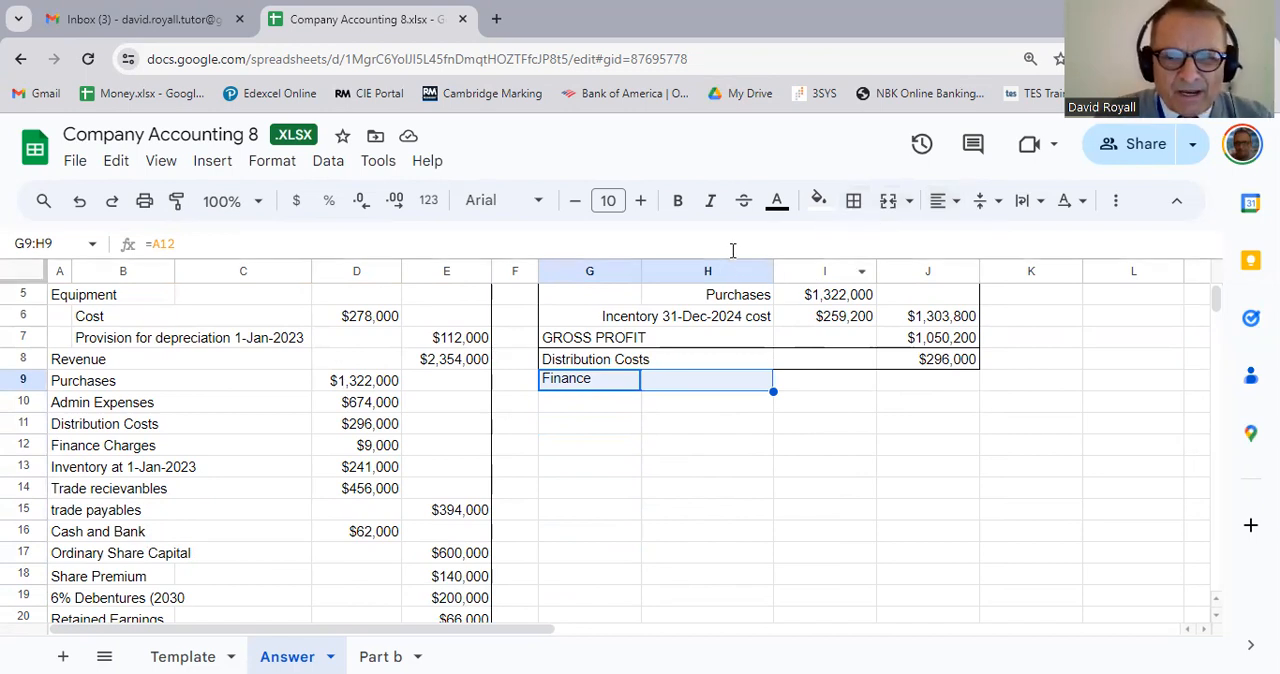
click(888, 201)
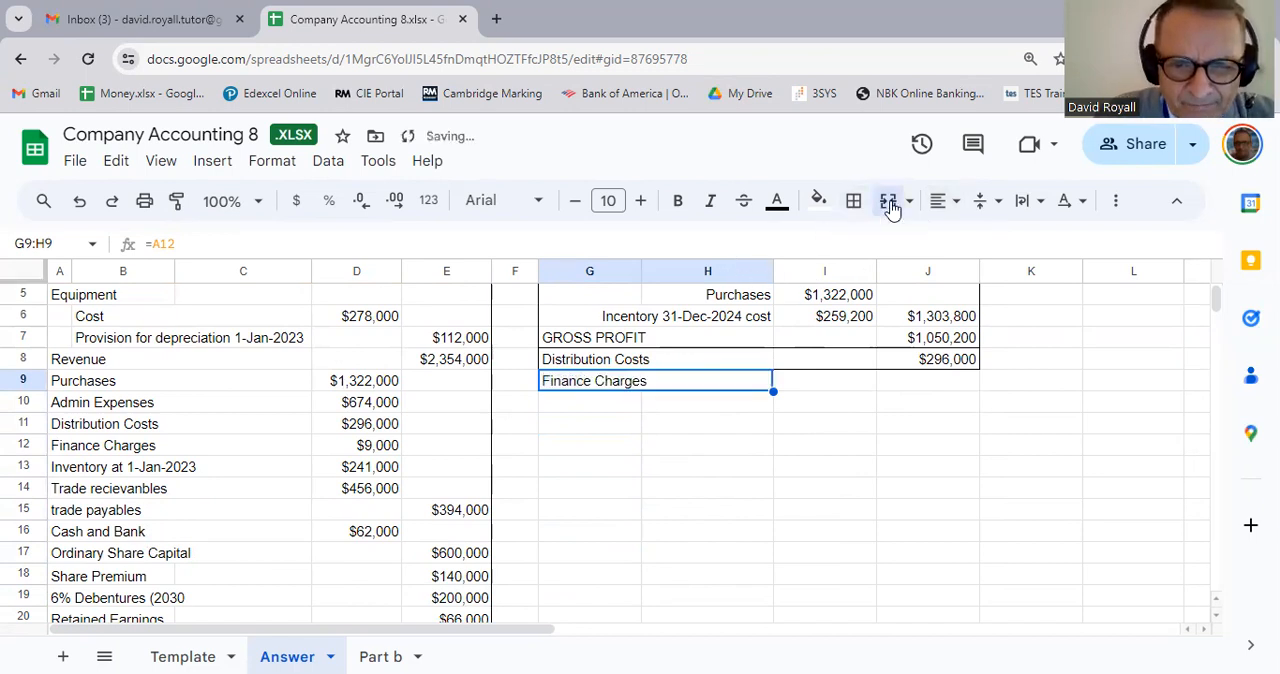
Step: Bring the finance charges amount from the trial balance into I9 with the formula =D12
click(848, 396)
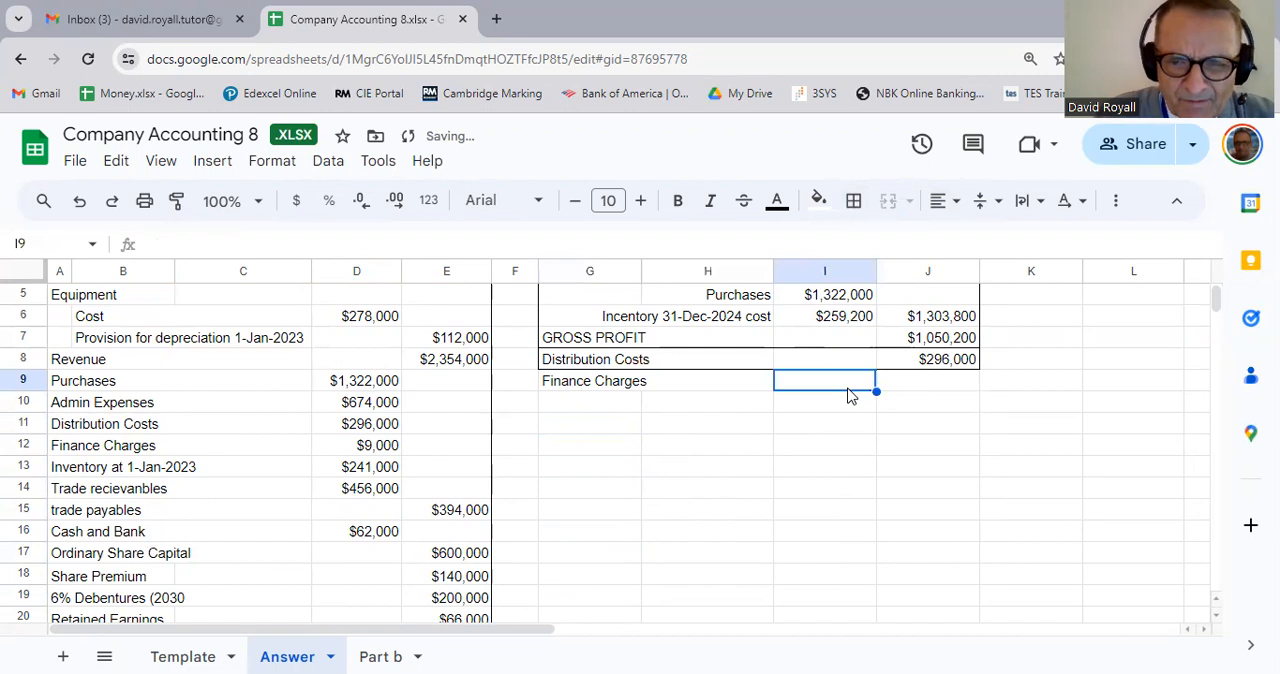
text(=)
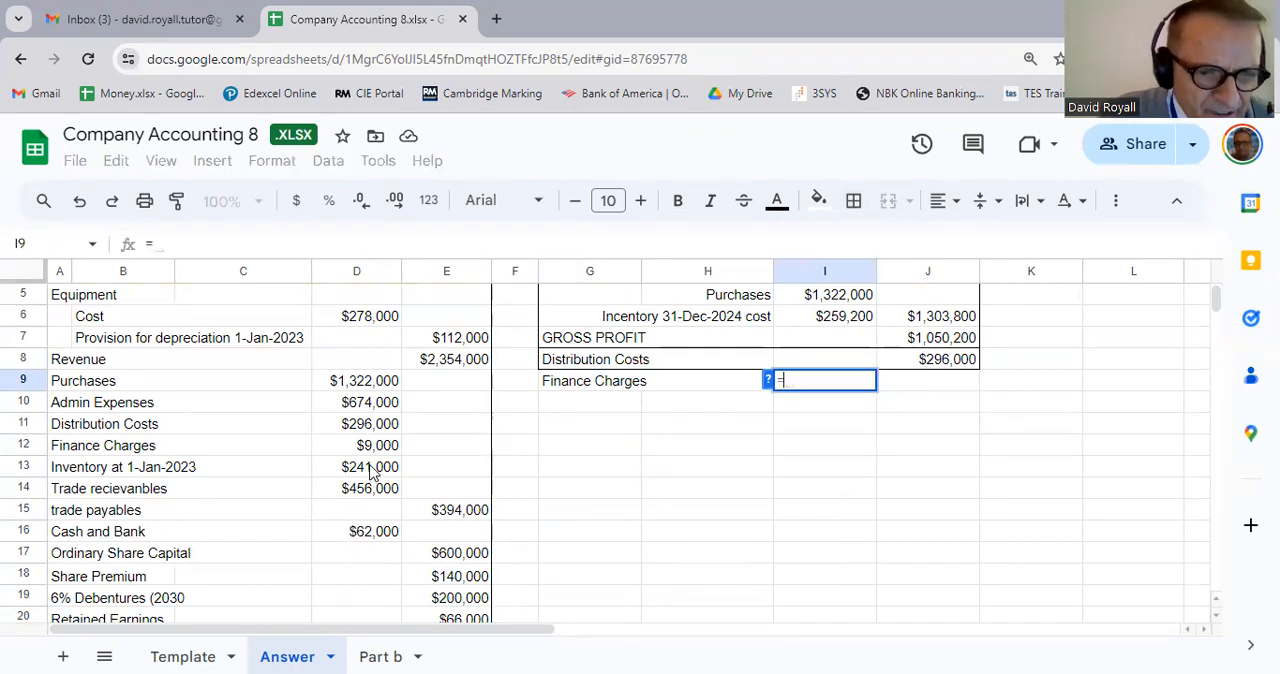
click(385, 451)
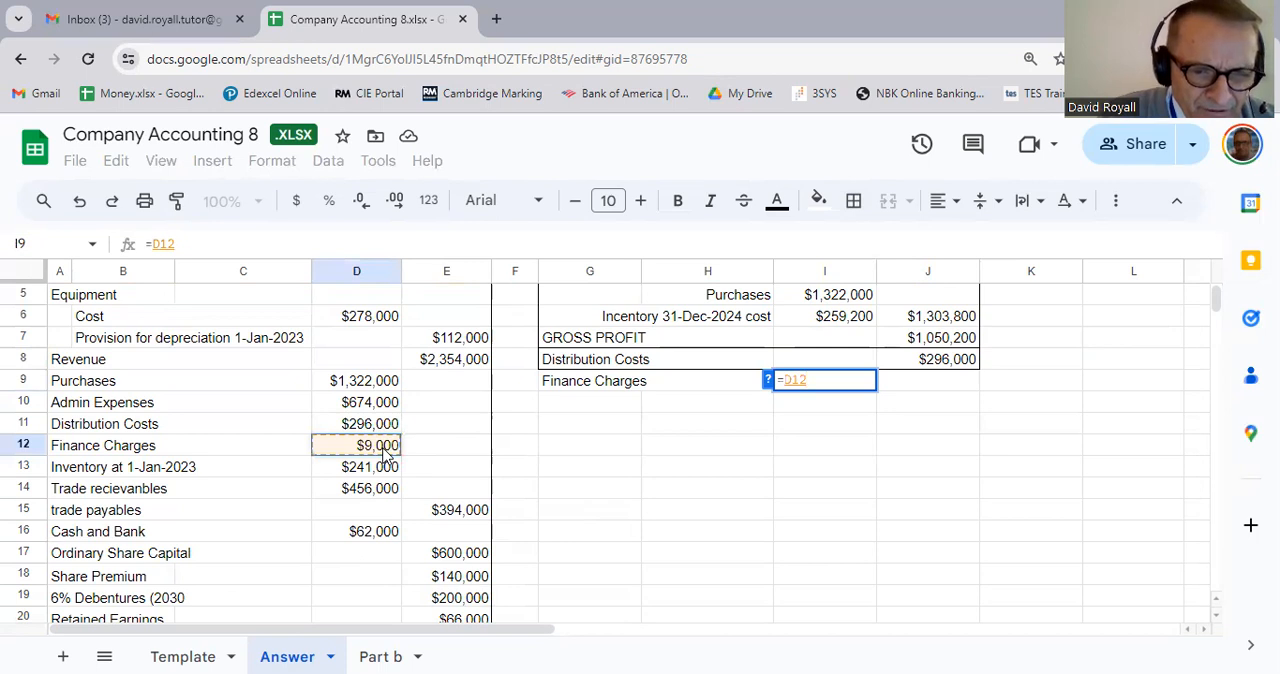
key(Return)
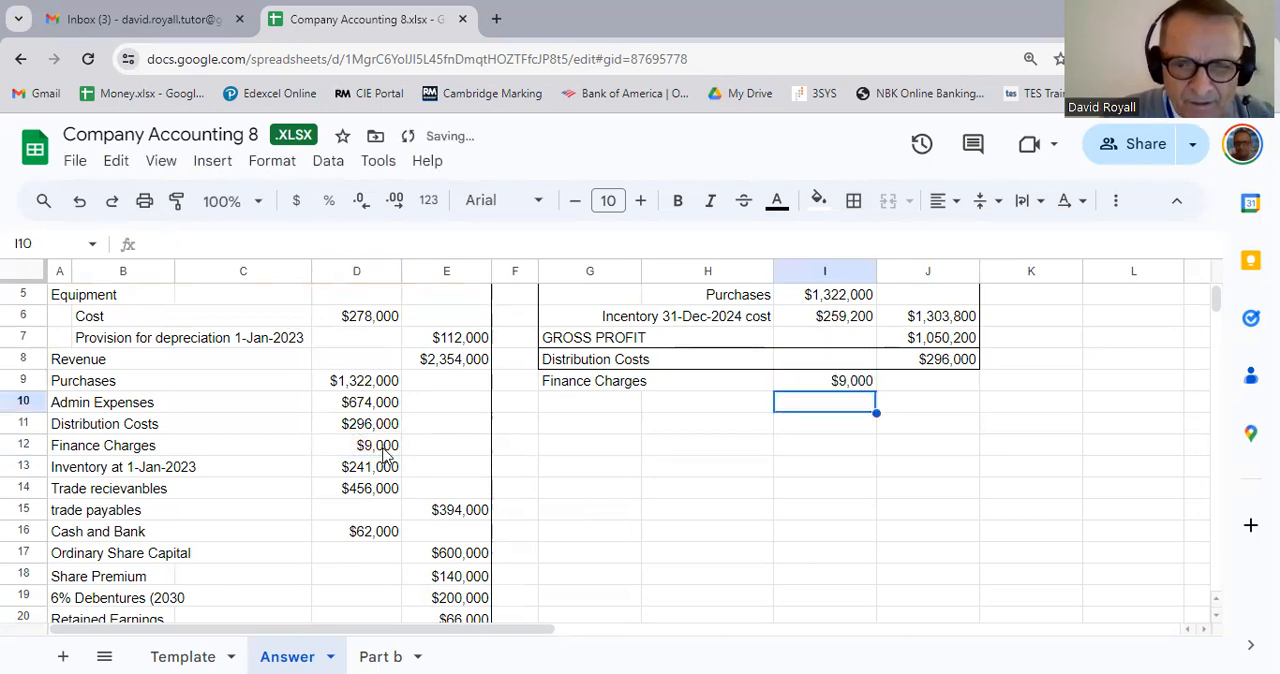
Step: Examine the rest of the trial balance and the additional notes, checking the 6% debentures line in row 19
key(Down)
key(Down)
key(Down)
key(Down)
key(Down)
key(Down)
key(Down)
key(Down)
key(Down)
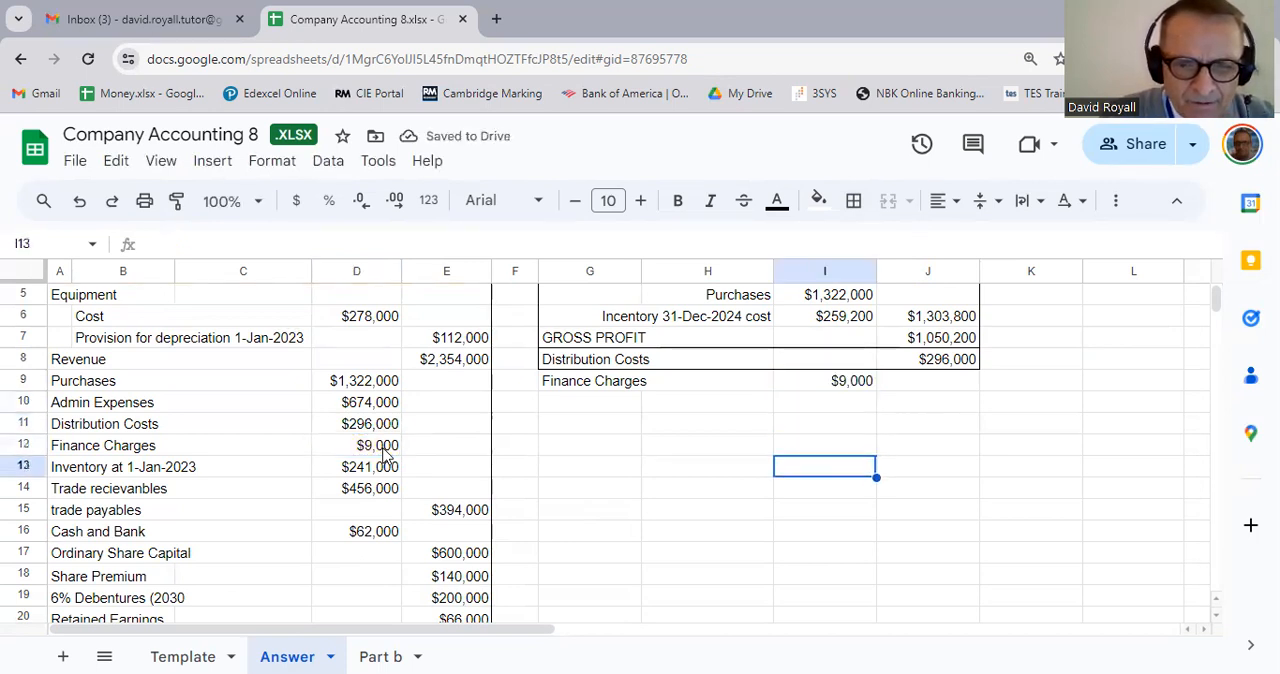
key(Down)
key(Down)
key(Down)
key(Down)
key(Down)
key(Down)
key(Down)
key(Down)
key(Down)
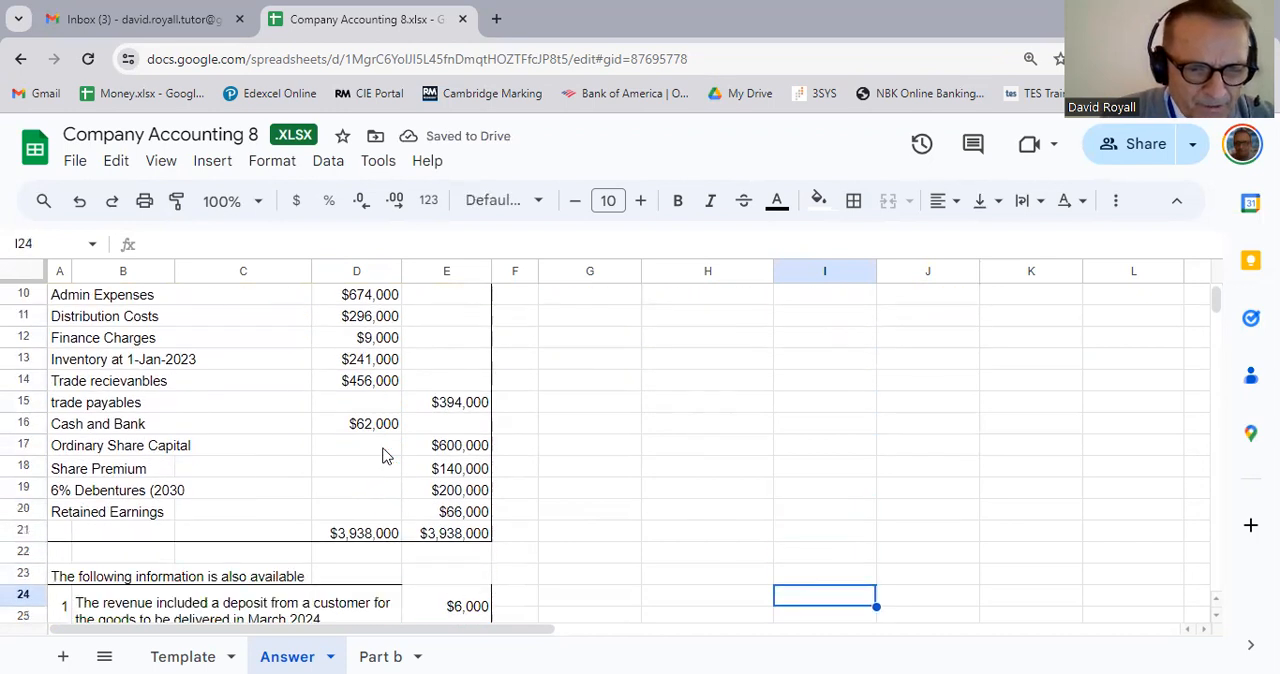
key(Up)
key(Up)
key(Up)
key(Up)
key(Down)
key(Down)
key(Down)
key(Up)
key(Up)
key(Down)
key(Down)
key(Down)
key(Down)
key(Down)
key(Down)
key(Down)
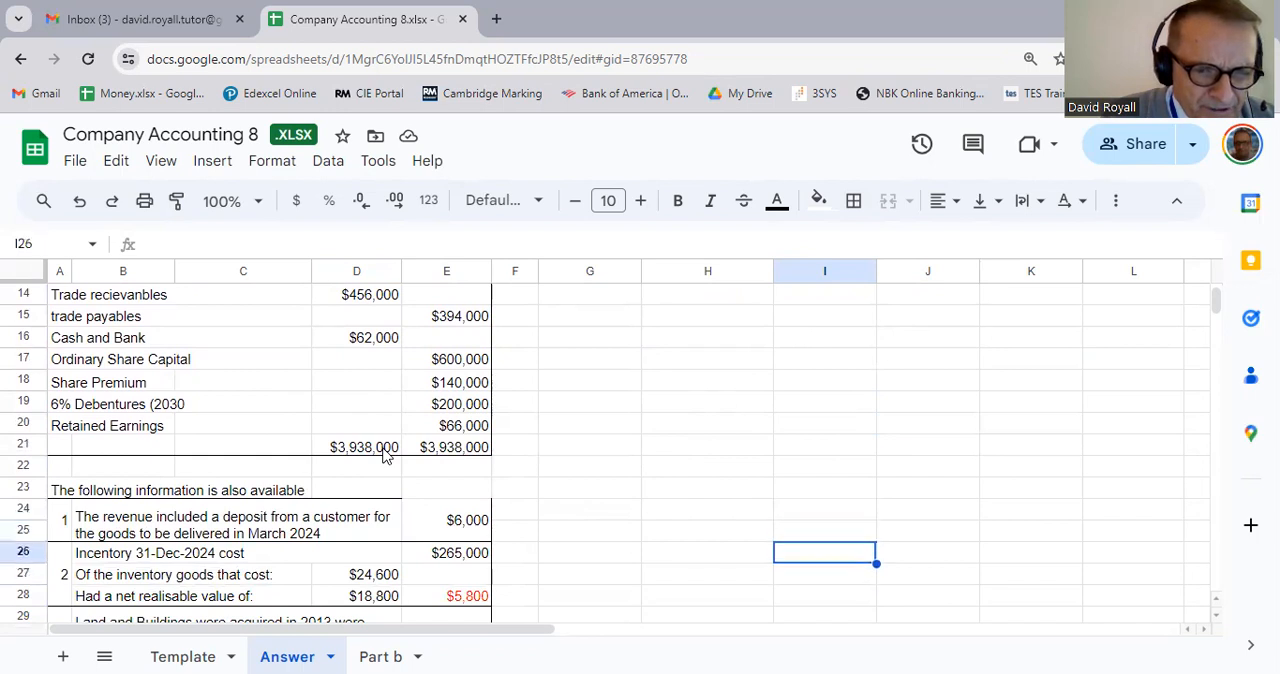
key(Down)
key(Up)
key(Up)
key(Up)
key(Up)
key(Up)
key(Up)
key(Up)
key(Up)
key(Up)
key(Up)
key(Up)
key(Up)
key(Up)
key(Up)
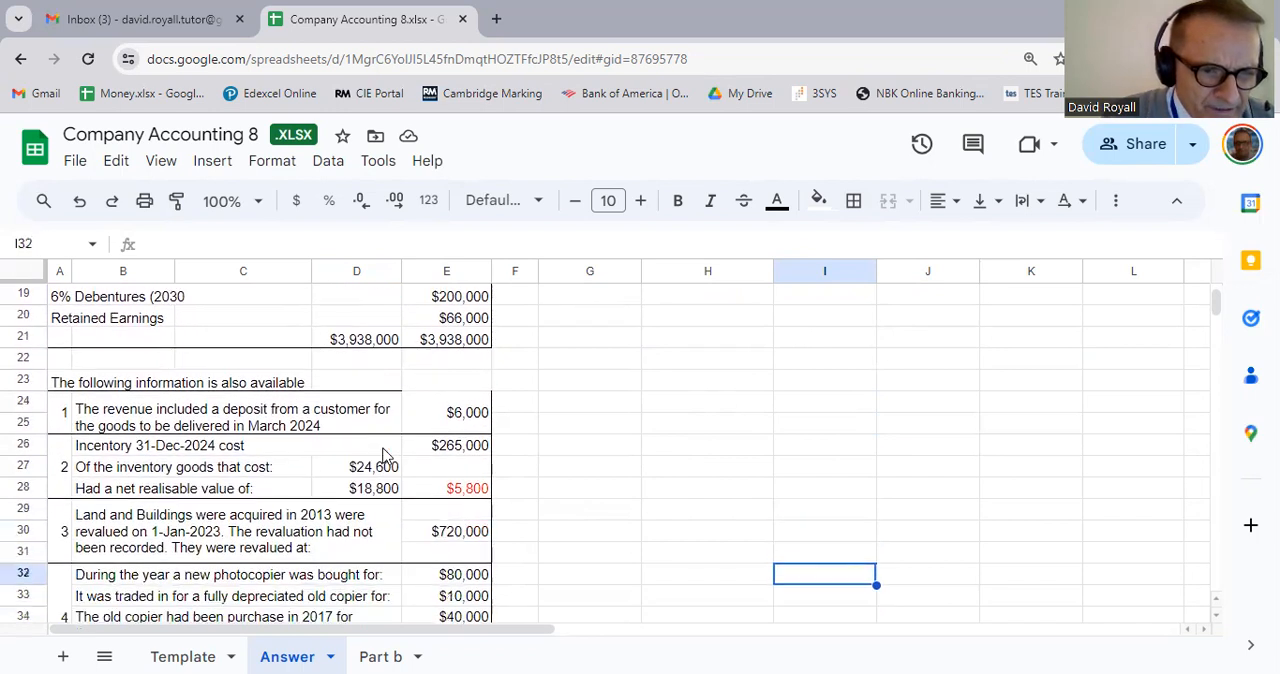
scroll(385, 455, up, 2)
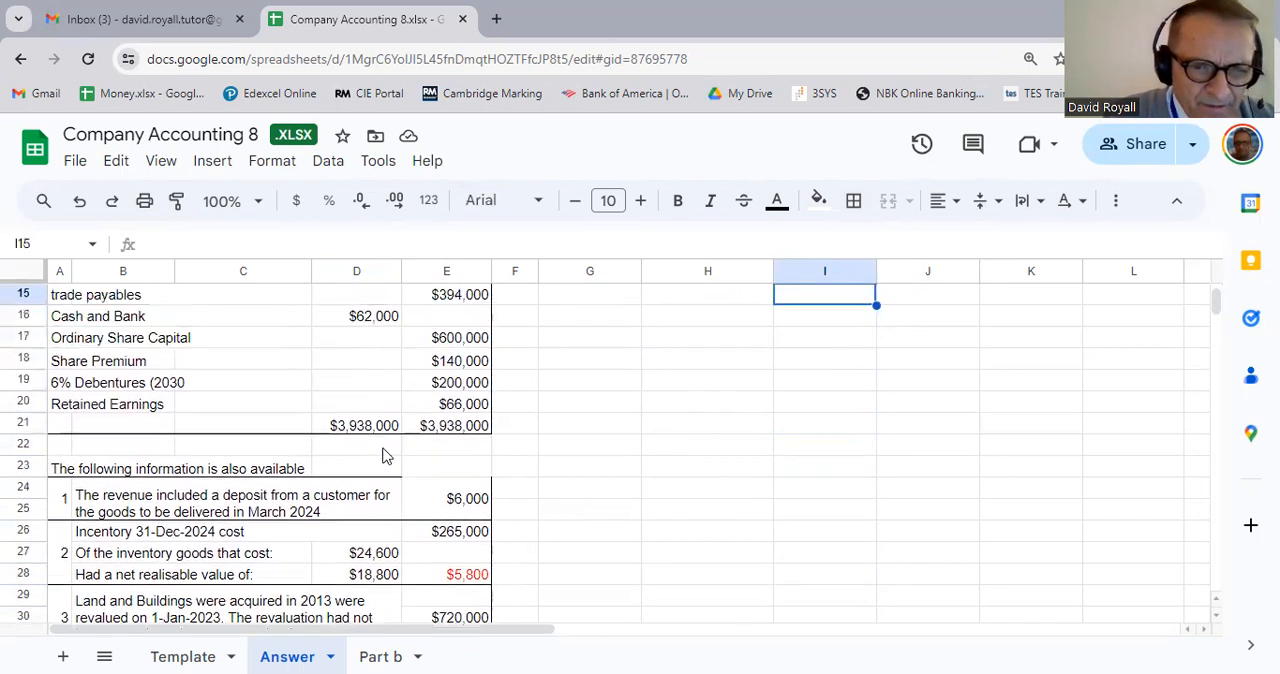
key(Left)
key(Left)
key(Left)
key(Left)
key(Left)
key(Left)
key(Left)
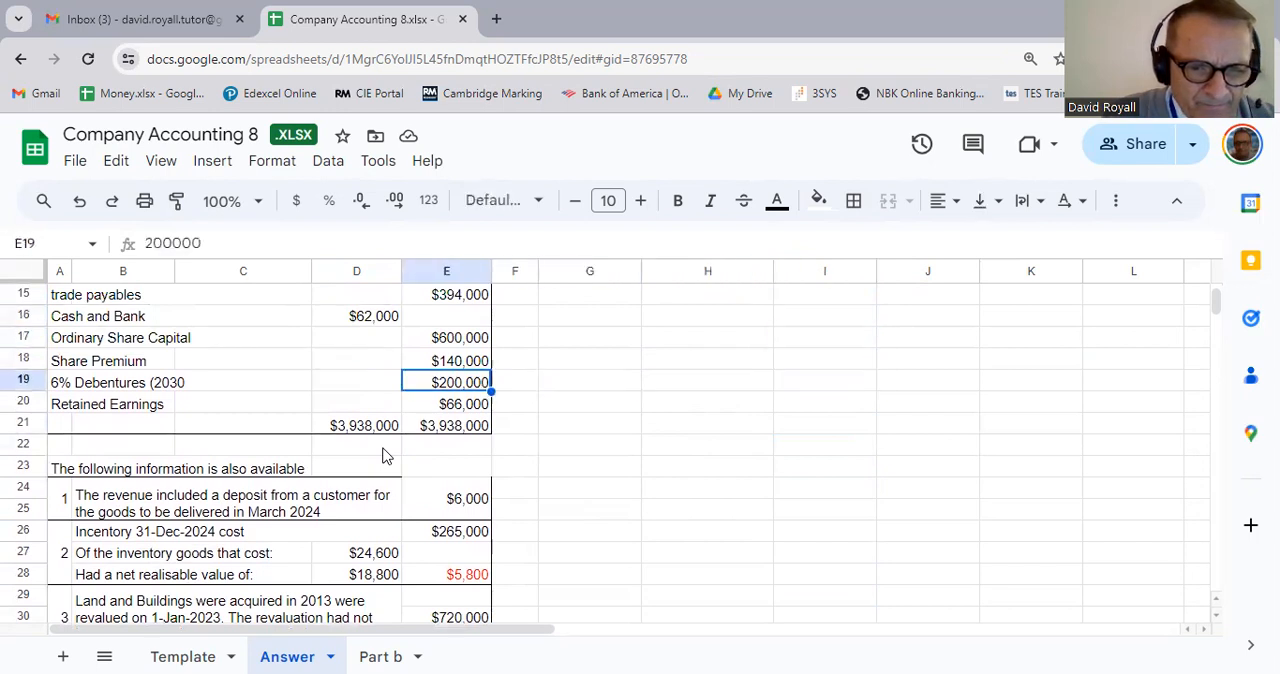
key(Left)
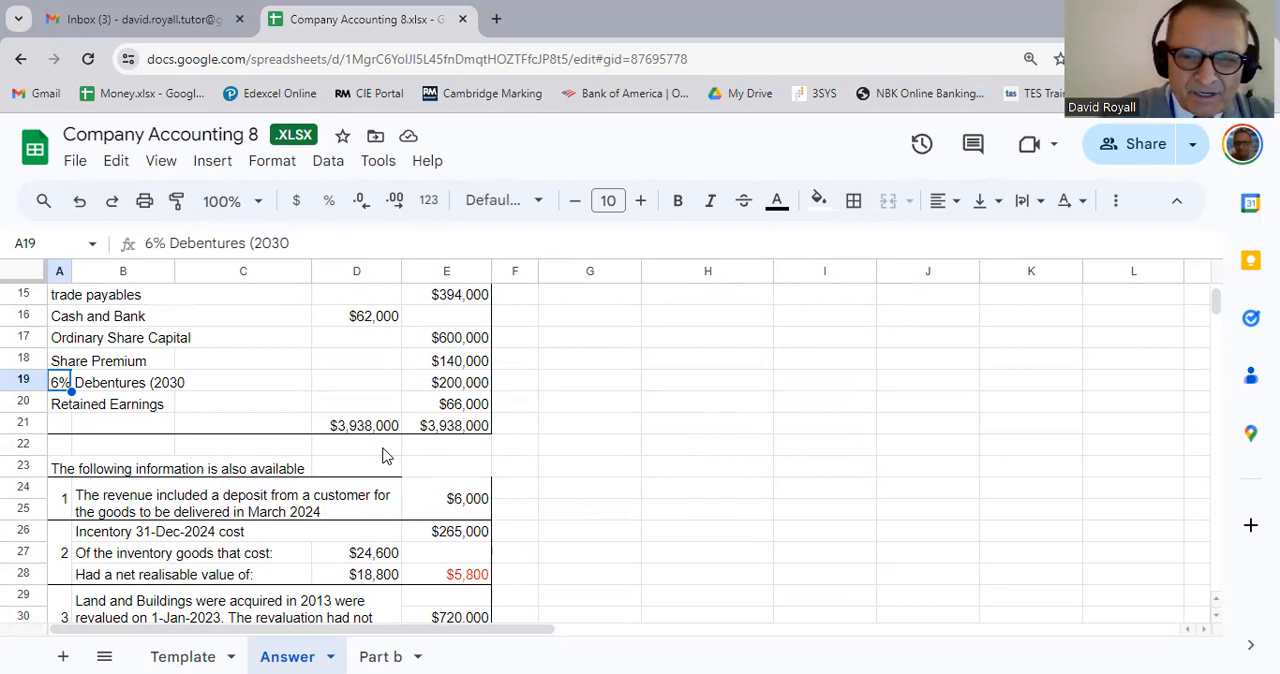
Step: Enter the label Debenture Interest in H10, on the row below the Finance Charges line
scroll(382, 456, up, 5)
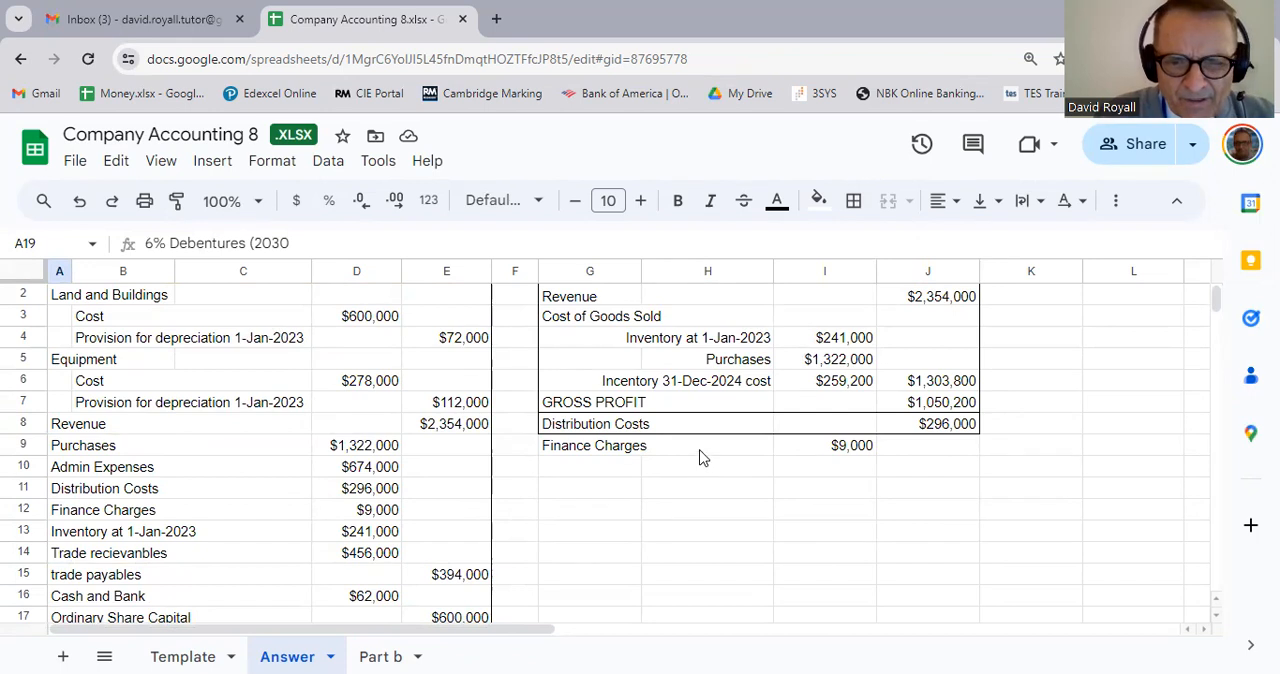
click(714, 457)
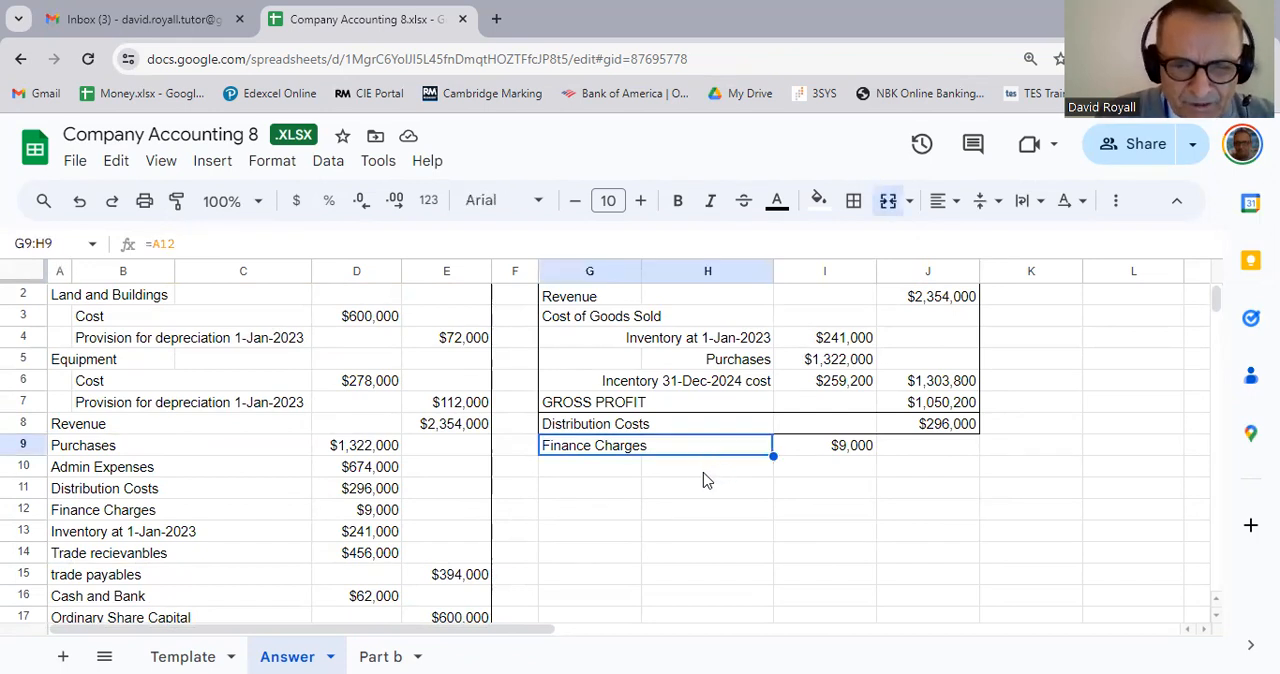
click(704, 479)
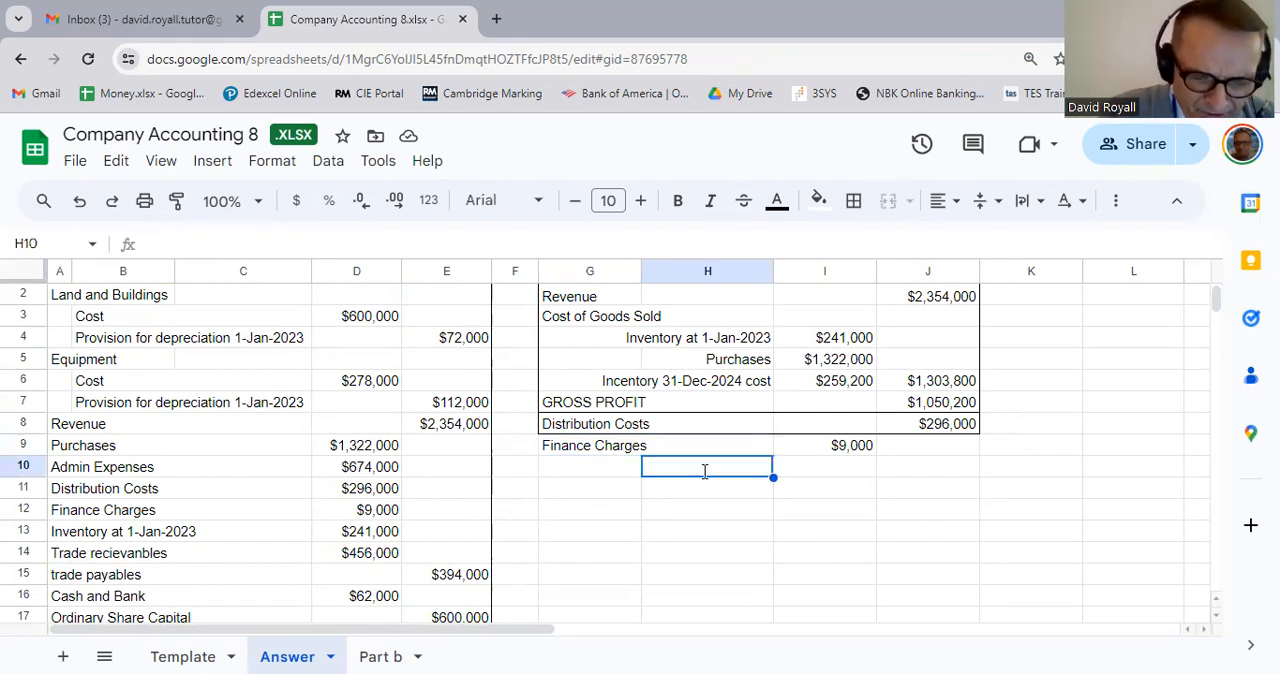
text(Deb)
key(BackSpace)
text(bent)
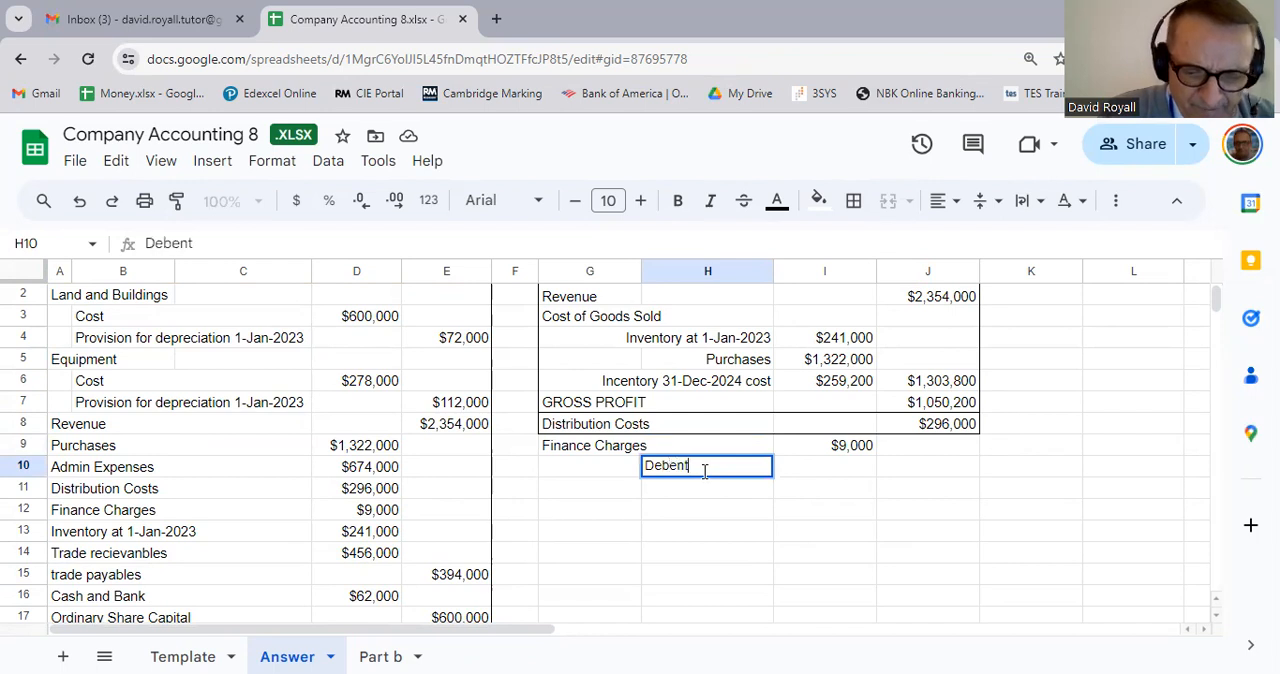
text(ure Interest)
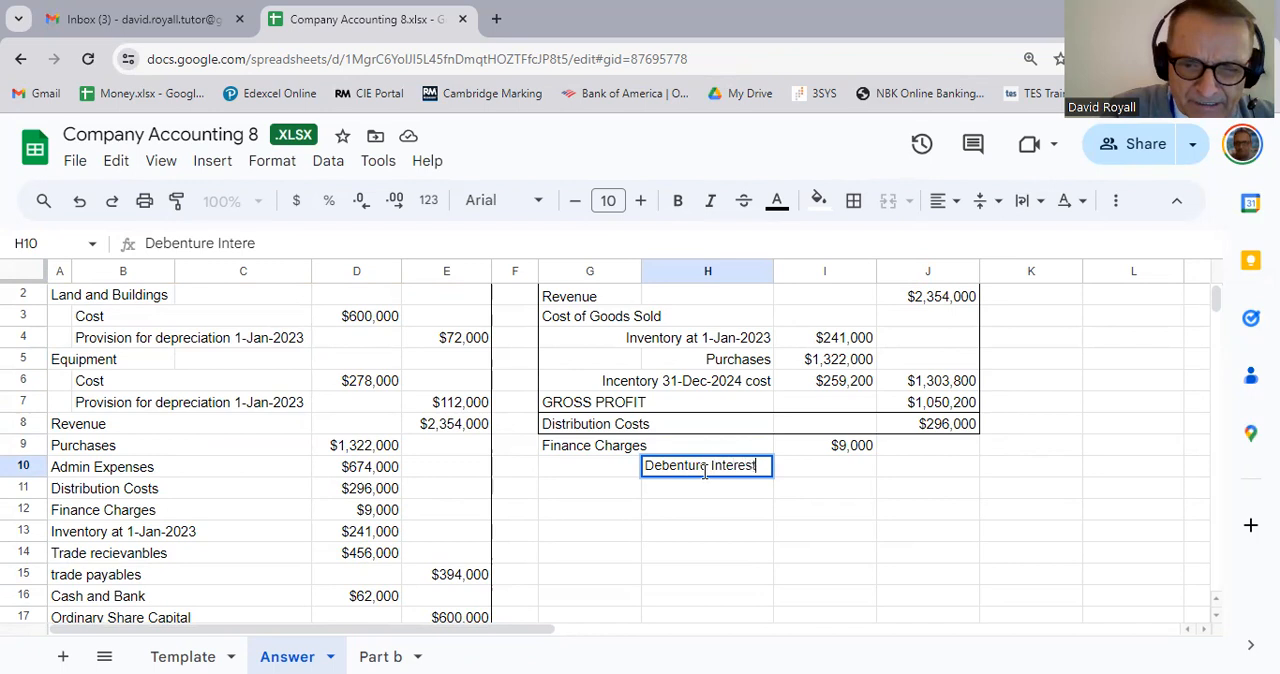
key(Return)
Step: Calculate the debenture interest in I10 from the 6% debentures balance with the formula =E19*6%
key(Up)
key(Right)
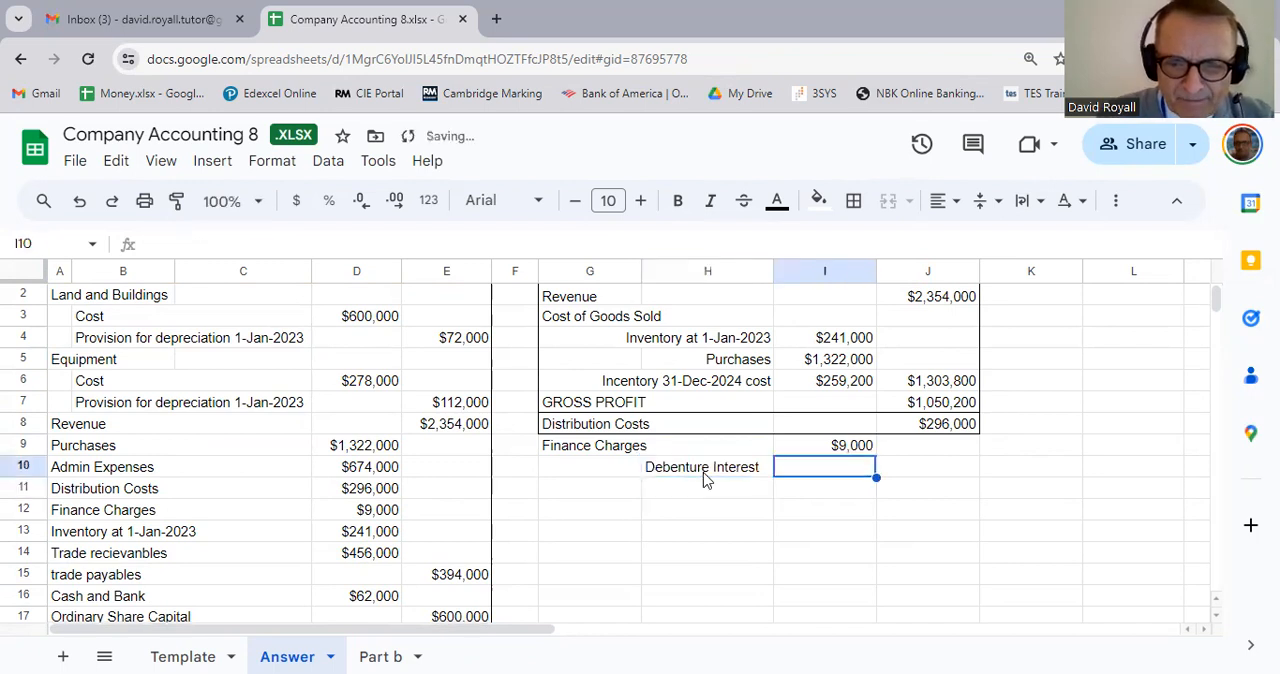
text(=)
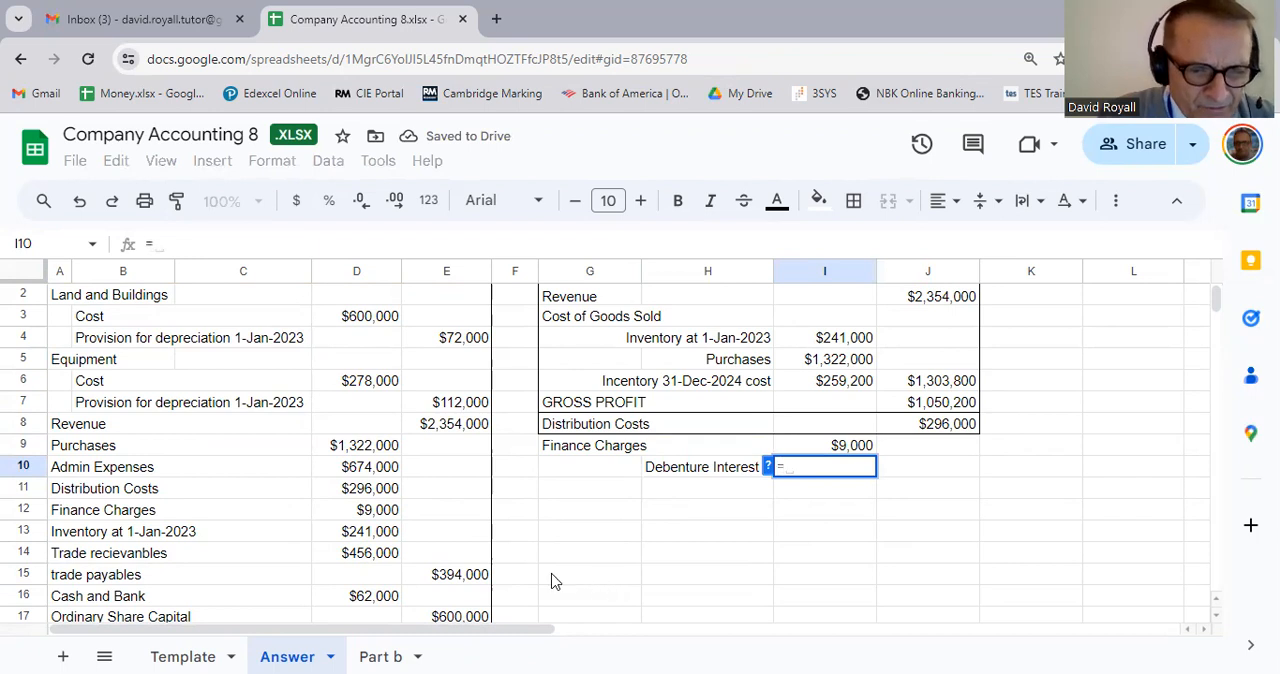
scroll(551, 580, down, 2)
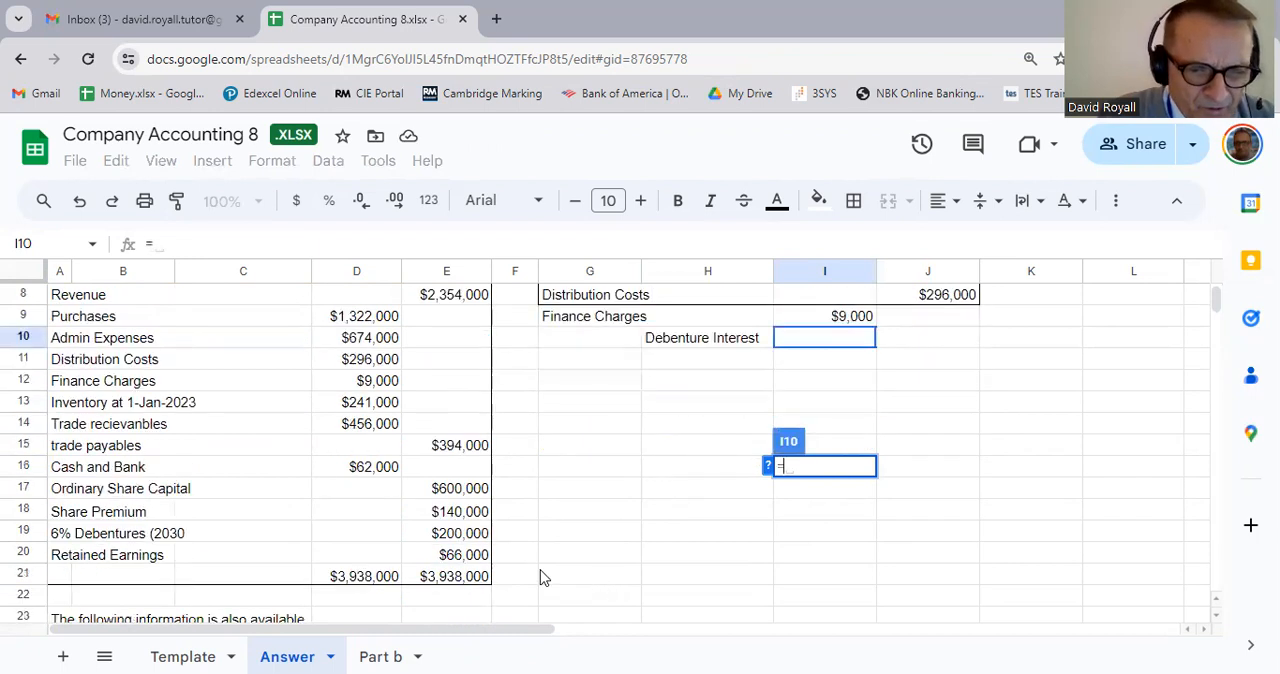
click(455, 538)
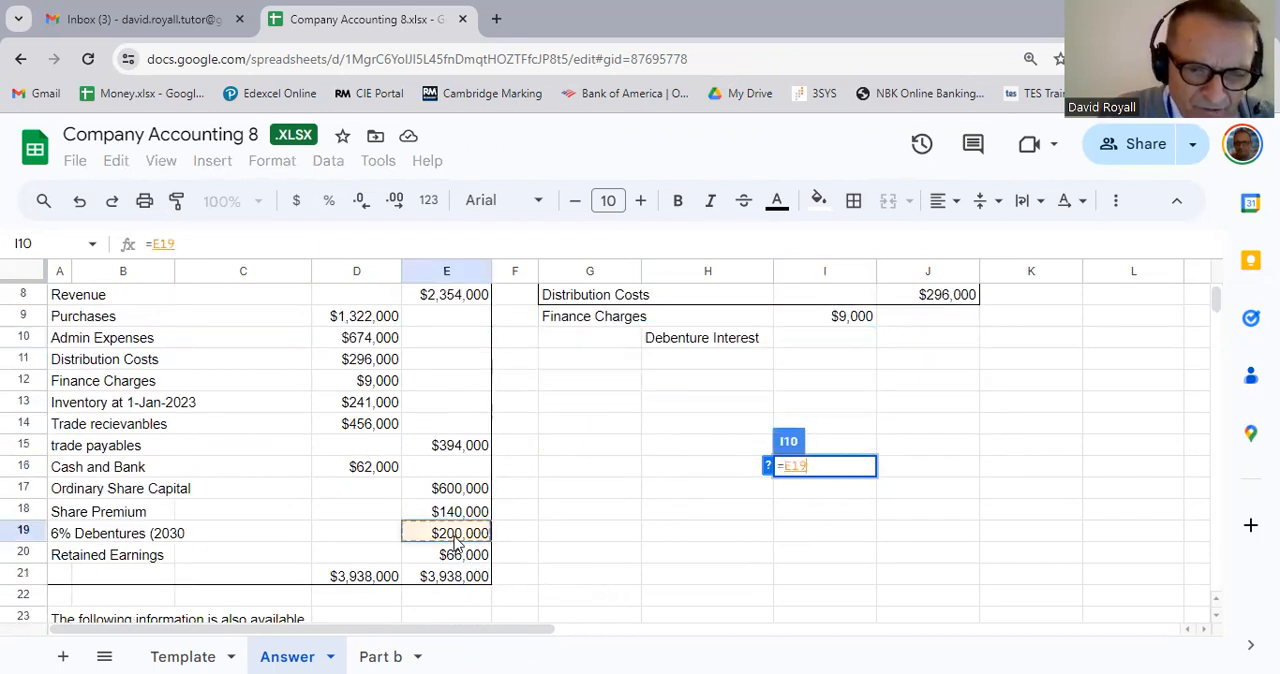
text(*6)
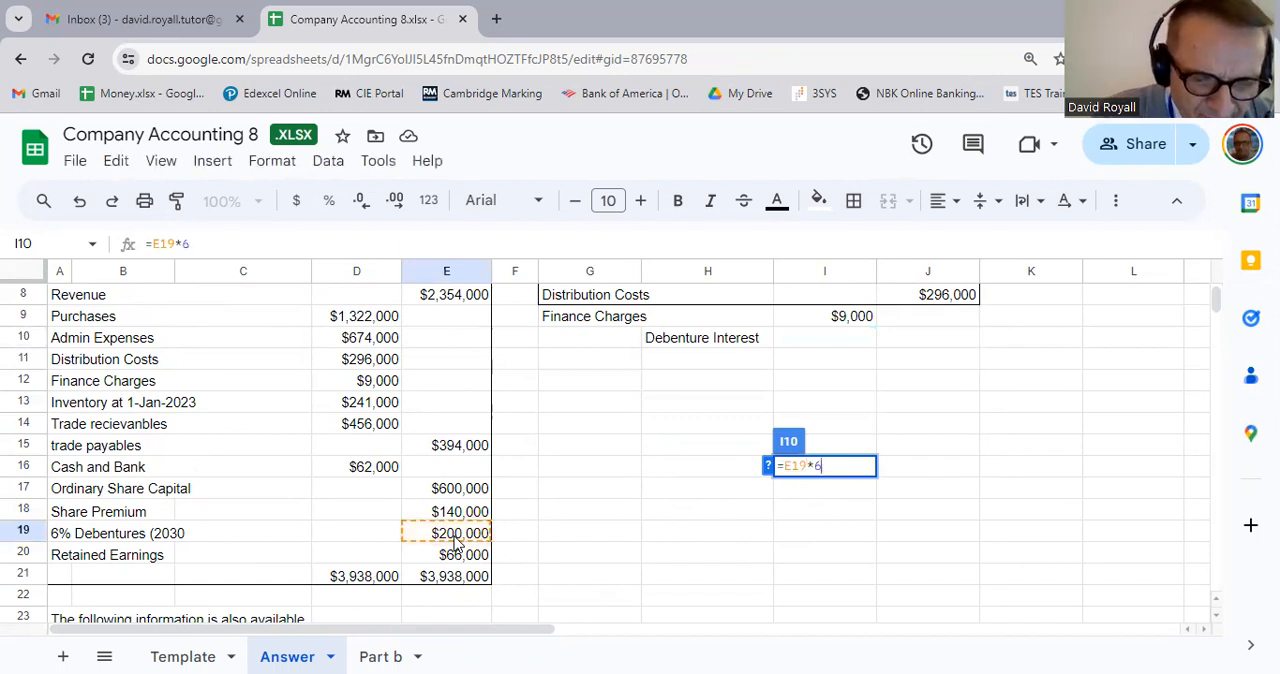
text(%)
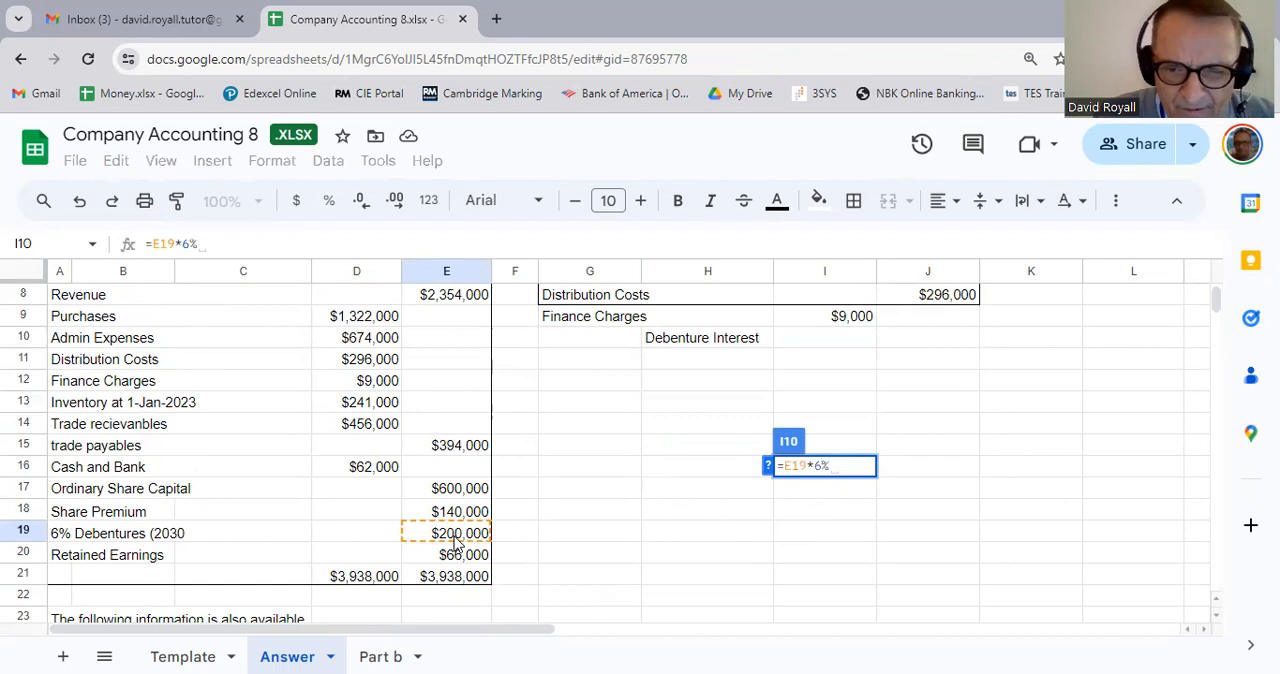
key(Return)
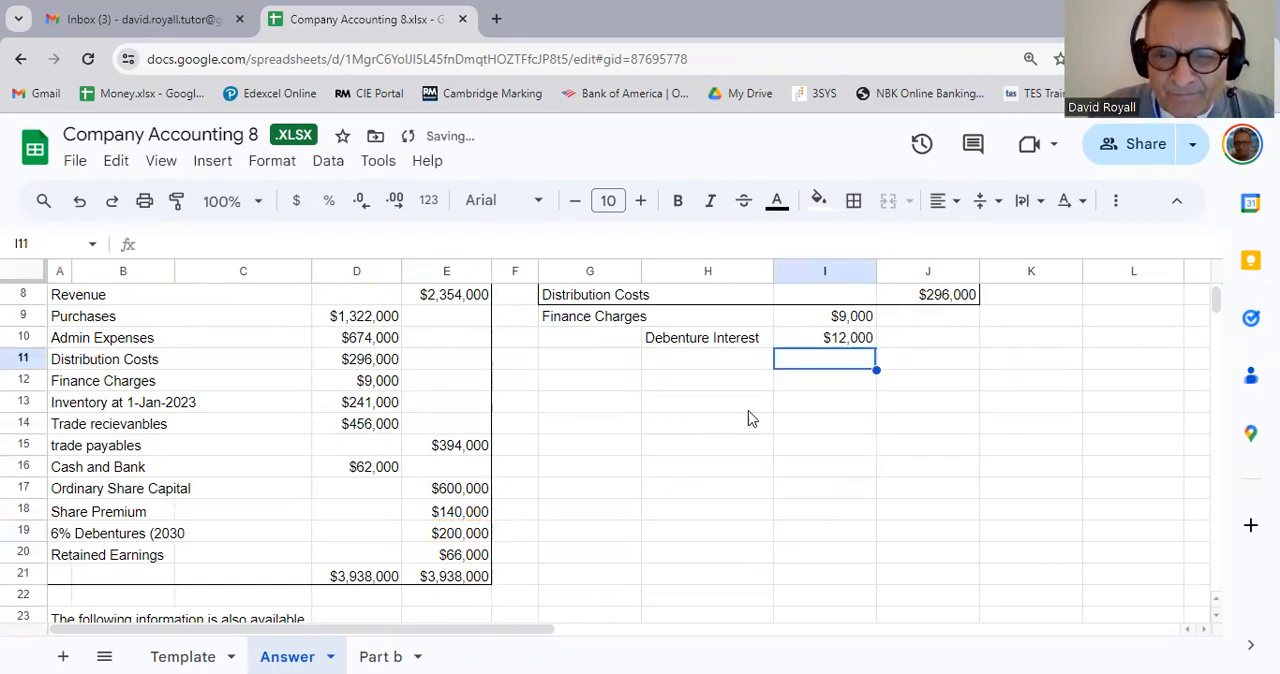
Step: Try to total the finance charges and debenture interest in J10 with the formula =I9+H10
click(950, 348)
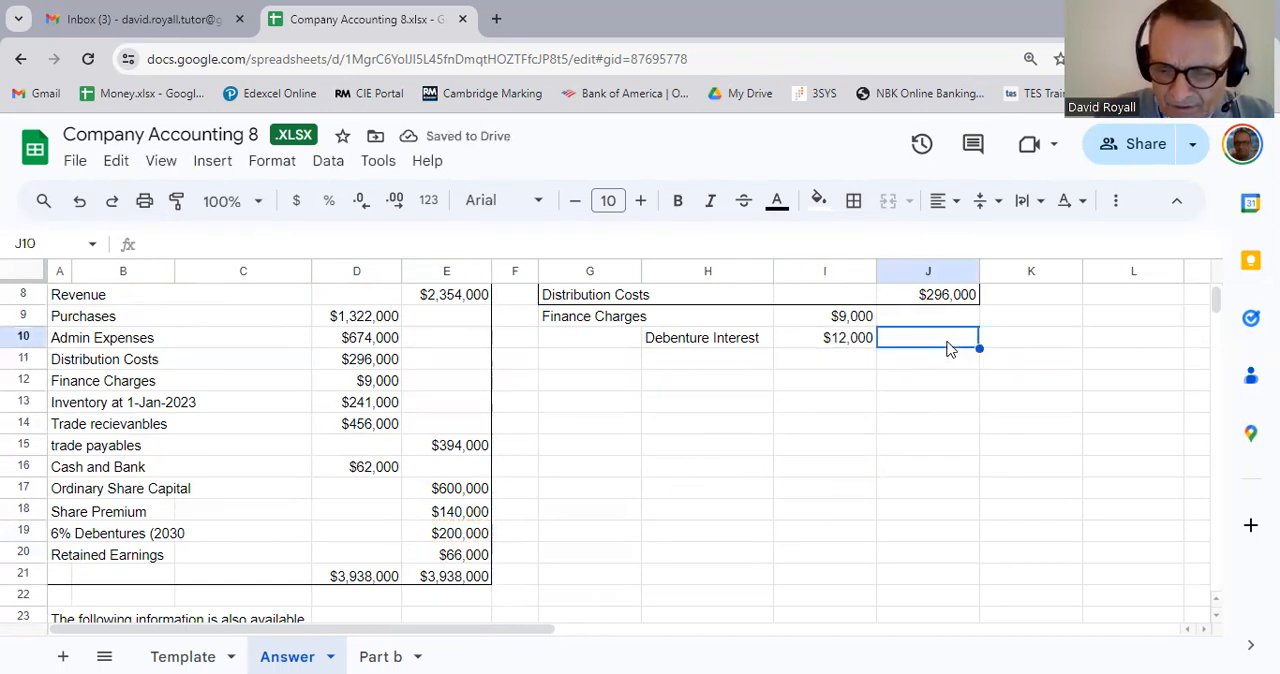
text(=I10)
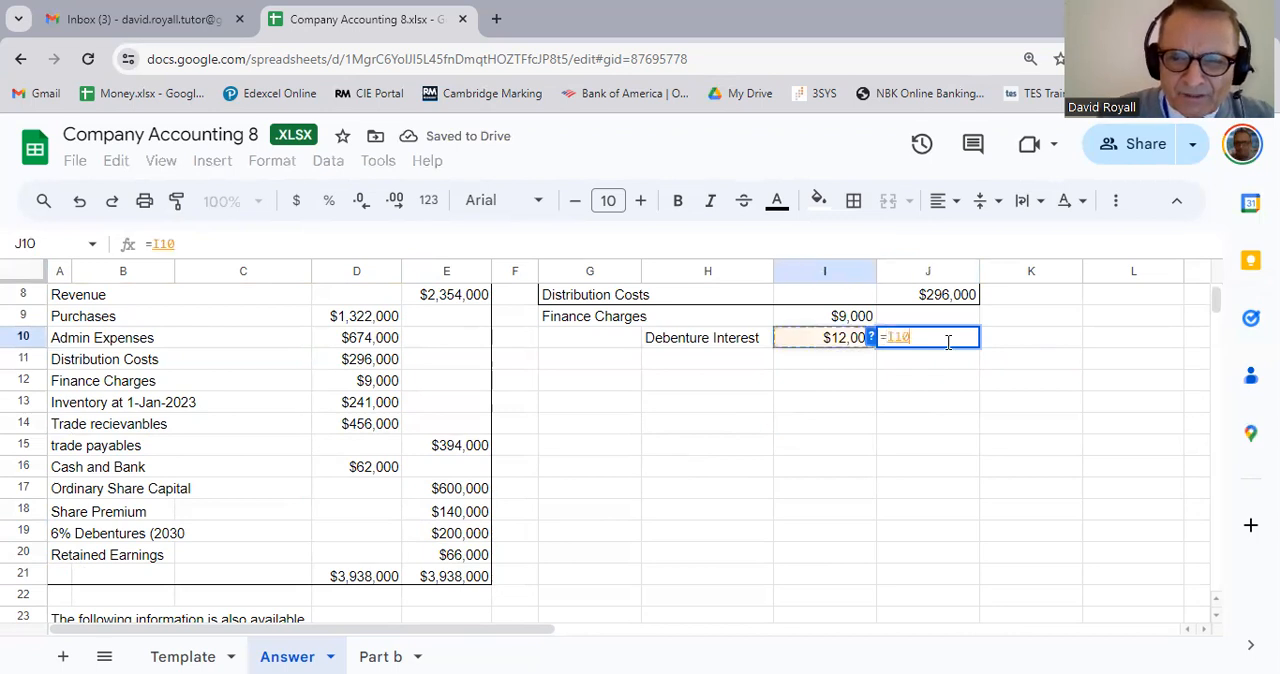
key(BackSpace)
key(BackSpace)
text(9+H10)
key(Return)
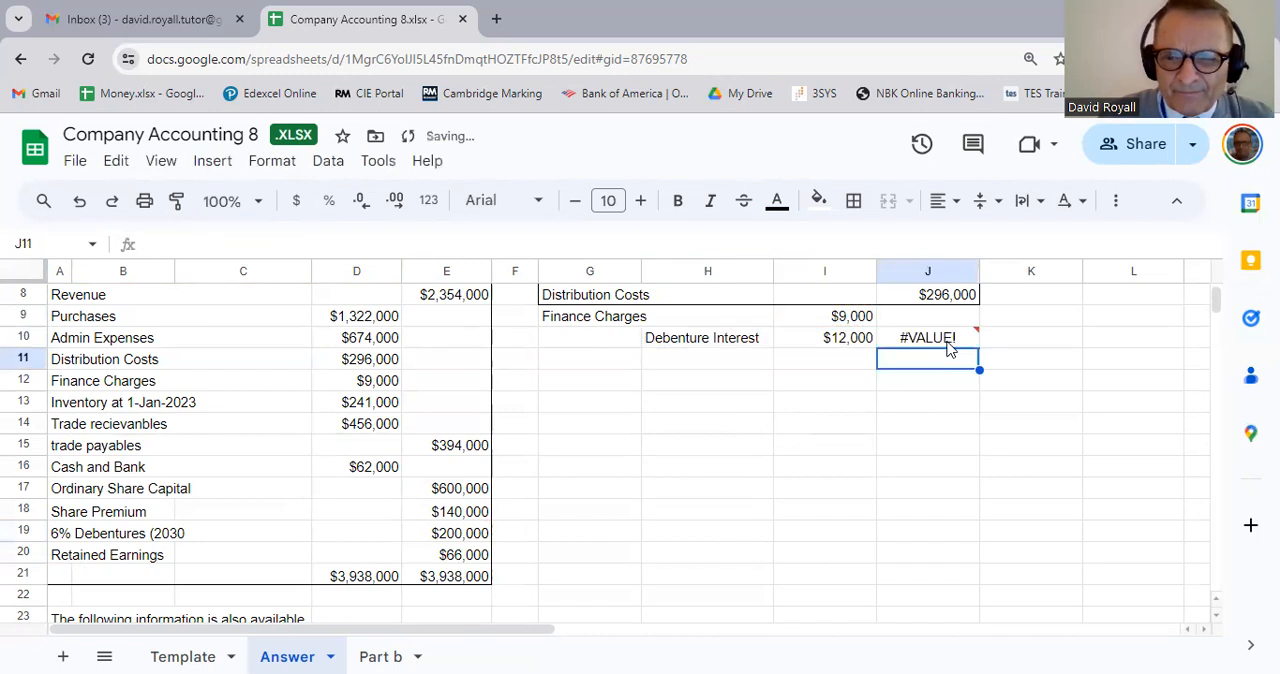
Step: Replace the formula in J10 with =I9+I10 to total the finance charges and debenture interest
click(928, 345)
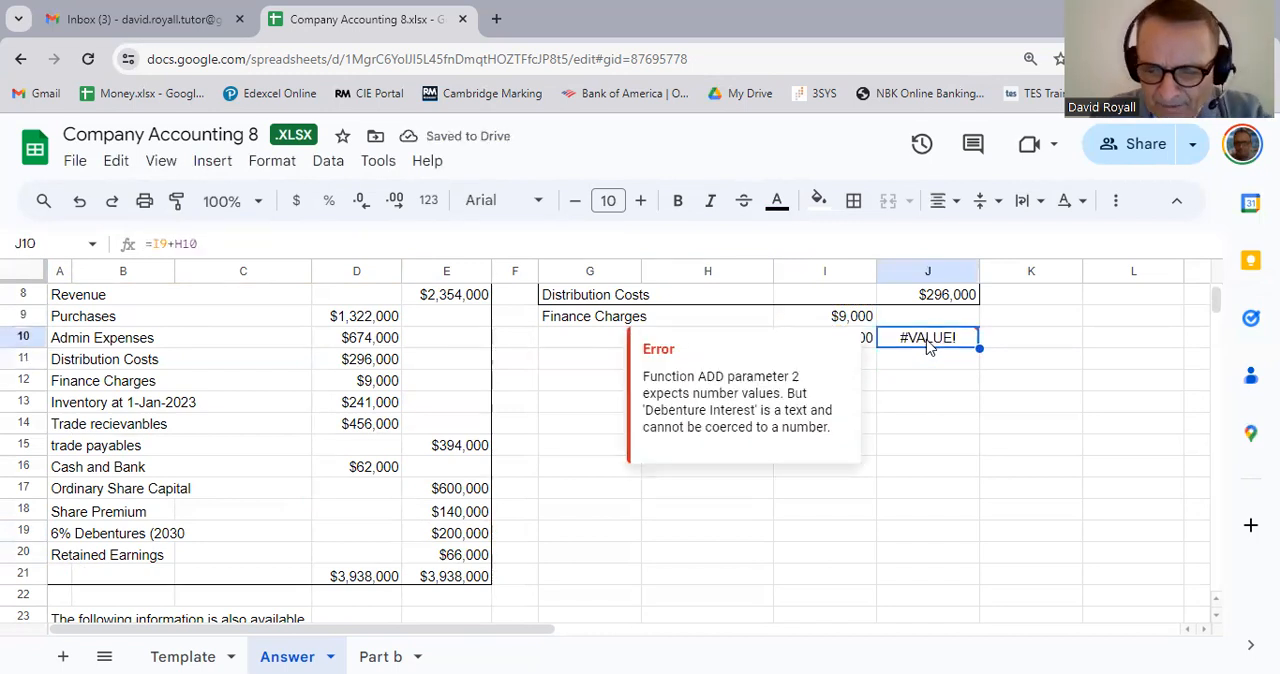
text(=)
click(858, 322)
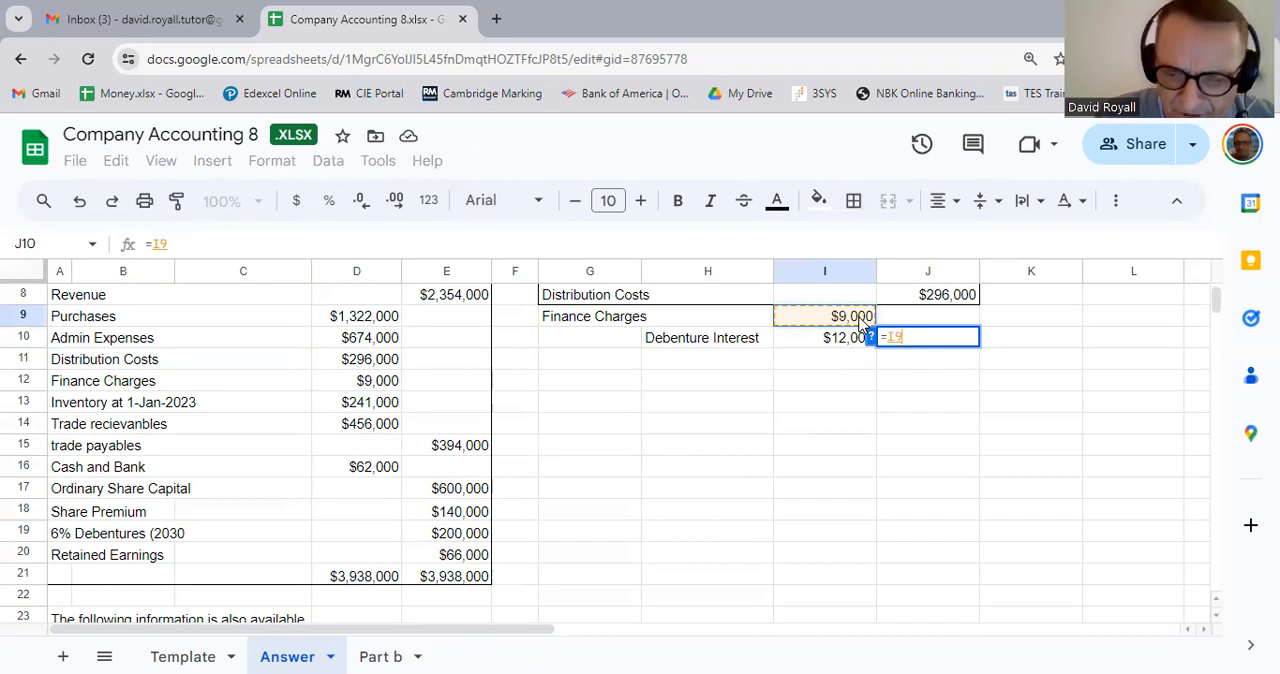
text(+)
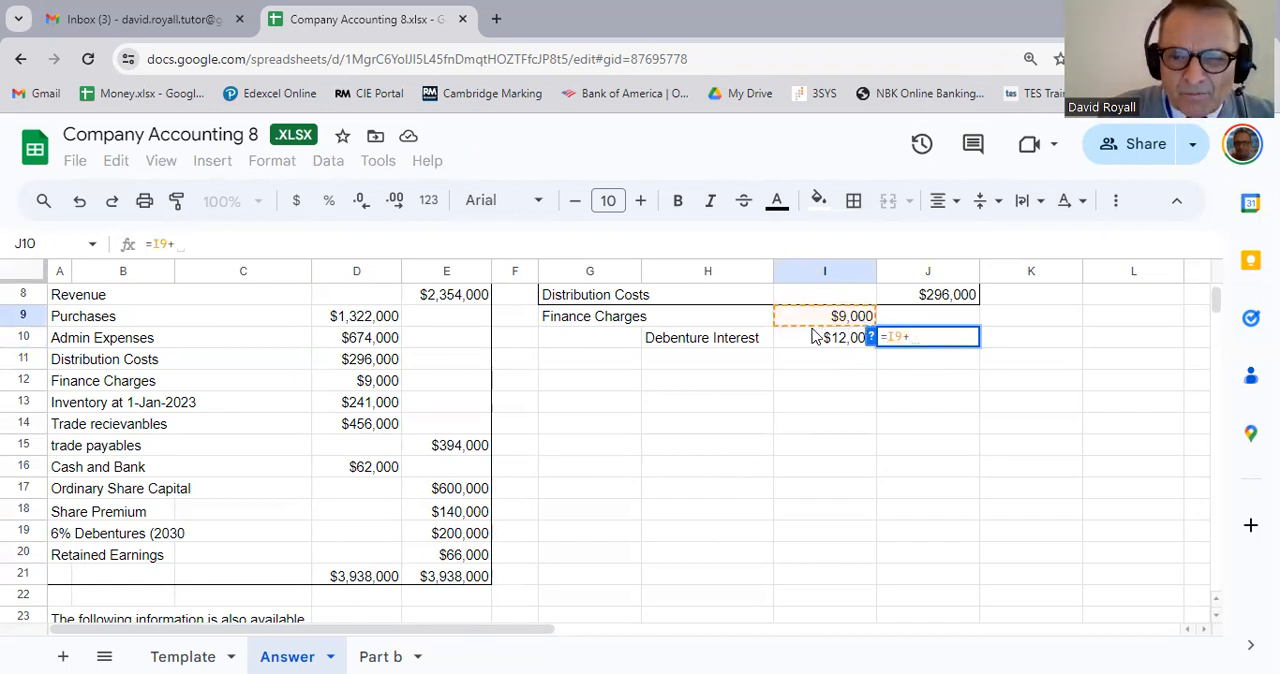
click(815, 338)
key(Return)
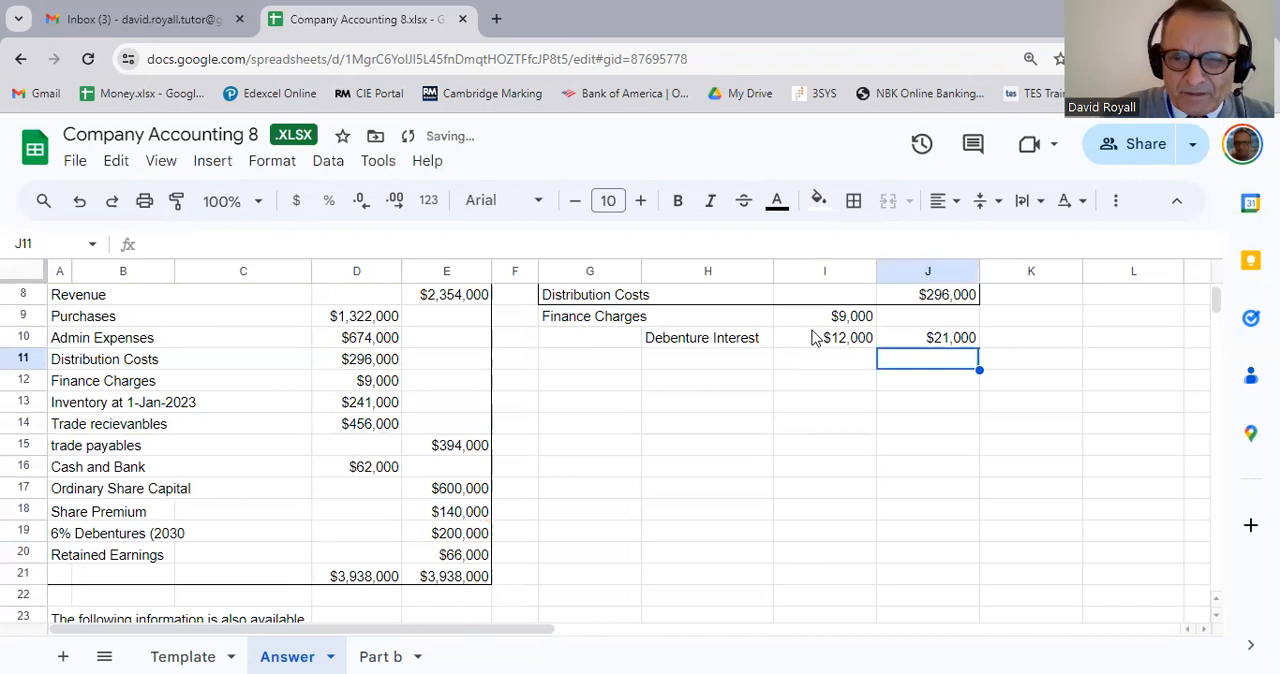
Step: Add an outer border around the finance charges block G9:J10
drag(609, 318, 906, 343)
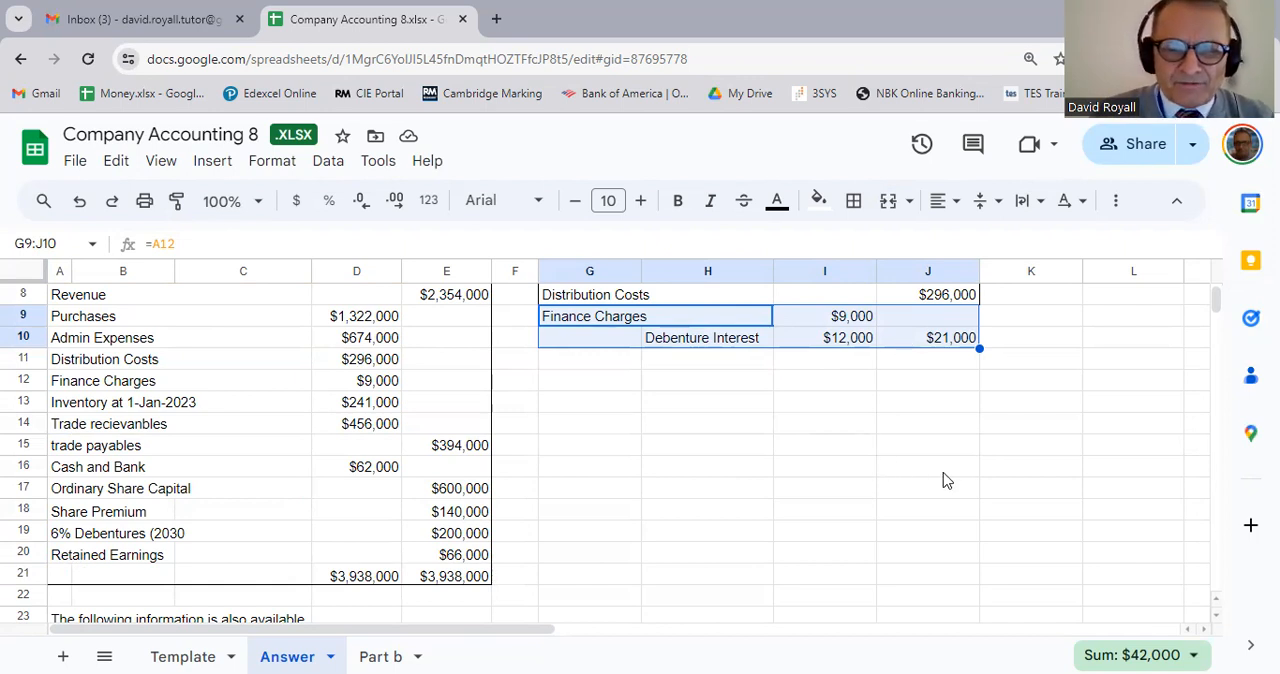
click(594, 320)
drag(826, 334, 957, 340)
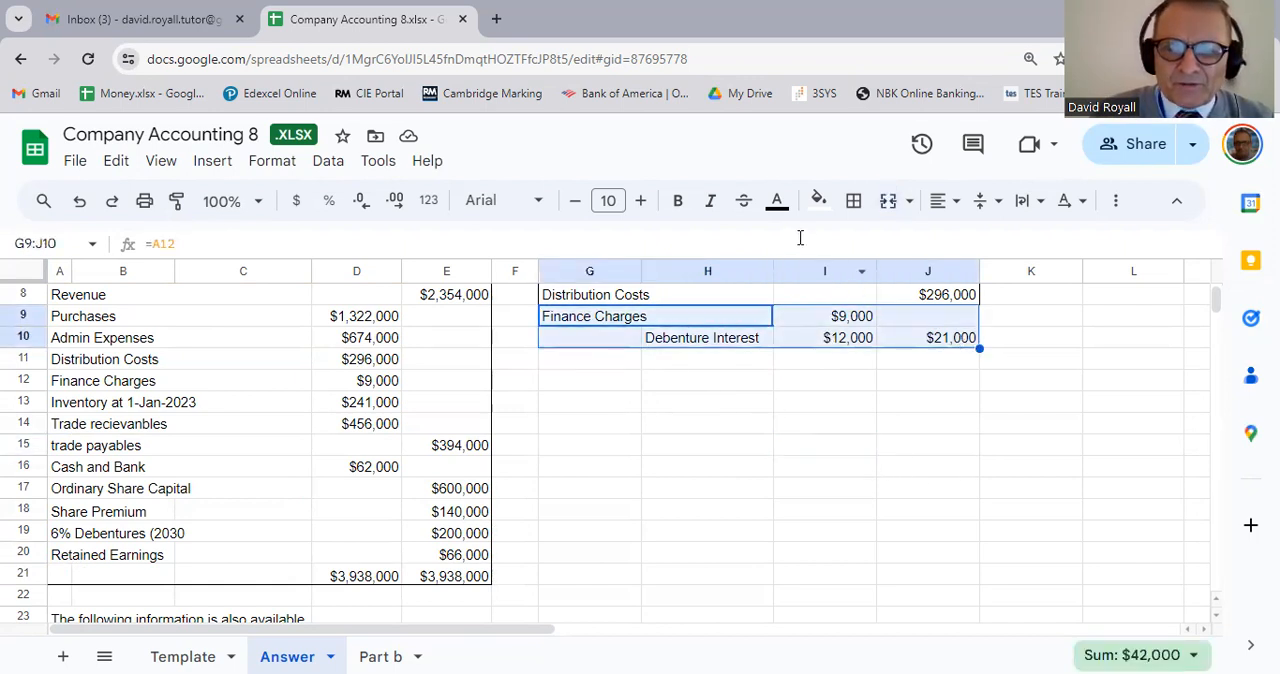
click(853, 200)
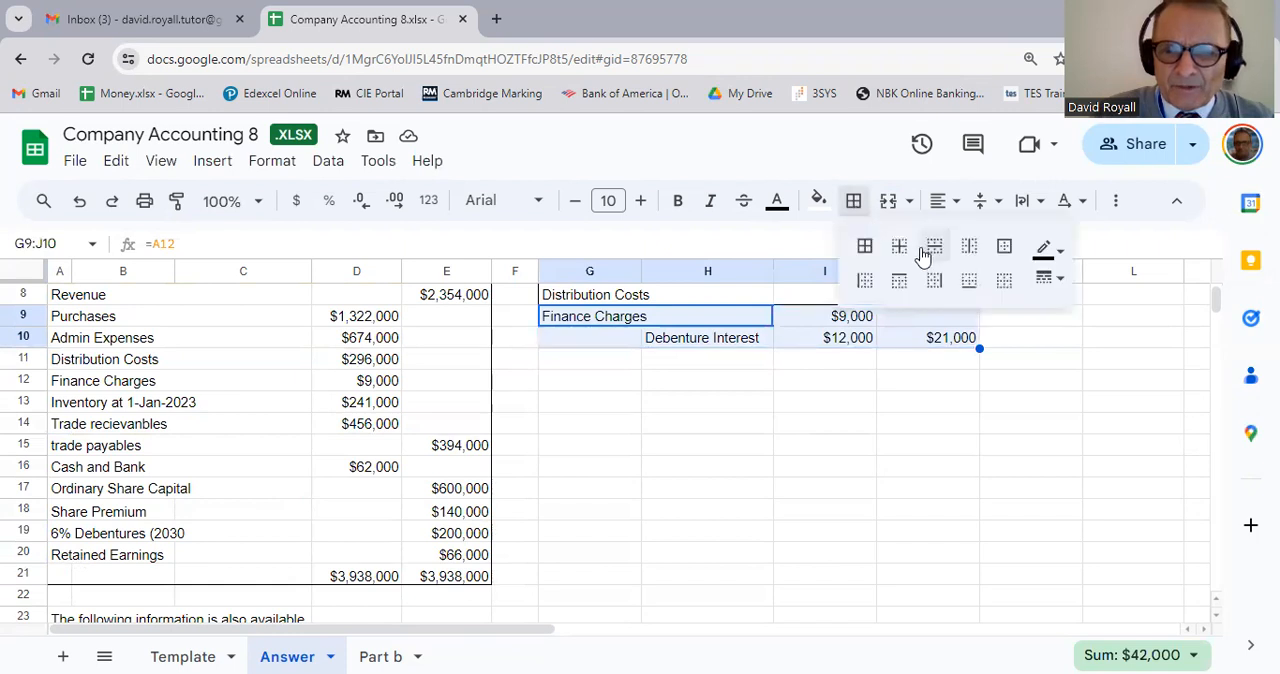
click(1005, 247)
click(800, 428)
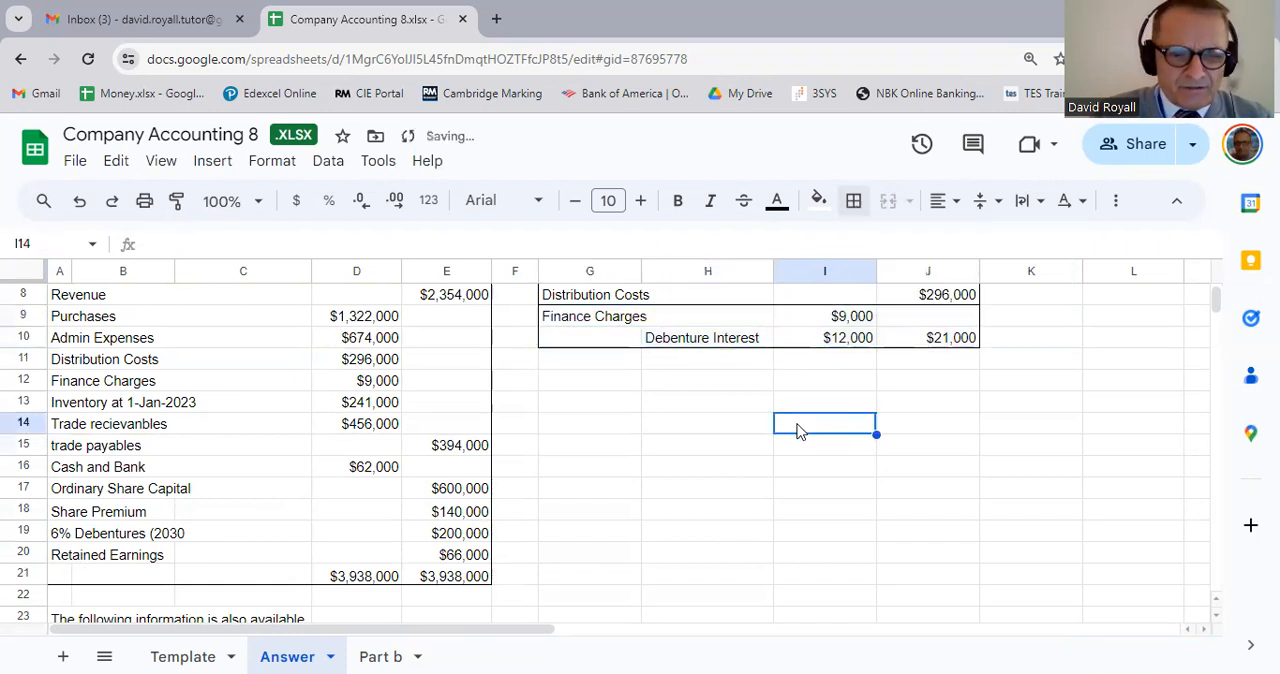
Step: Enter the heading Administration Charges in G11, below the finance charges block
scroll(603, 437, down, 5)
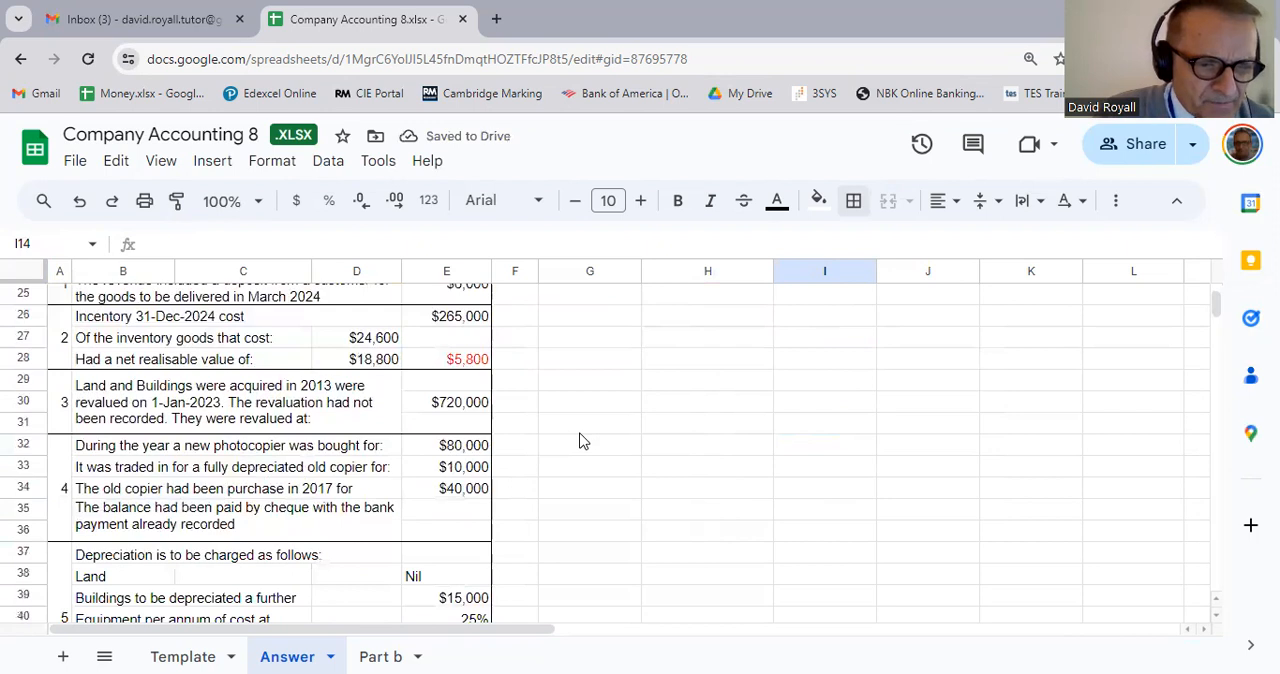
scroll(737, 430, up, 7)
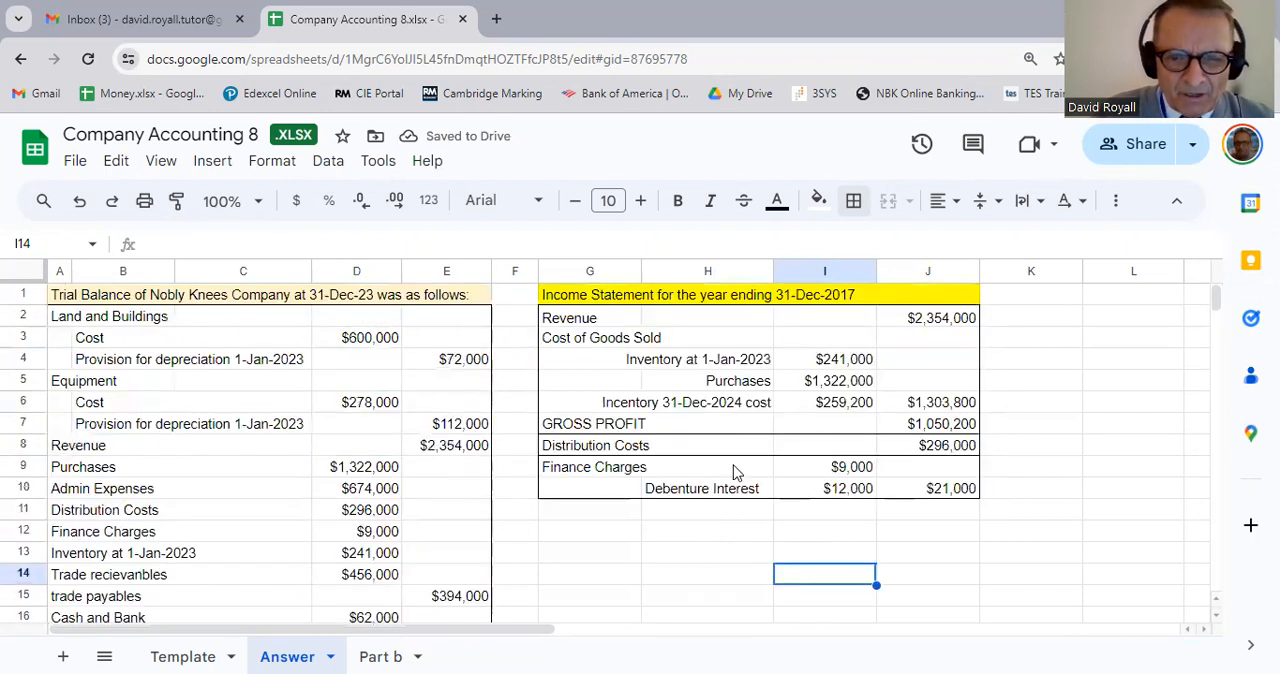
click(603, 518)
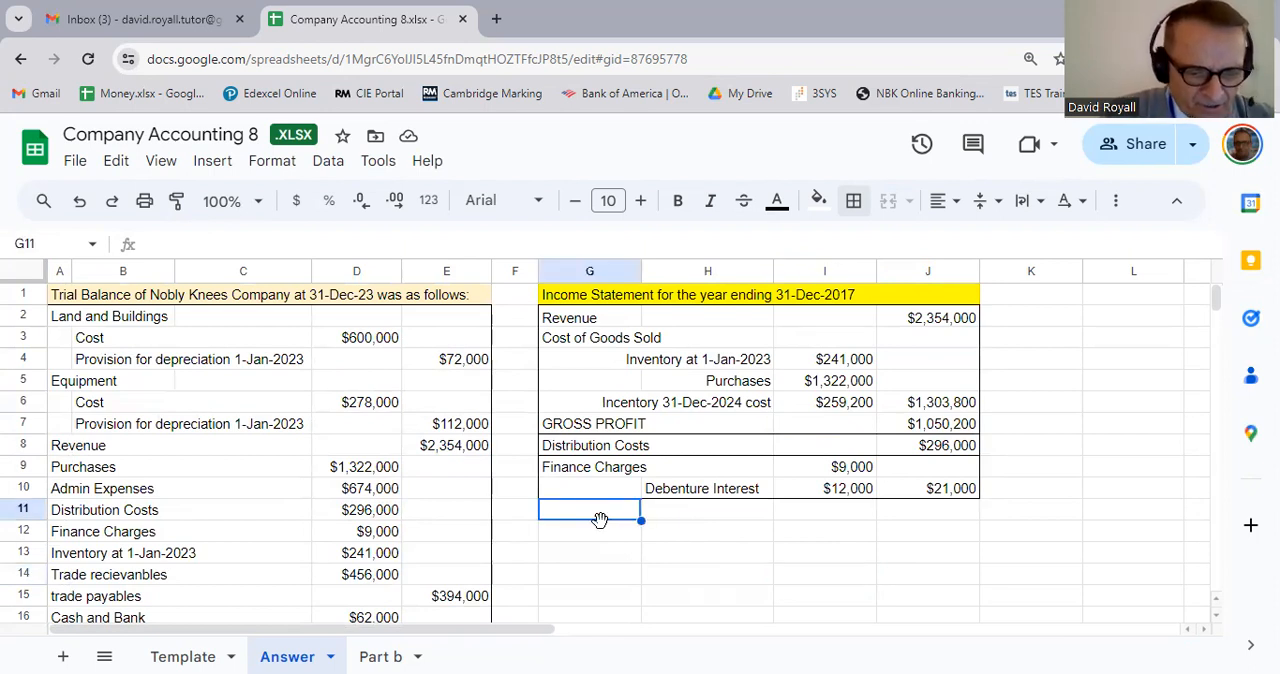
text(Adminis)
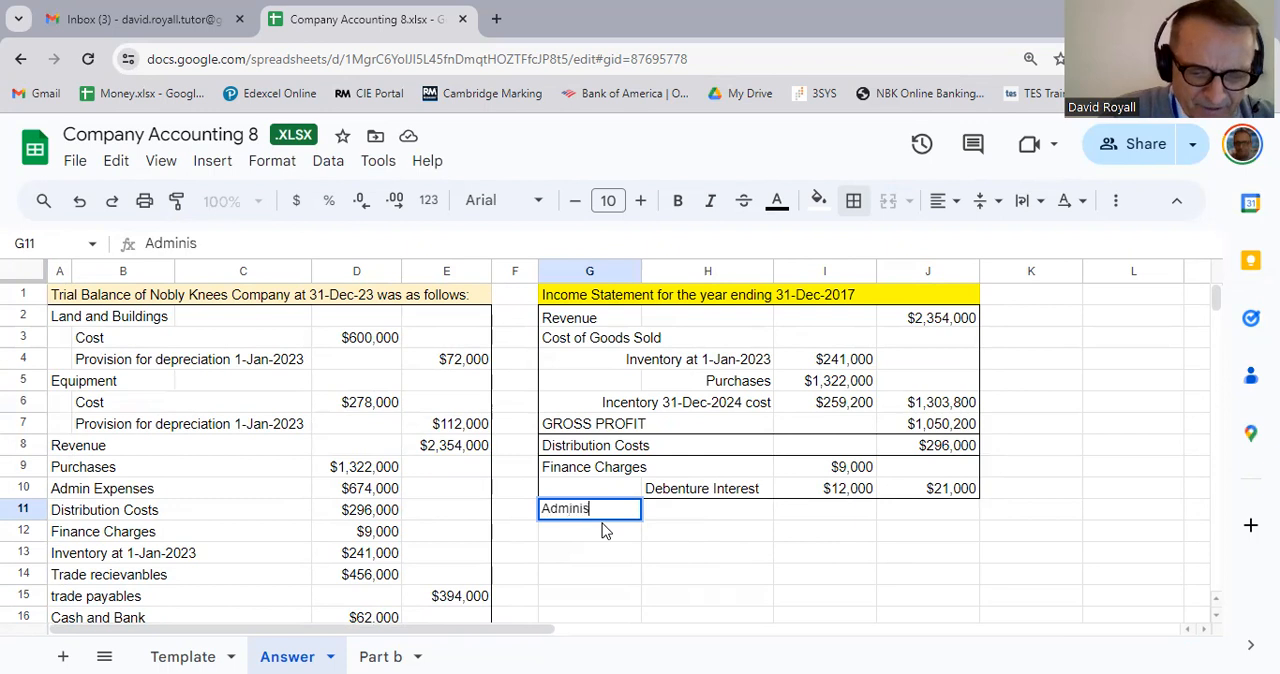
text(tration C)
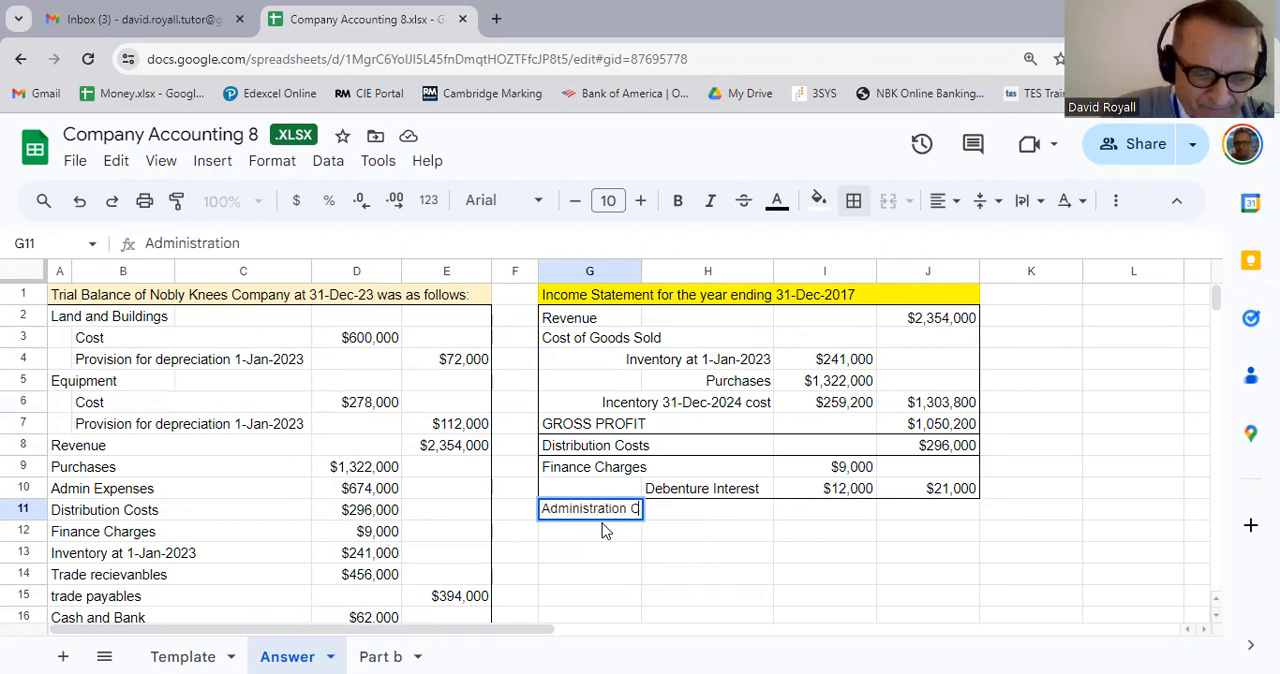
text(garges)
key(BackSpace)
key(BackSpace)
key(BackSpace)
key(BackSpace)
key(BackSpace)
key(BackSpace)
text(harges)
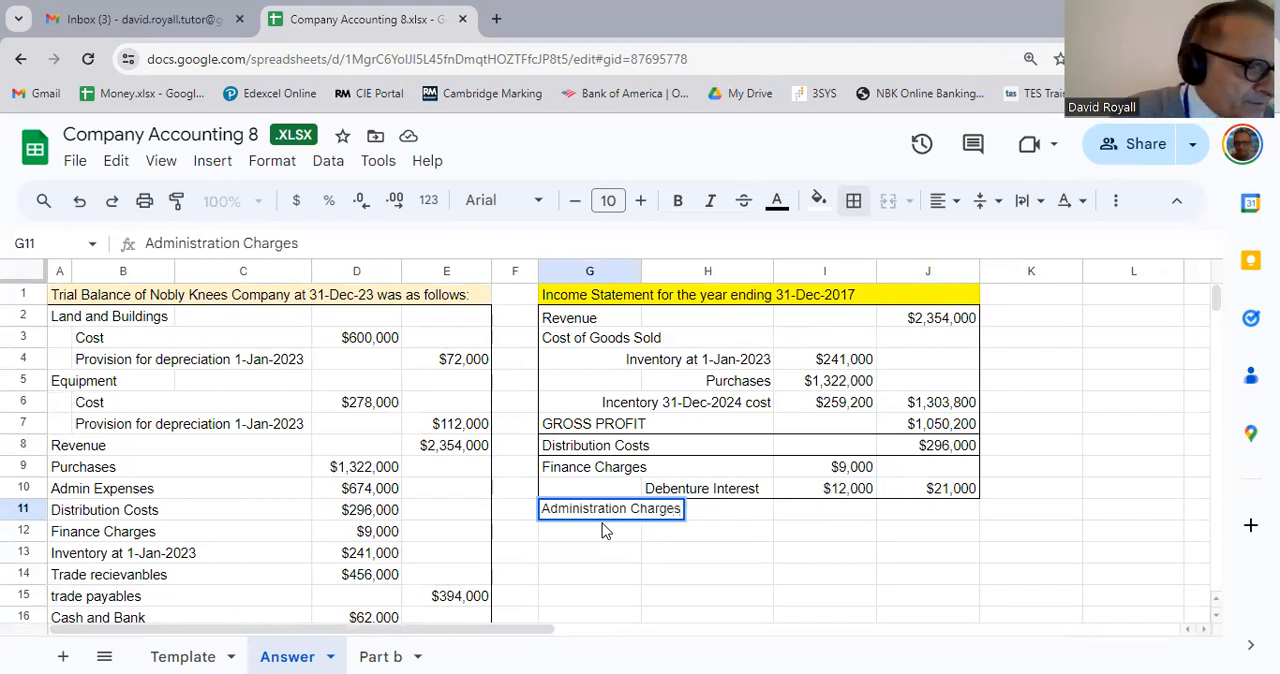
key(Return)
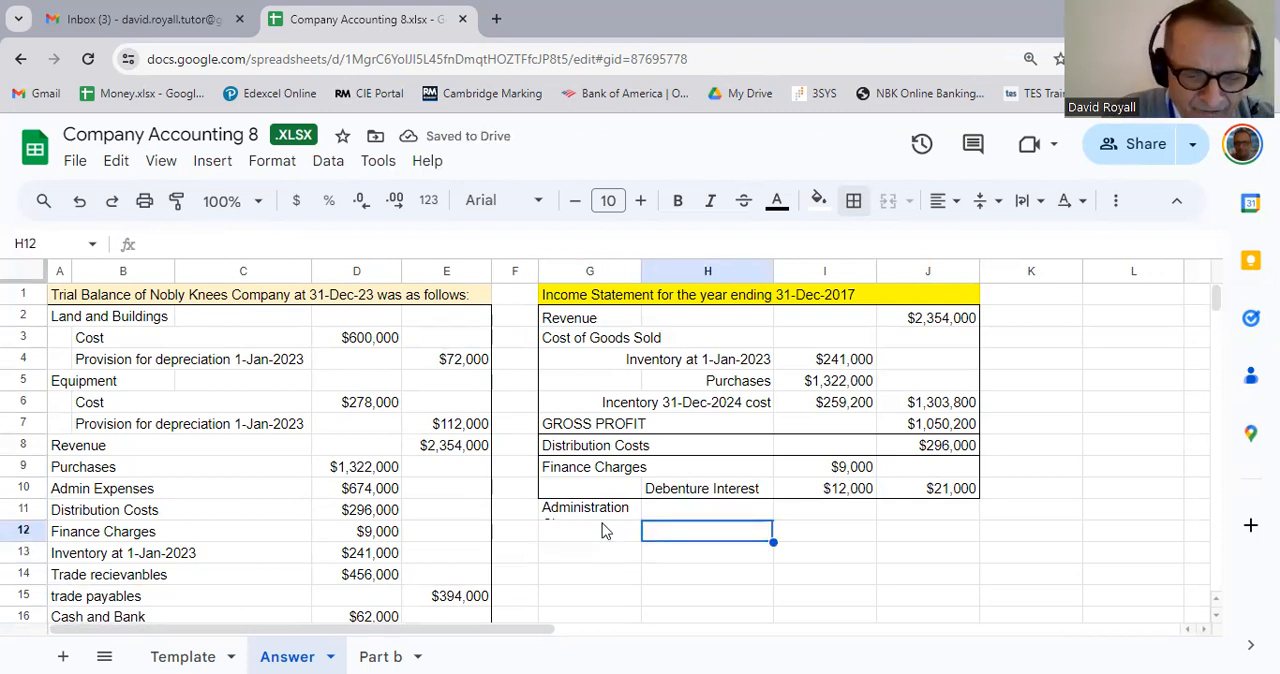
Step: Enter the label Trial Balance in H12 under the Administration Charges heading
text(Tr)
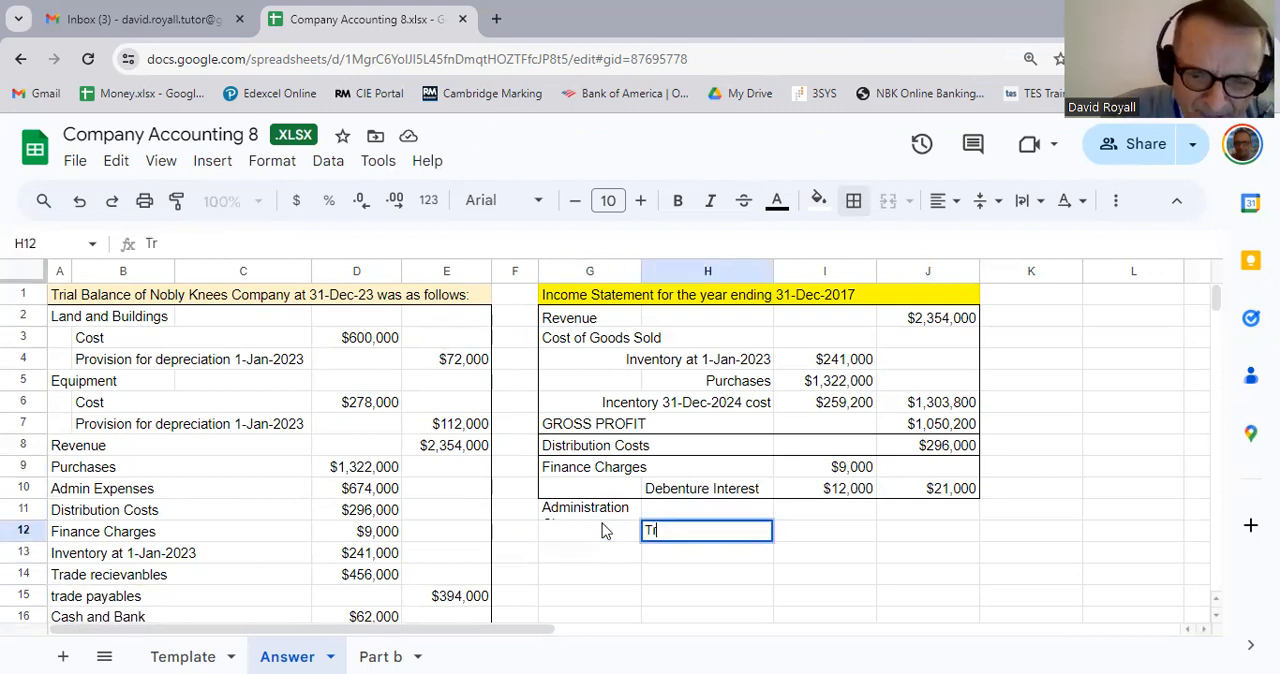
text(ial B)
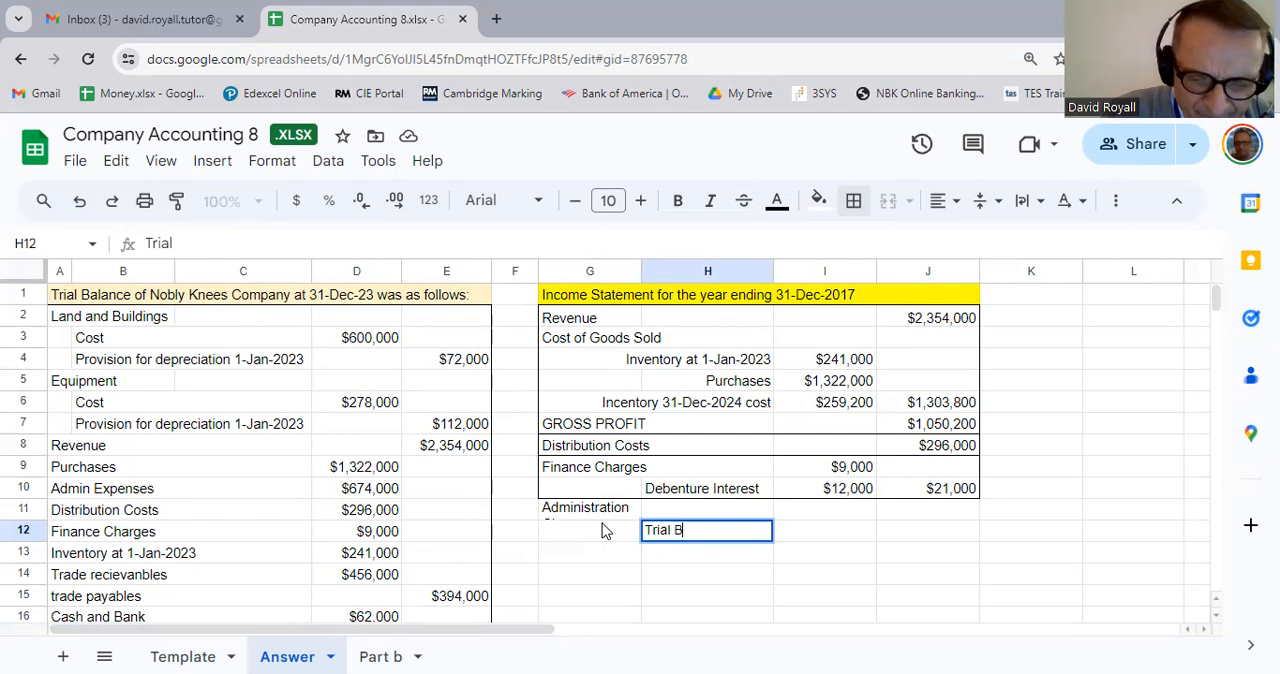
text(alance)
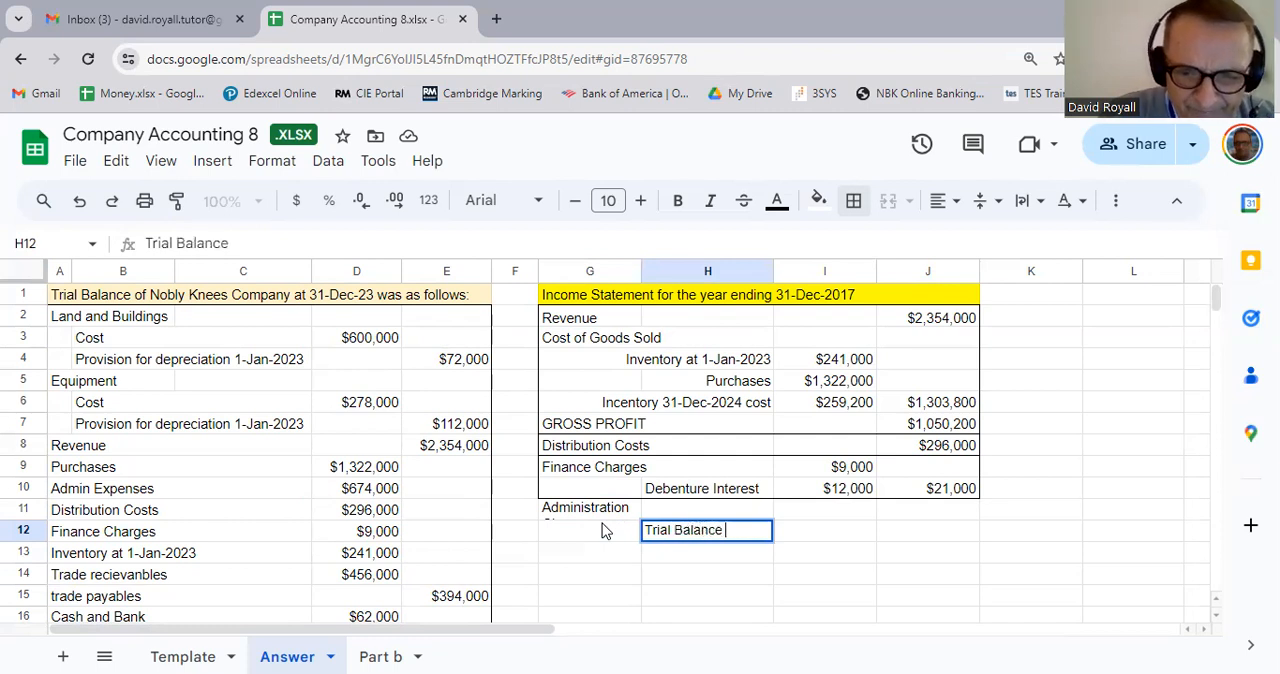
Step: Link I12 to the Admin Expenses figure in the trial balance with the formula =D10
key(Tab)
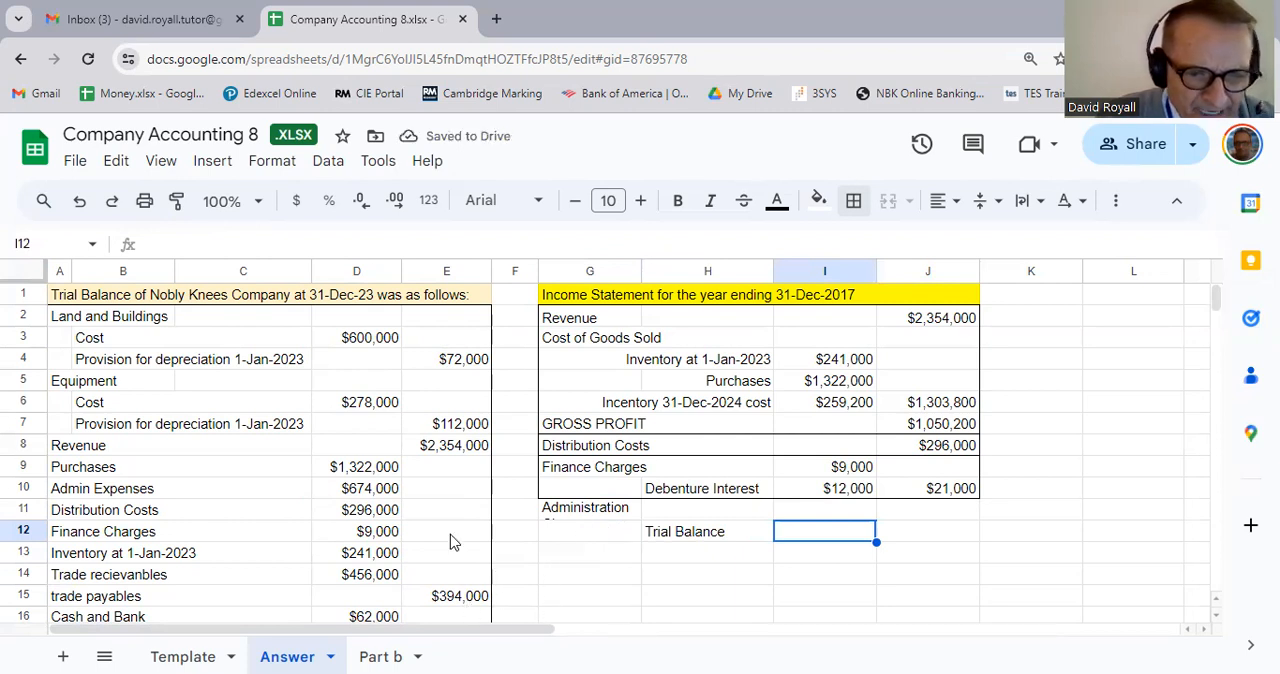
text(=)
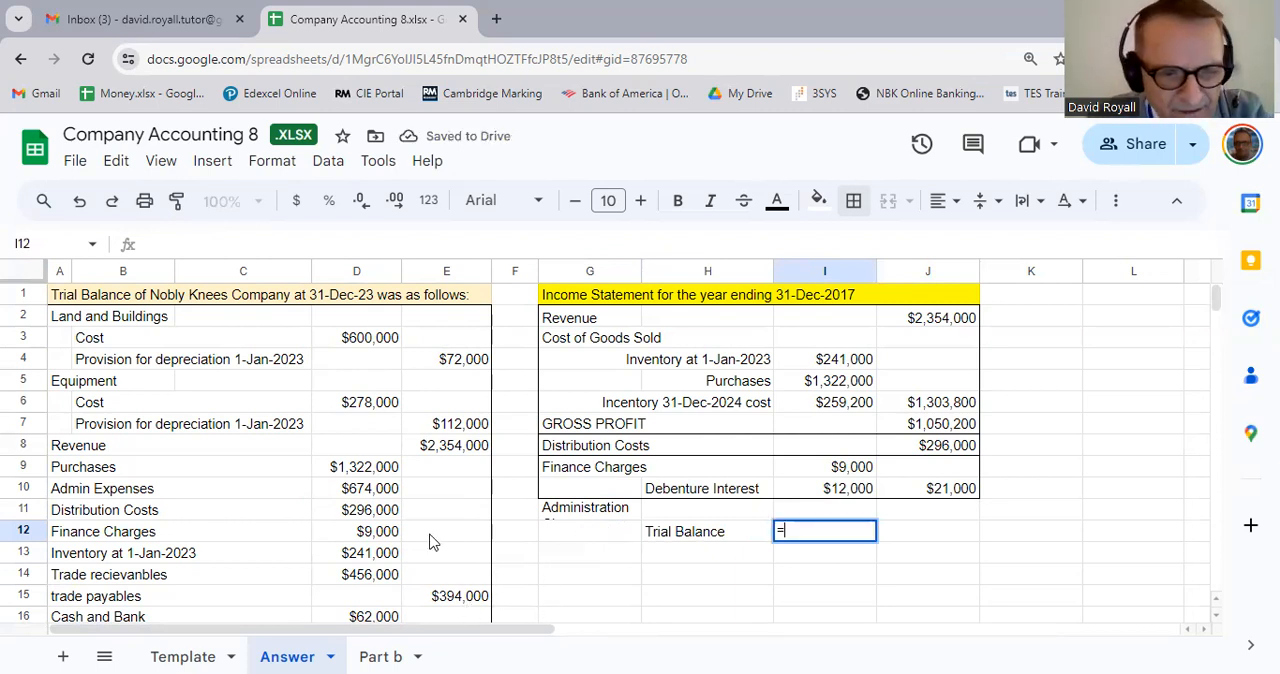
click(370, 490)
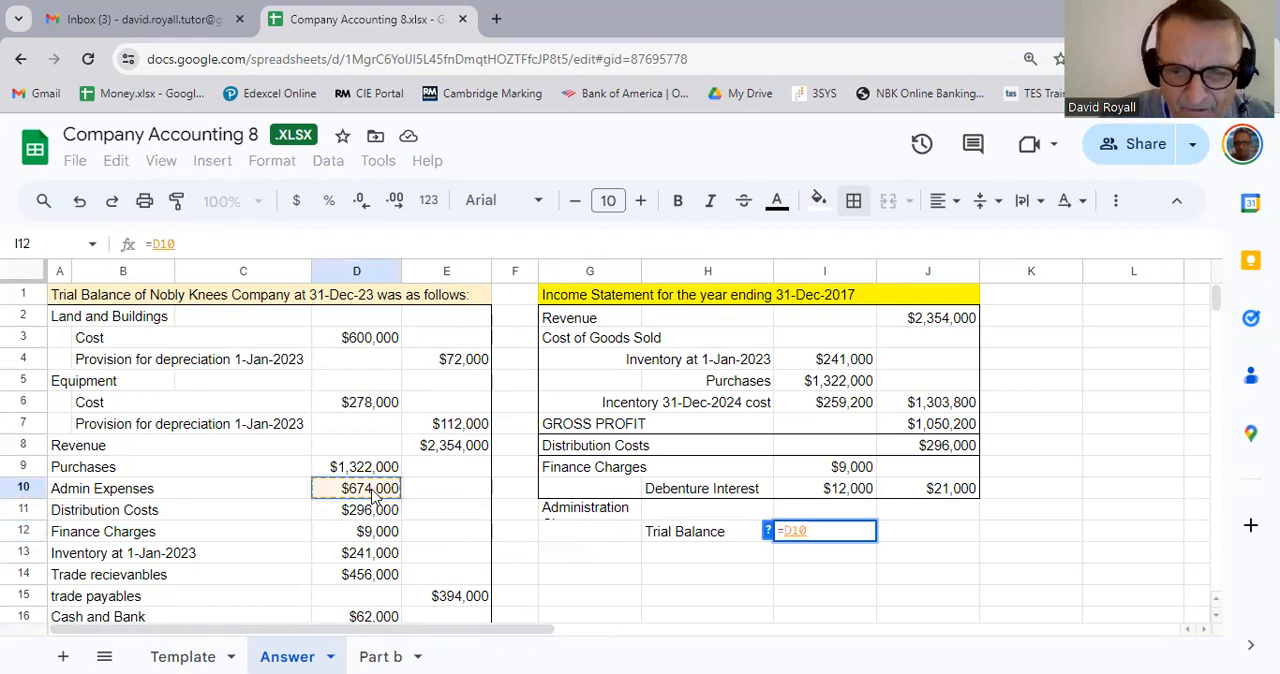
key(Return)
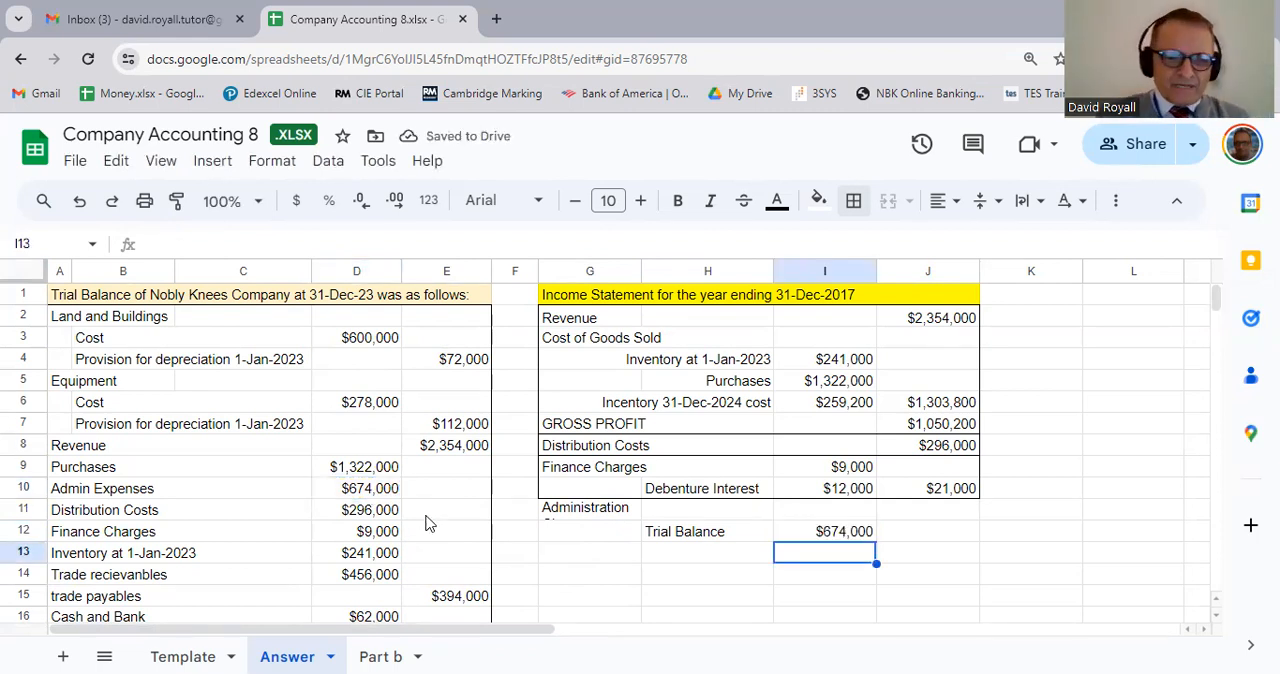
Step: Check the notes for adjustments to administration expenses and enter the label Dividend Paid in H13
scroll(393, 527, down, 7)
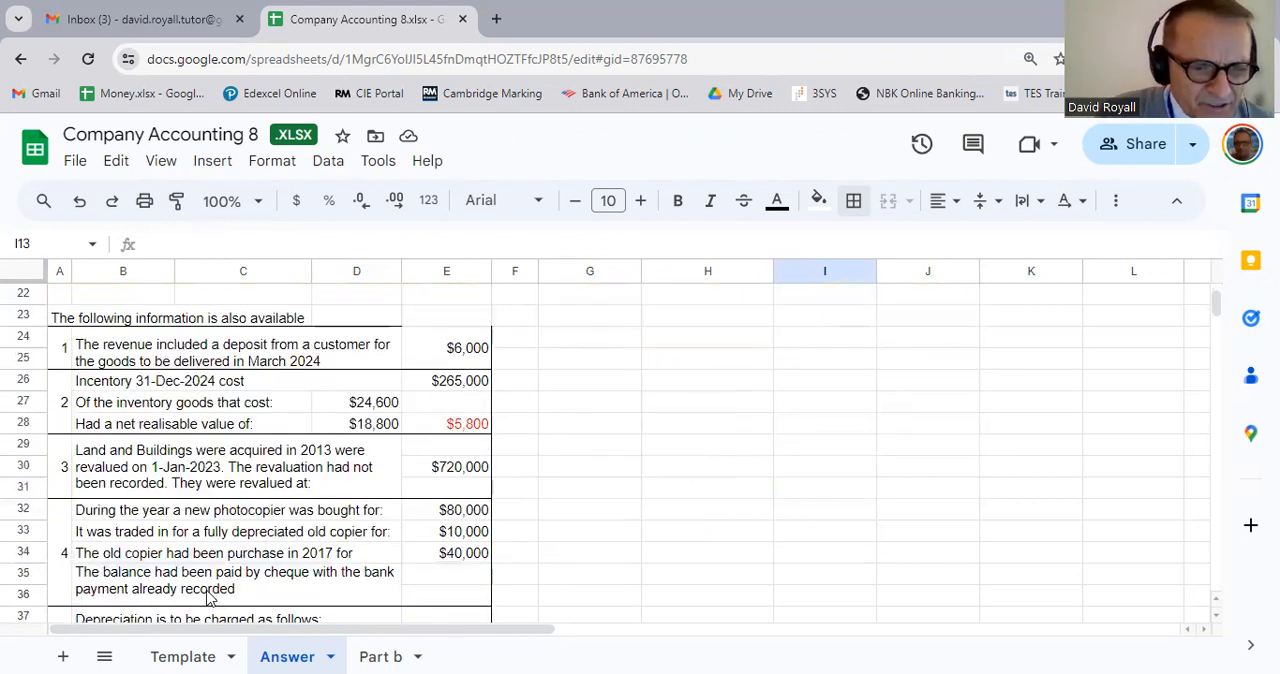
scroll(222, 595, down, 3)
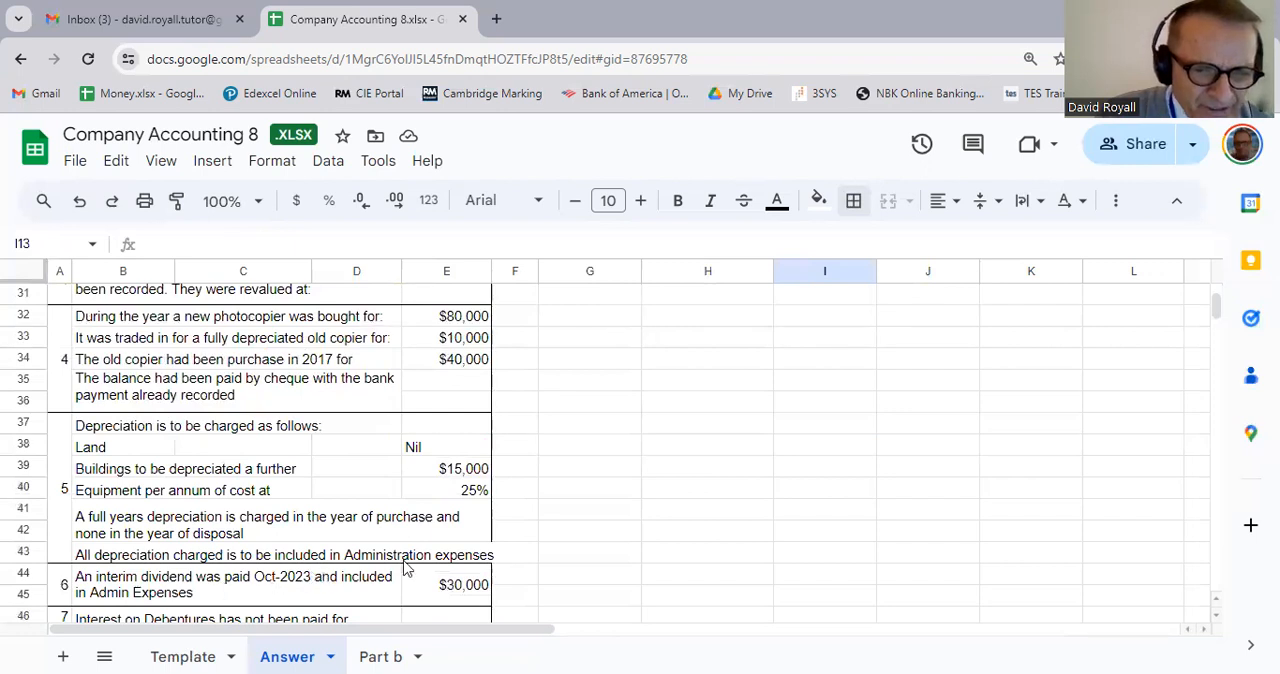
scroll(428, 553, down, 1)
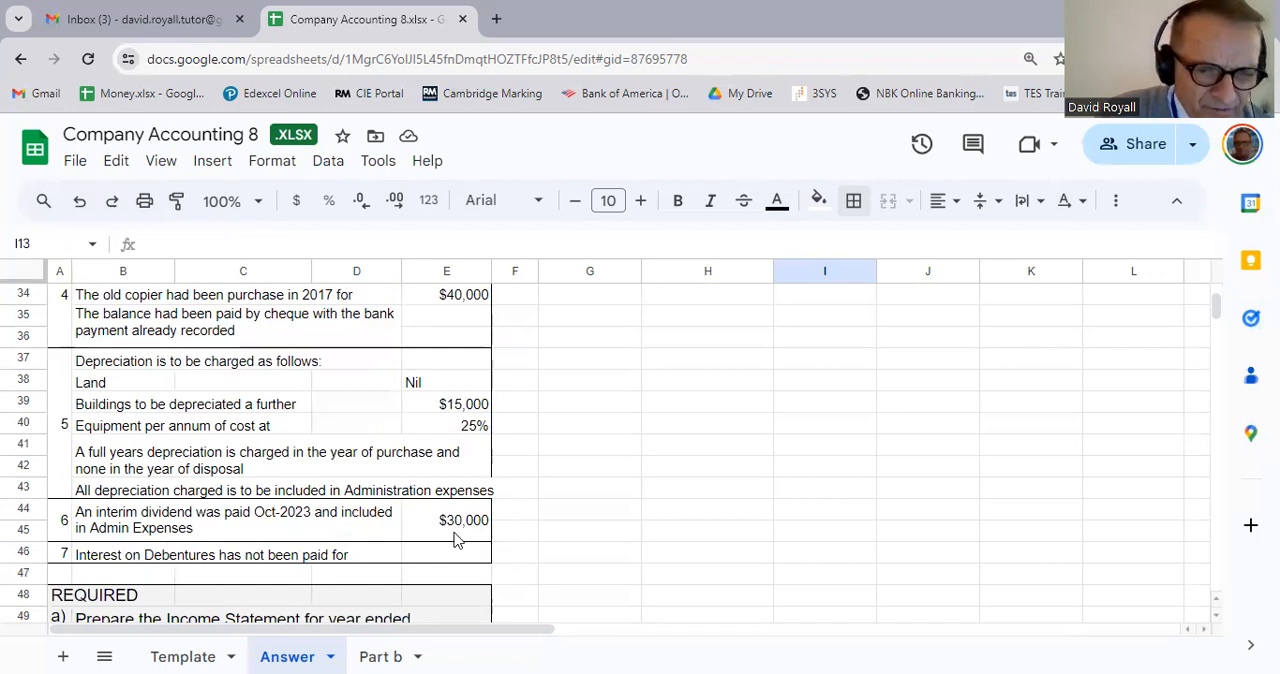
scroll(548, 540, up, 10)
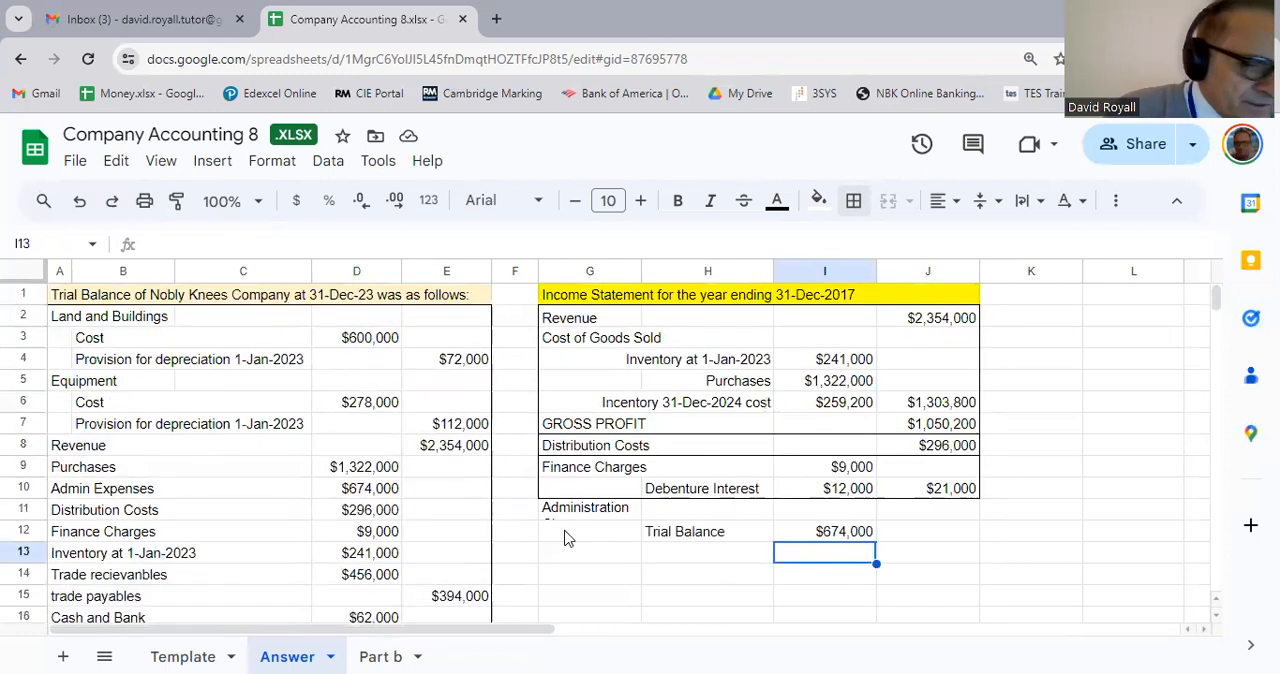
click(665, 557)
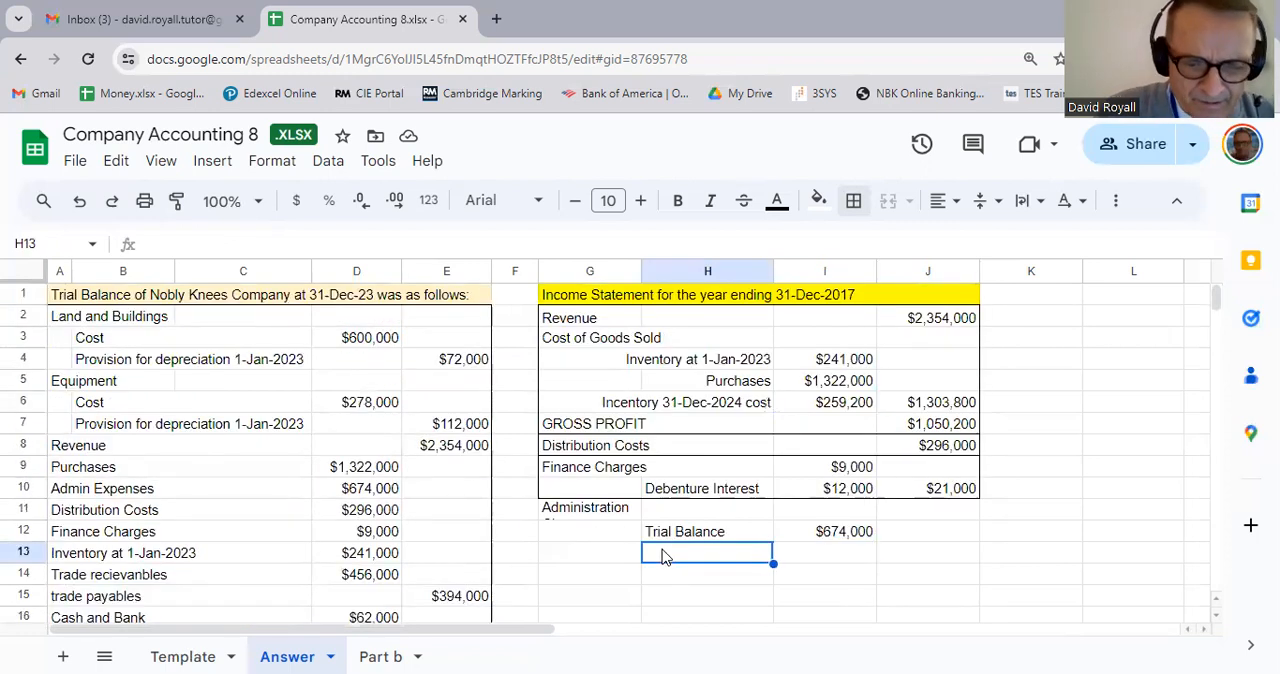
text(Diuv)
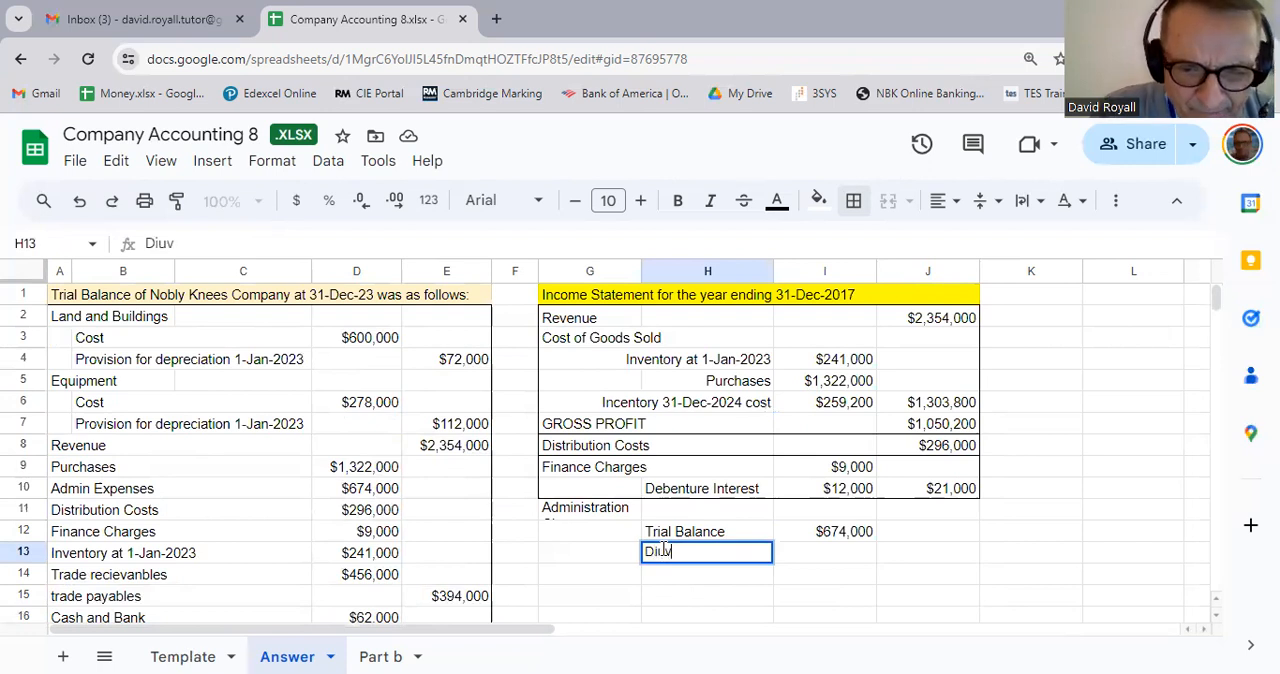
key(BackSpace)
key(BackSpace)
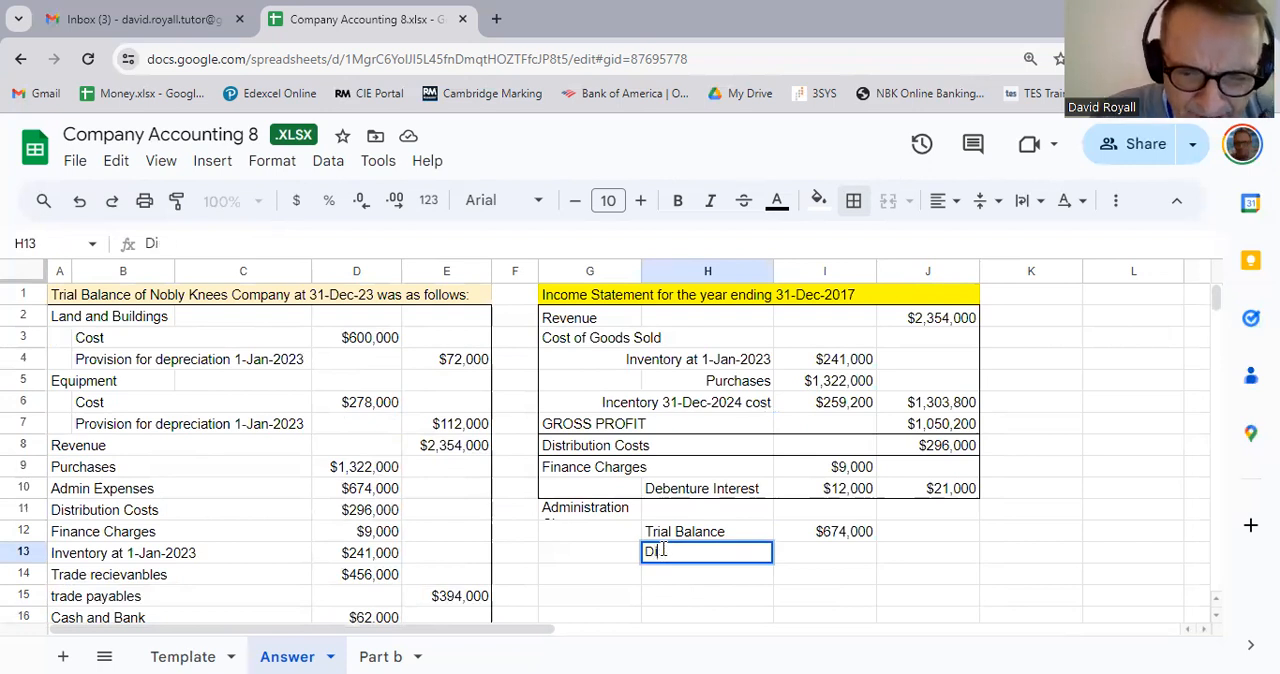
text(v)
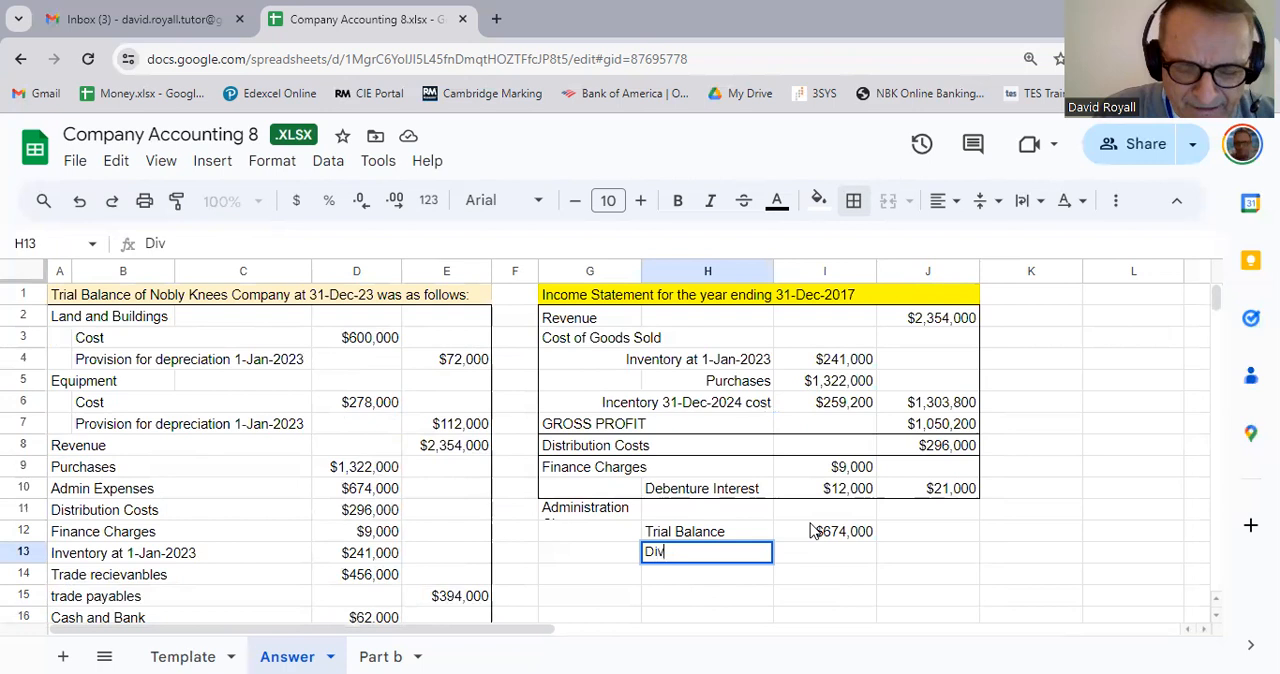
text(idend Paid)
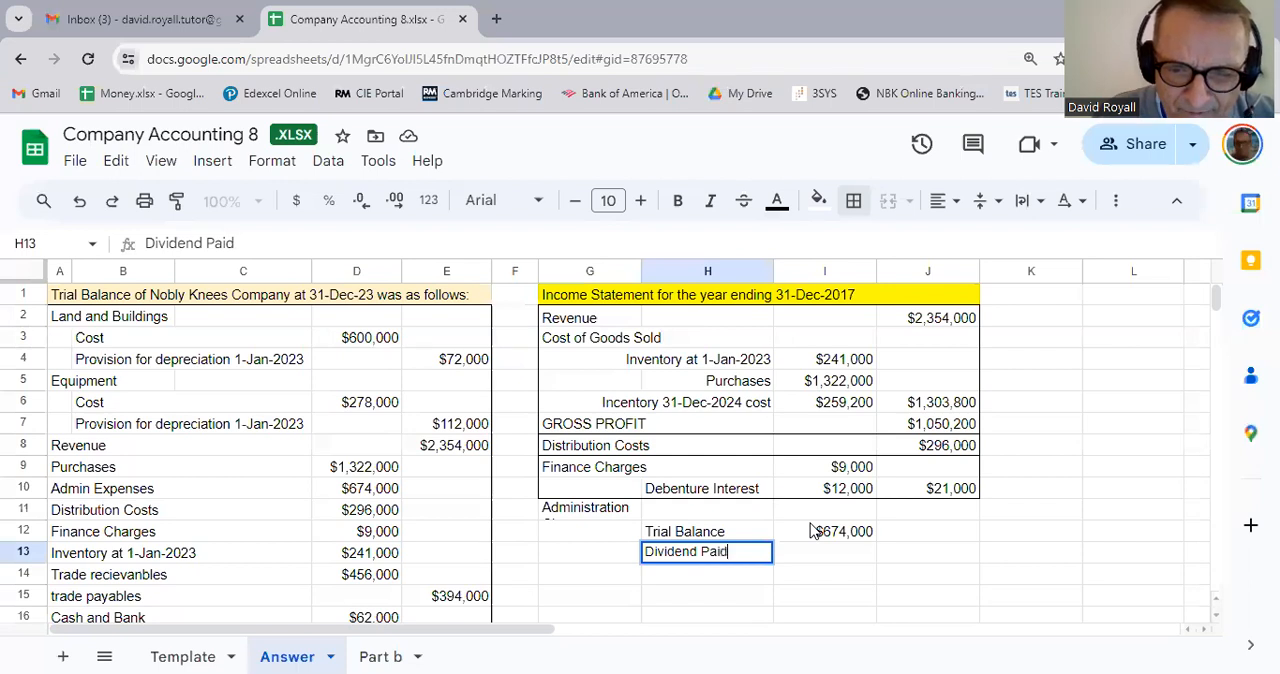
Step: Enter -30000 in I13 as the dividend deduction from the administration charges
key(Tab)
text(-)
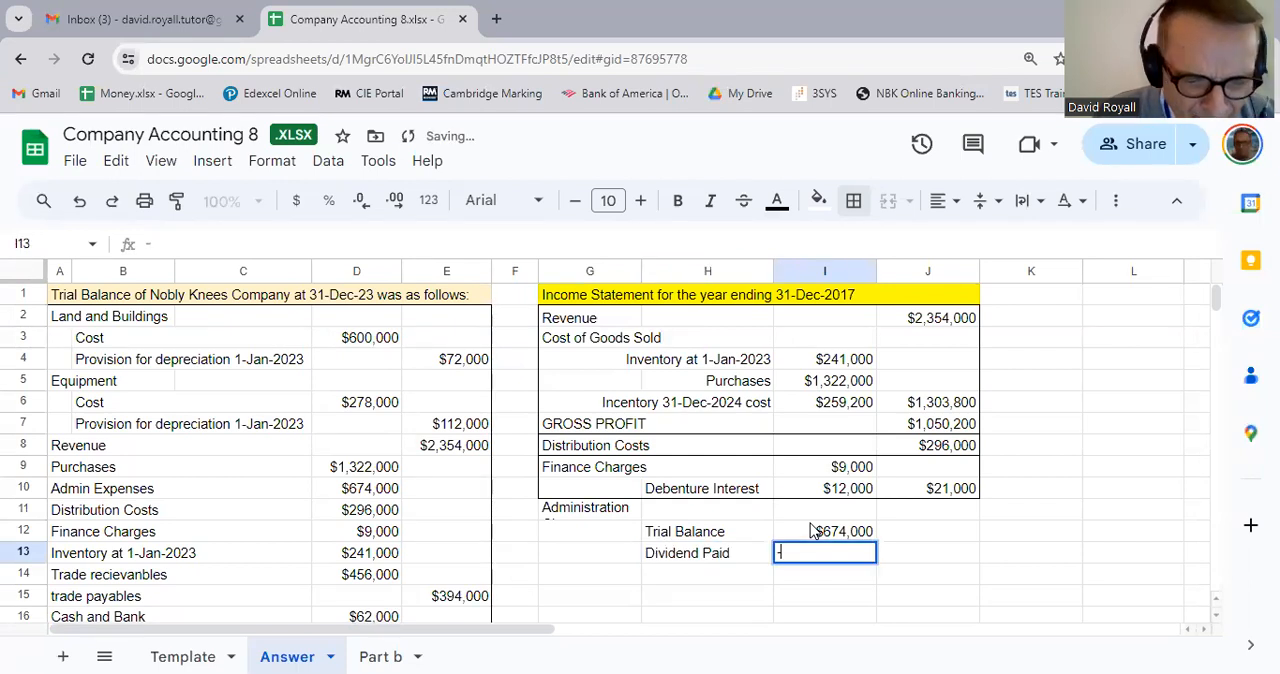
text(30000)
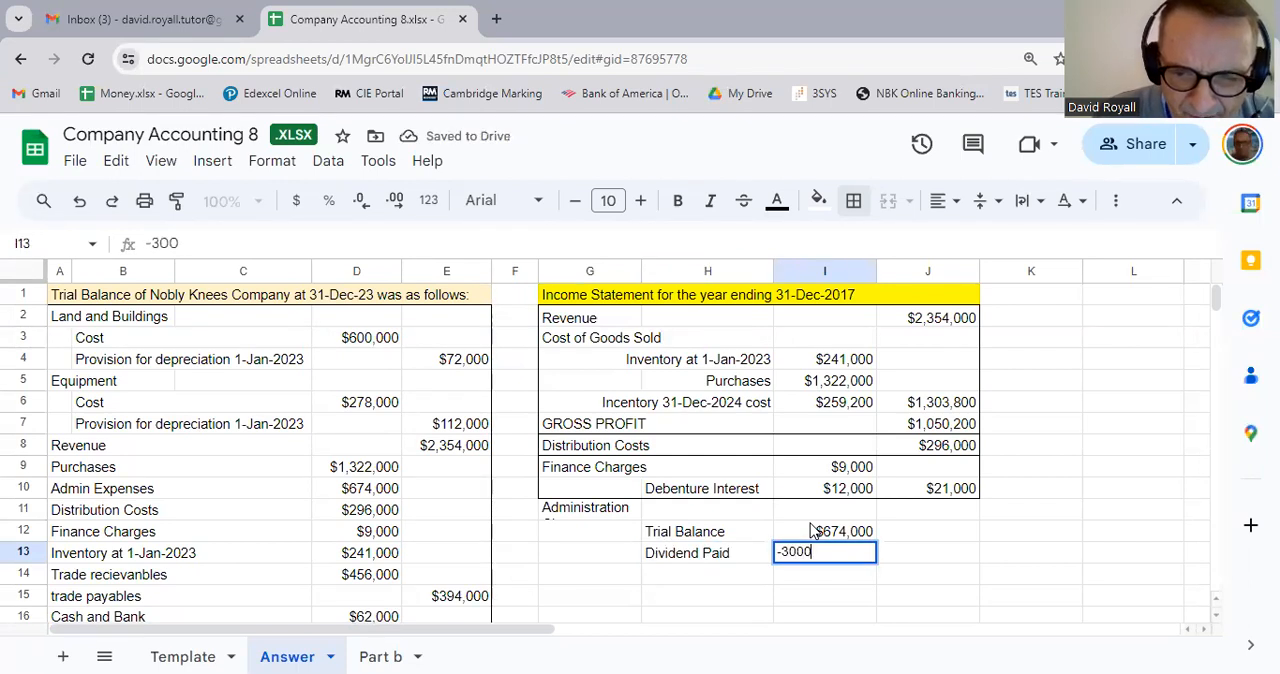
key(Return)
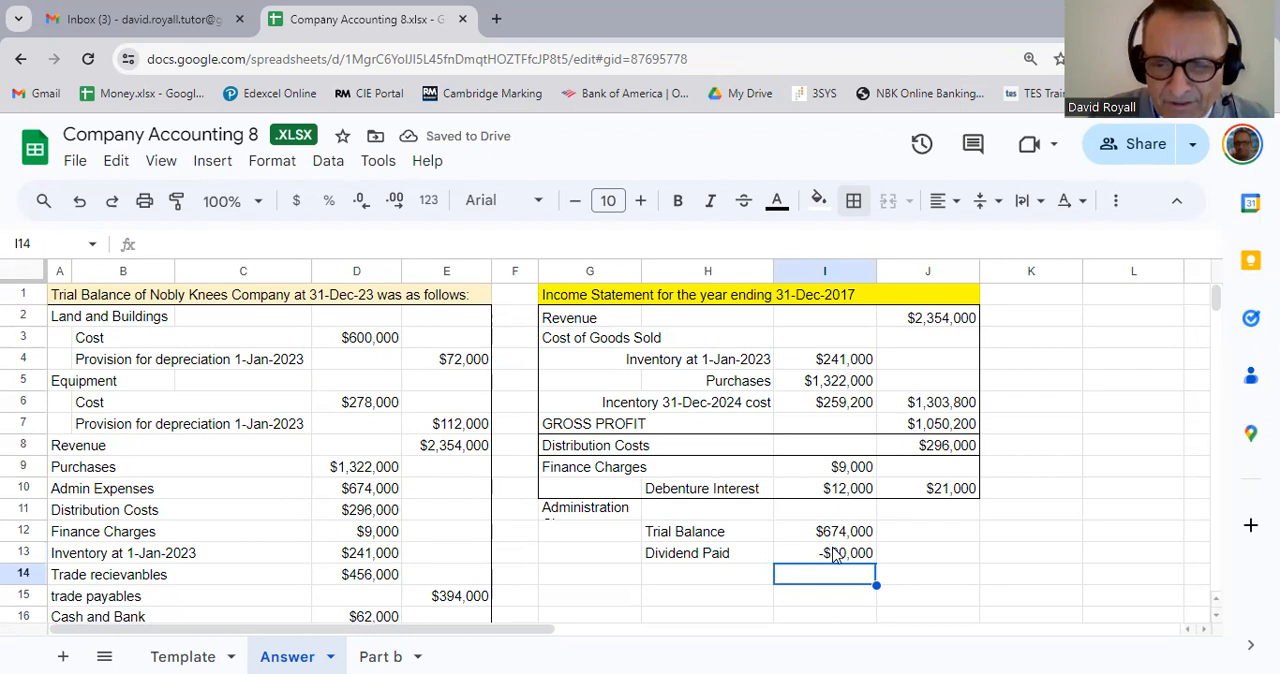
Step: Change the text colour of the dividend figure in I13 to red
click(836, 555)
click(778, 203)
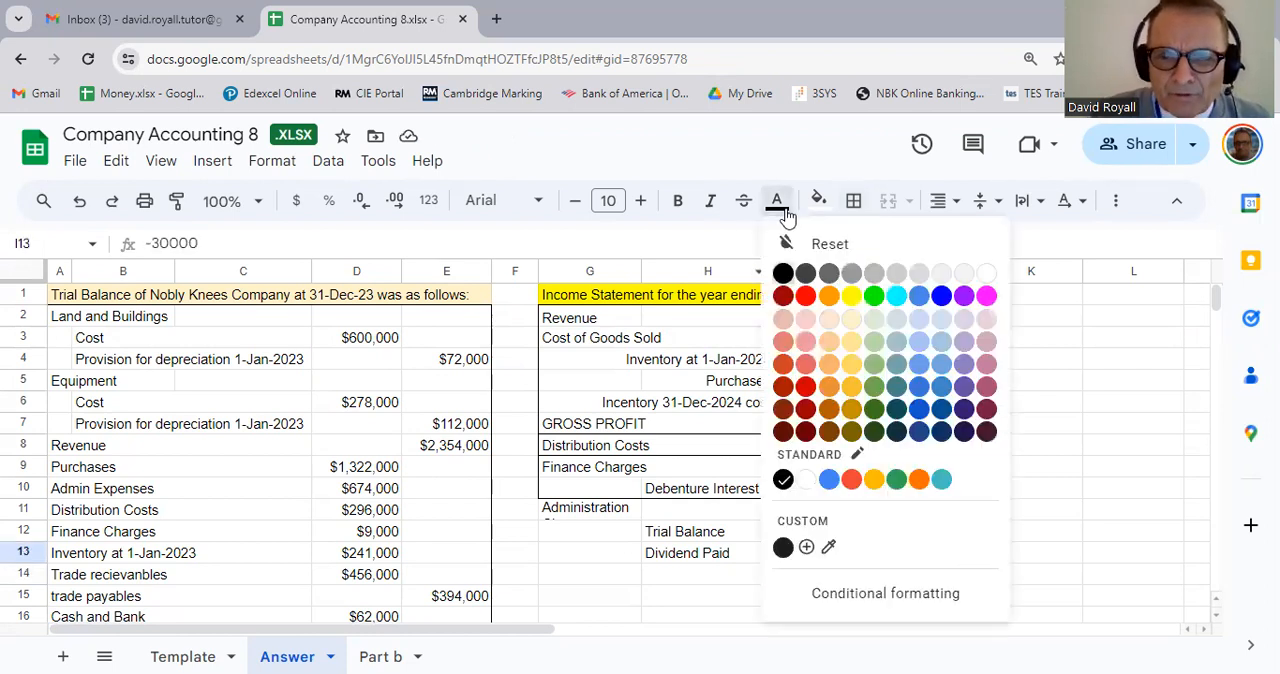
click(805, 296)
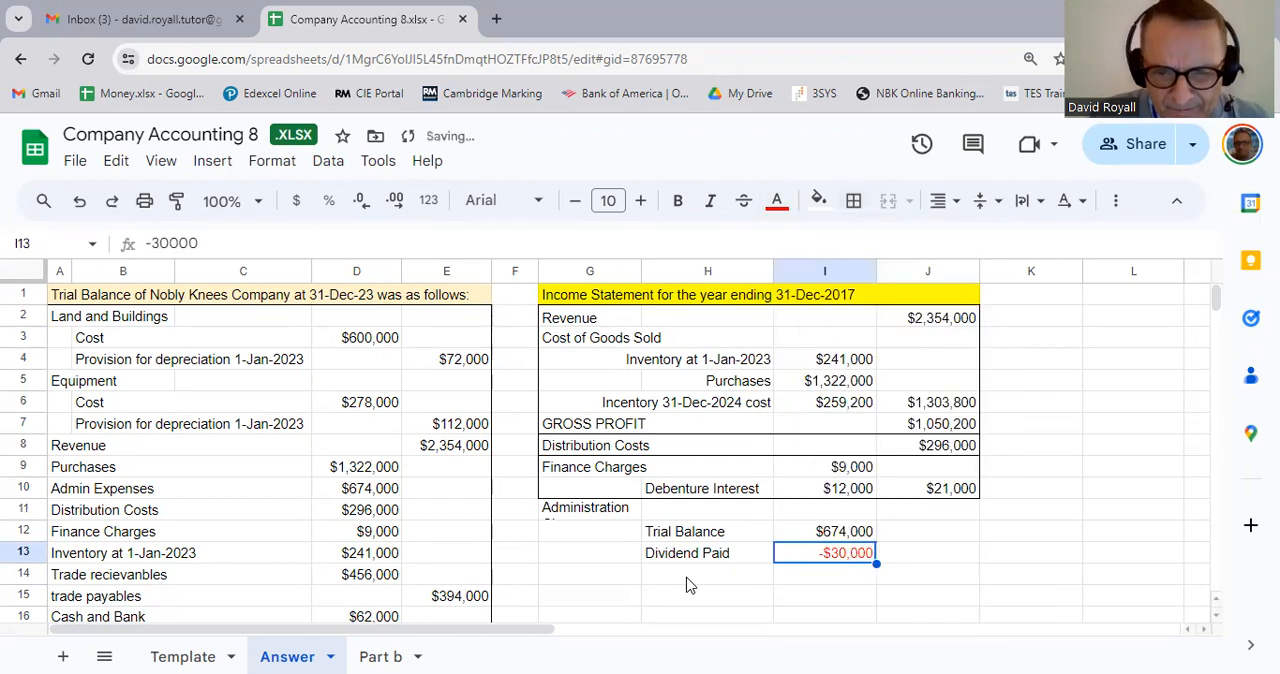
Step: Review the additional information and enter the label Deprec Buildings in H14 below Dividend Paid
click(688, 583)
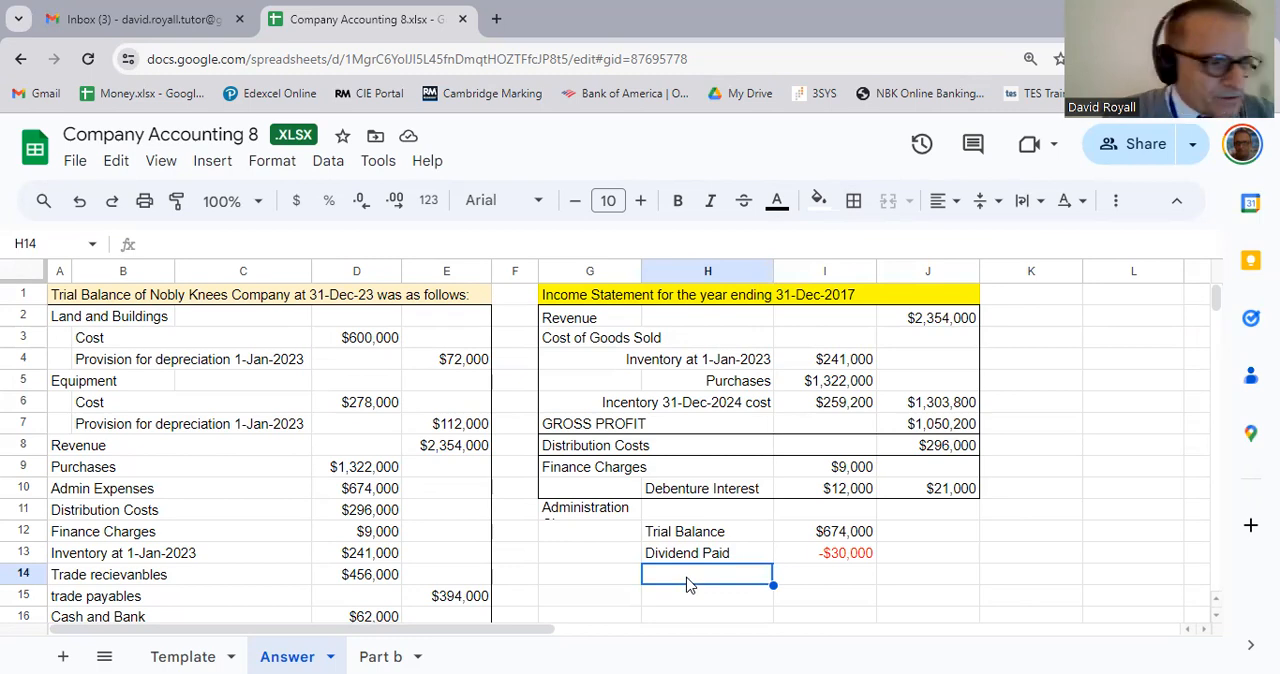
scroll(686, 565, down, 6)
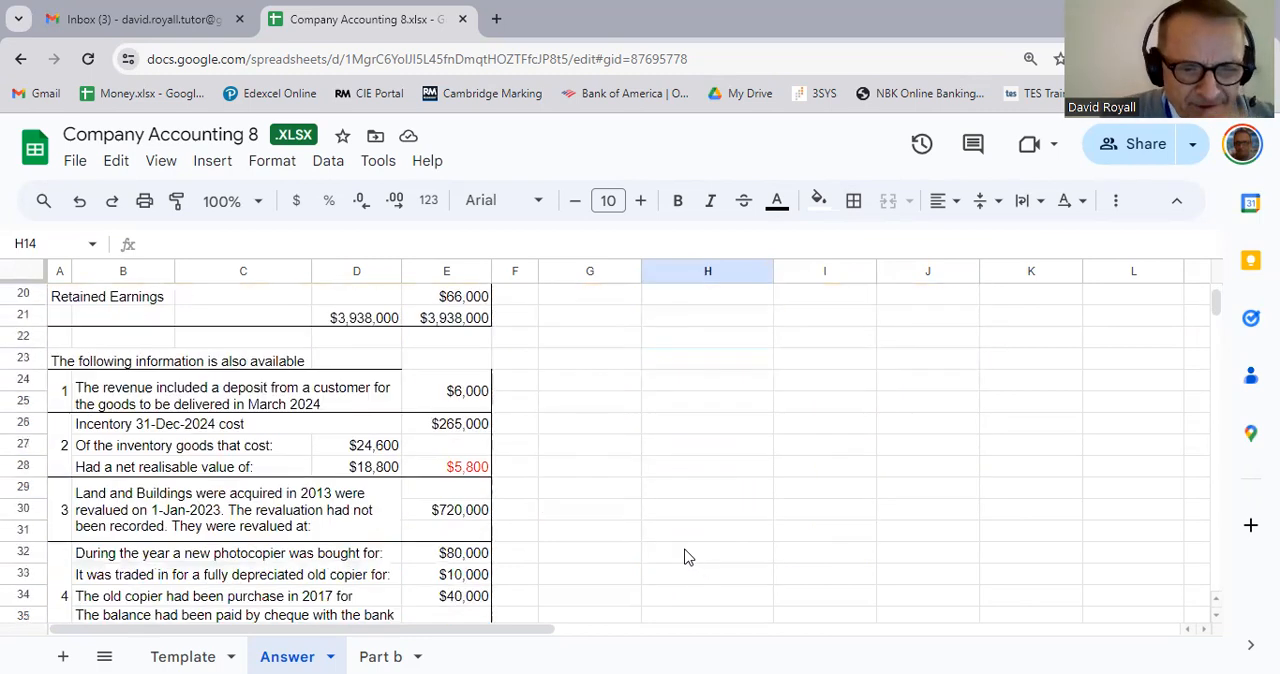
scroll(677, 551, down, 1)
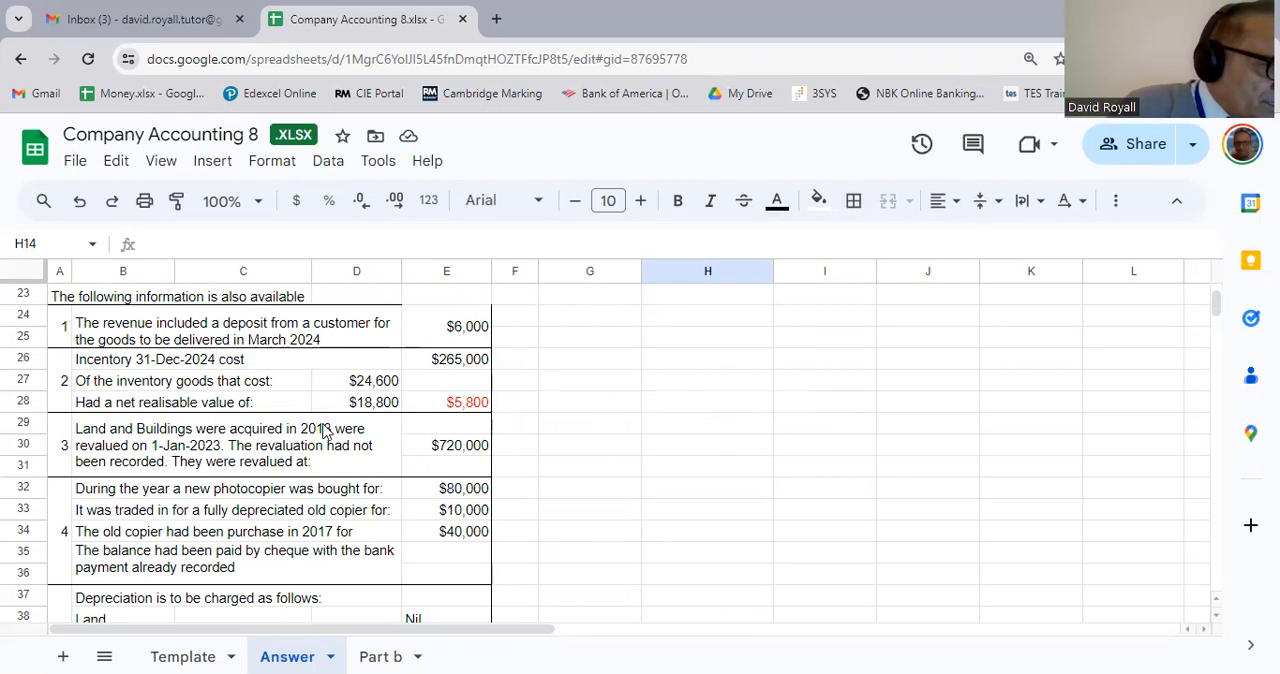
scroll(572, 443, up, 3)
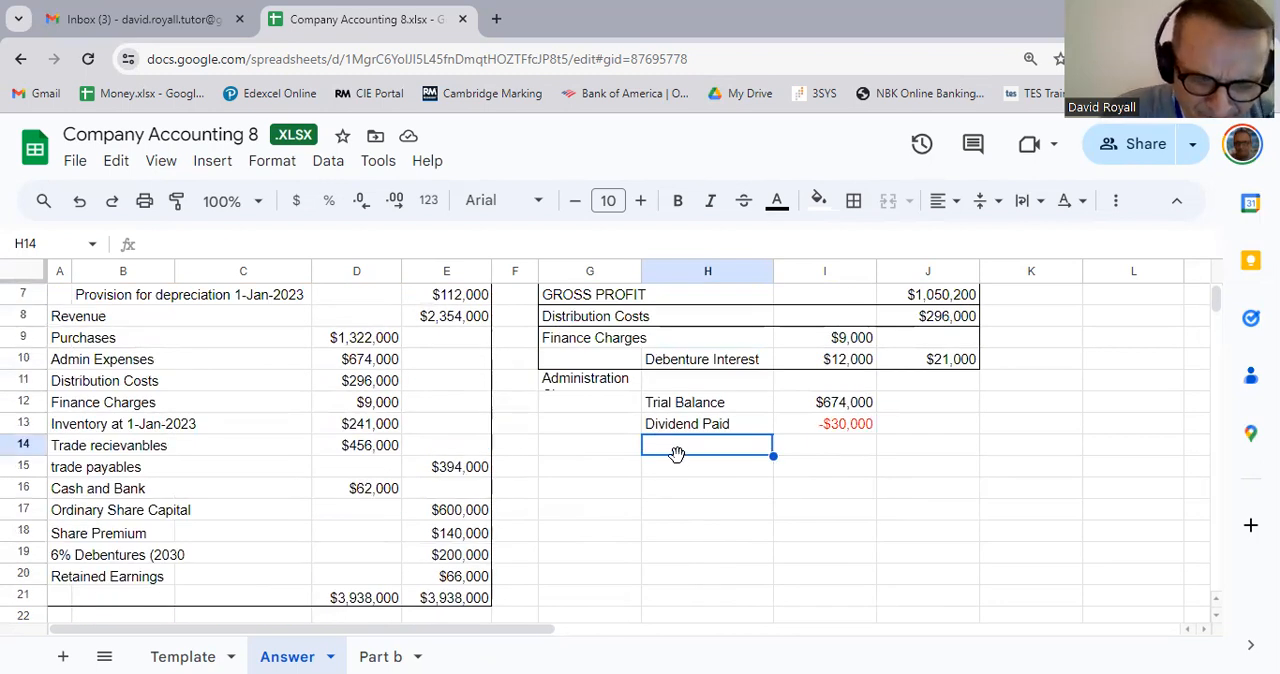
text(Dep)
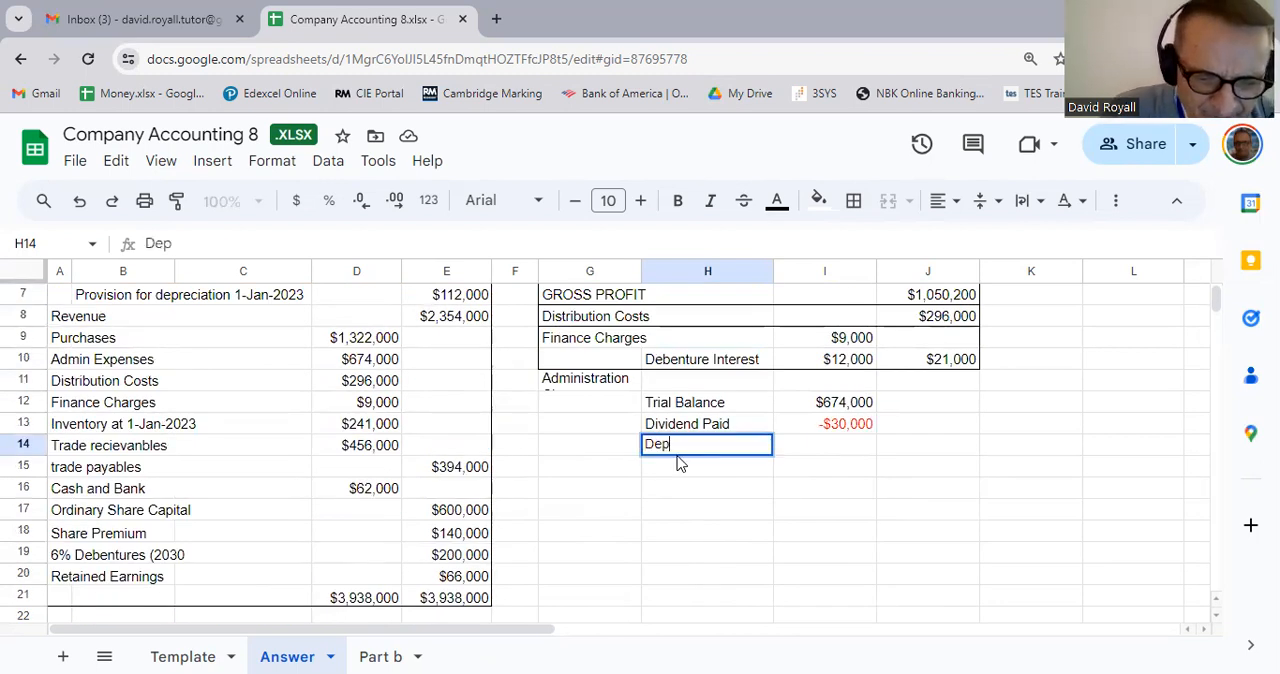
text(rec Buildings)
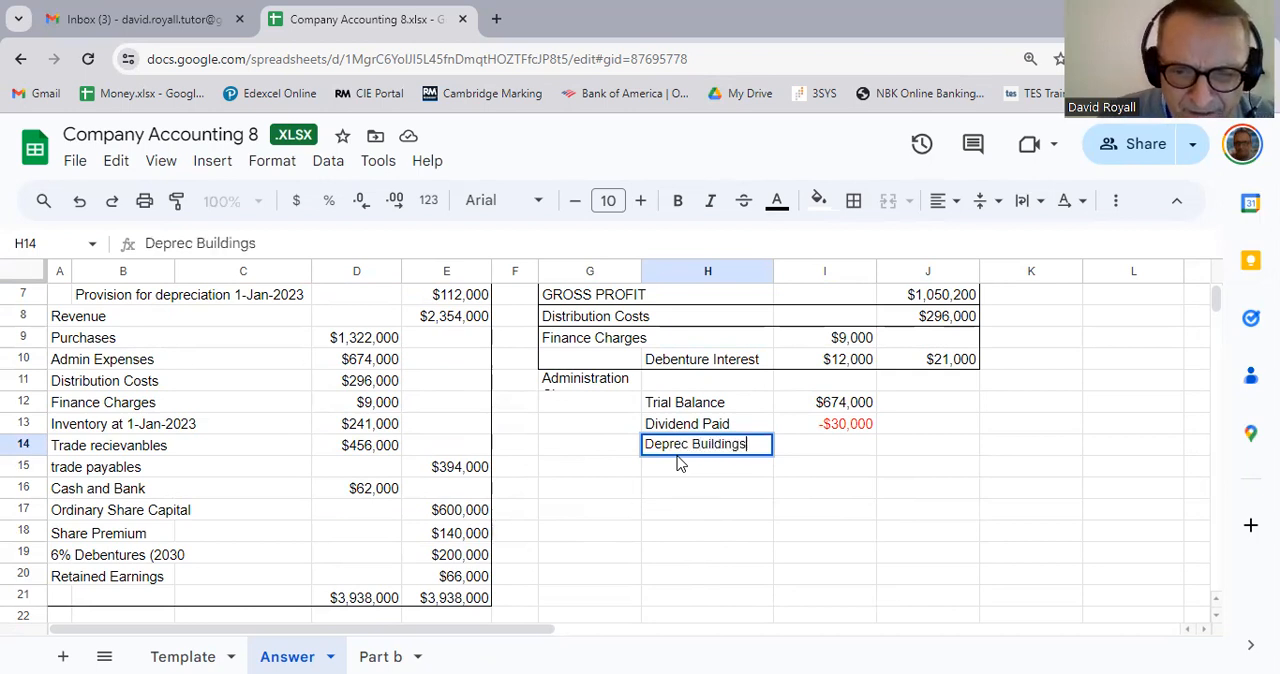
key(Tab)
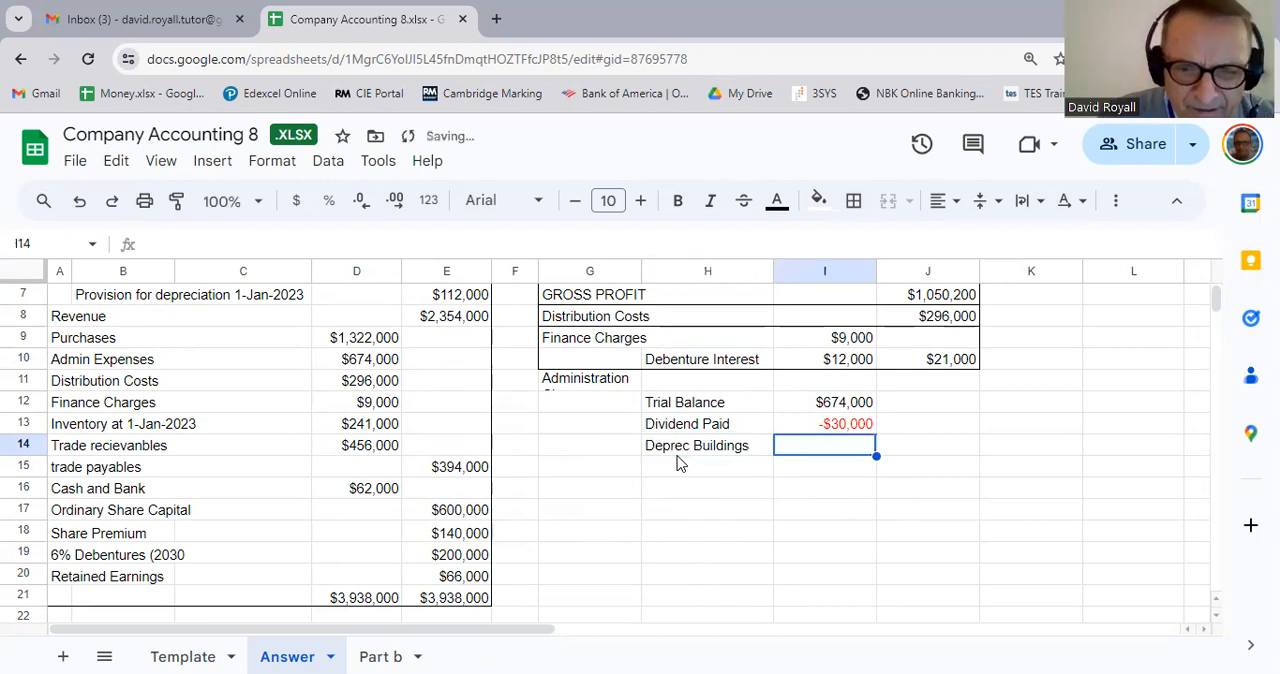
Step: Link I14 to the buildings depreciation amount in note 5 with the formula =E39
scroll(630, 530, down, 4)
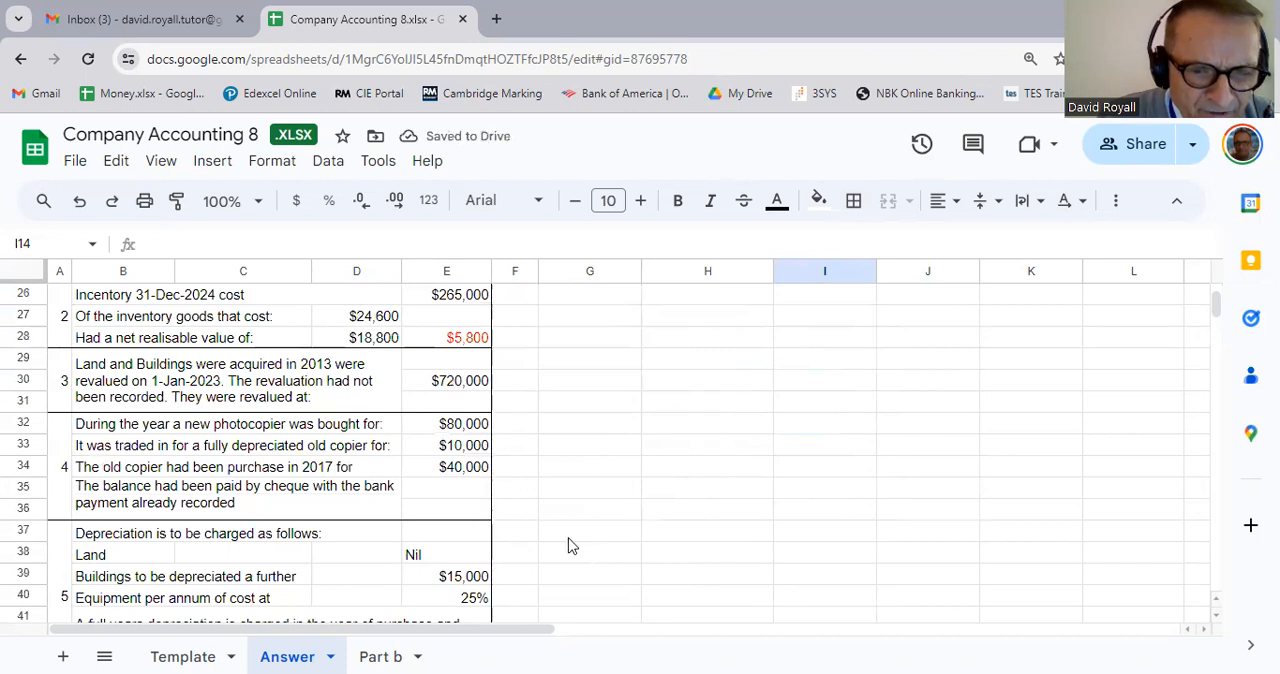
scroll(549, 537, up, 2)
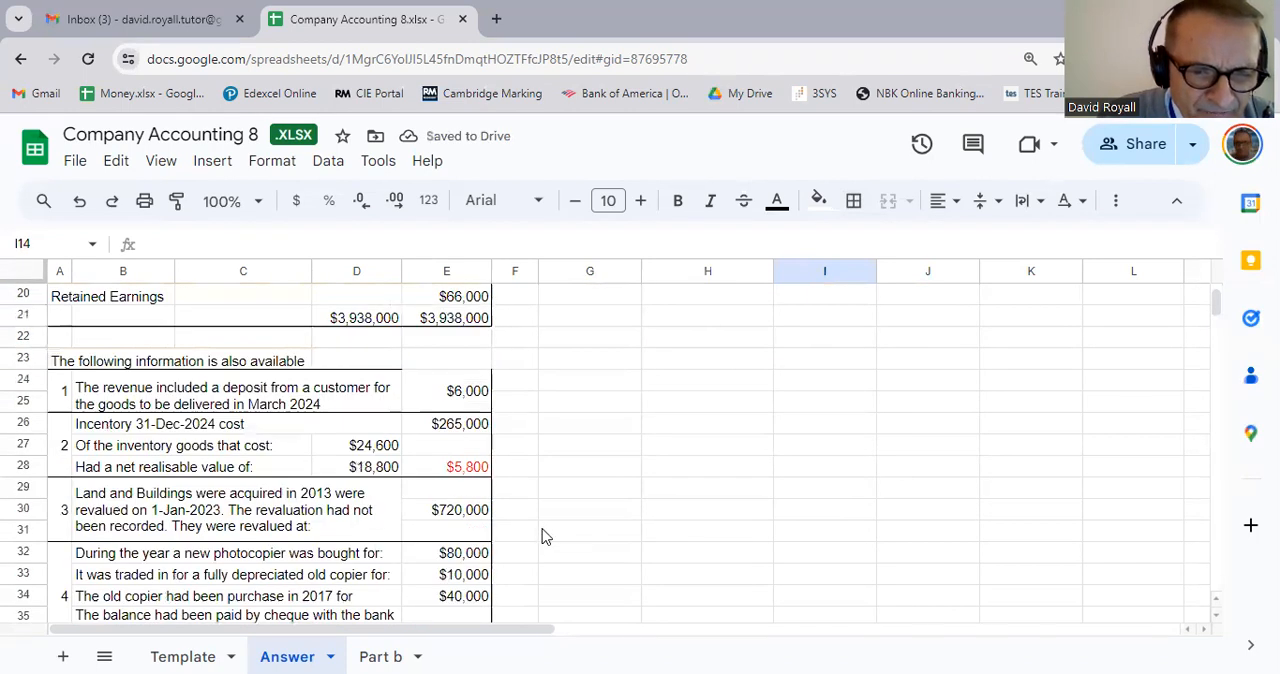
scroll(543, 534, down, 2)
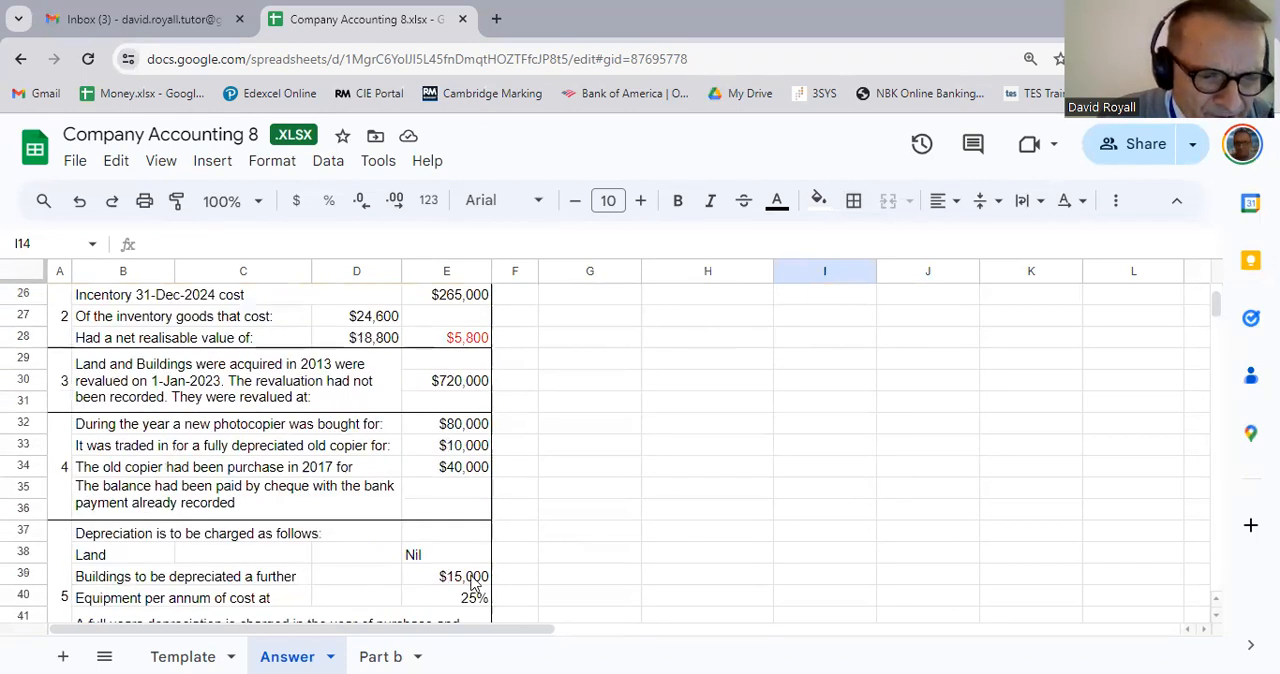
scroll(640, 570, up, 5)
text(=)
scroll(390, 540, down, 4)
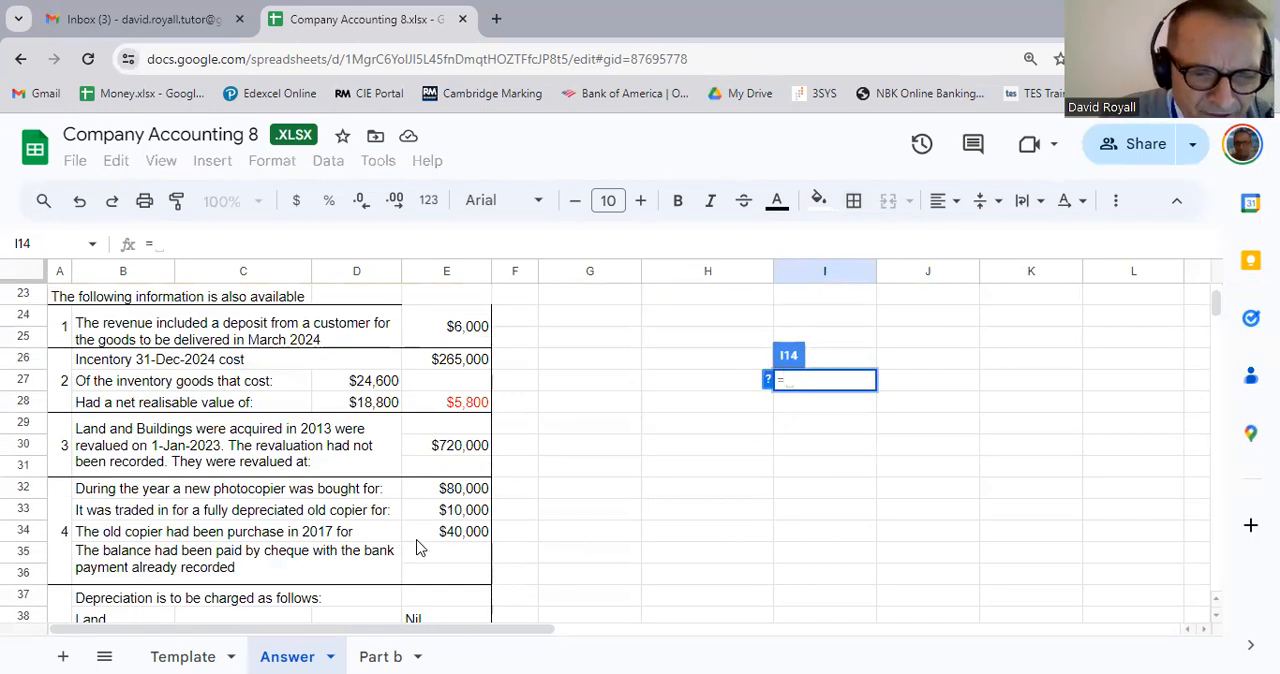
scroll(420, 543, down, 2)
click(467, 517)
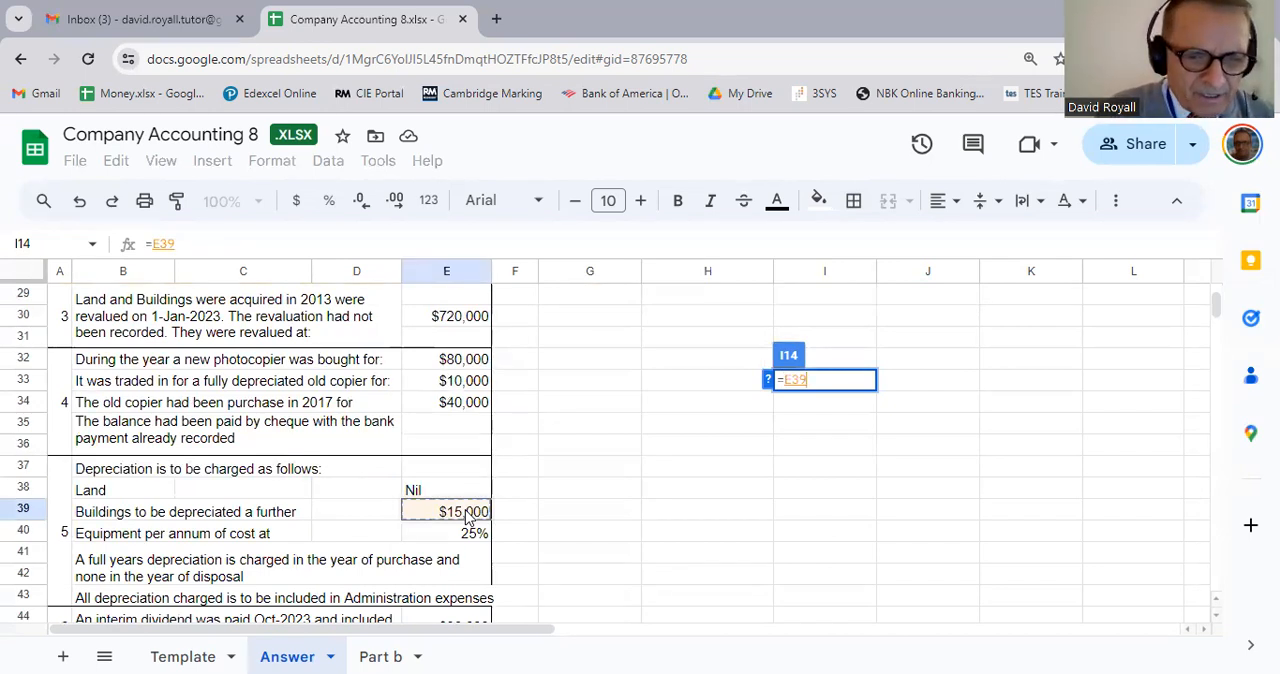
key(Return)
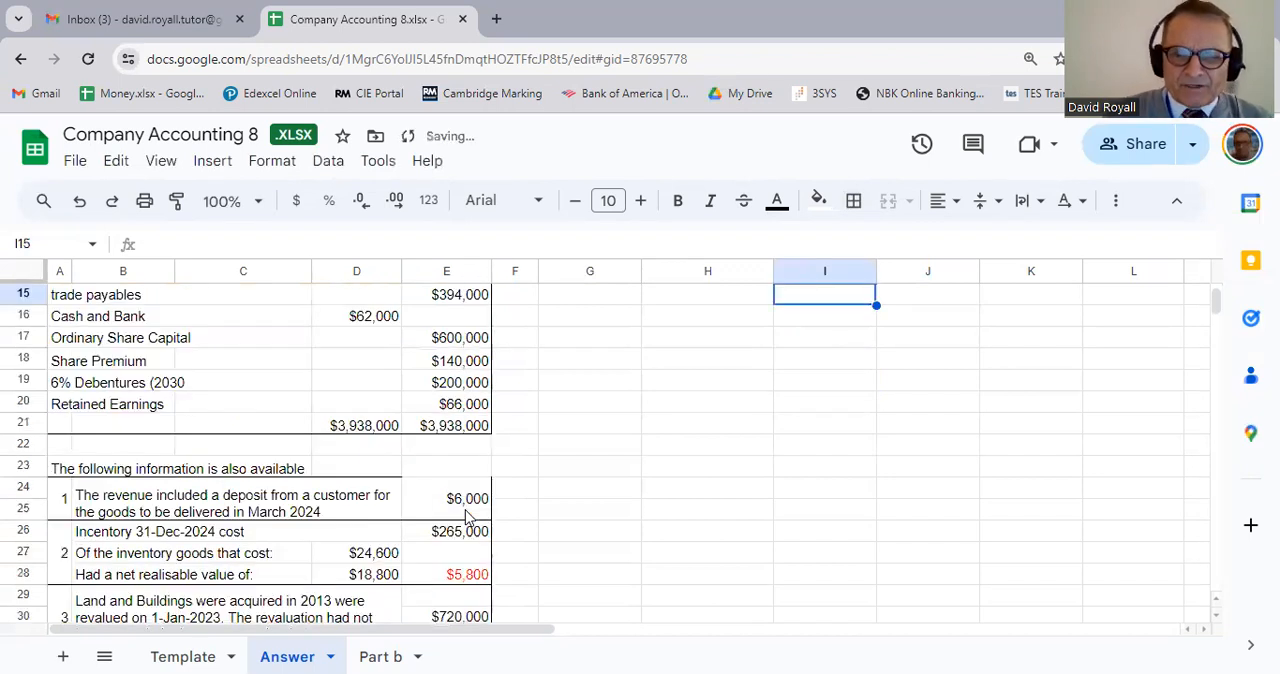
scroll(465, 517, up, 3)
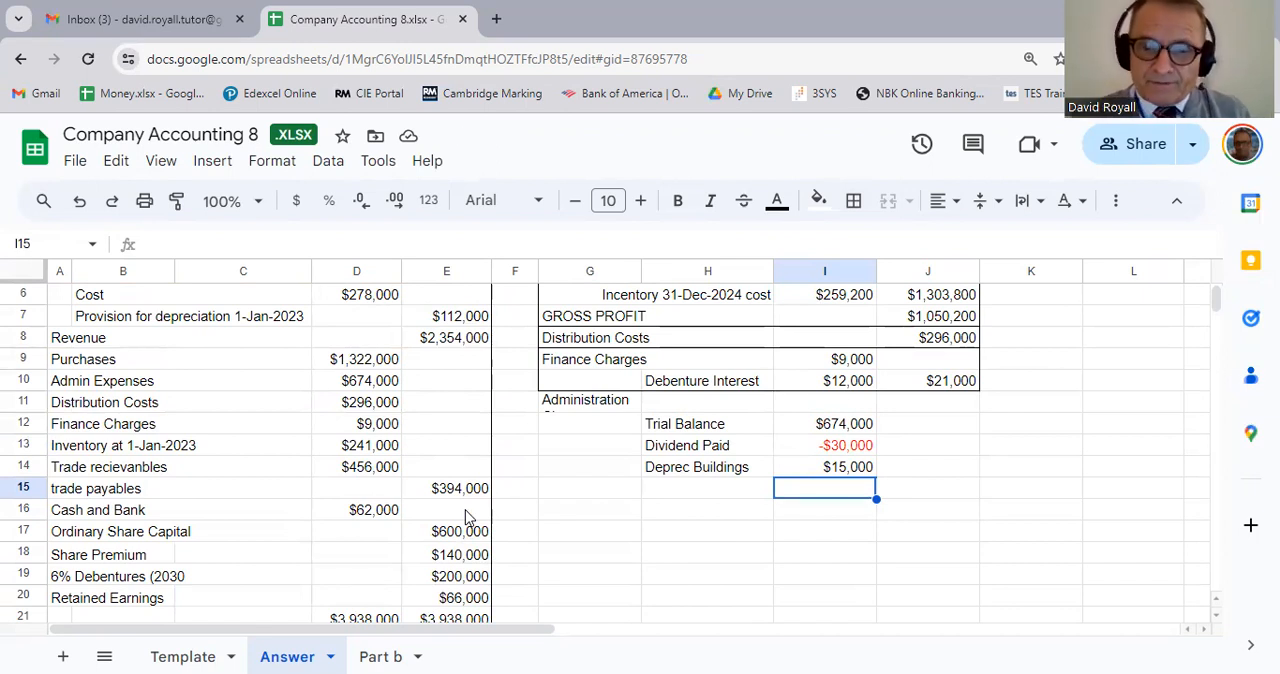
Step: Enter the label Deprec Equipment in H15 below Deprec Buildings
key(Left)
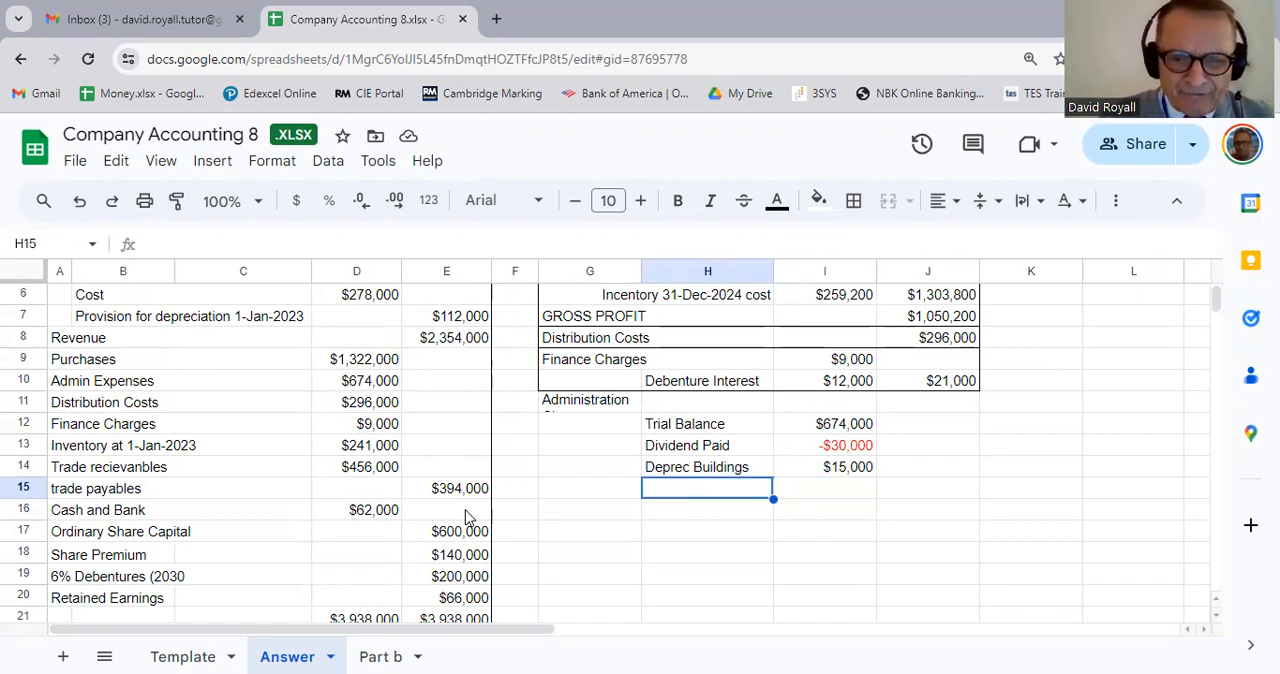
text(Depr)
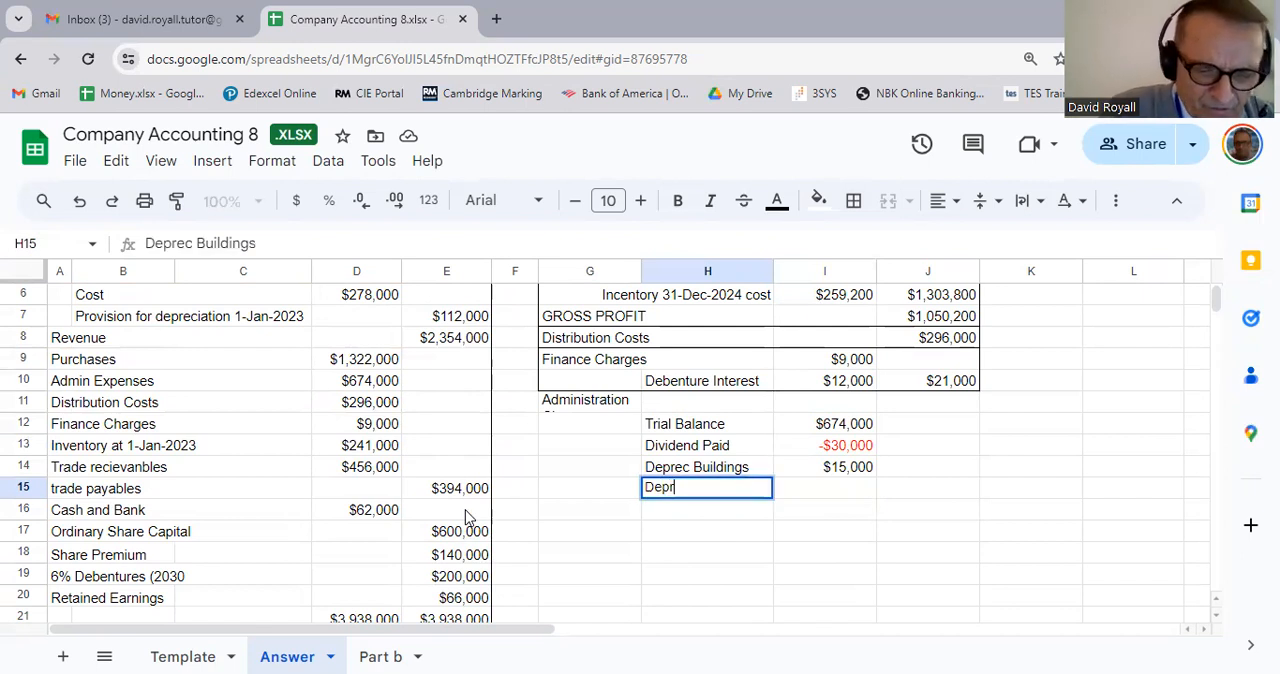
text(ec)
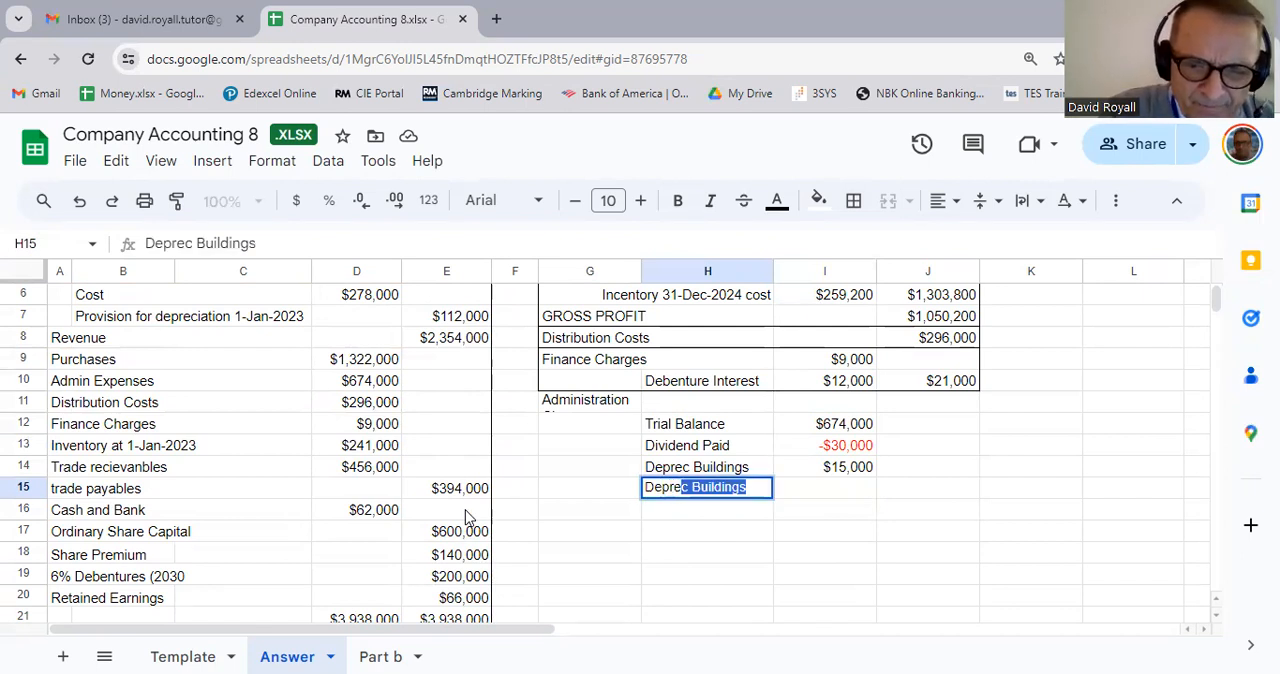
text( E)
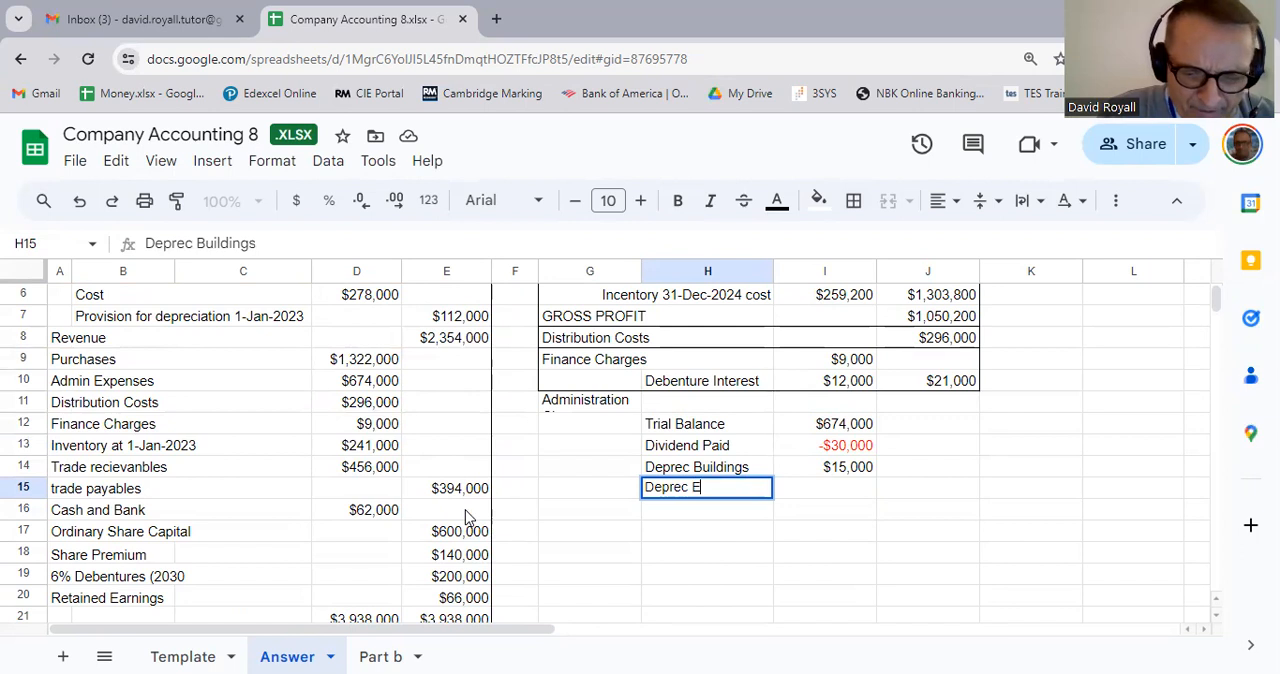
text(quipment)
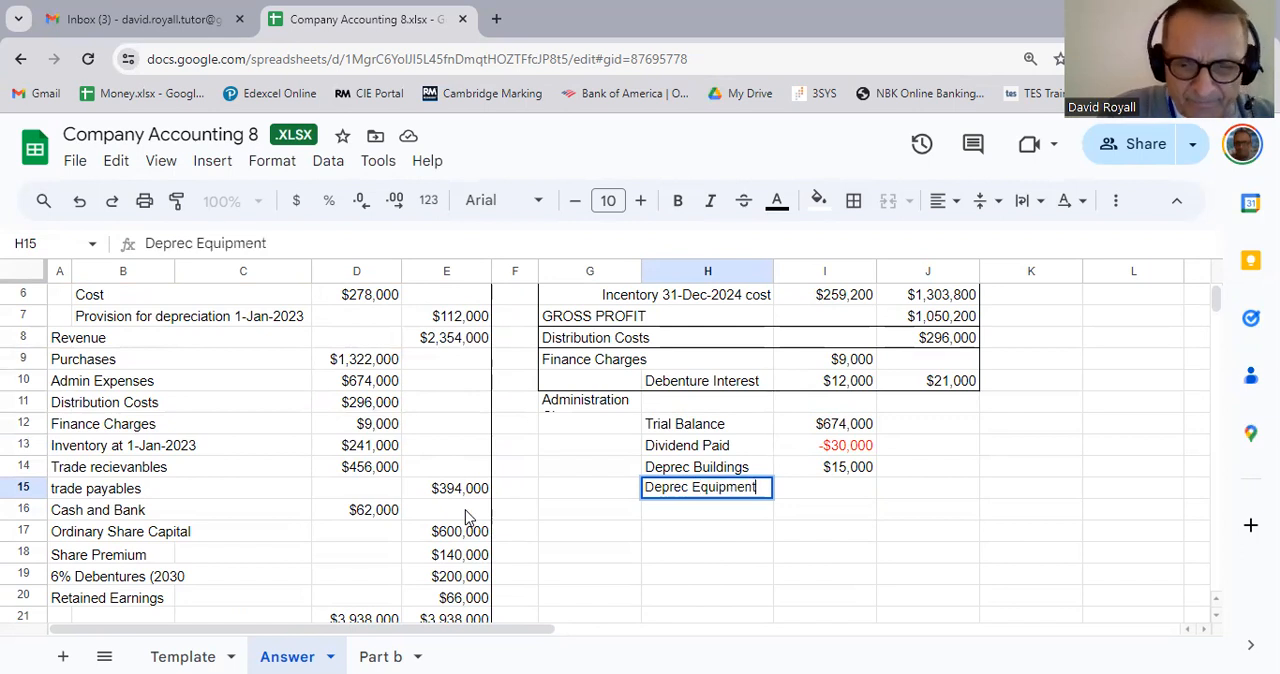
key(Return)
Step: Start a separate working below the administration charges with the heading Depreciation of Equipment in G17
key(Down)
key(Down)
key(Down)
key(Left)
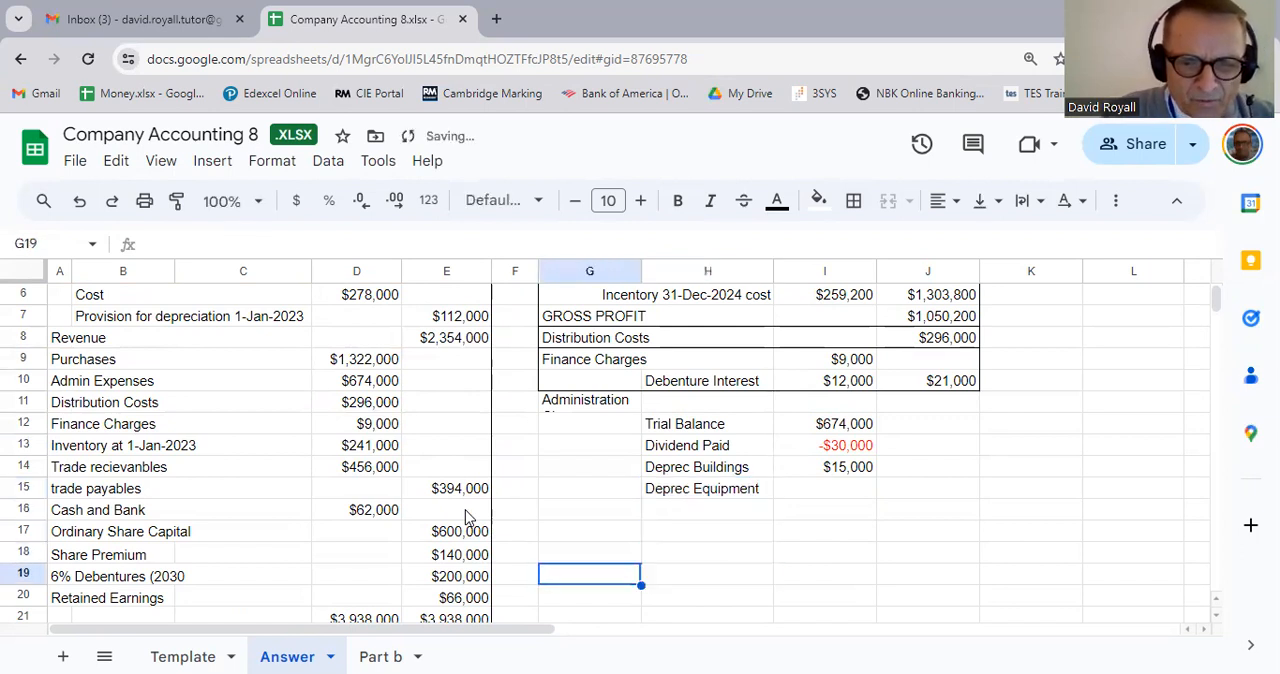
scroll(465, 515, down, 3)
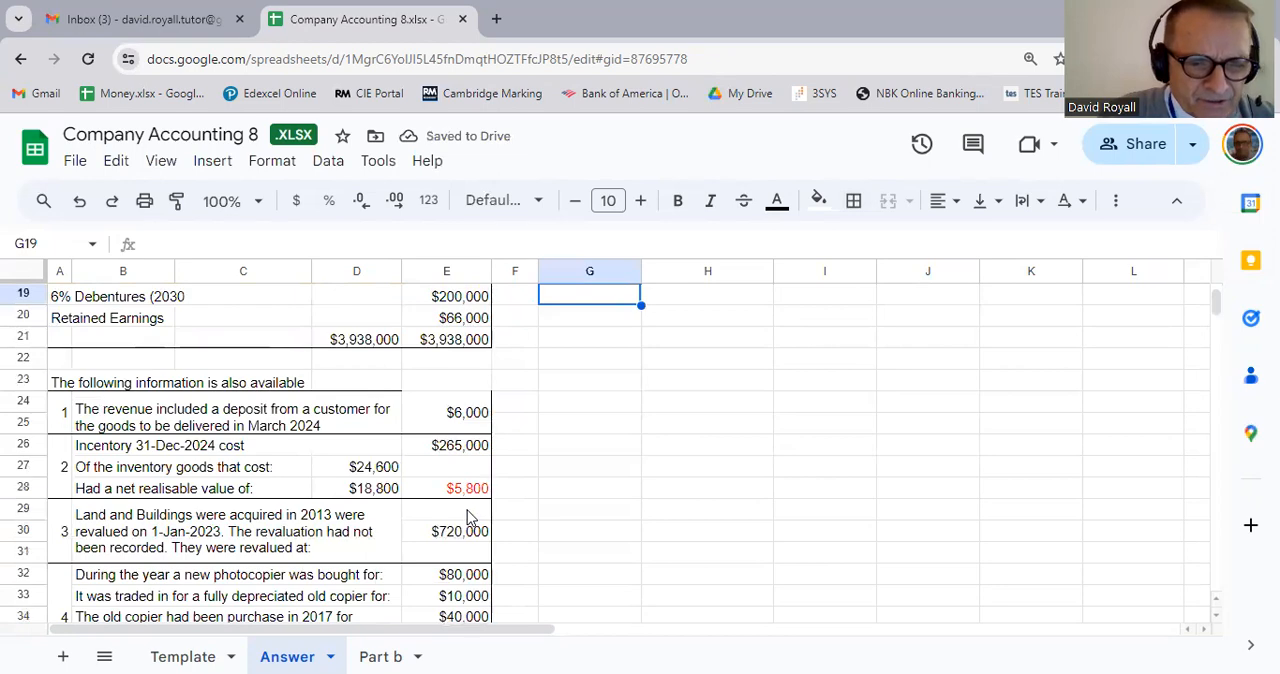
scroll(468, 516, down, 1)
scroll(468, 516, up, 6)
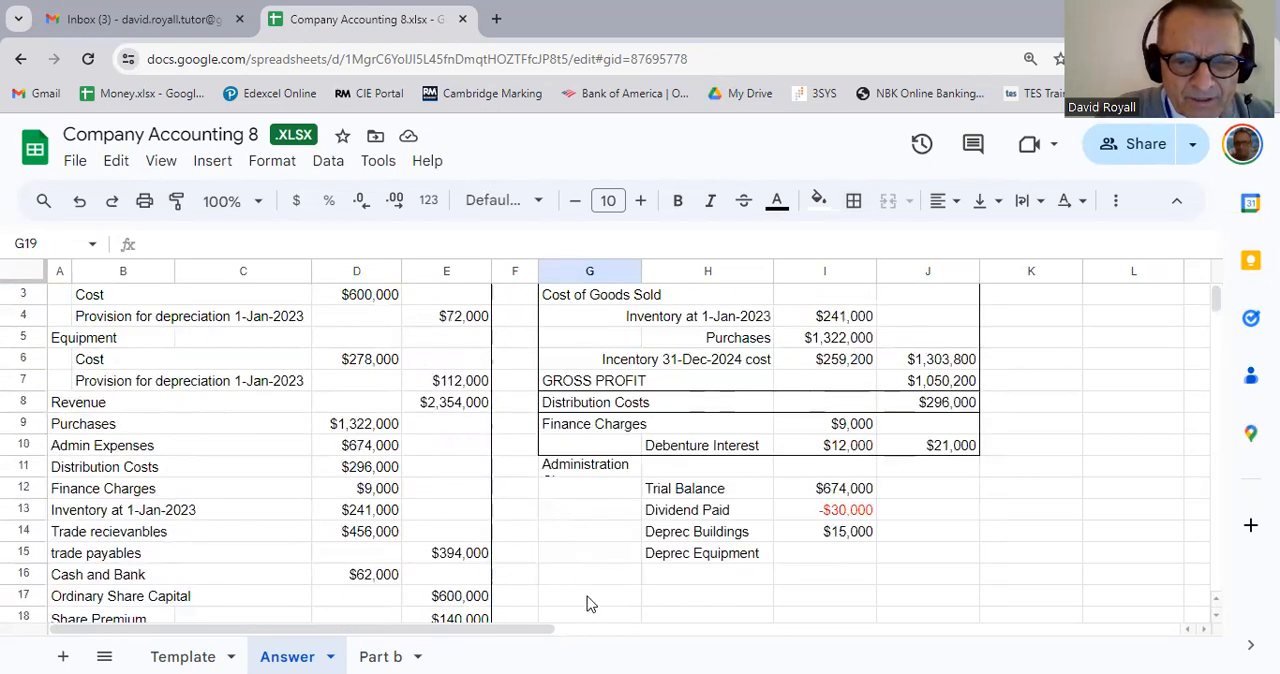
click(589, 581)
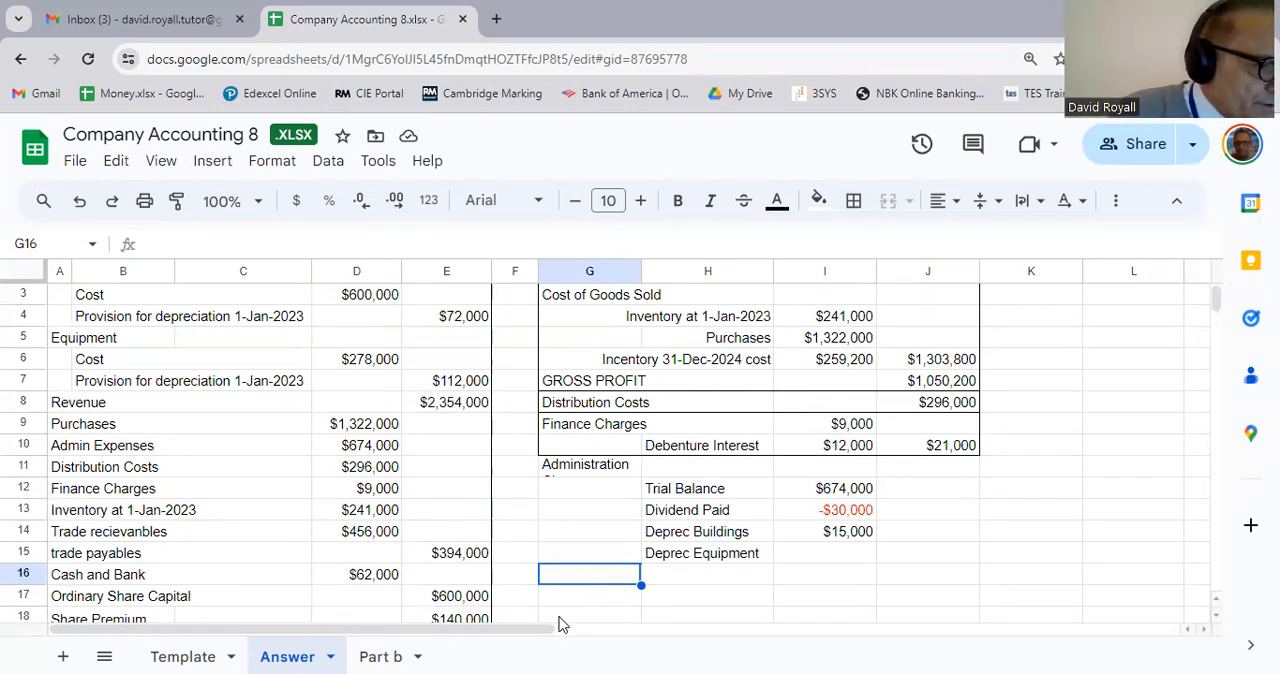
click(621, 604)
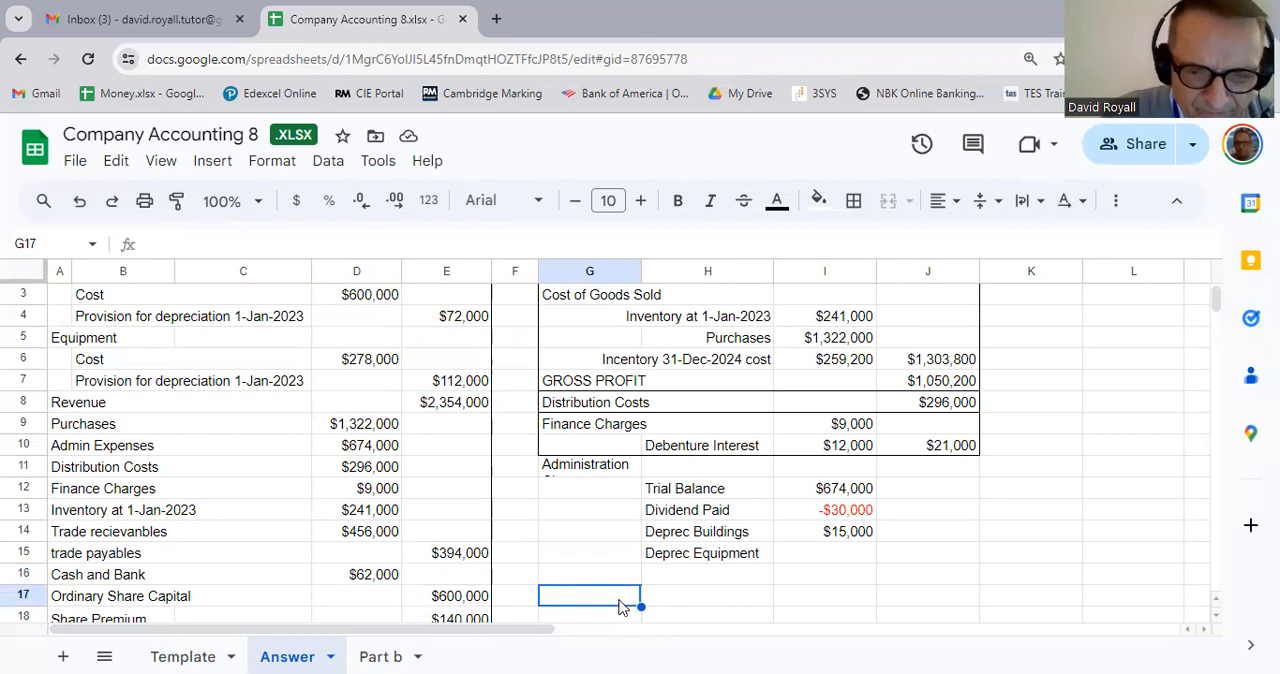
text(Dep)
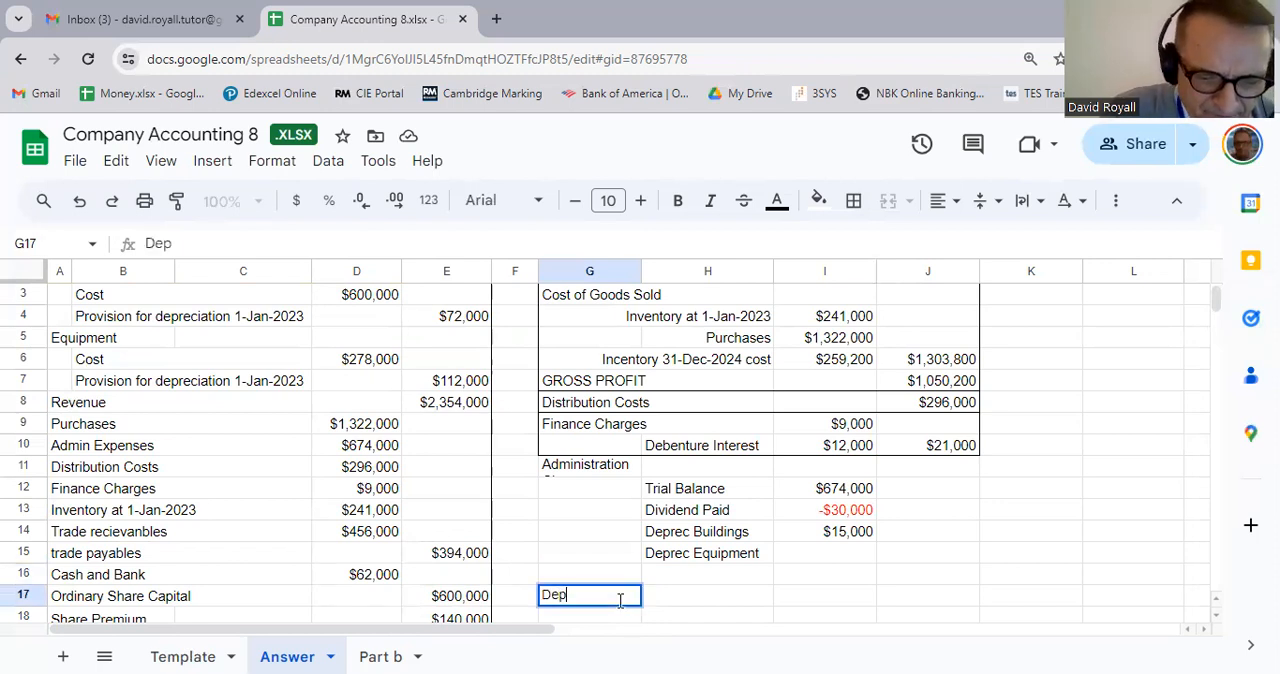
text(reciation)
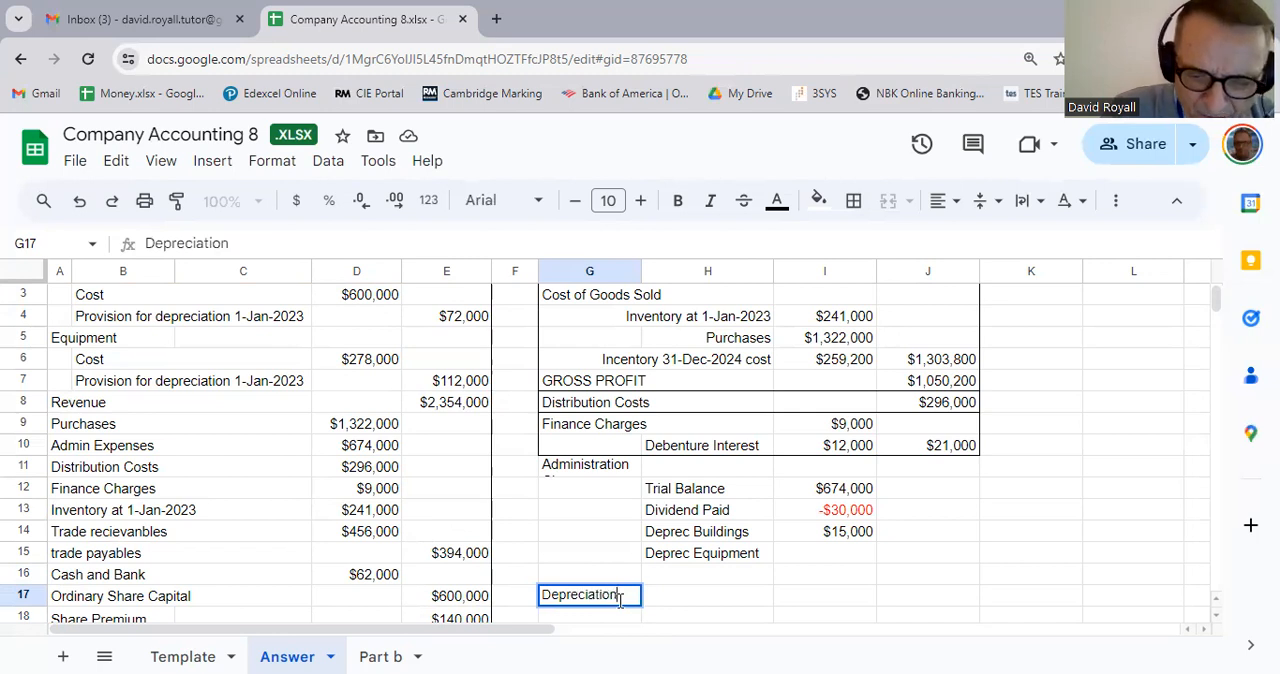
text( of Equipmen)
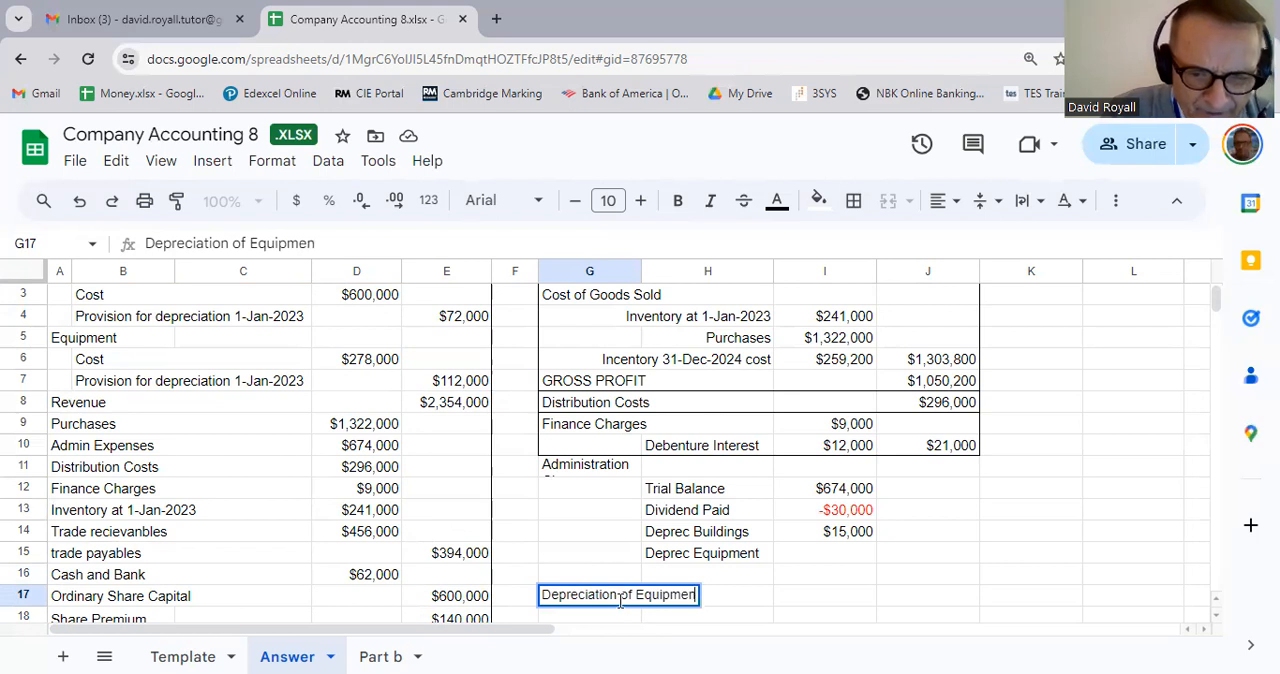
text(t)
key(Return)
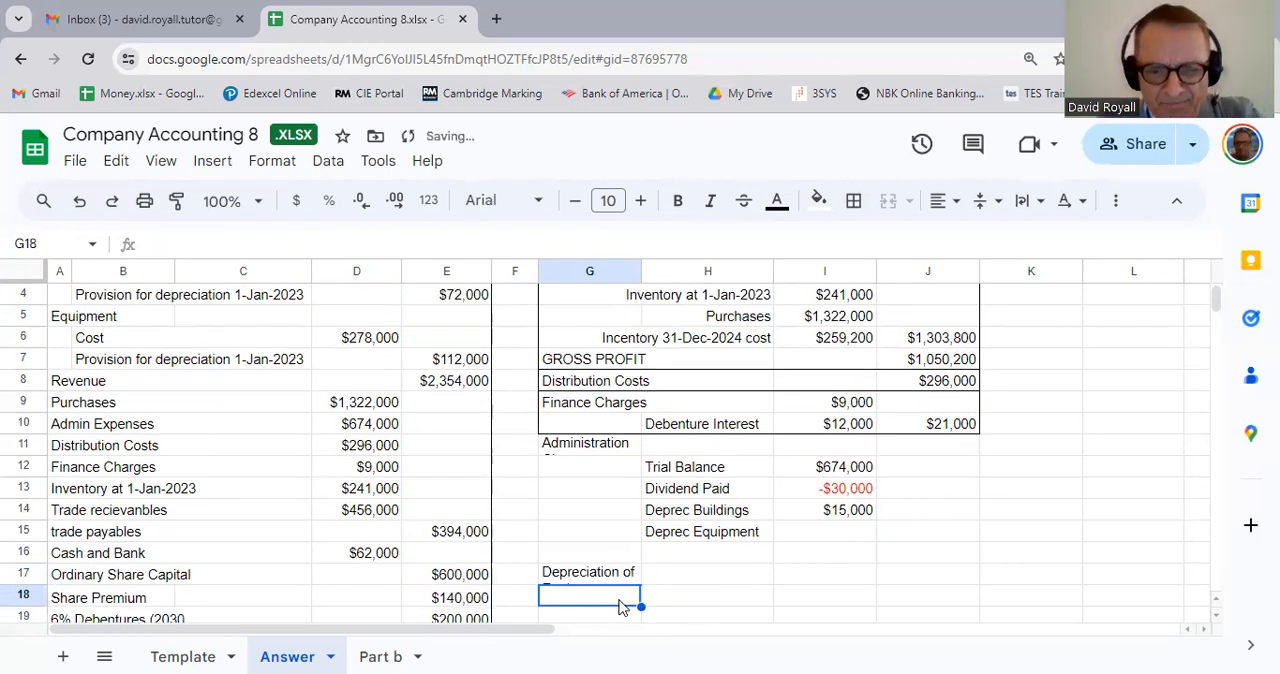
Step: Merge G17:H17 so the Depreciation of Equipment heading spans both cells
key(Up)
key(shift+Right)
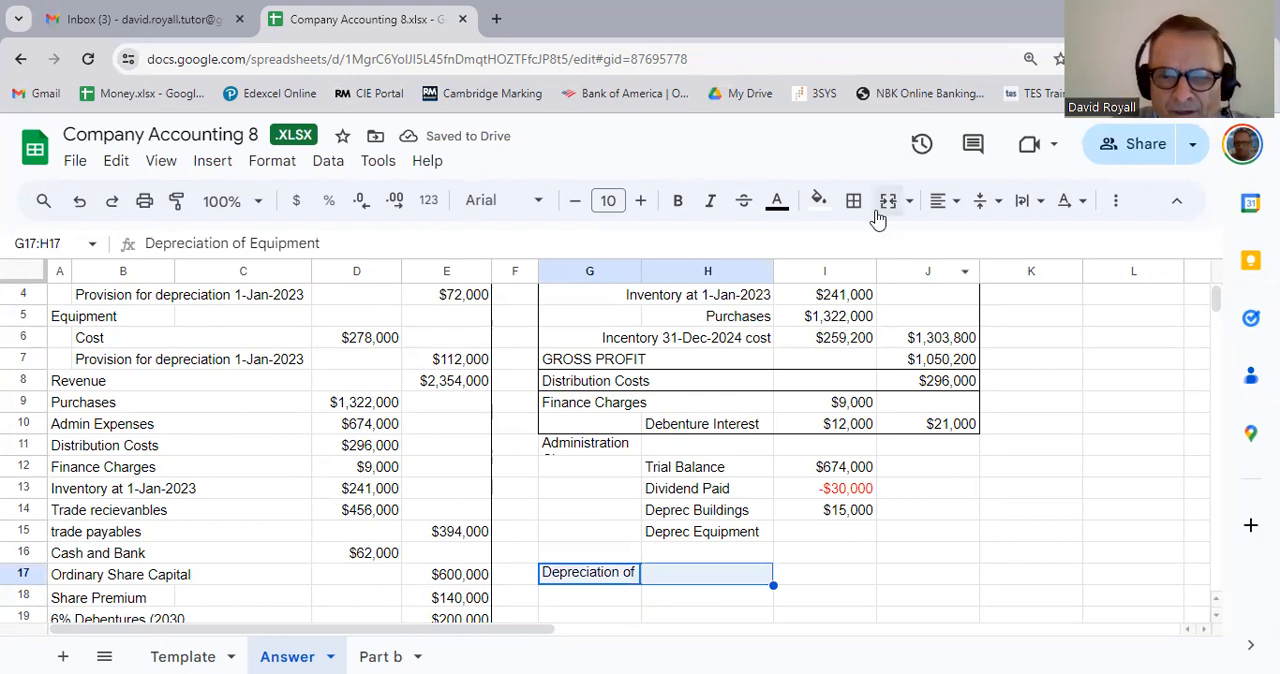
click(886, 207)
Step: Enter the label Trial Balance in G18 under the equipment depreciation heading
click(622, 608)
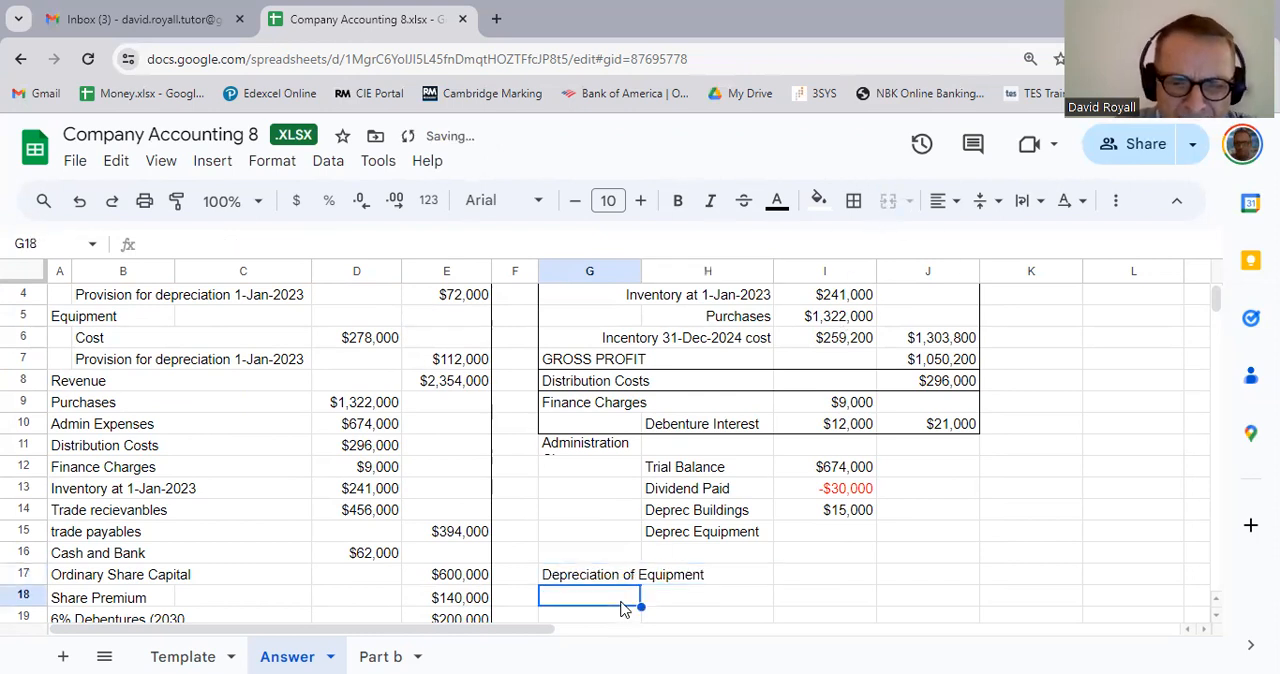
text(Trial )
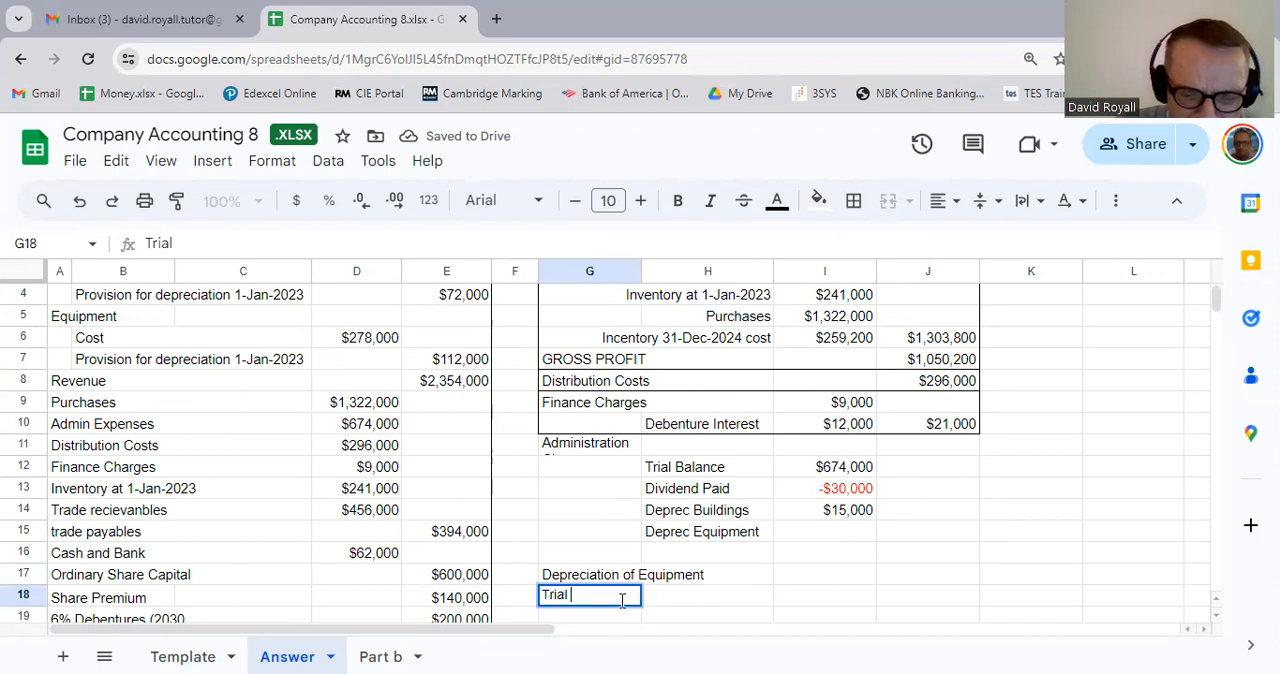
text(Balance)
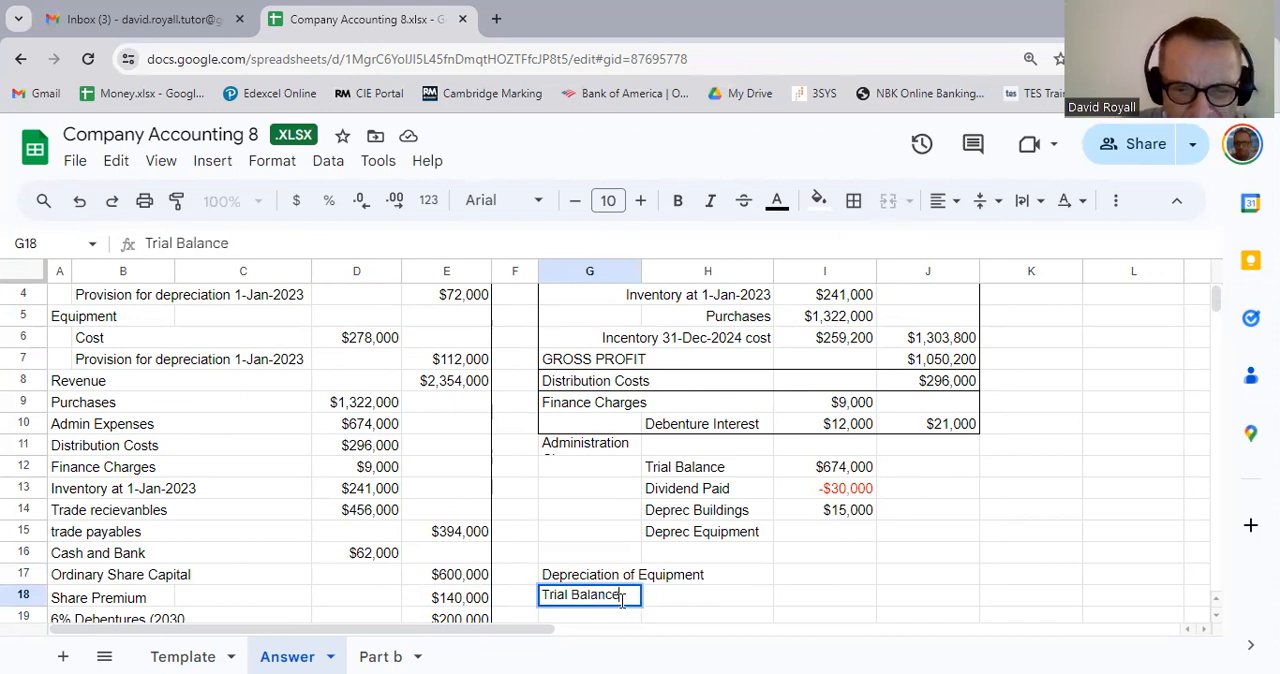
key(Return)
Step: Link I18 to the equipment cost in the trial balance with the formula =D6
key(Up)
key(Right)
key(Right)
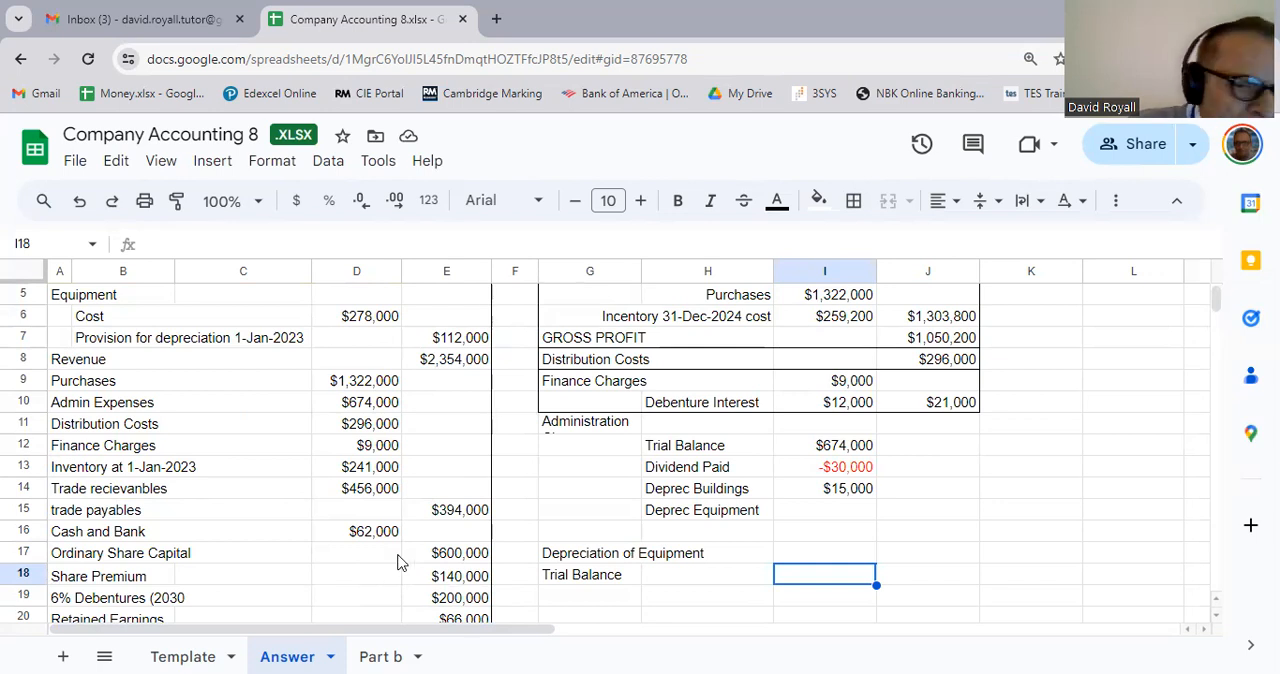
scroll(371, 560, up, 2)
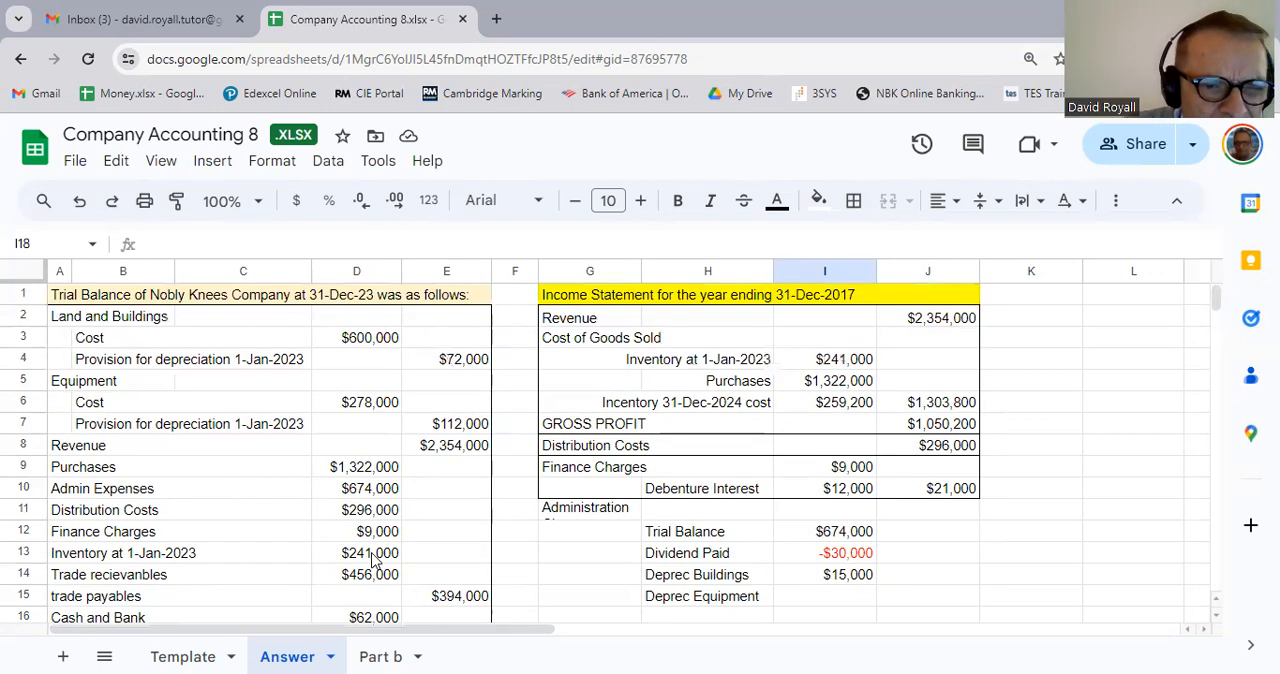
scroll(628, 566, down, 3)
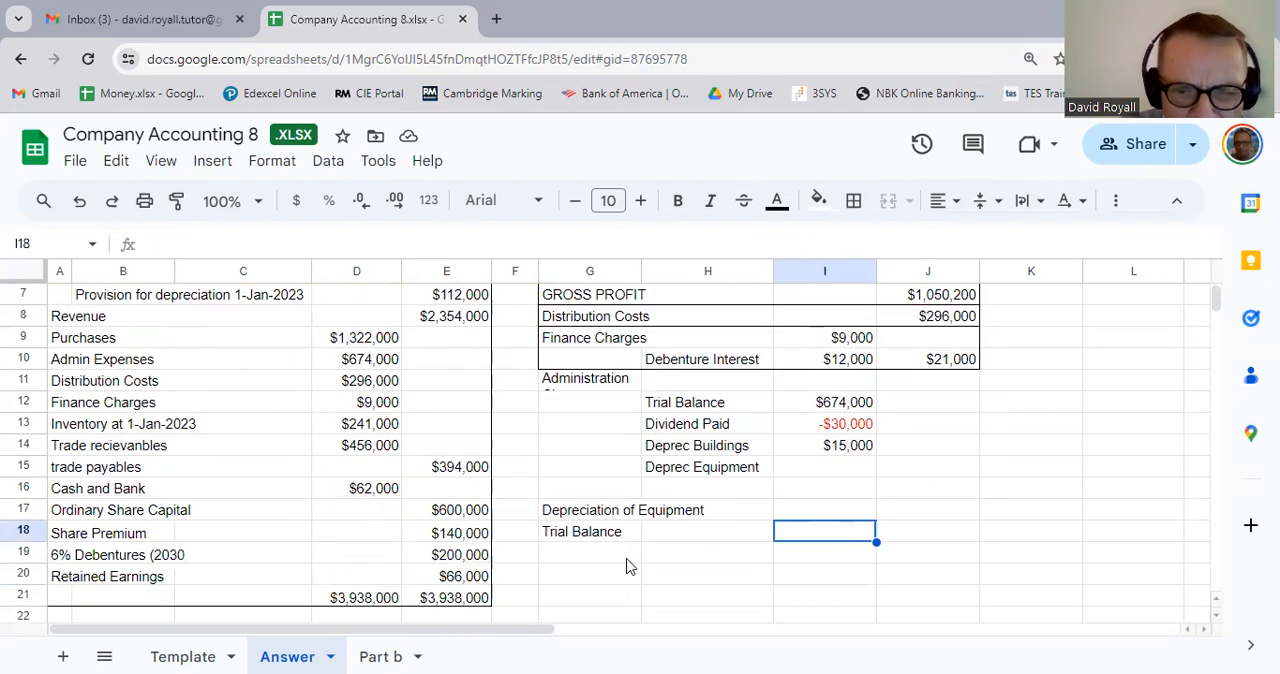
click(619, 537)
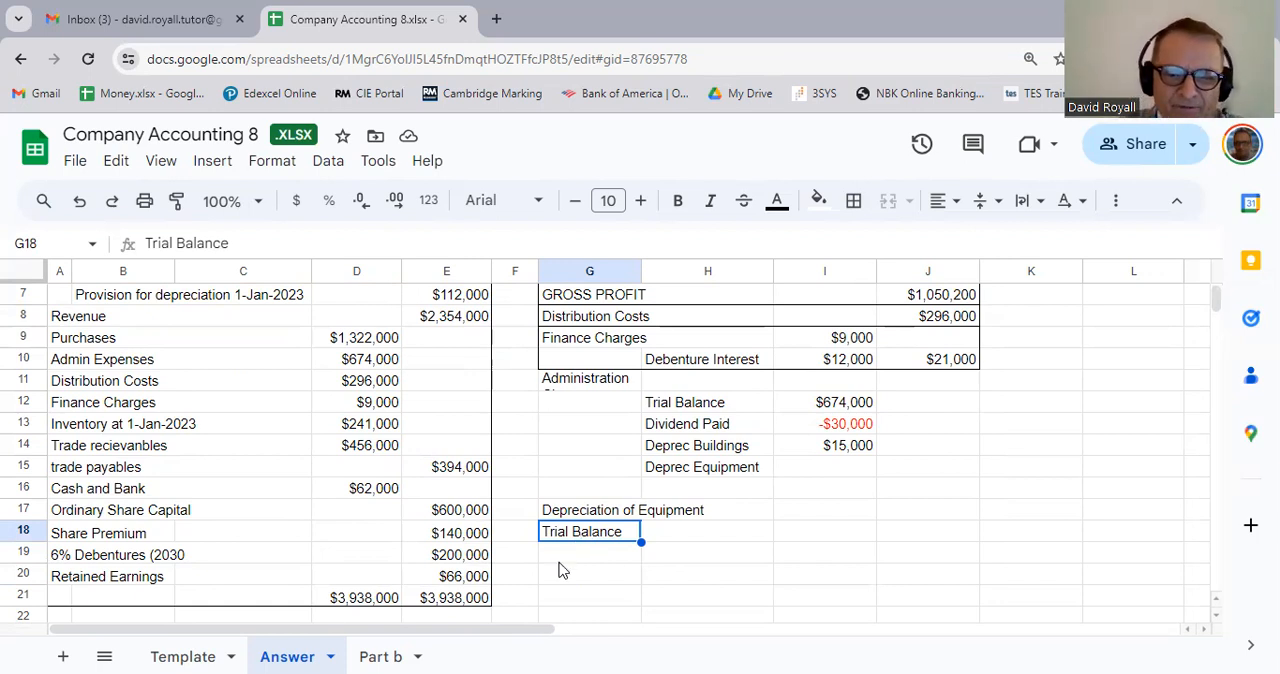
click(816, 540)
text(=)
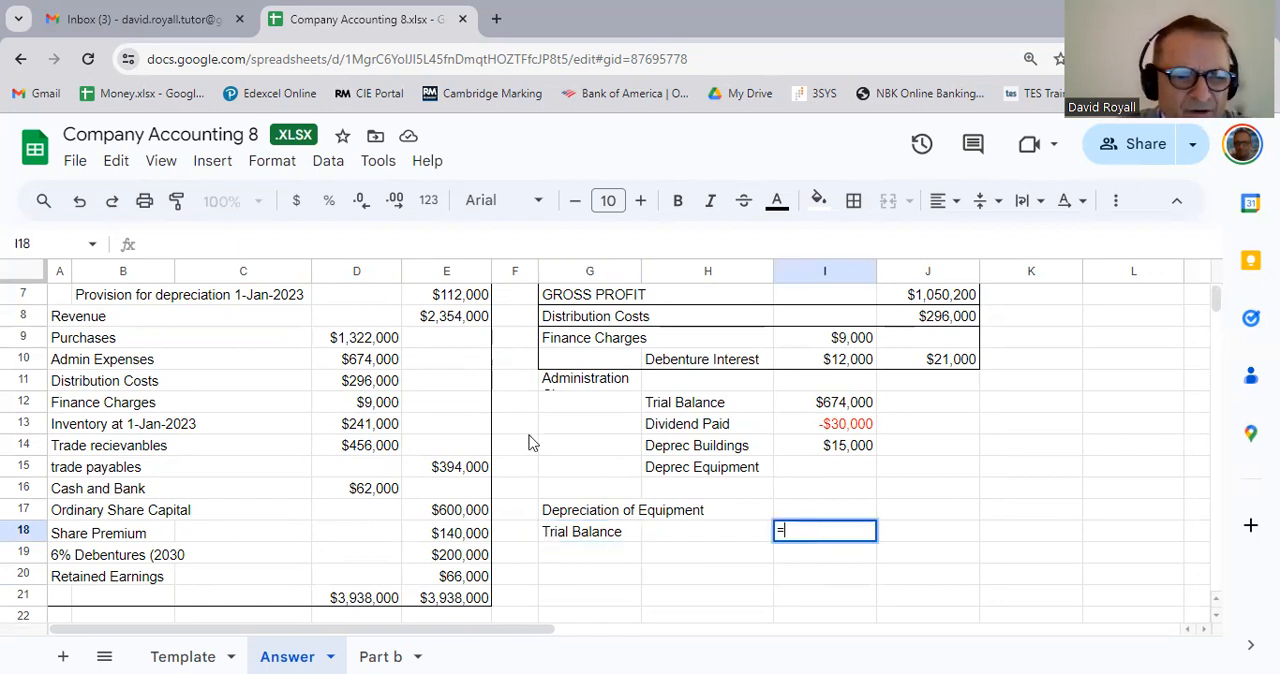
scroll(473, 430, up, 2)
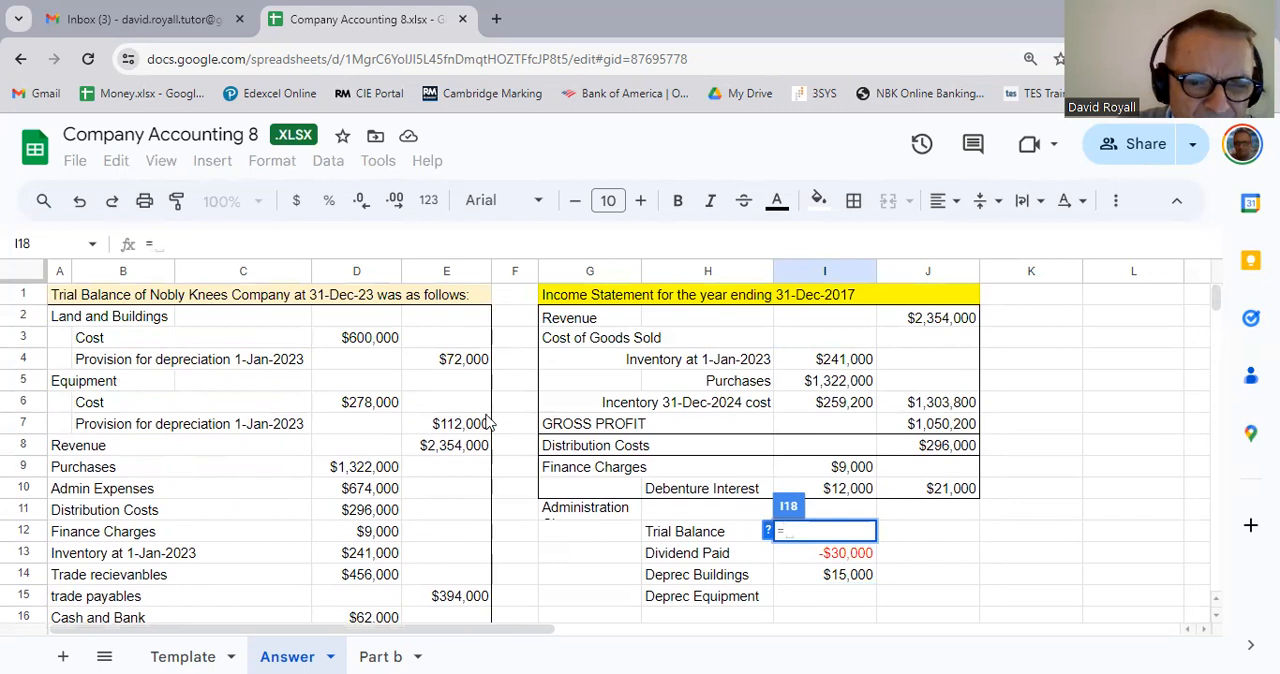
click(381, 408)
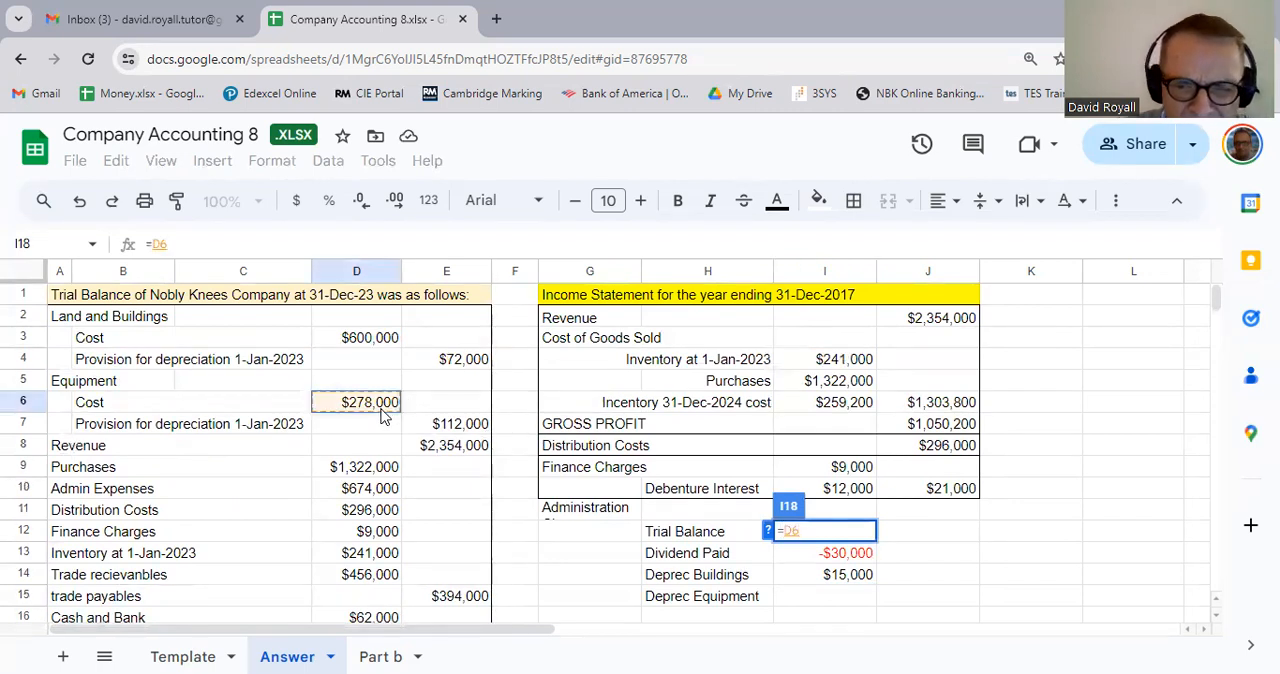
key(Return)
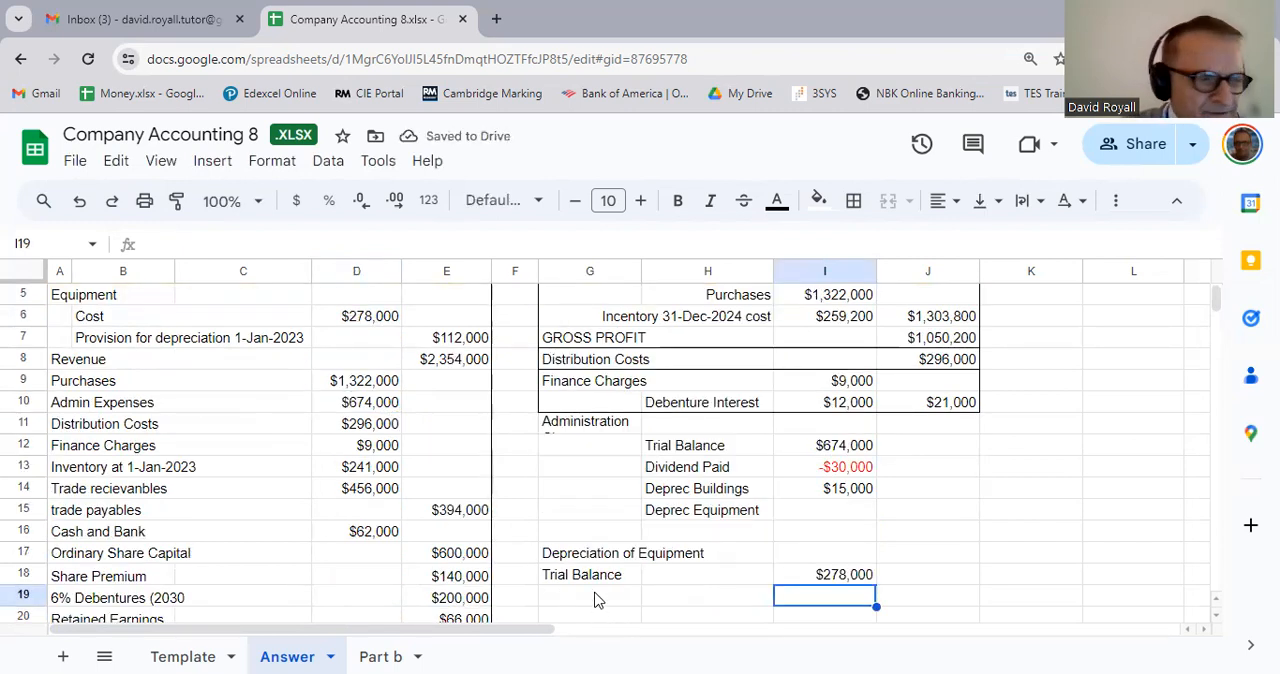
Step: Enter a label beginning Trade in in G19 below Trial Balance
click(594, 598)
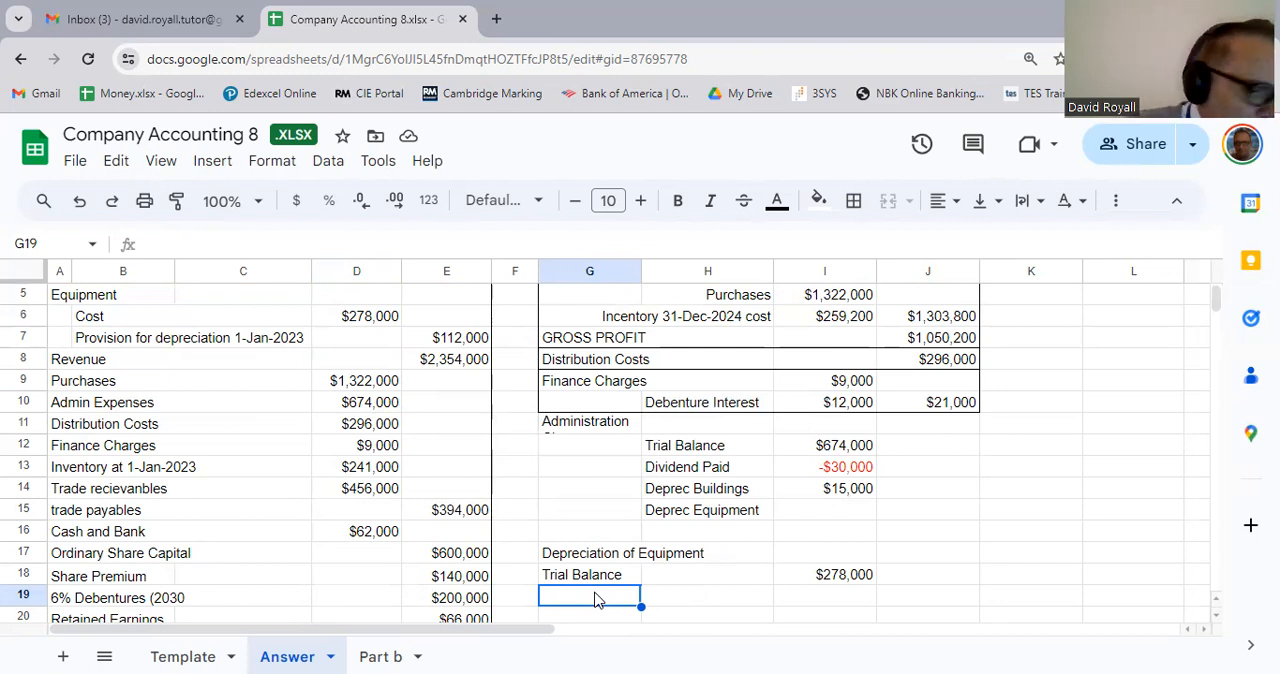
text(Trade in)
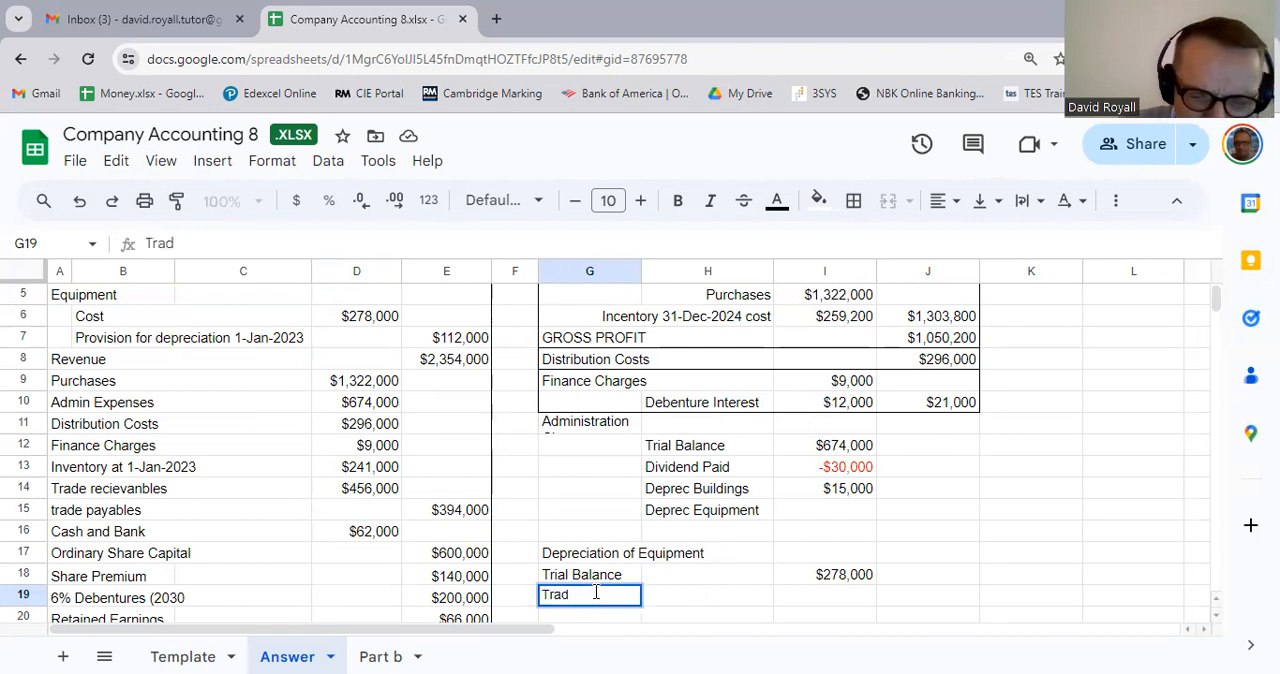
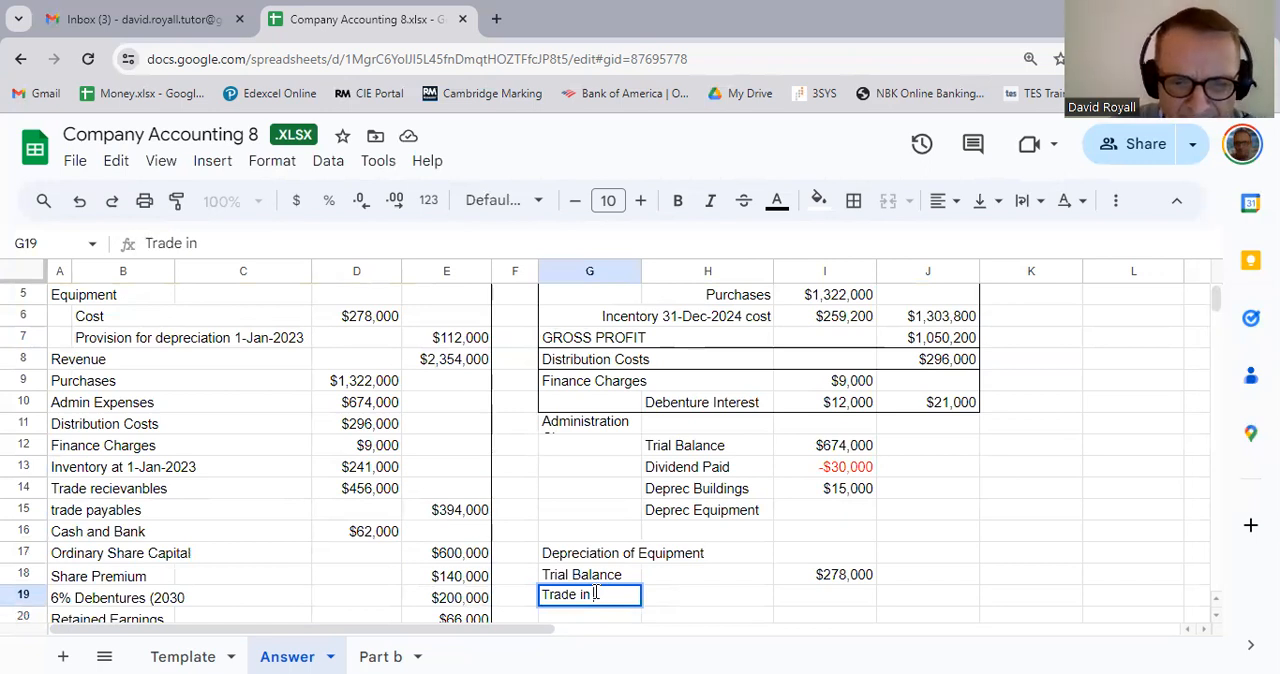
Step: Enter the trade-in value 10000 in I19 beside the Trade in label
click(845, 603)
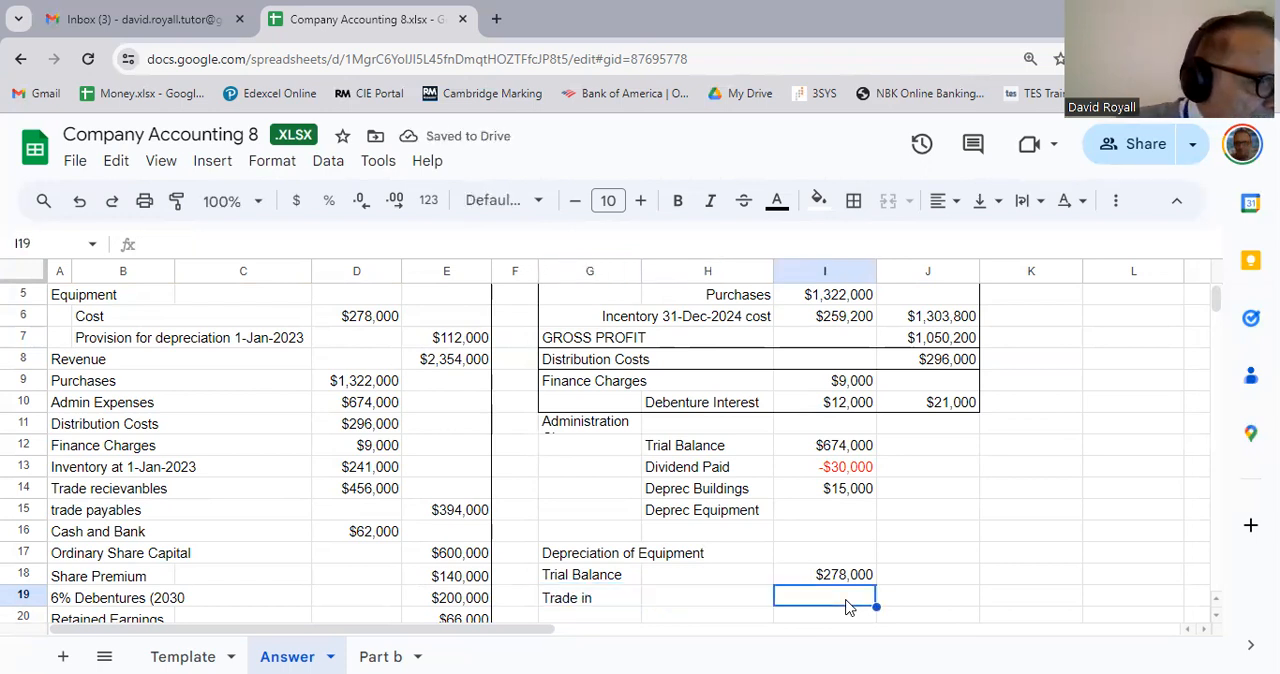
text(10)
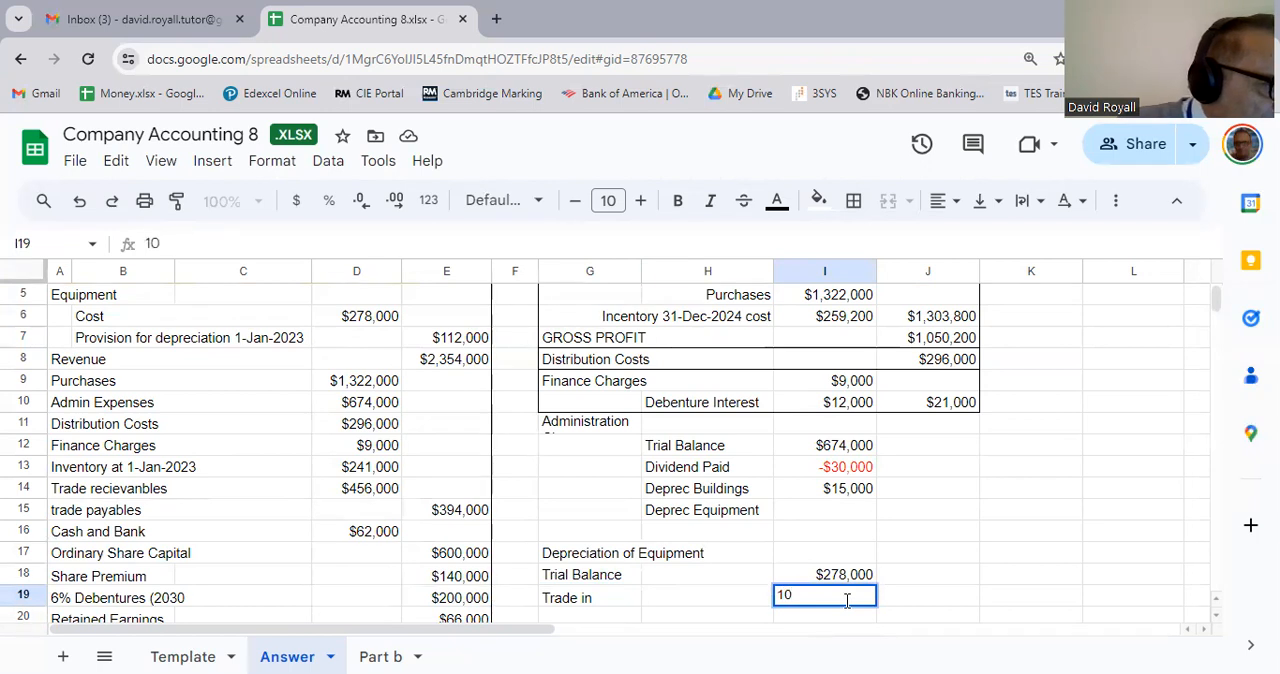
text(000)
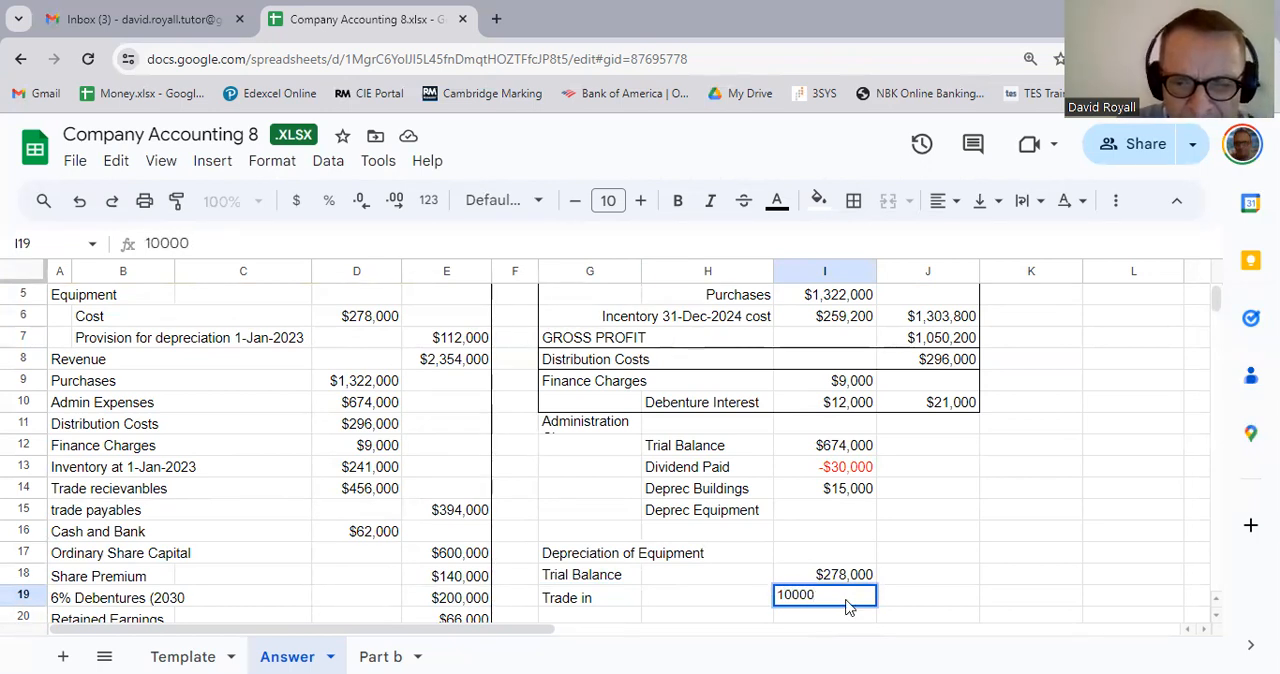
key(Return)
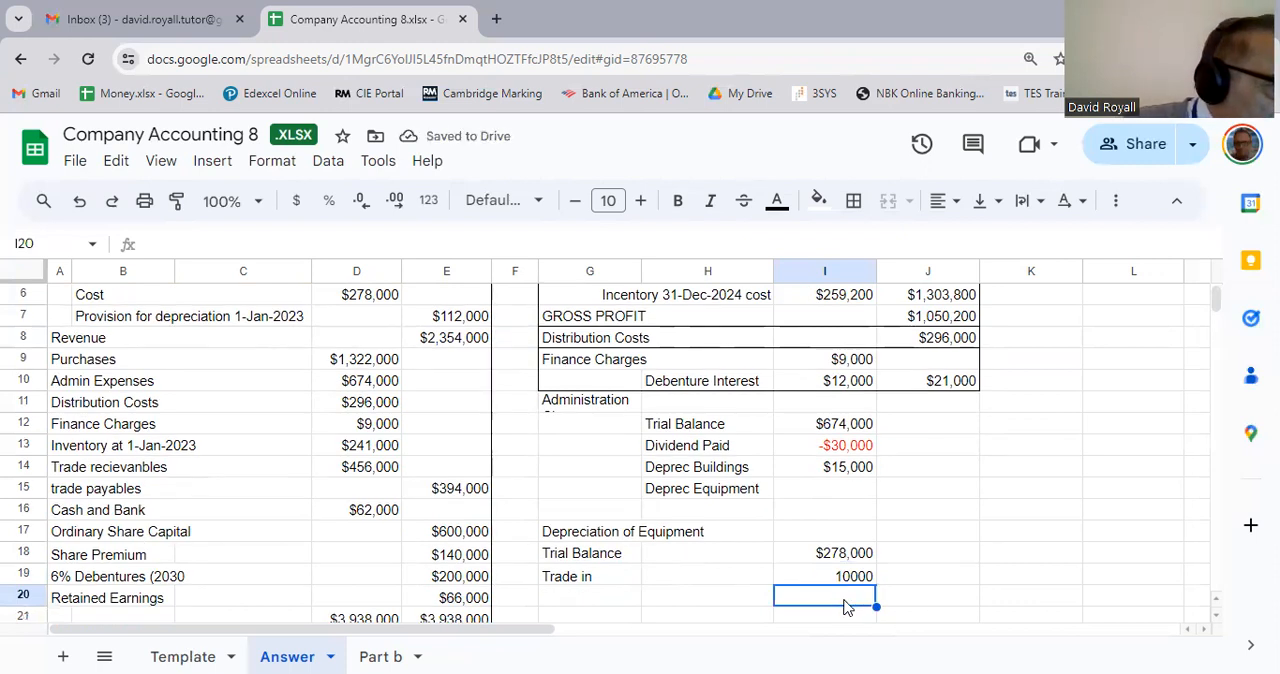
Step: Add a Disposal row below Trade in, with the label in G20 and the amount 400000 in I20
click(585, 597)
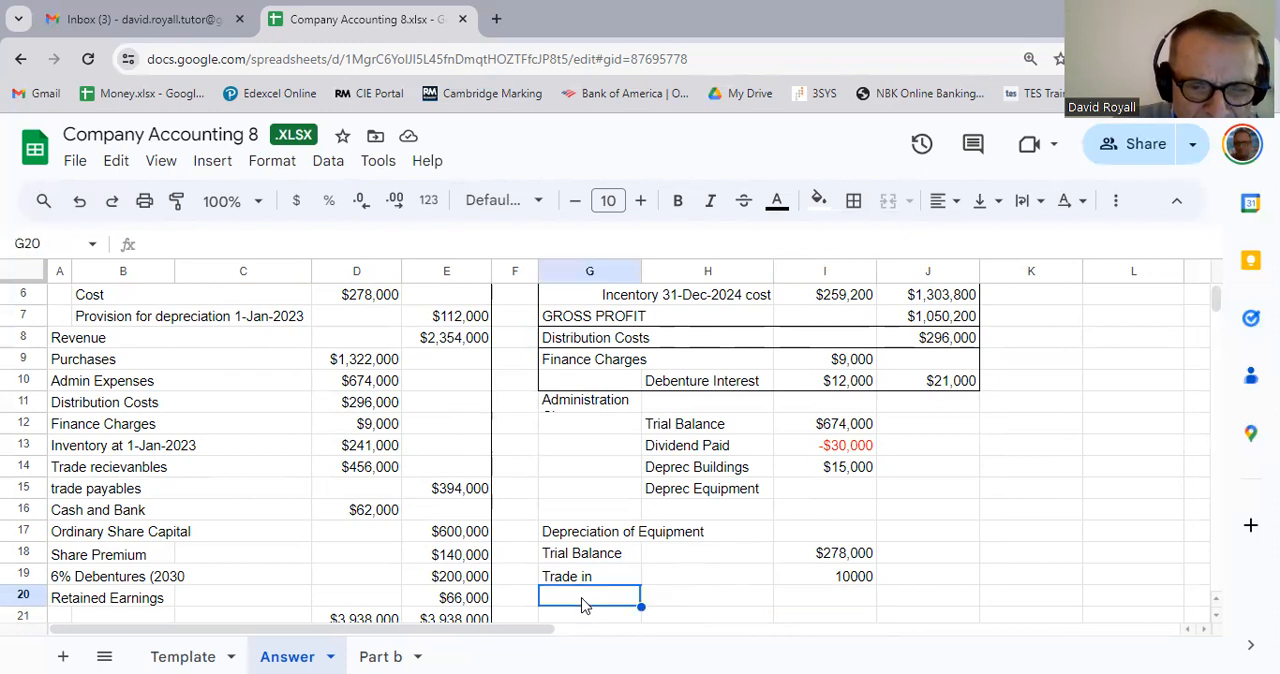
text(Disposal)
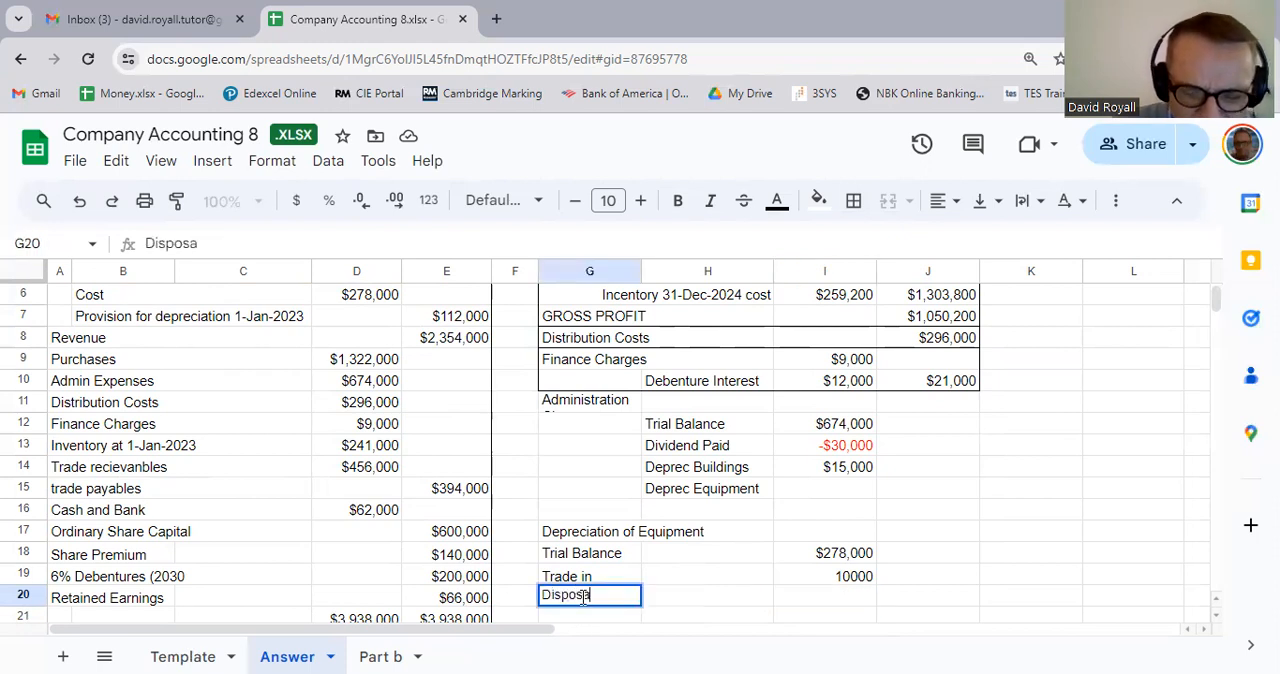
key(Tab)
key(Tab)
key(Tab)
key(Left)
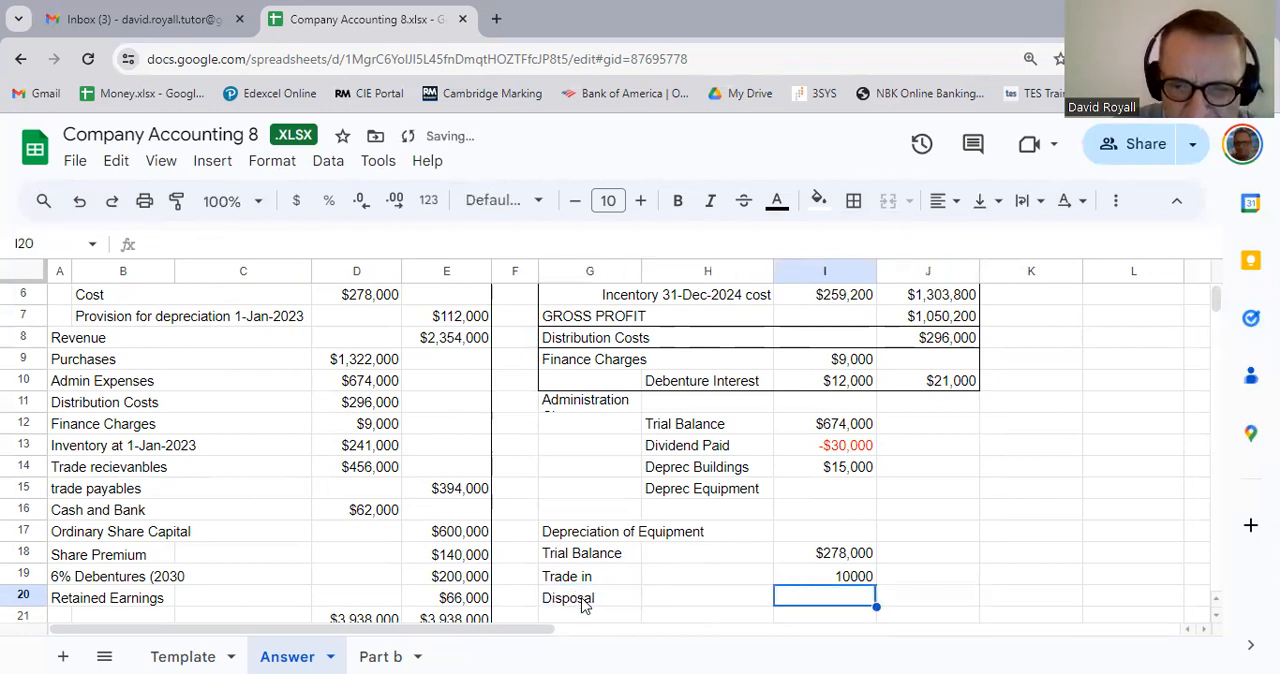
text(400)
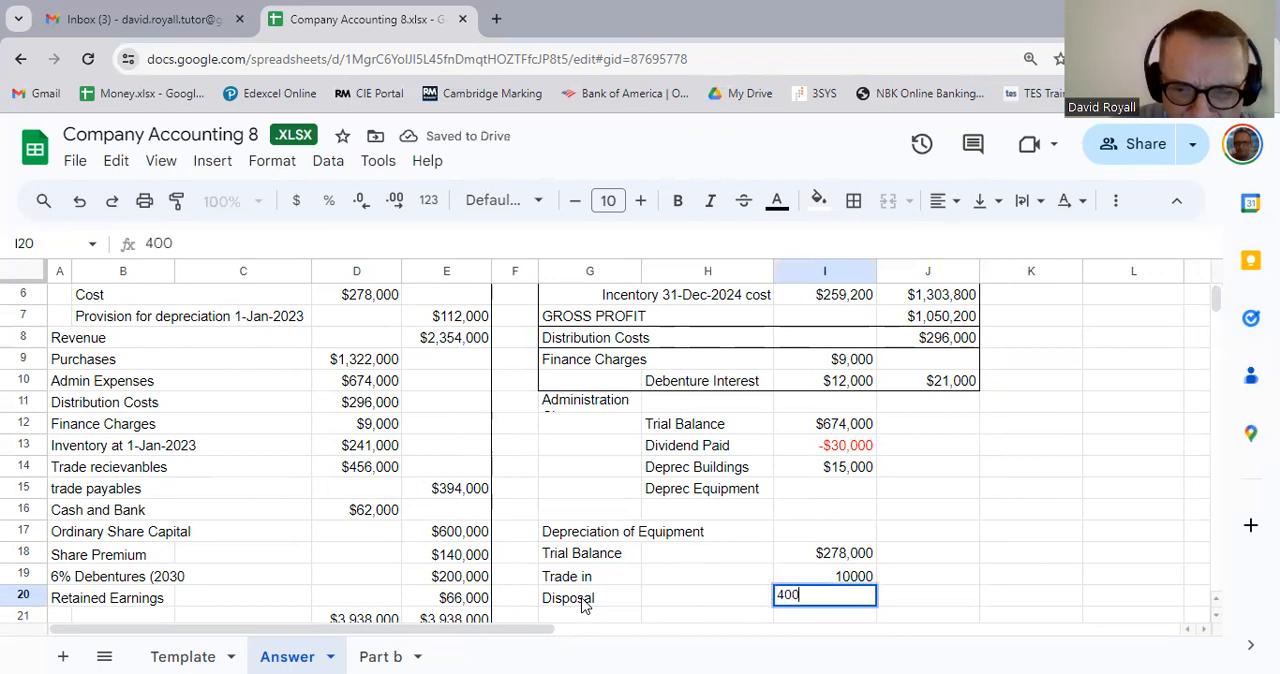
text(000)
key(Return)
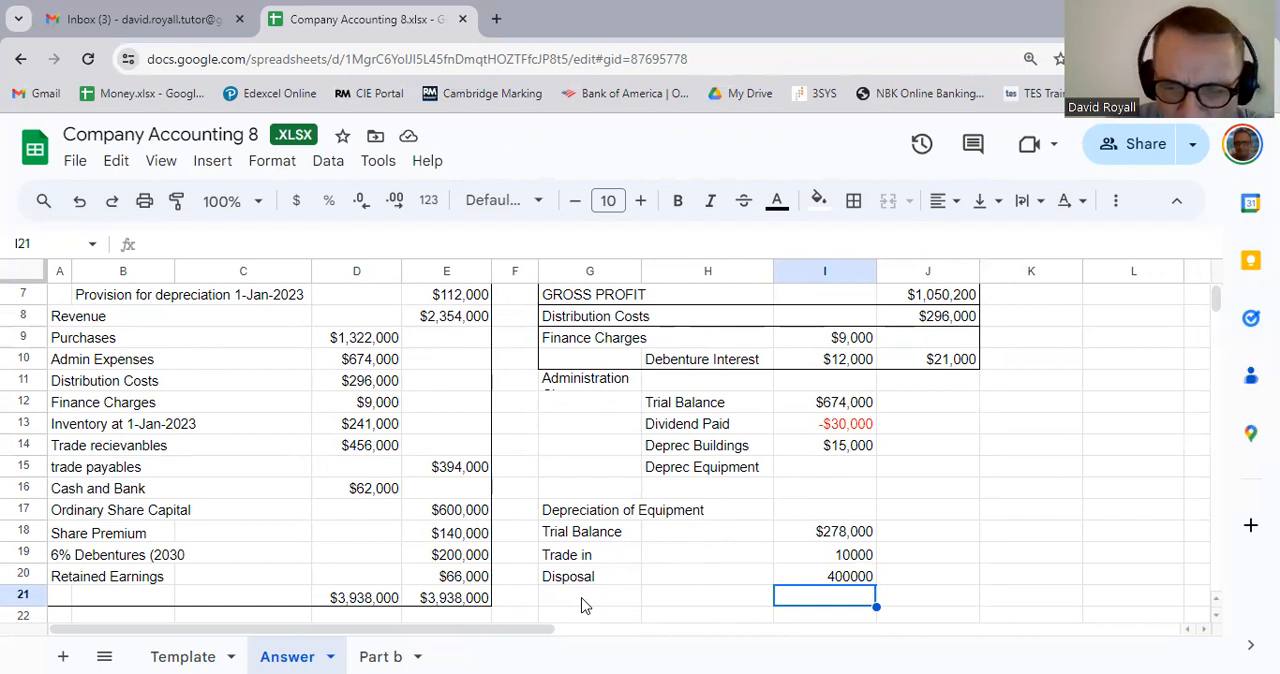
Step: Calculate the equipment cost balance in I21 with the formula =I18+I19-I20
text(=)
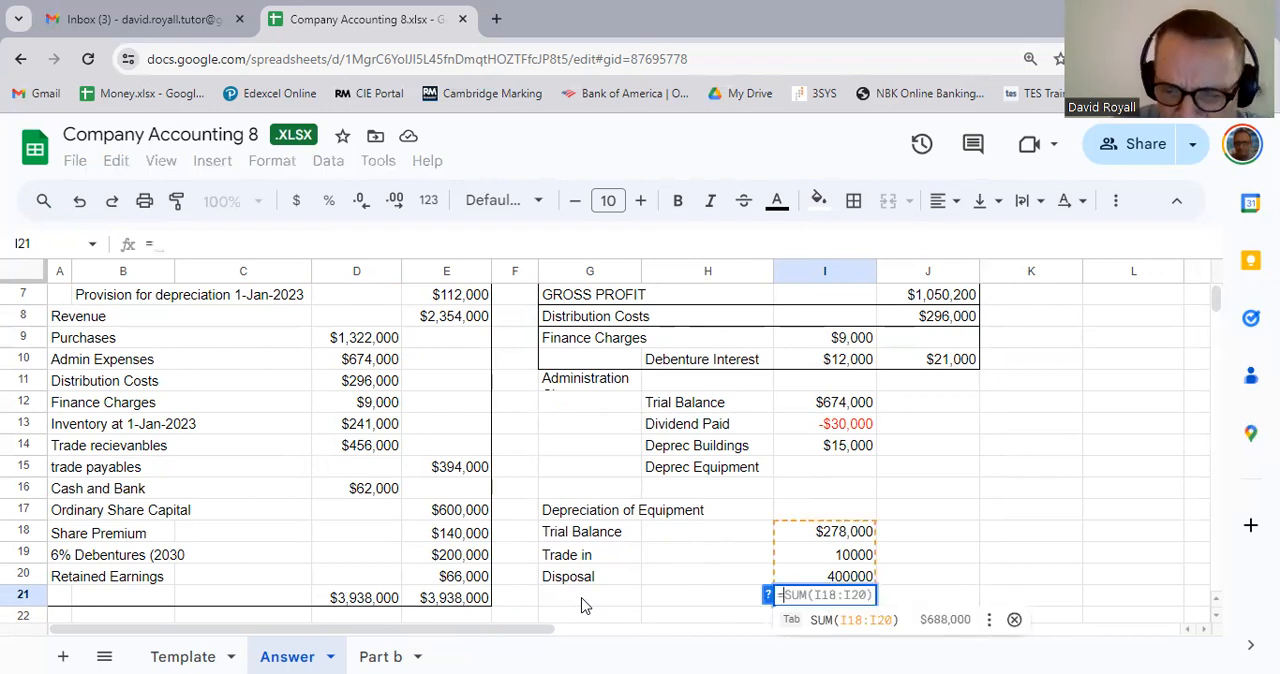
key(Up)
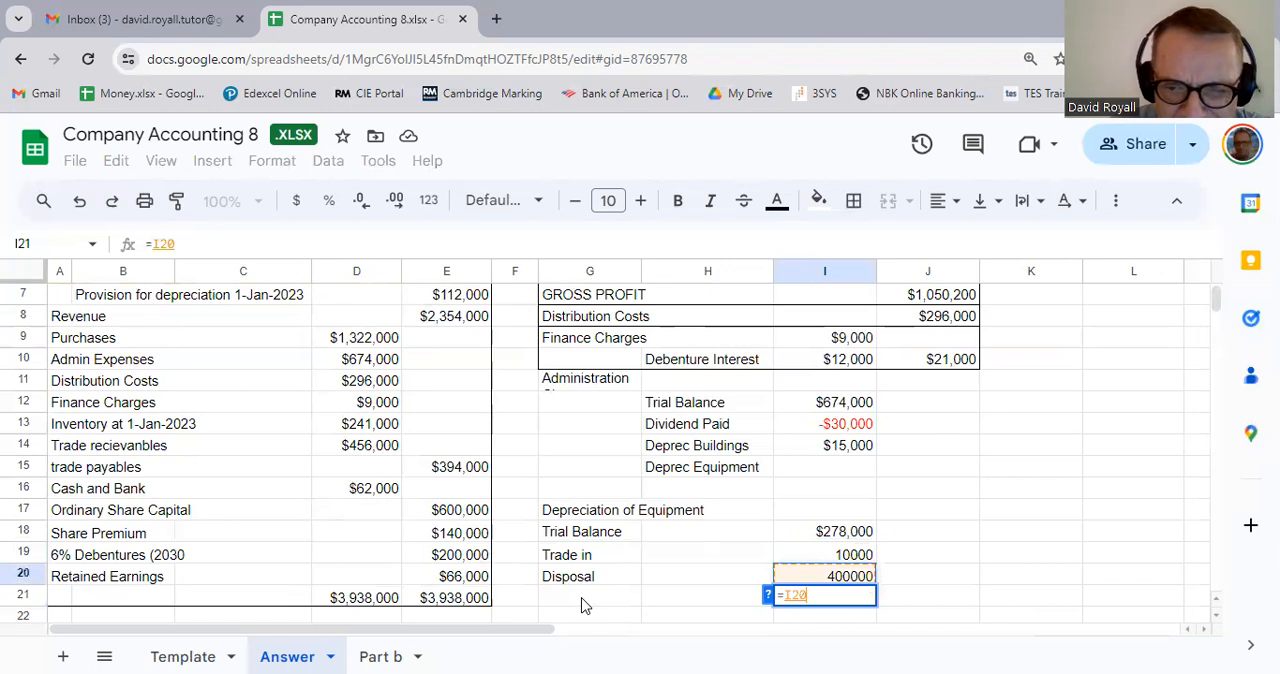
key(Up)
key(Up)
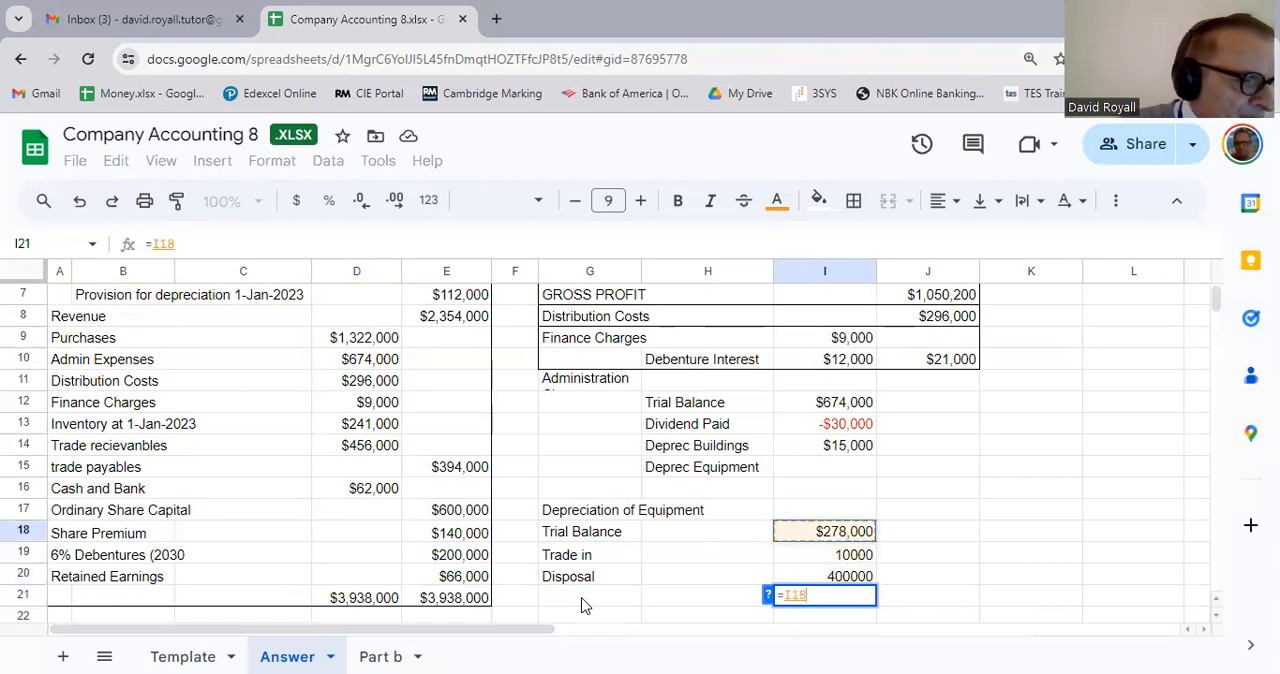
text(+)
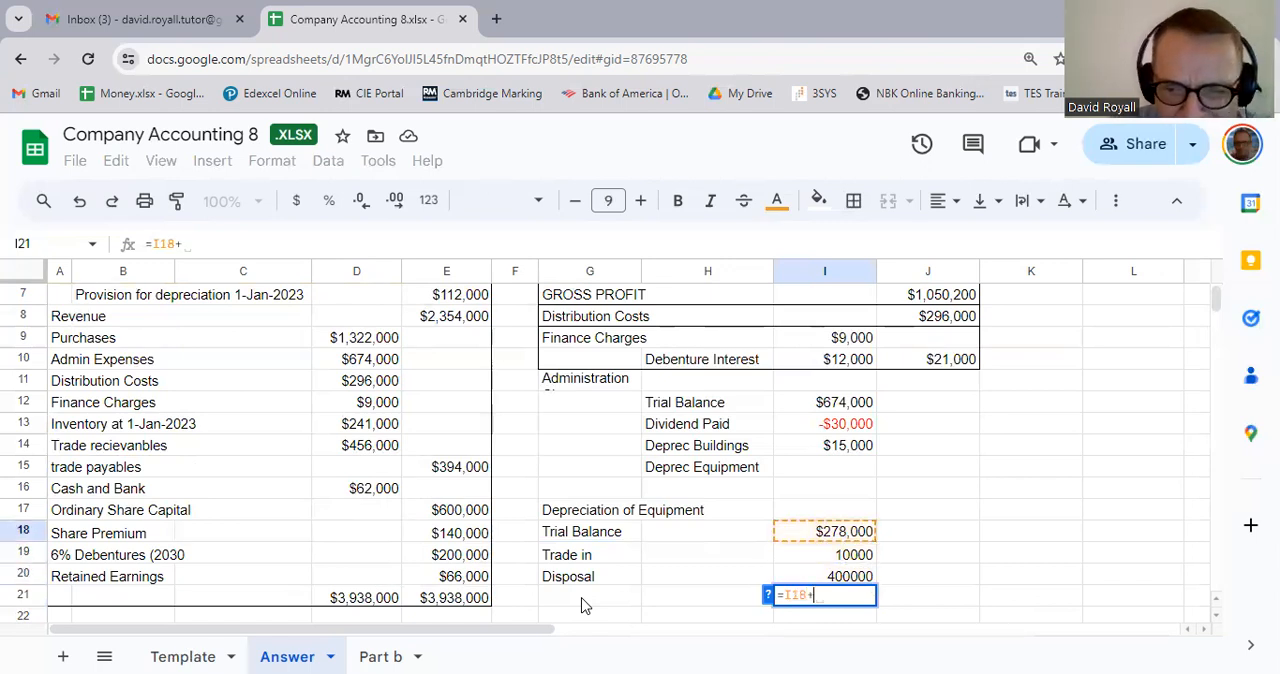
key(Down)
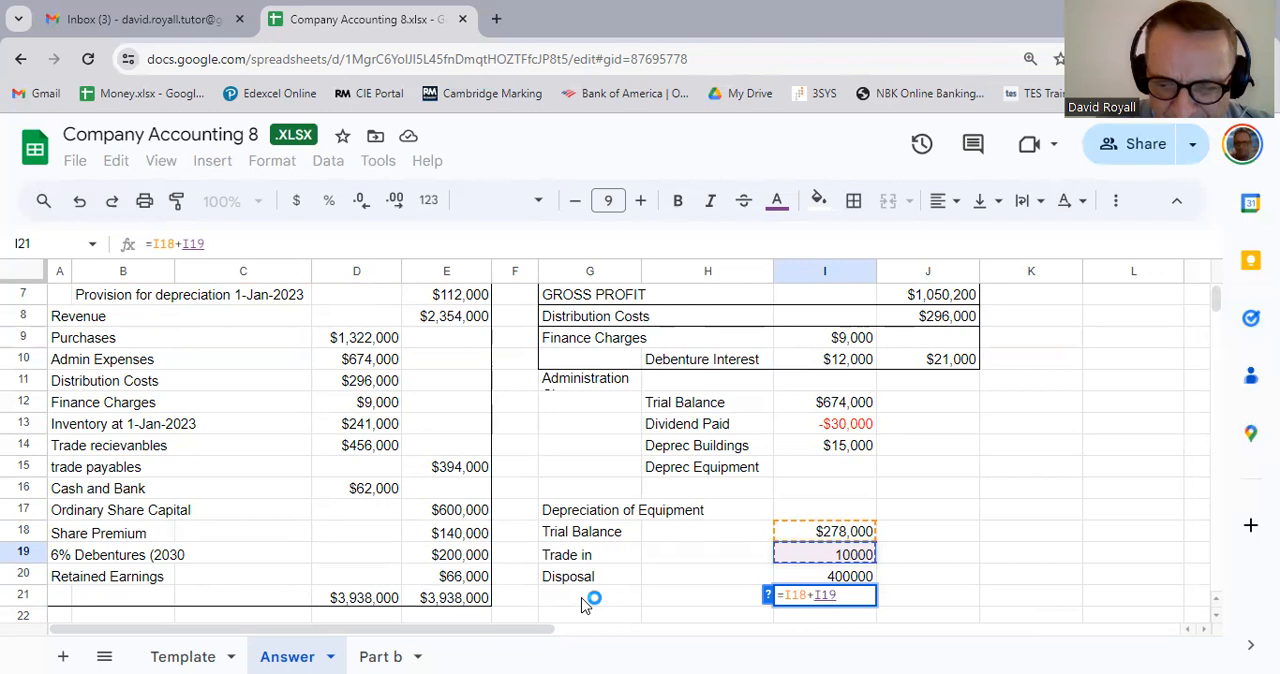
text(-)
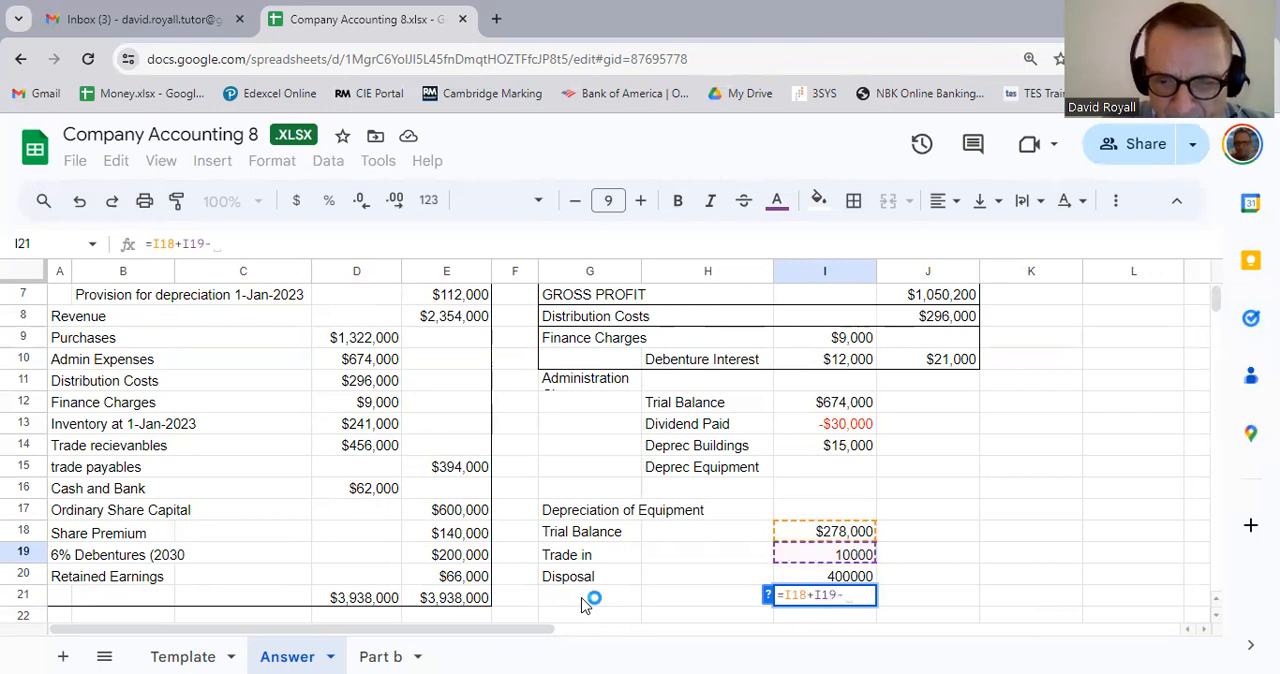
key(Up)
key(Down)
key(Up)
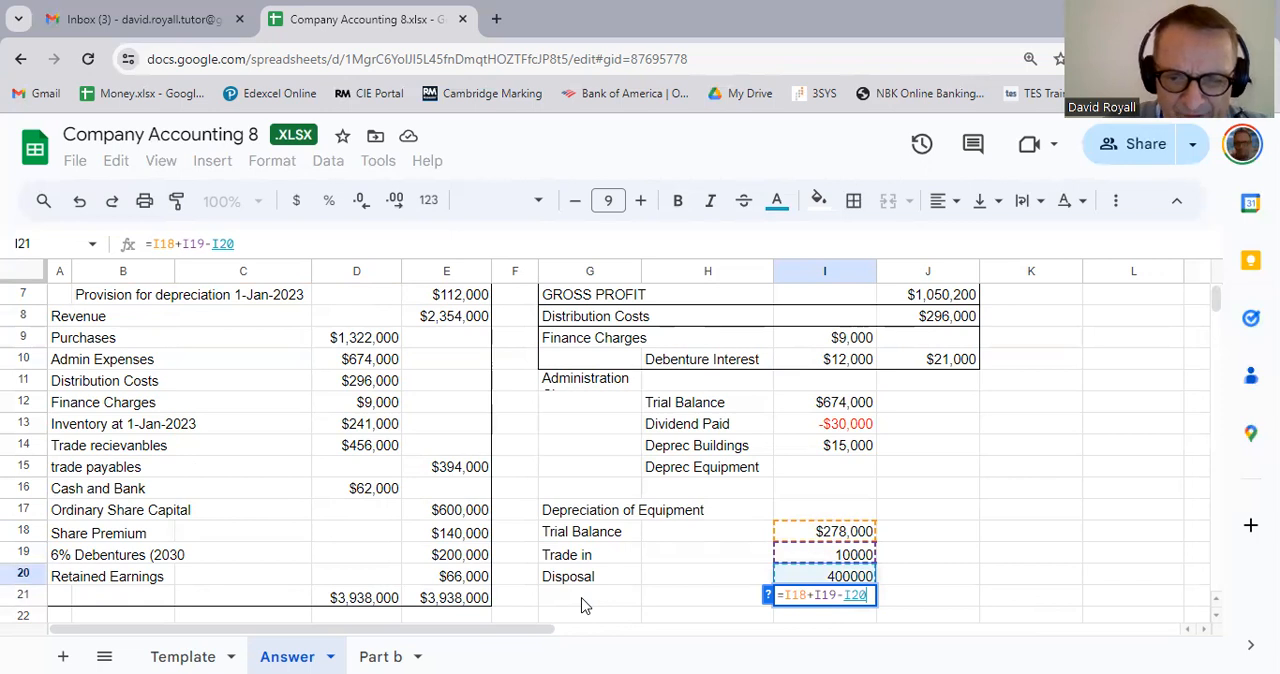
key(Return)
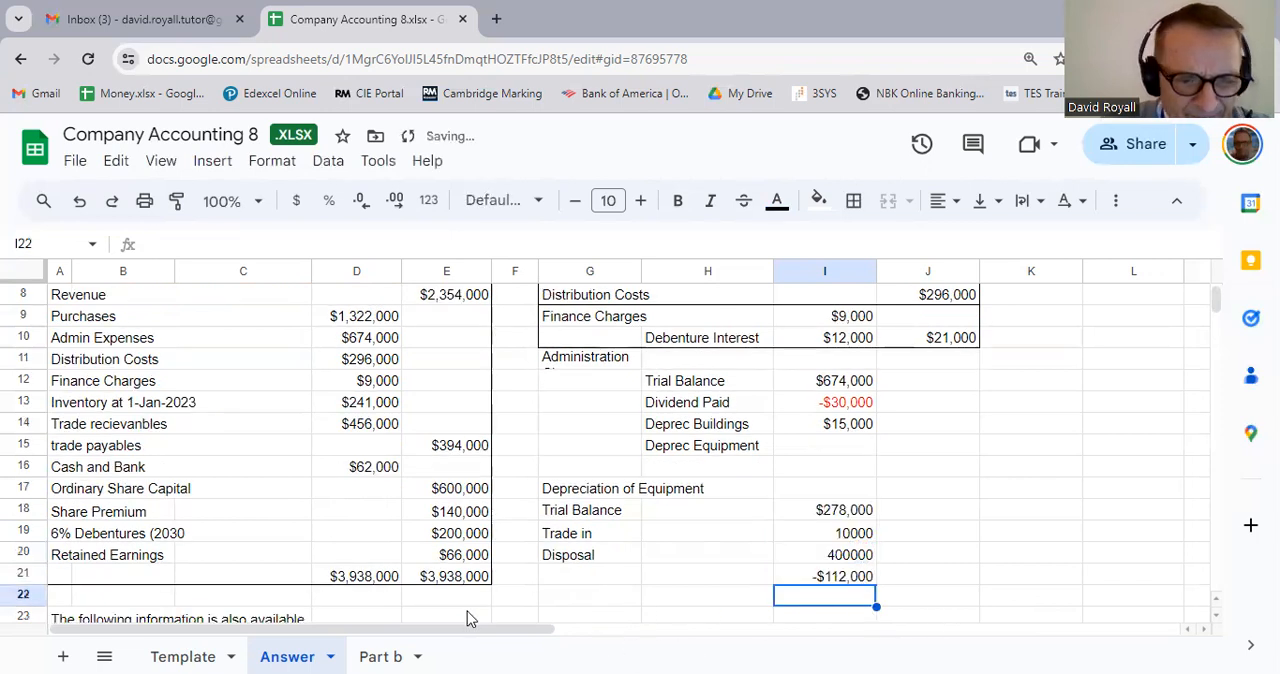
Step: Review note 4 on the new photocopier's cost, the old copier's trade-in and purchase price, and the cheque payment against the equipment working
scroll(467, 611, down, 5)
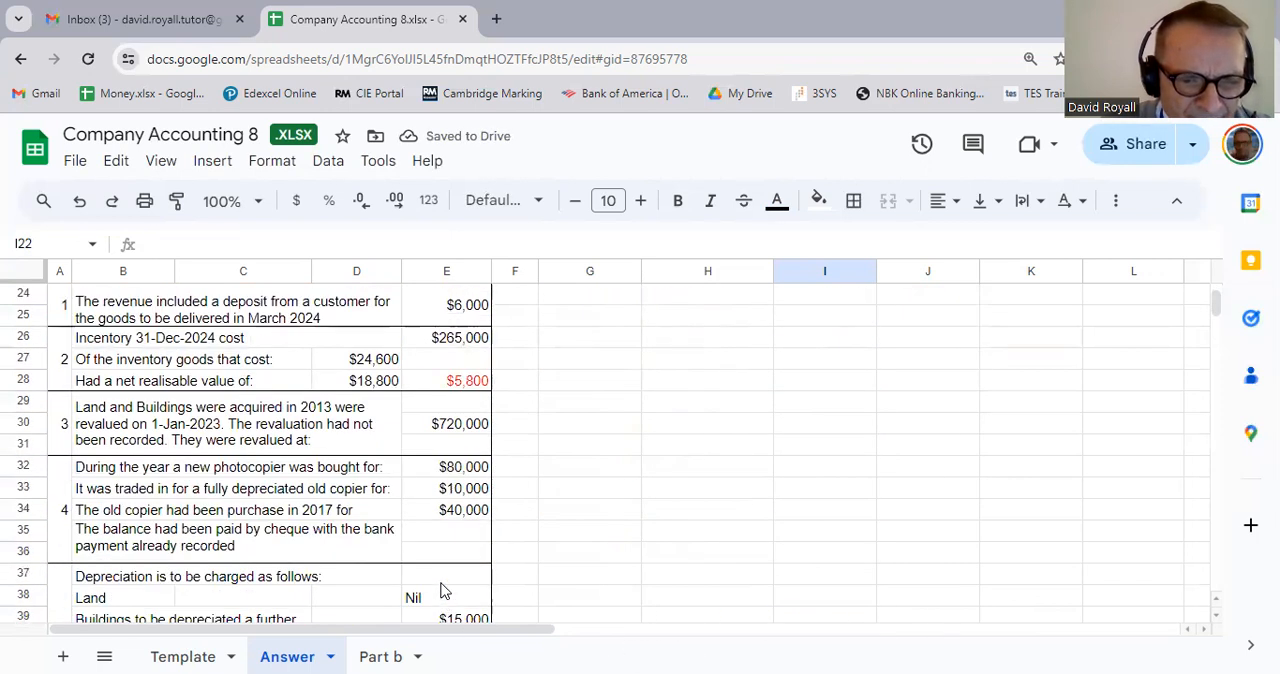
click(476, 472)
scroll(477, 474, up, 7)
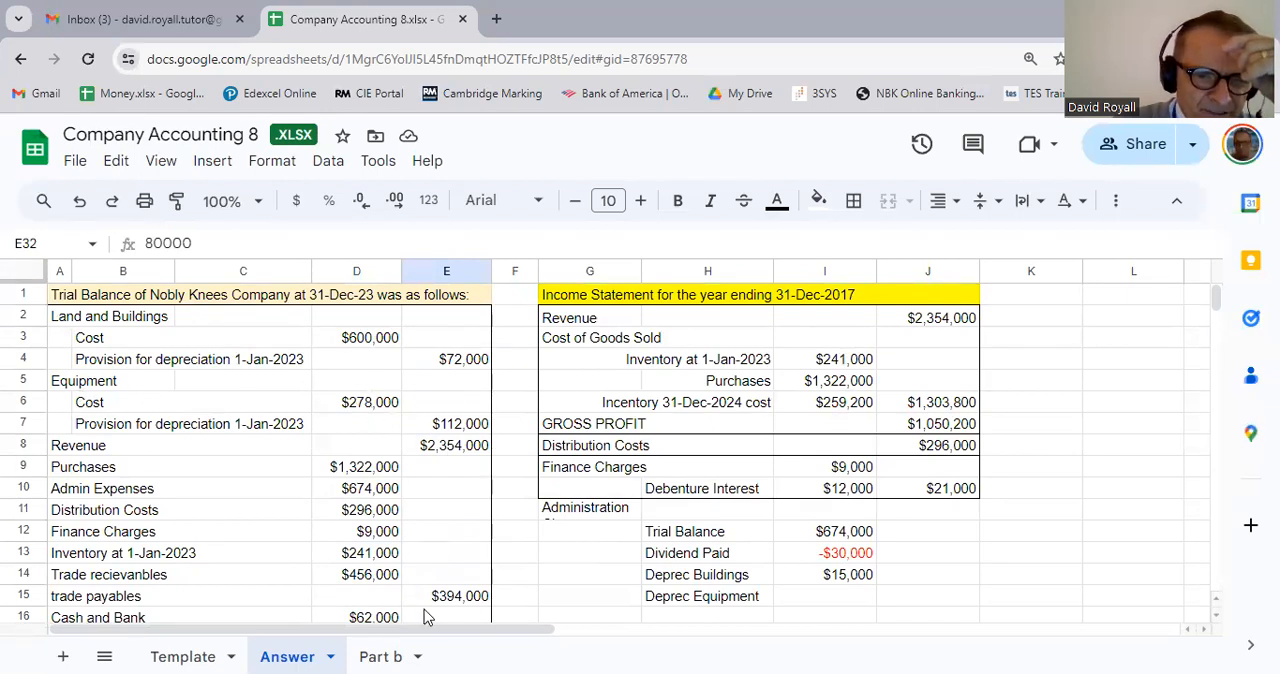
scroll(420, 580, down, 7)
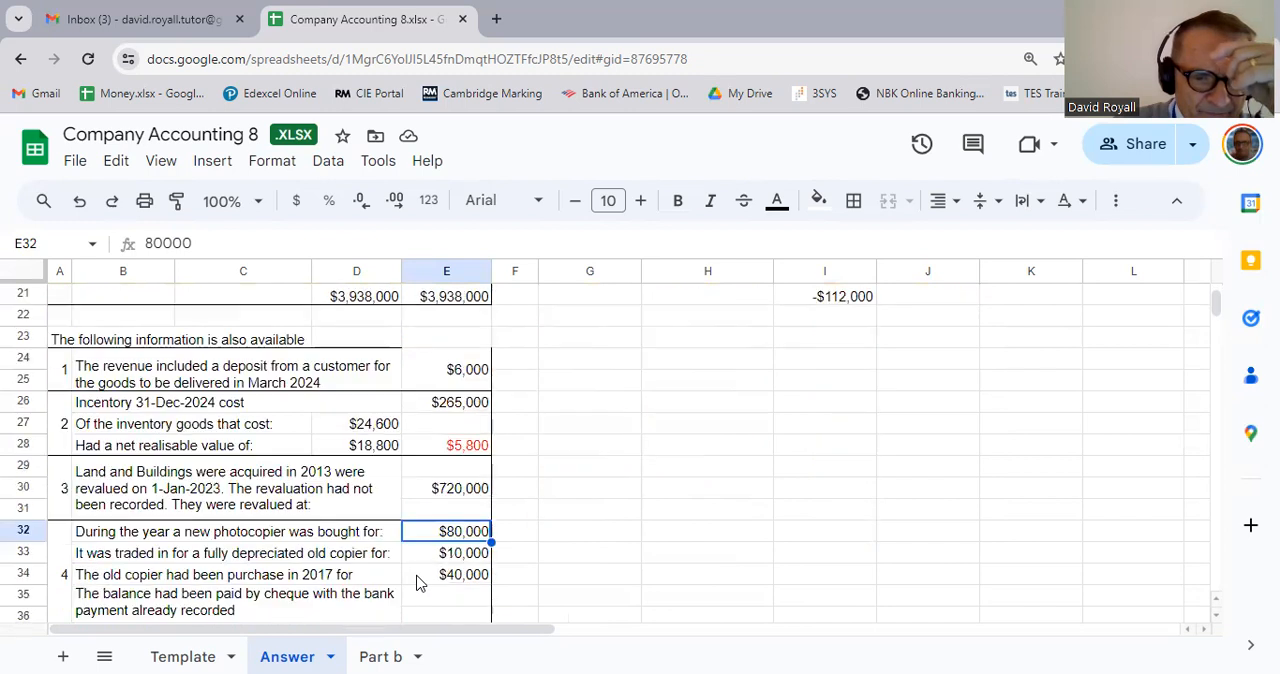
click(226, 562)
click(450, 562)
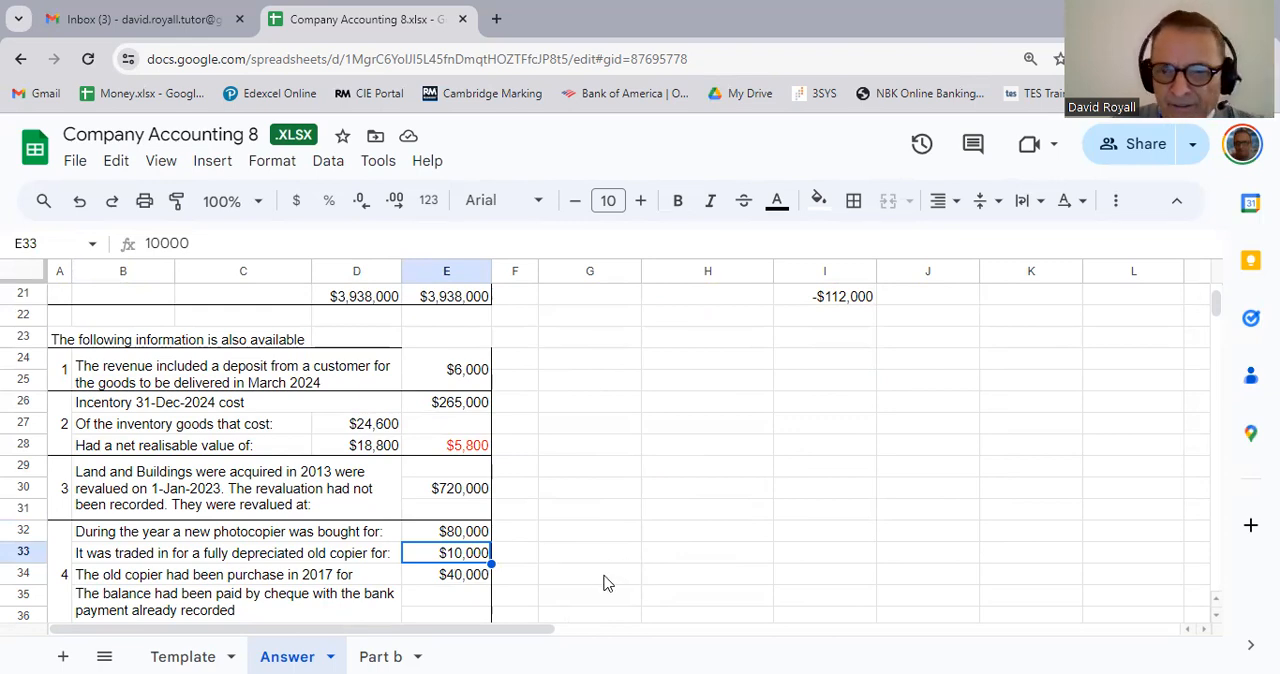
scroll(603, 583, up, 6)
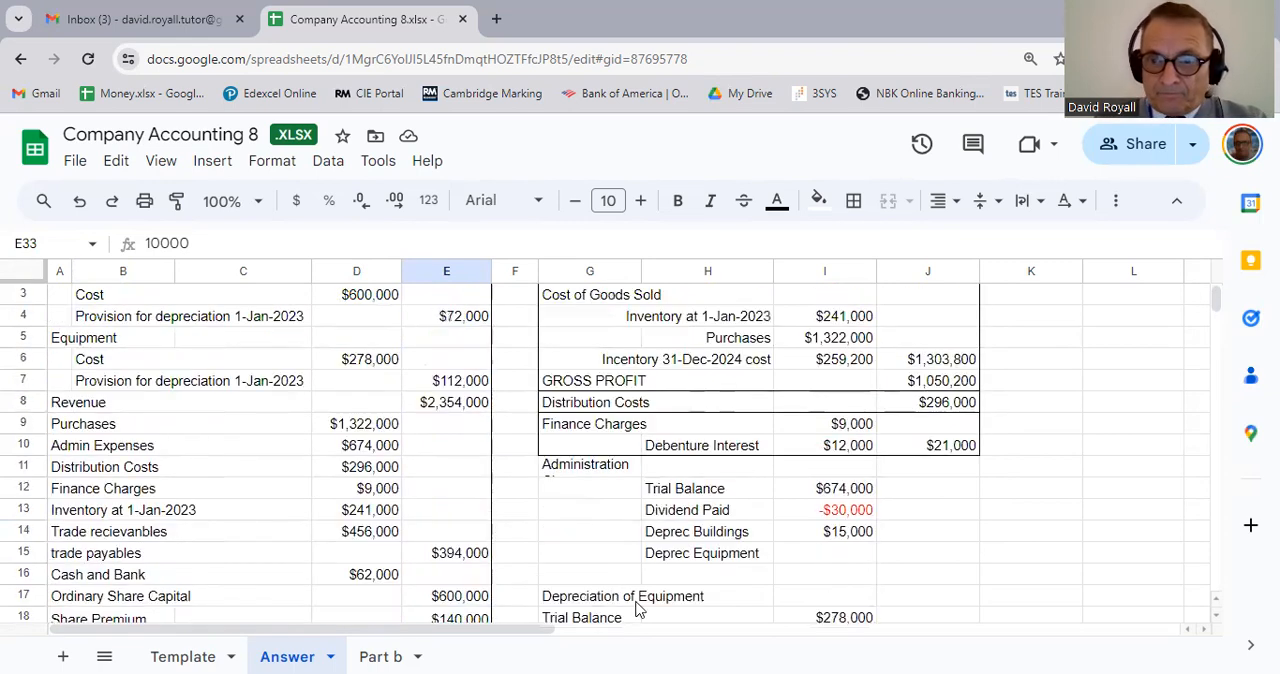
scroll(640, 609, down, 3)
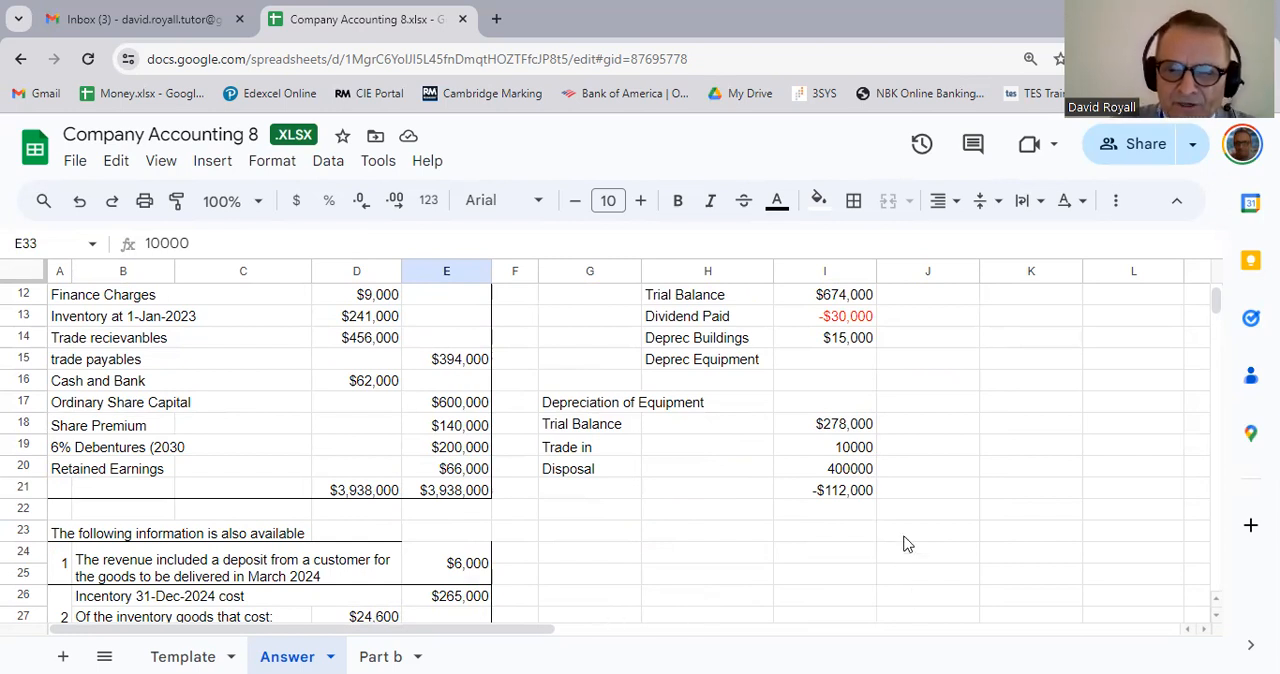
scroll(808, 535, down, 2)
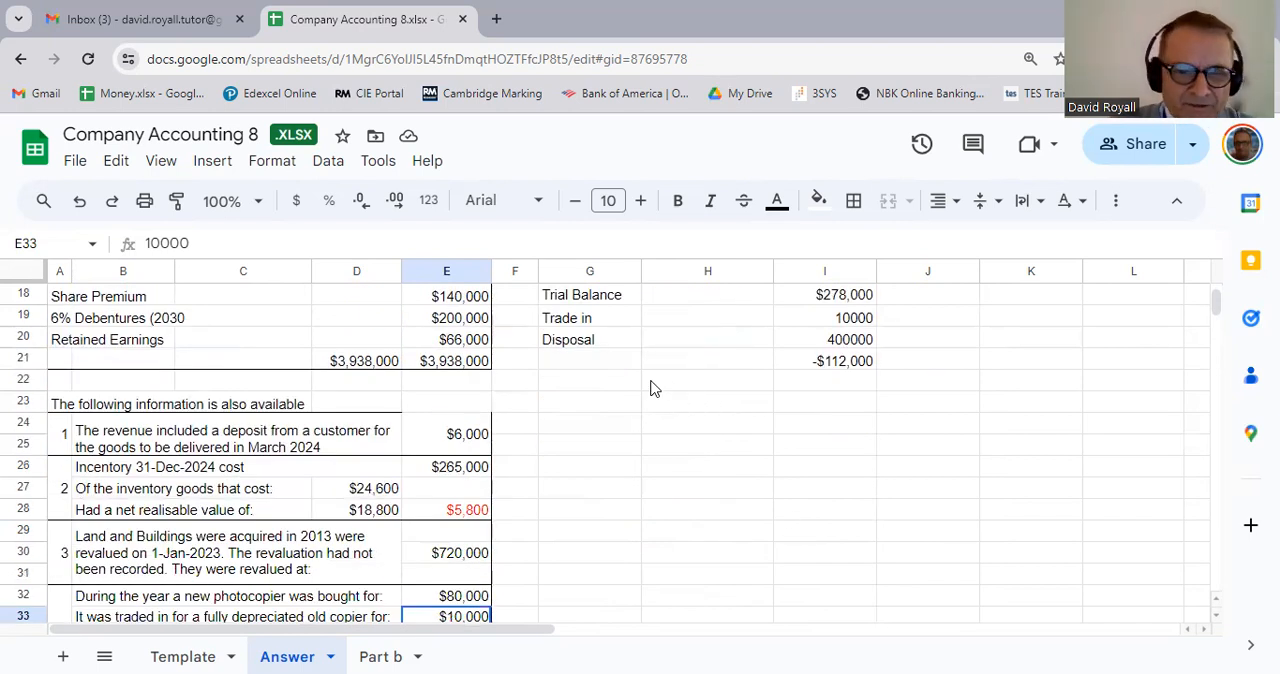
scroll(646, 396, down, 1)
scroll(646, 396, down, 2)
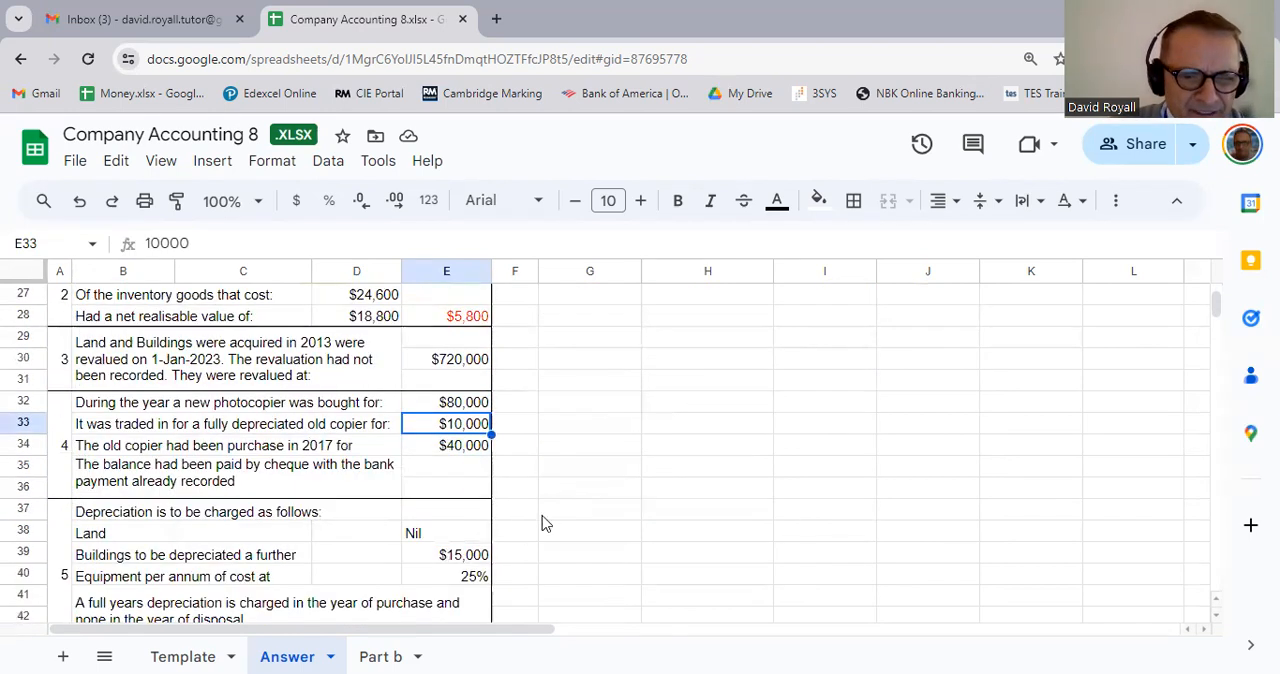
click(203, 466)
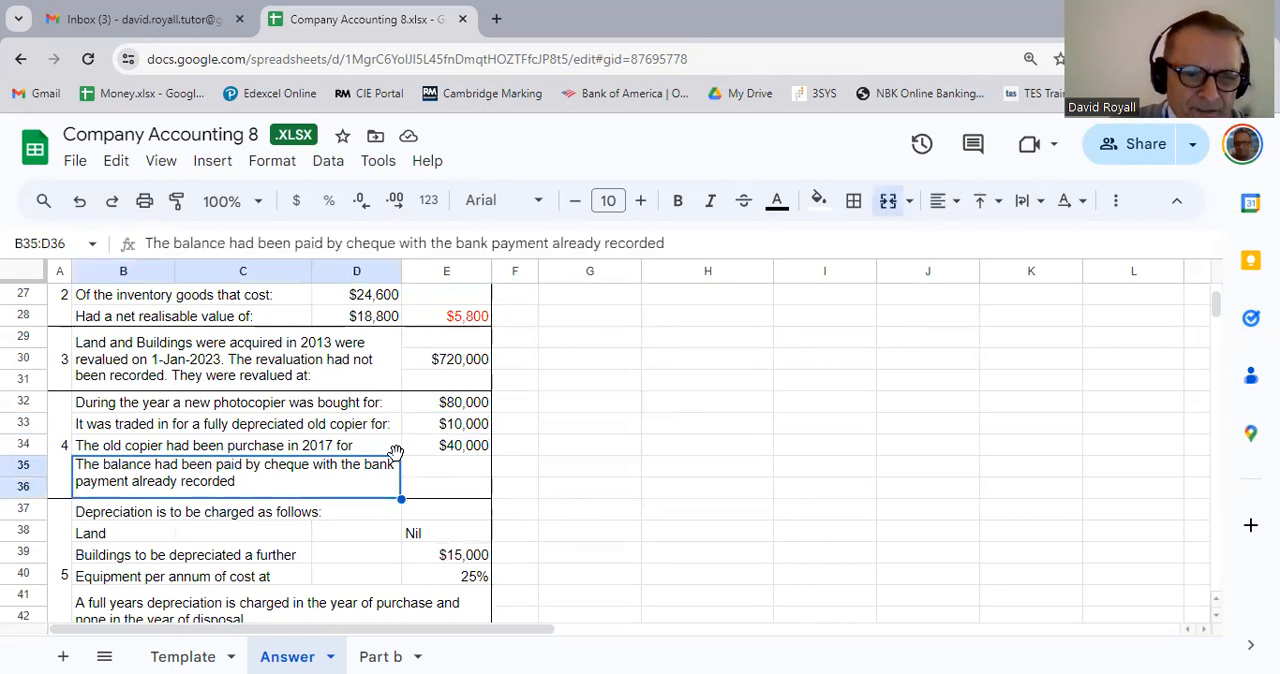
click(675, 467)
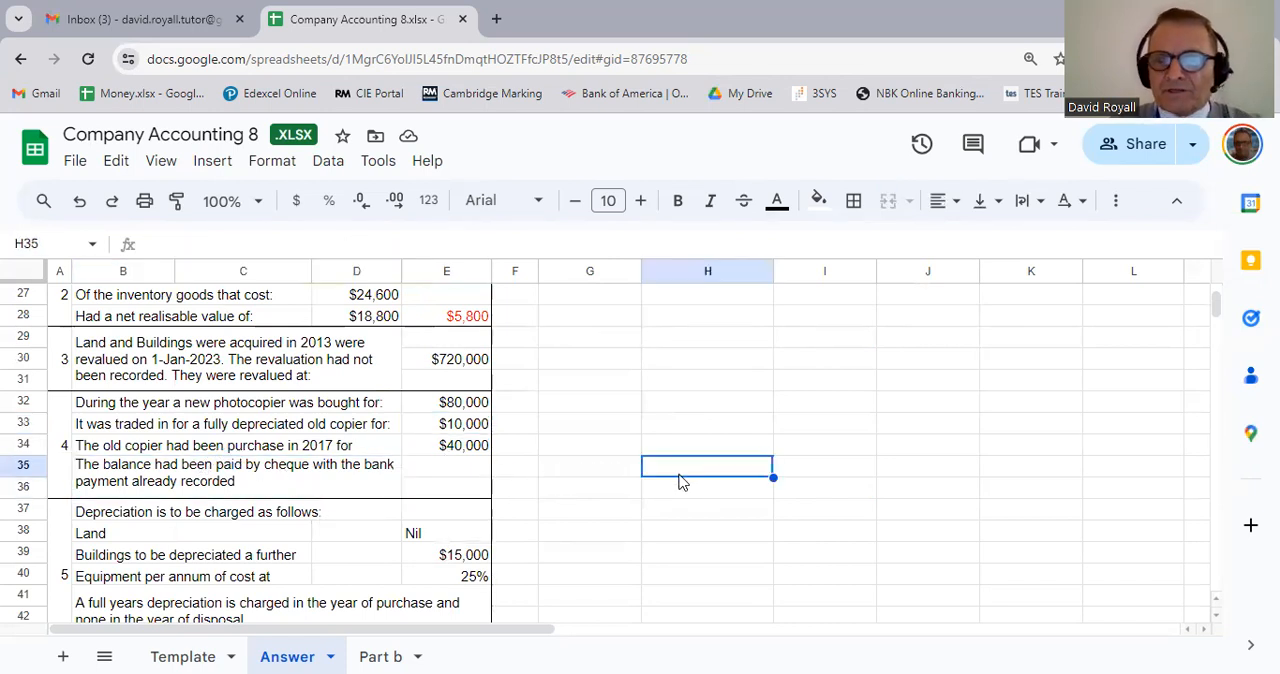
Step: Replace the formula in I21 with =sum(I18:I20) to total the equipment depreciation working
scroll(922, 548, up, 5)
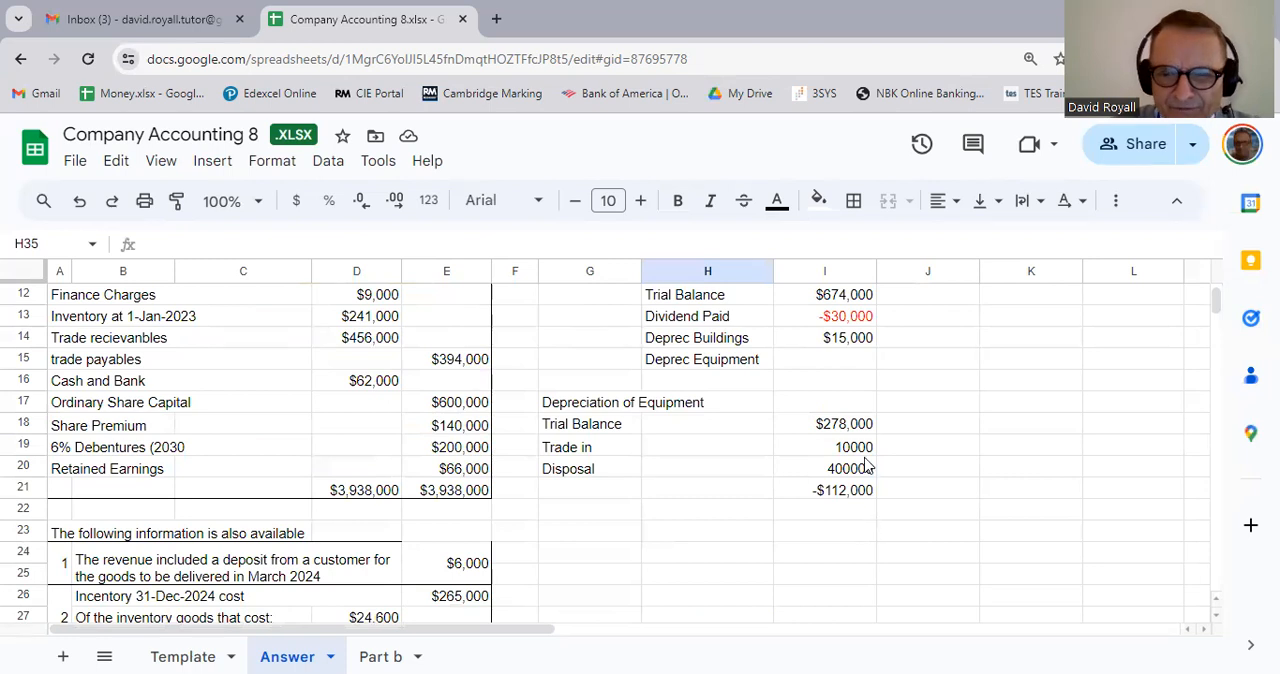
click(845, 428)
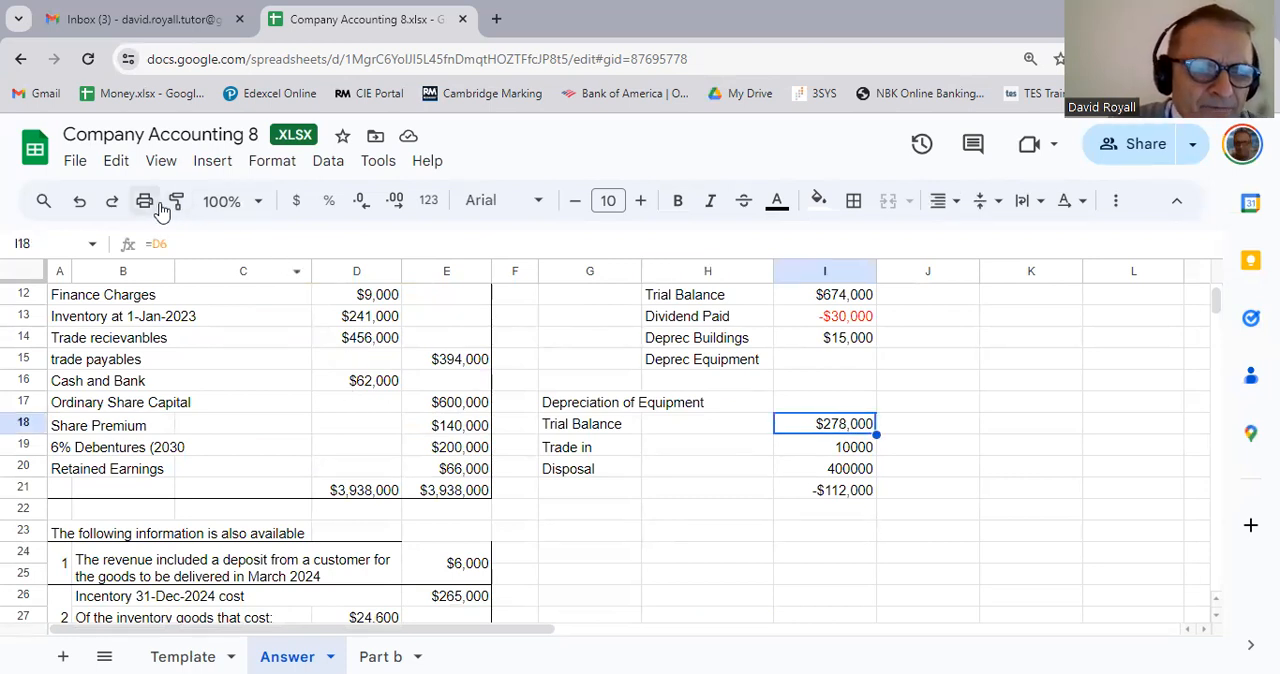
click(838, 494)
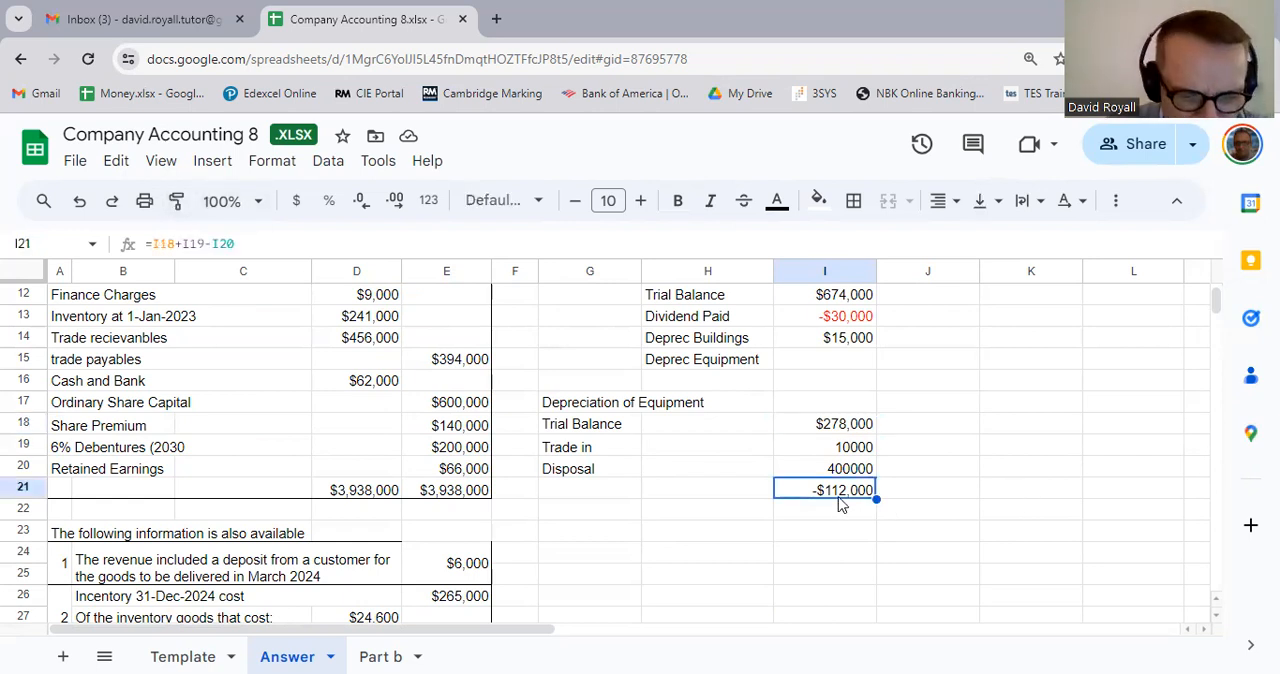
text(=sum()
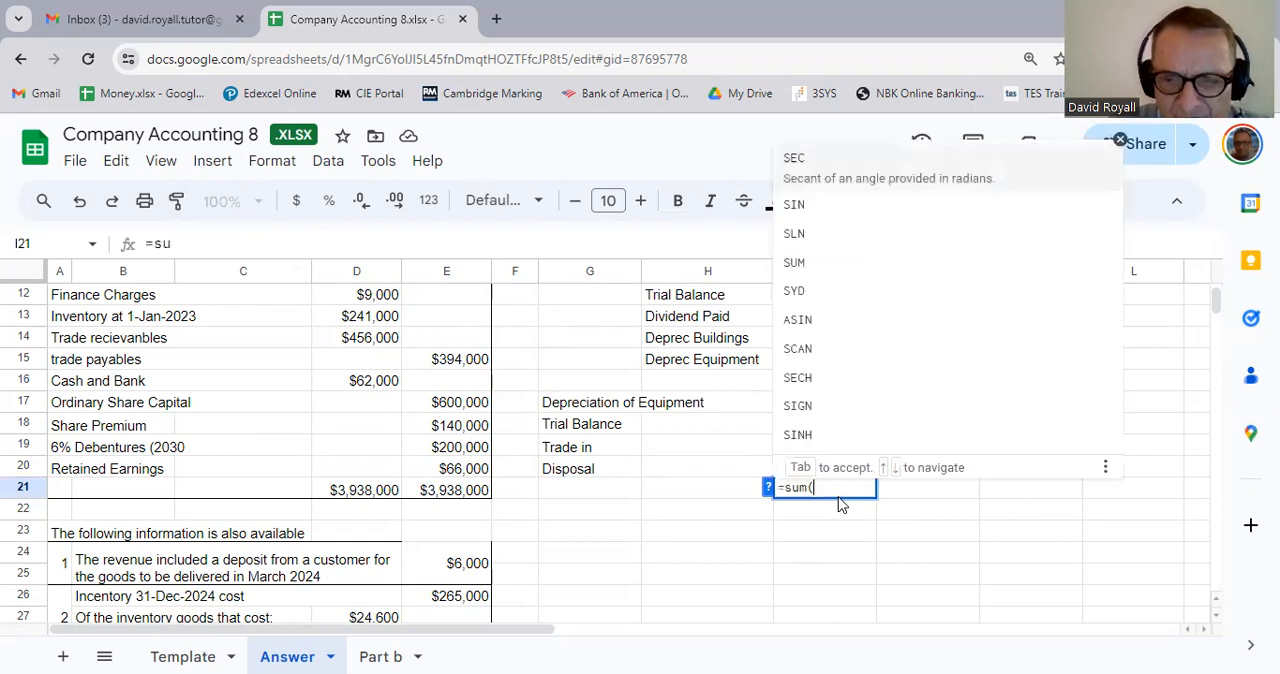
key(Up)
key(shift+Up)
key(shift+Up)
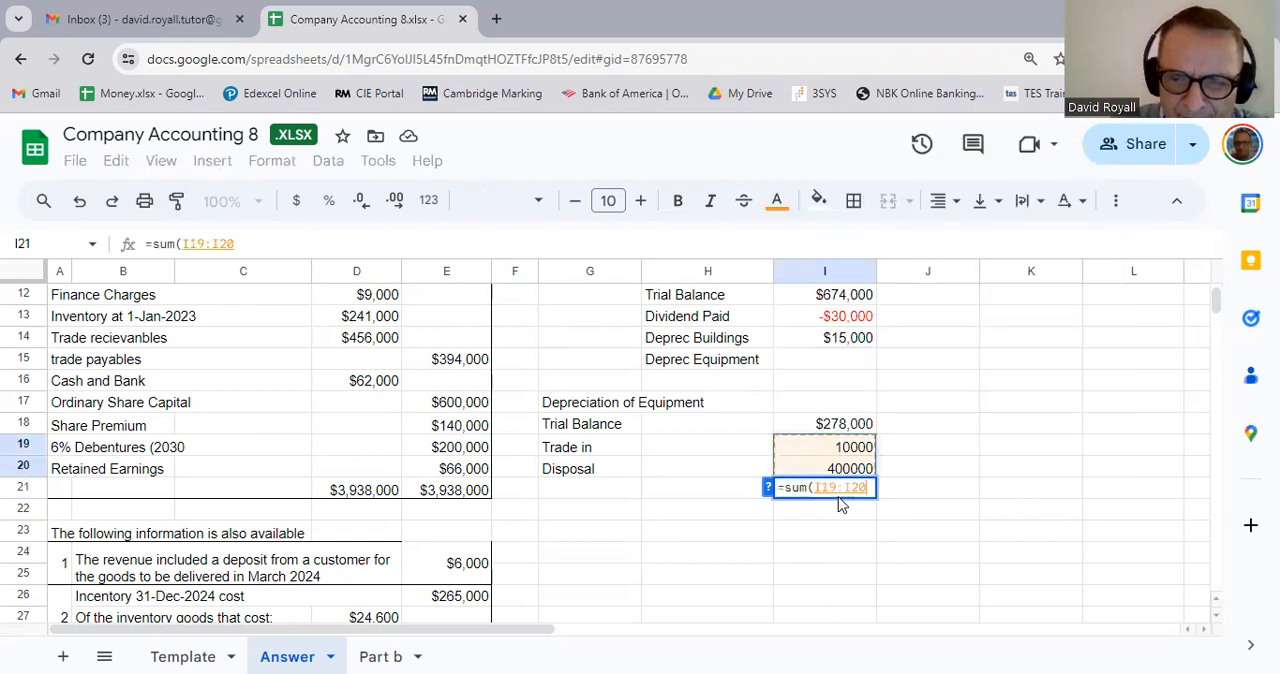
text())
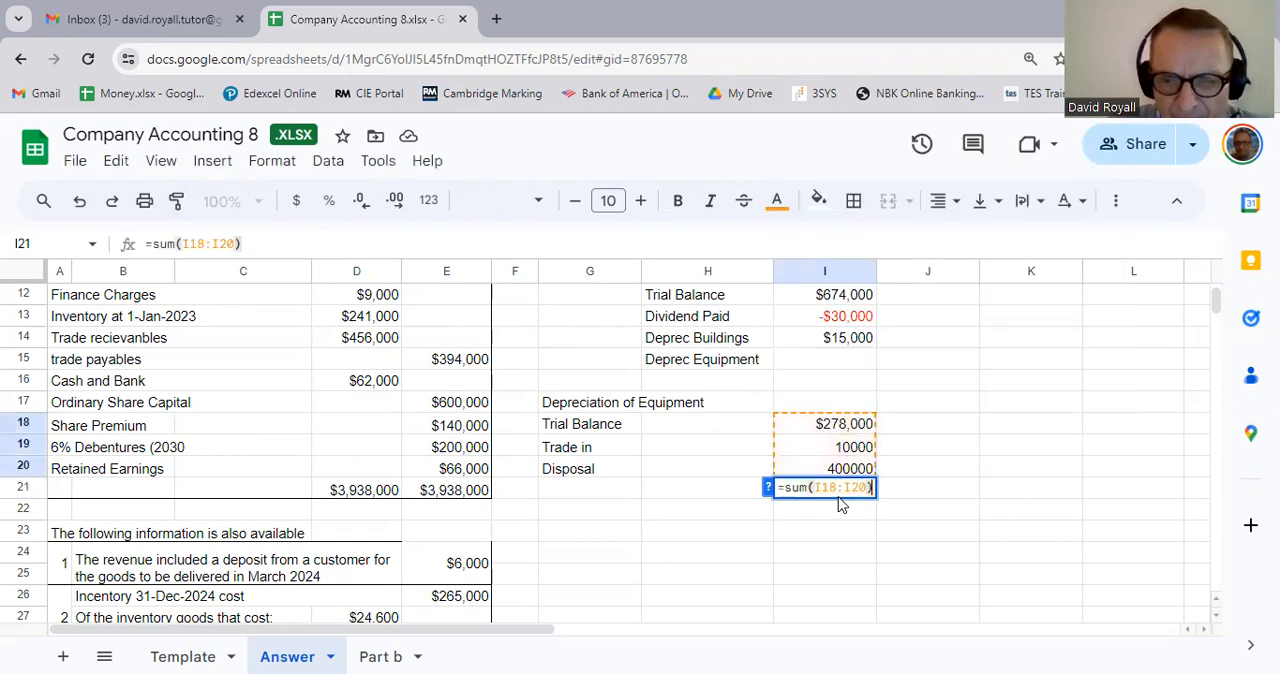
key(Return)
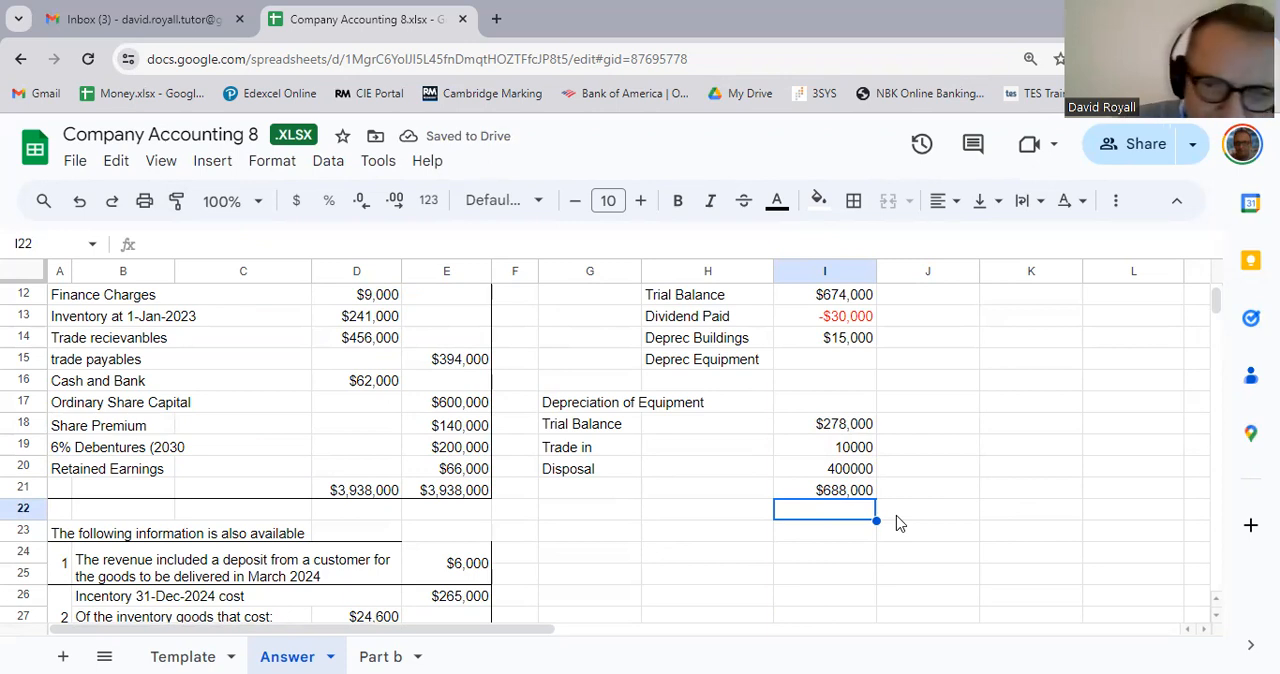
Step: Correct the Disposal amount in I20 to 40000
click(849, 472)
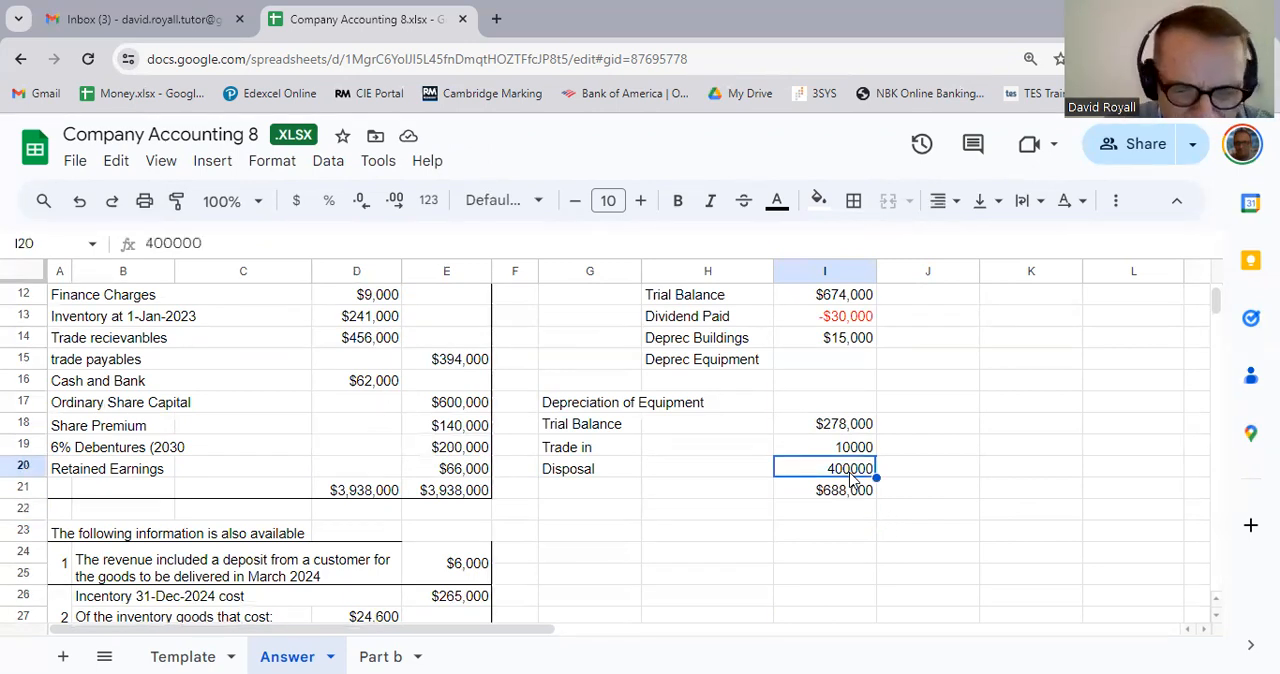
text(40000)
key(Return)
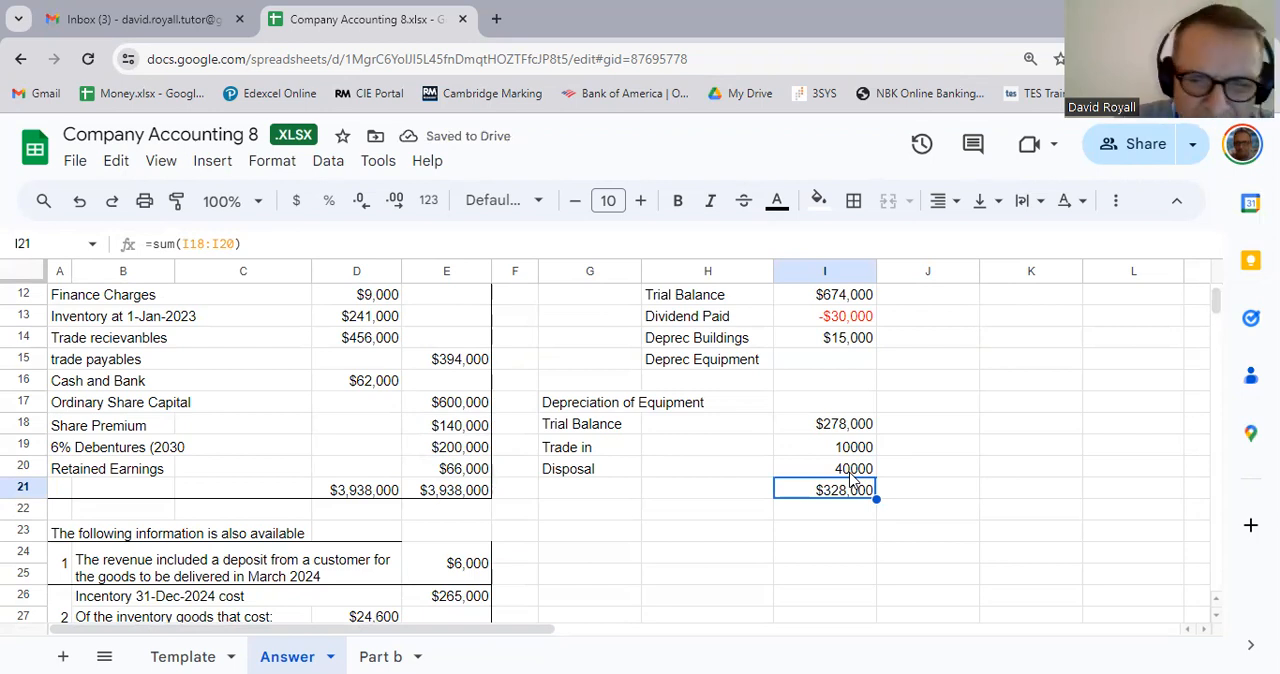
Step: Label the row below the equipment total with Depreciation in G22
key(Down)
key(Left)
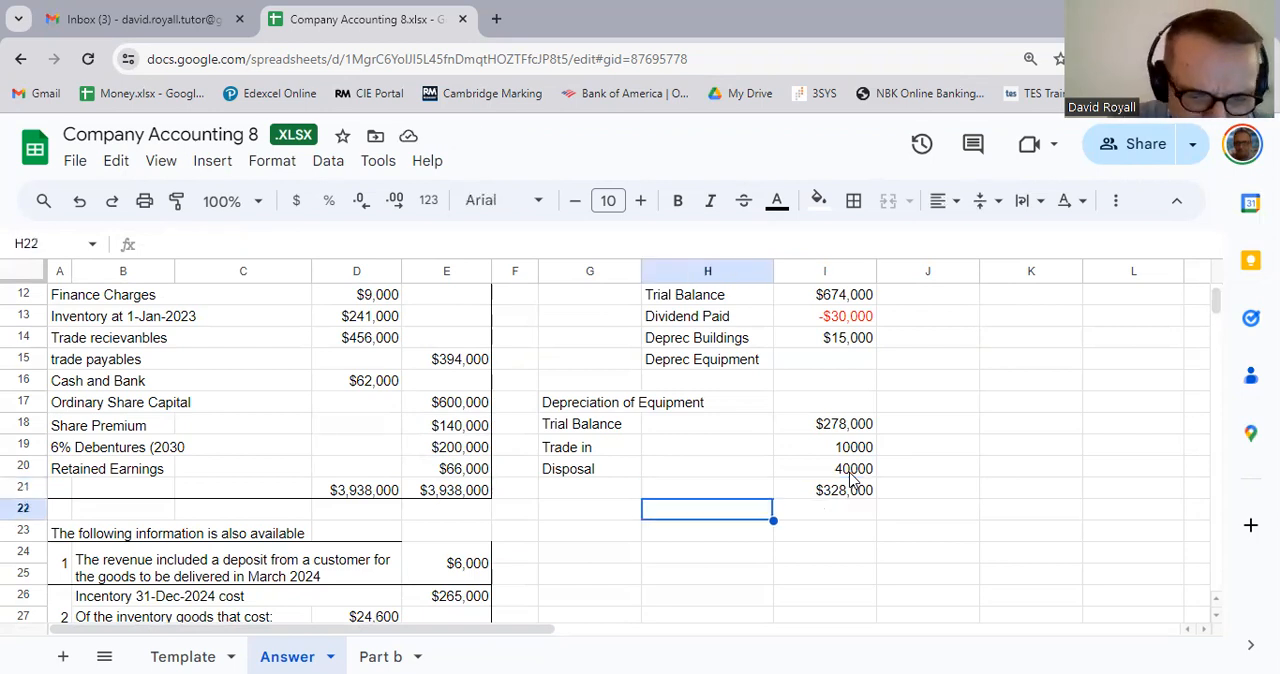
text(Deprecia)
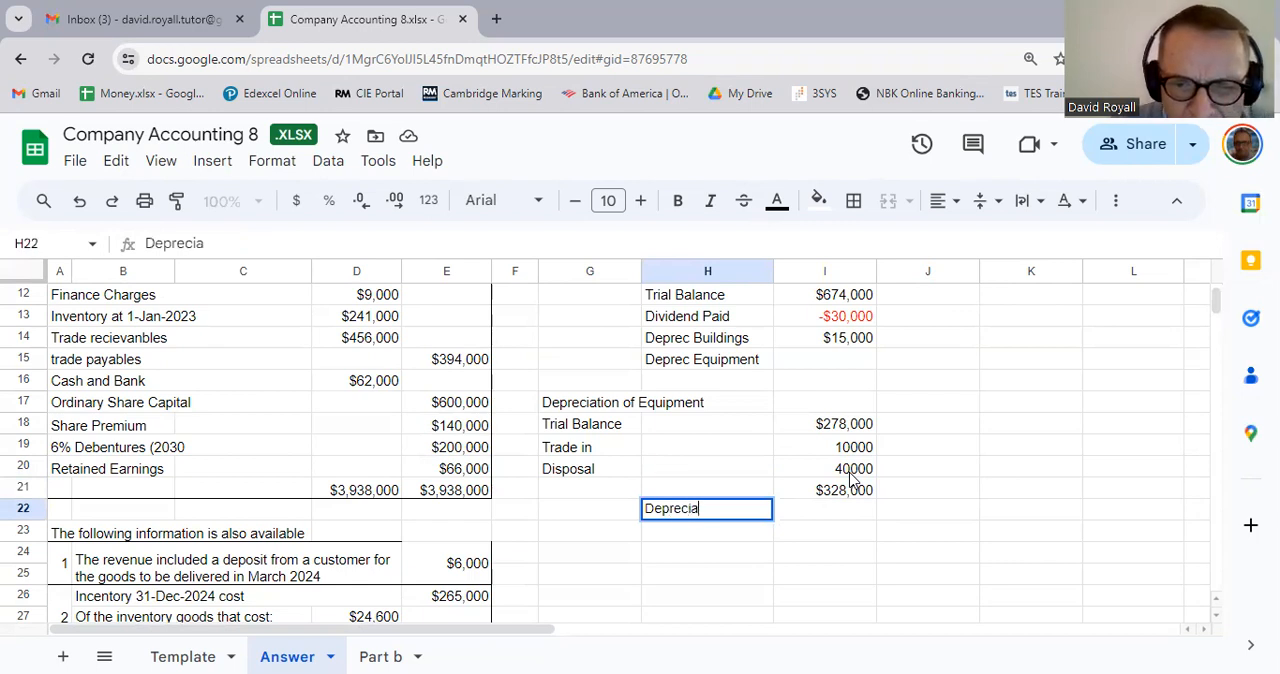
key(Escape)
key(Left)
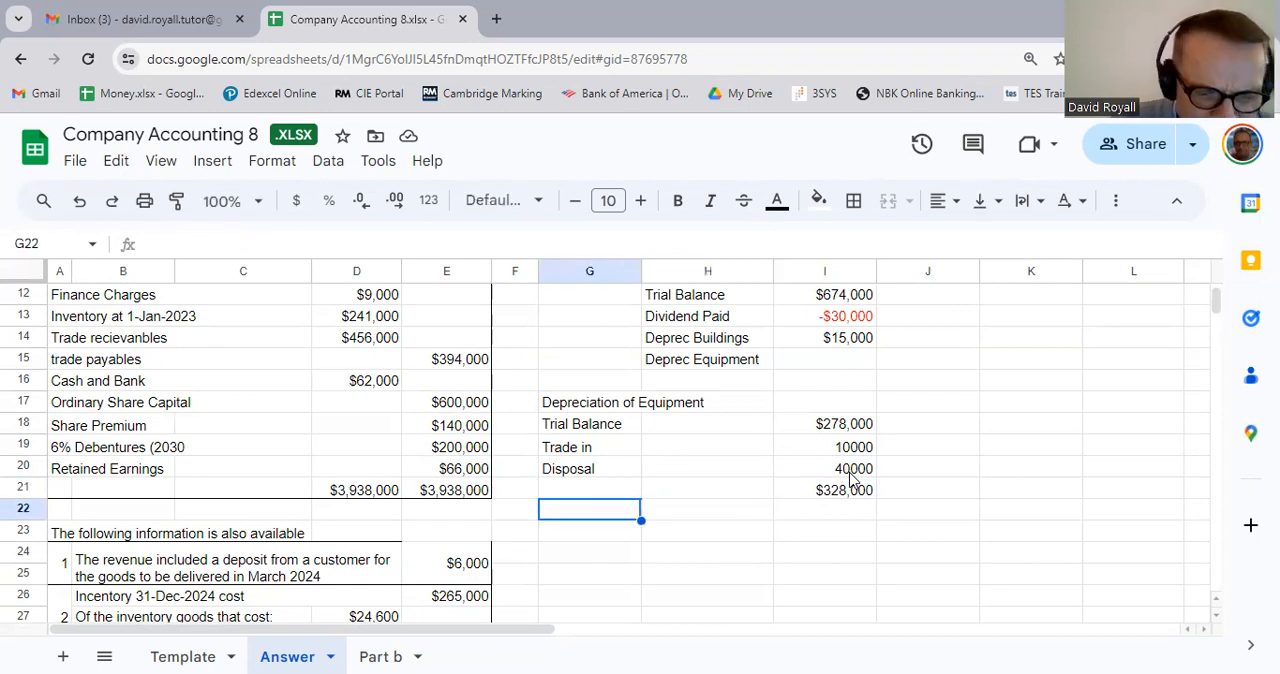
text(Depreciation)
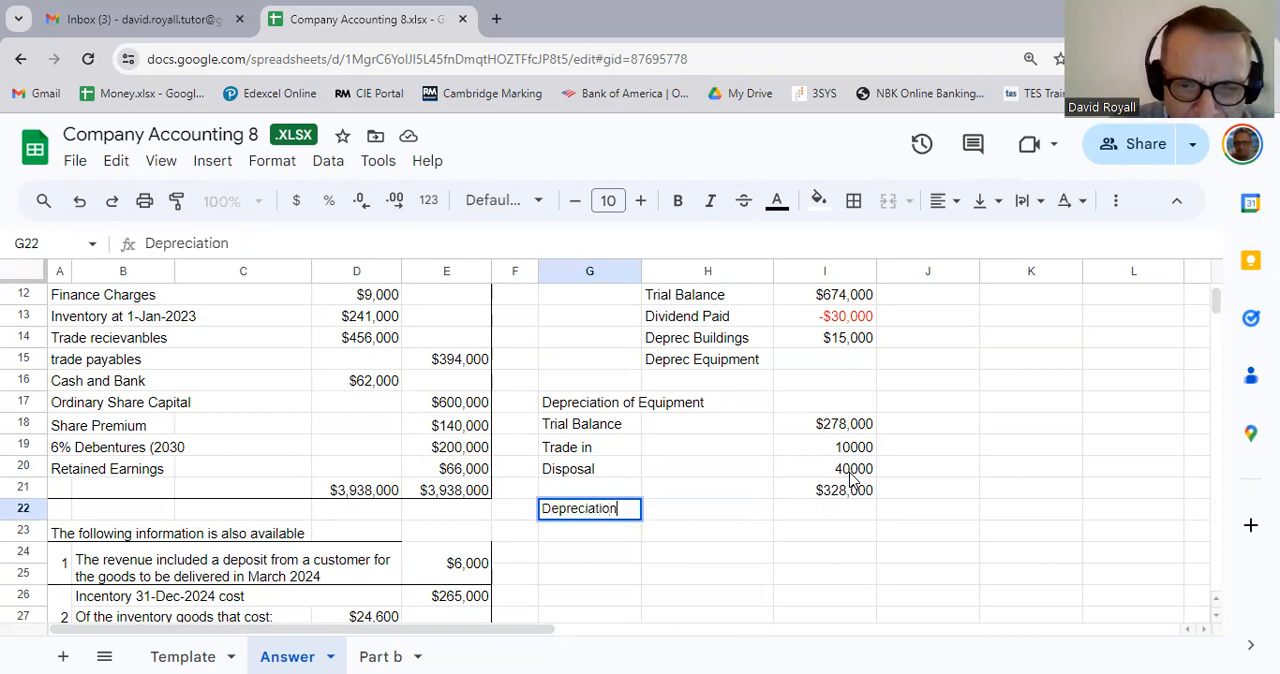
key(Tab)
Step: Link H22 to the equipment depreciation rate in note 5 with =E40 and format it as a percentage with two decimals
text(=)
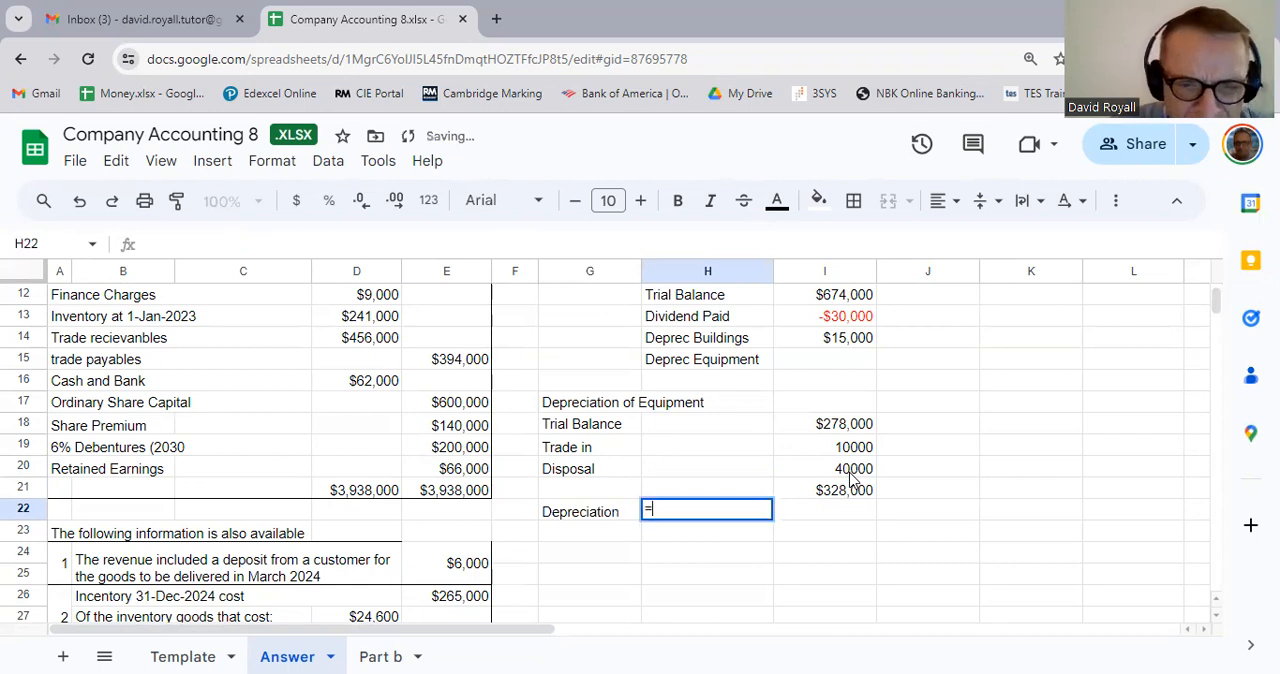
scroll(770, 605, down, 2)
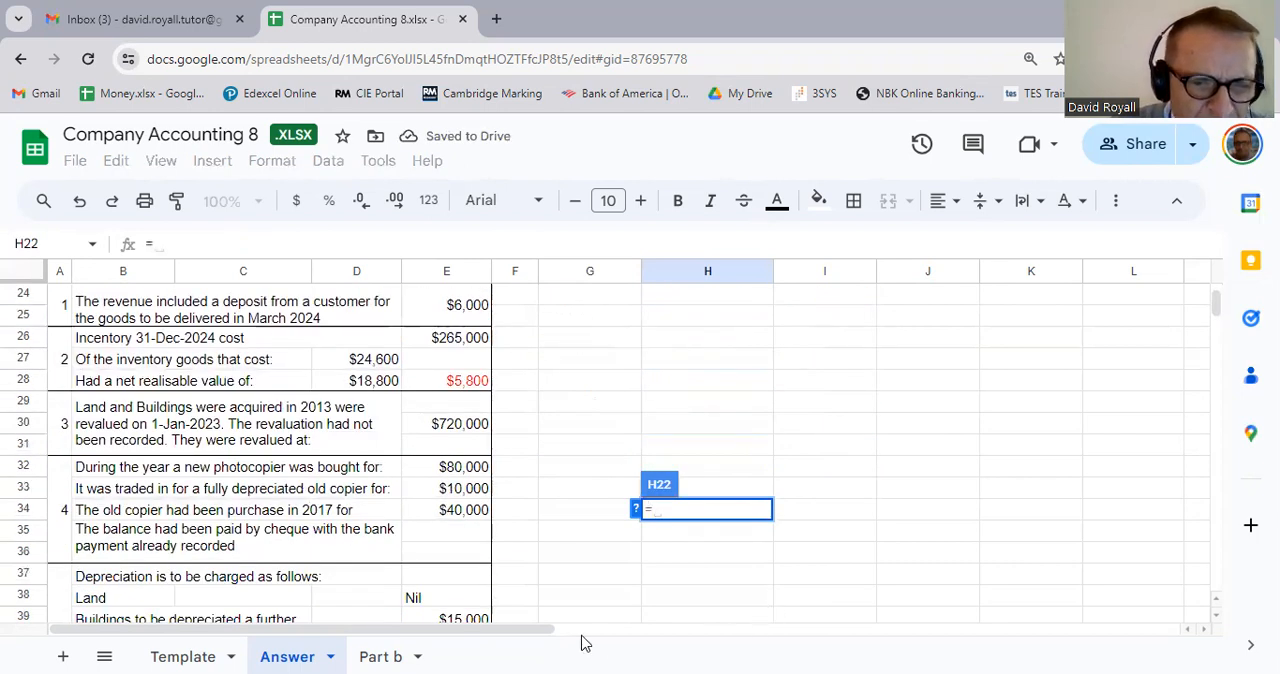
scroll(582, 638, down, 2)
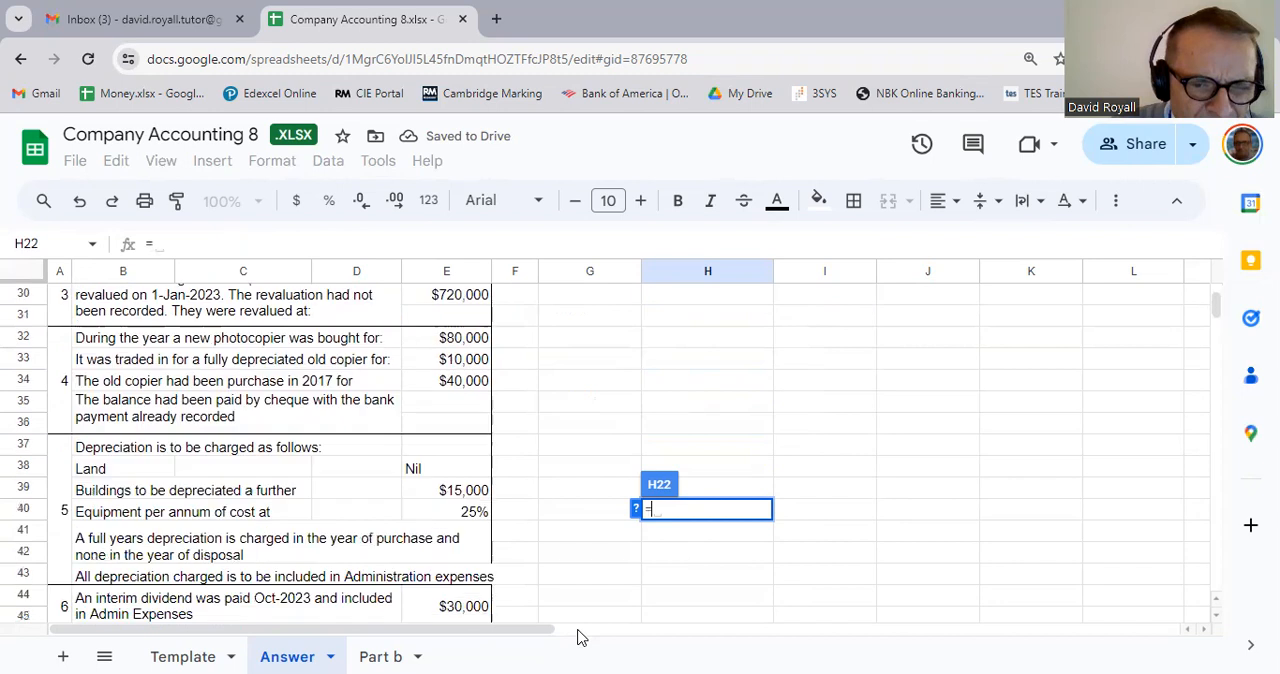
click(471, 517)
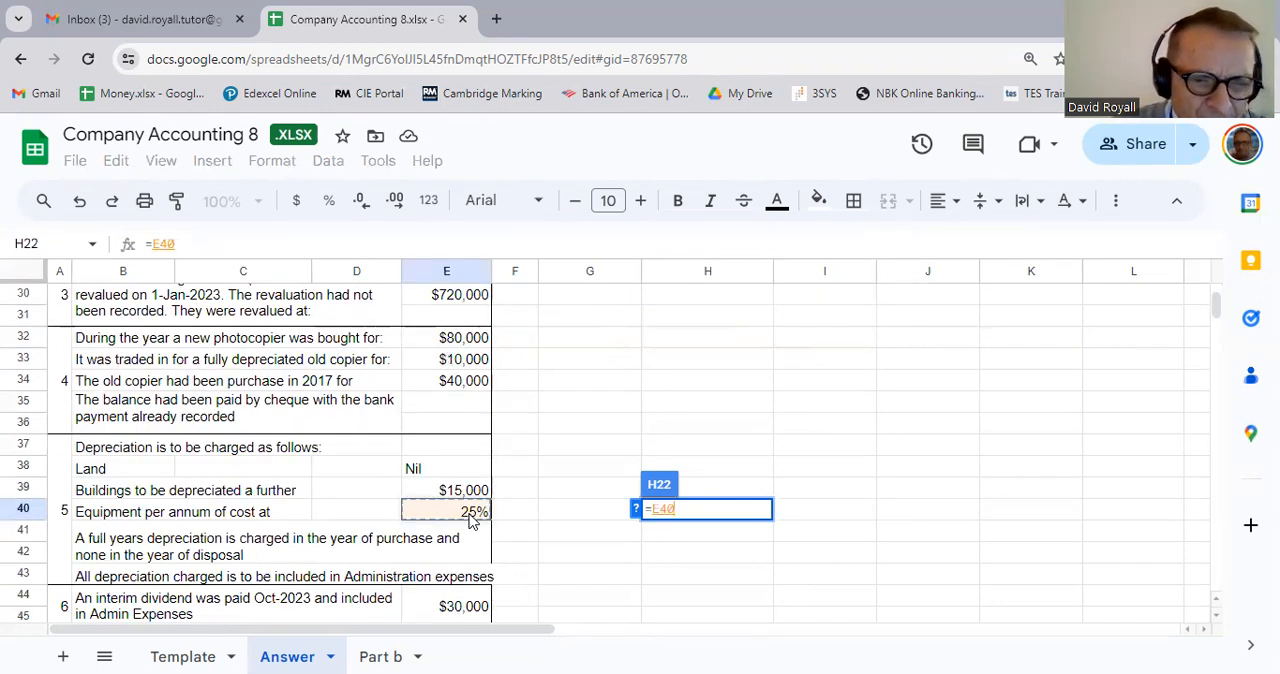
key(Return)
scroll(714, 491, up, 6)
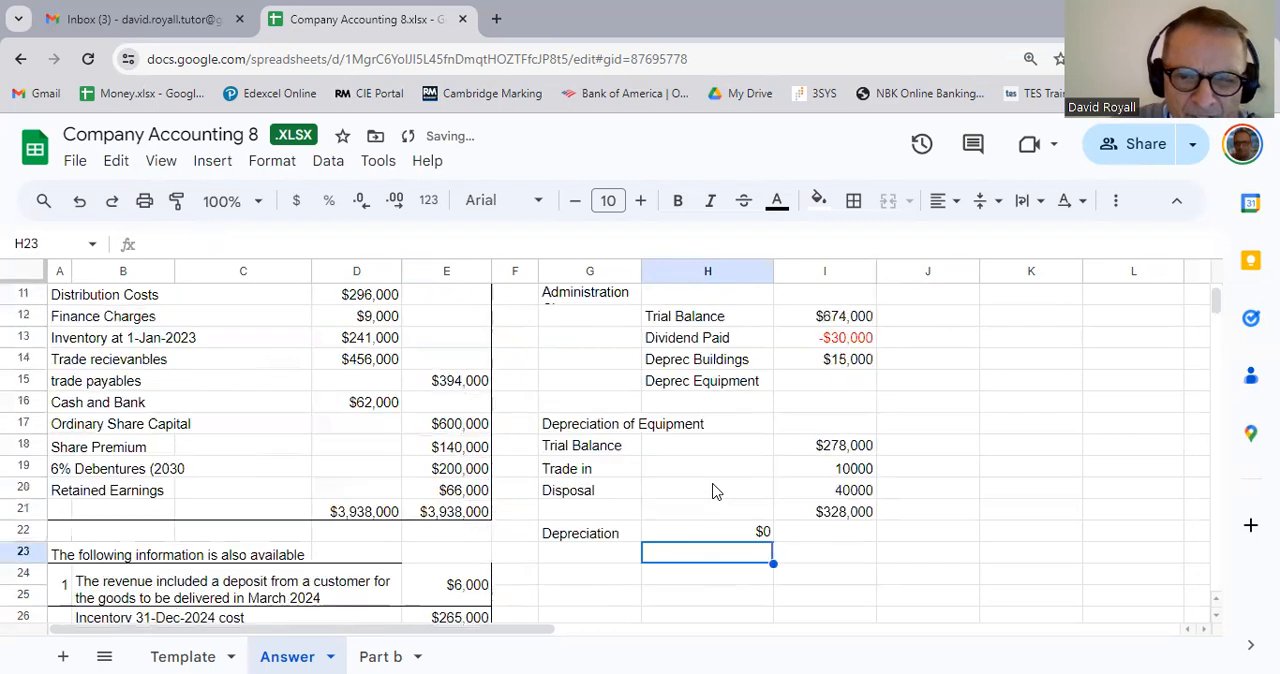
scroll(725, 500, down, 3)
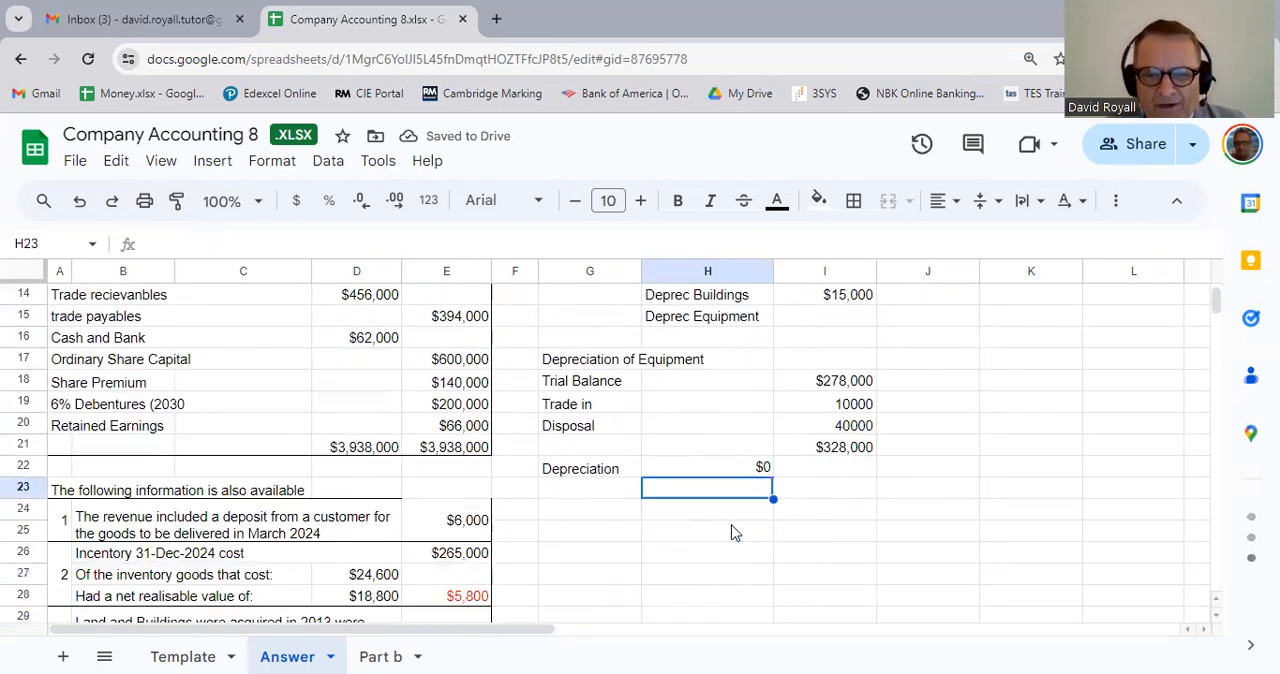
click(757, 471)
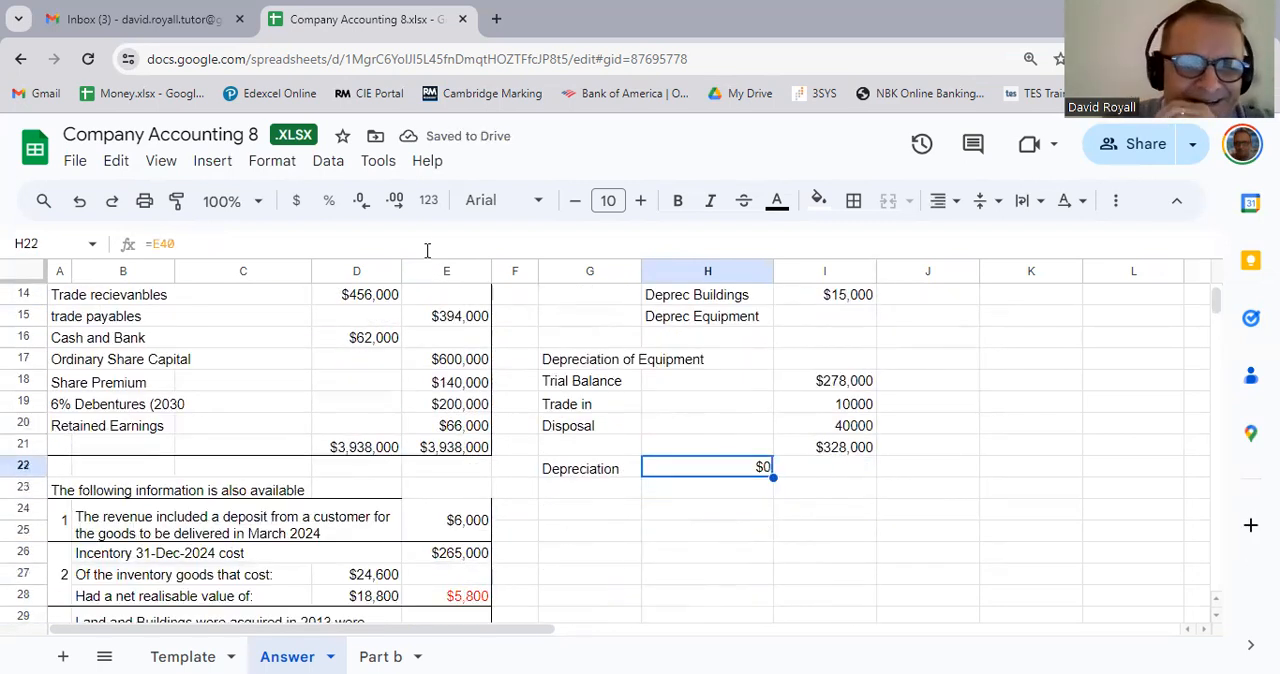
Step: Check the equipment cost in the trial balance and copy the currency format of I18 to I19:I21
click(866, 513)
scroll(866, 513, up, 5)
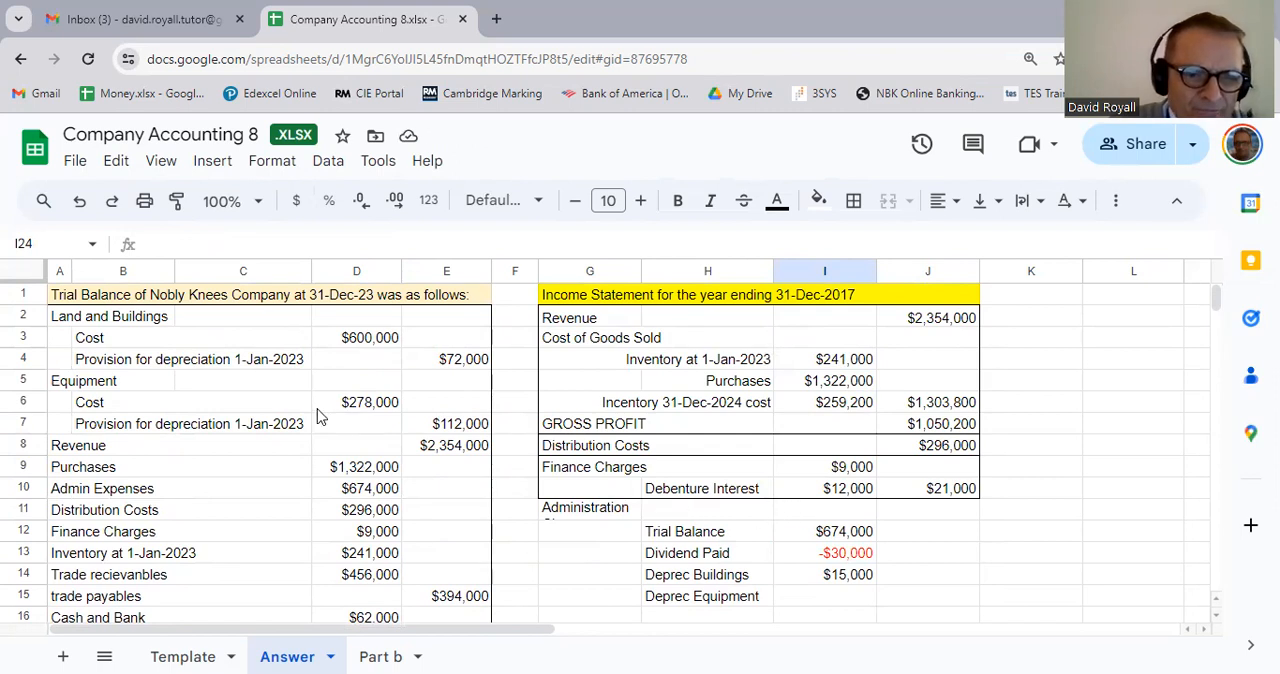
click(379, 412)
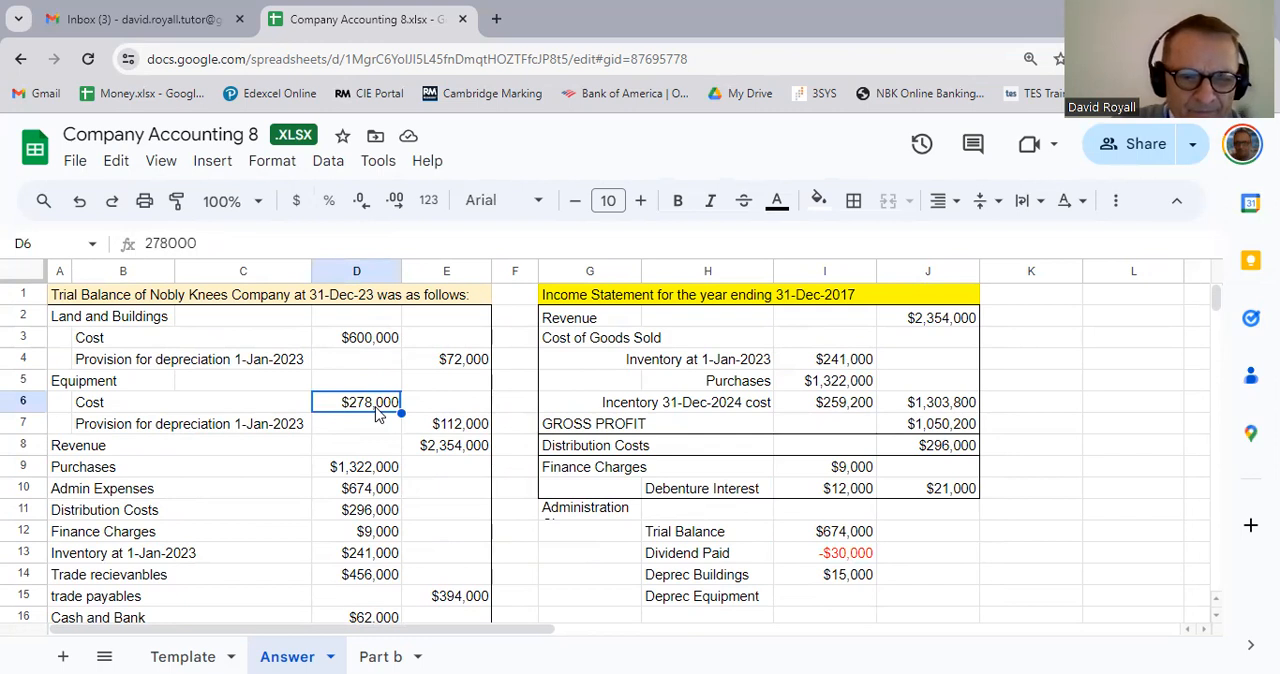
scroll(765, 535, down, 3)
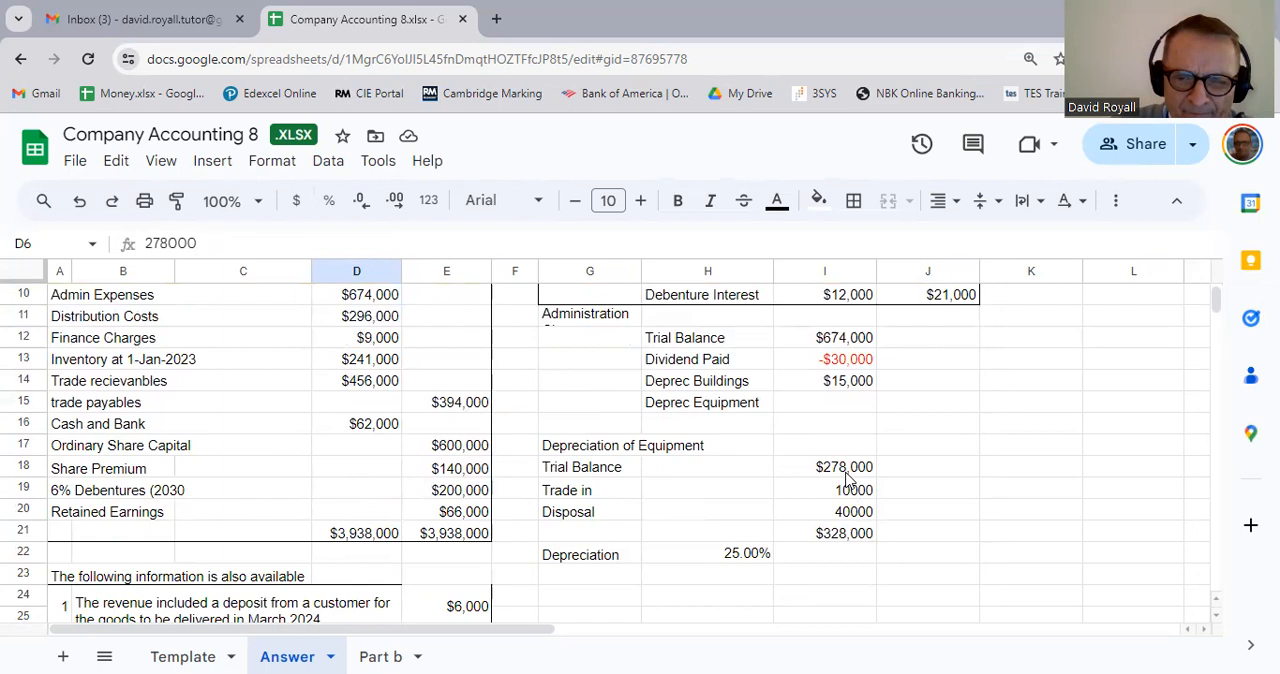
click(845, 470)
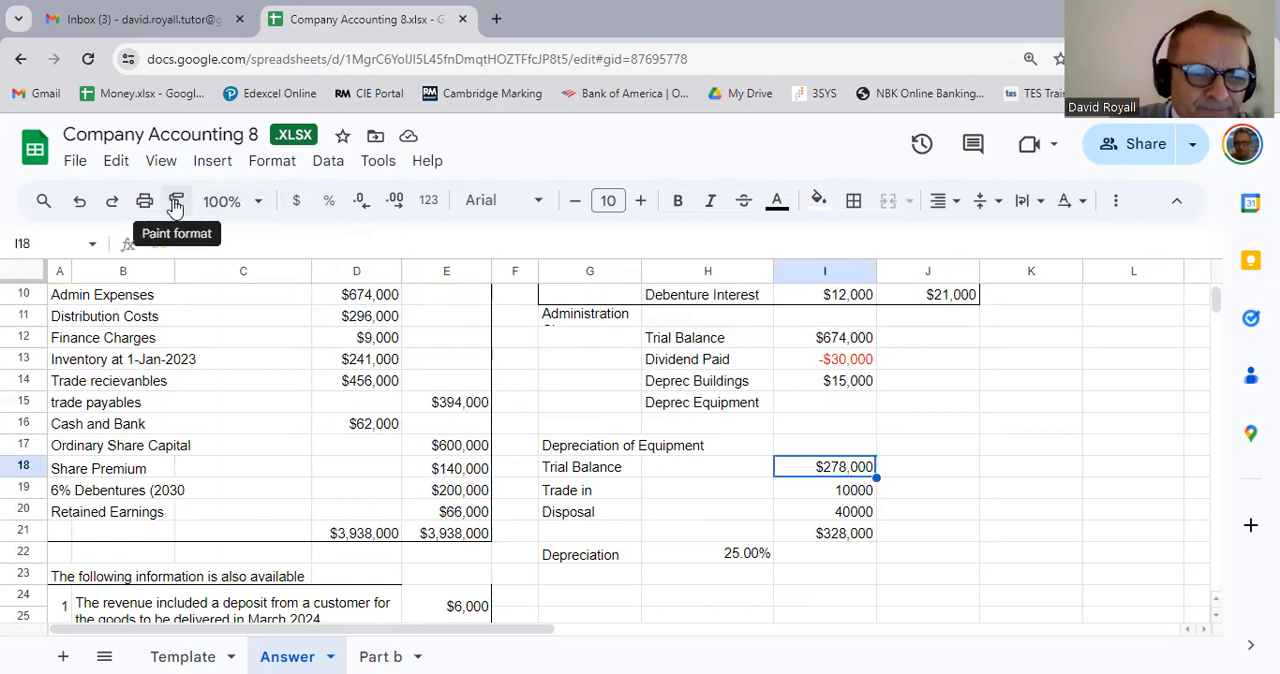
key(ctrl+c)
drag(815, 492, 830, 535)
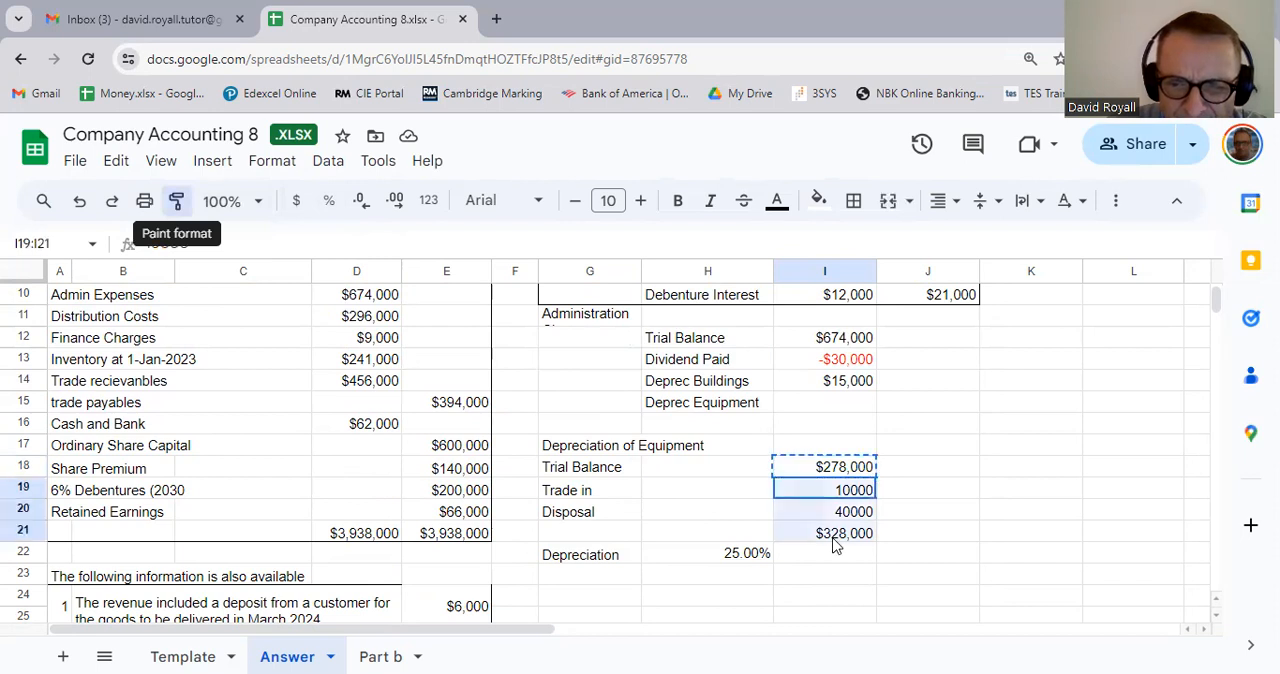
key(ctrl+alt+v)
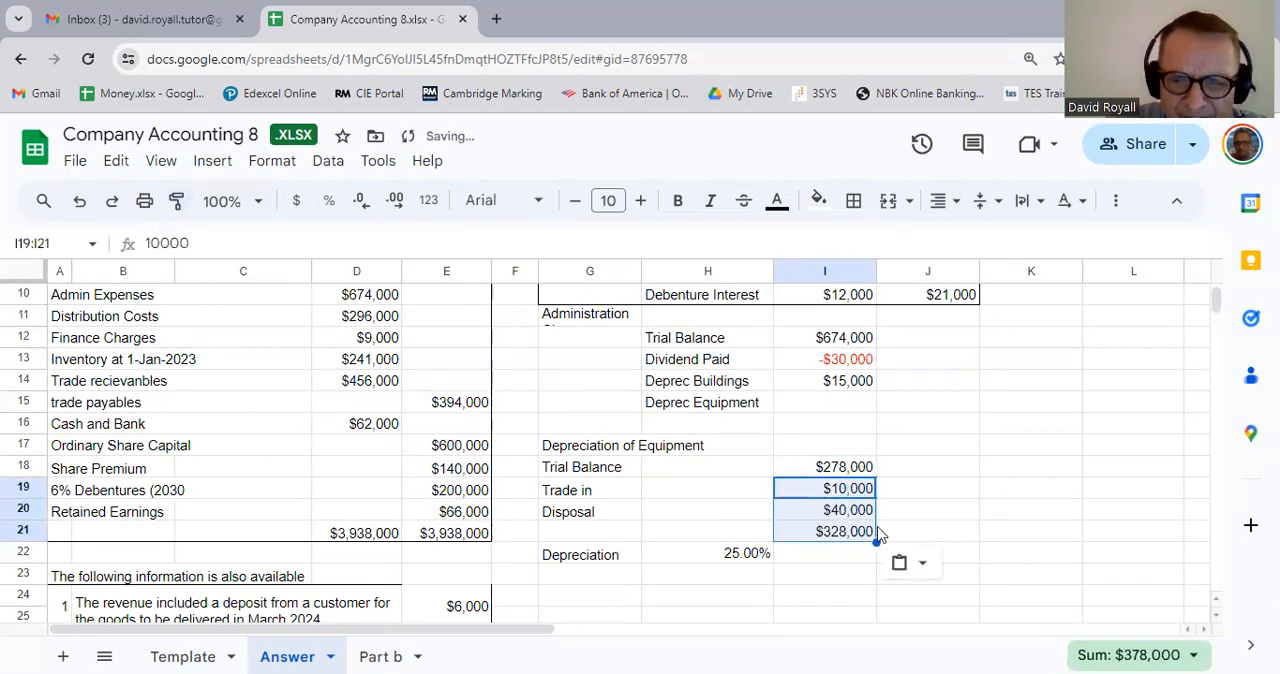
click(925, 532)
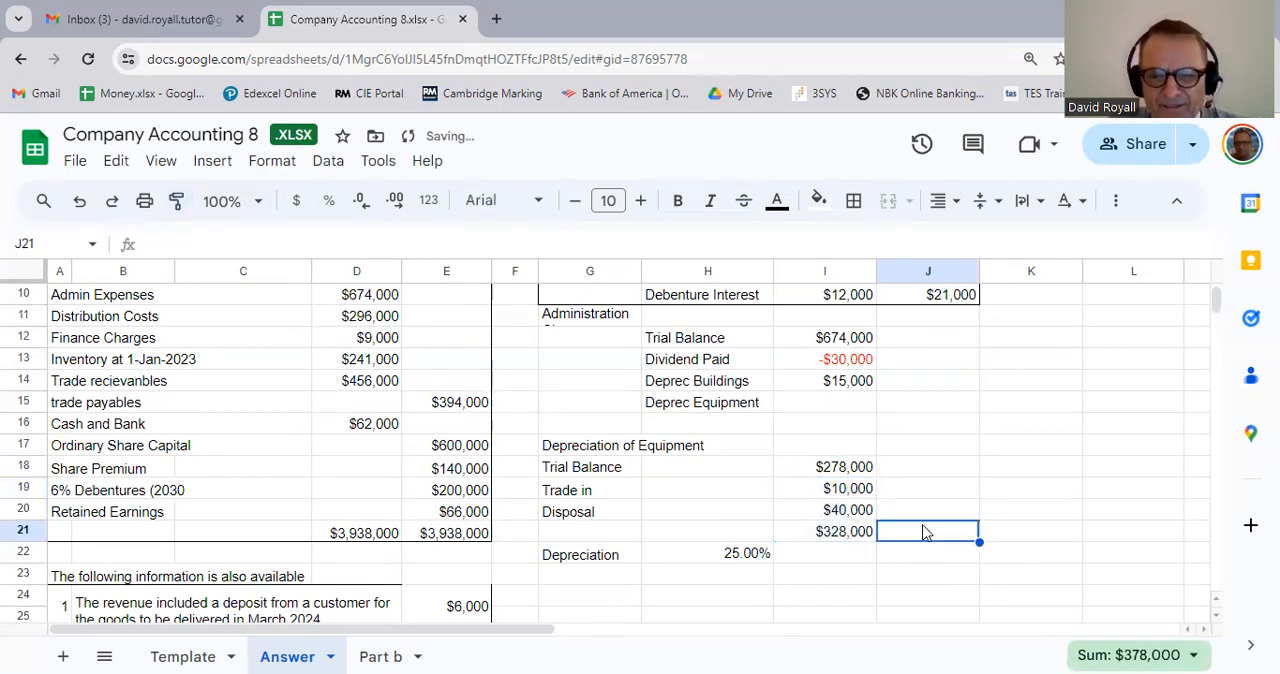
Step: Colour the Disposal amount in I20 red
click(850, 518)
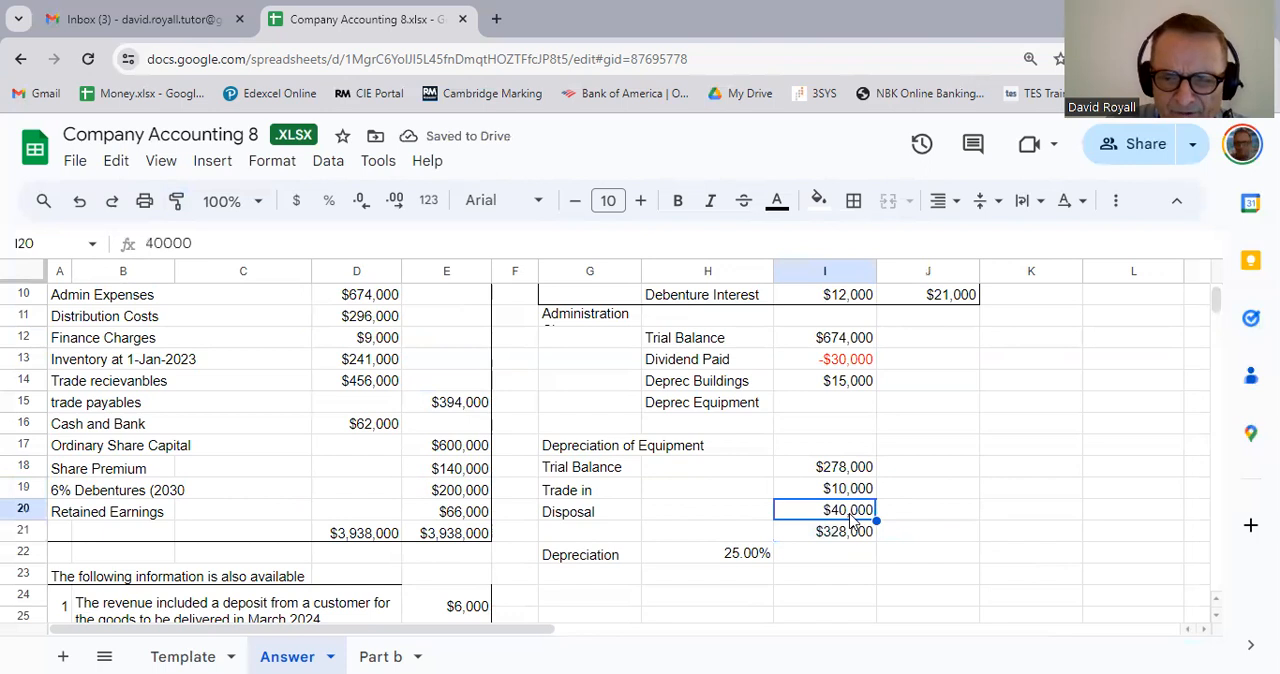
click(779, 201)
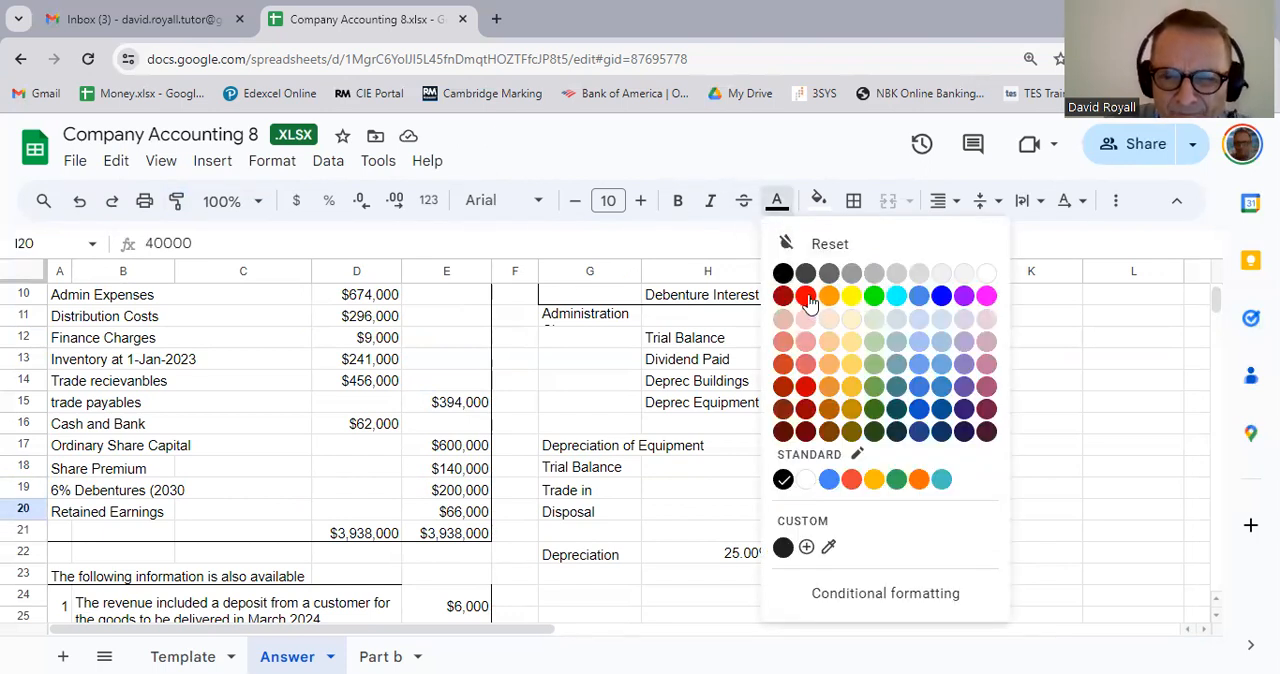
click(851, 479)
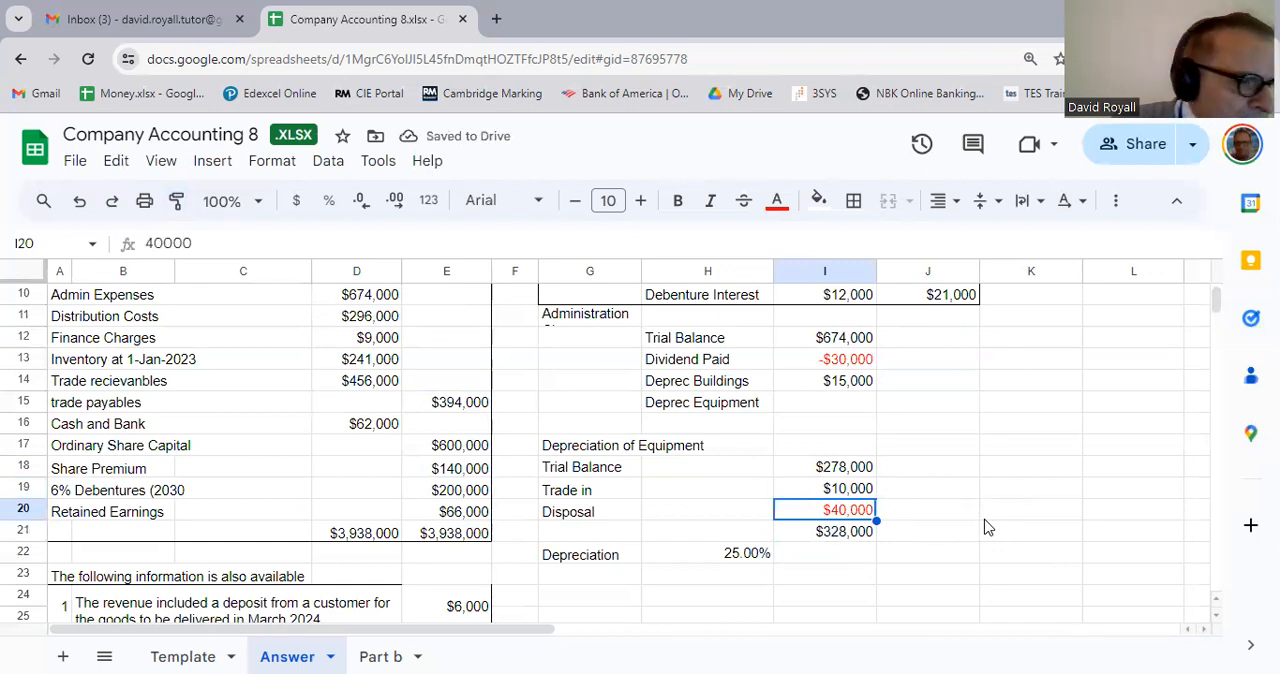
click(914, 539)
Step: Calculate the equipment depreciation charge in I22 with the formula =I21*H22
click(818, 562)
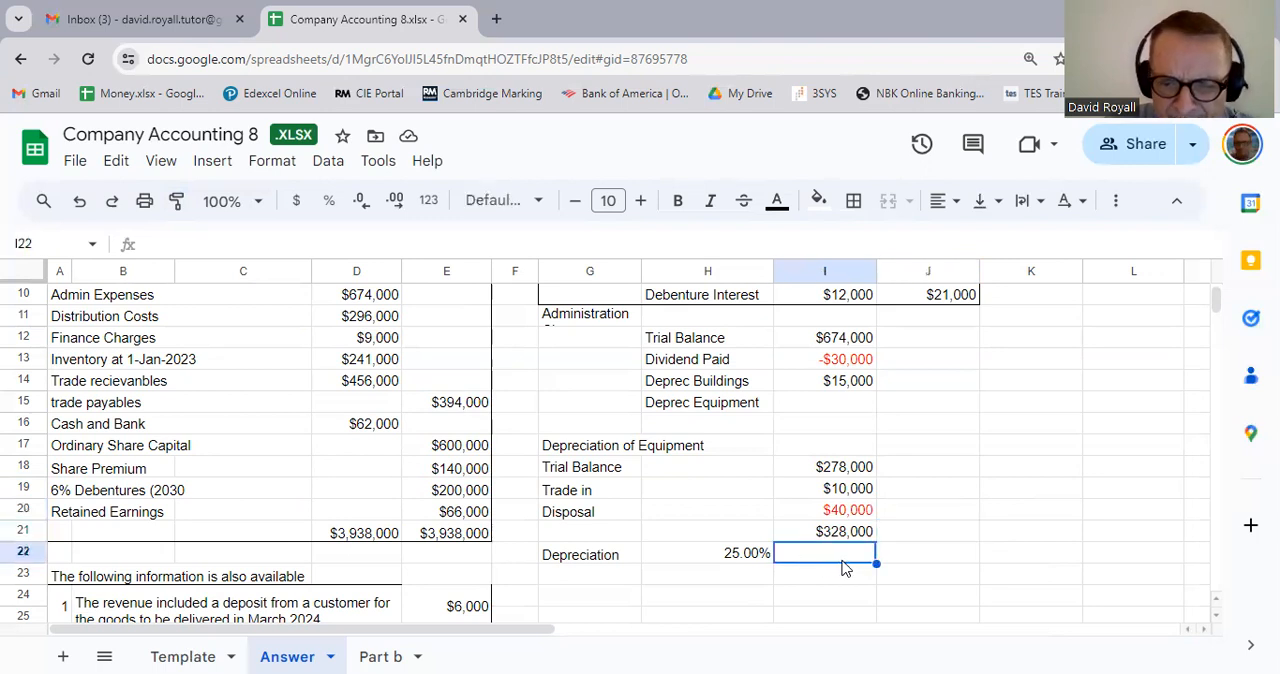
text(=I21)
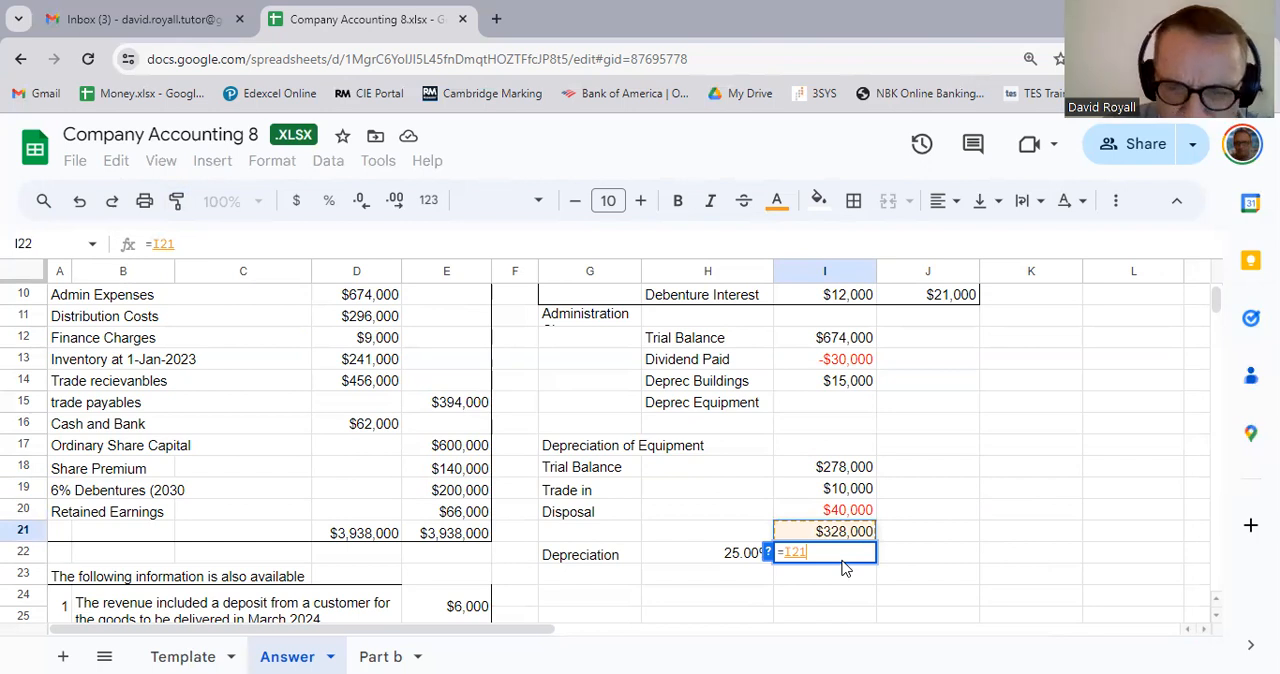
text(*)
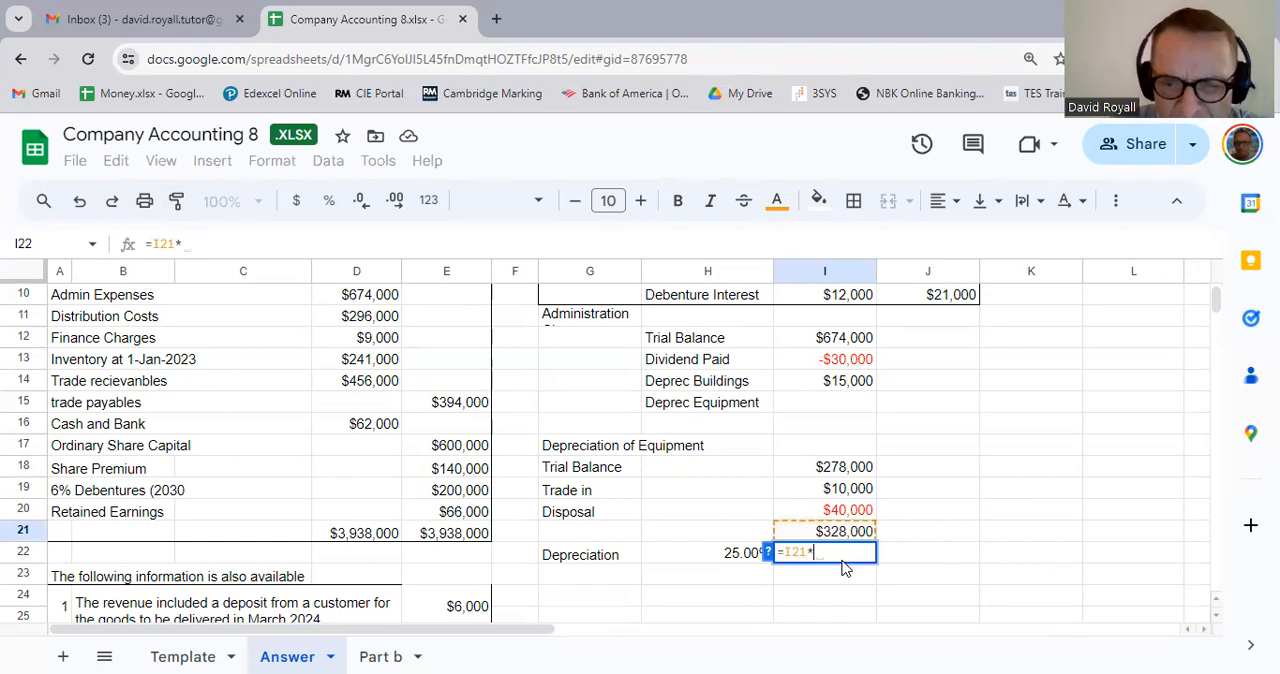
click(740, 563)
key(Return)
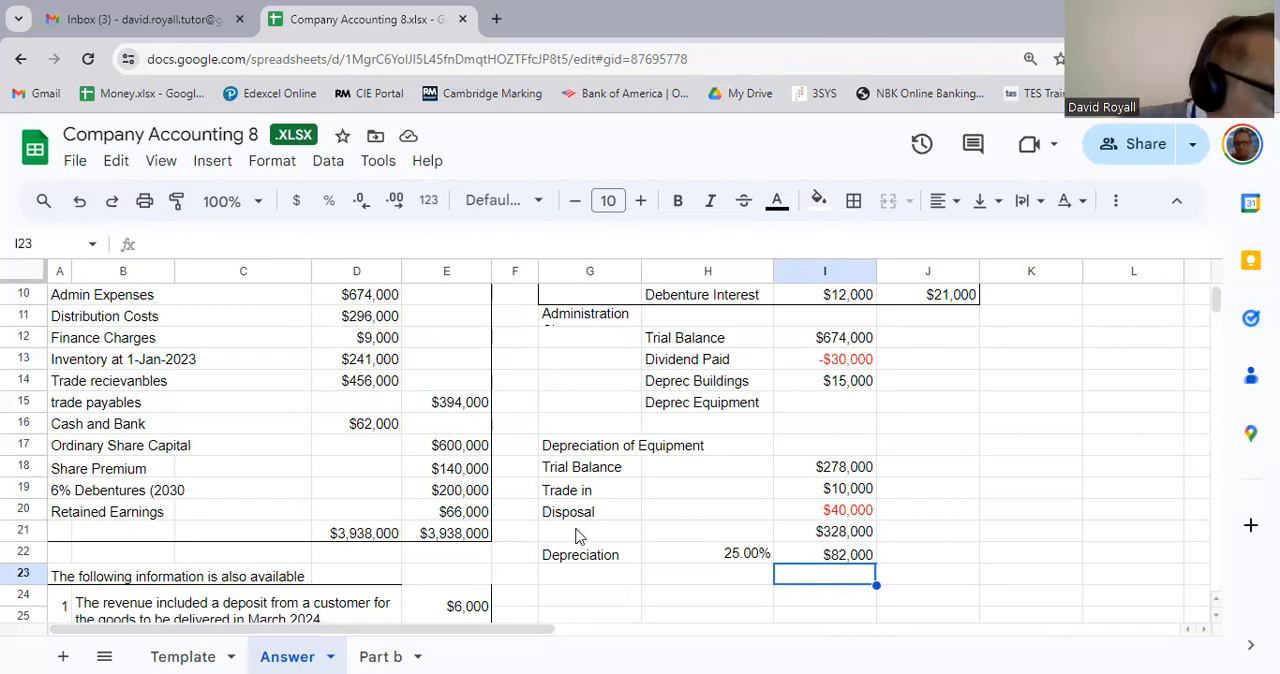
Step: Label the equipment total row with Balance in H21
click(754, 535)
text(Balance)
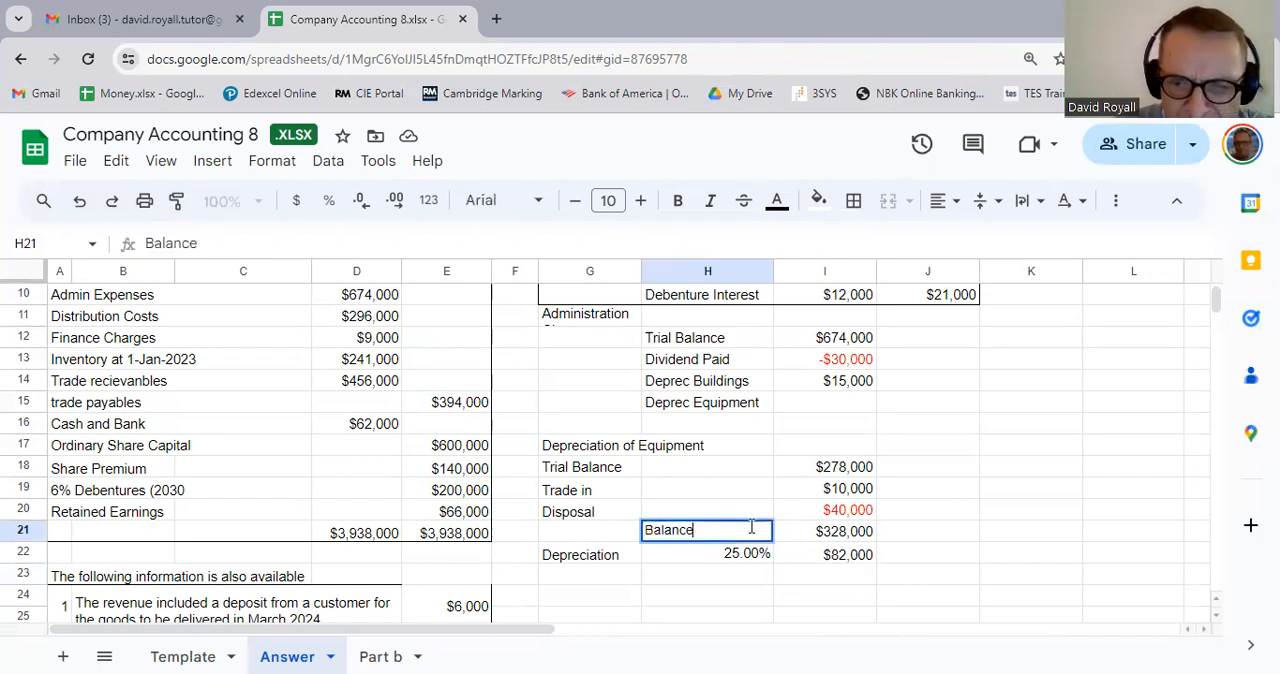
key(Tab)
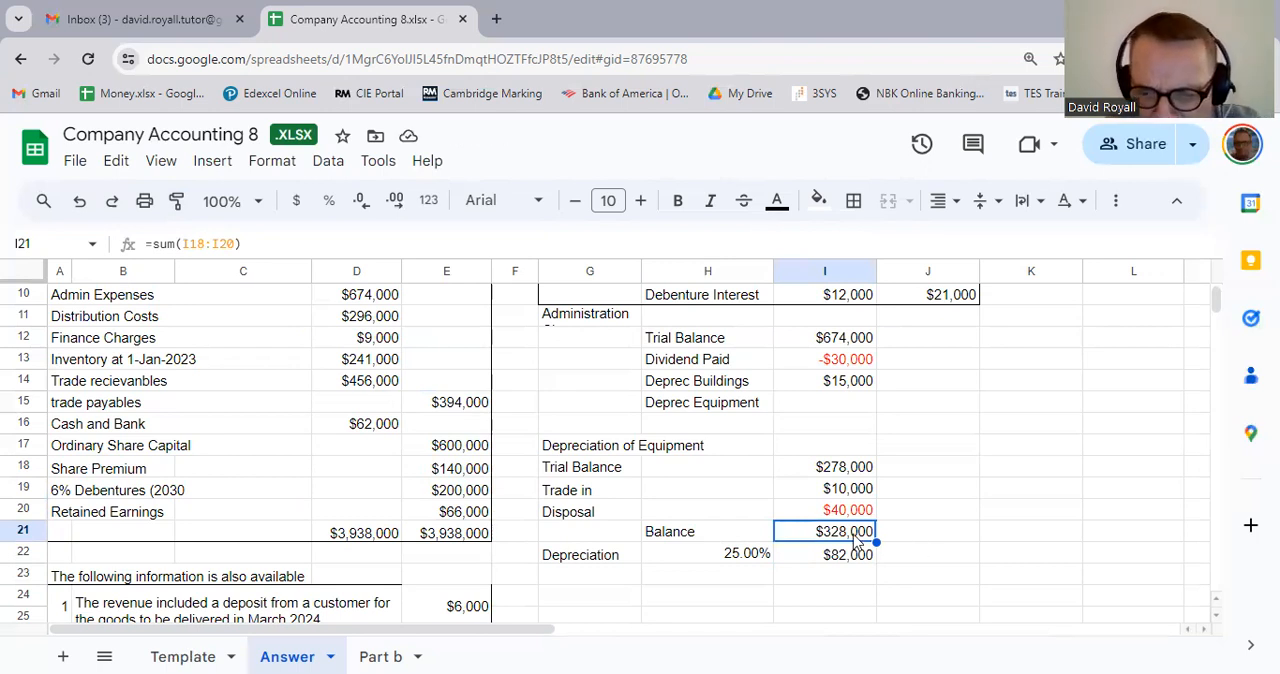
Step: Replace the Balance formula in I21 with =I18+I19-I20 so that the disposal is deducted
key(Delete)
text(=)
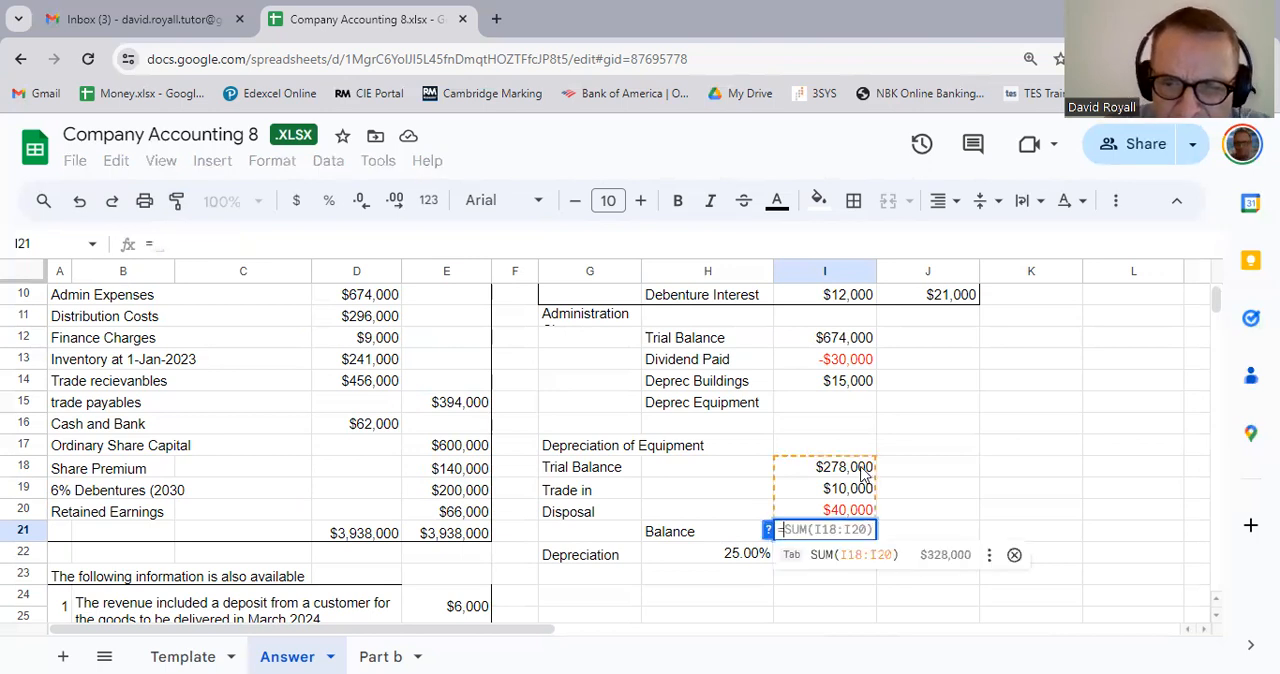
click(862, 472)
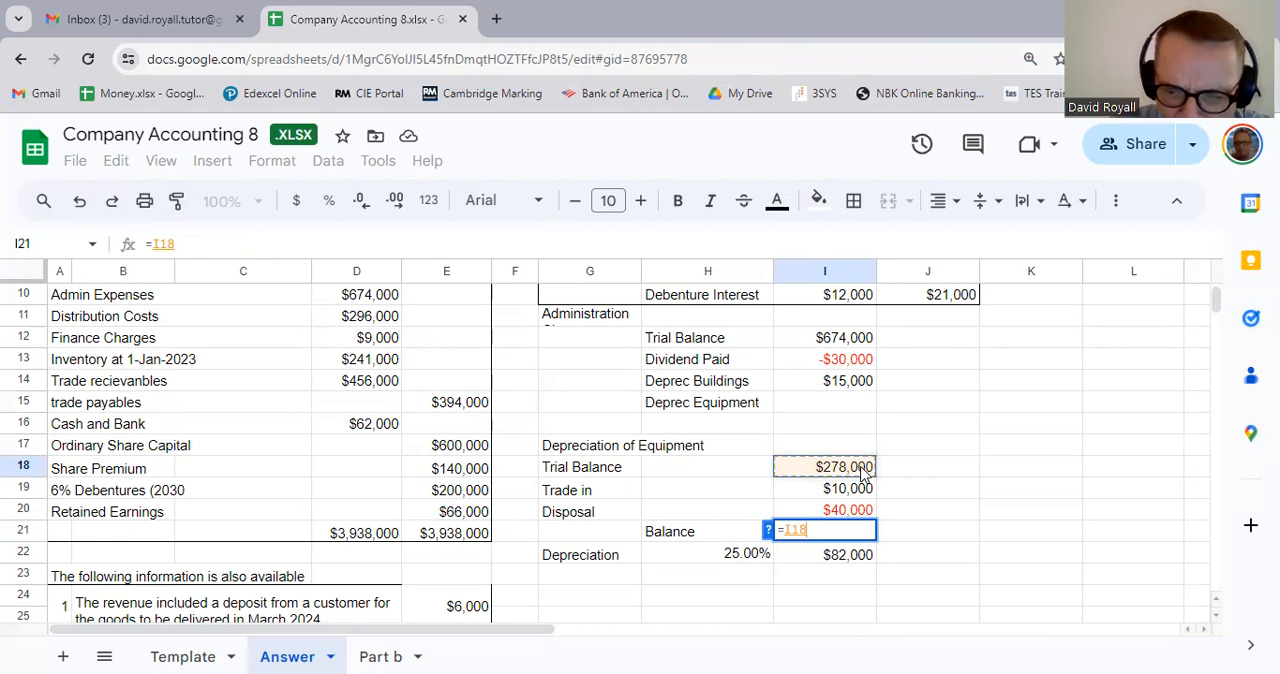
text(+)
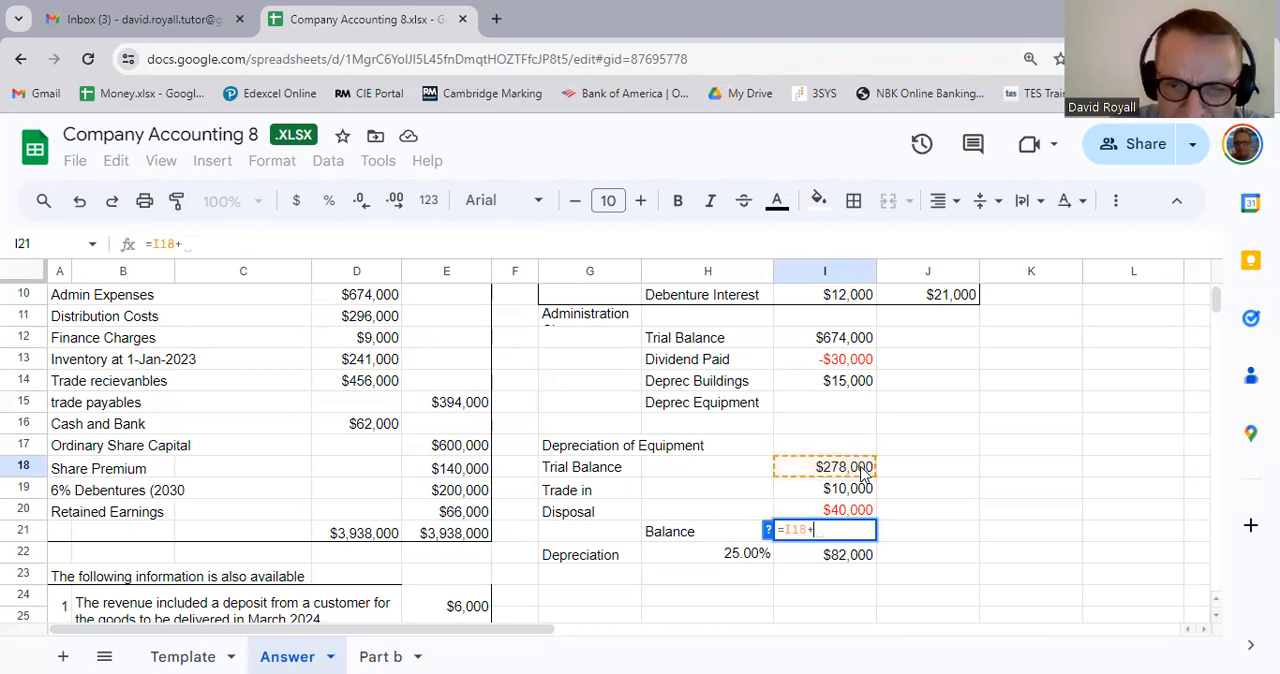
click(857, 492)
text(-)
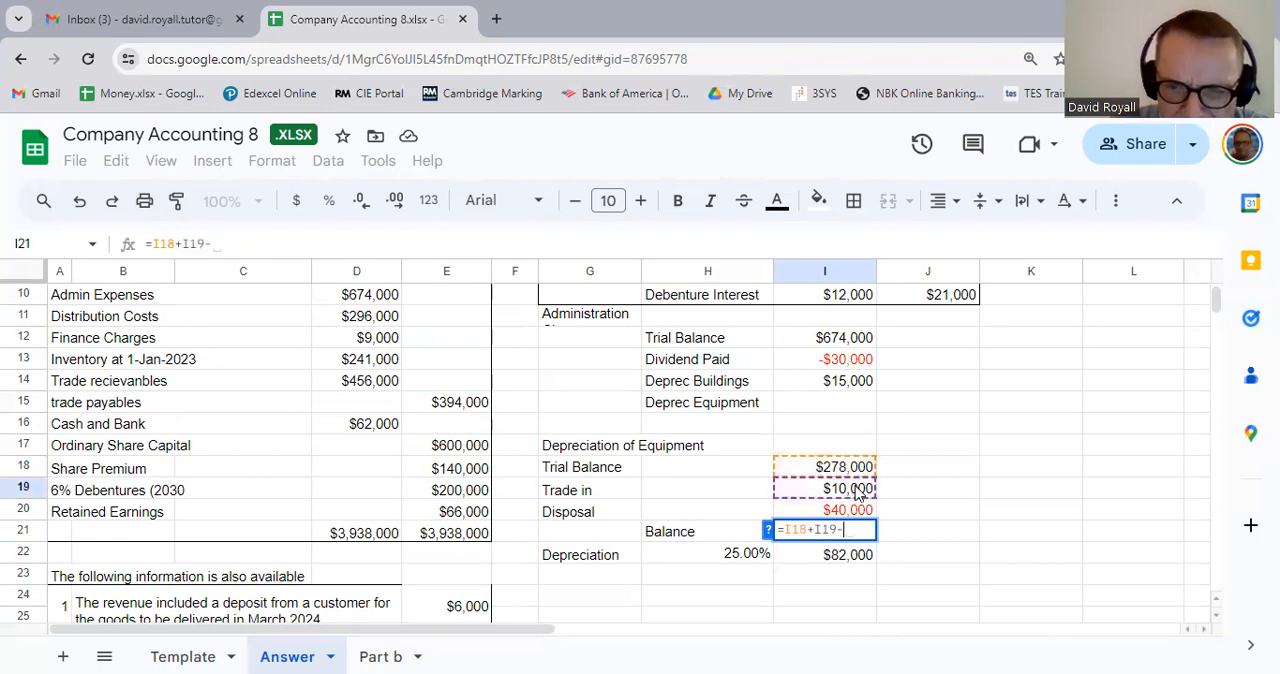
click(867, 516)
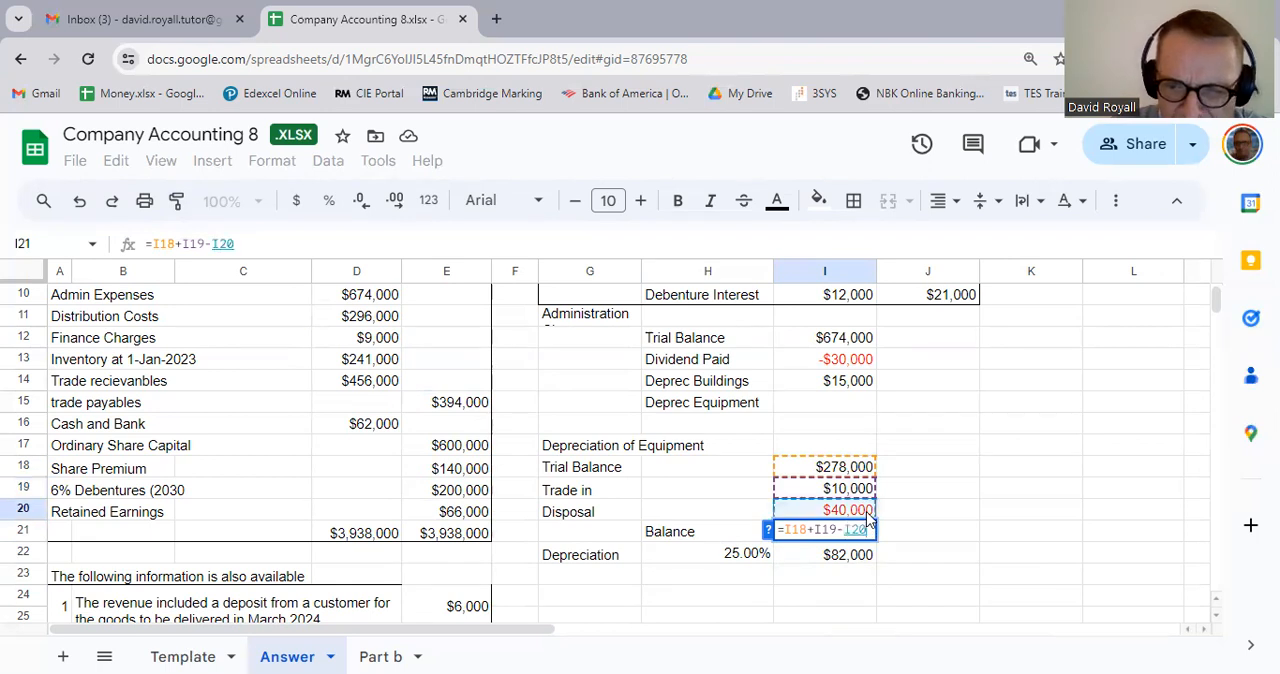
key(Return)
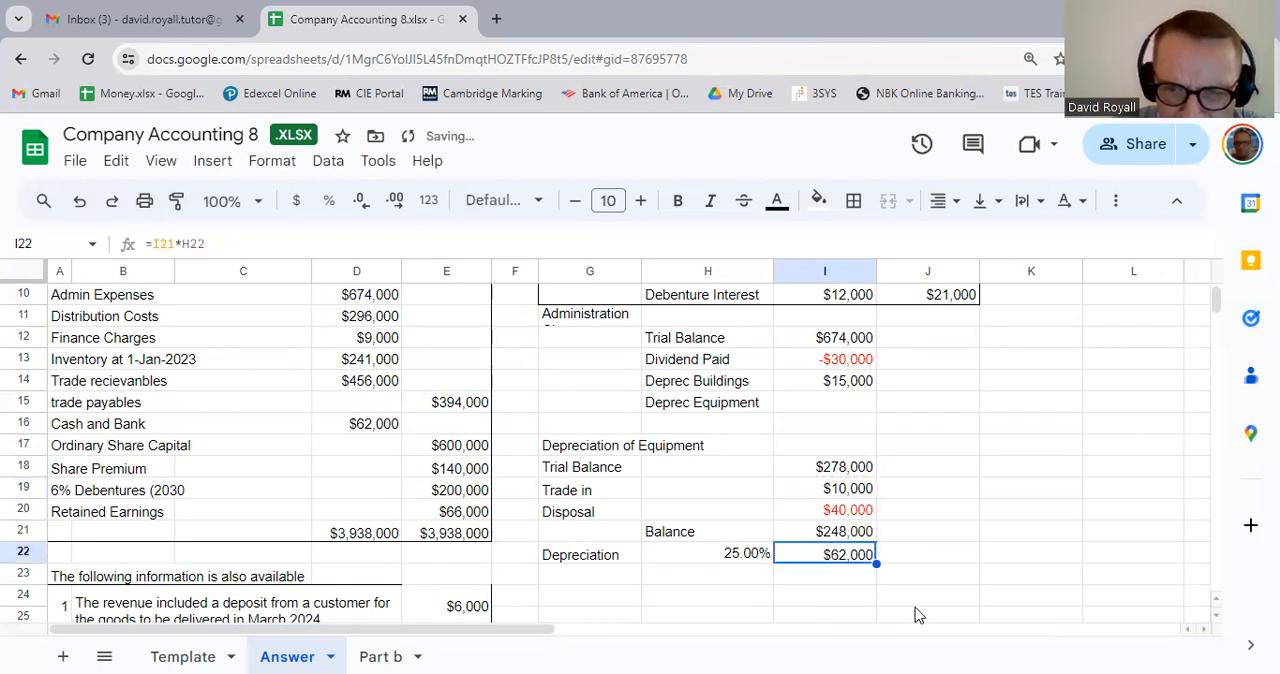
Step: Apply borders around and between all cells of the Depreciation of Equipment working in G17:I22
click(913, 600)
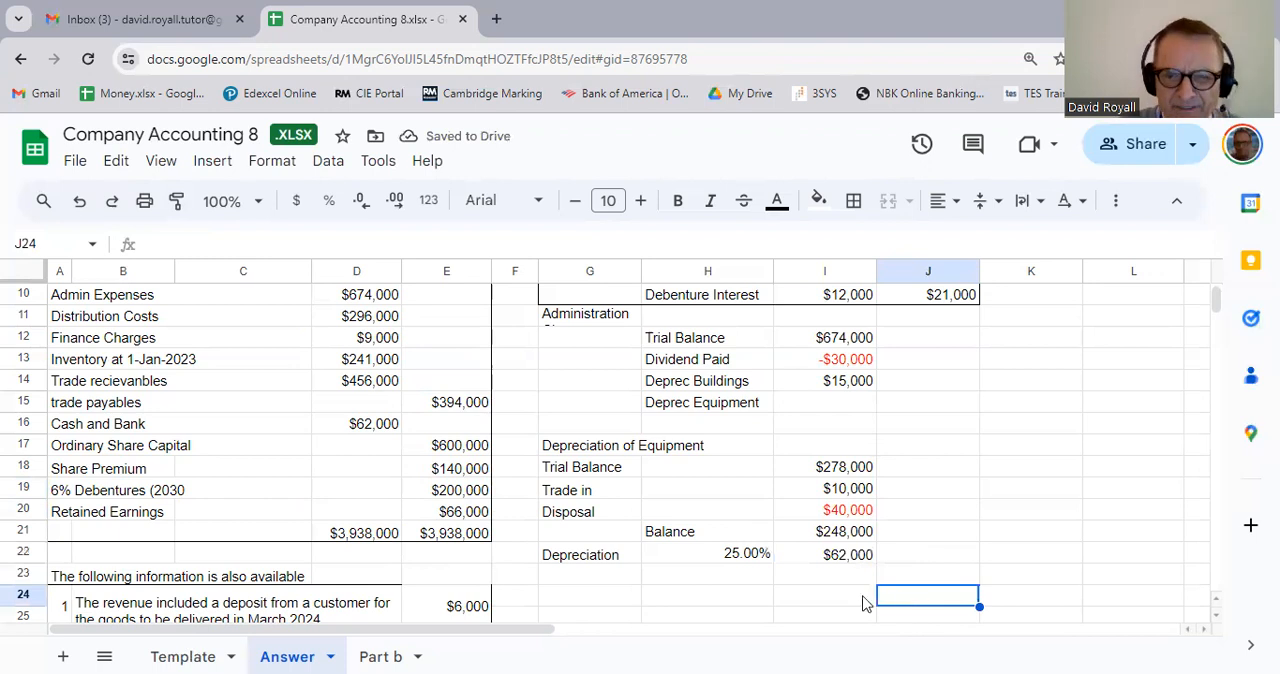
drag(598, 452, 841, 560)
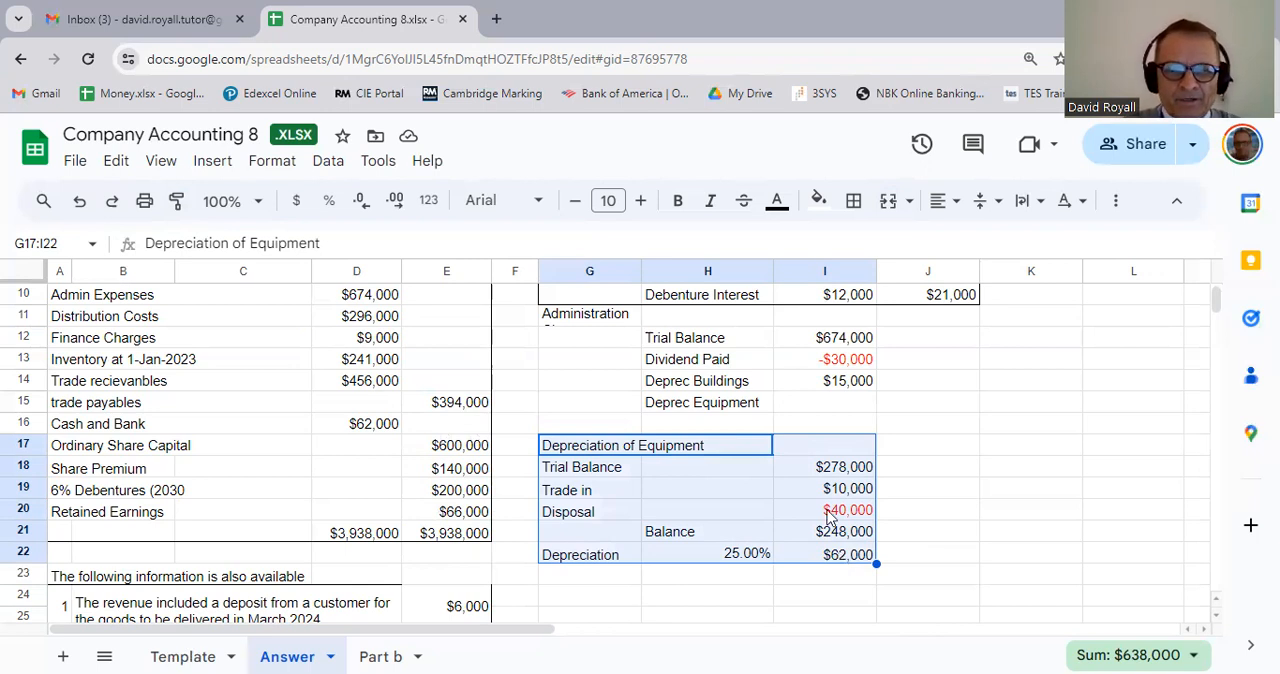
click(855, 205)
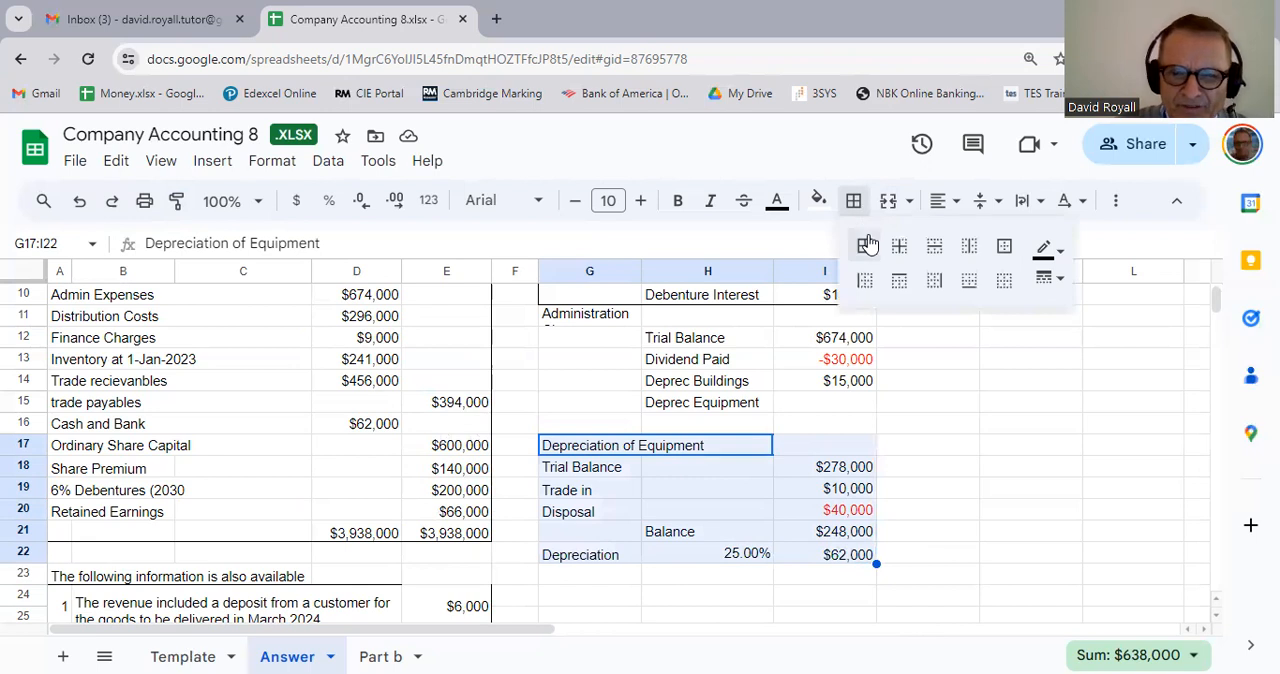
click(1007, 256)
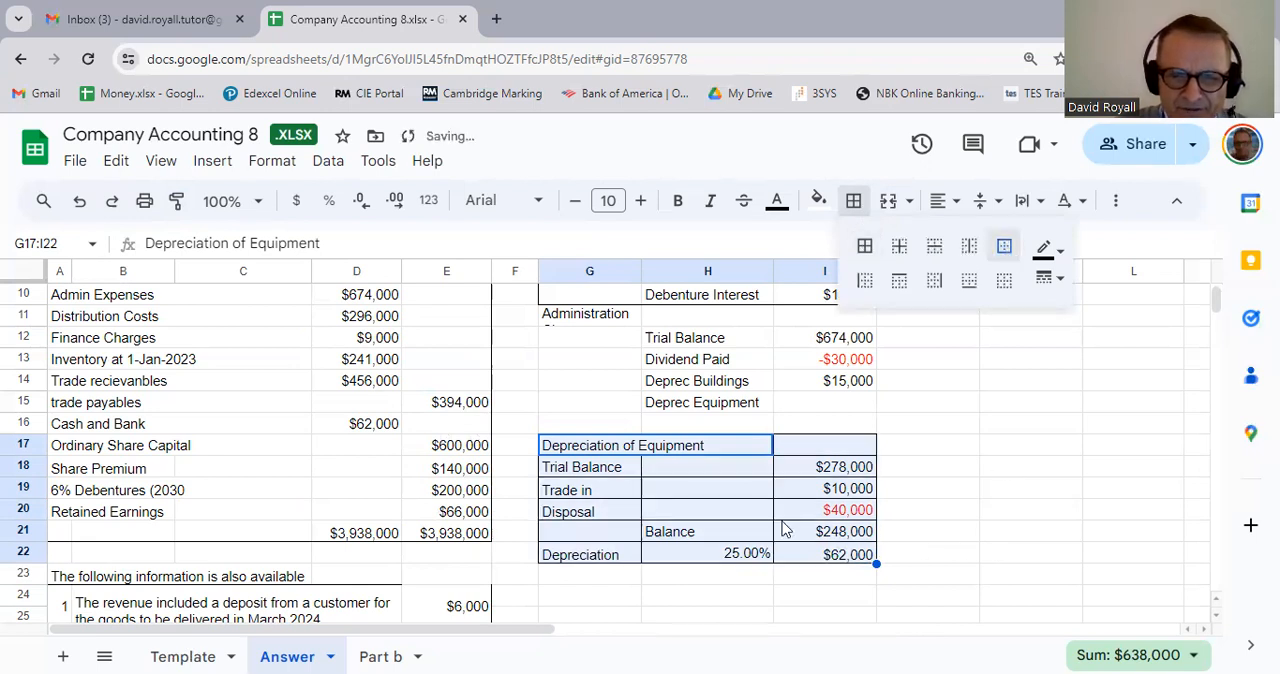
click(1031, 531)
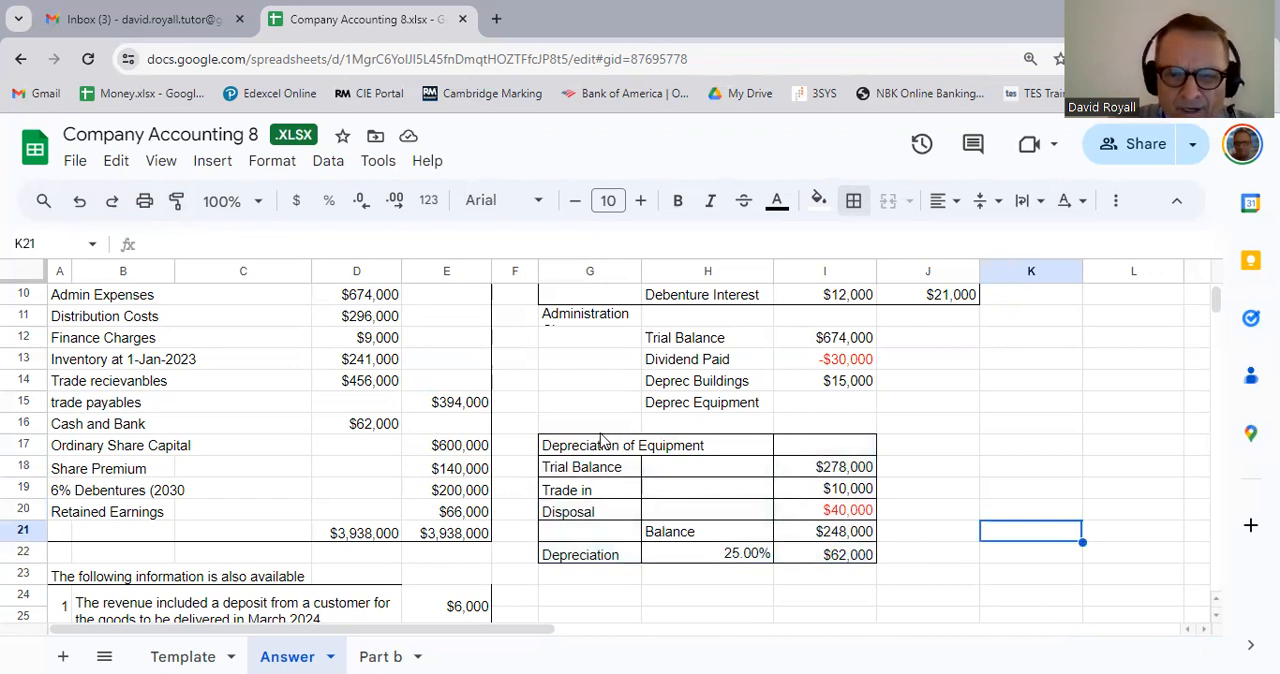
Step: Move the Depreciation of Equipment working from G17:I22 to K13:M18, beside the income statement
drag(601, 440, 826, 561)
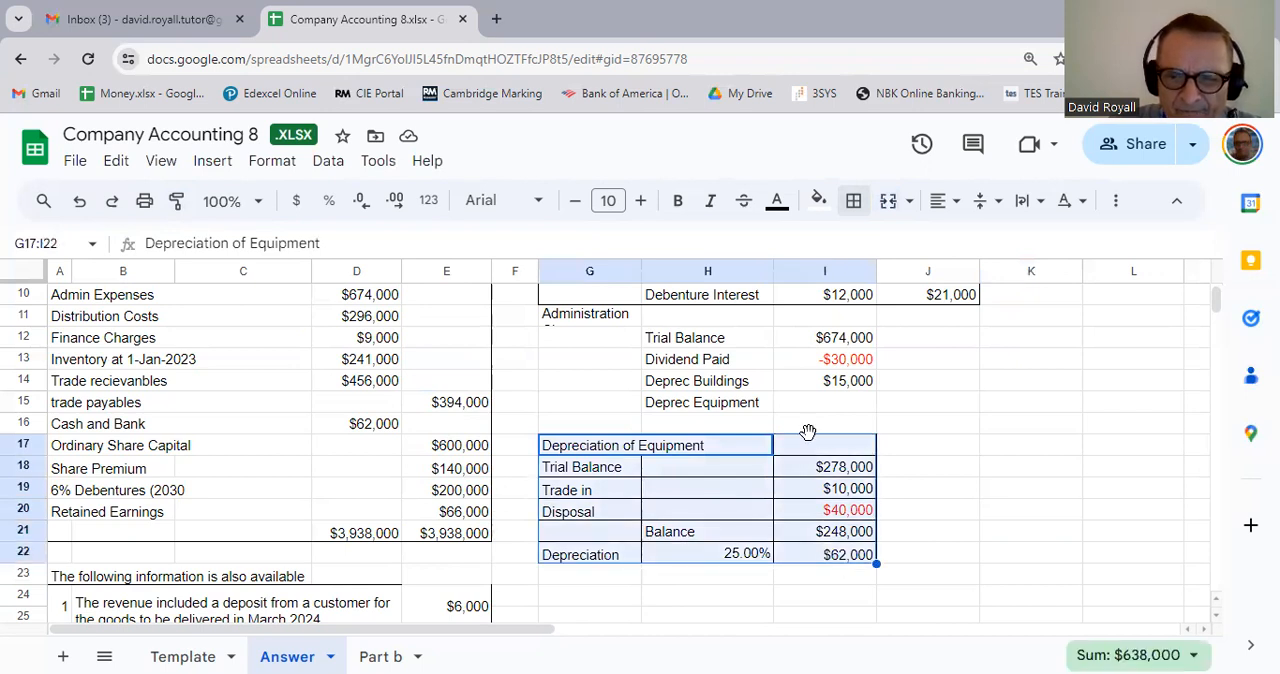
drag(808, 432, 1212, 371)
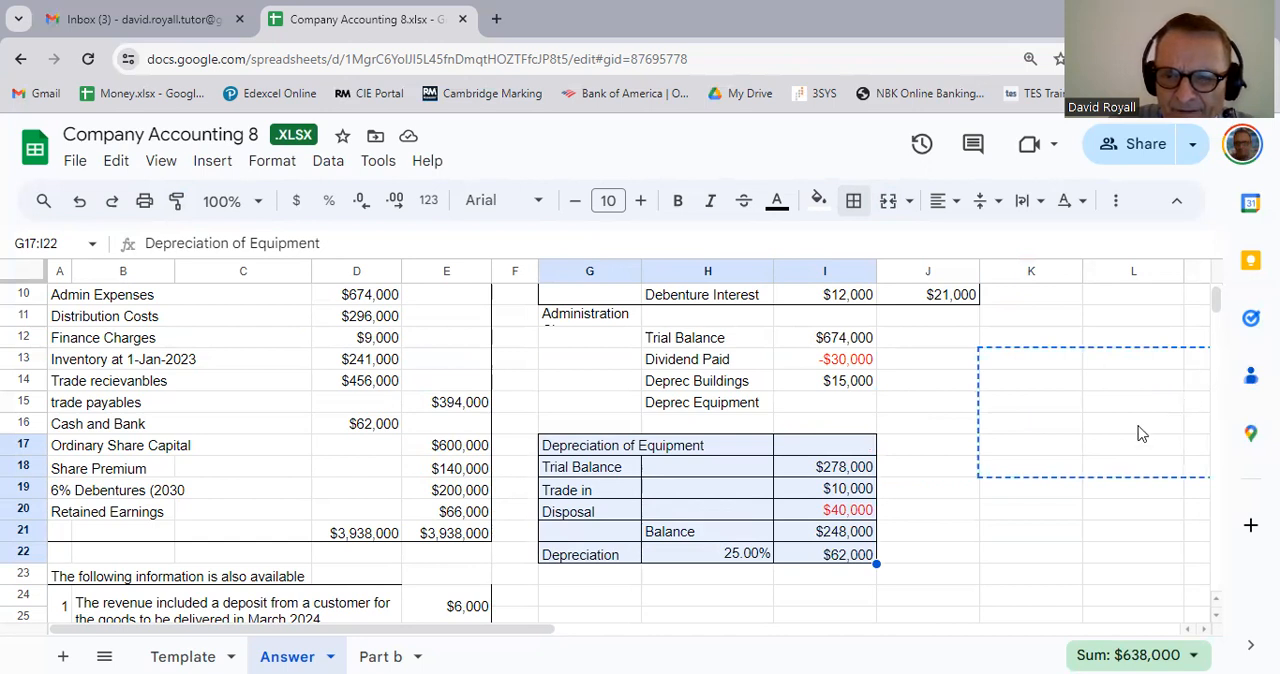
click(1008, 531)
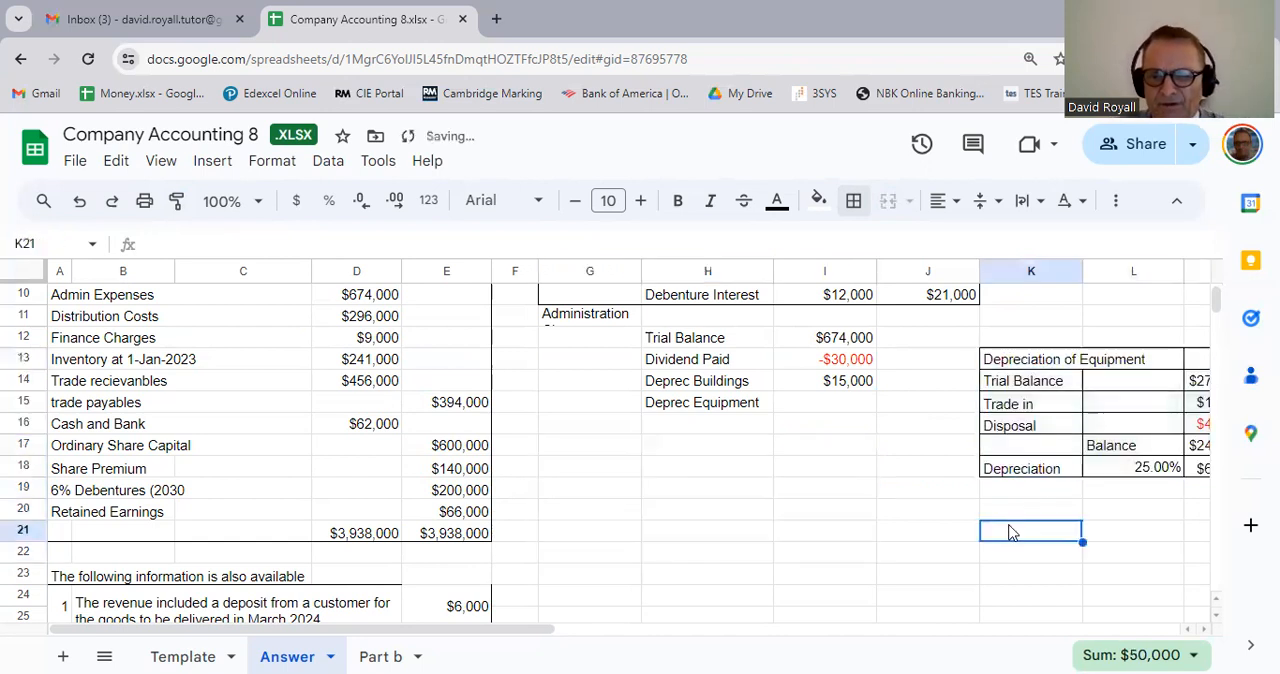
Step: Link the Deprec Equipment amount in I15 to the depreciation charge in the working with the formula =M18
click(866, 410)
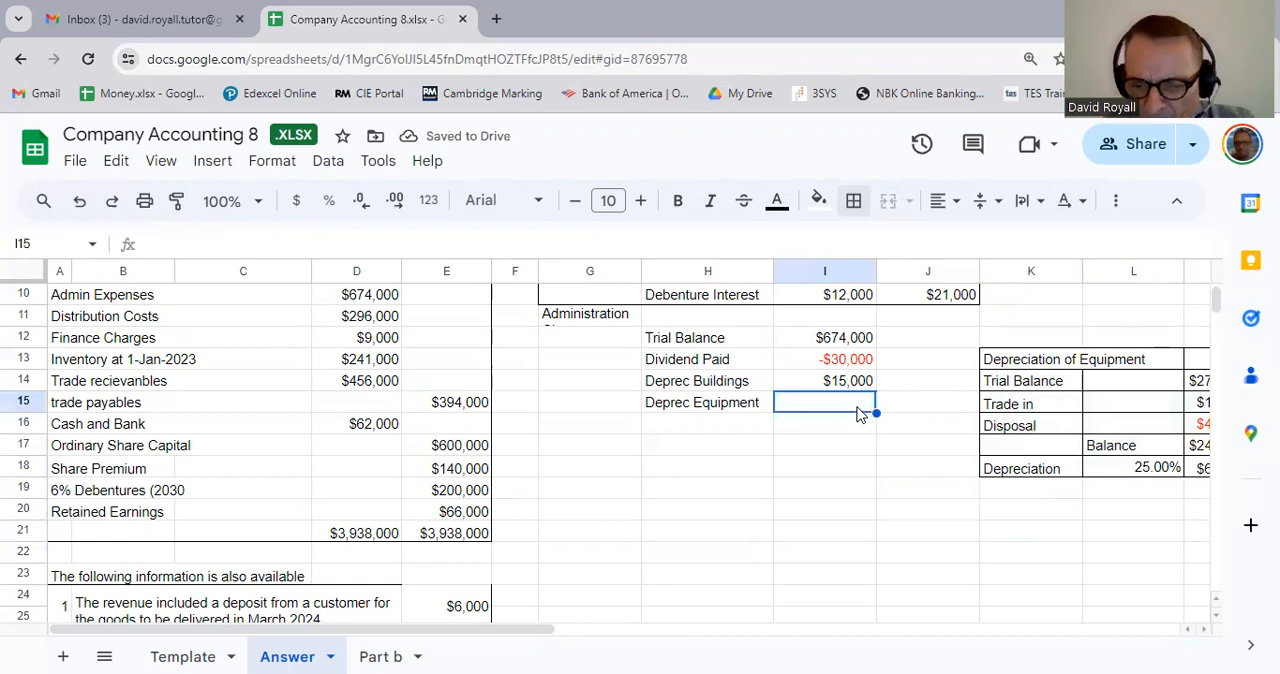
text(=)
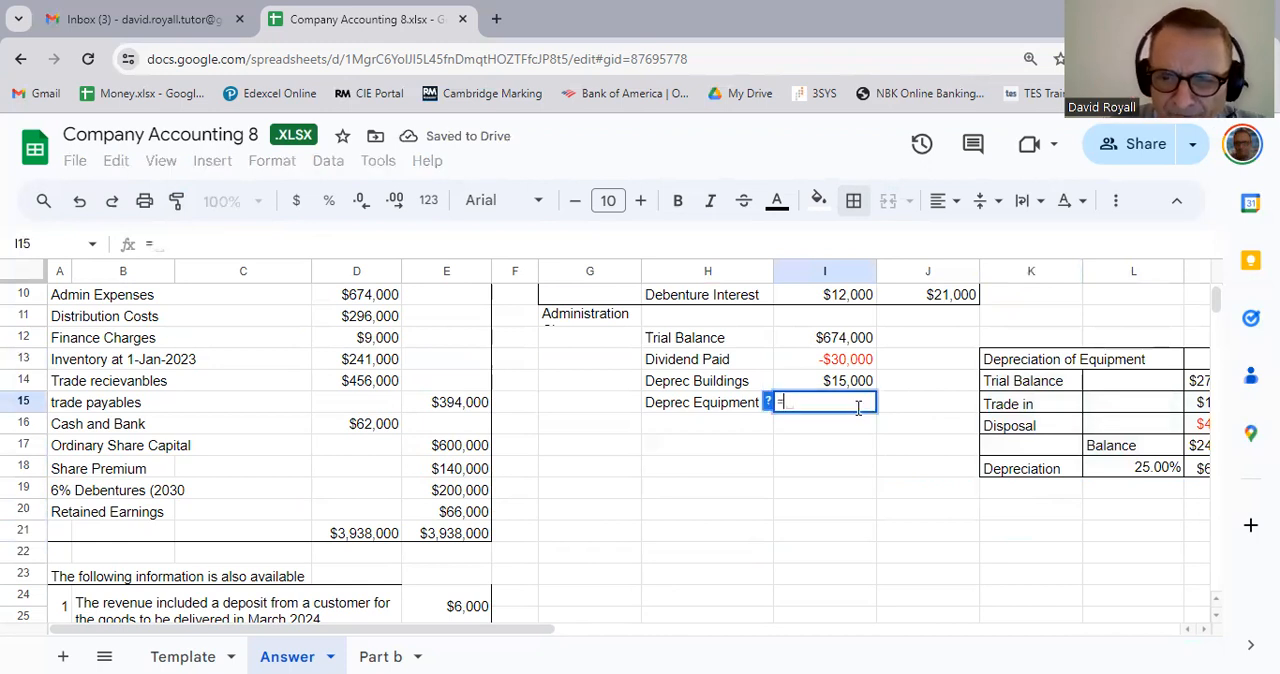
key(Down)
key(Down)
key(Right)
key(Right)
key(Right)
key(Right)
key(Right)
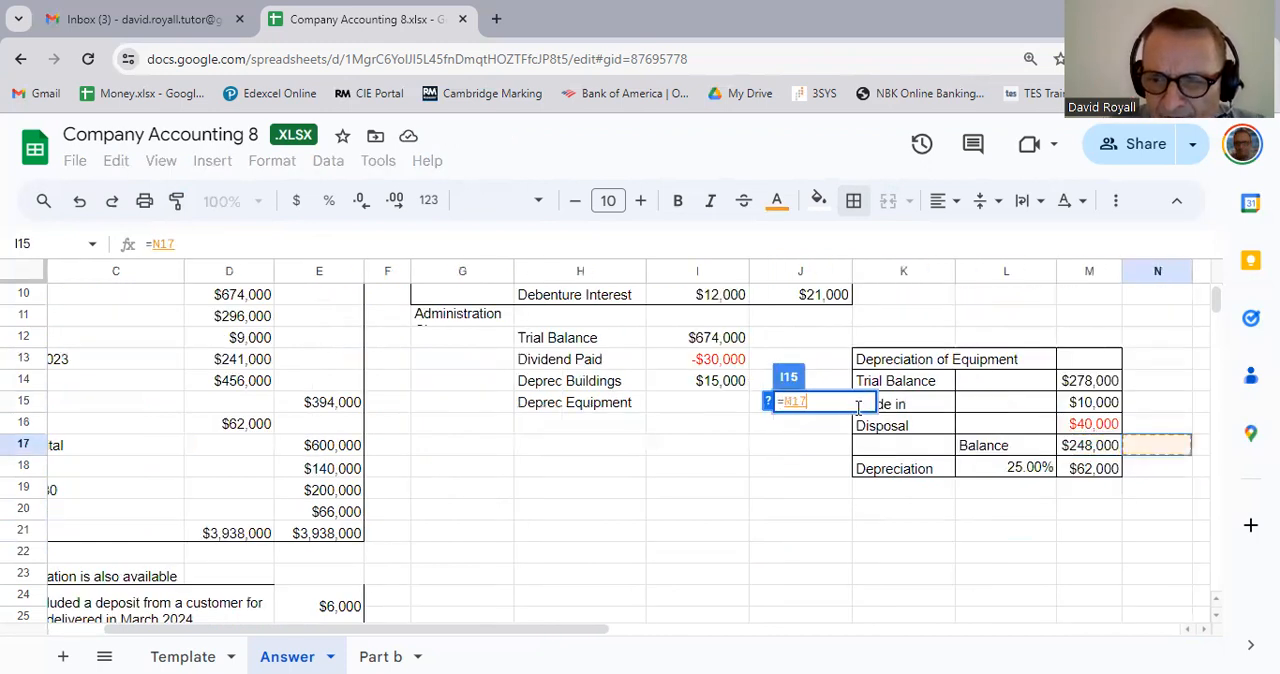
key(Down)
key(Left)
key(Return)
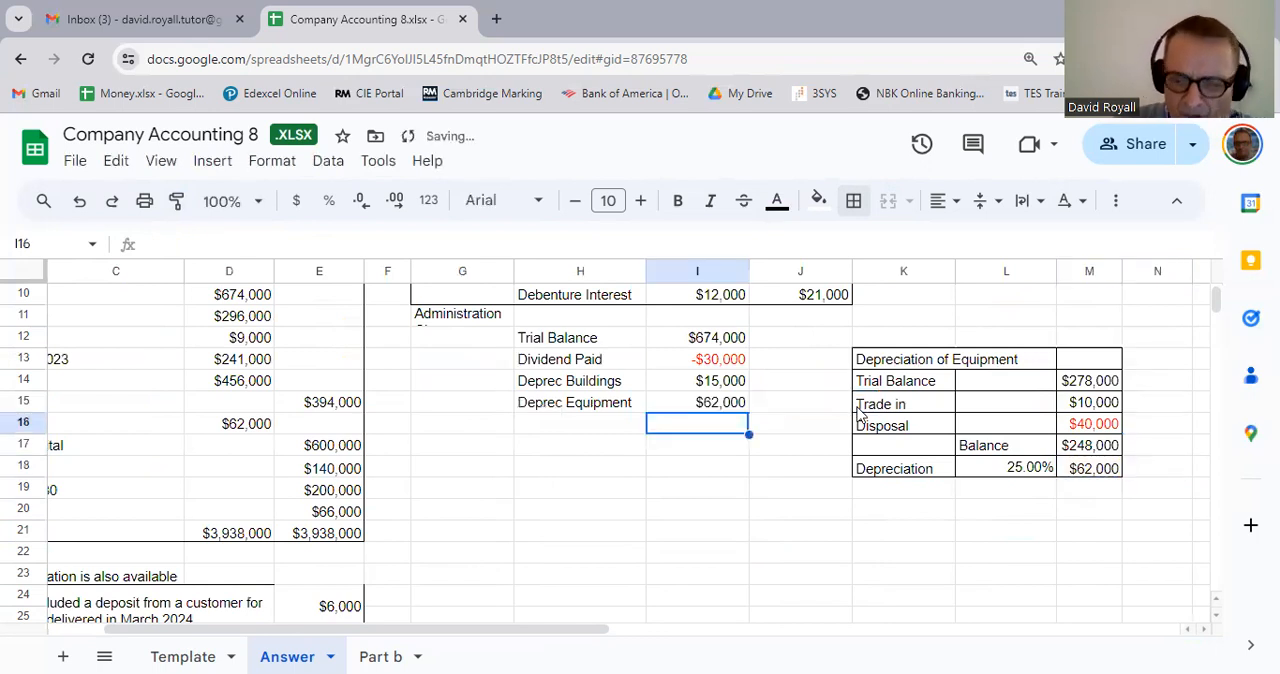
Step: Merge G11:H11 so that the Administration Charges heading fits on one line
key(Left)
key(Left)
key(Left)
key(Left)
key(Left)
key(Left)
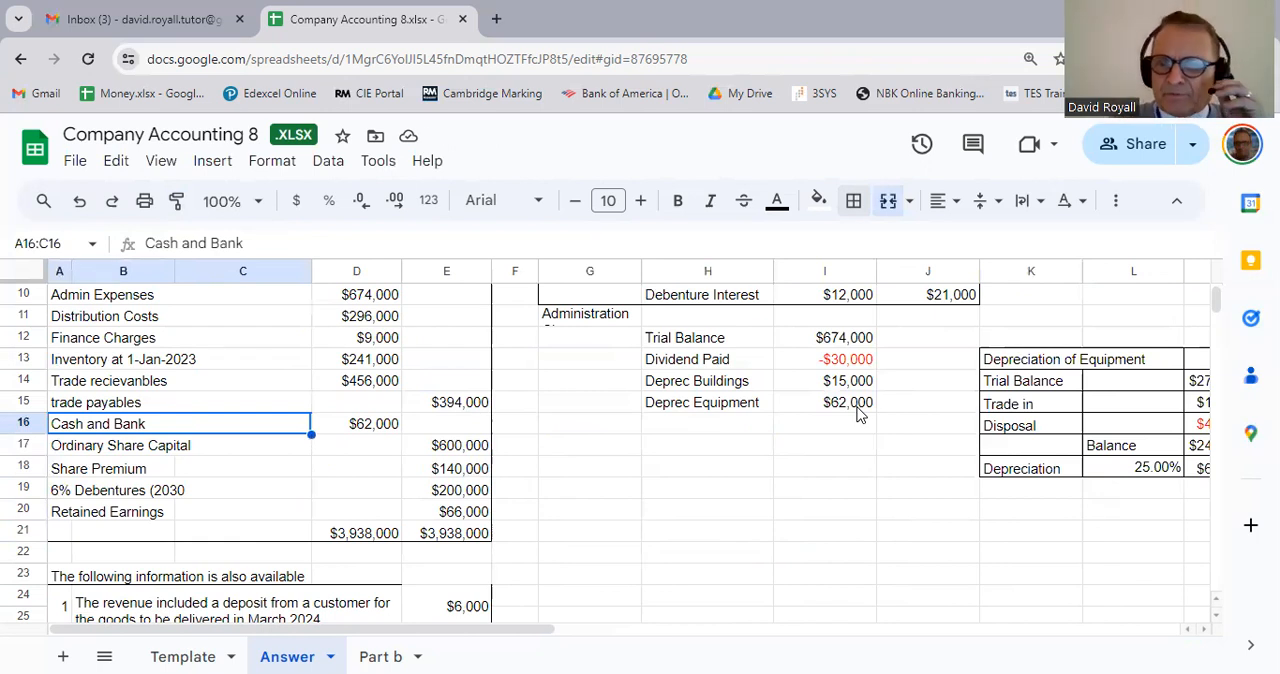
scroll(857, 415, up, 3)
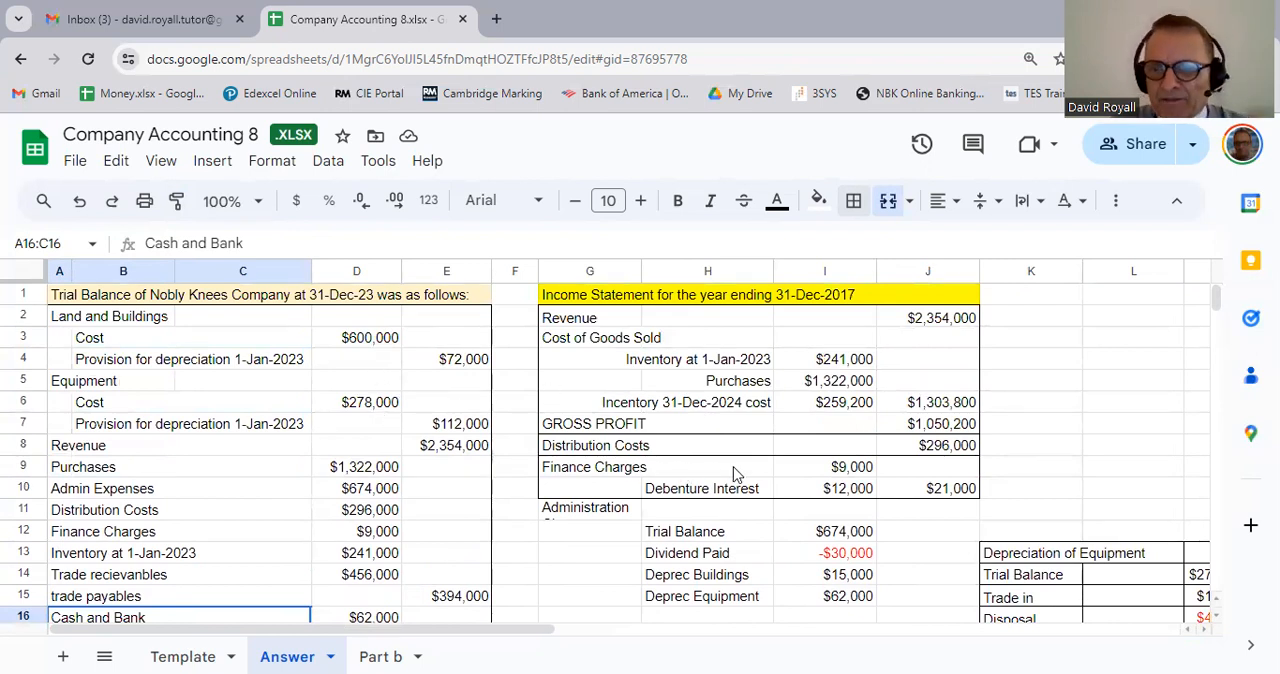
scroll(735, 474, down, 1)
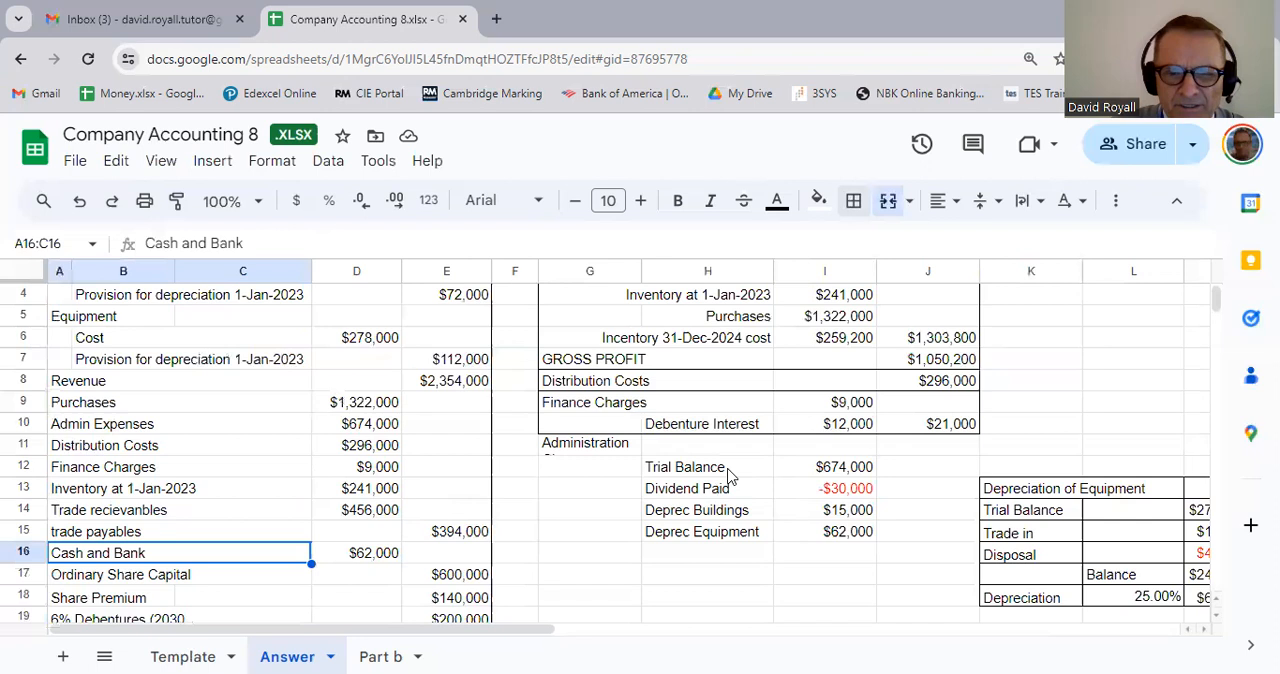
drag(607, 450, 708, 443)
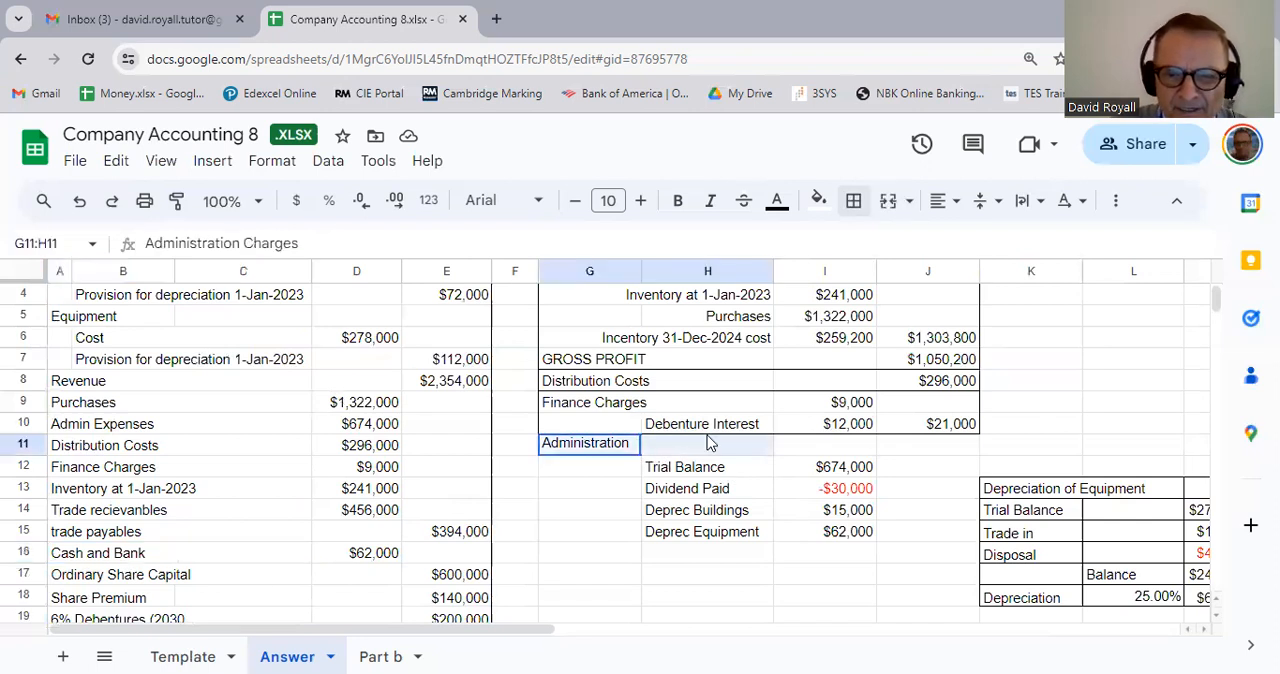
click(888, 200)
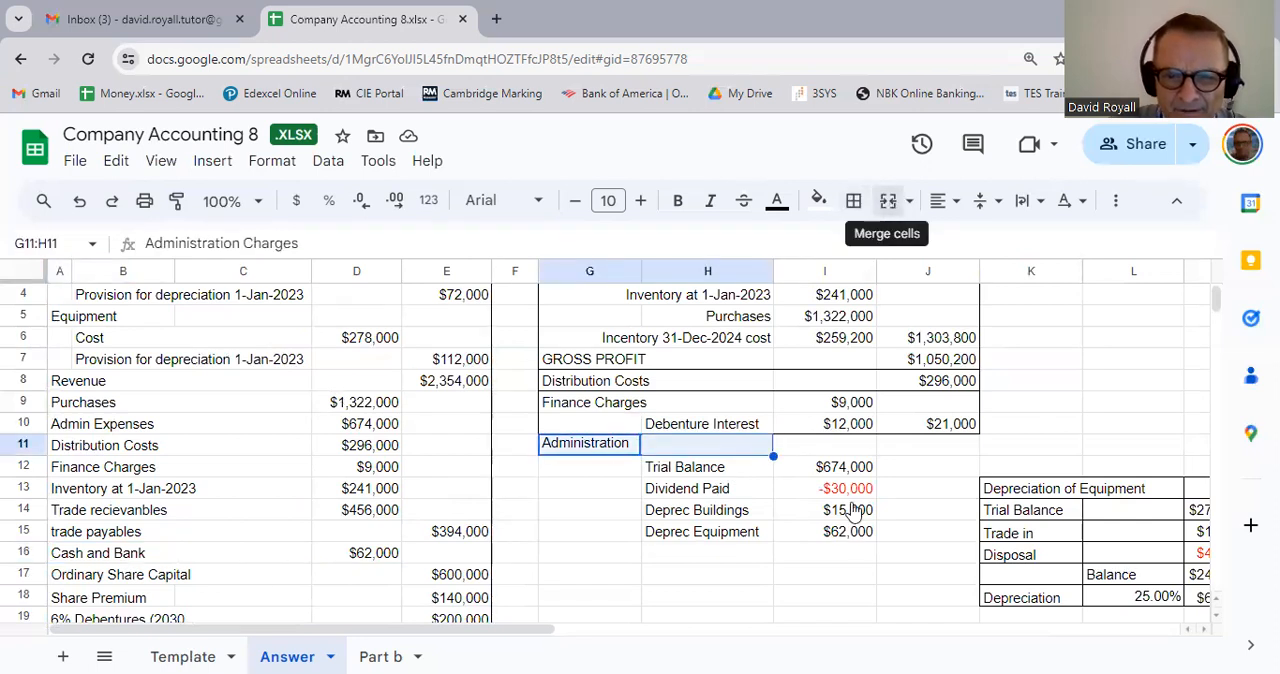
click(853, 570)
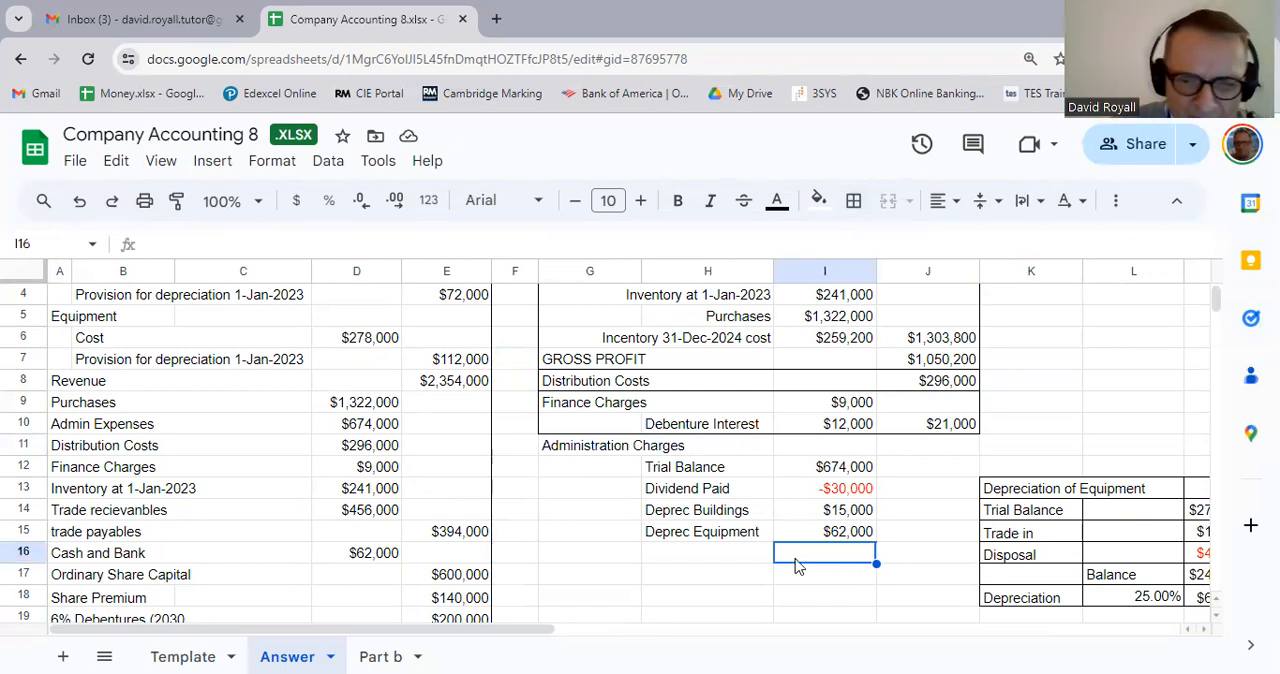
Step: Add the label Profit on Disposal in H16 below Deprec Equipment
click(700, 558)
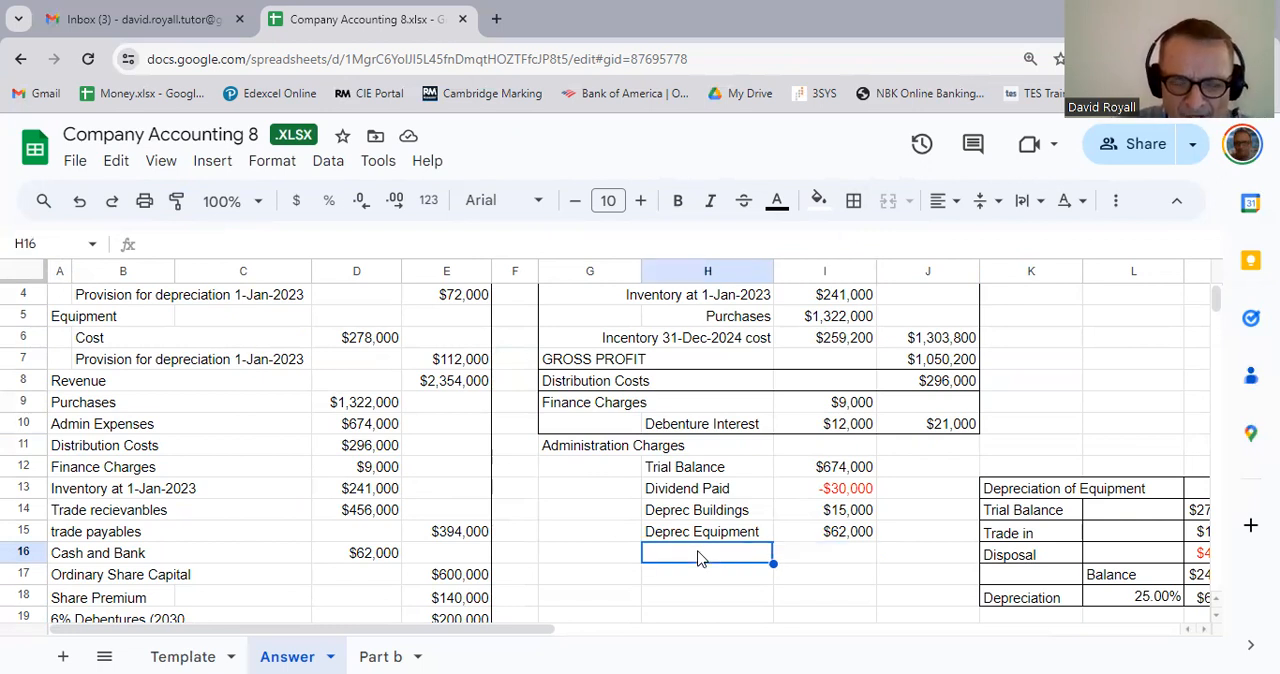
click(615, 563)
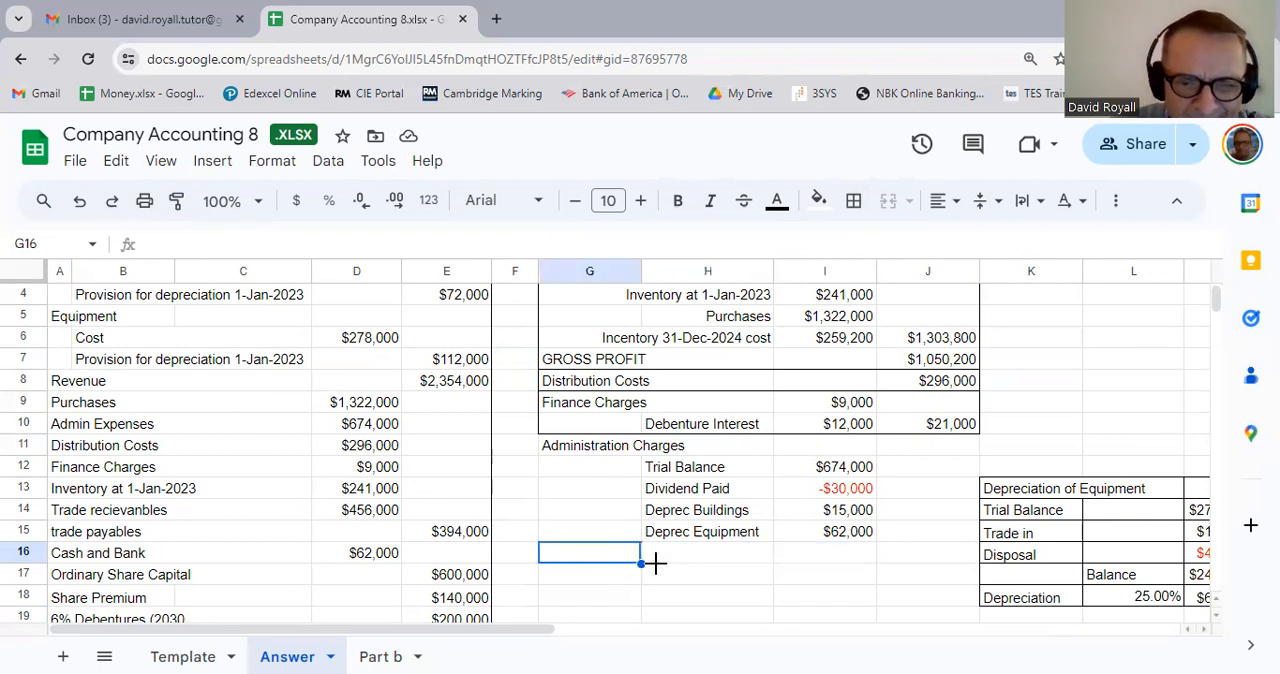
click(677, 568)
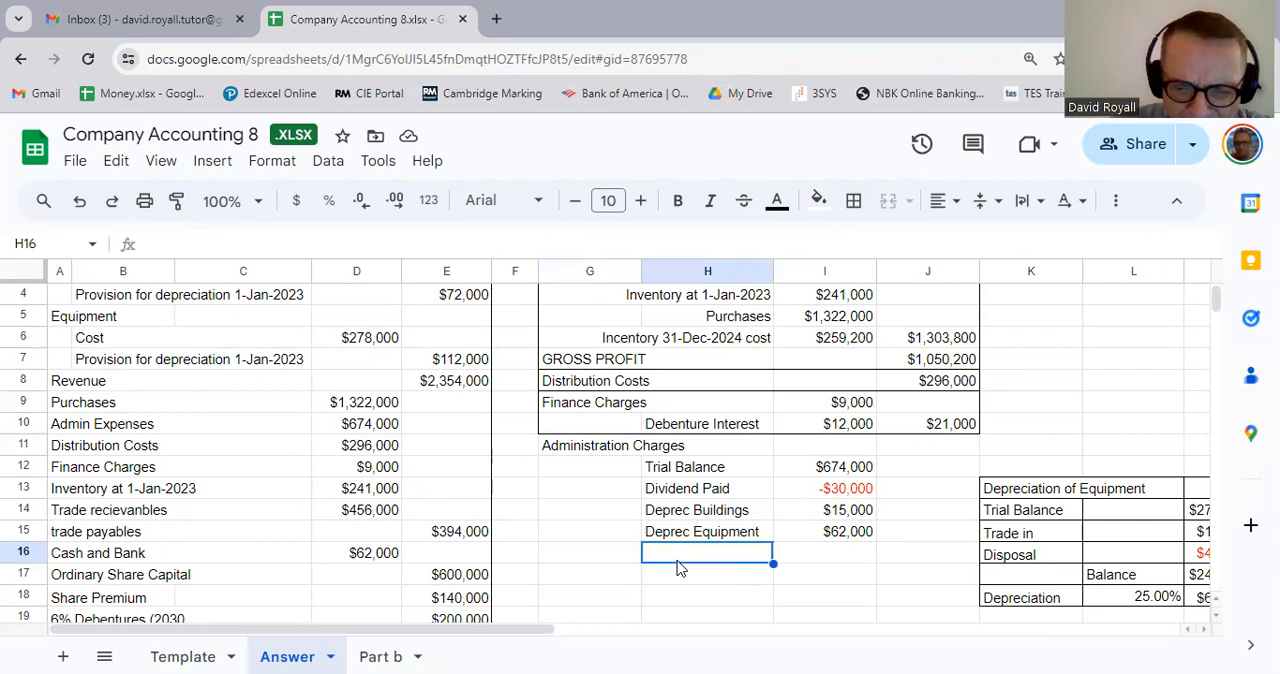
text(Prof)
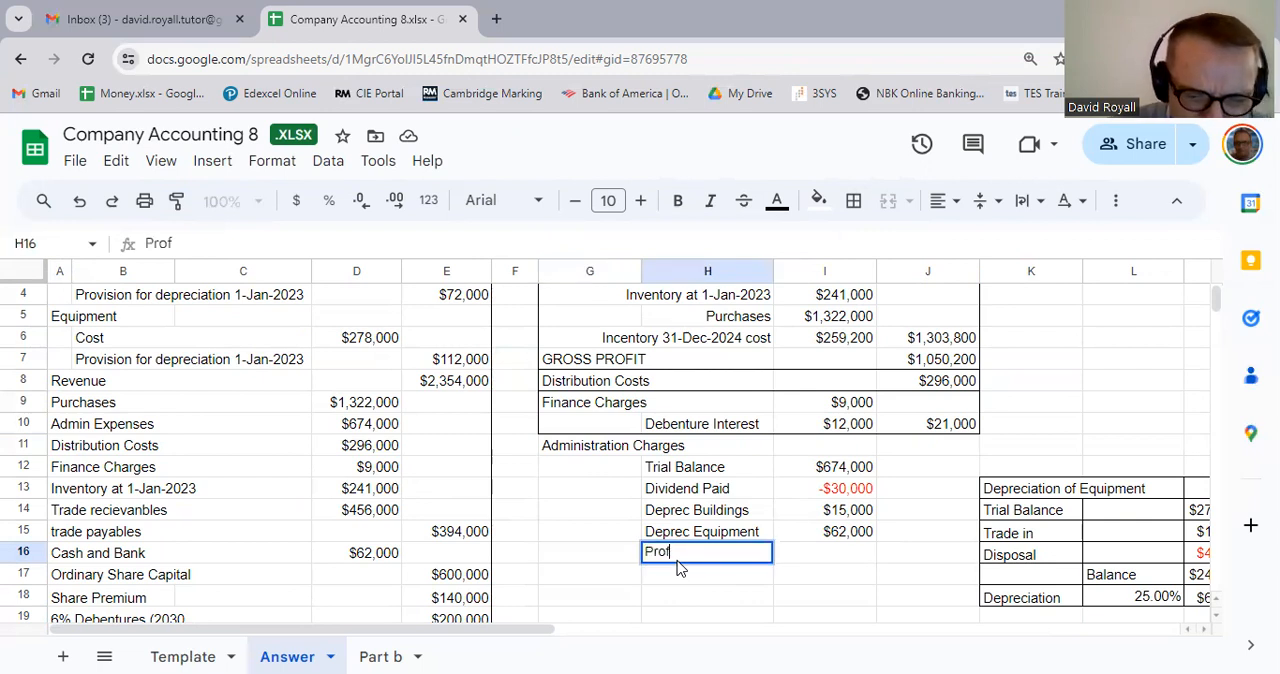
text(it on D)
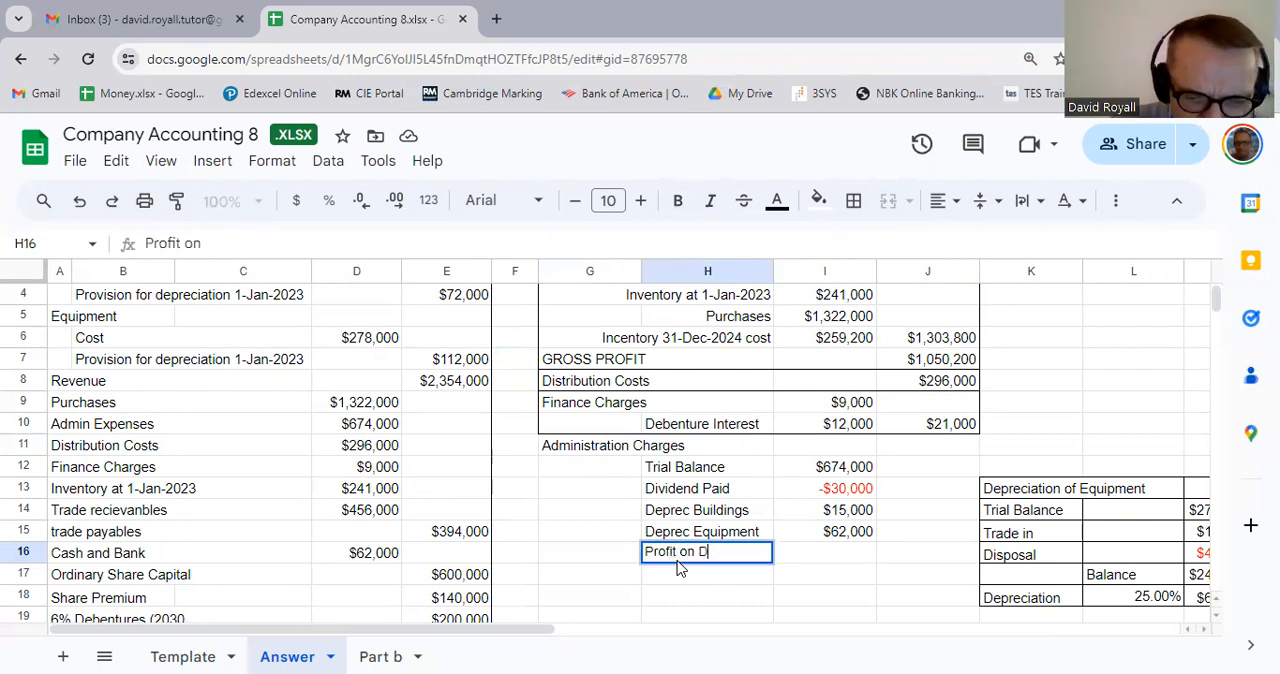
text(isposa)
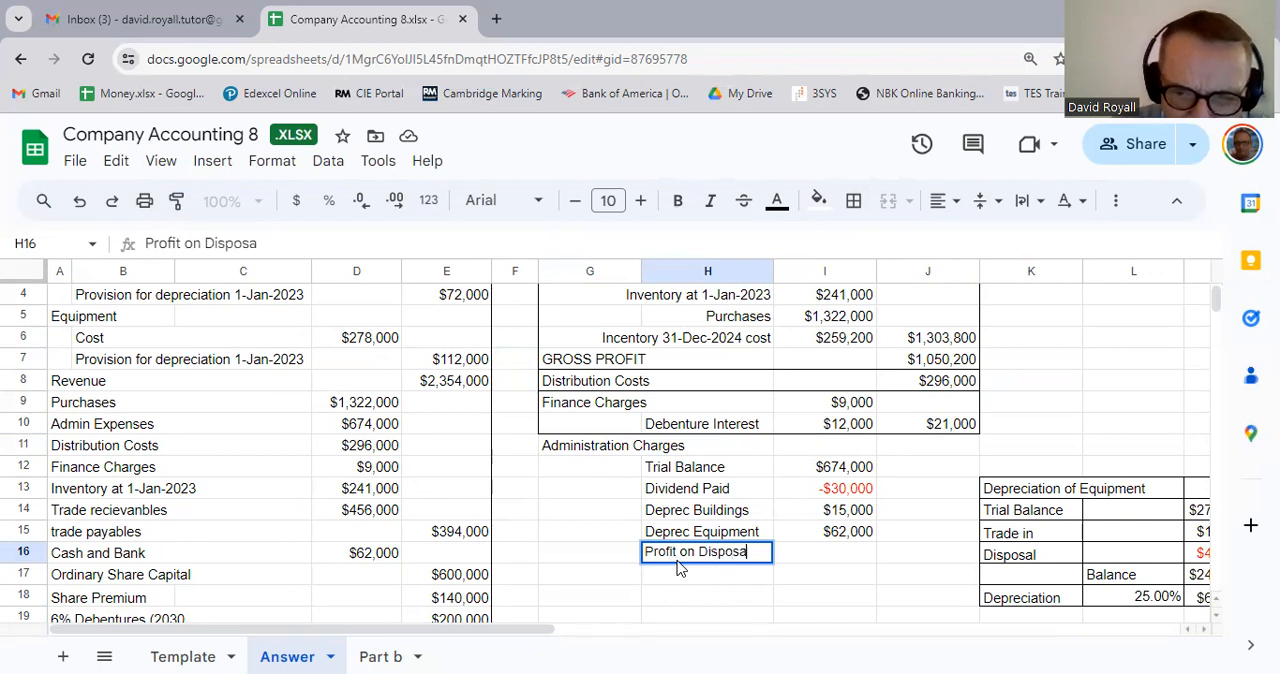
text(l)
key(Tab)
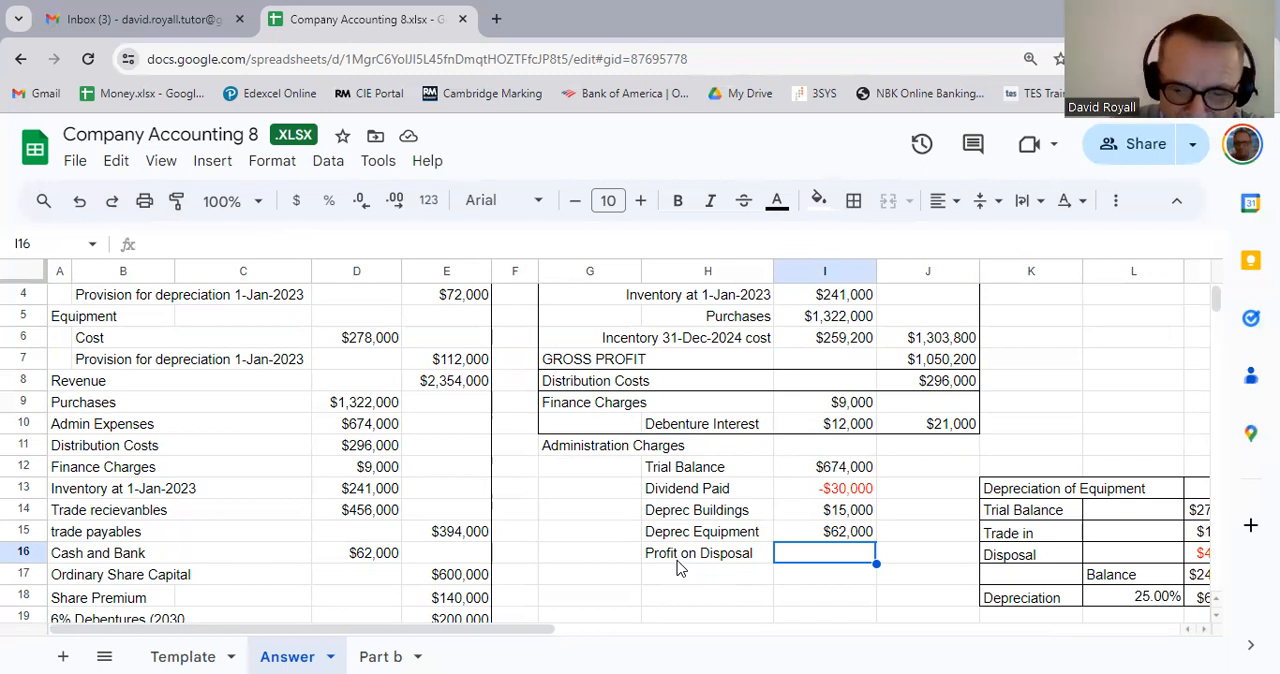
Step: Enter -10000 as the Profit on Disposal amount in I16
text(-10000)
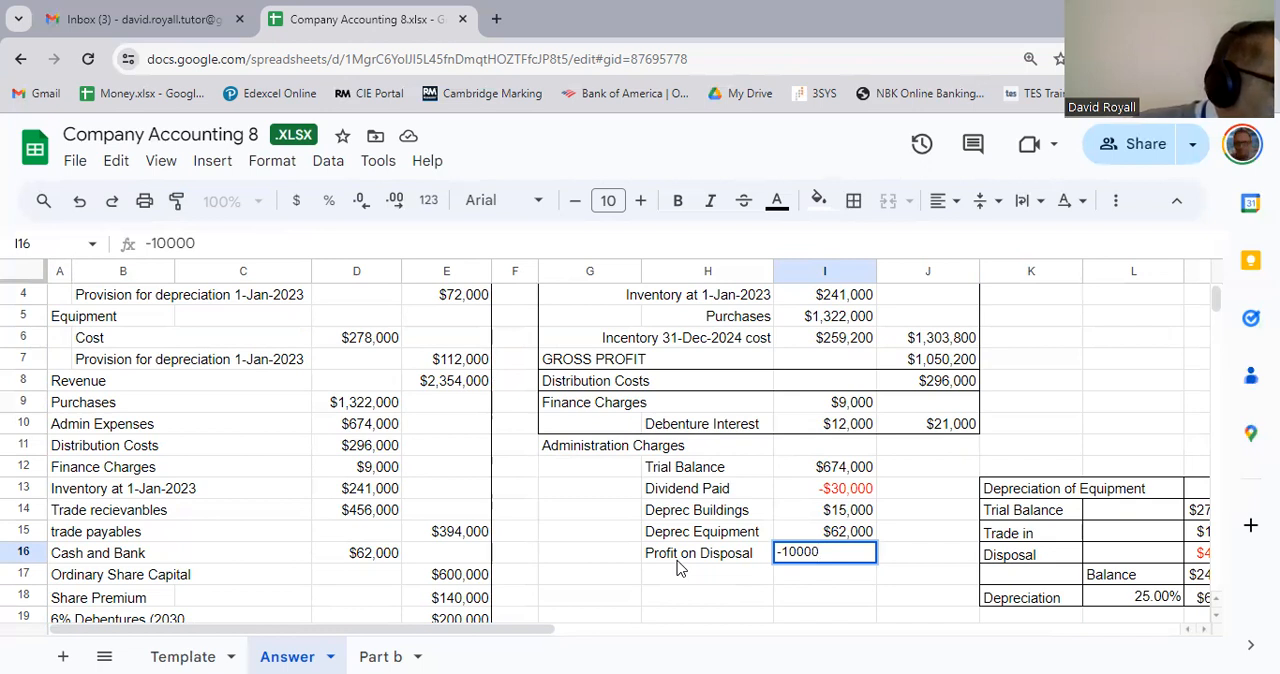
key(Return)
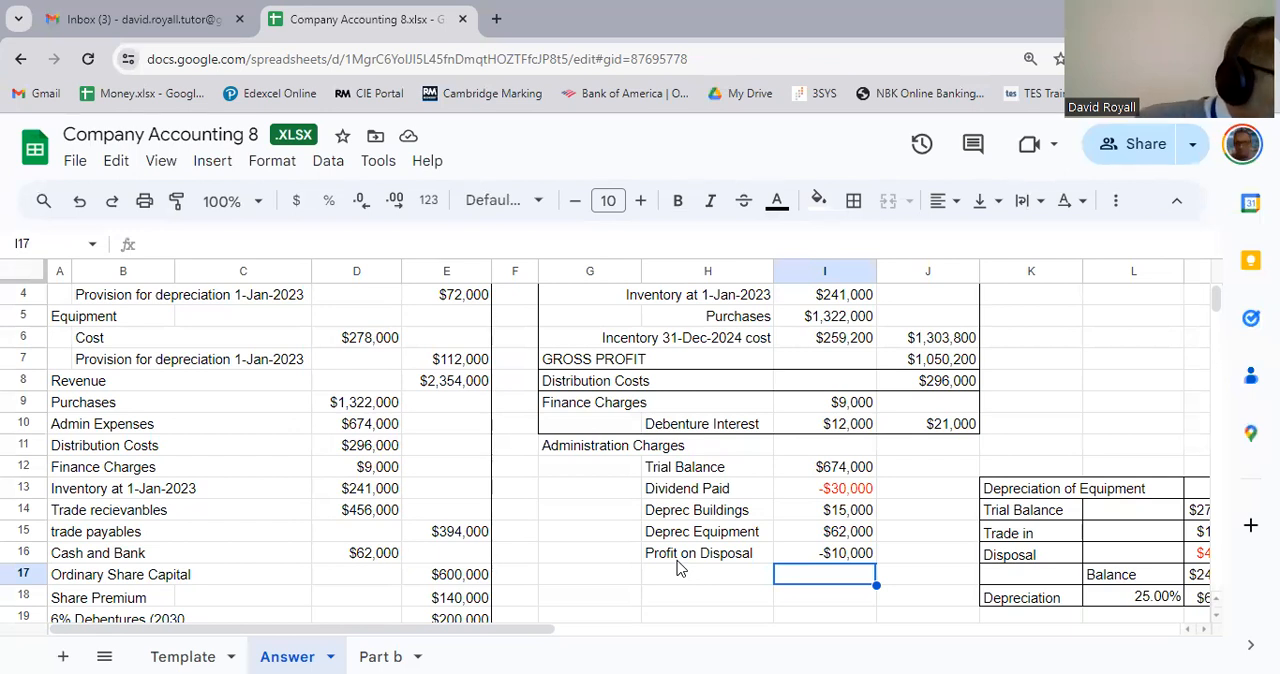
key(Down)
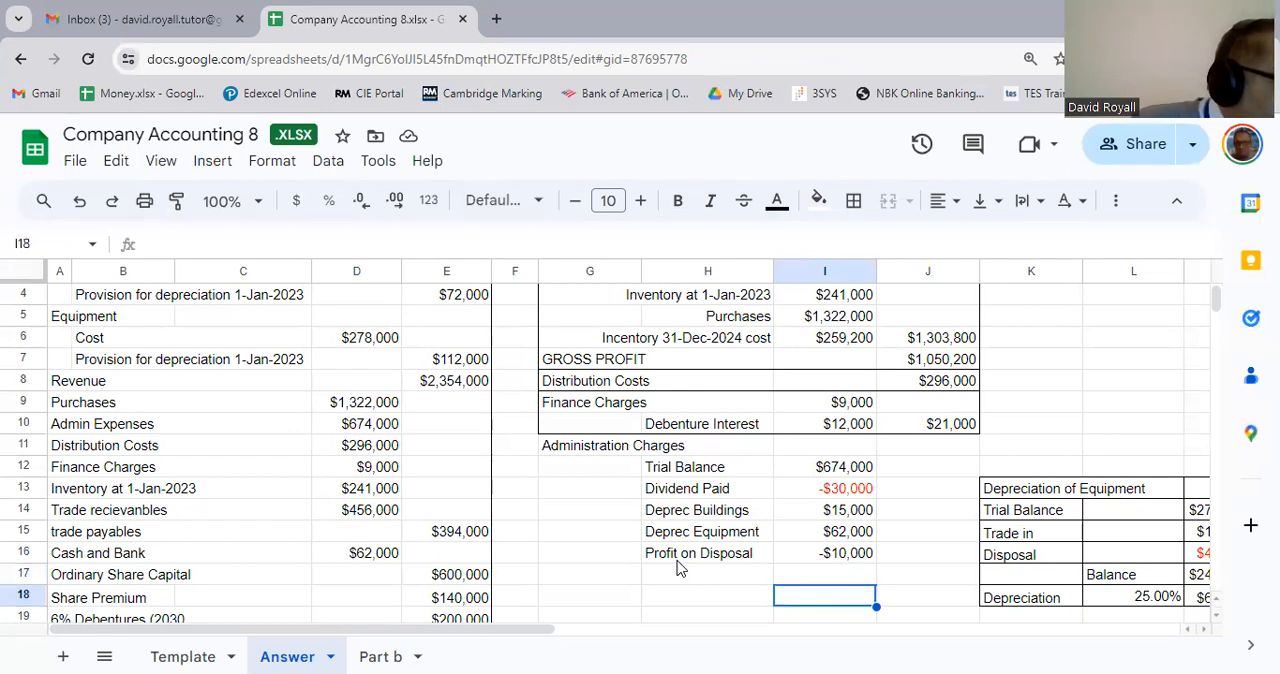
key(Up)
key(Up)
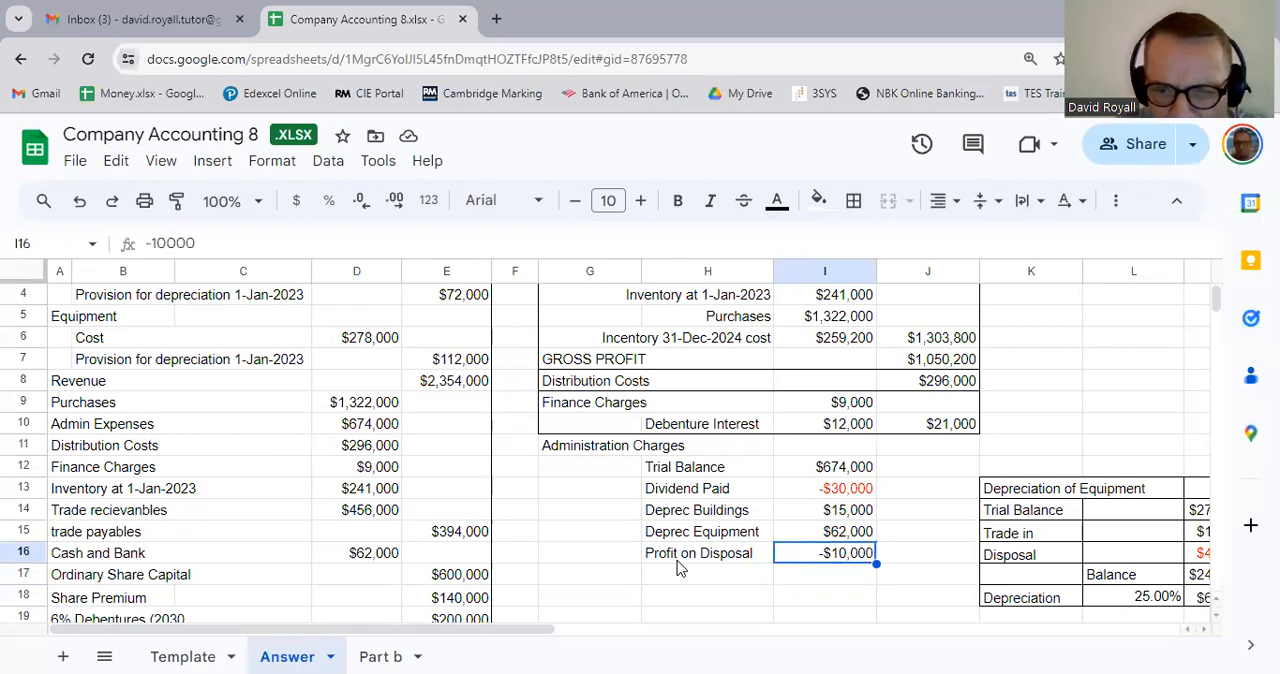
Step: Total the administration charges in J16 with a SUM formula over I12:I16
key(Right)
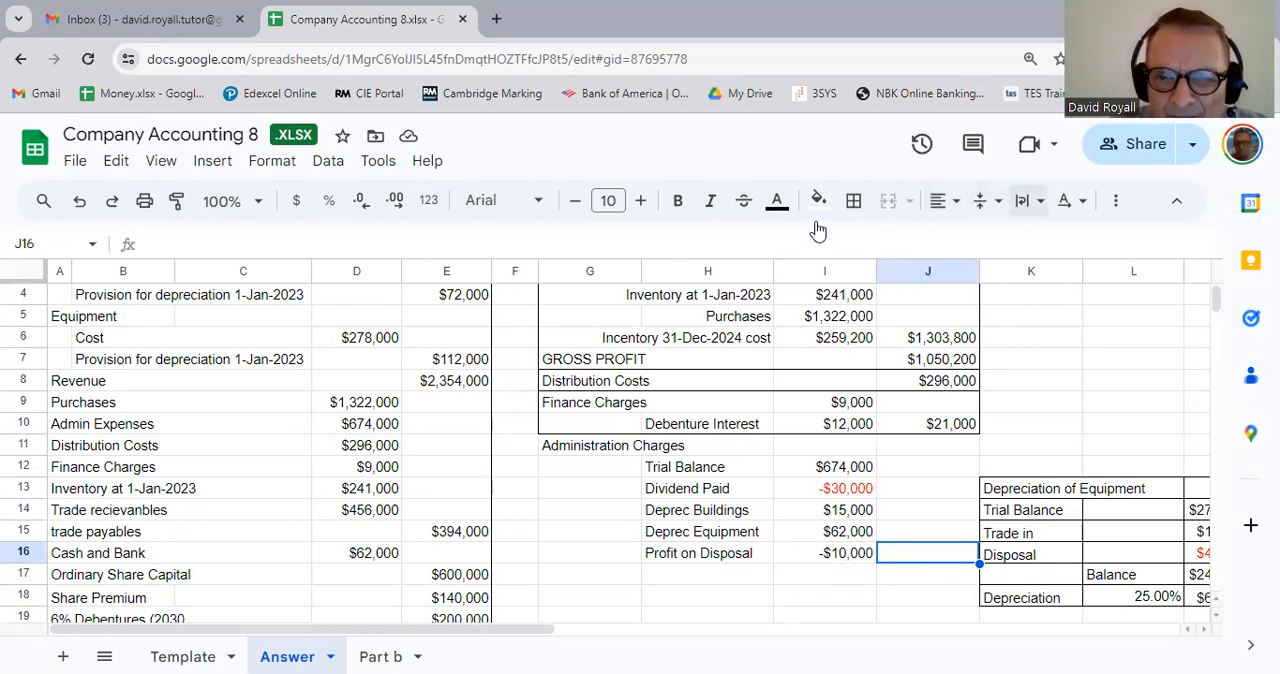
text(=sum)
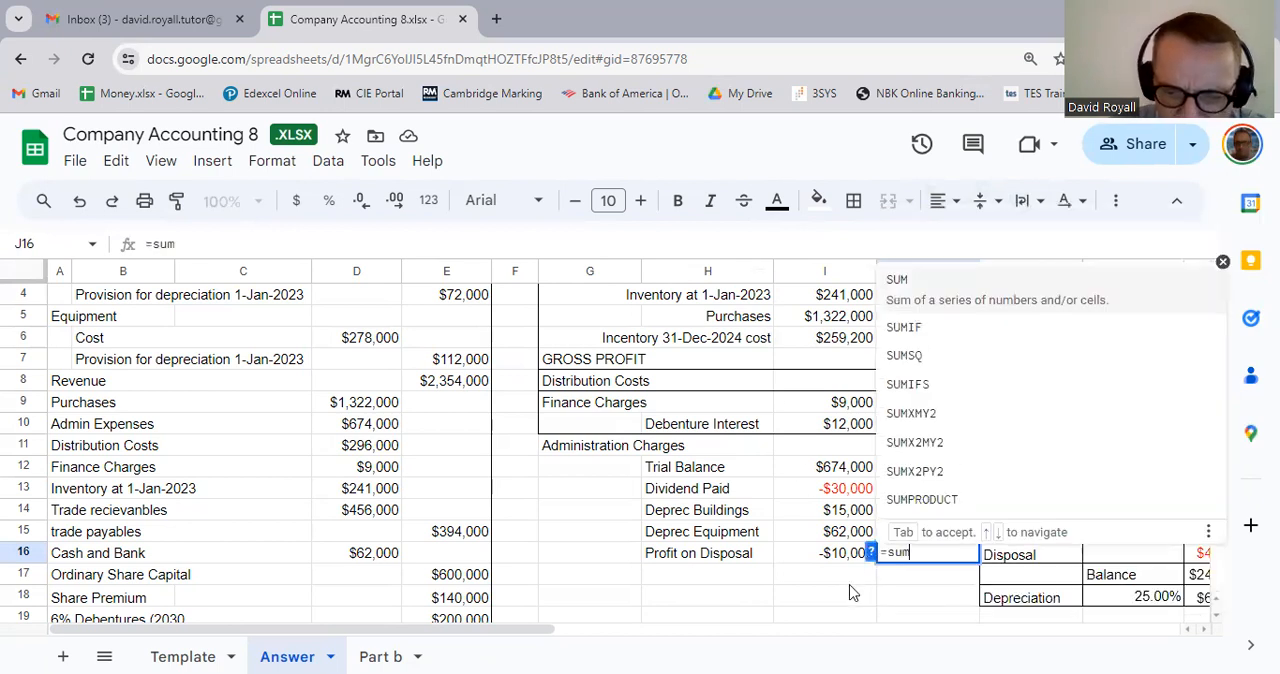
text(()
key(Left)
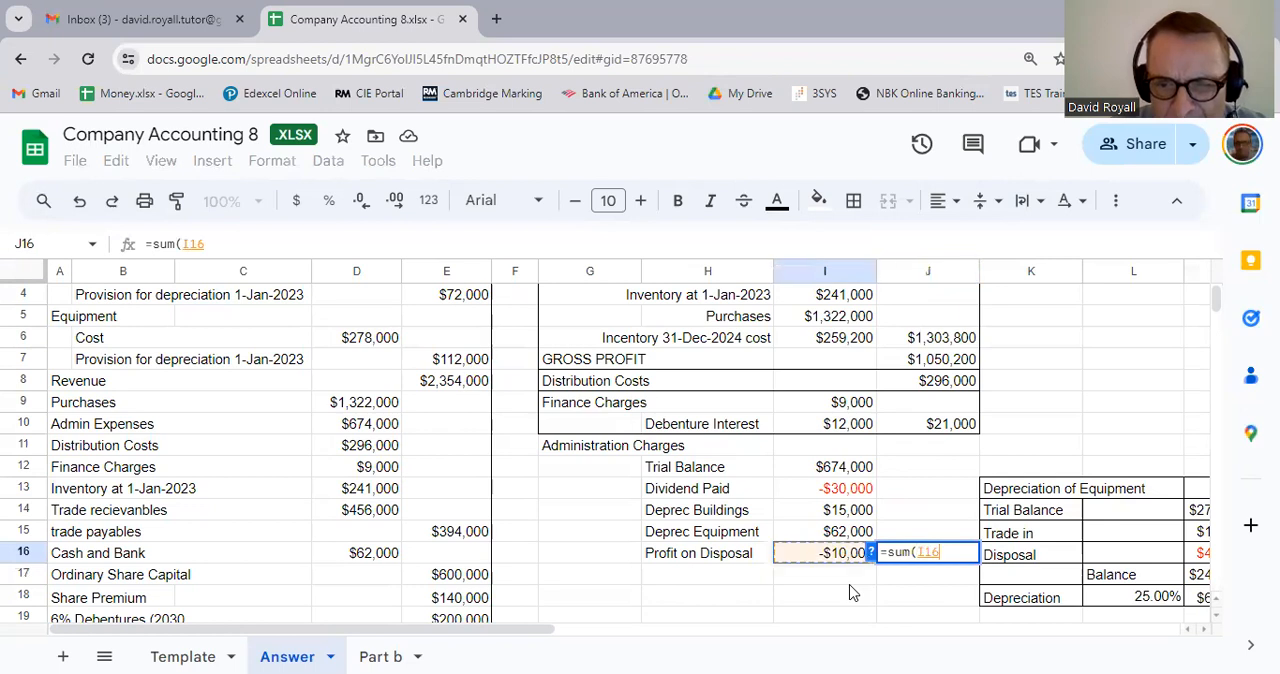
key(shift+Up)
key(shift+Up)
key(shift+Up)
key(shift+Up)
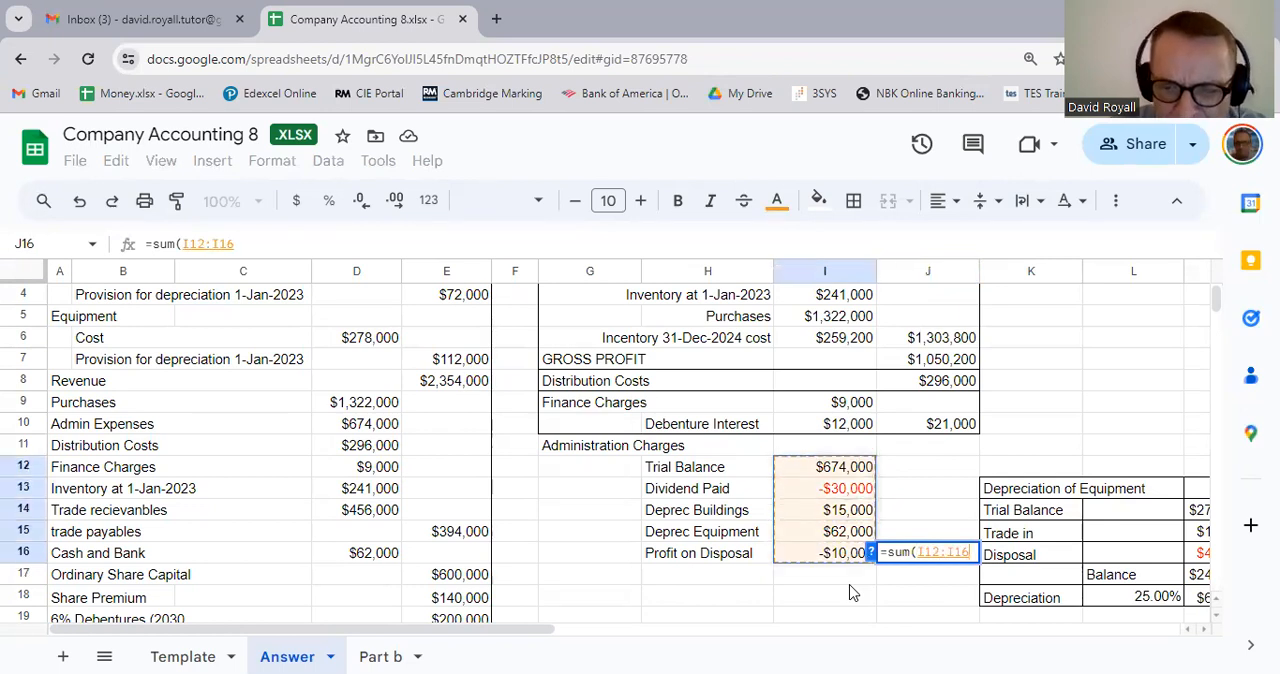
key(Return)
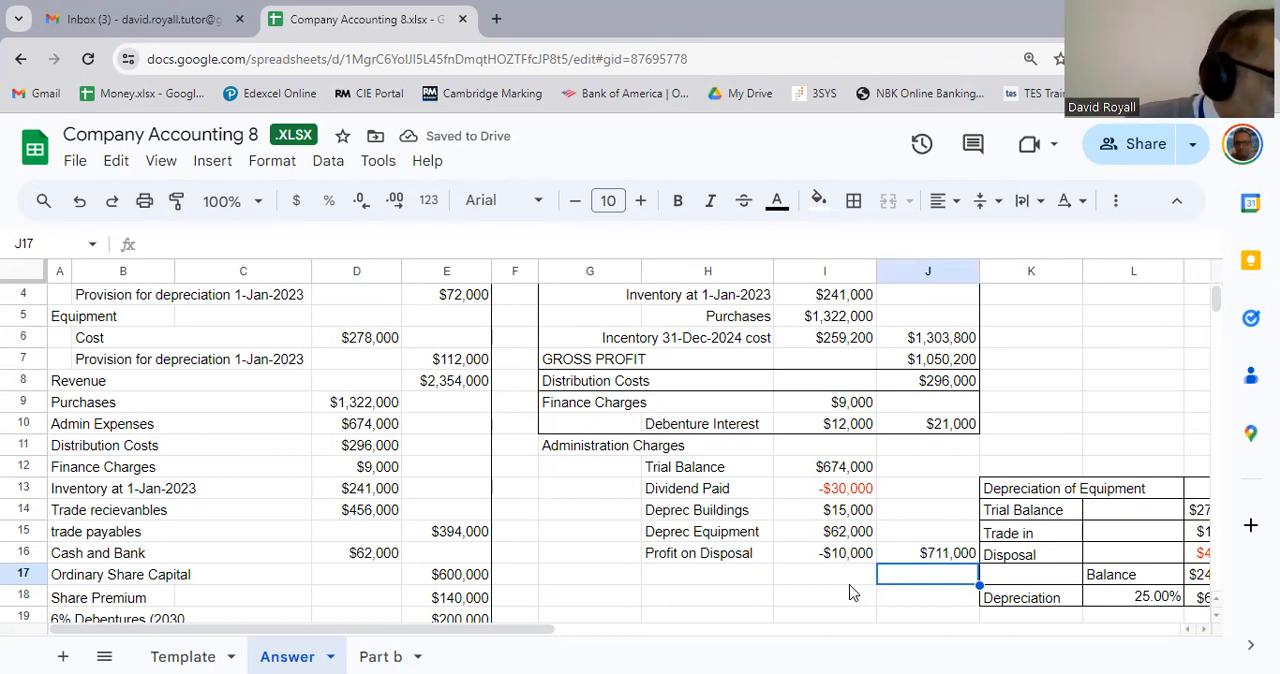
Step: Insert a blank column before column K and narrow it into a spacer between the income statement and the equipment depreciation working
click(1022, 276)
right_click(1022, 276)
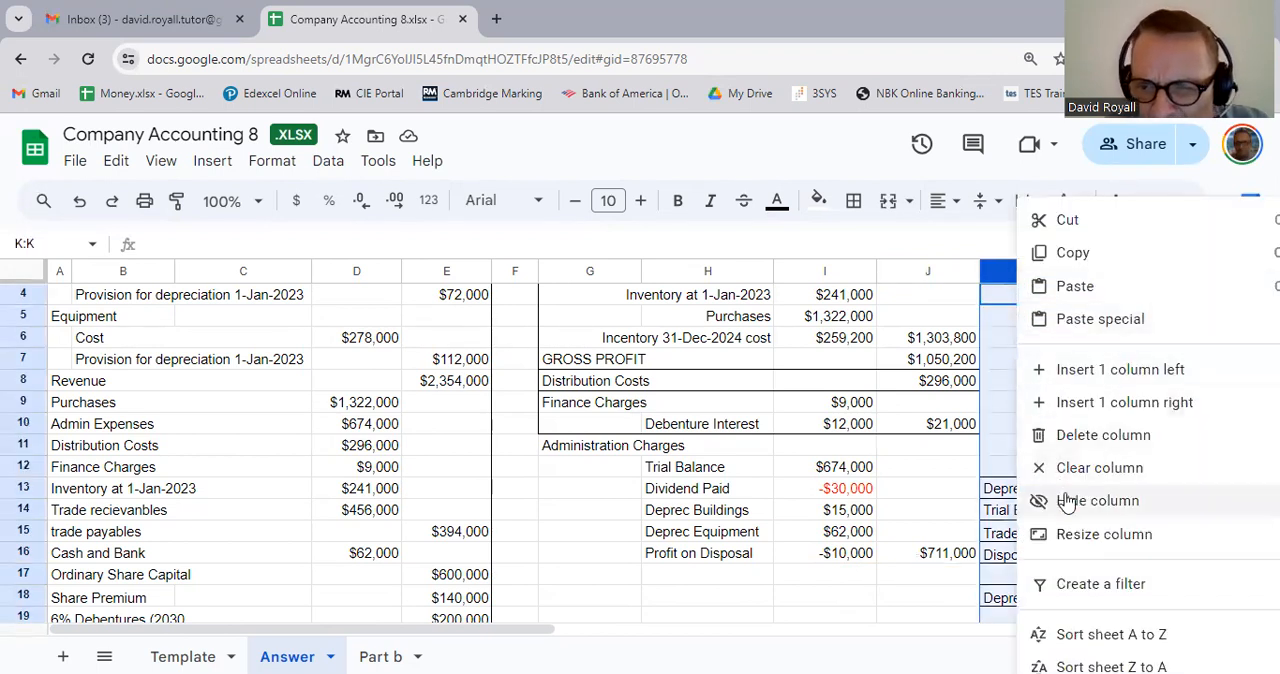
click(1068, 378)
drag(1082, 272, 1009, 330)
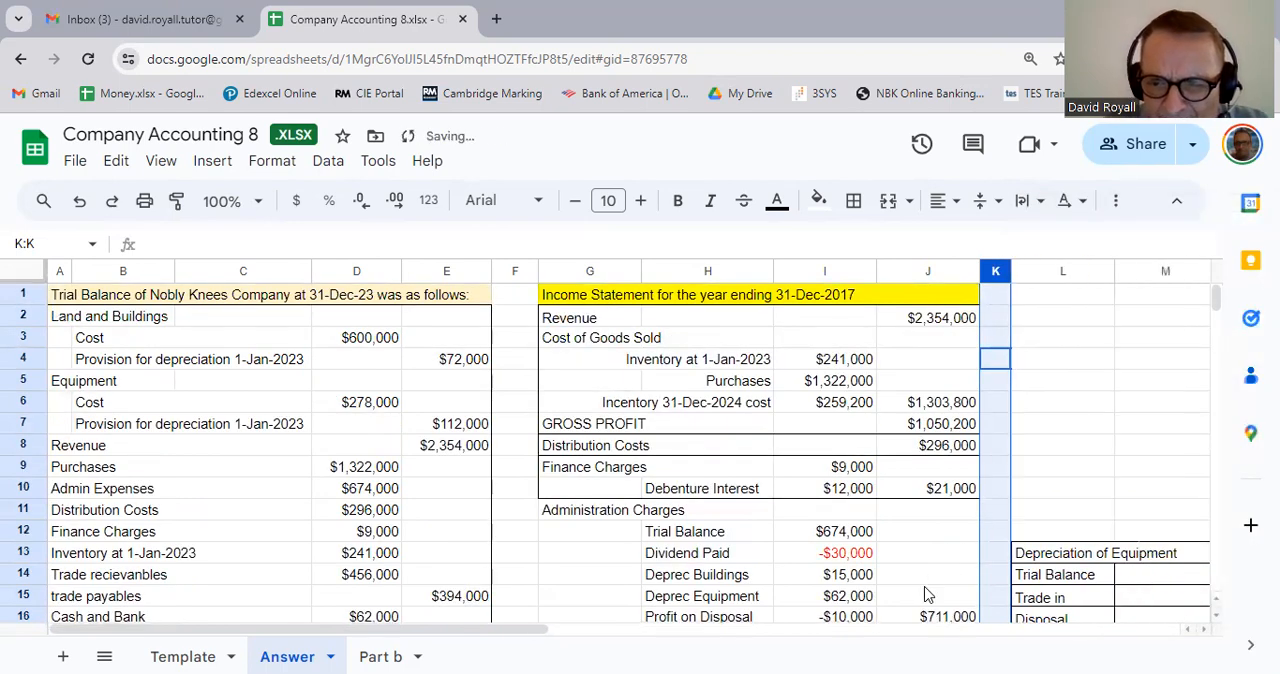
Step: Apply an outer border around the Administration Charges block G11:J16
click(927, 578)
scroll(923, 586, down, 4)
scroll(903, 517, up, 3)
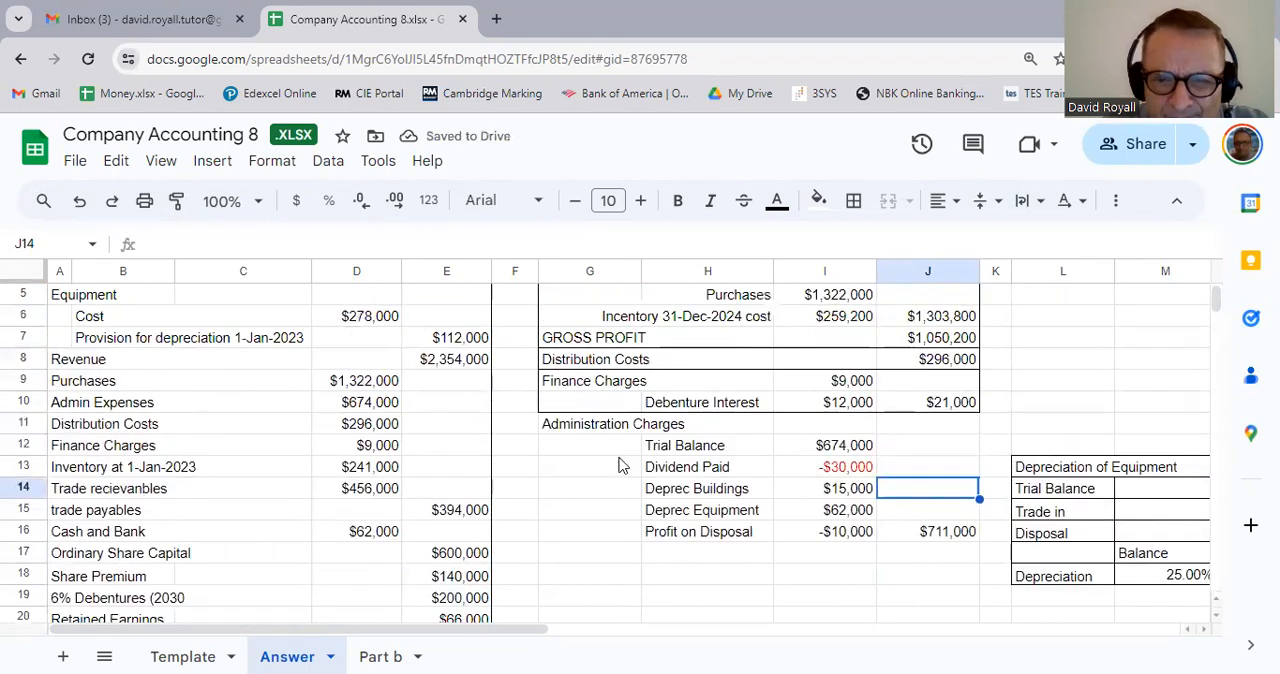
drag(590, 426, 937, 543)
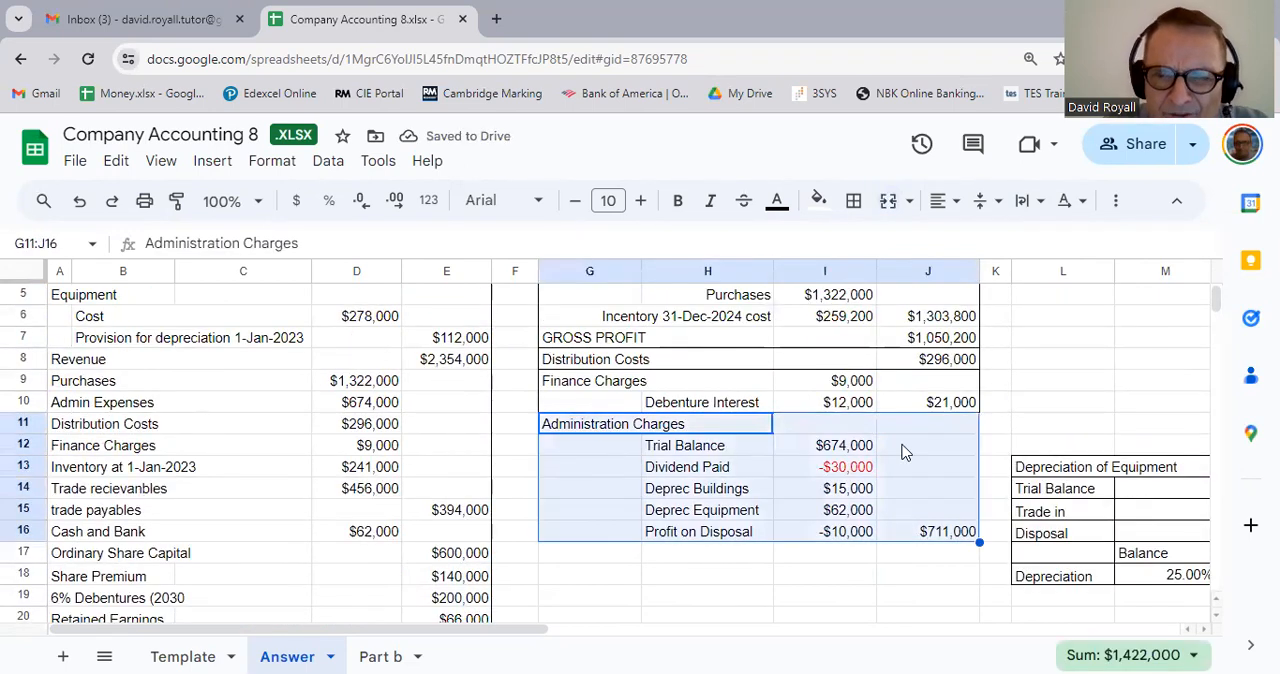
click(853, 201)
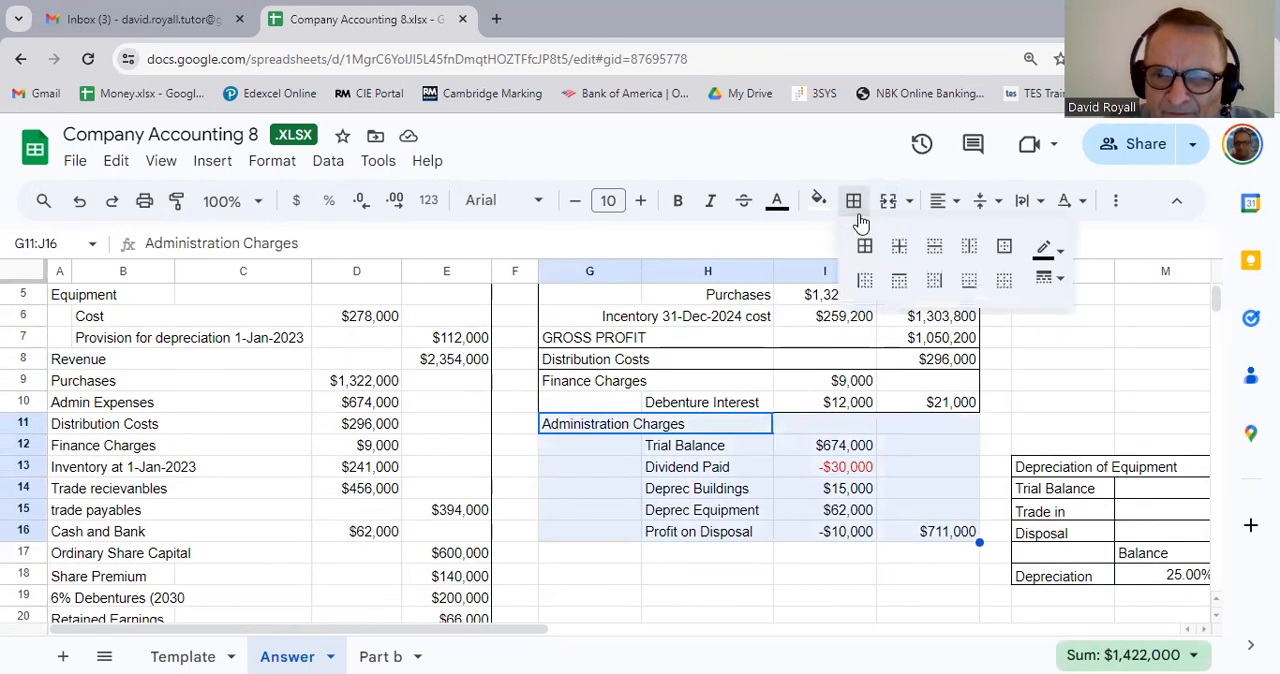
click(1004, 247)
click(885, 588)
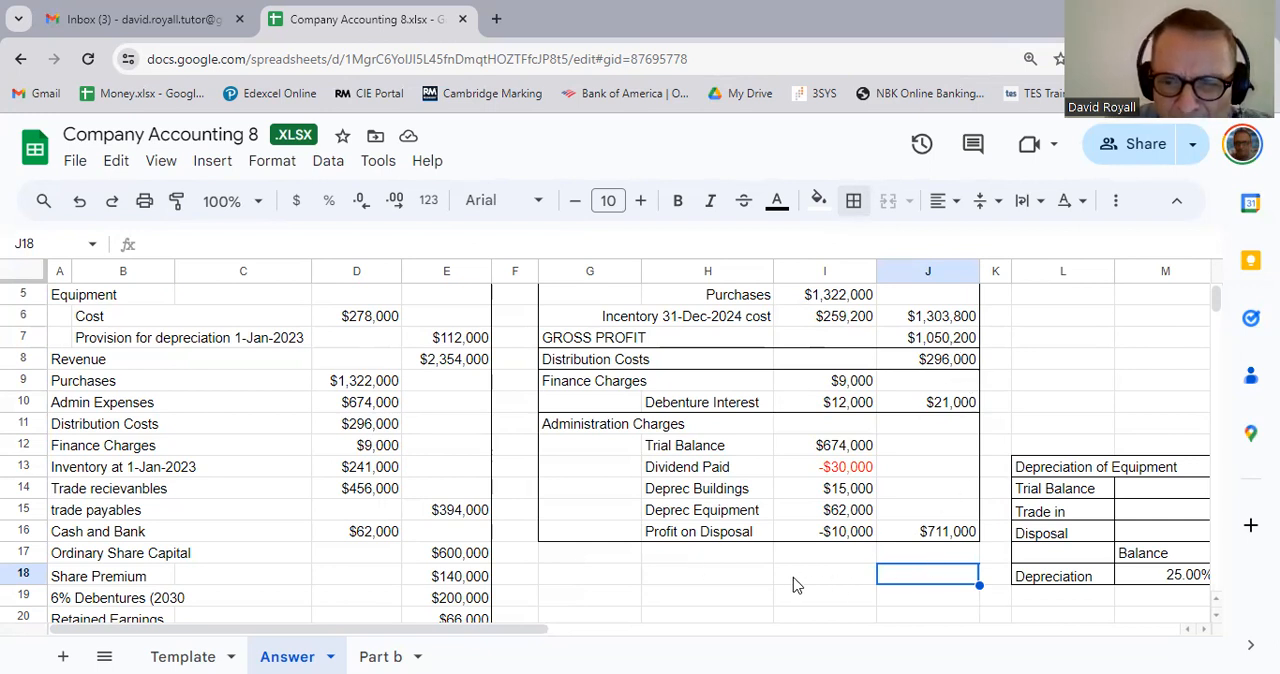
Step: Enter the label PROFIT FOR THE YEAR in H17 below Profit on Disposal
click(755, 562)
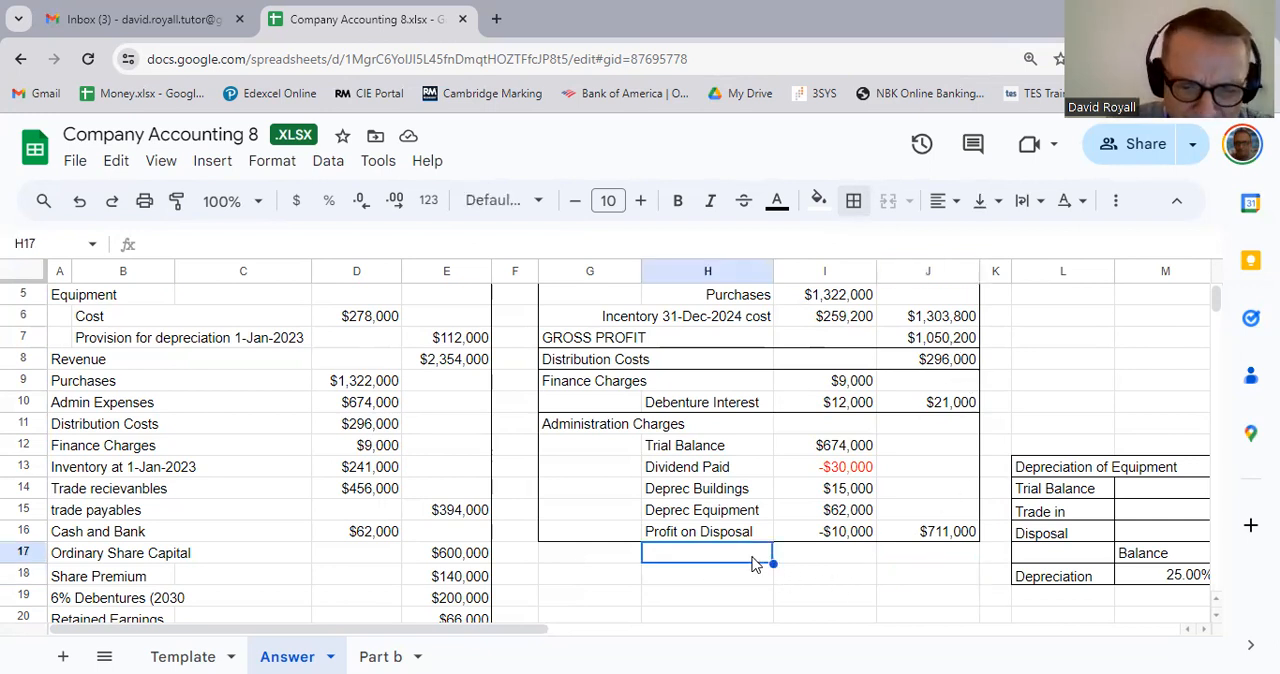
text(PROFI)
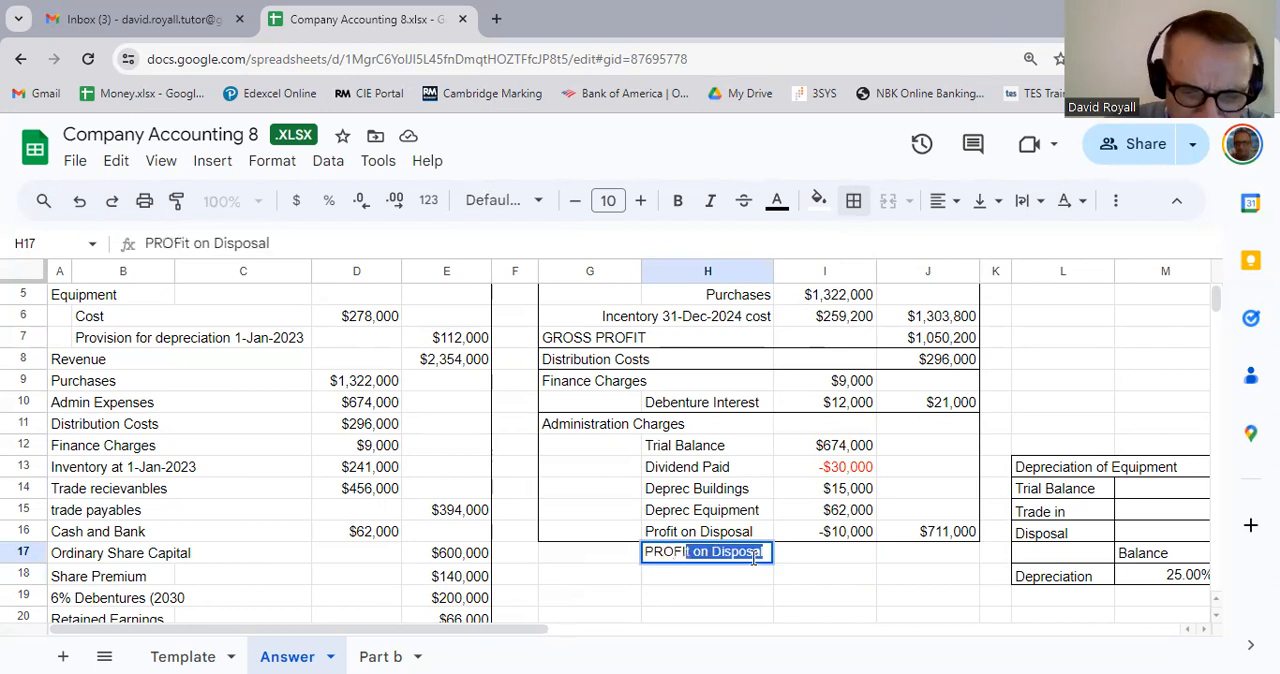
text(T FOR THE)
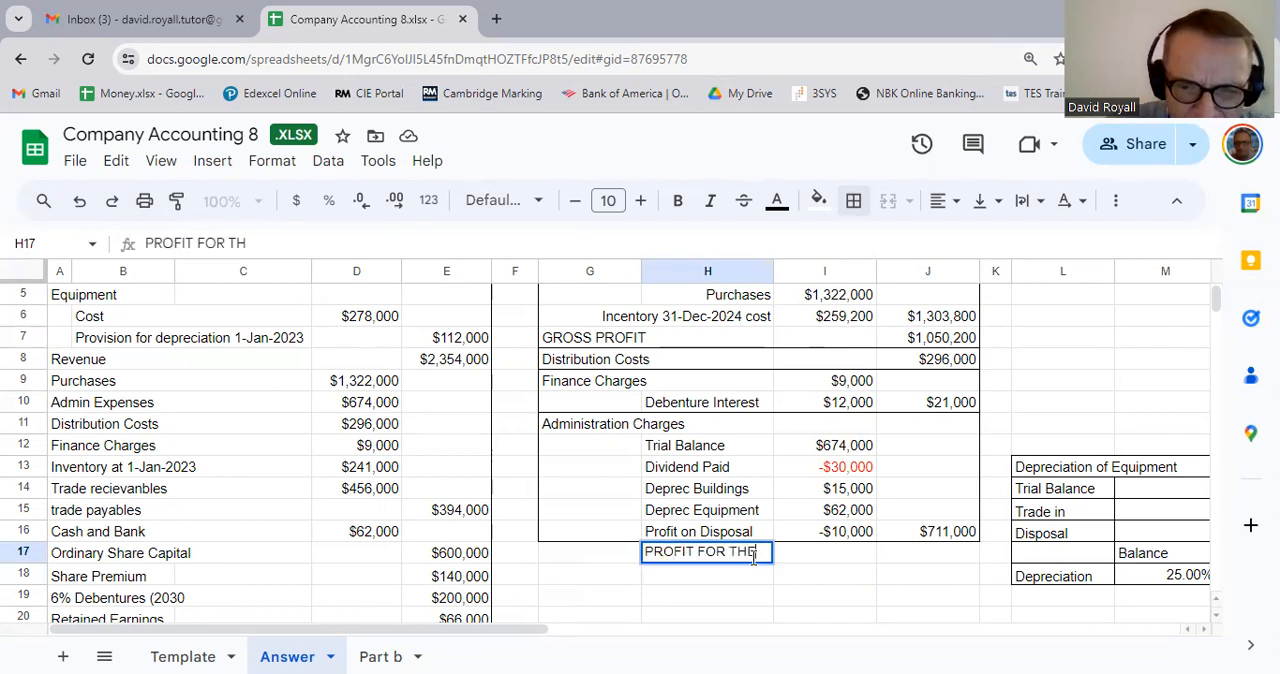
text( YEAR)
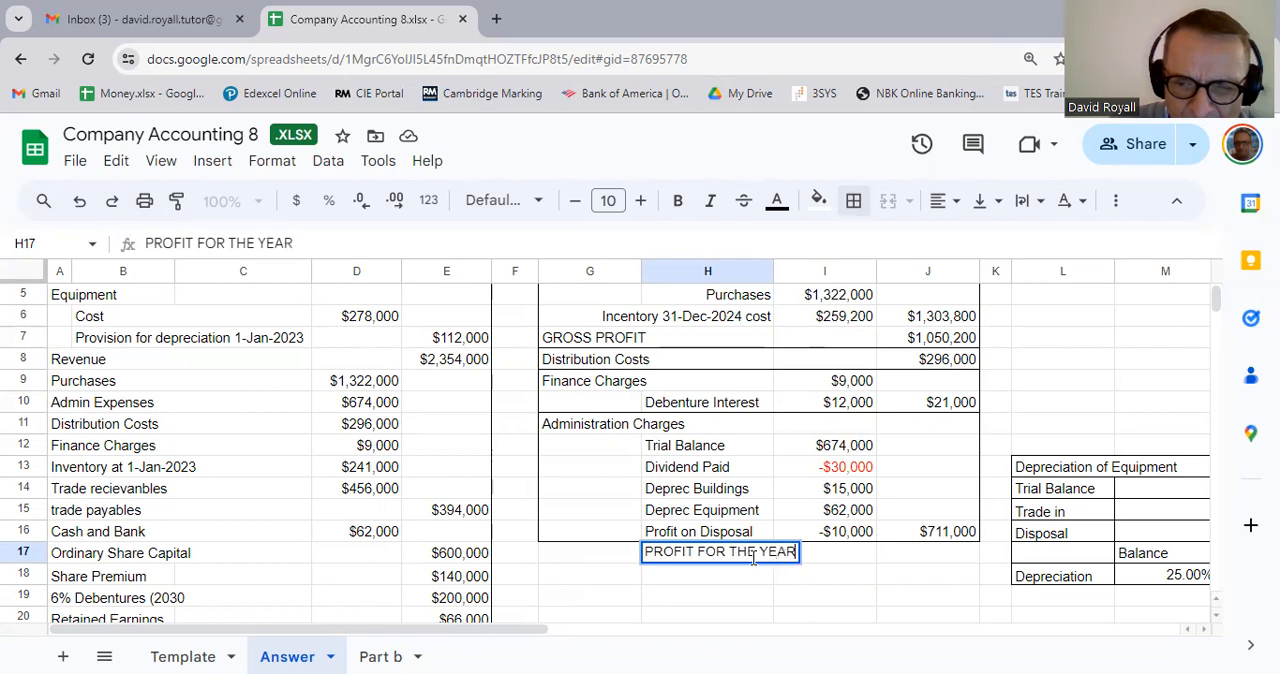
key(Tab)
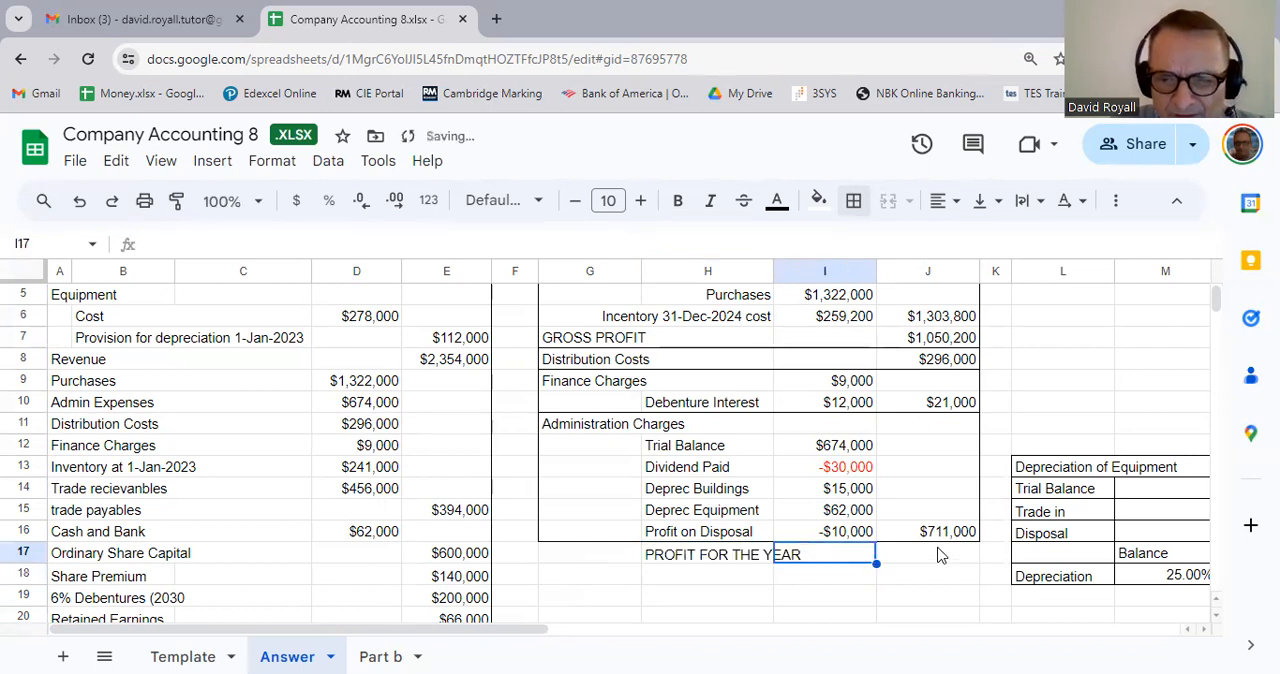
Step: Calculate the profit for the year in J17 with the formula =J7-J8-J10-J16
click(951, 558)
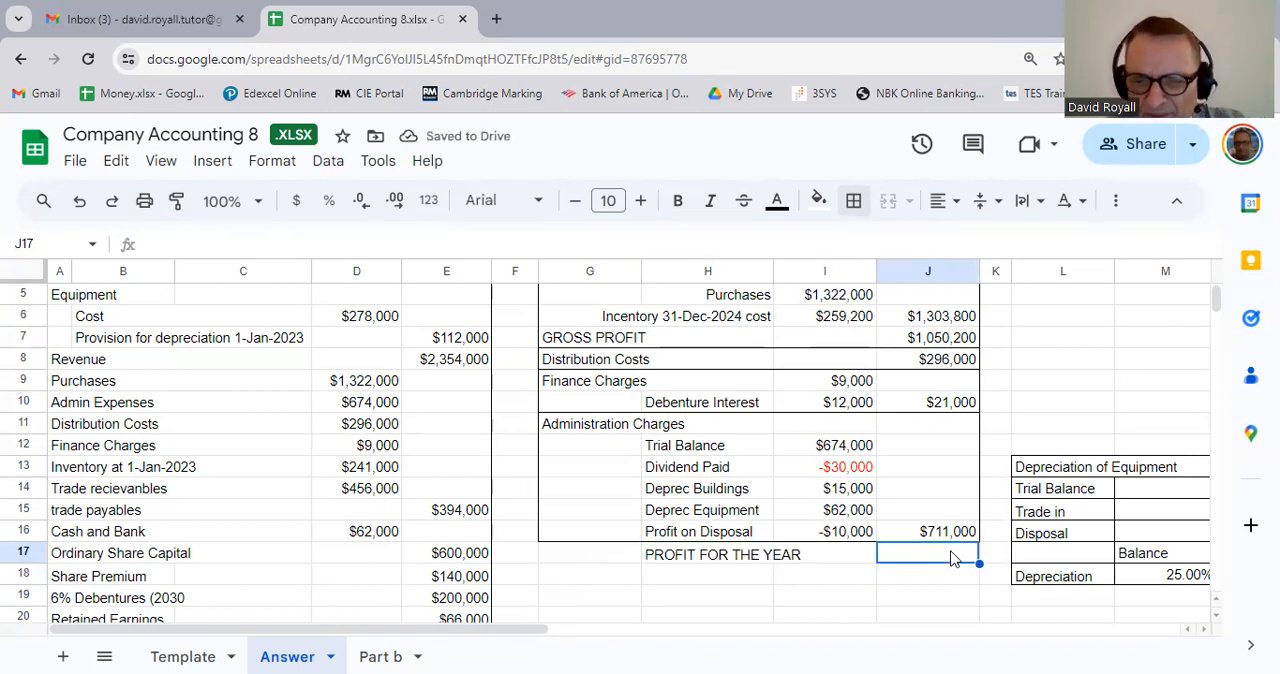
text(=)
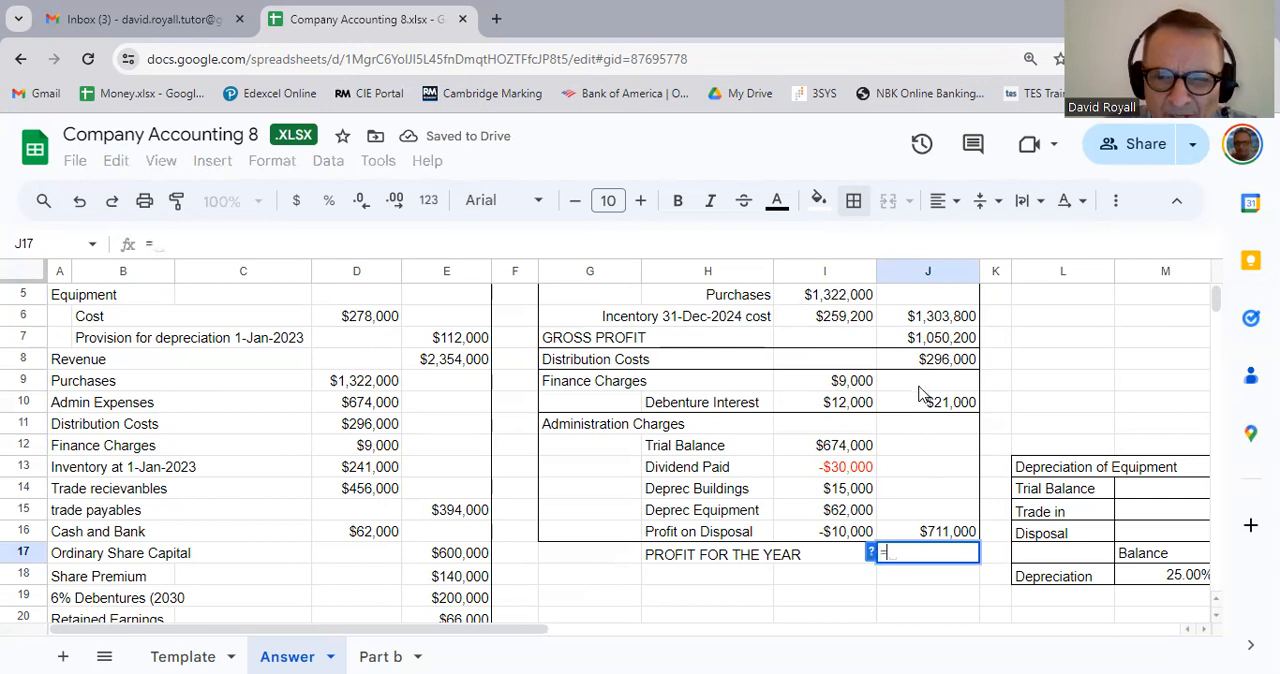
click(944, 345)
text(-)
click(950, 368)
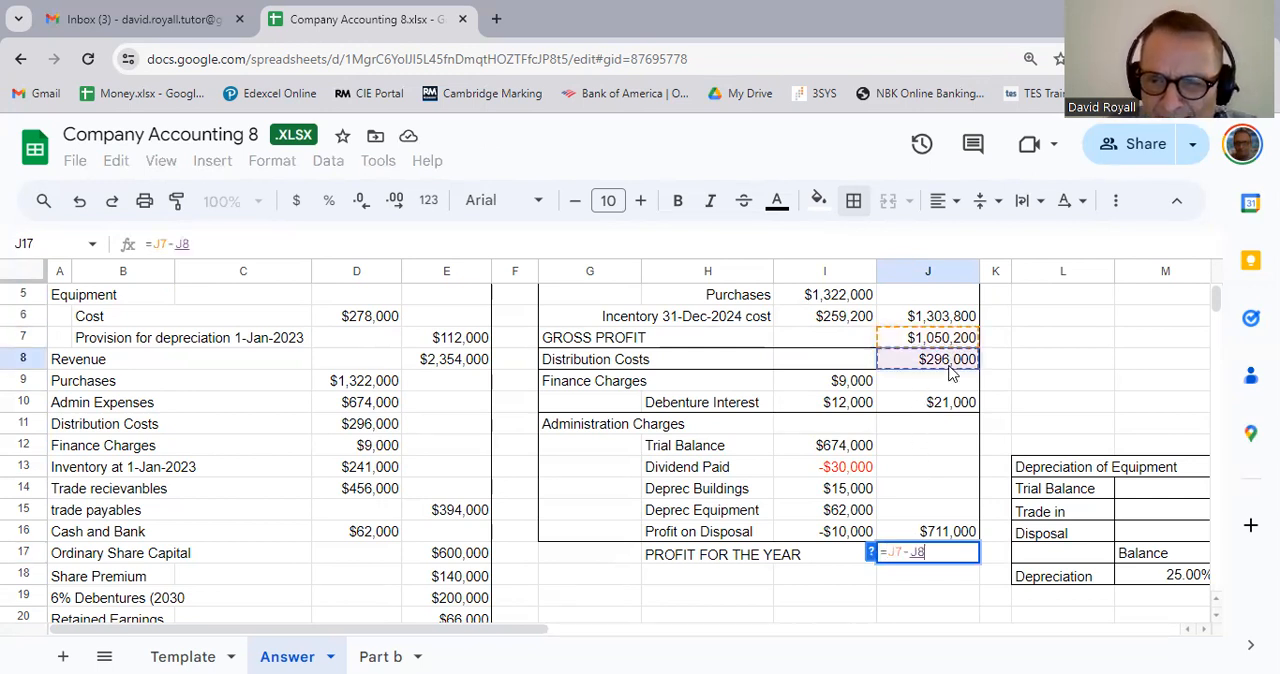
text(-)
click(972, 405)
text(-)
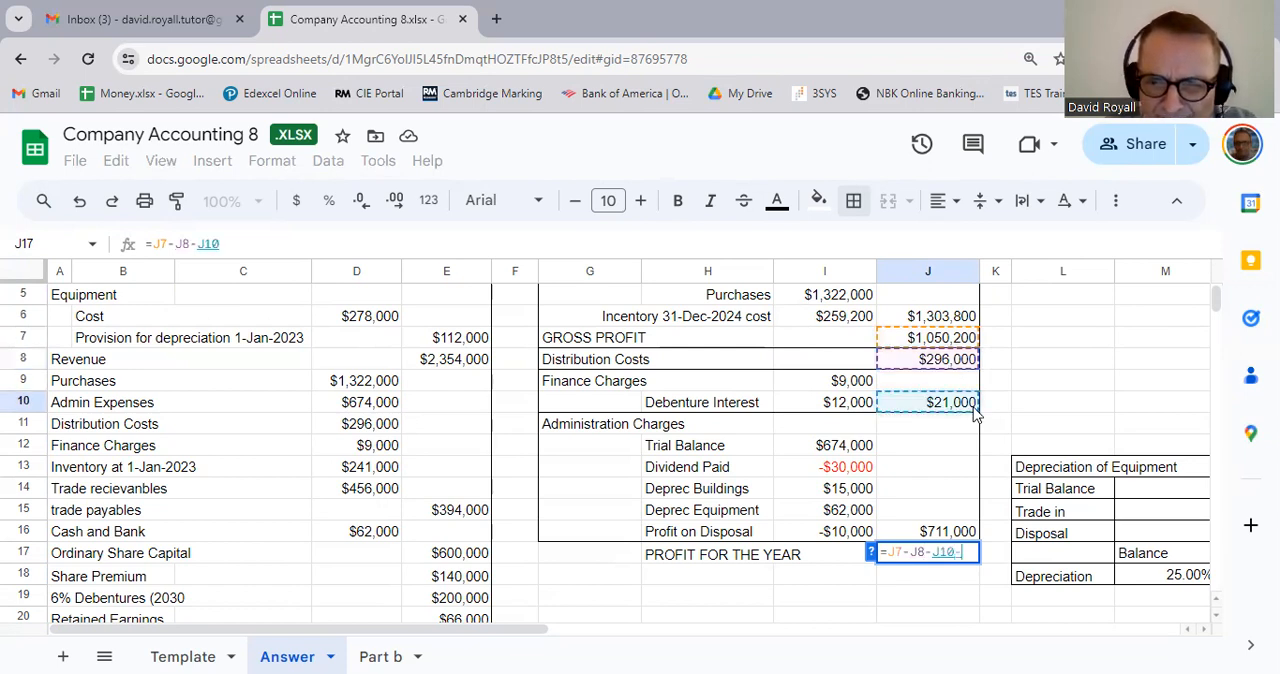
click(958, 535)
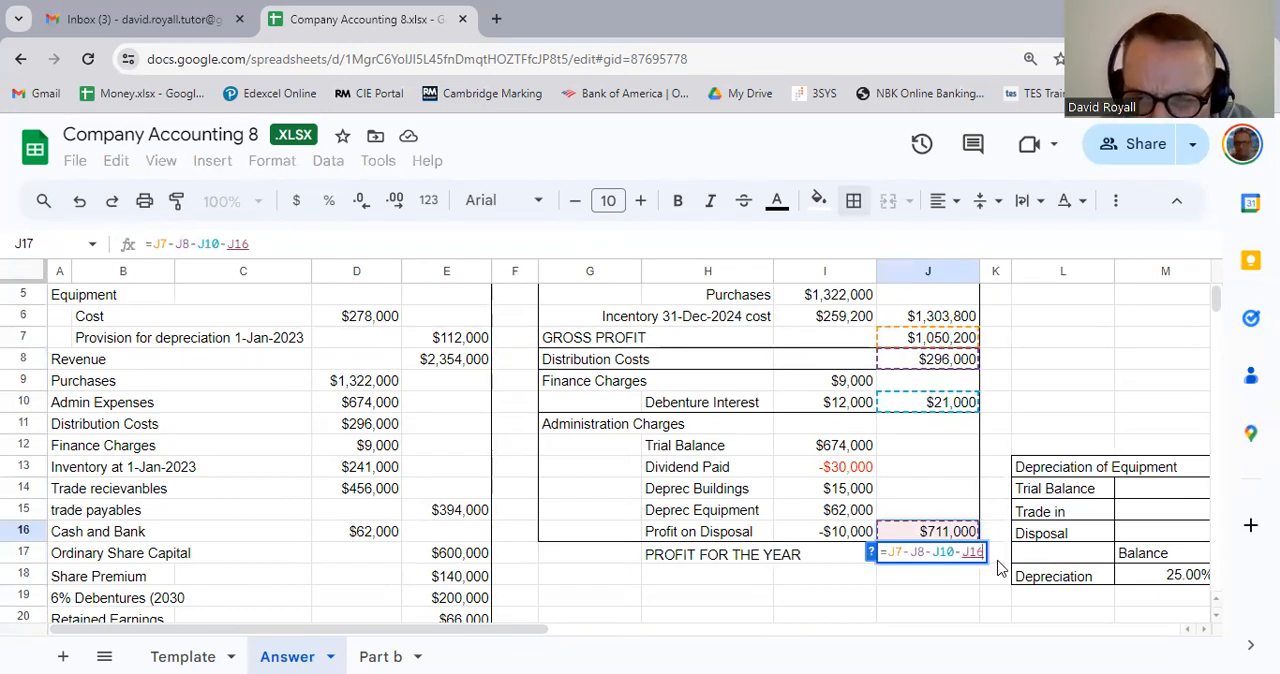
key(BackSpace)
key(BackSpace)
key(BackSpace)
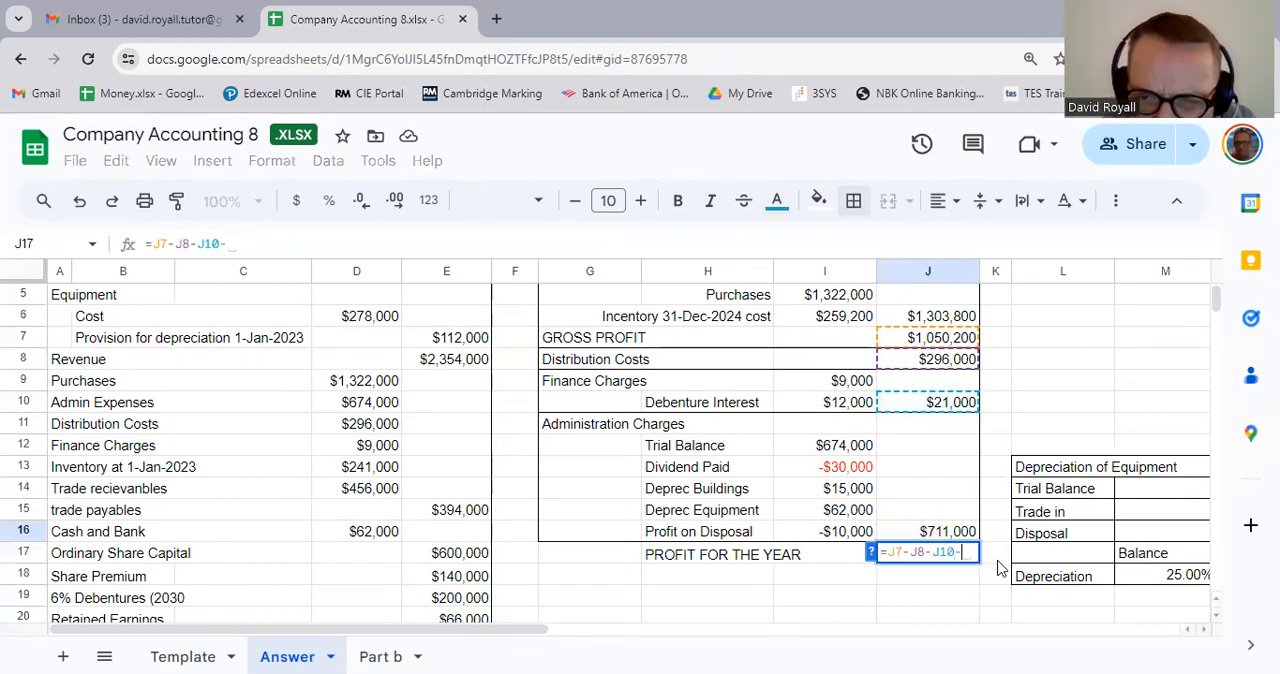
click(917, 538)
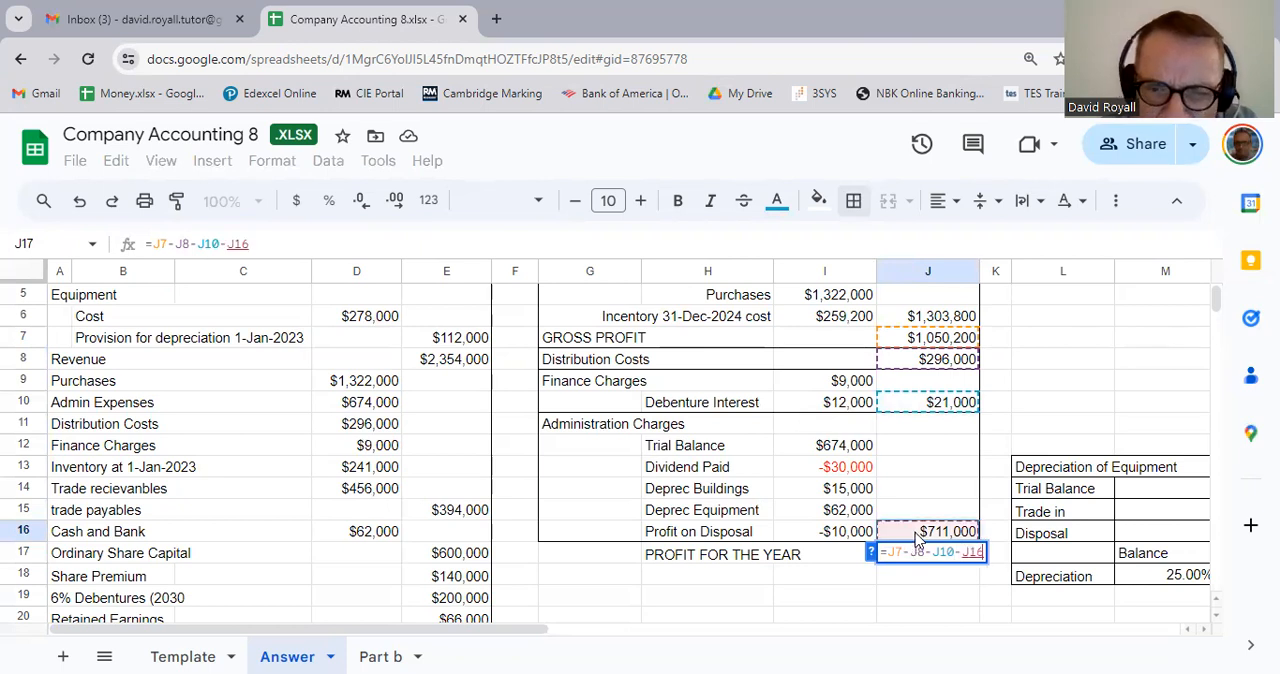
key(Return)
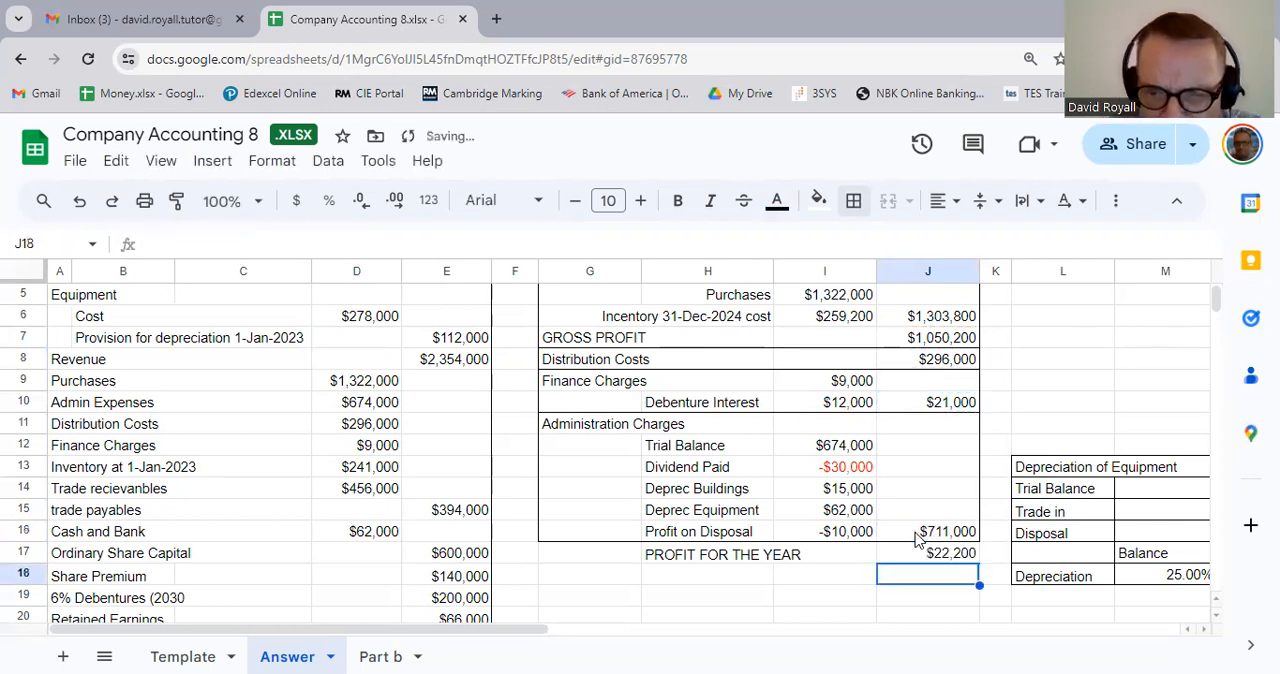
Step: Make the profit for the year row G17:J17 bold
key(Up)
key(shift+Left)
key(shift+Left)
key(shift+Left)
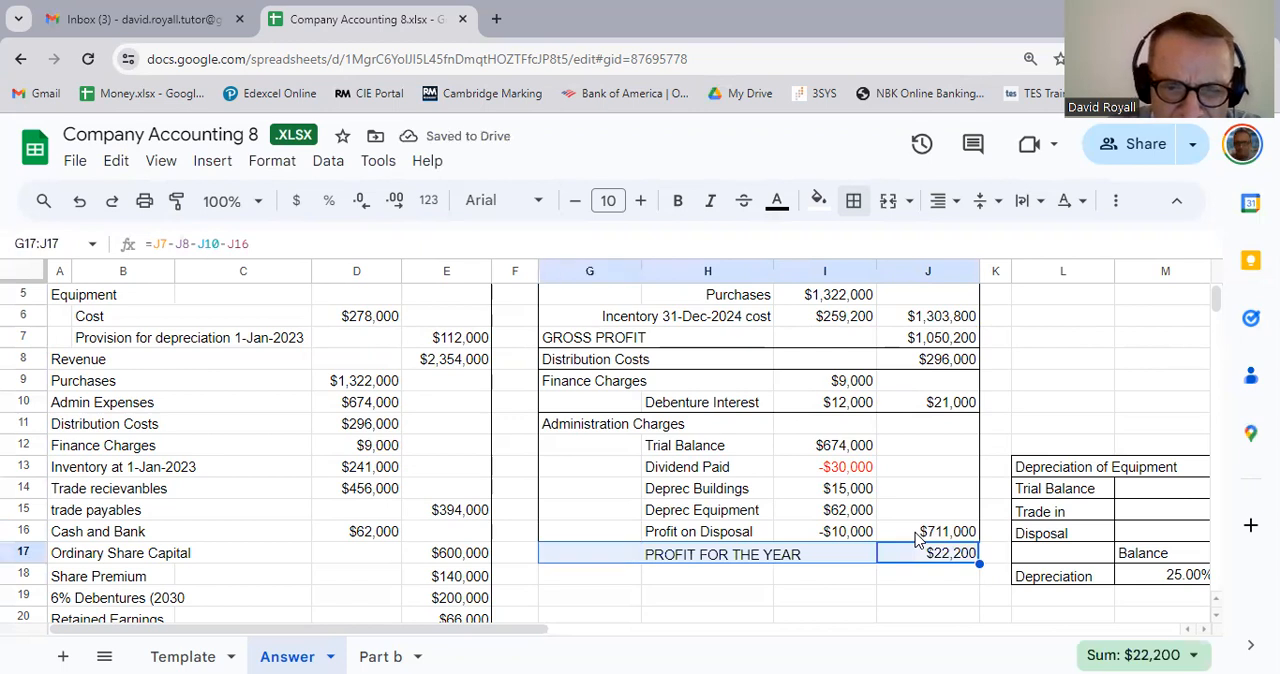
key(ctrl+b)
key(Down)
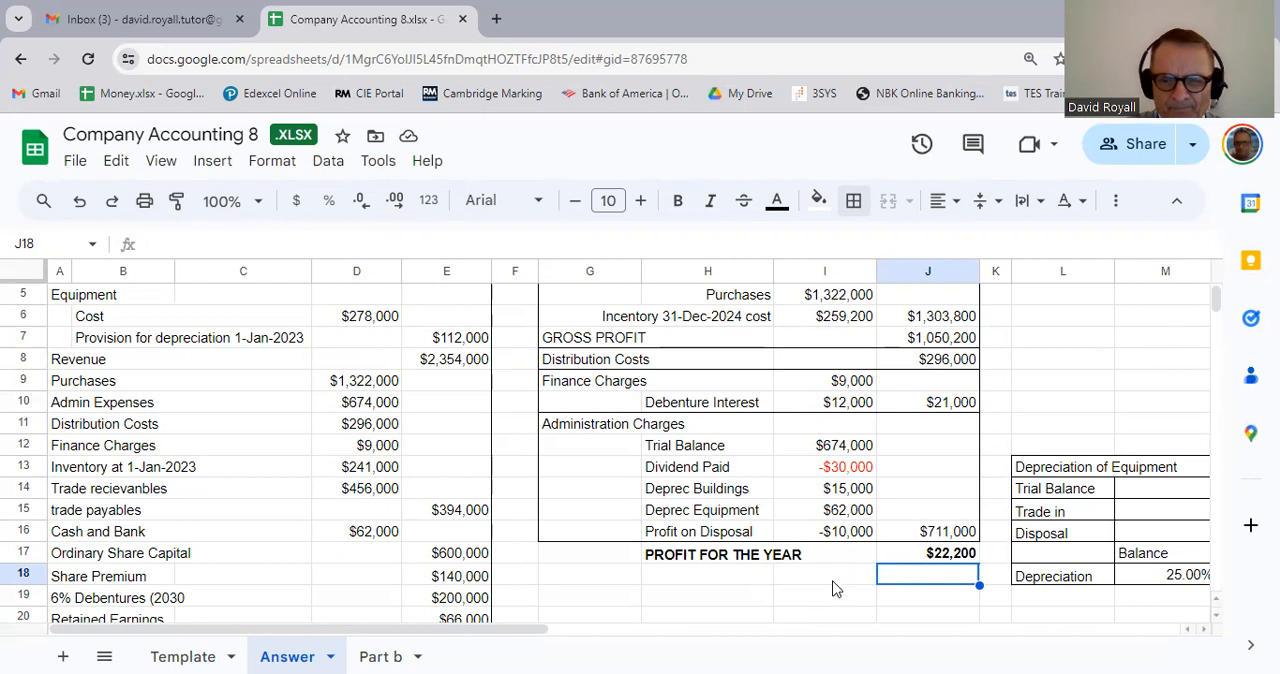
Step: Enter the heading REVALUATION in G20 below the income statement
scroll(836, 586, down, 3)
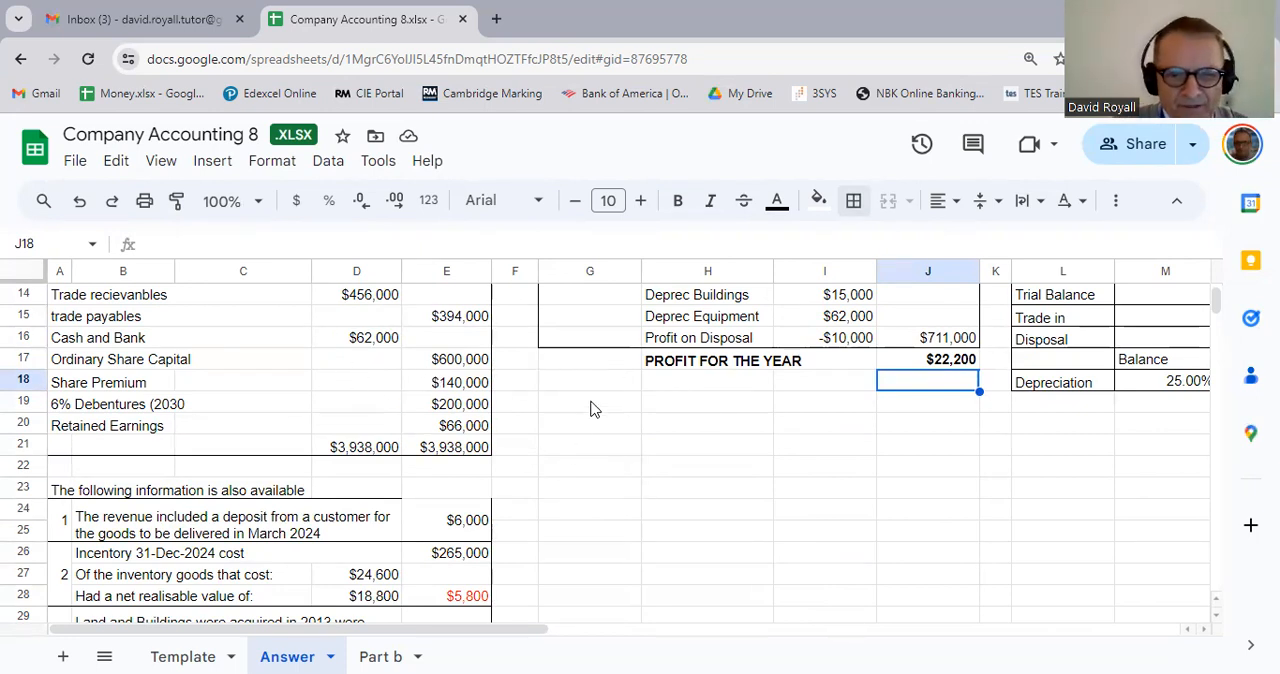
click(575, 429)
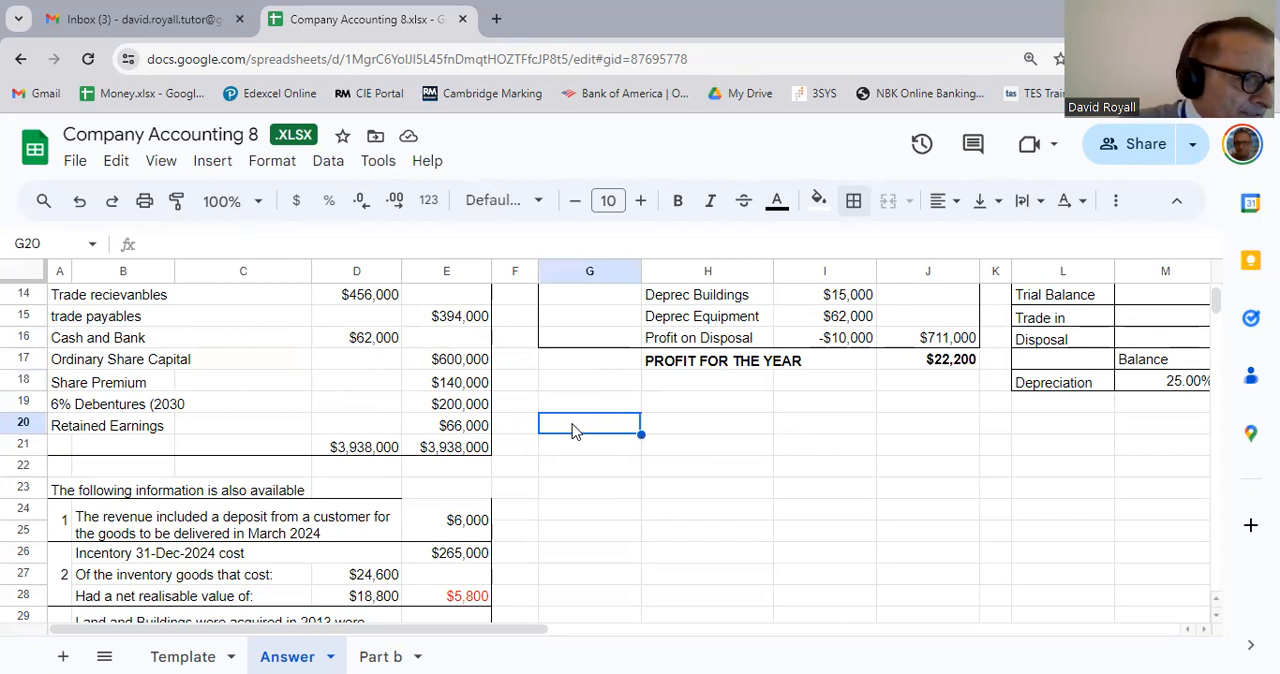
text(RE)
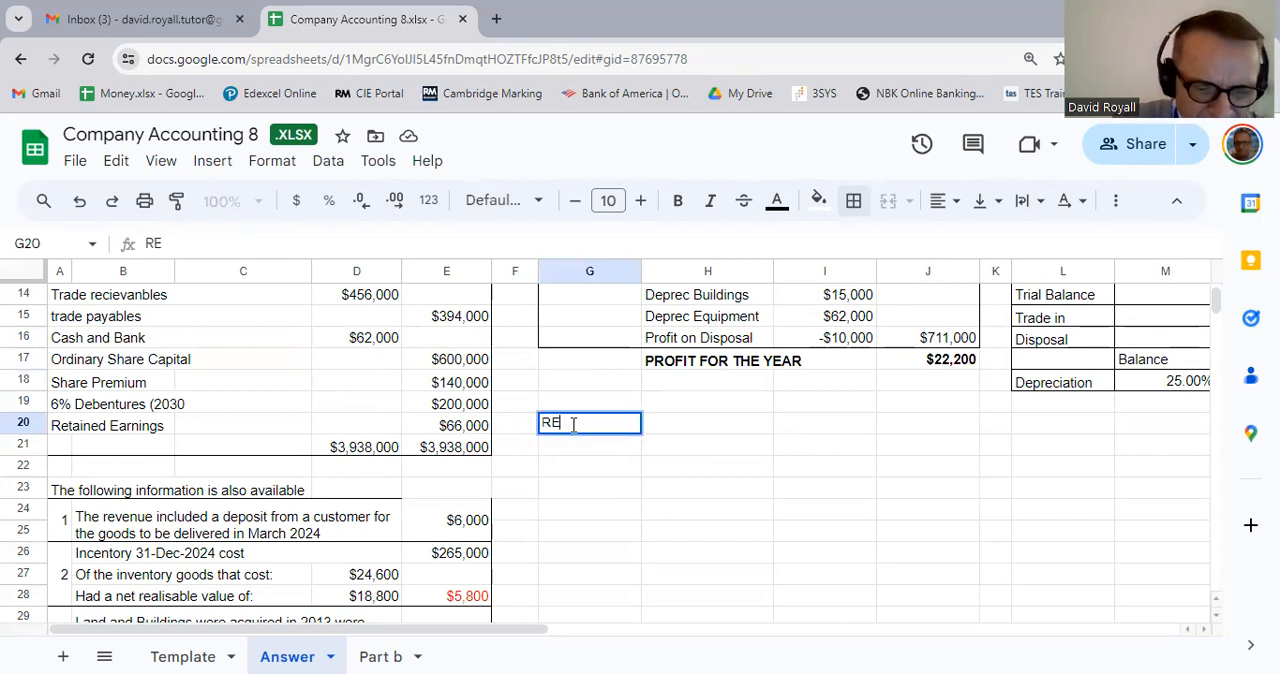
text(VALUATION)
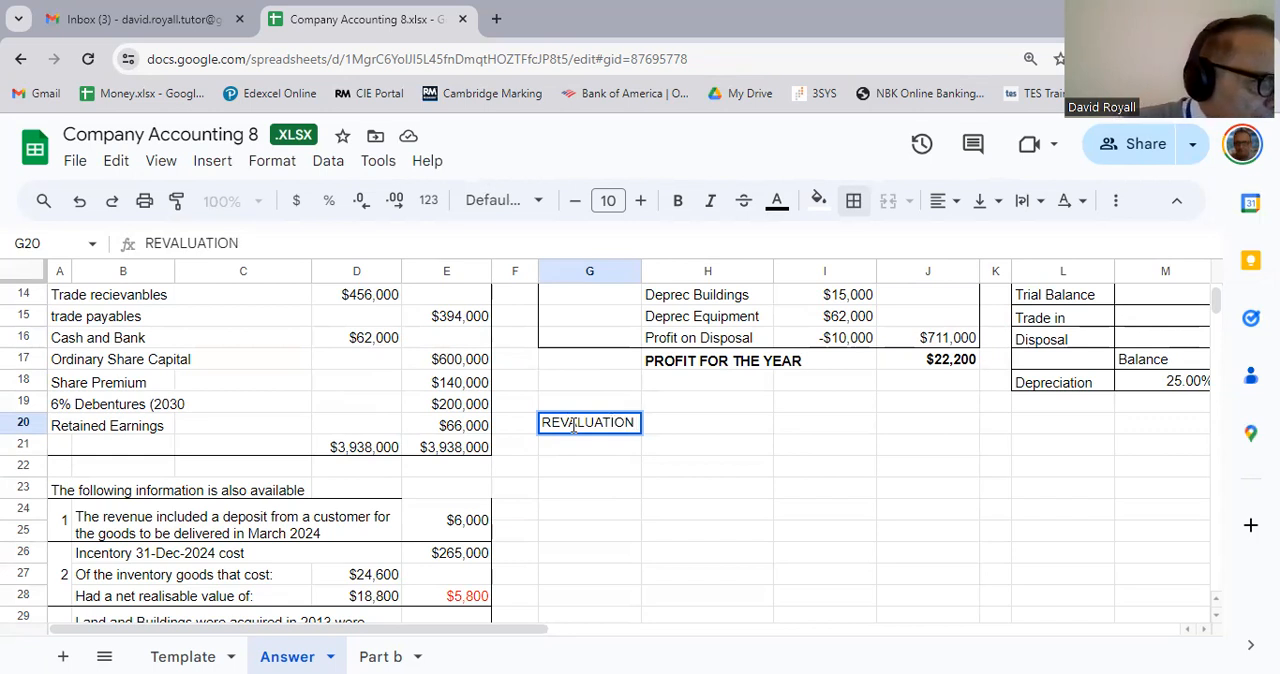
key(Return)
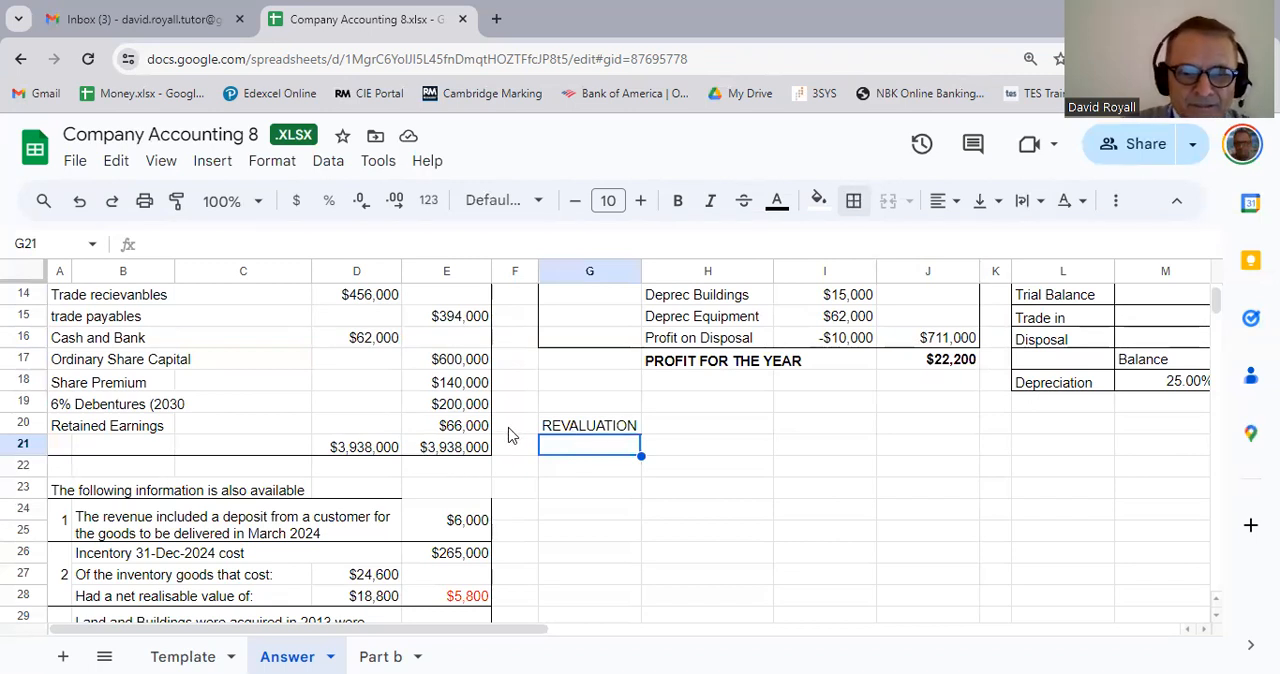
Step: Enter the label Land and Buildings Revaluation Account in G21 under the REVALUATION heading
scroll(528, 476, up, 5)
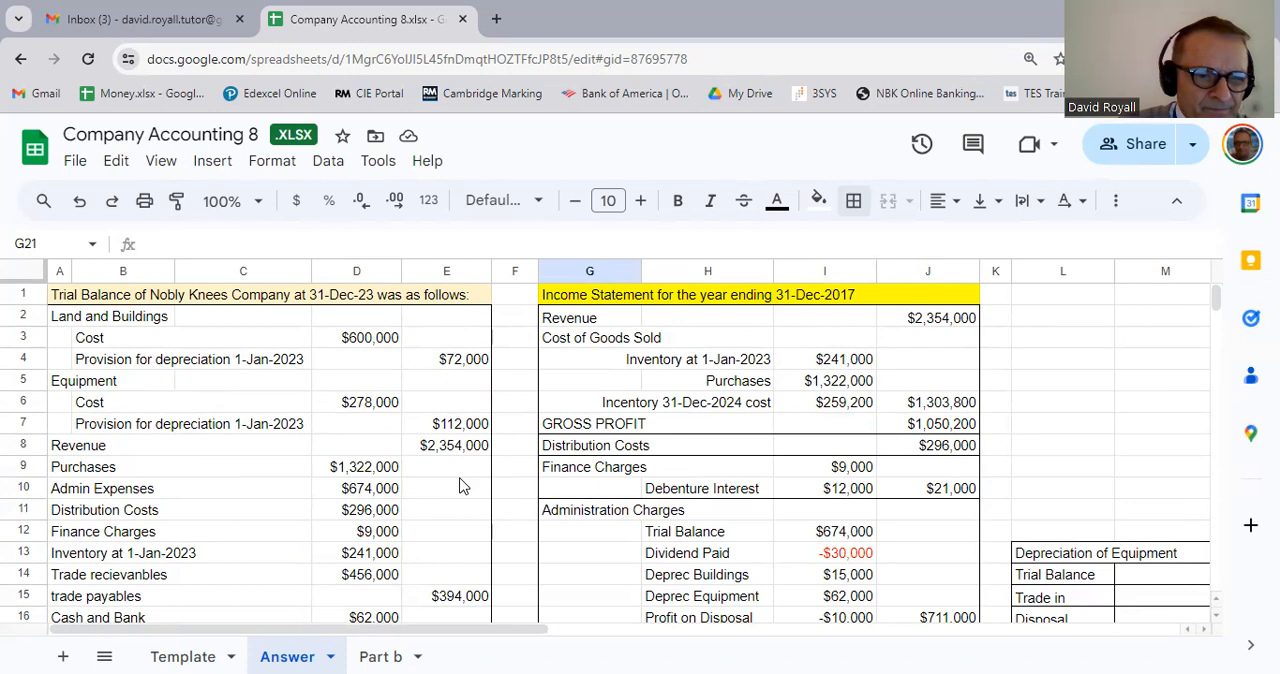
scroll(463, 485, down, 3)
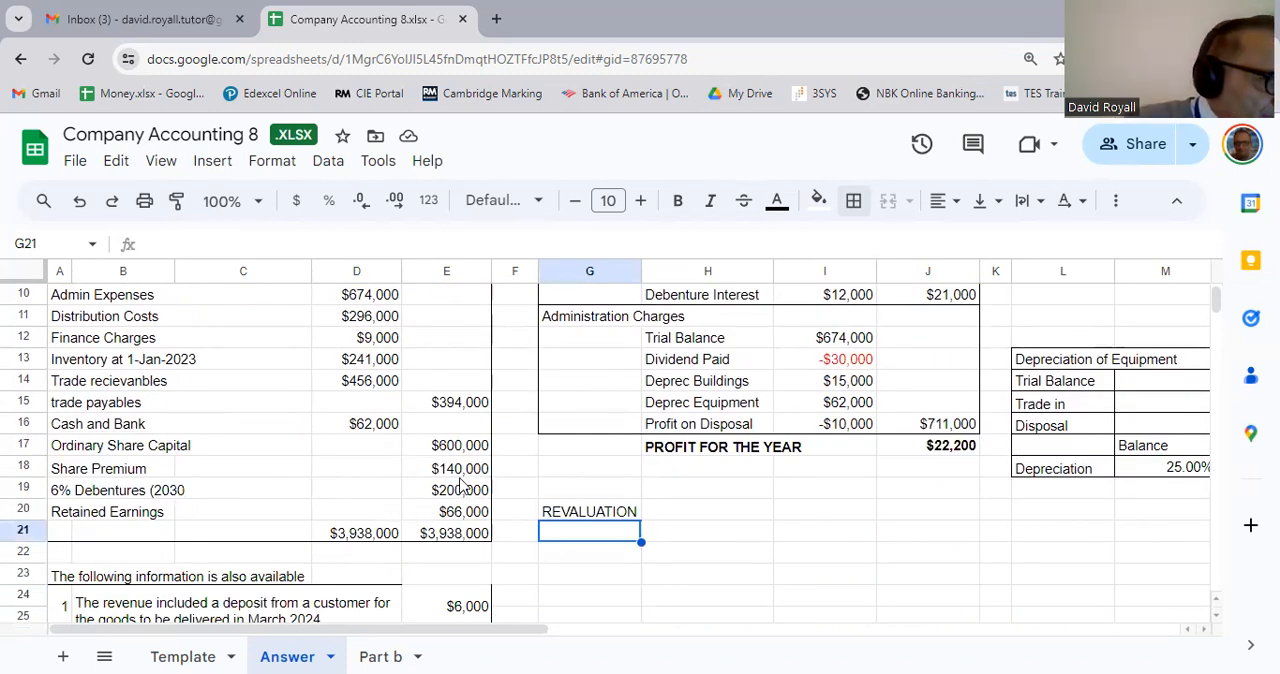
scroll(460, 485, up, 3)
scroll(456, 494, down, 4)
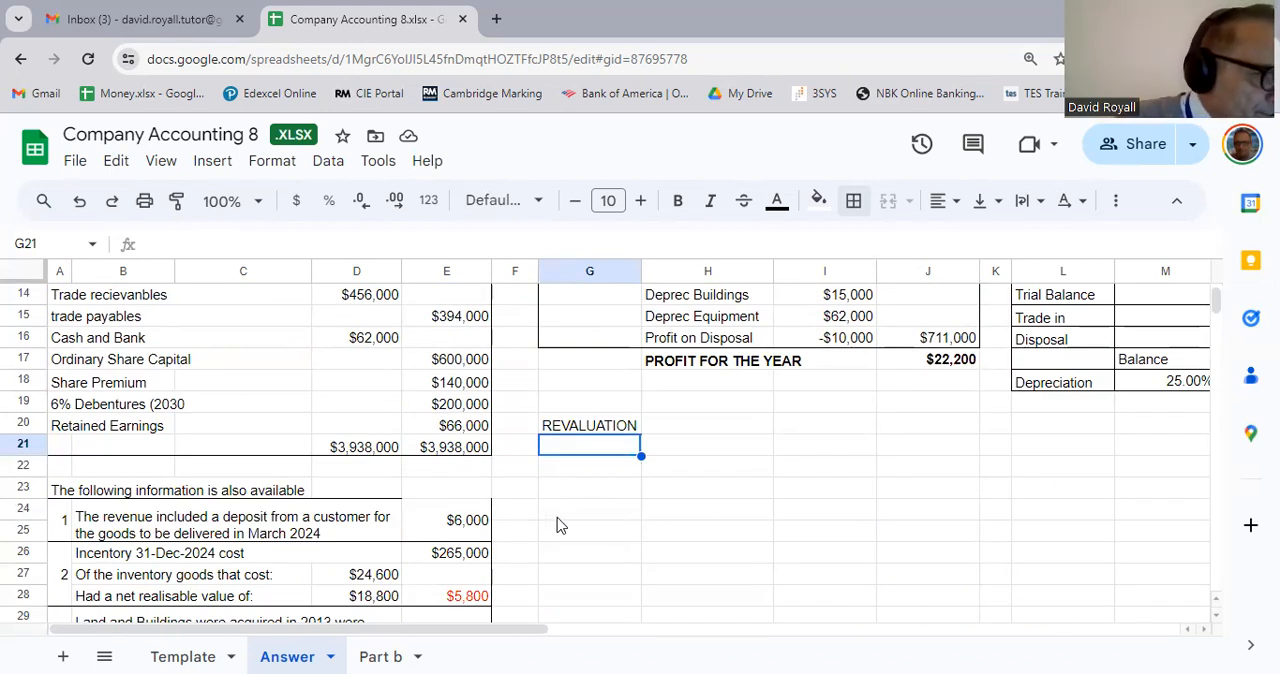
text(Lan)
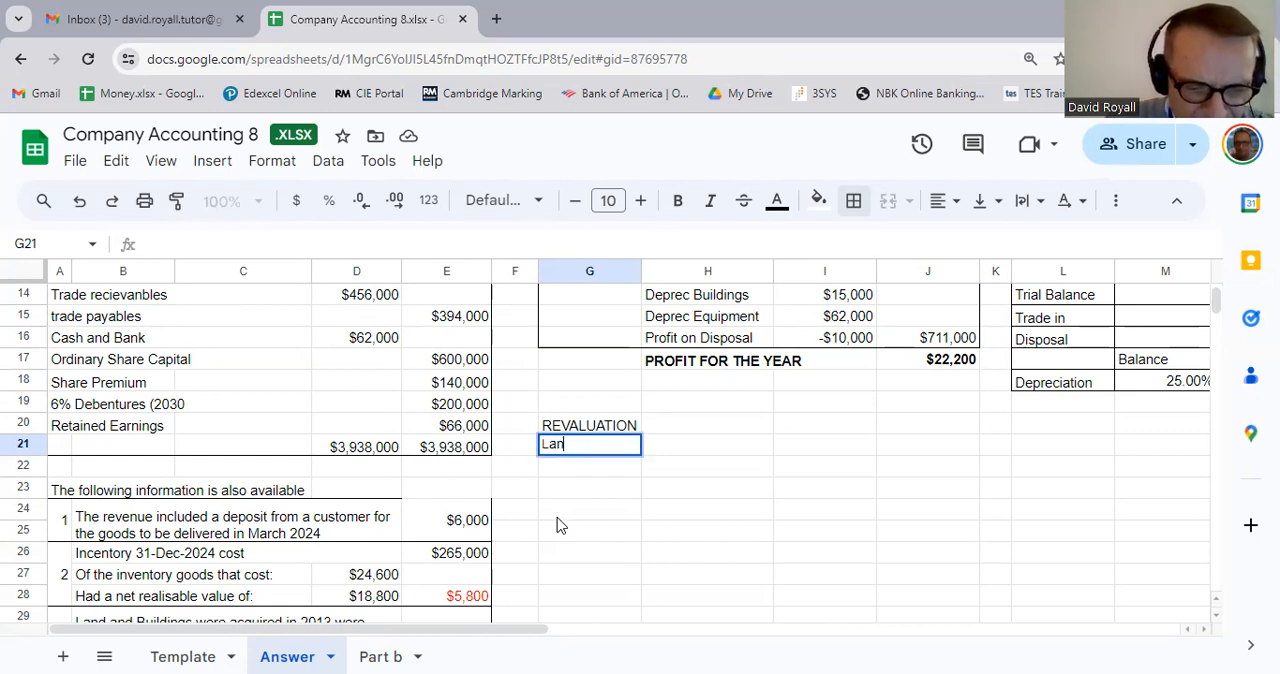
text(d and Buildings Re)
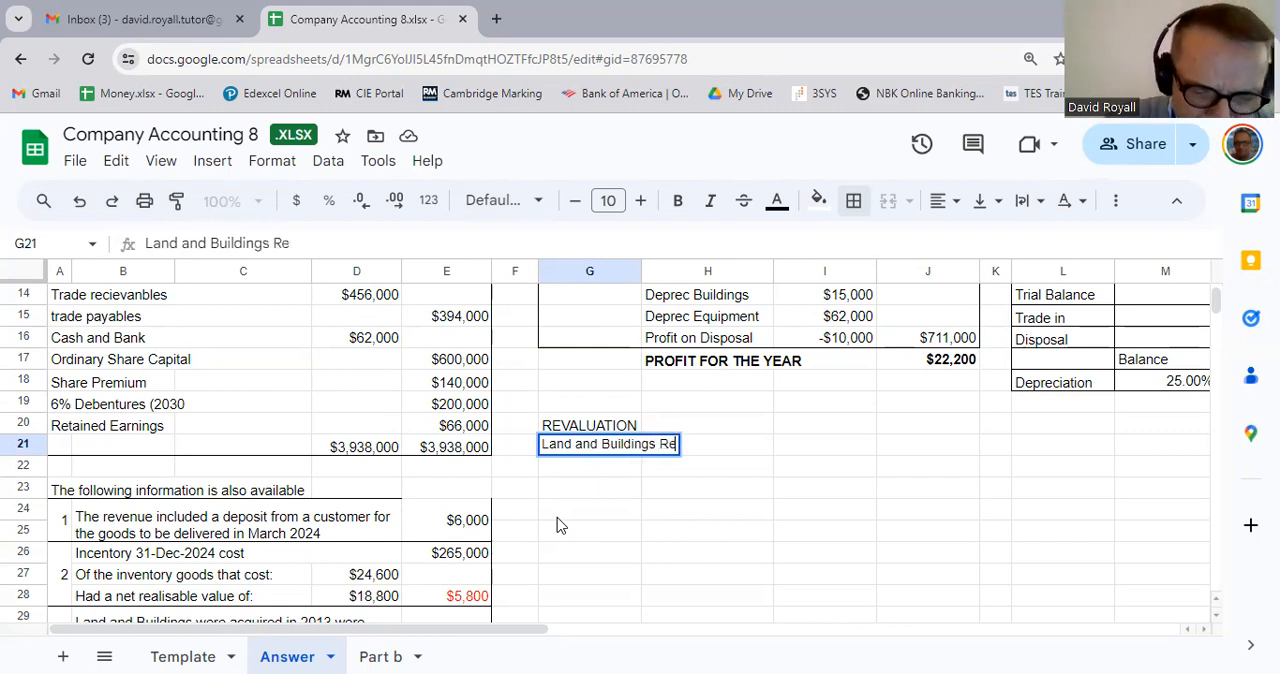
text(valuation Account)
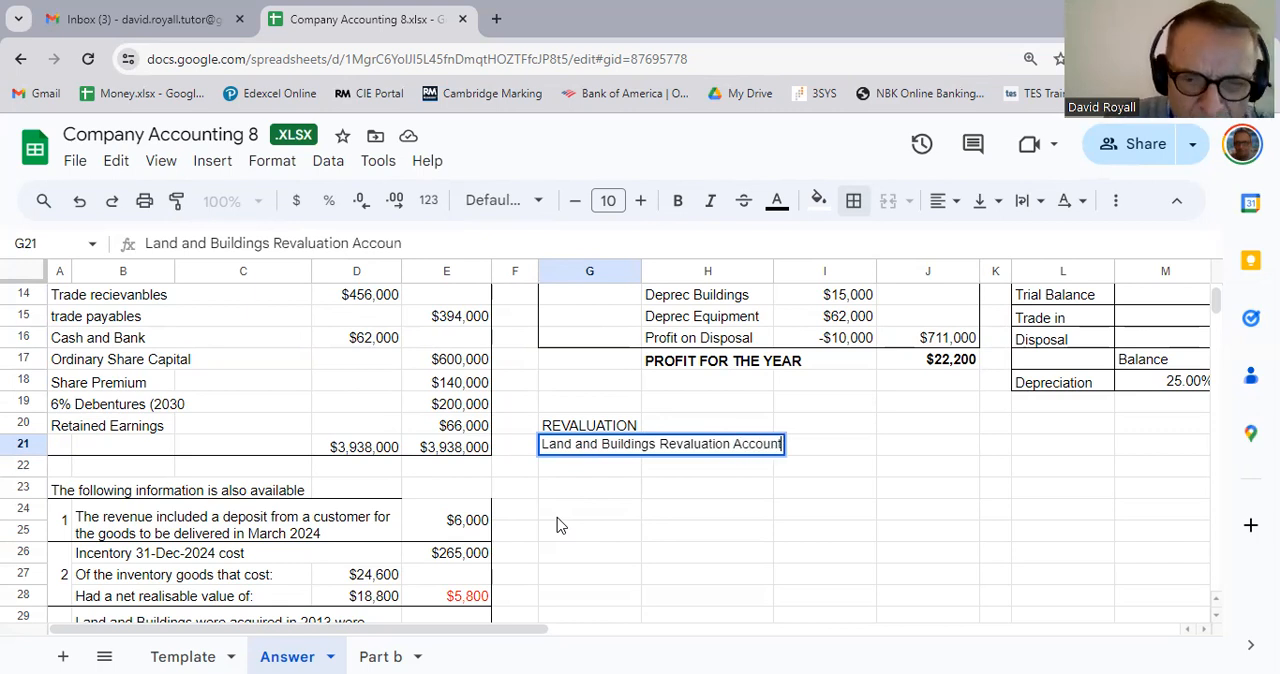
key(Return)
key(Up)
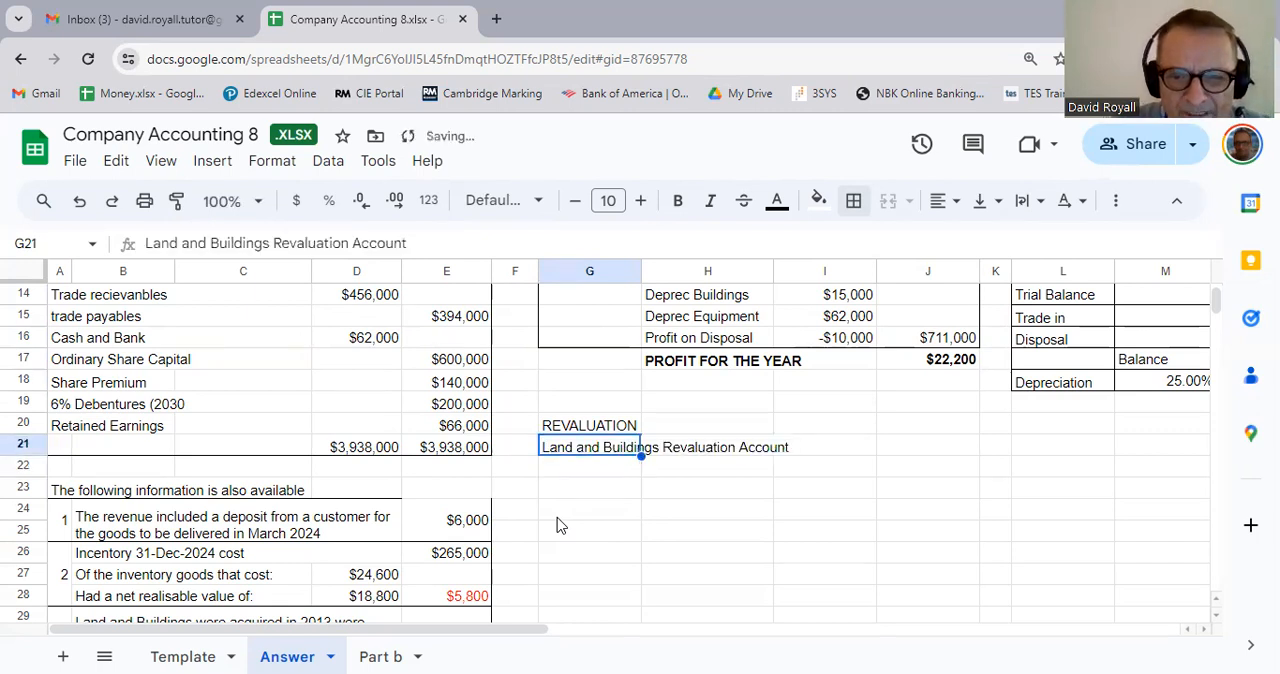
Step: Link J21 to the land and buildings revalued amount in note 3 with the formula =E30
key(Right)
key(Right)
key(Right)
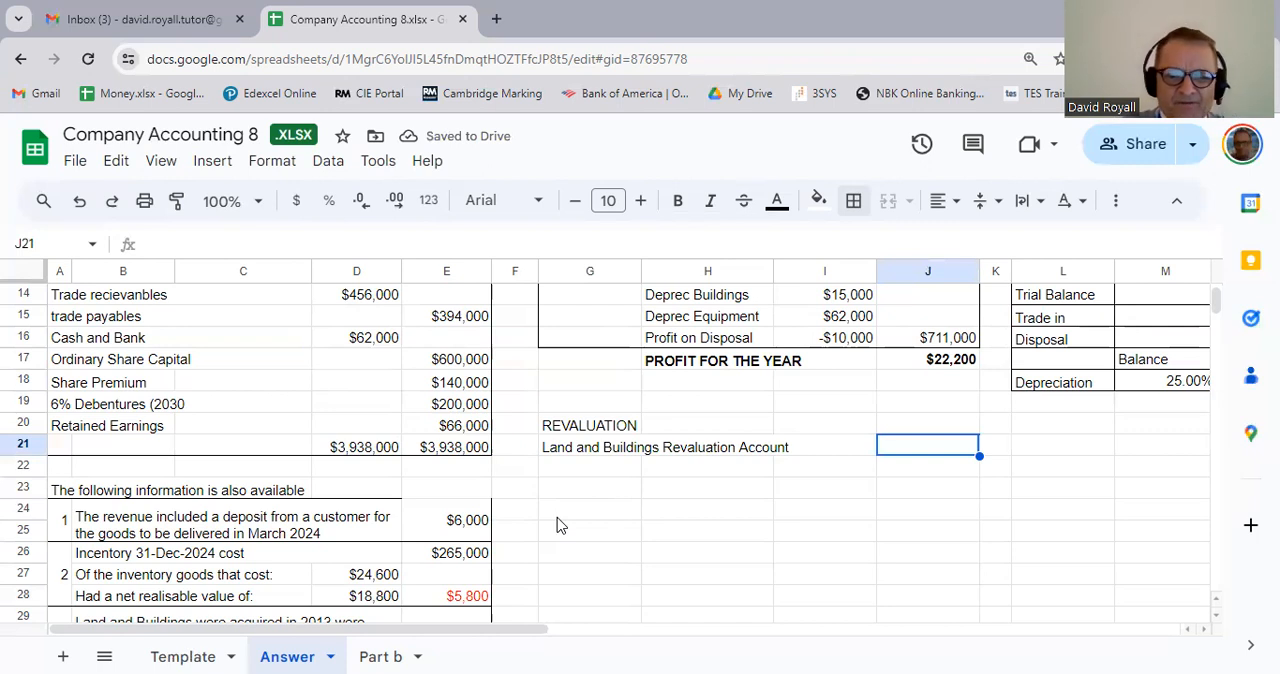
text(=)
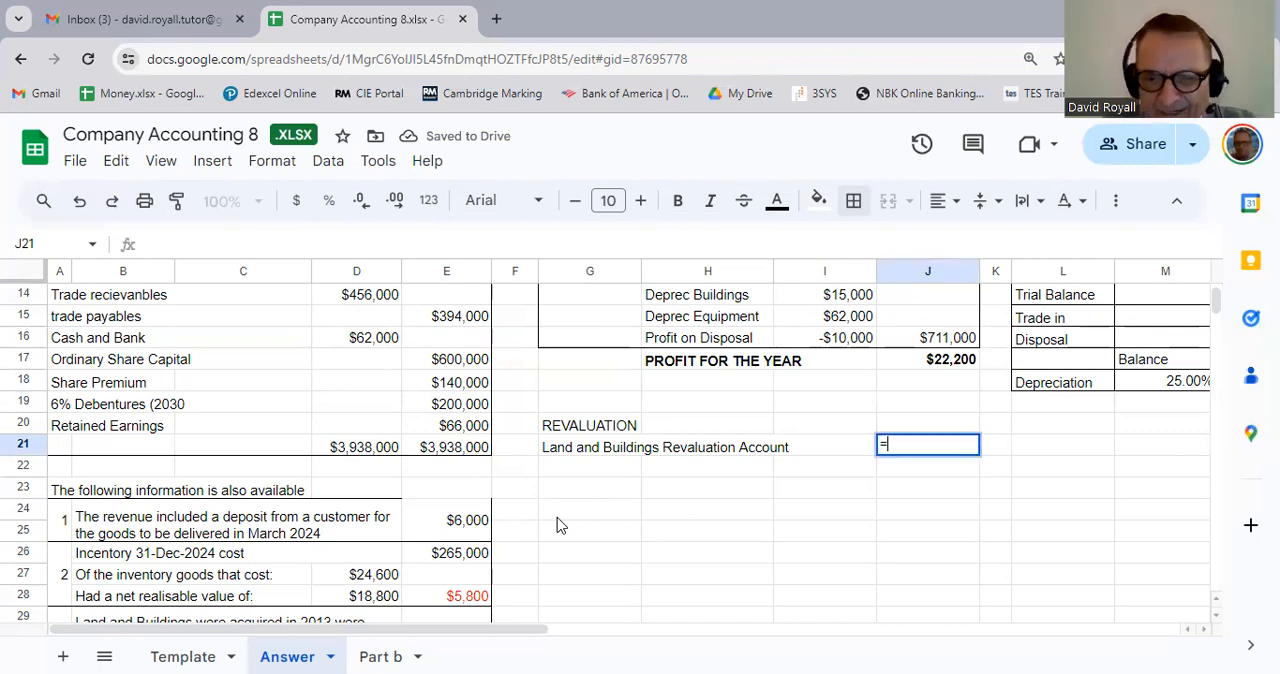
scroll(548, 570, down, 2)
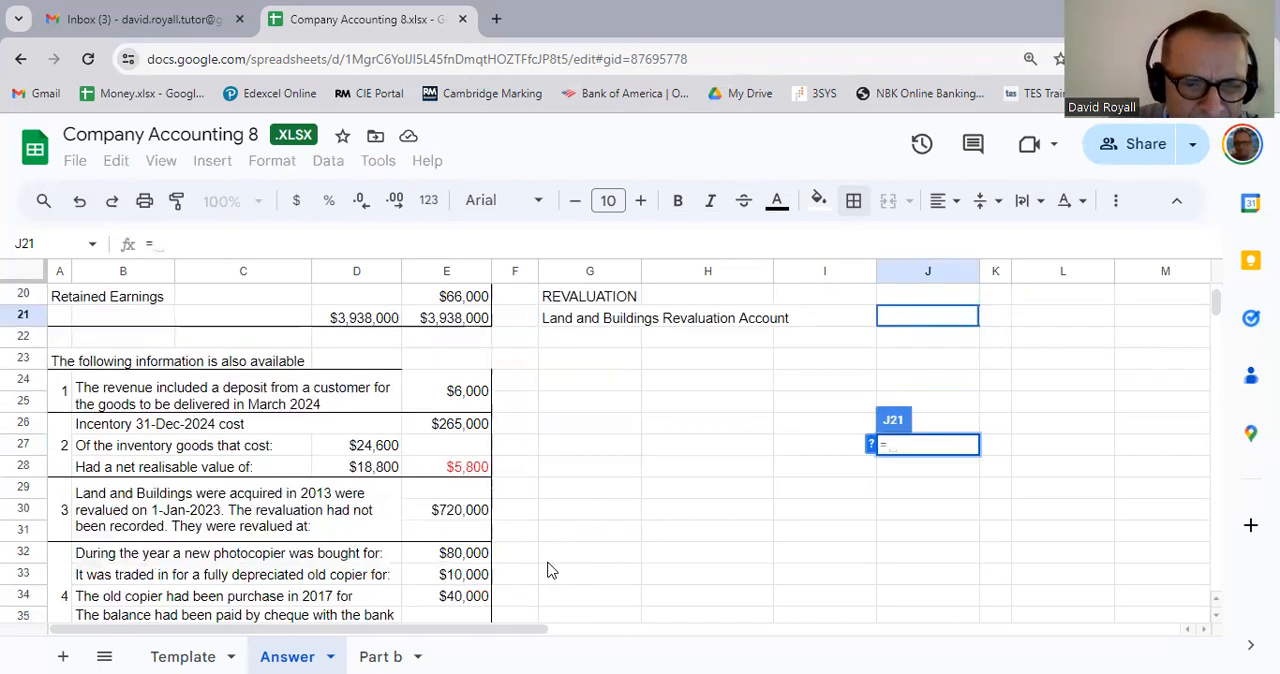
click(455, 515)
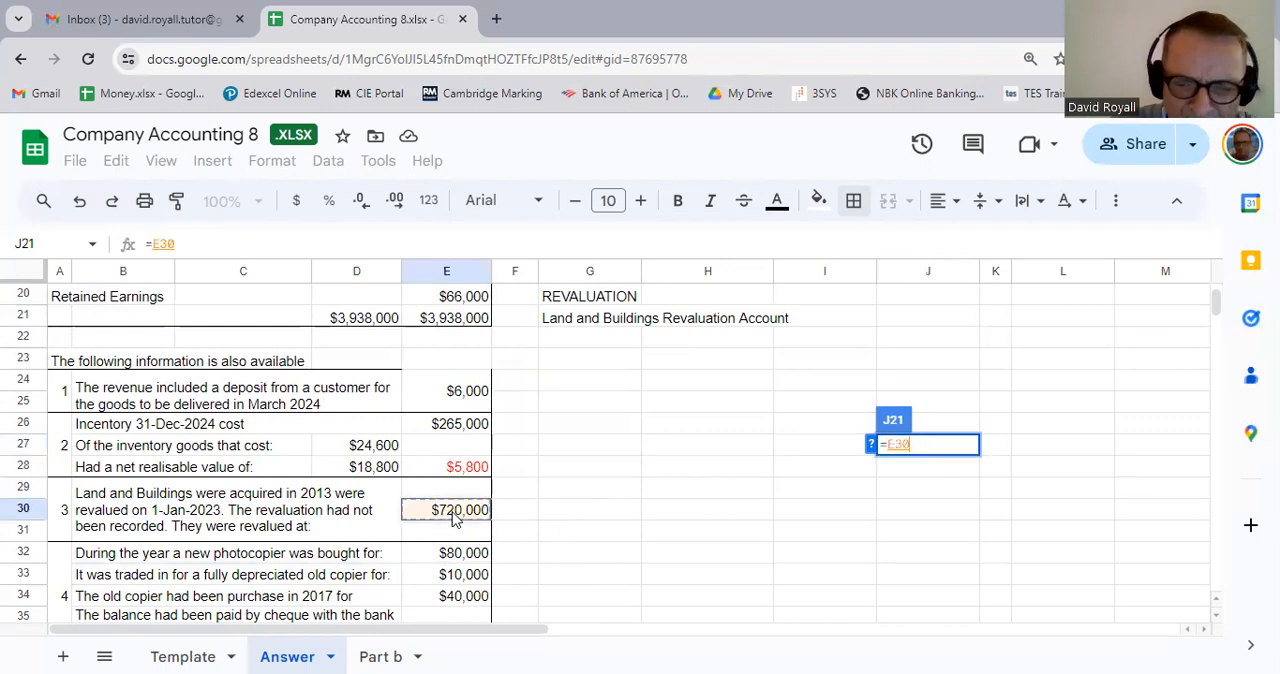
key(Return)
Step: Enter the label Land and Building Original Cost in G22 below the revaluation account line
key(Up)
key(Down)
key(Down)
key(Left)
key(Left)
key(Left)
key(Up)
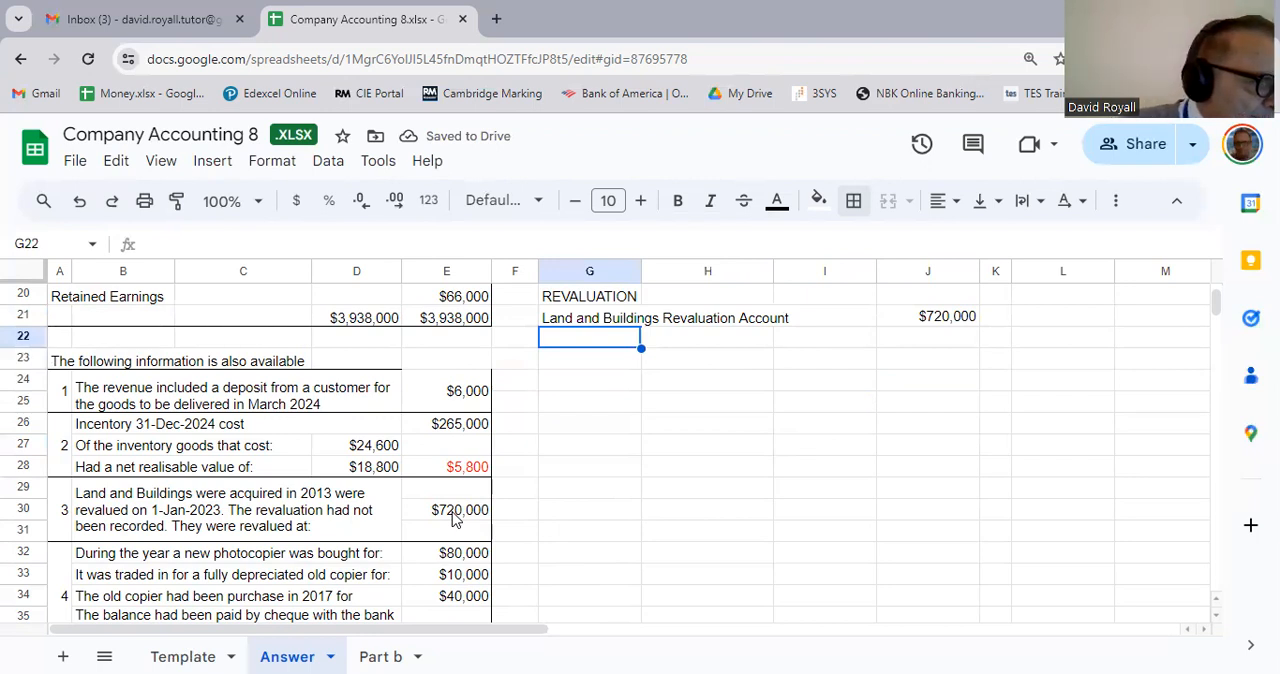
text(Land)
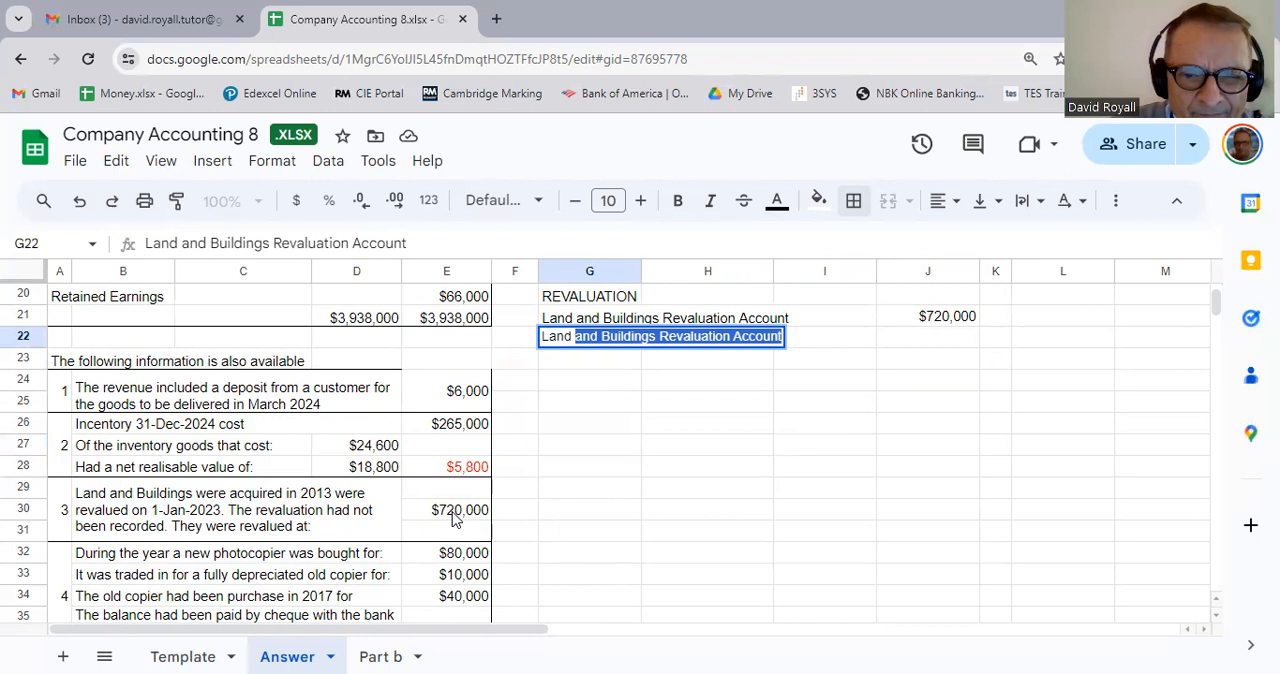
text(and )
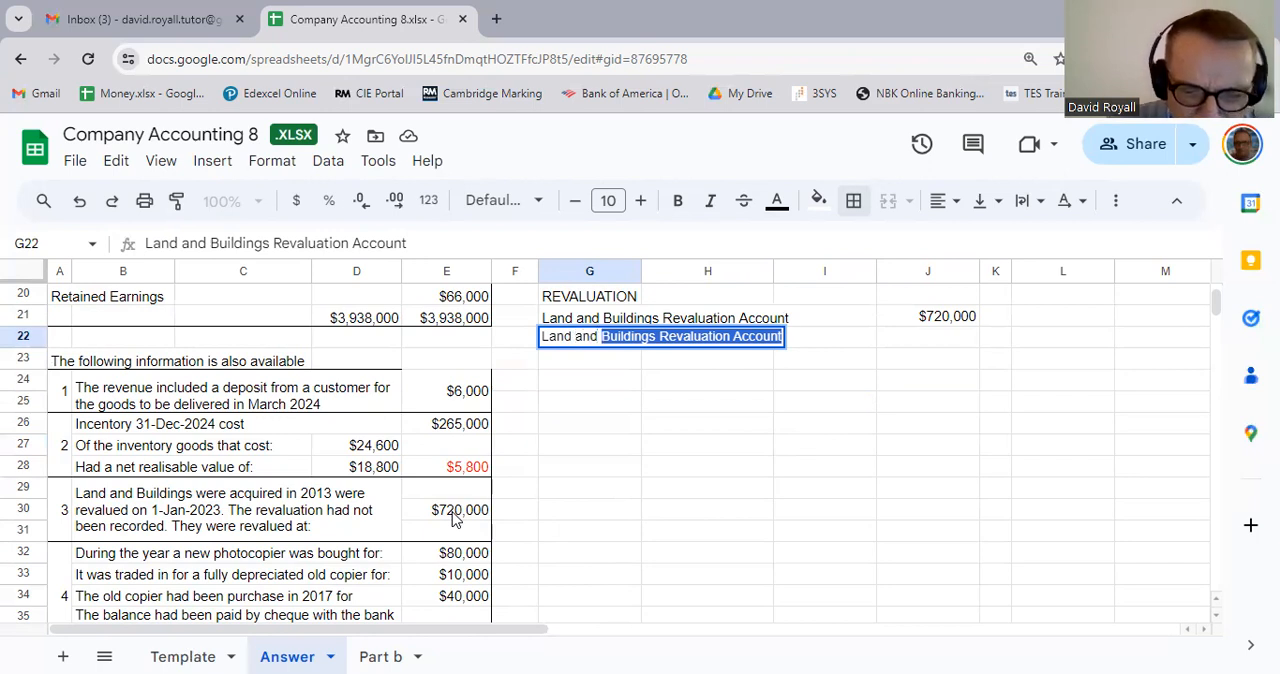
text(Building)
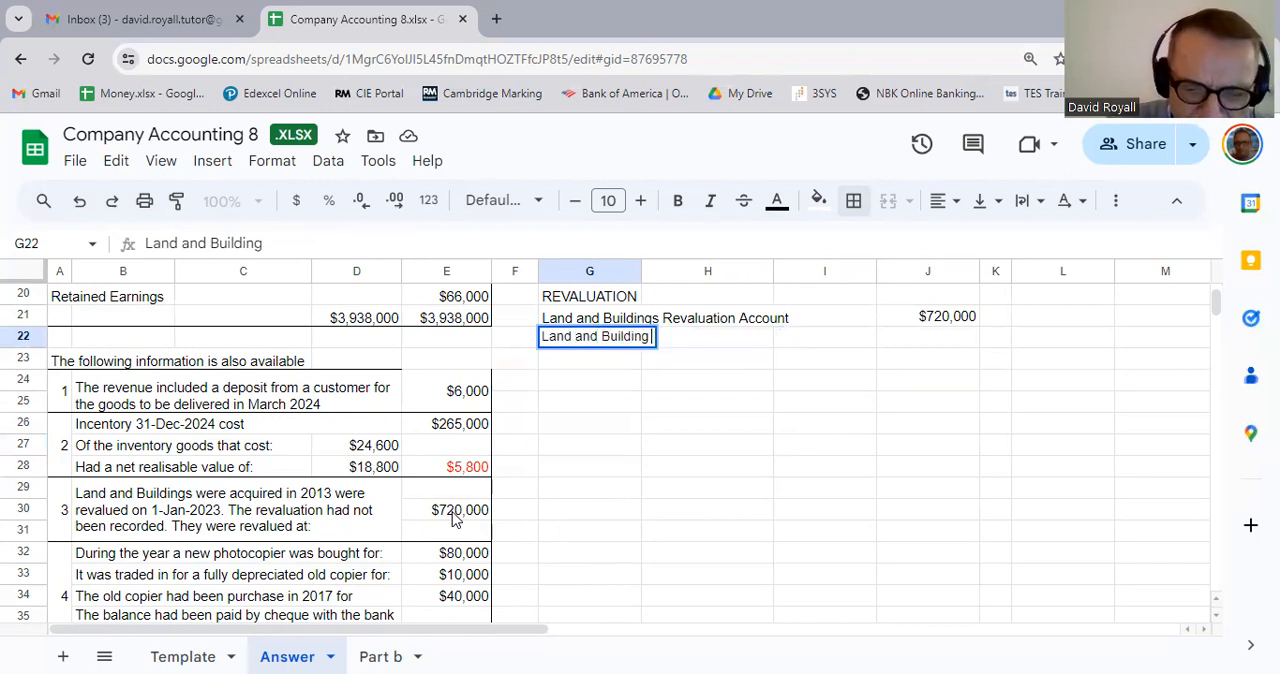
text( Origin)
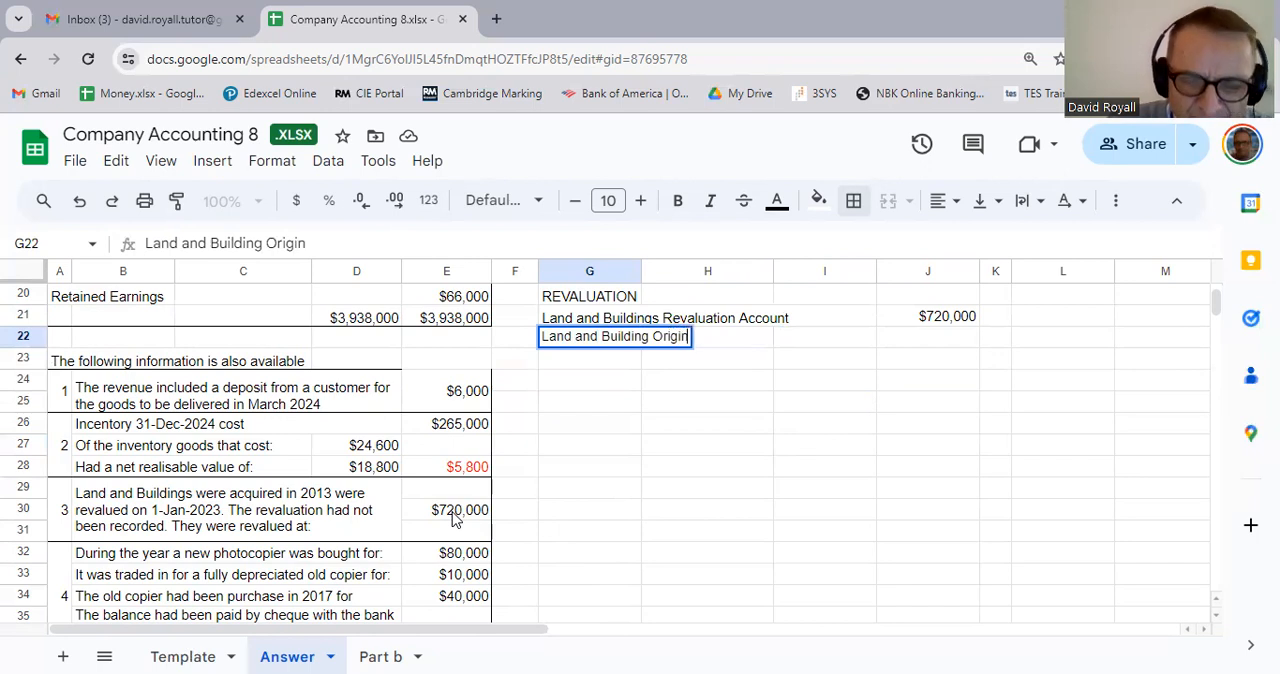
text(al Cost)
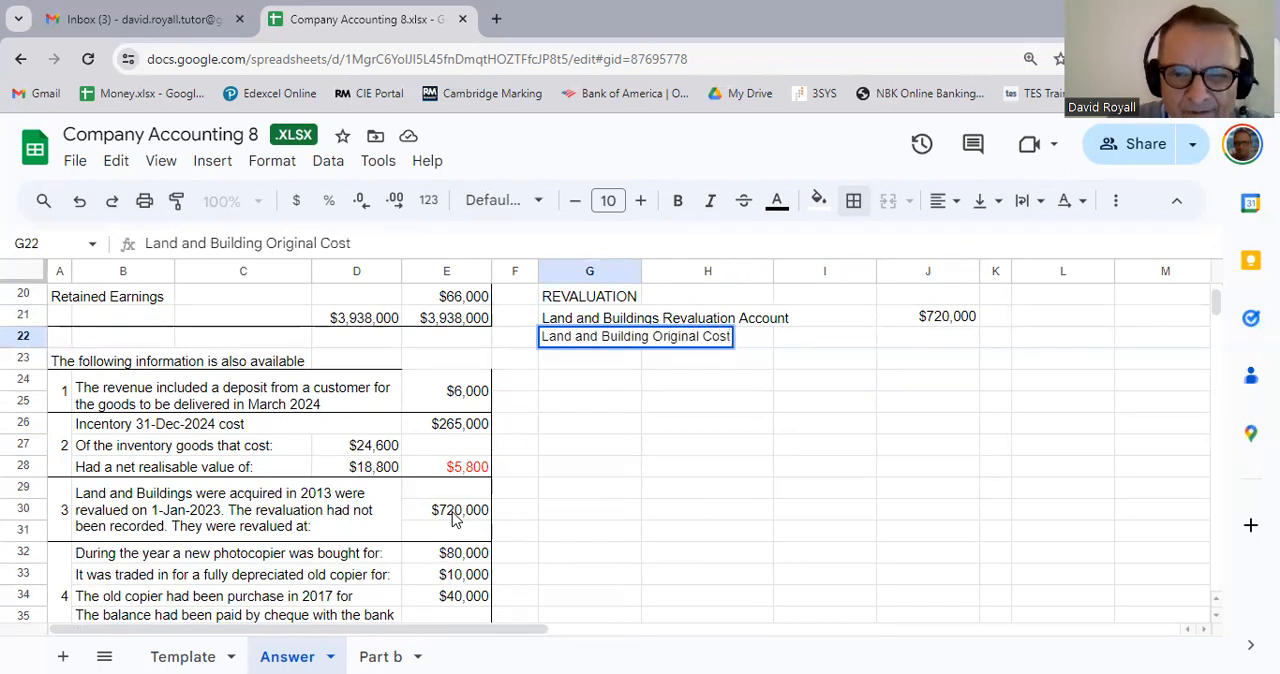
scroll(600, 459, up, 3)
click(582, 464)
Step: Link J22 to the land and buildings cost in the trial balance with the formula =D3
scroll(580, 452, up, 4)
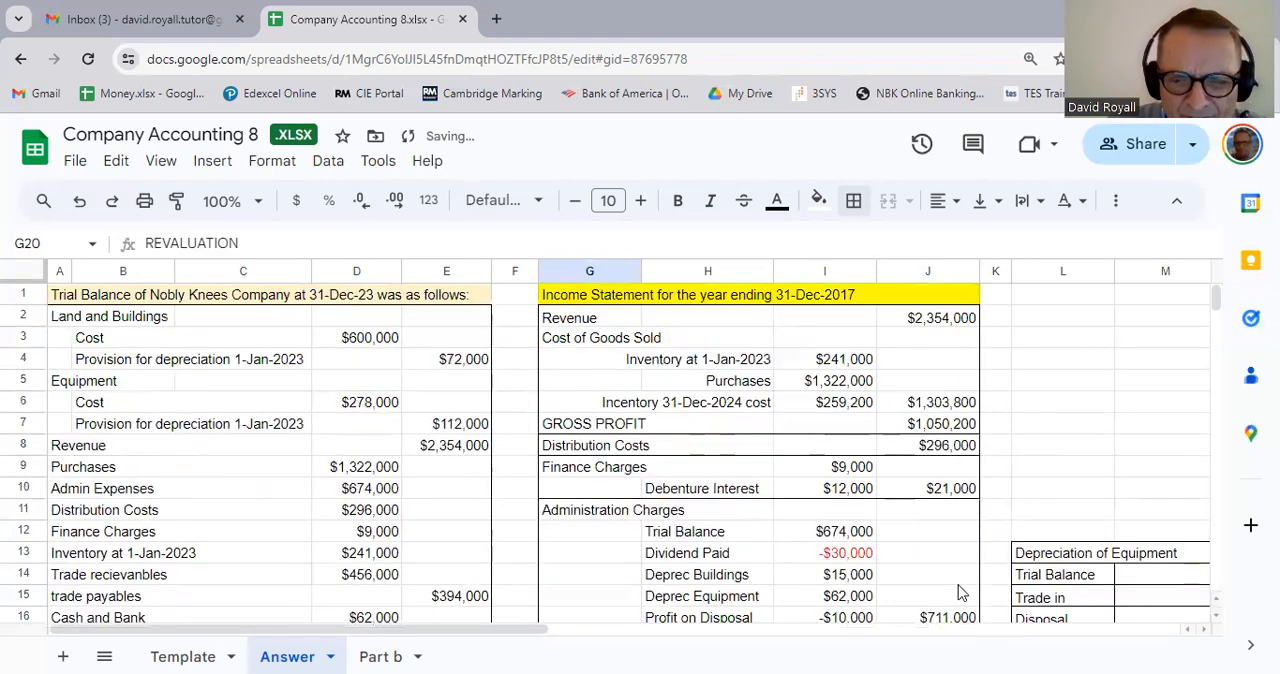
scroll(900, 560, down, 3)
click(910, 559)
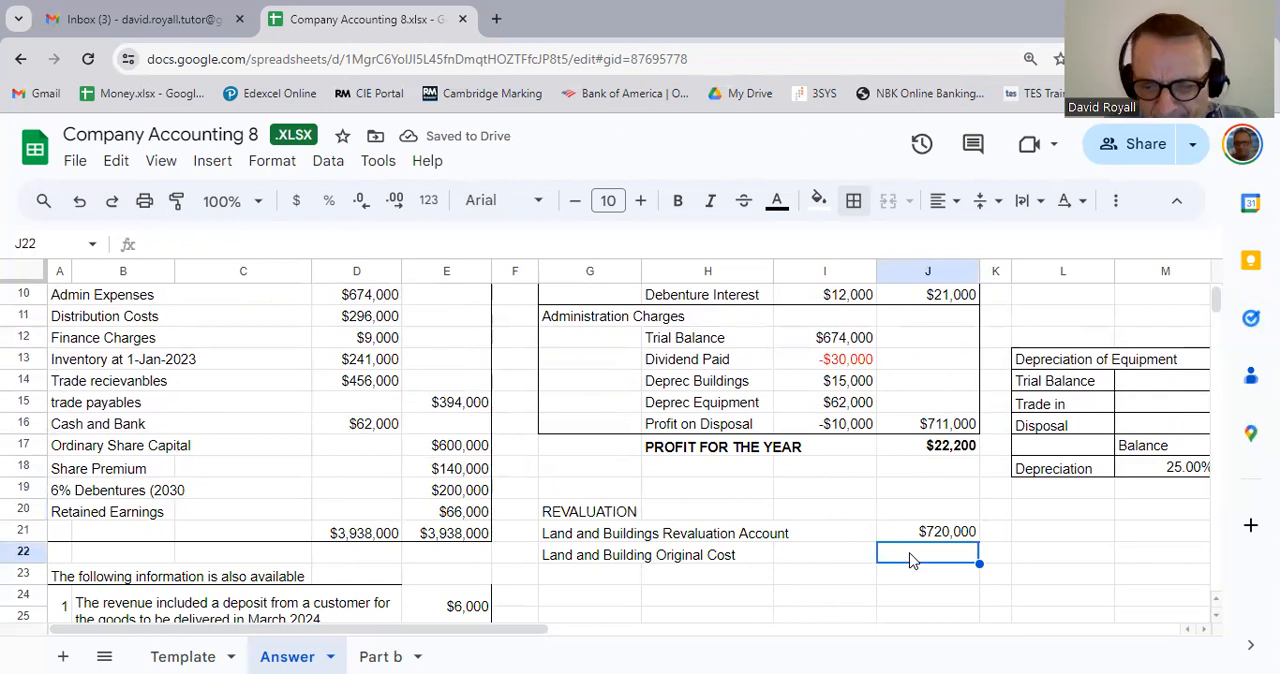
text(=)
scroll(302, 520, up, 3)
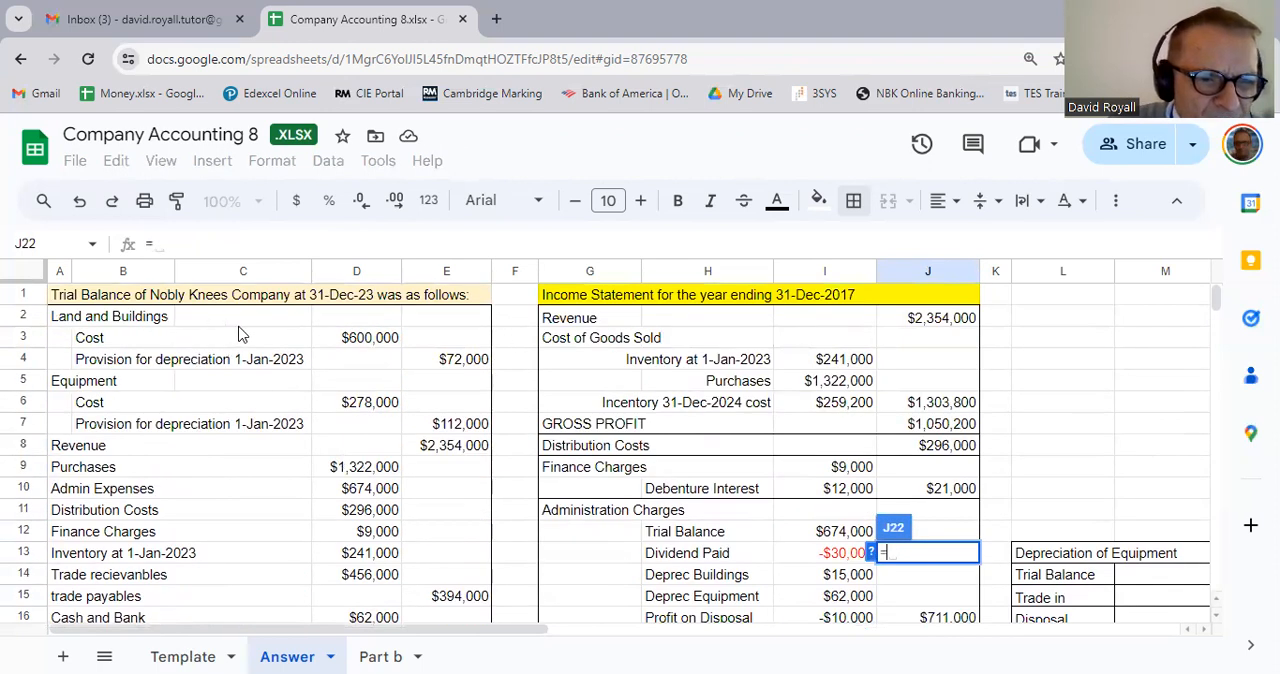
click(388, 345)
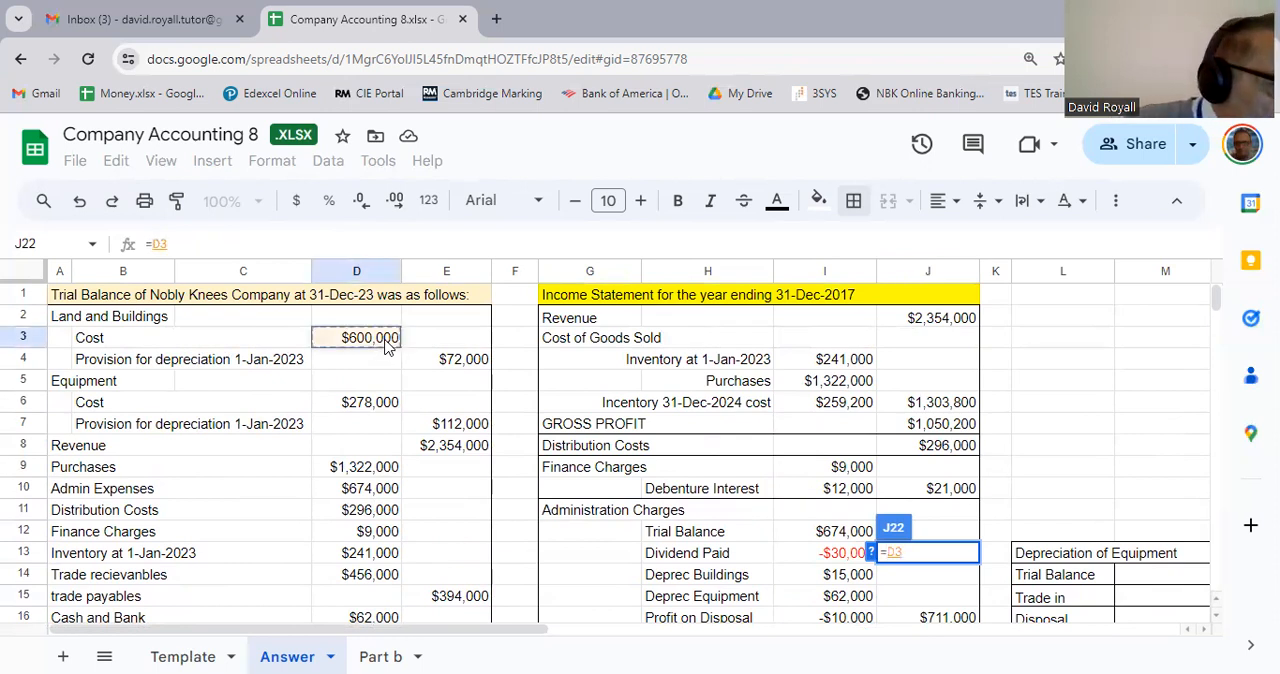
key(Return)
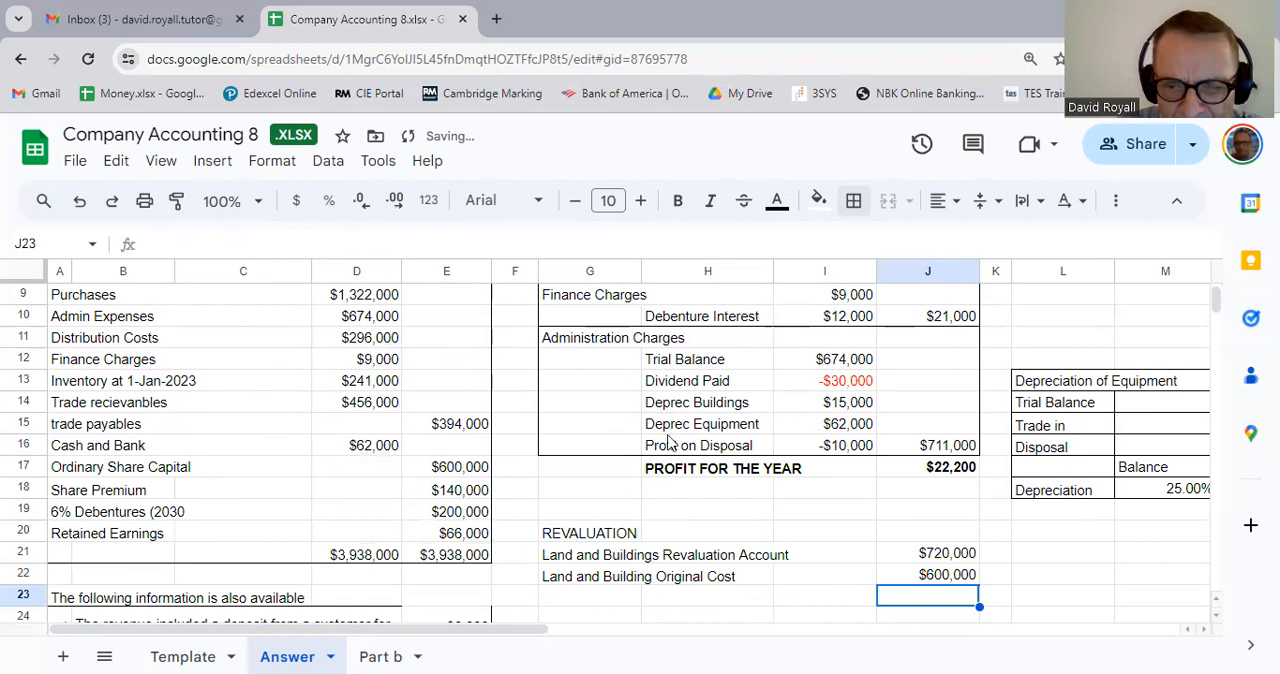
Step: Move the land and building original cost from J22 to I22
click(853, 584)
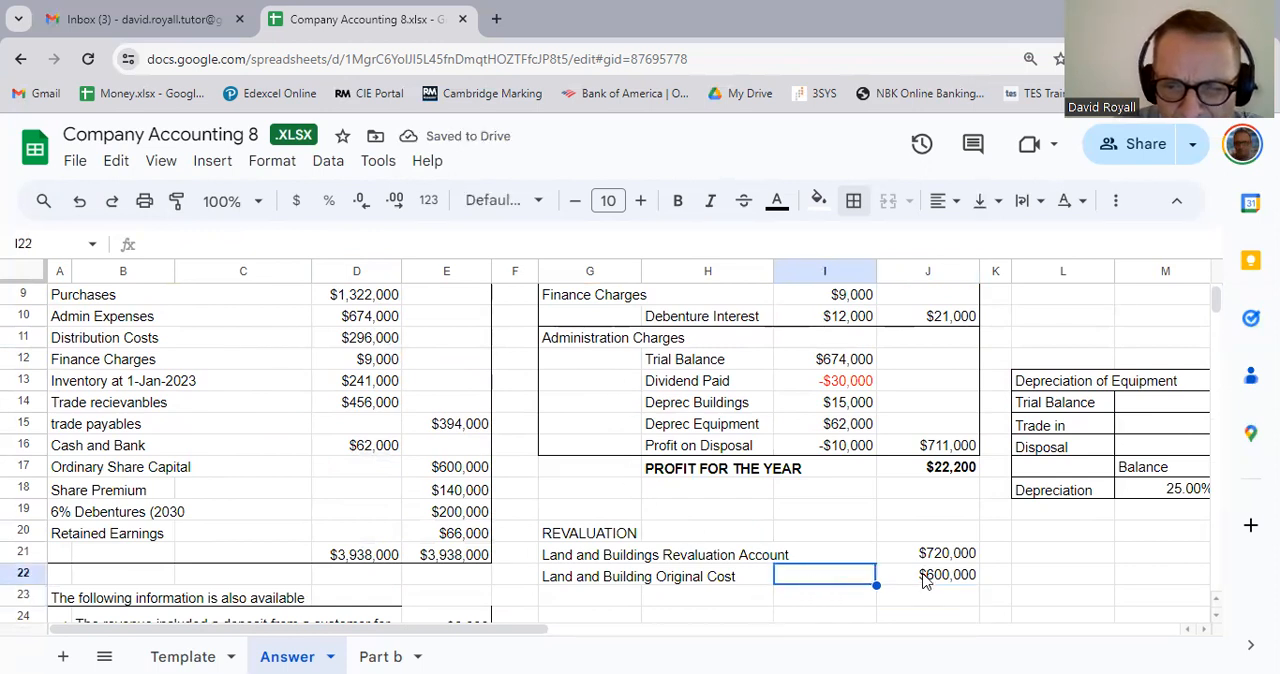
click(926, 580)
drag(910, 560, 851, 607)
click(851, 607)
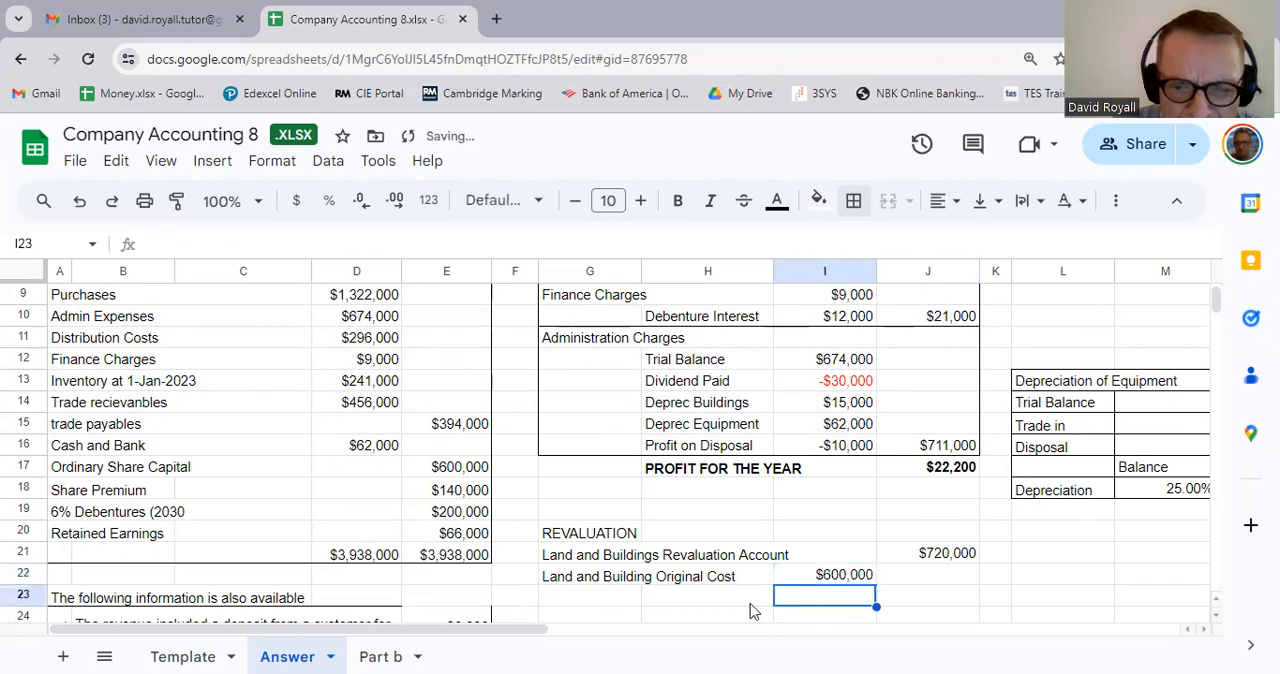
Step: Enter the label Accumulated Depreciation at 1 Jan in G23 below the original cost line
click(586, 602)
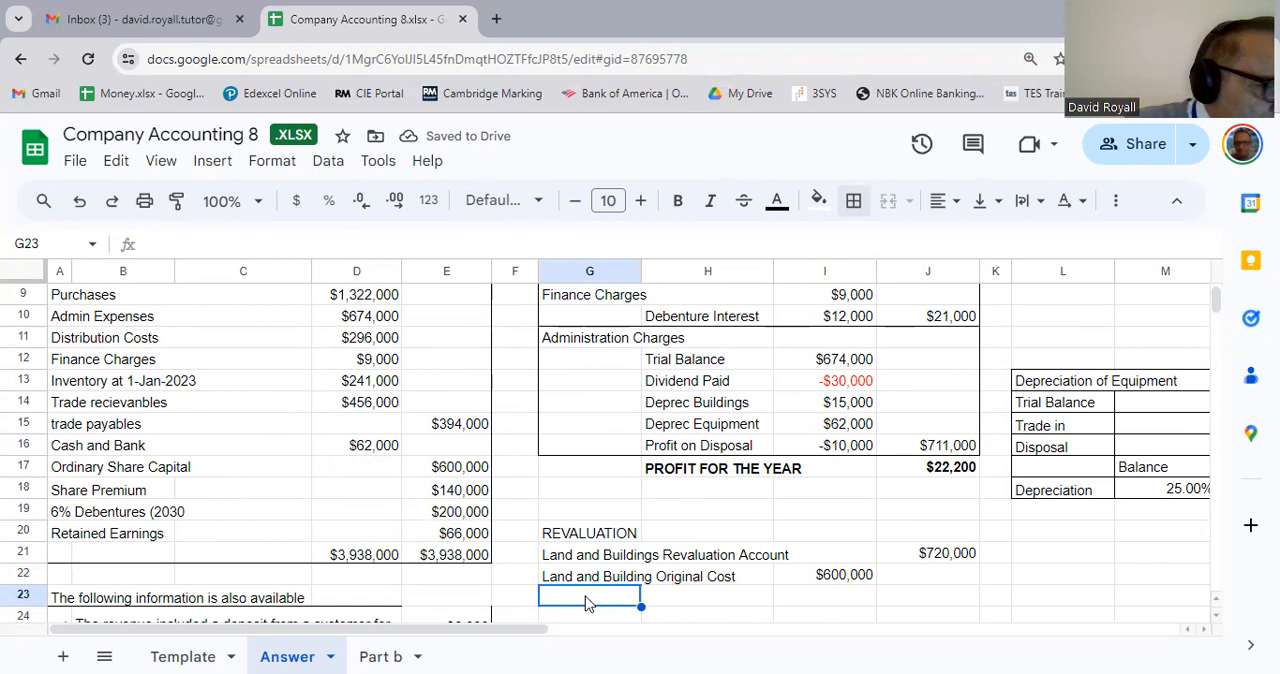
text(Acc)
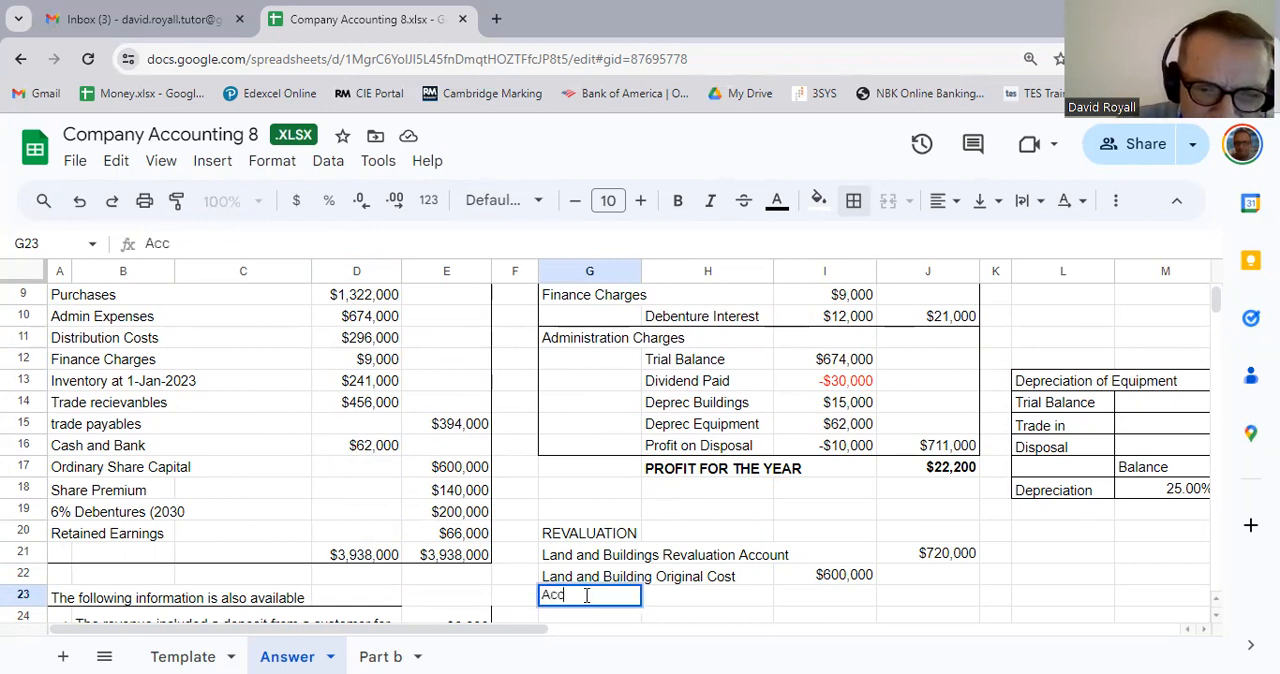
text(umu)
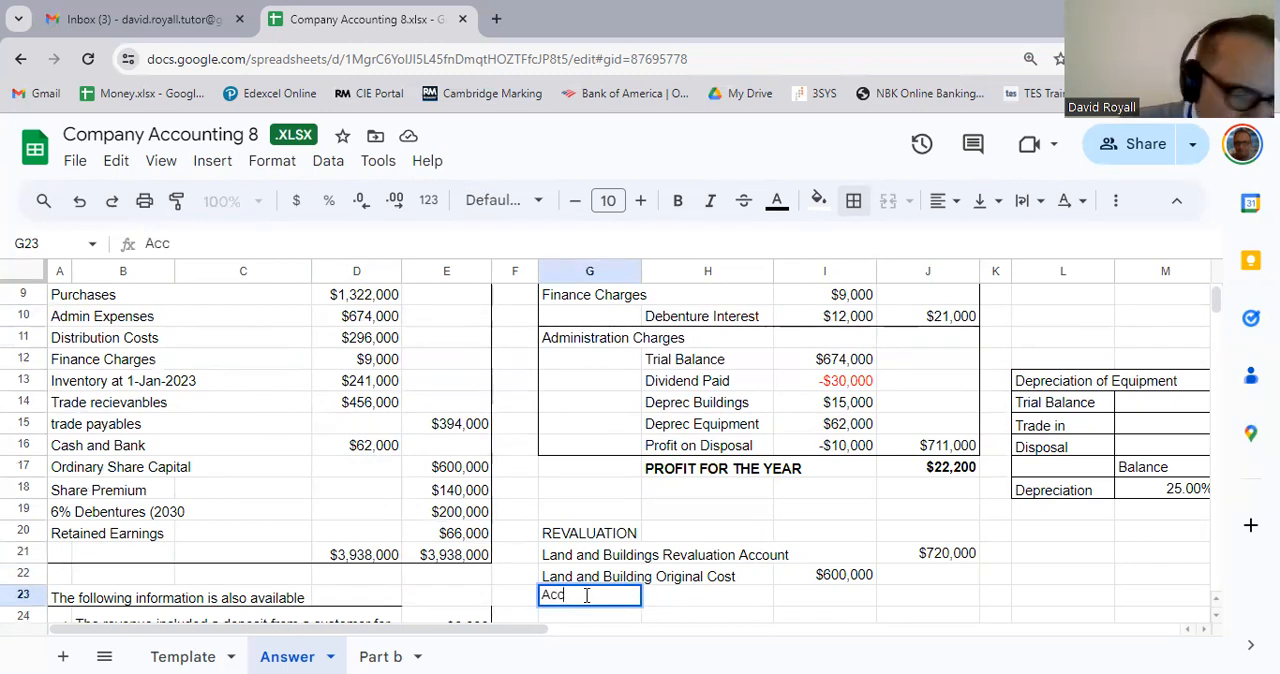
text(lat)
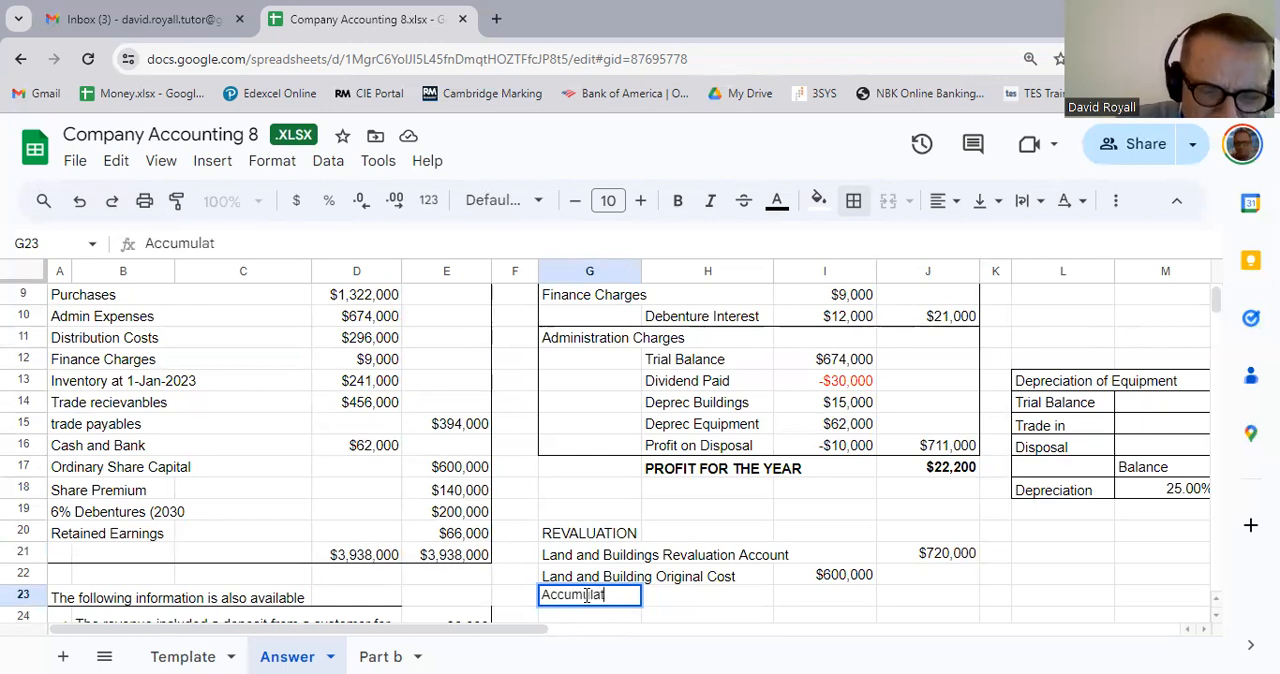
text(ed Dep)
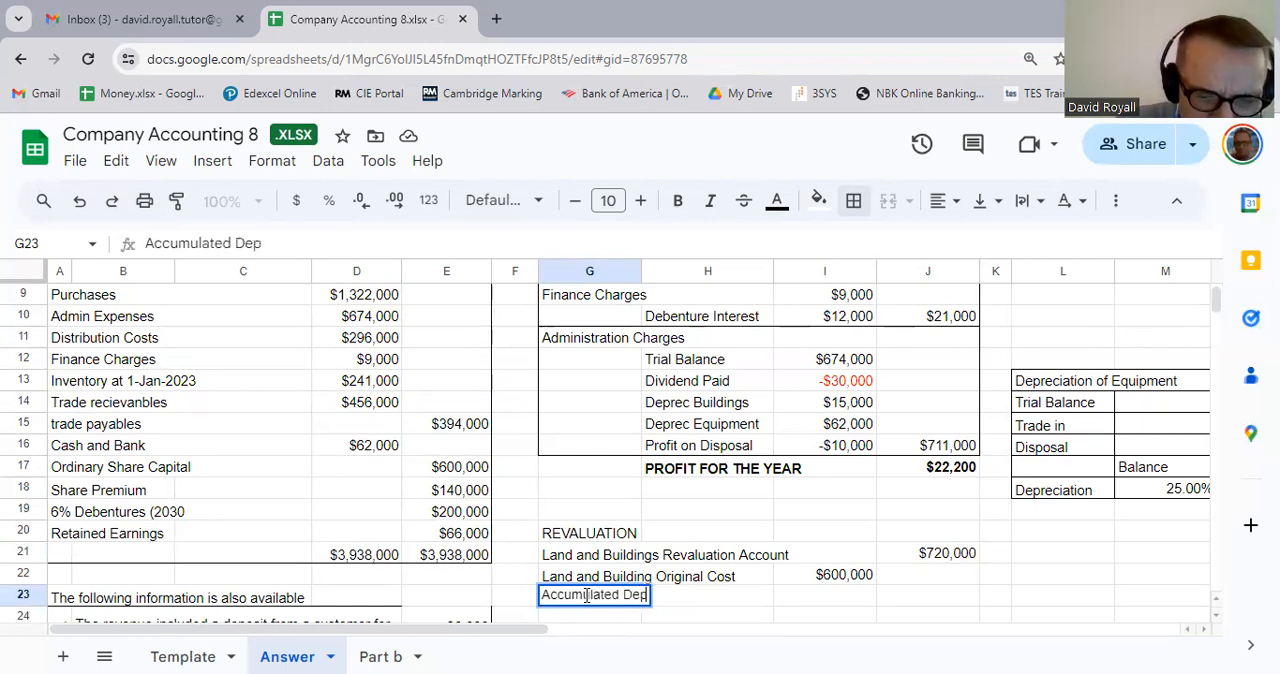
text(reciation)
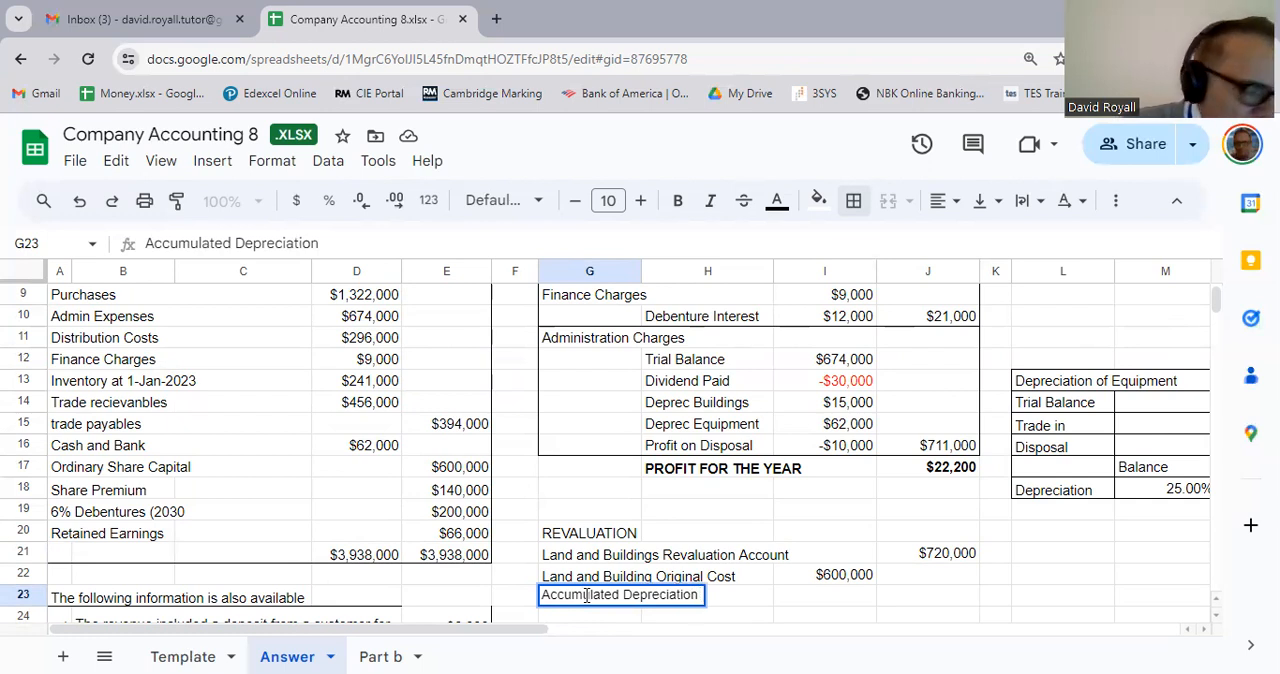
text( at 1)
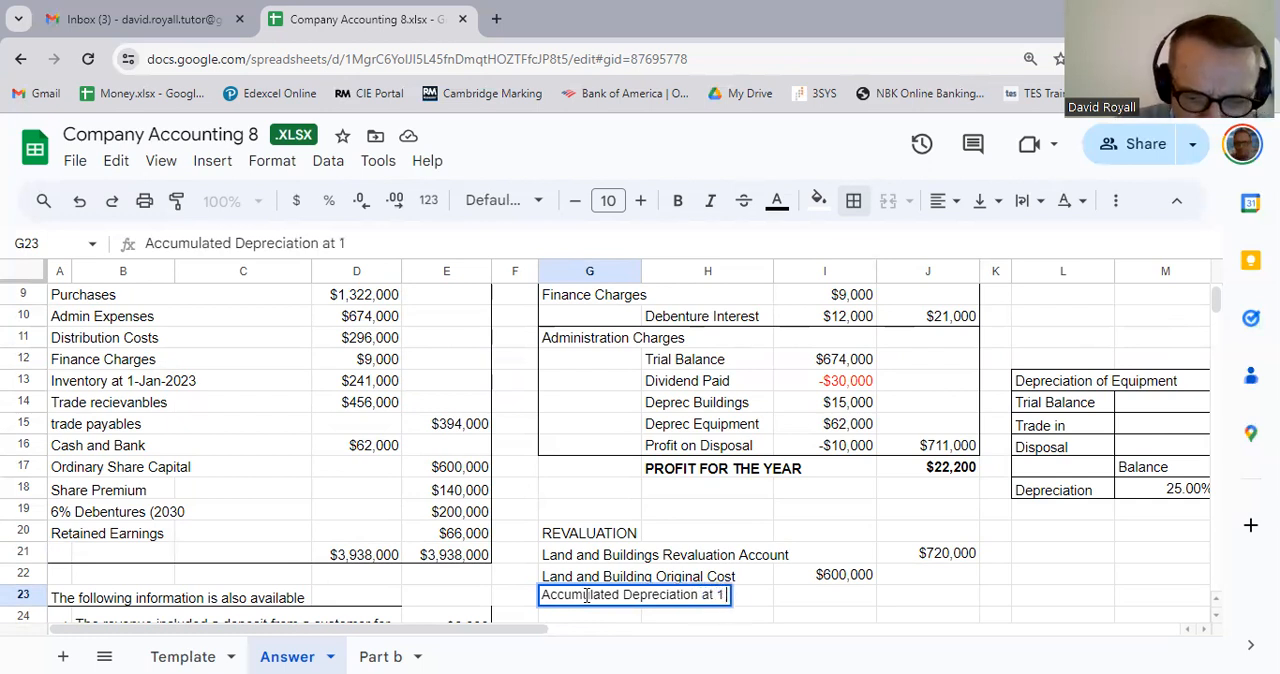
text( Jan)
scroll(586, 595, down, 1)
key(Tab)
key(Tab)
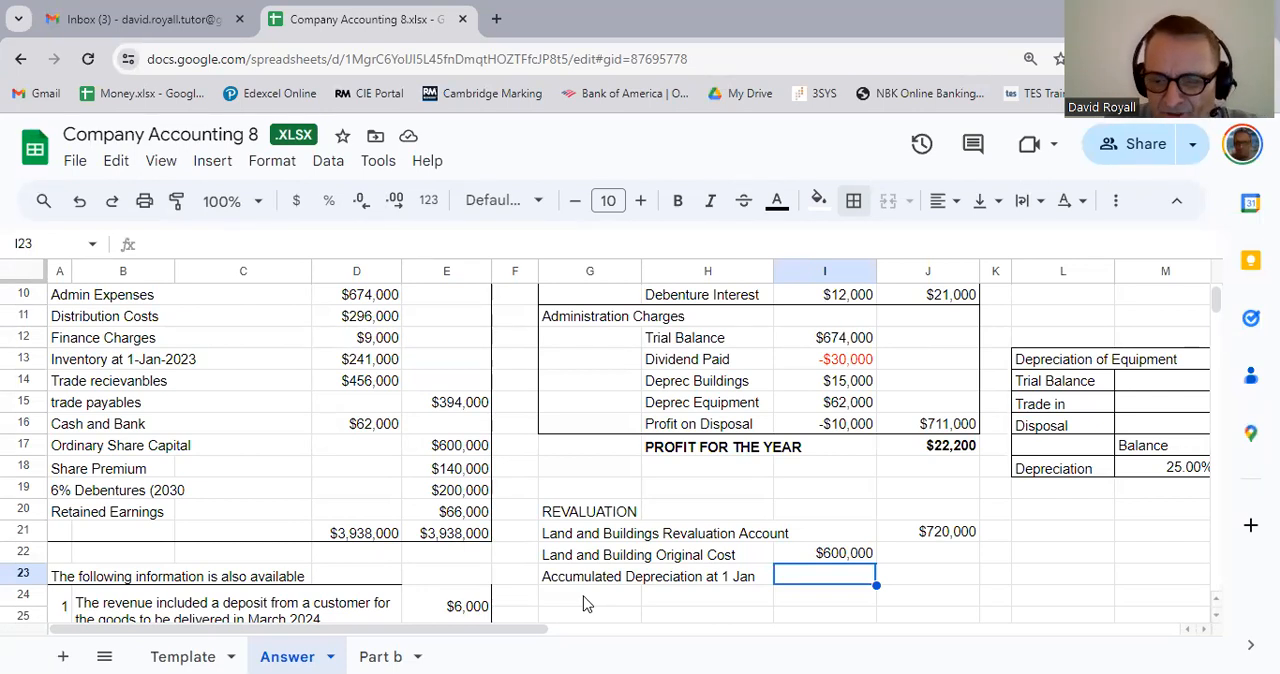
Step: Link I23 to the land and buildings provision for depreciation in the trial balance with the formula =E4
text(=)
scroll(385, 575, up, 3)
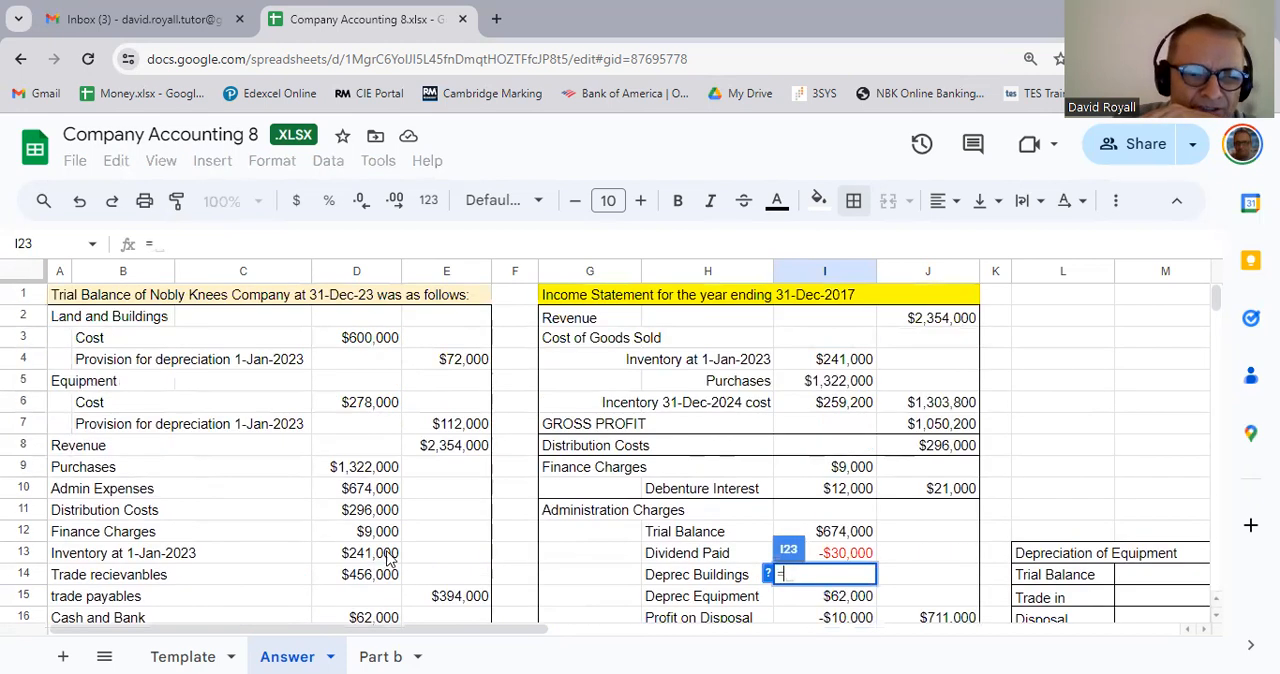
click(470, 369)
key(Return)
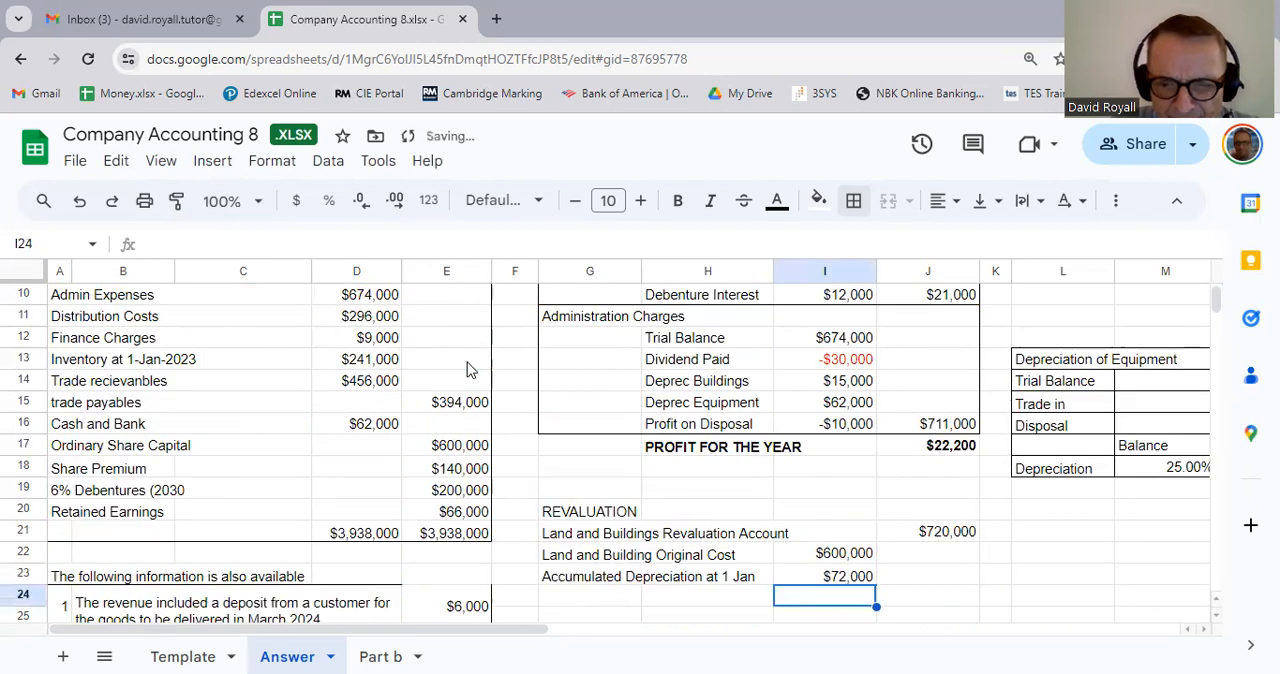
Step: Calculate the land and buildings carrying amount in J23 with the formula =I22-I23
key(Up)
key(Right)
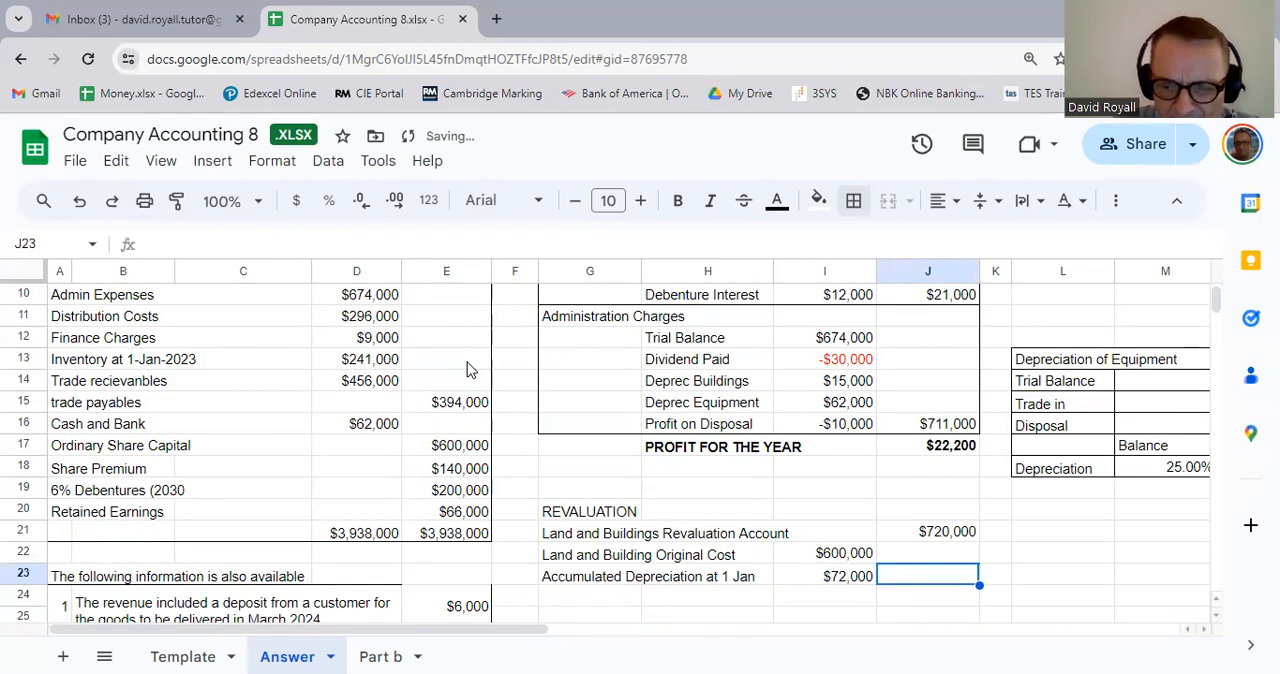
text(=I23)
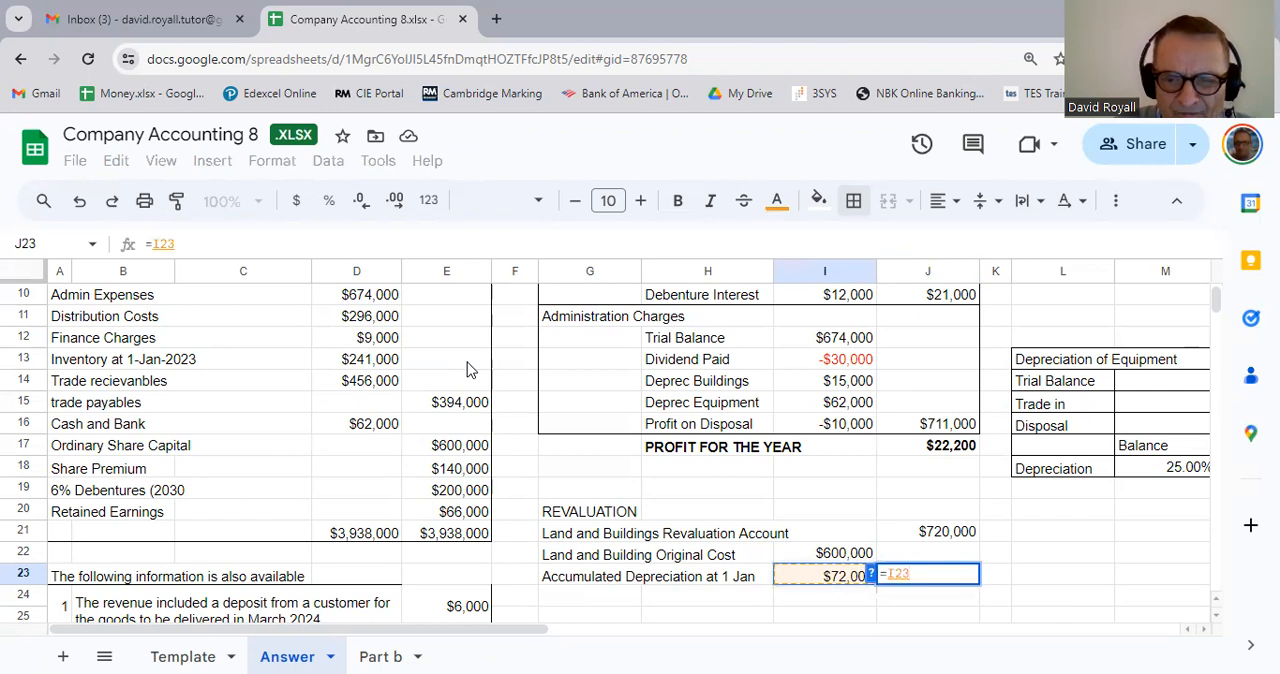
key(Up)
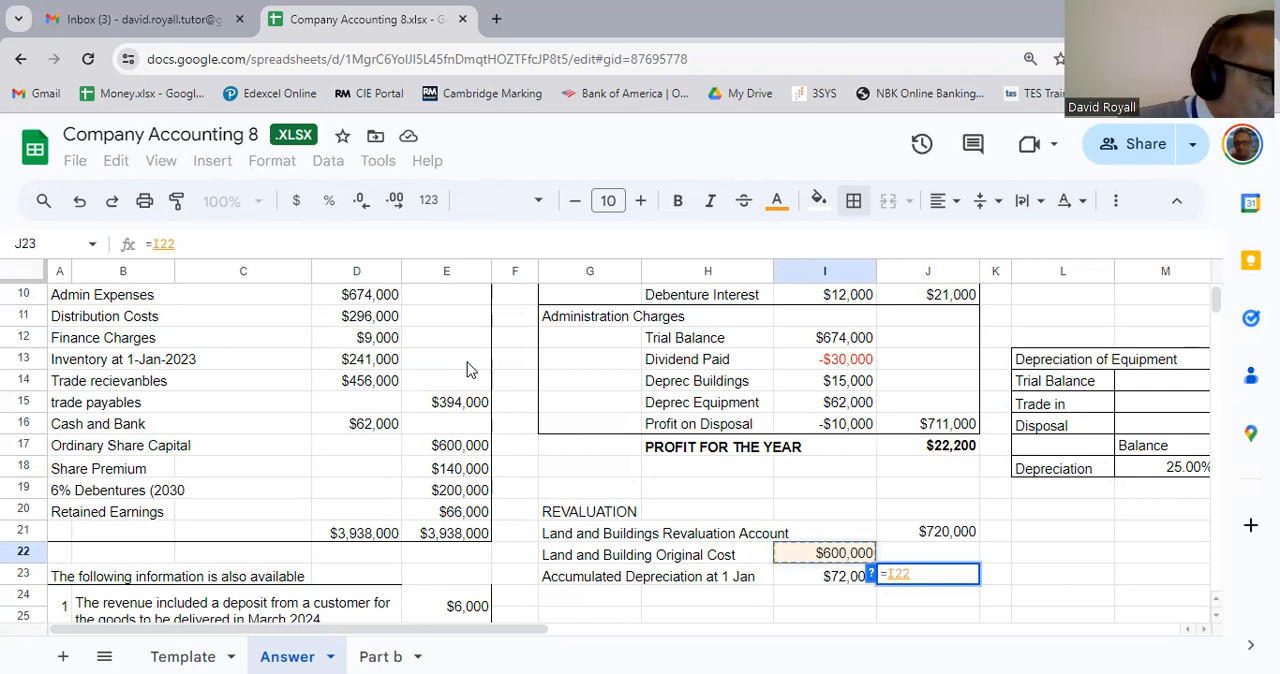
text(-)
key(Left)
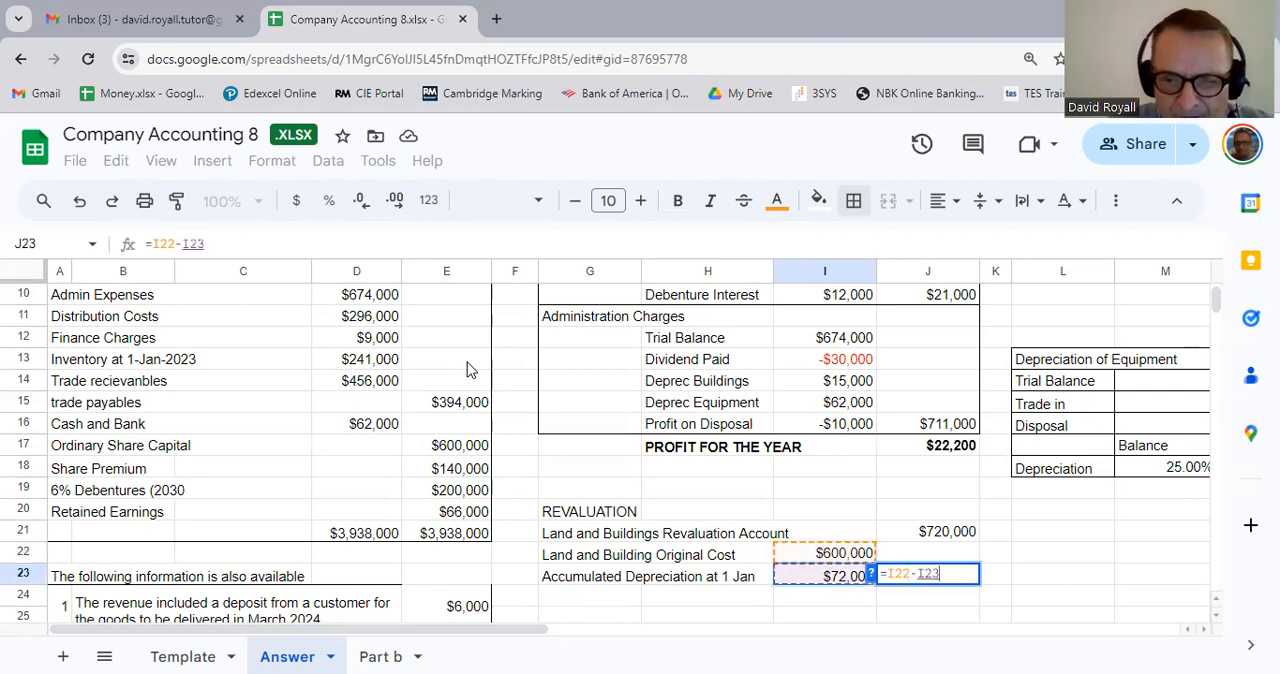
key(Return)
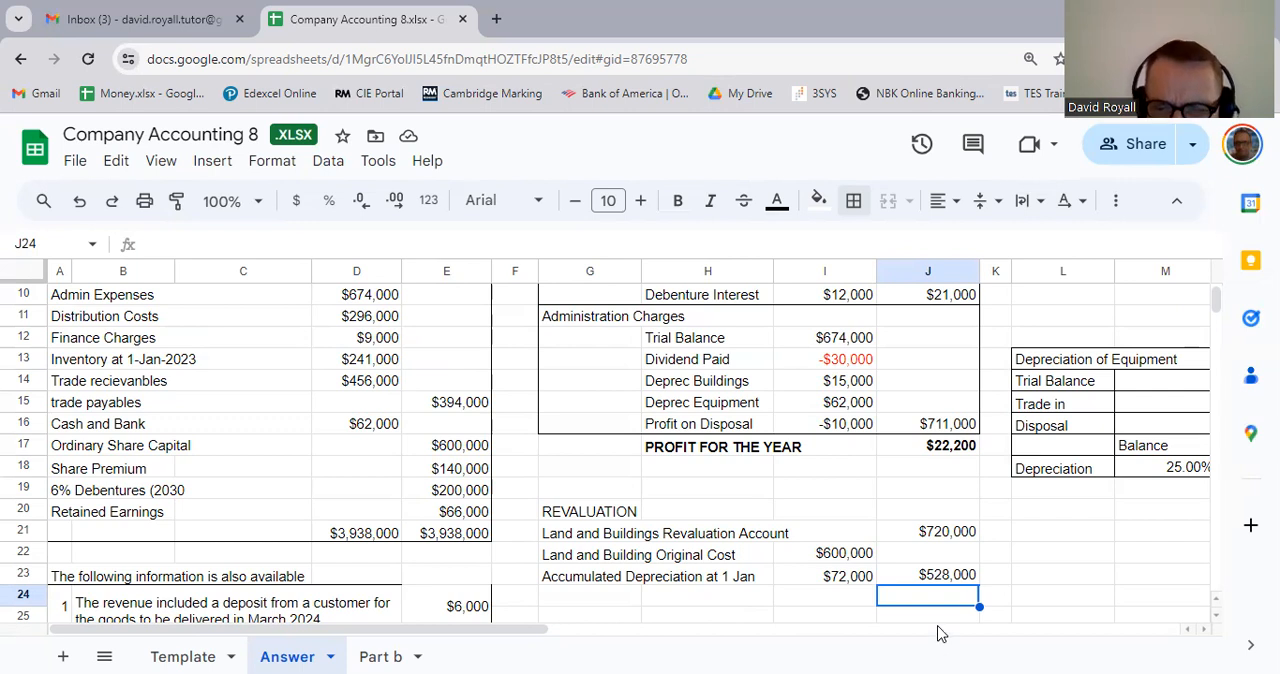
text(=)
click(945, 537)
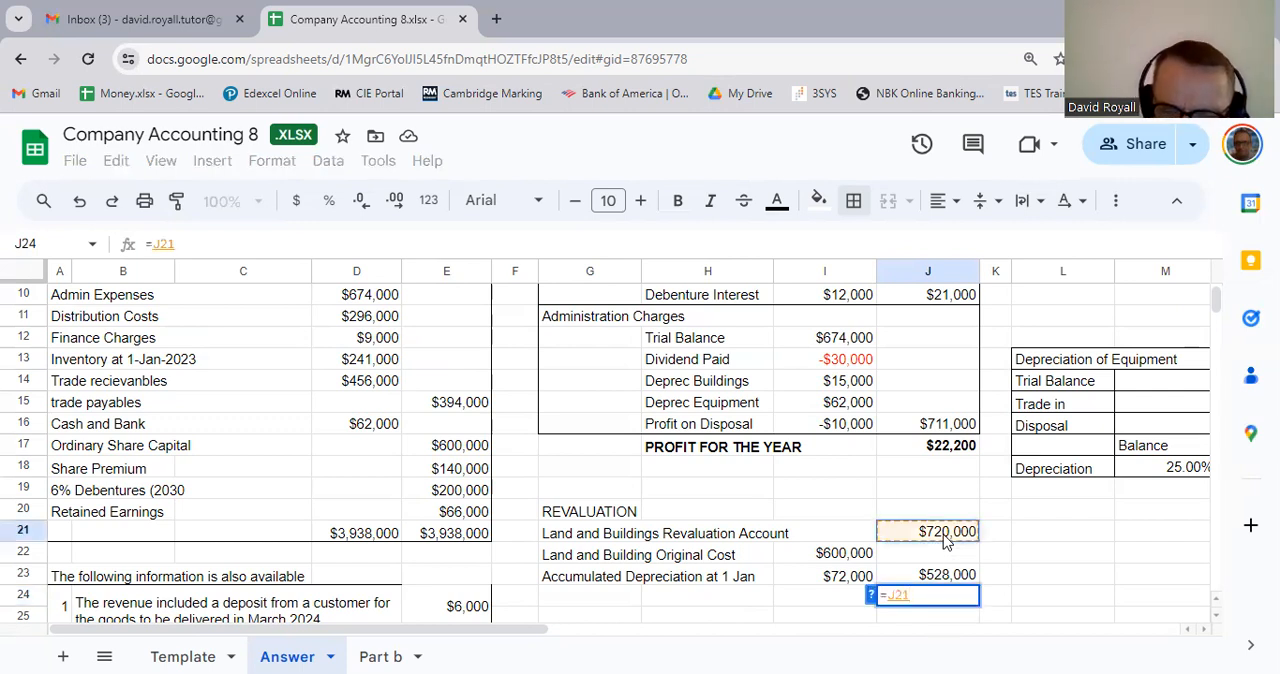
text(+)
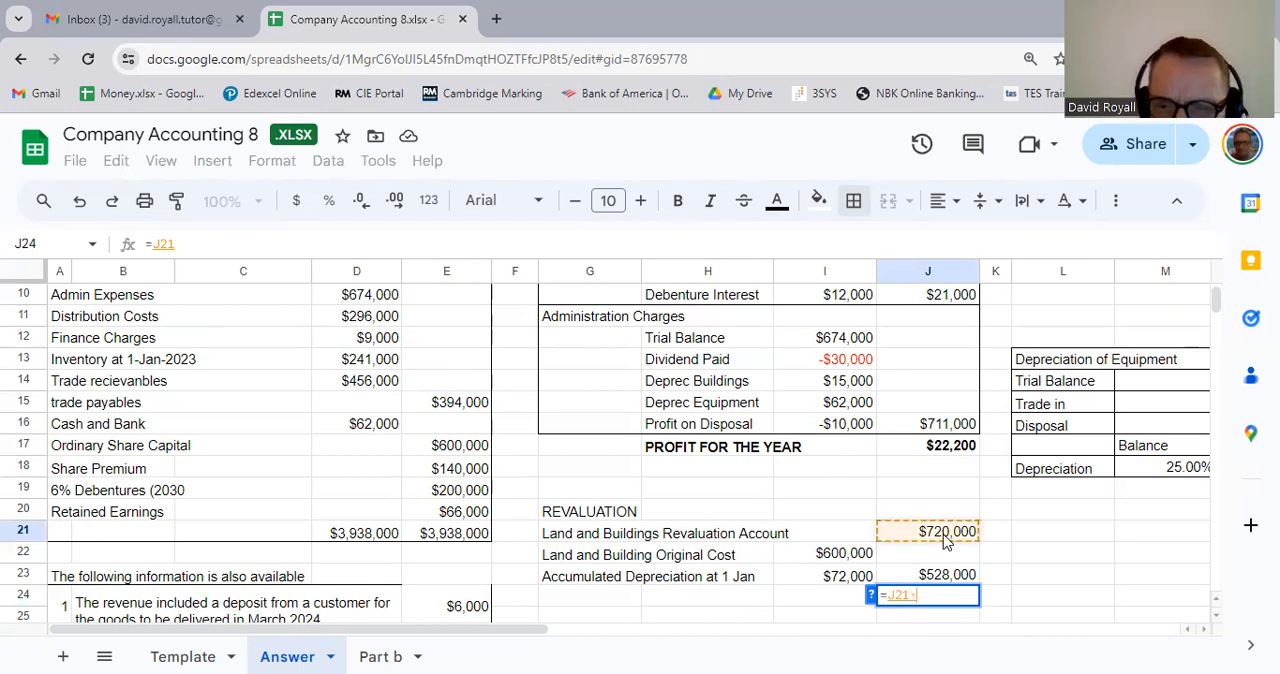
text(-)
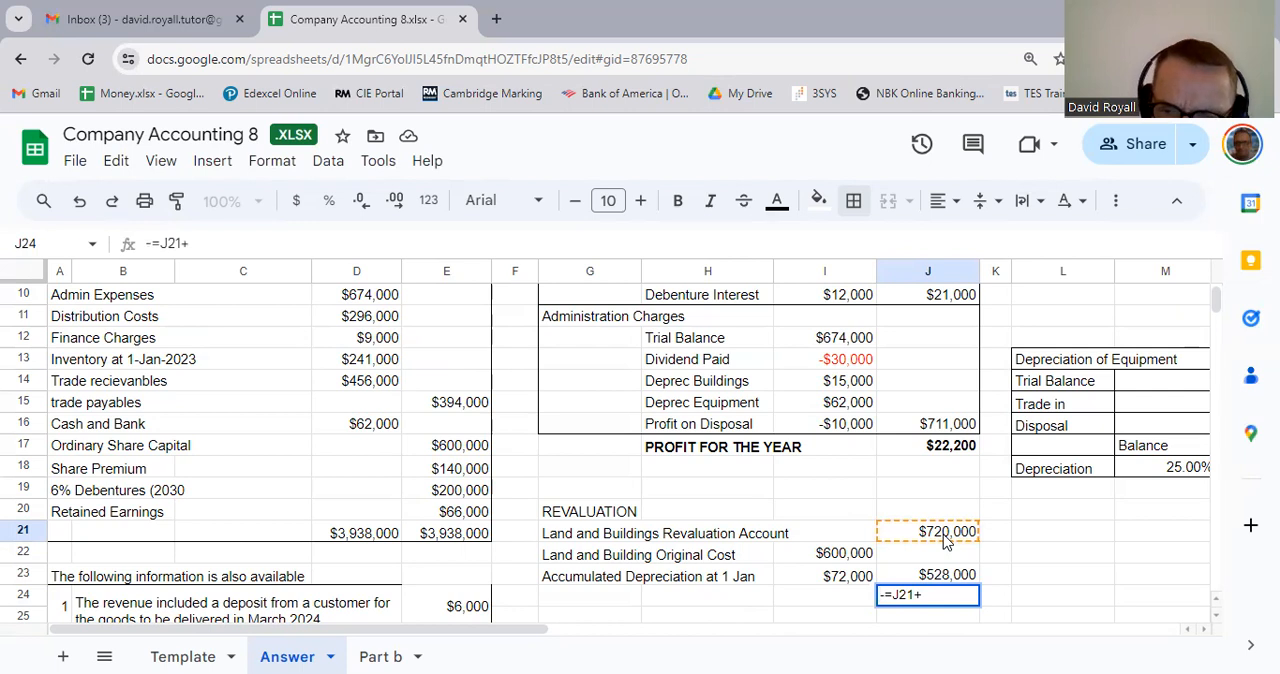
key(Escape)
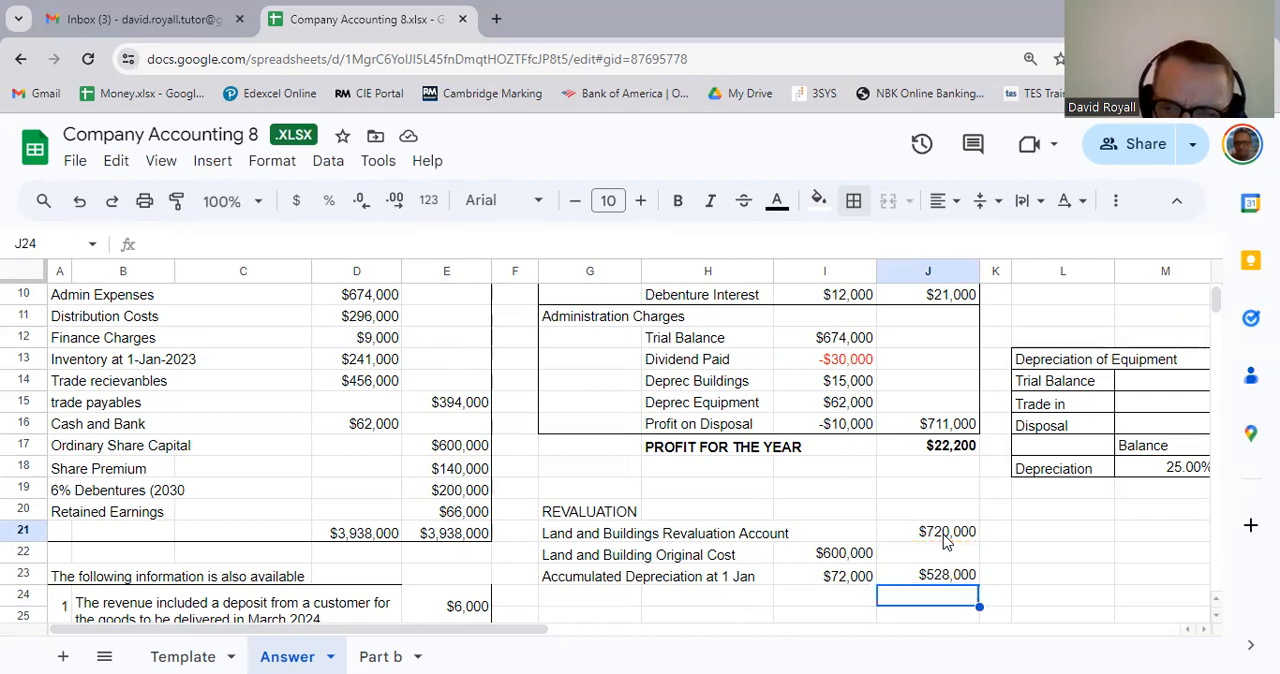
Step: Calculate the revaluation surplus in J24 with the formula =J21-J23 and make the figure bold
text(=)
click(968, 533)
text(-)
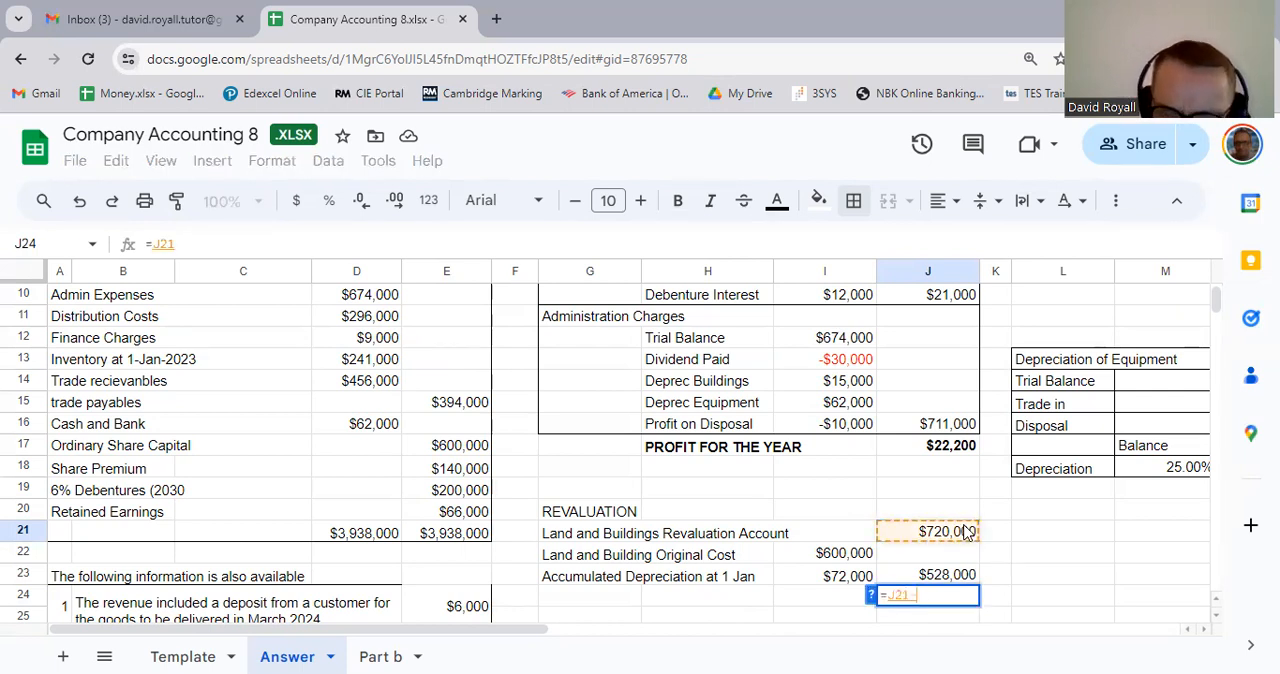
click(941, 580)
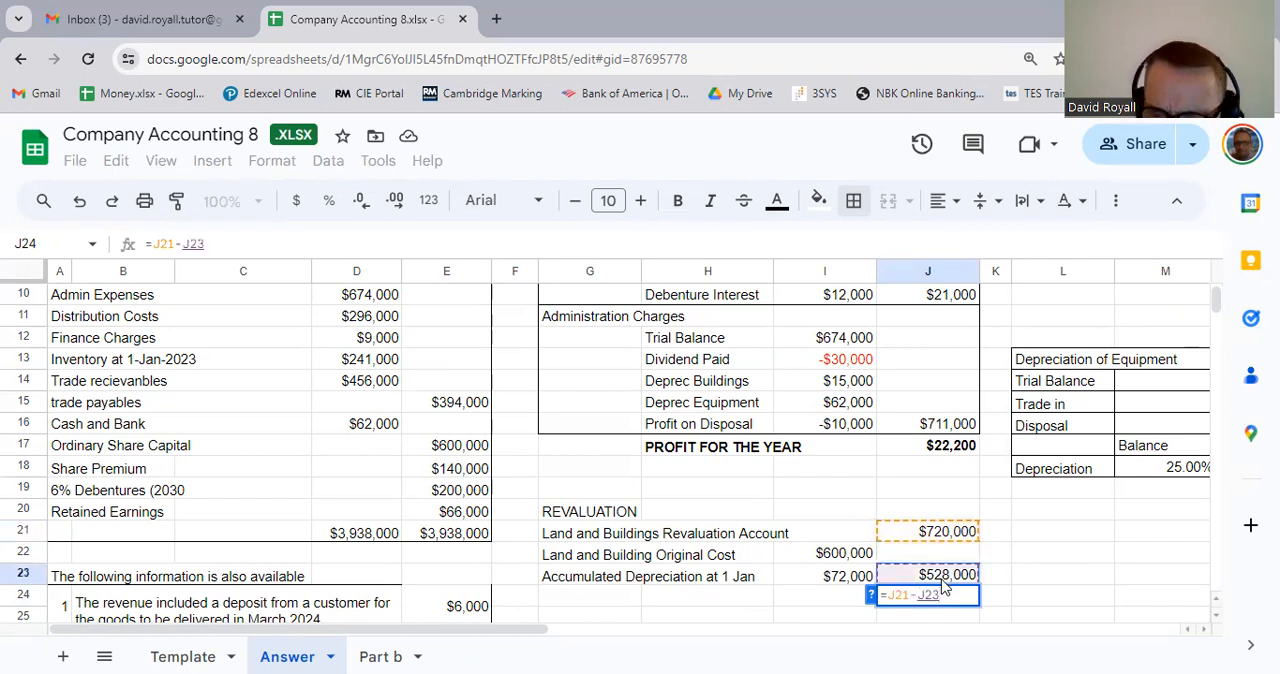
key(Return)
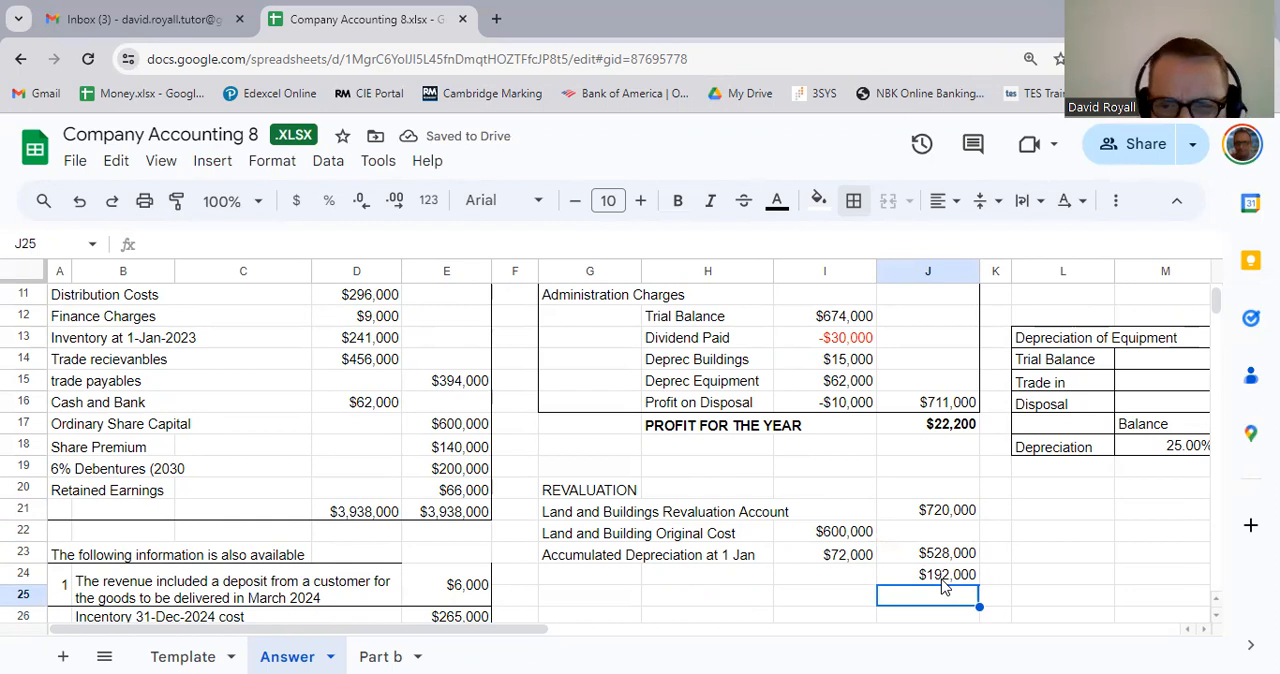
click(942, 580)
key(ctrl+b)
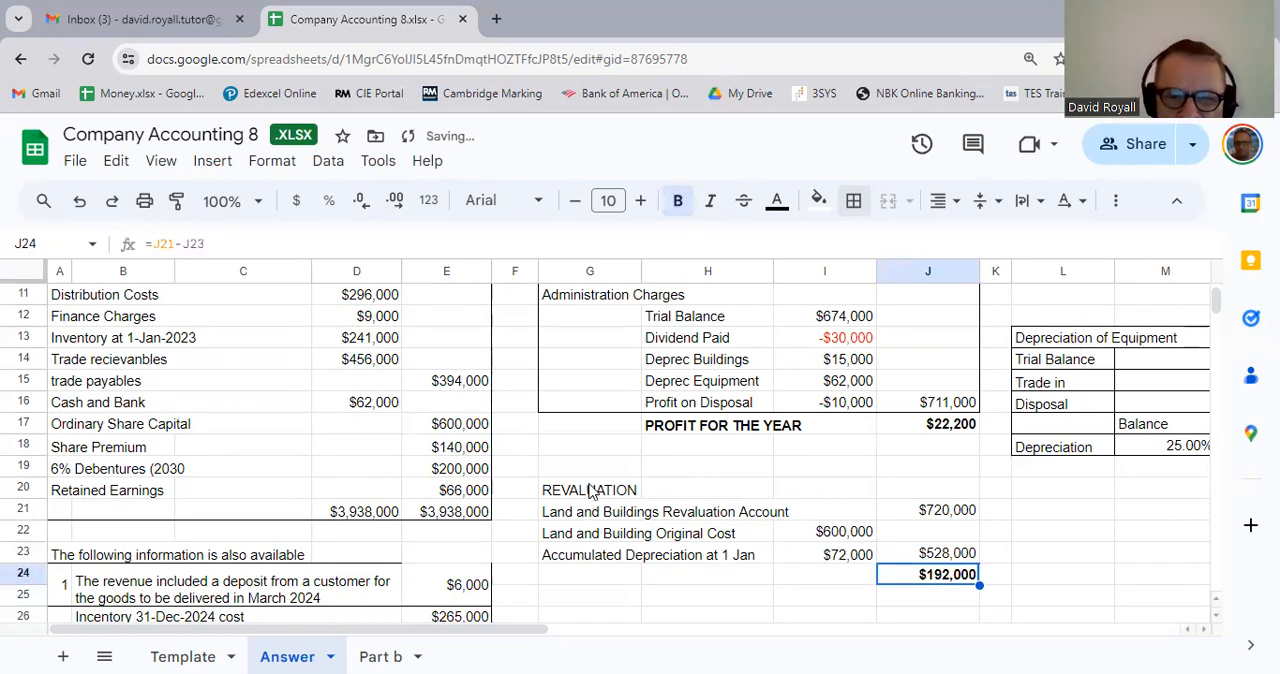
Step: Put an outer border around the revaluation block G20:J24
drag(590, 497, 925, 578)
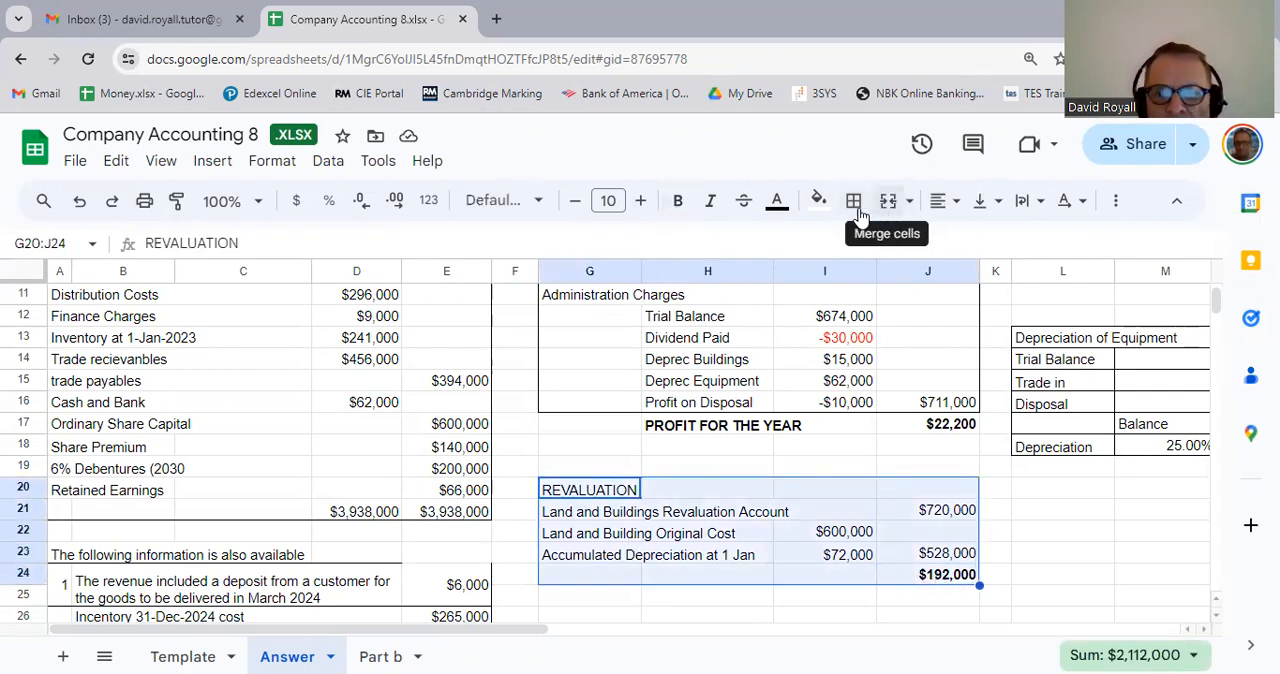
click(855, 208)
click(1010, 252)
click(1047, 555)
key(Left)
key(Left)
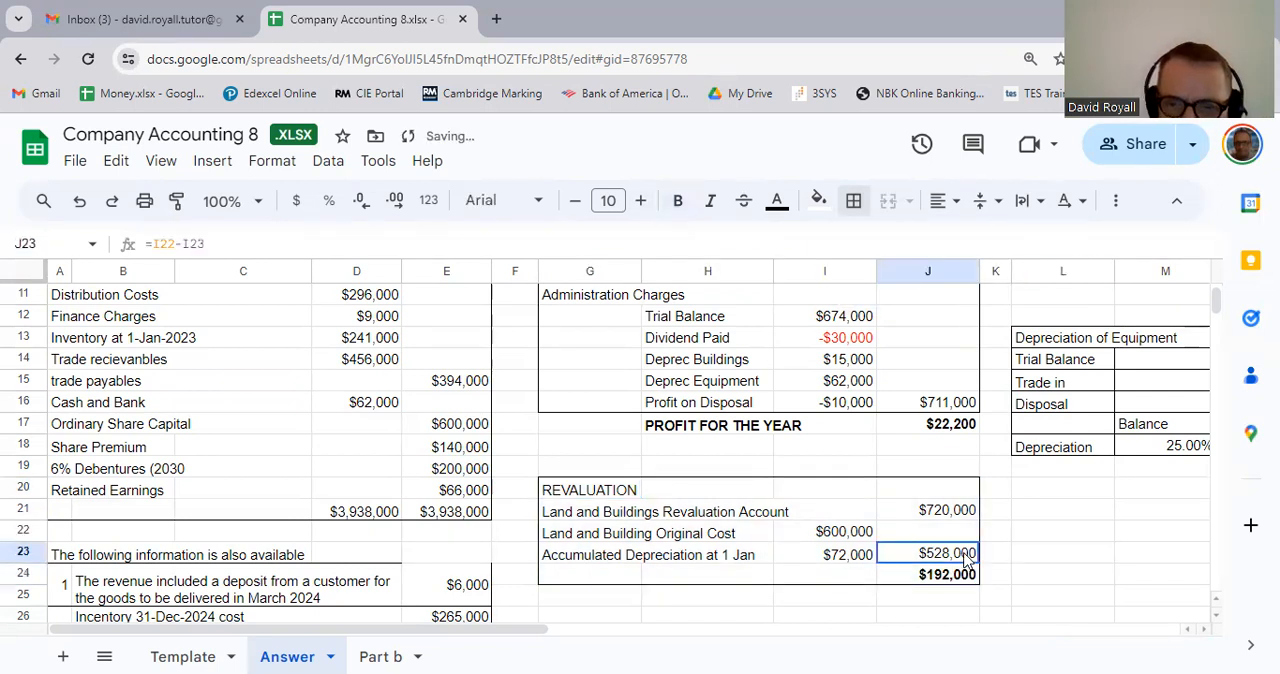
click(1038, 563)
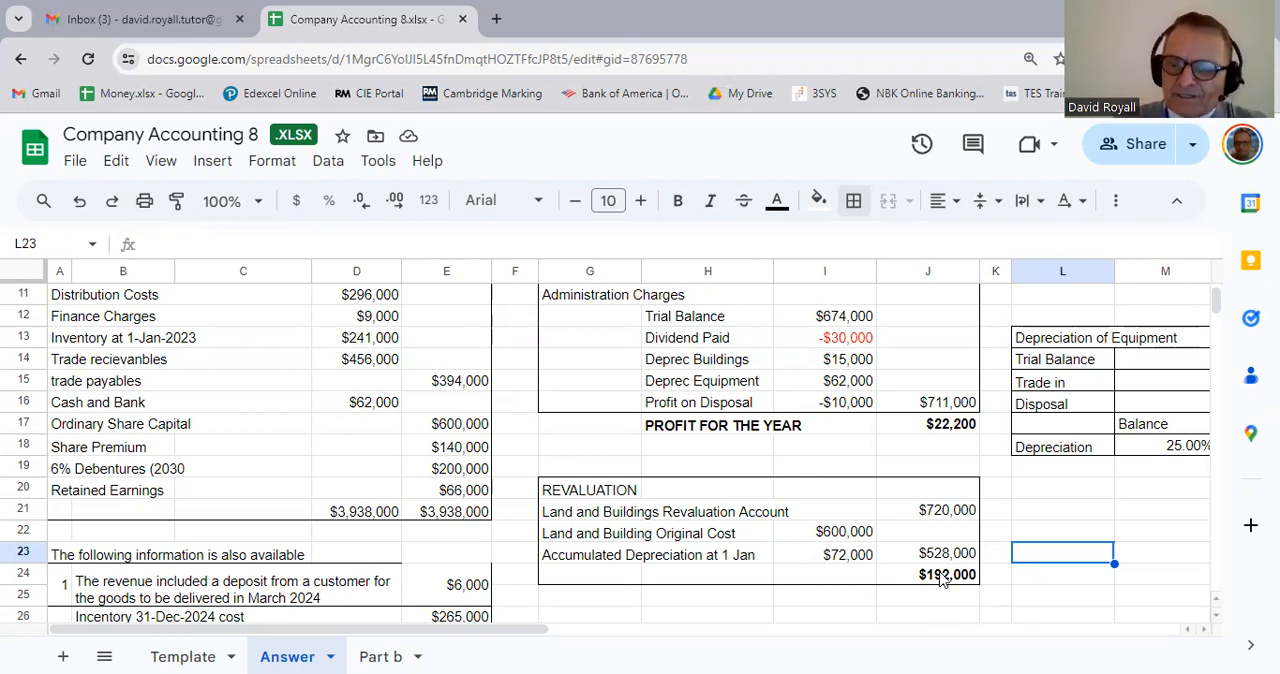
Step: Enter the label REVALUATION RESERVE in G24 beside the revaluation surplus
click(942, 577)
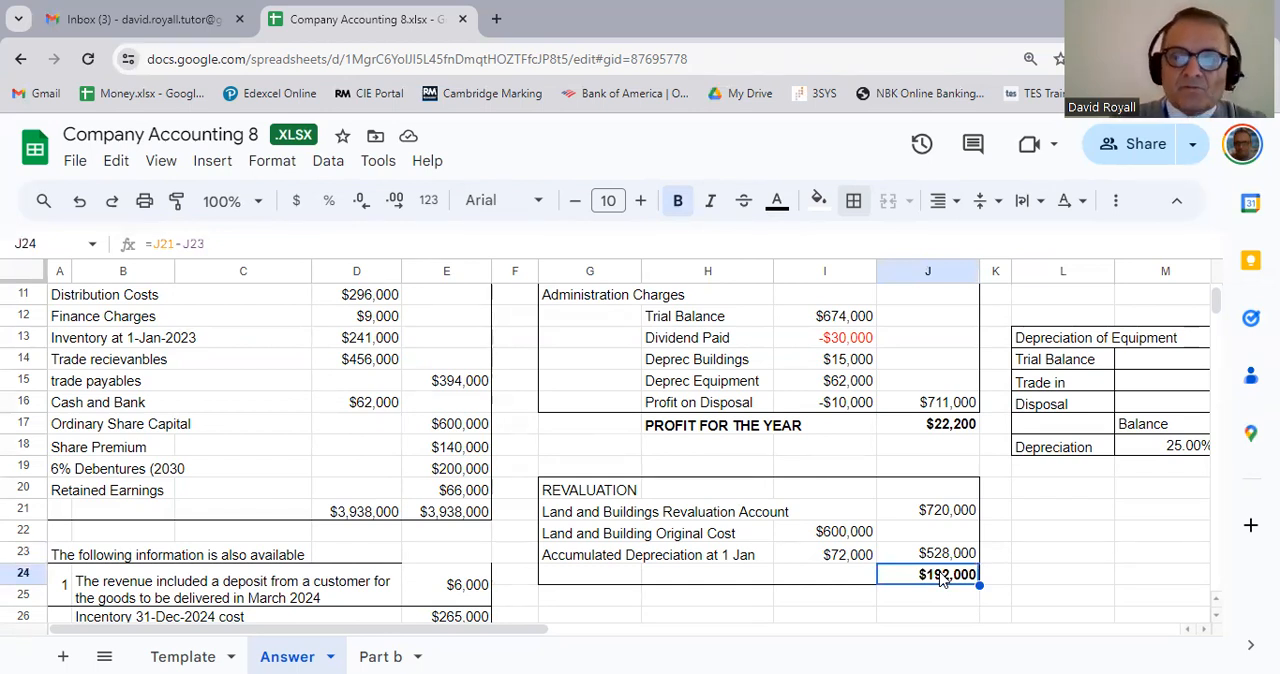
click(565, 585)
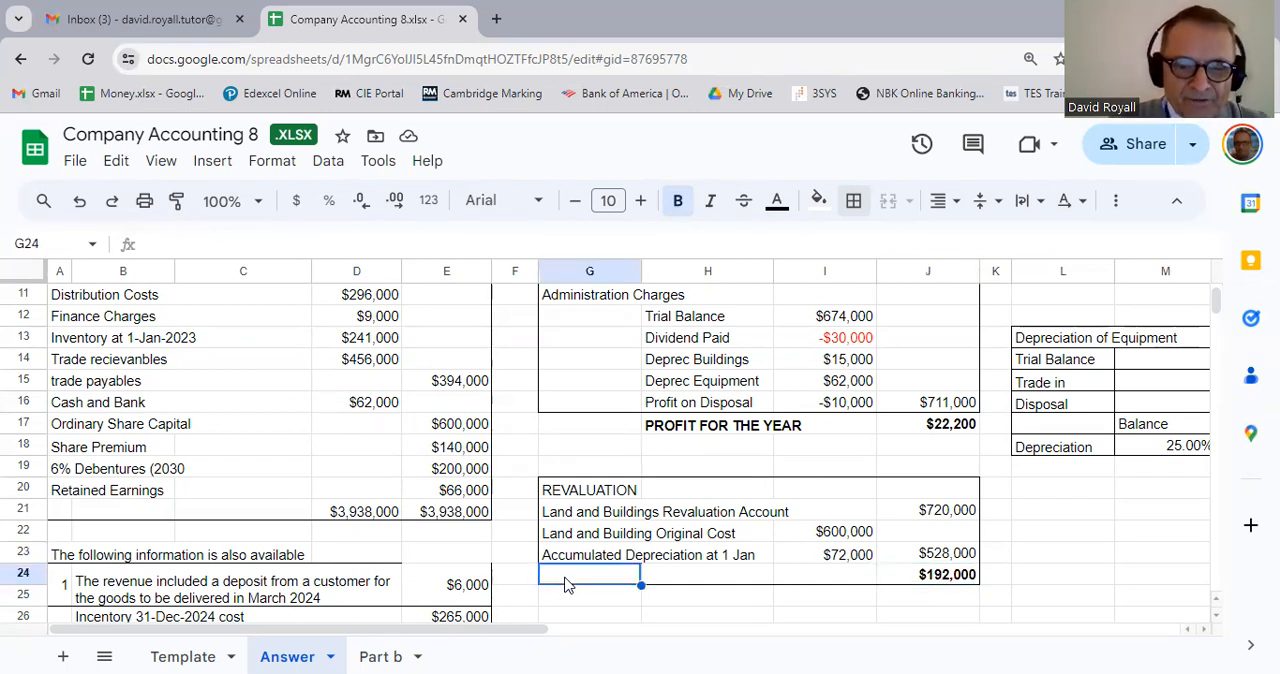
text(REVALUATION)
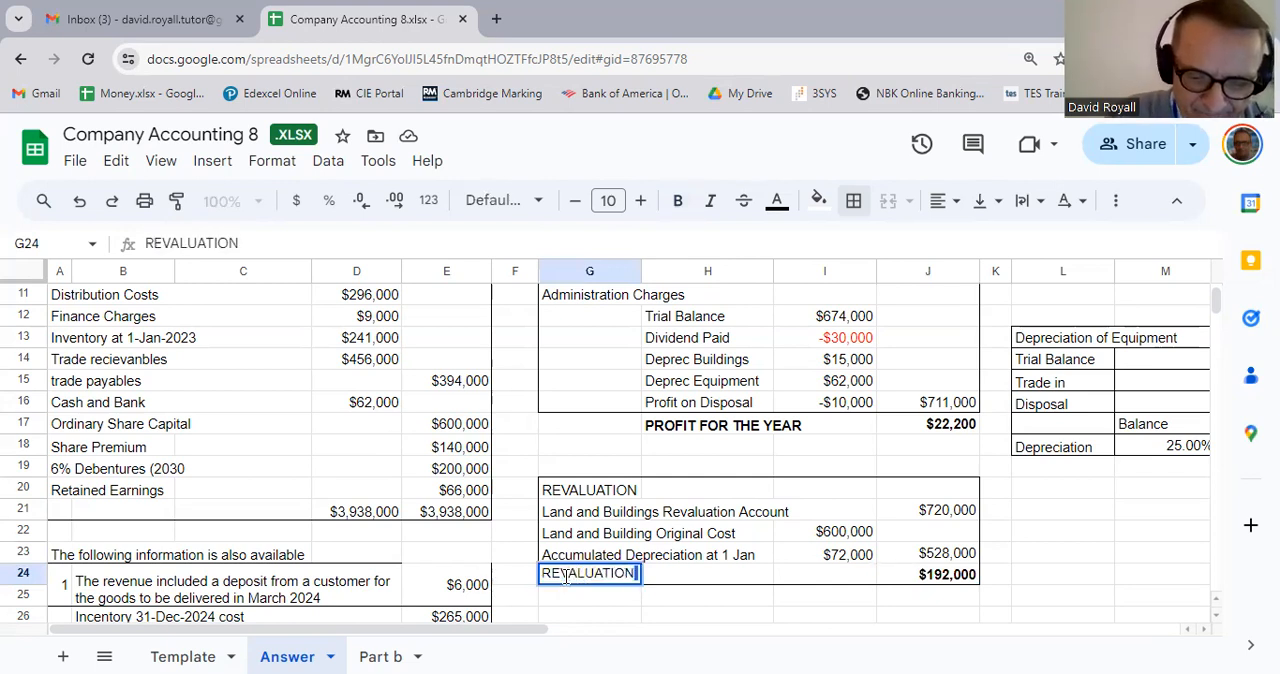
text(RESERVE)
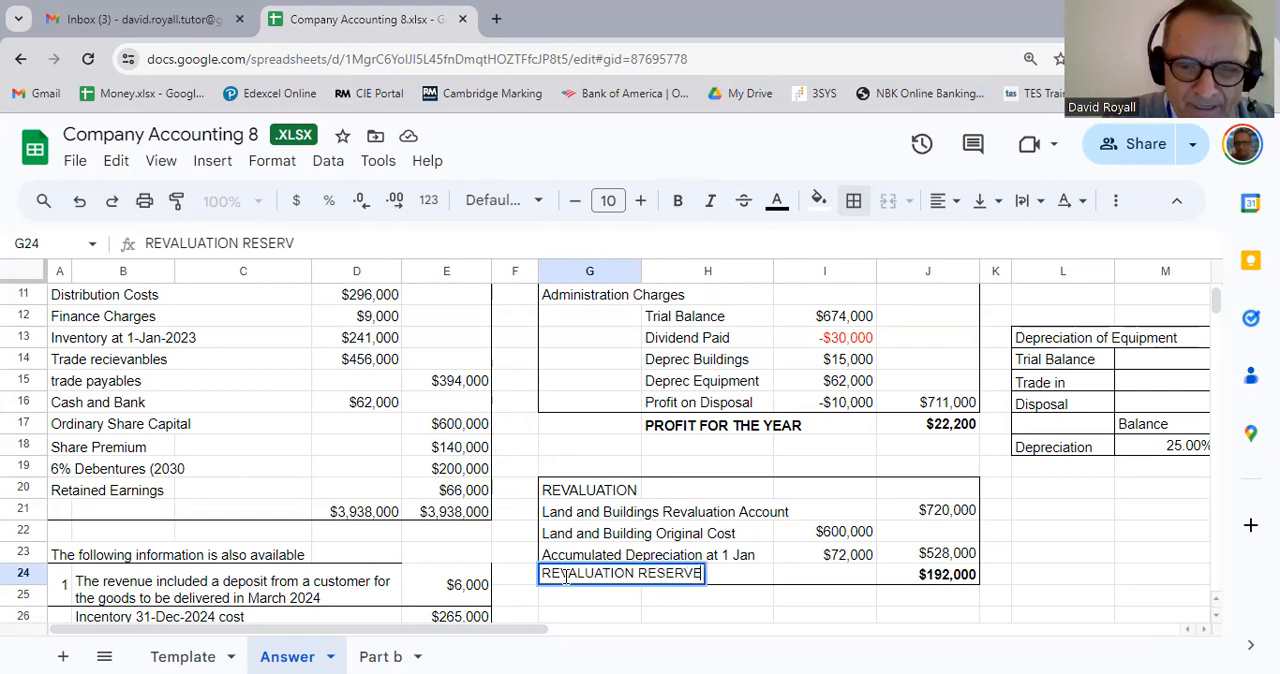
key(Return)
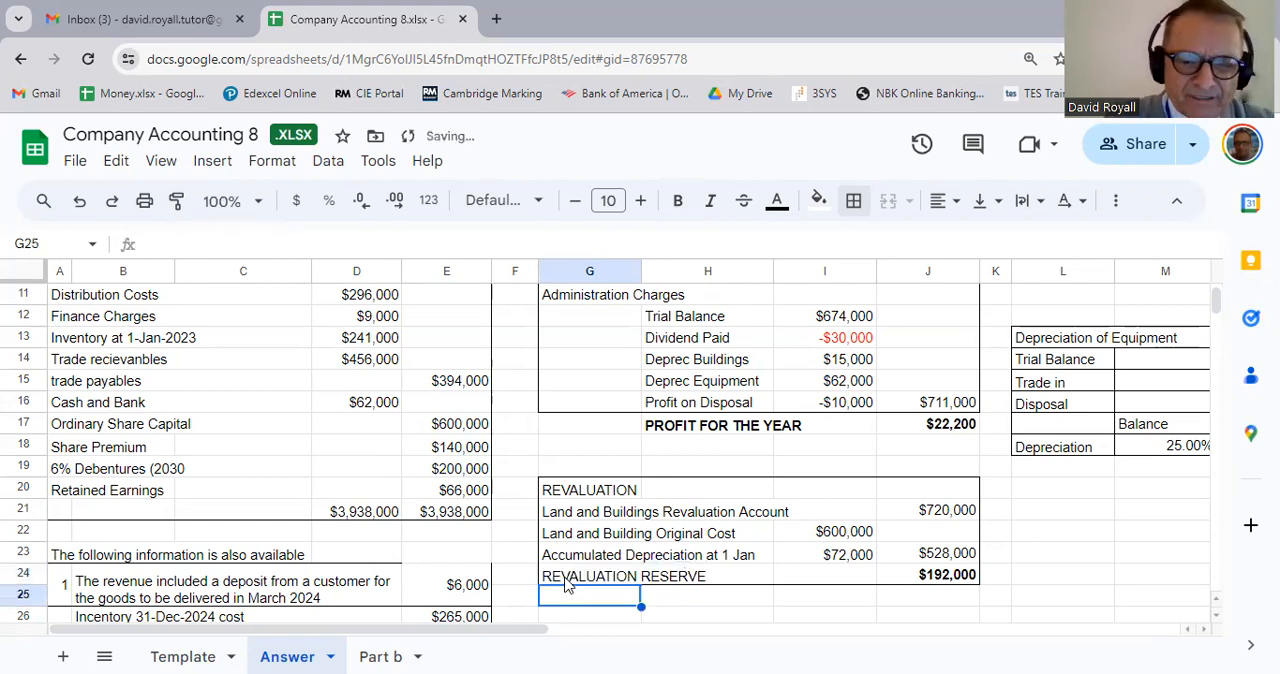
Step: Make the REVALUATION RESERVE label in G24:H24 bold
drag(567, 576, 749, 583)
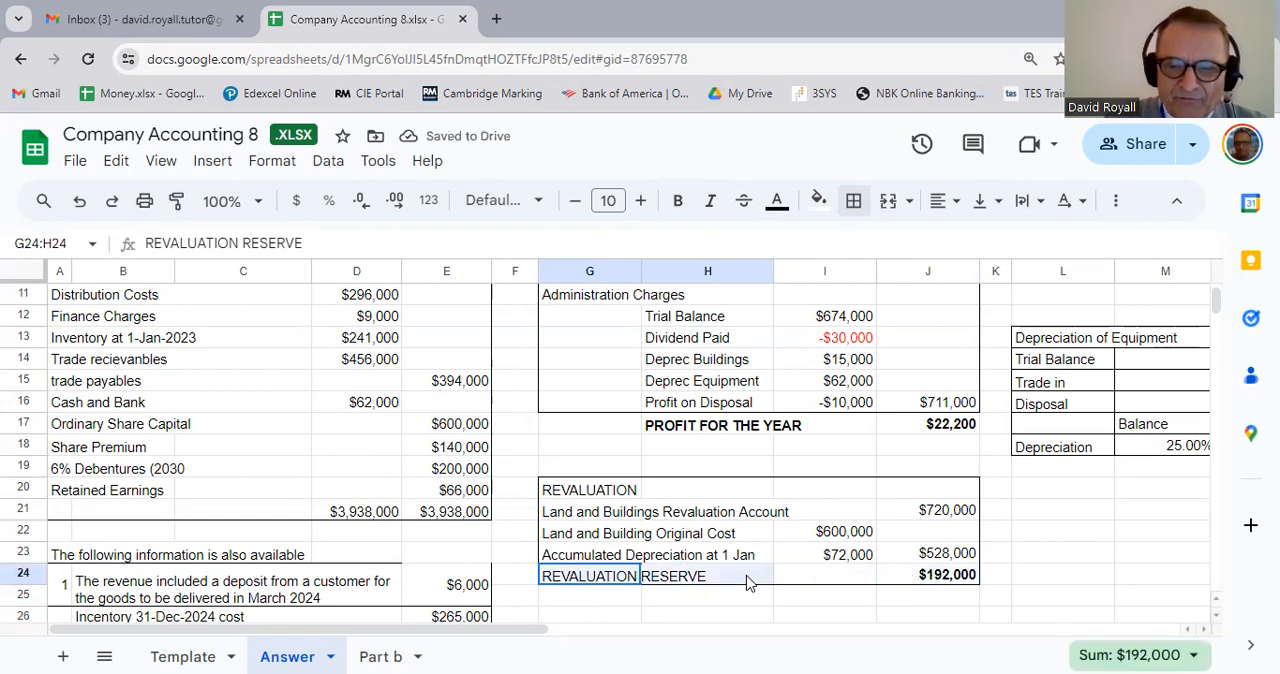
key(ctrl+b)
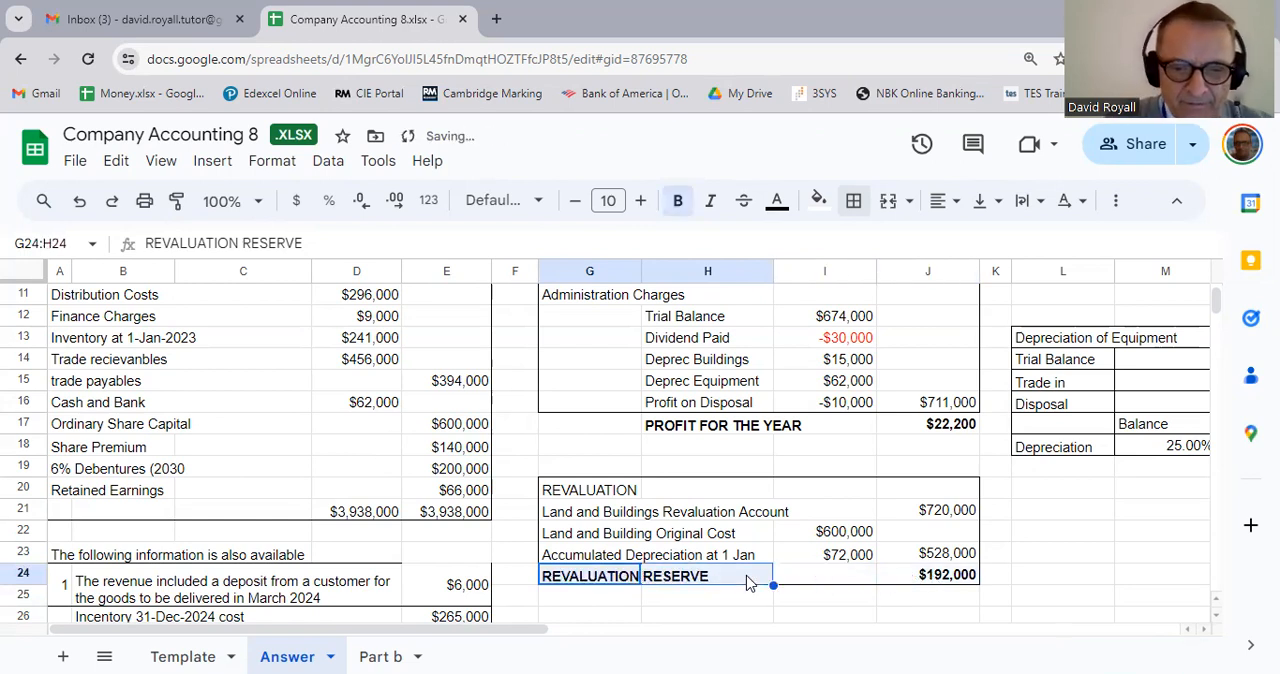
key(Down)
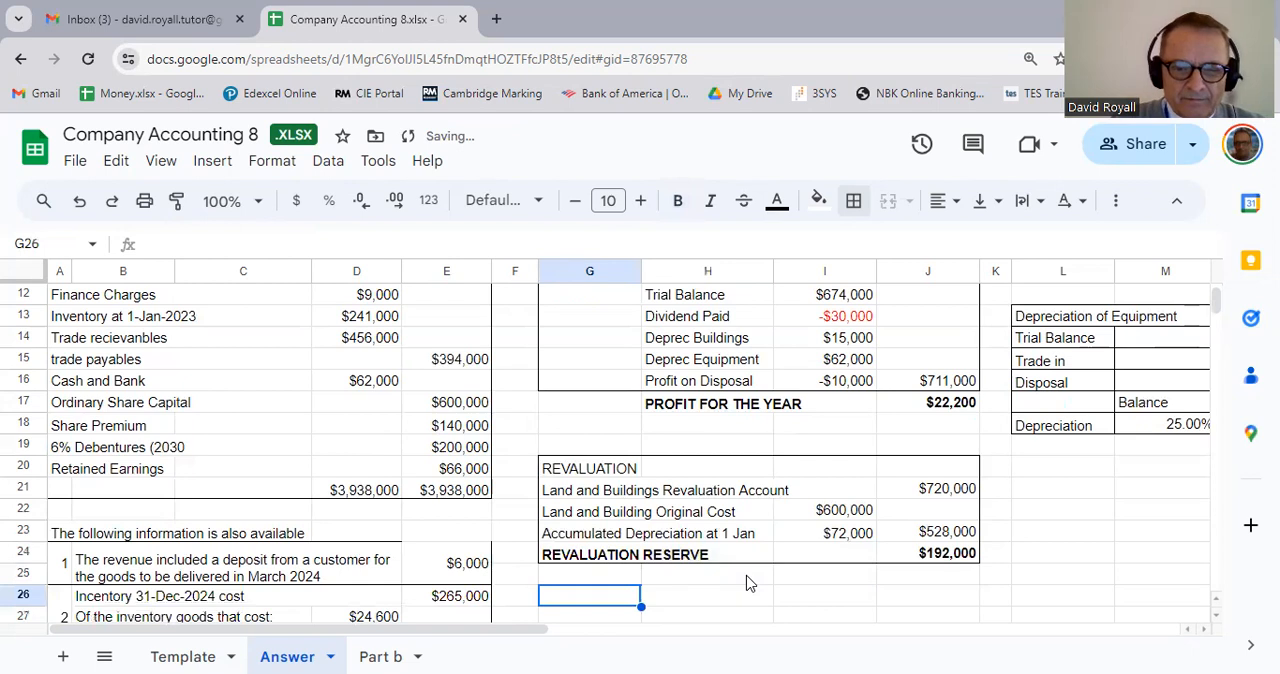
key(Down)
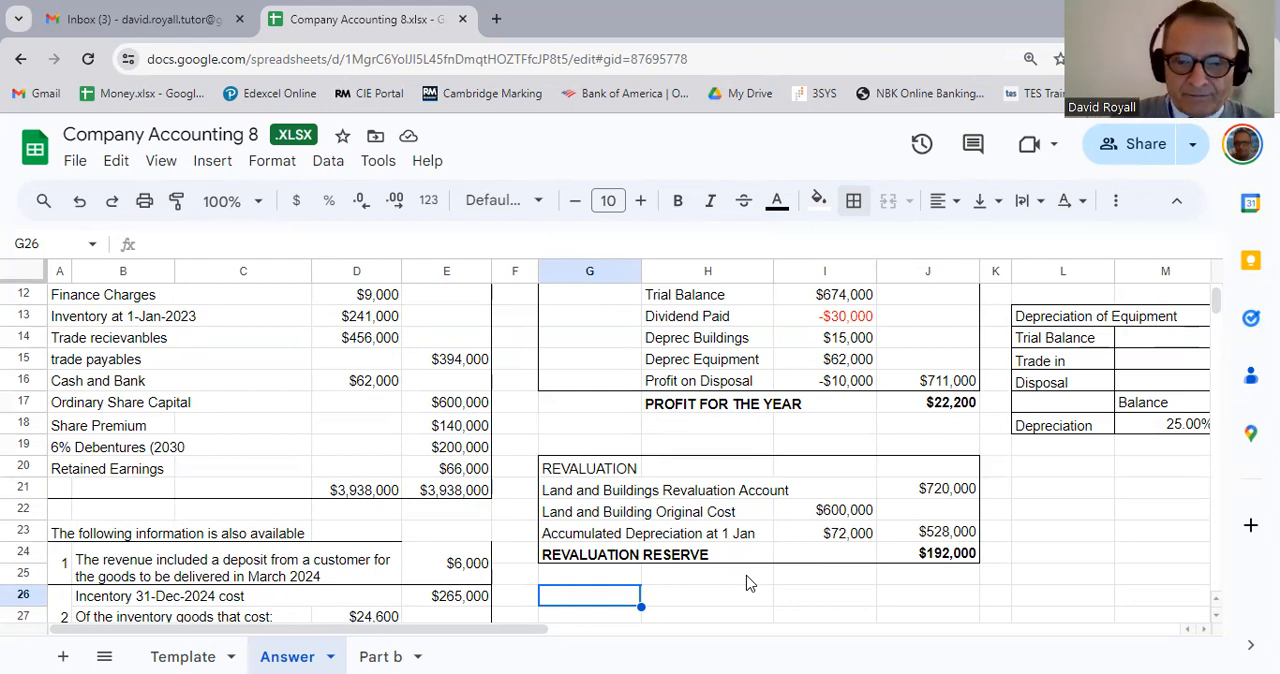
scroll(705, 385, up, 3)
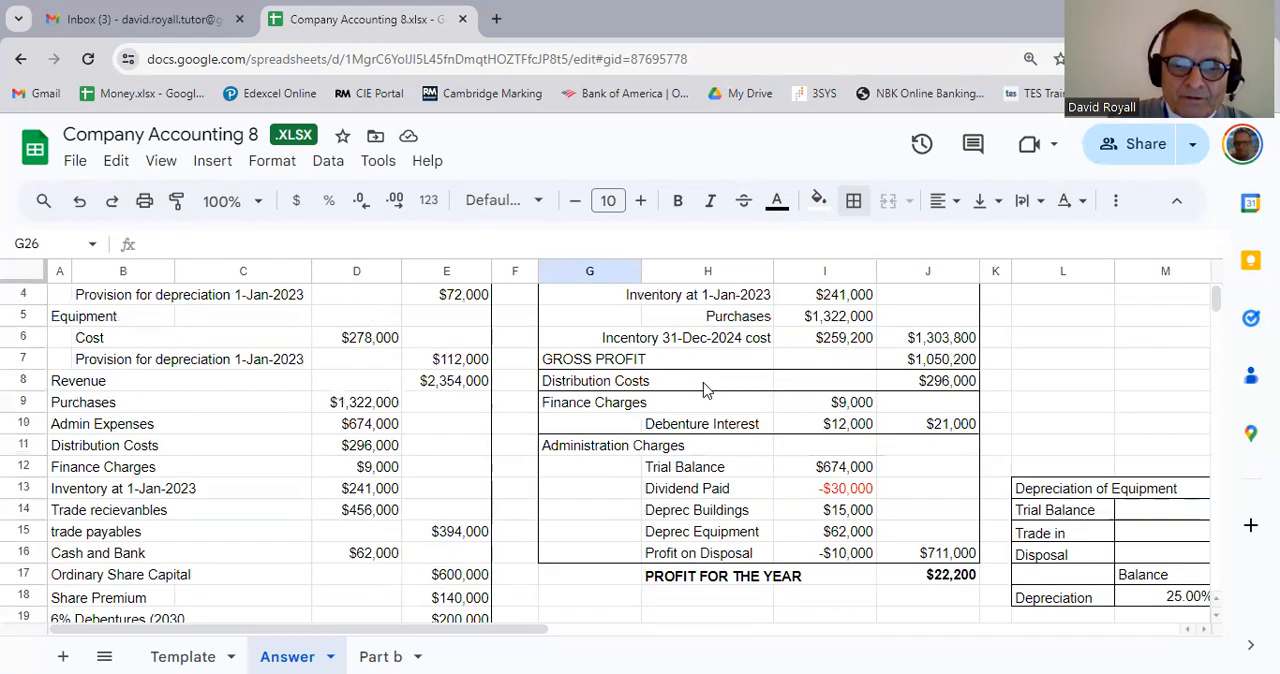
click(710, 362)
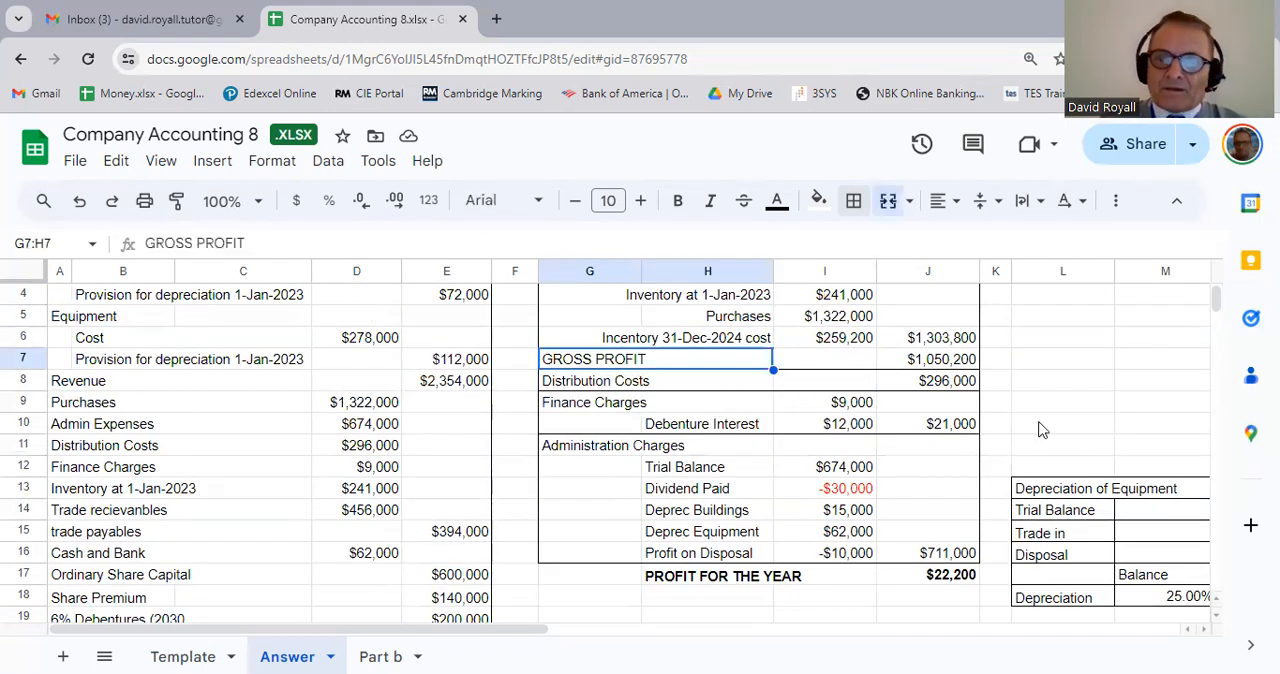